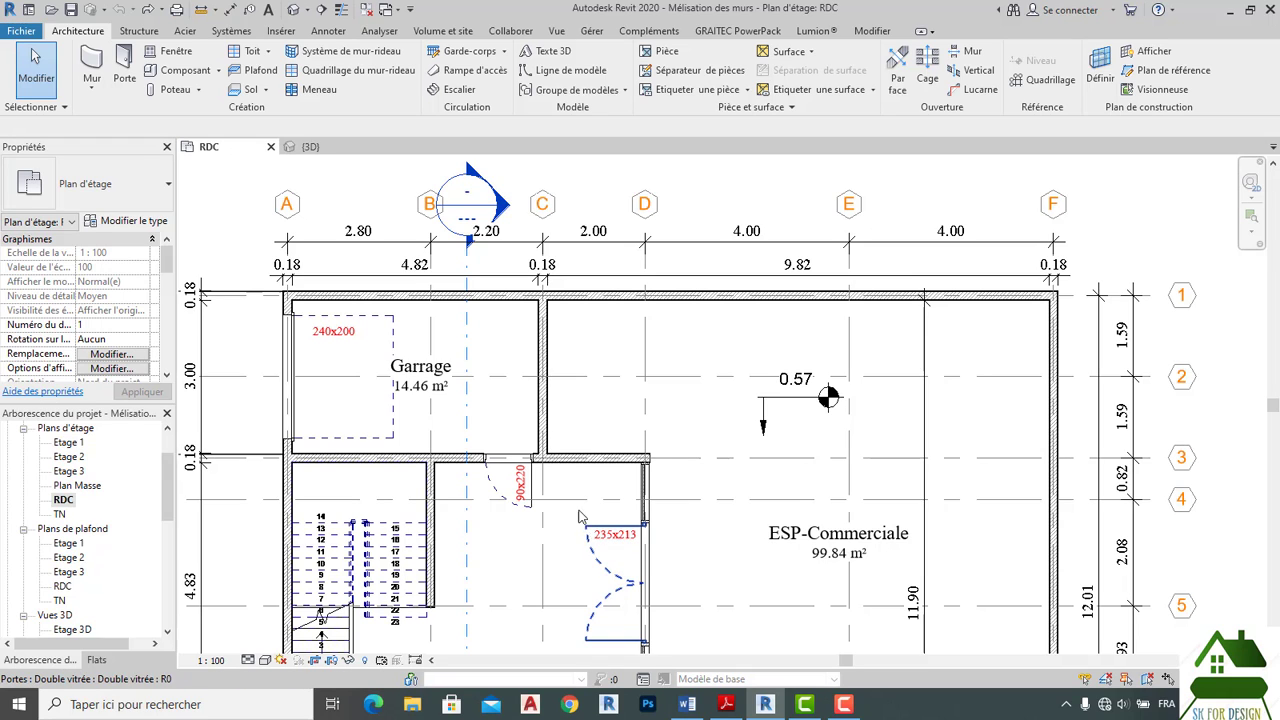
Open the sheet A101 - RDC from the project's sheet list.
scroll(82, 541, "down", 6)
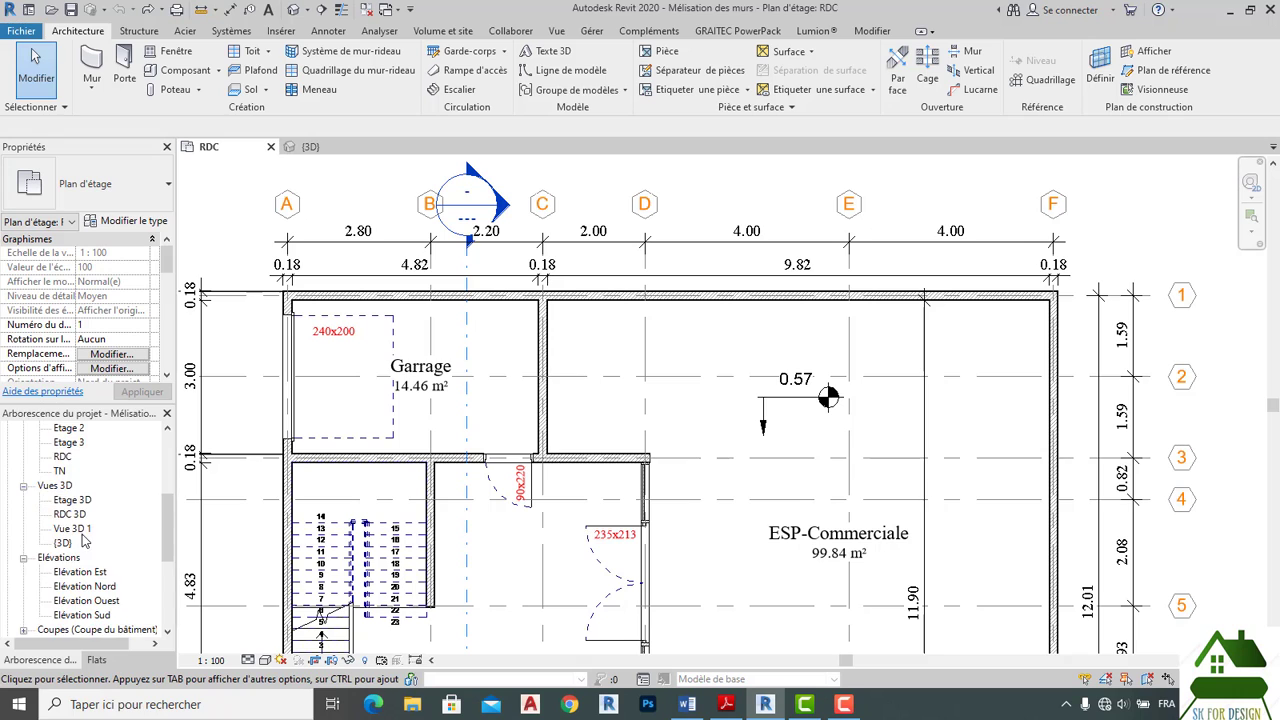
scroll(80, 542, "down", 3)
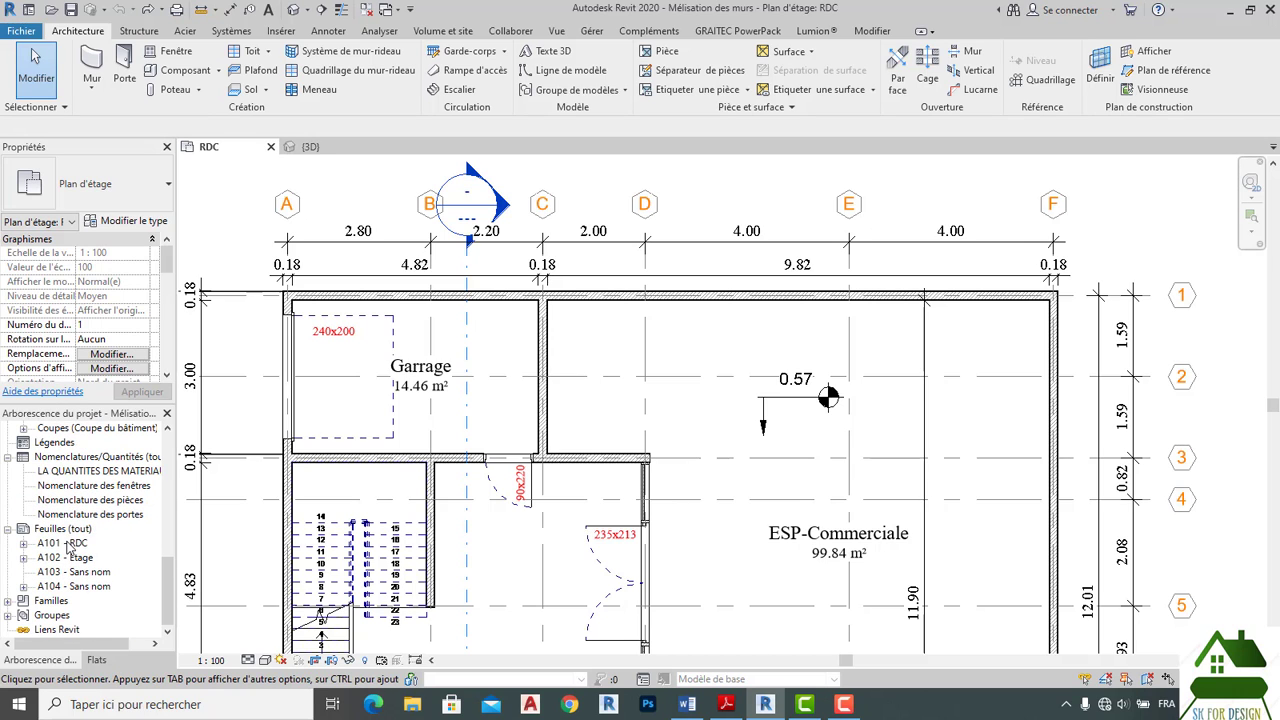
double_click(69, 545)
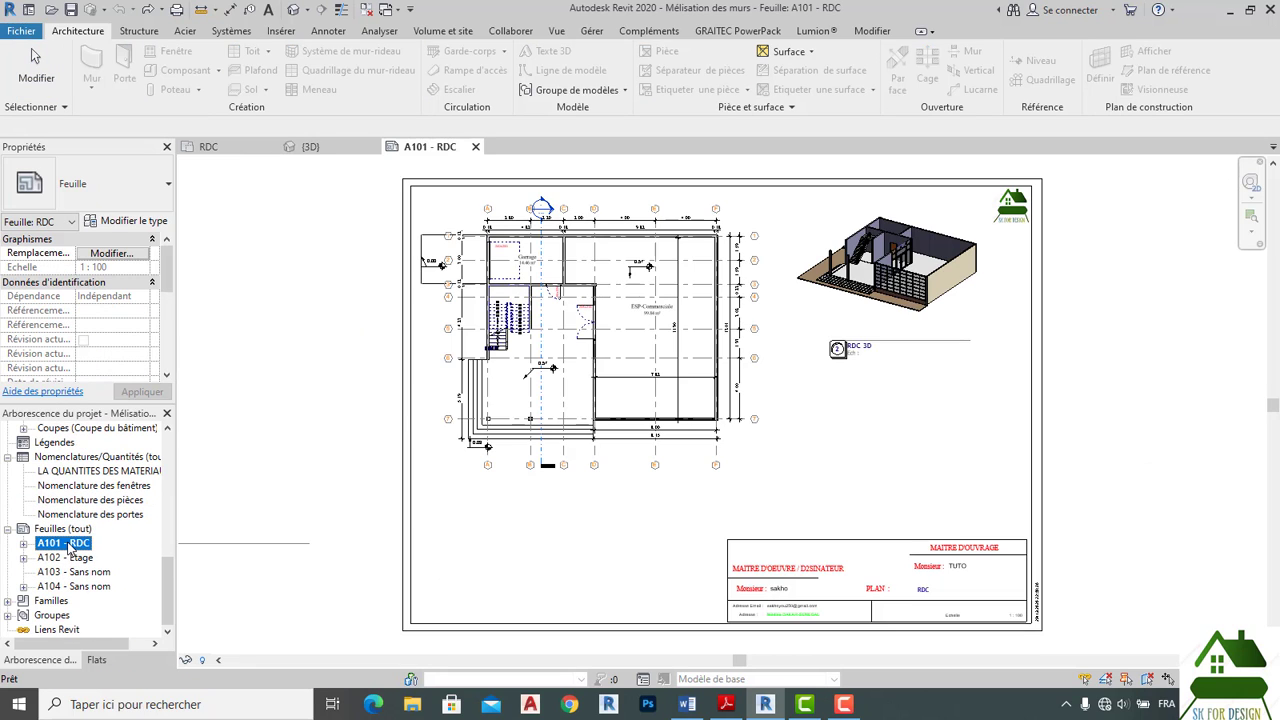
scroll(704, 352, "up", 2)
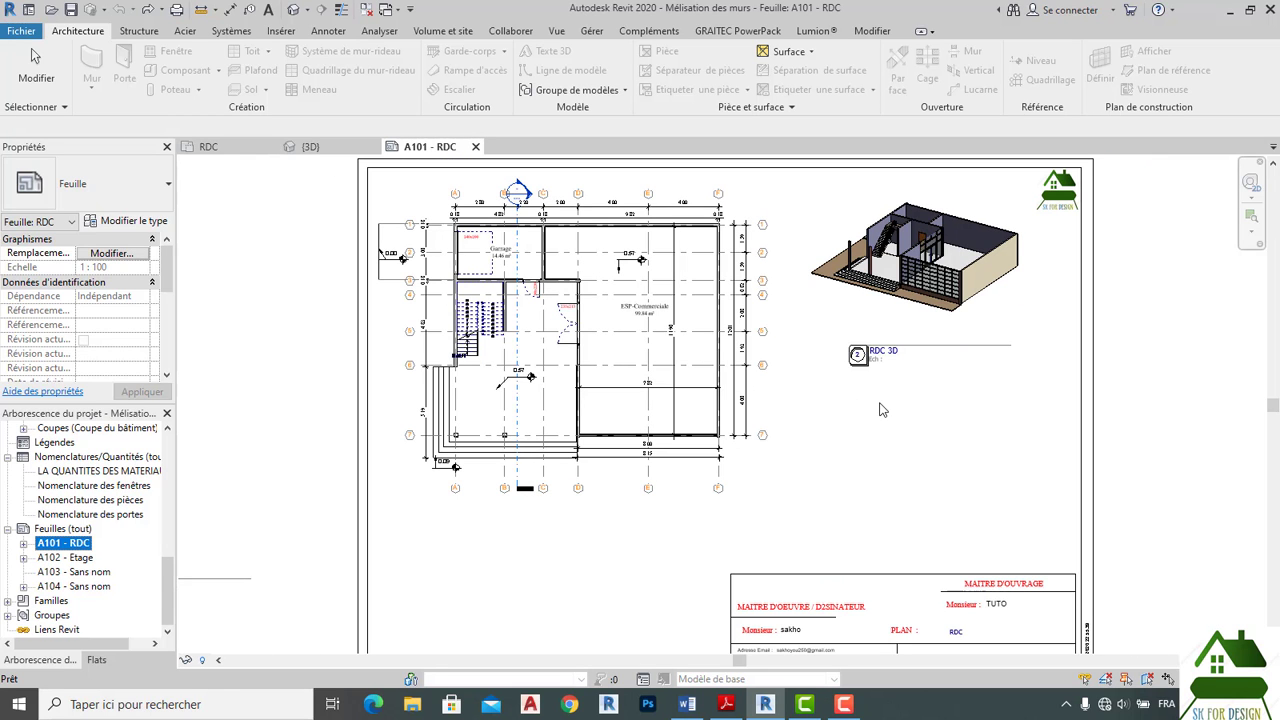
scroll(877, 408, "down", 1)
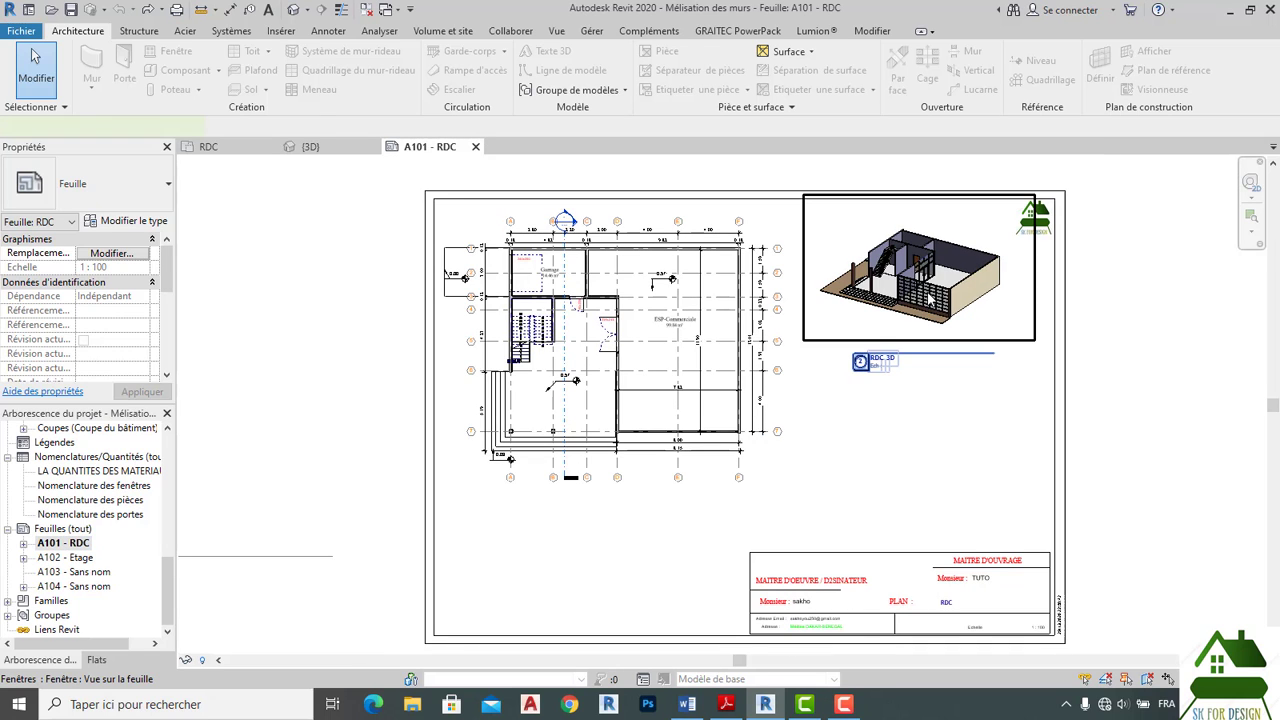
Move the RDC 3D view on the sheet to below the floor plan, beside the title block.
left_click_drag(930, 297, 579, 584)
left_click(877, 233)
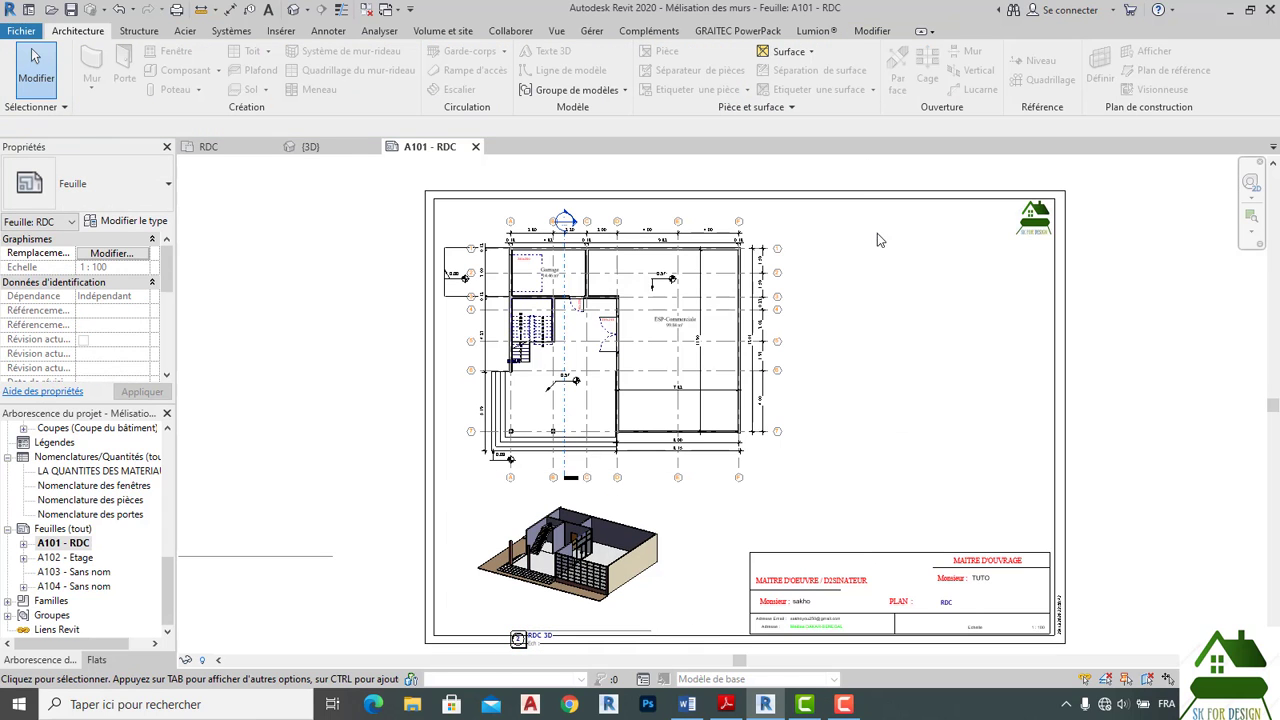
scroll(877, 233, "up", 2)
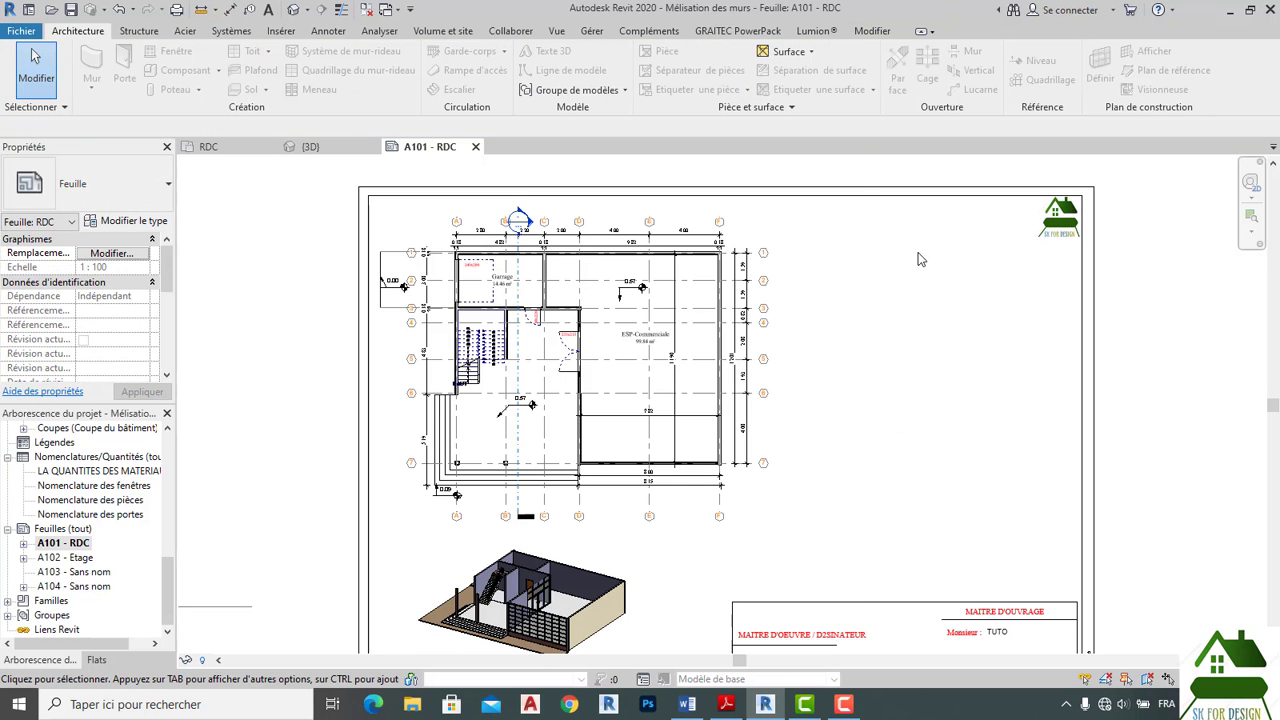
scroll(889, 417, "down", 3)
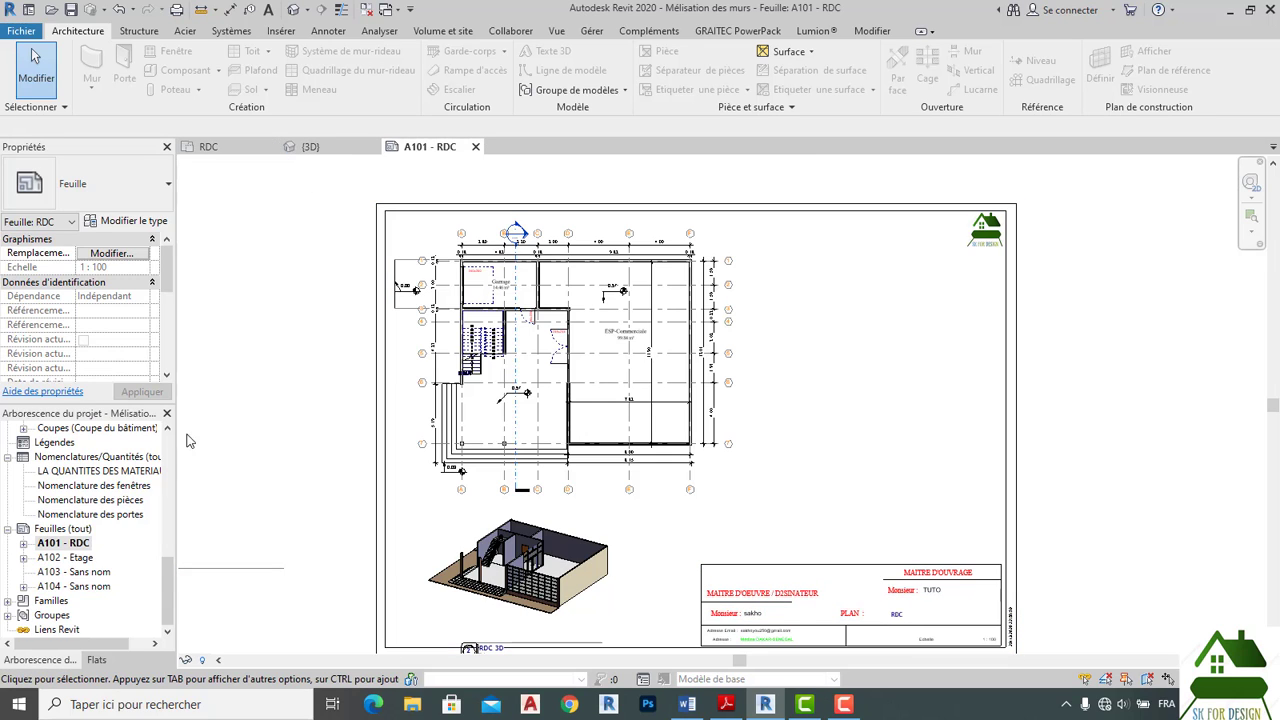
View the sheets A102 - Etage and A101 - RDC, and return to the RDC floor plan.
left_click(88, 560)
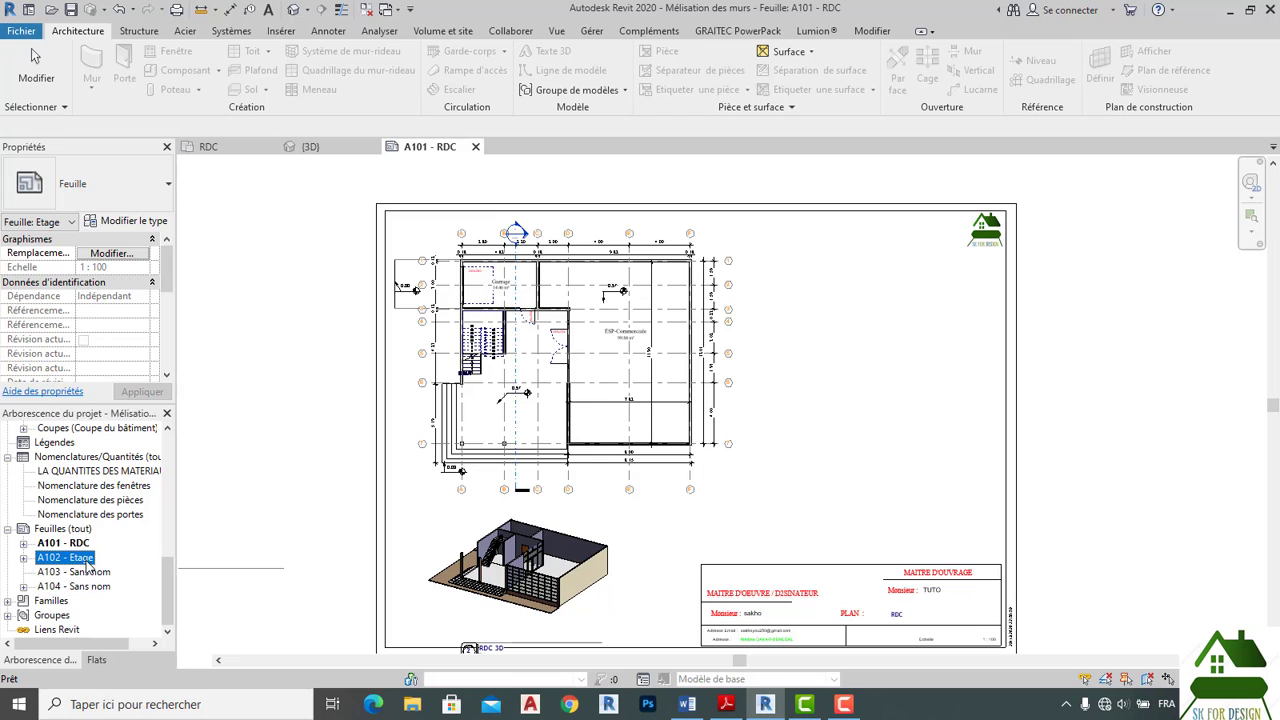
double_click(85, 560)
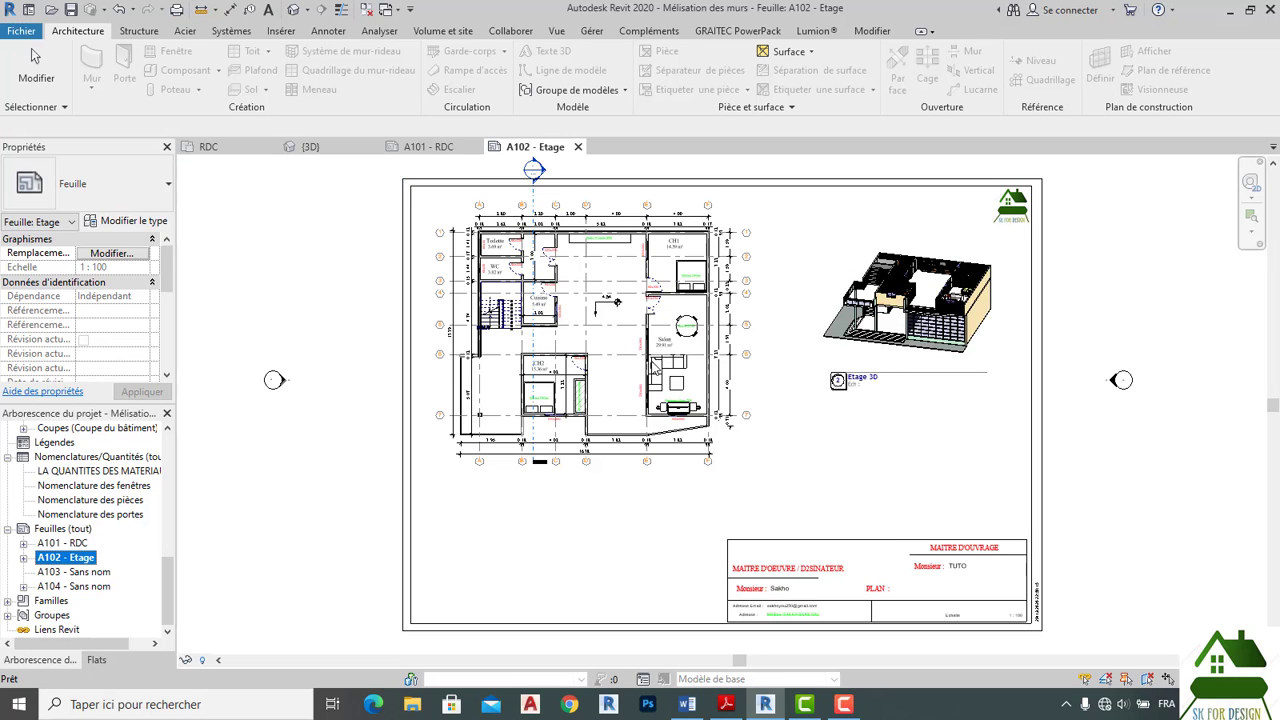
left_click(394, 146)
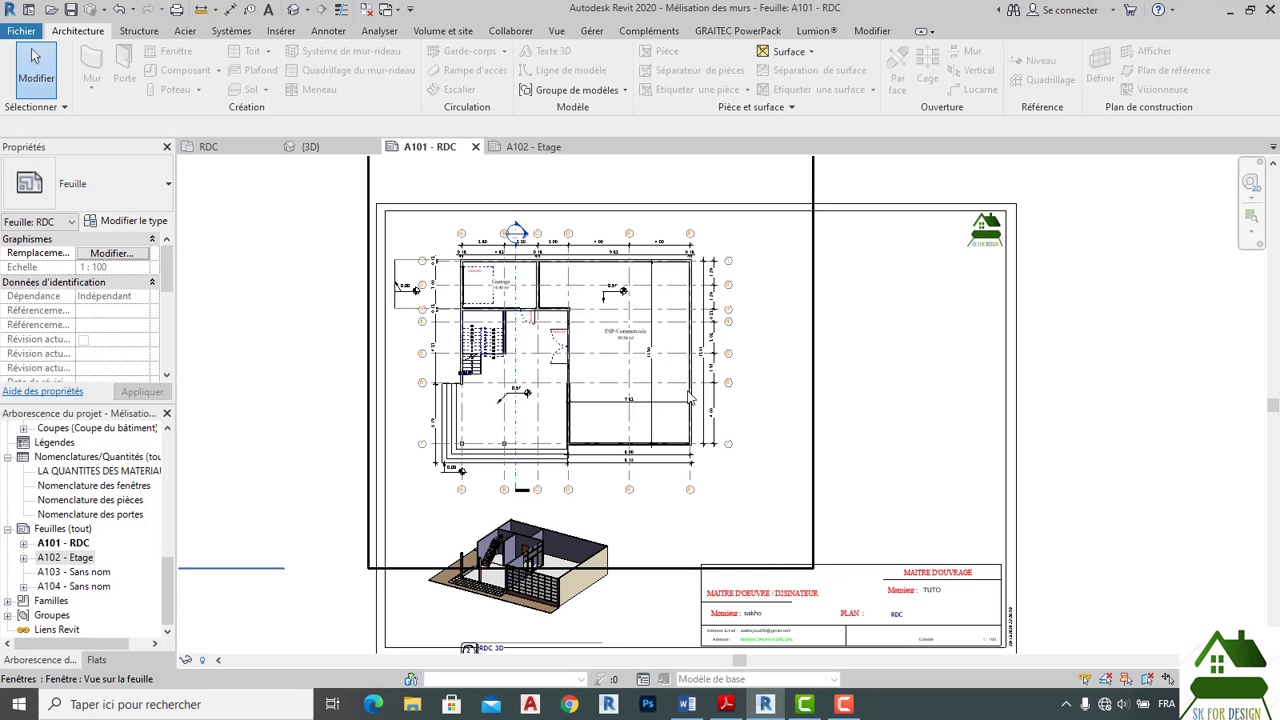
scroll(690, 398, "down", 1)
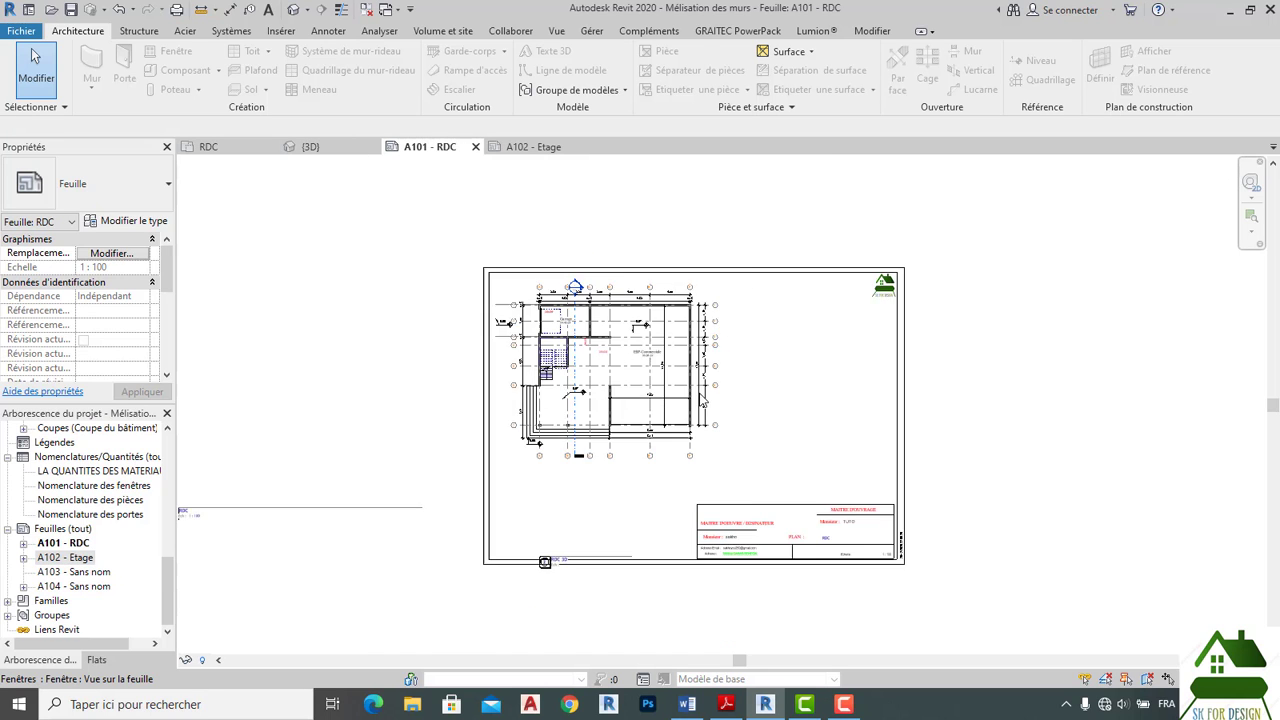
left_click(228, 147)
scroll(552, 212, "down", 2)
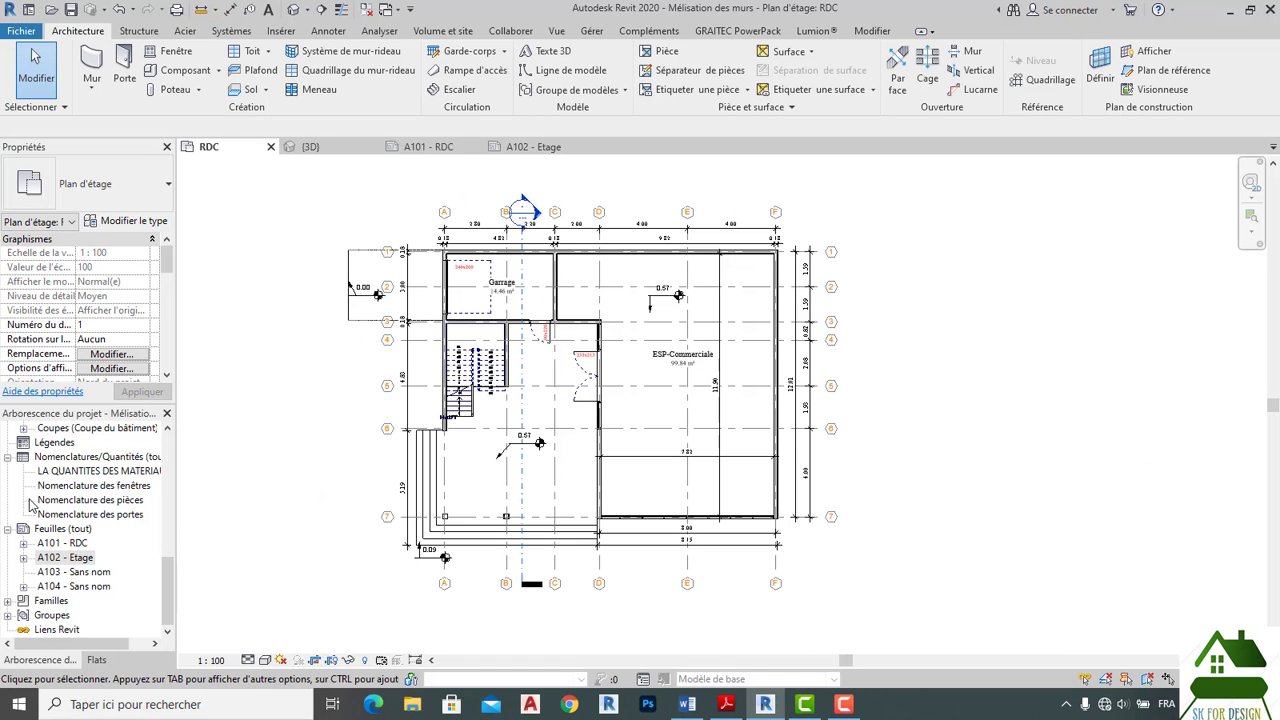
Create a new legend view named Maçonnerie at a scale of 1:25.
scroll(49, 488, "up", 1)
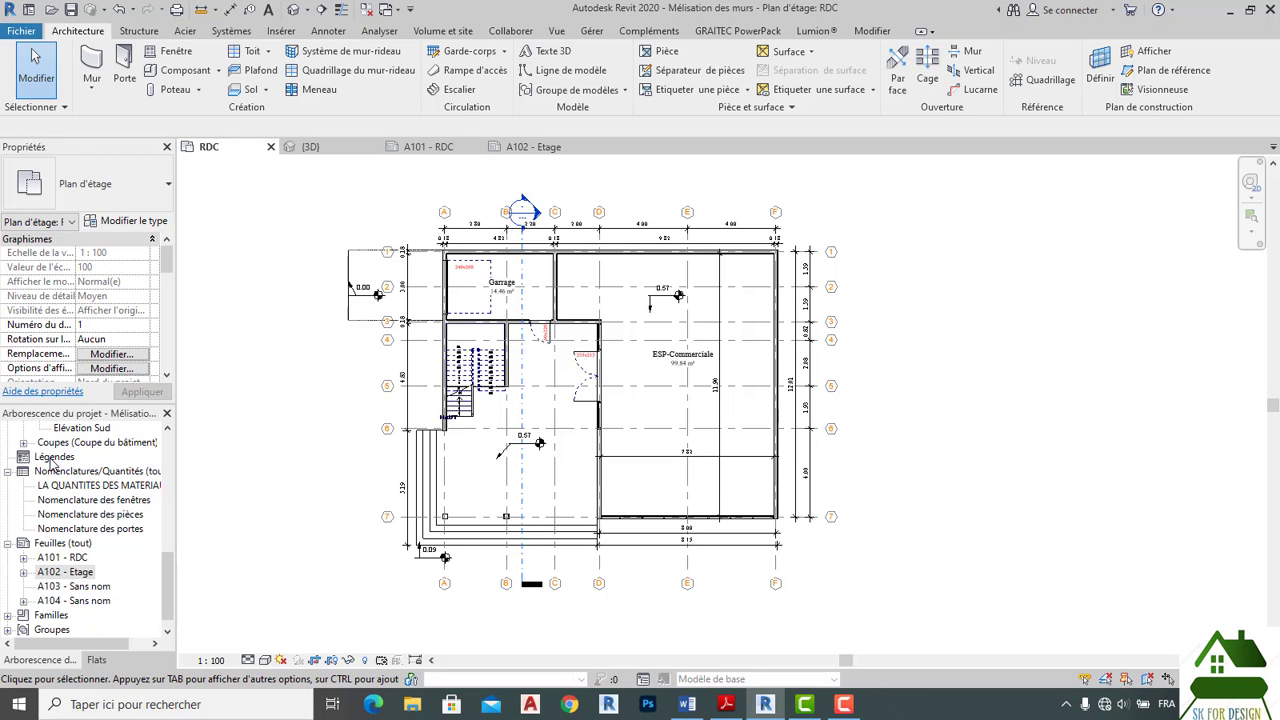
left_click(52, 457)
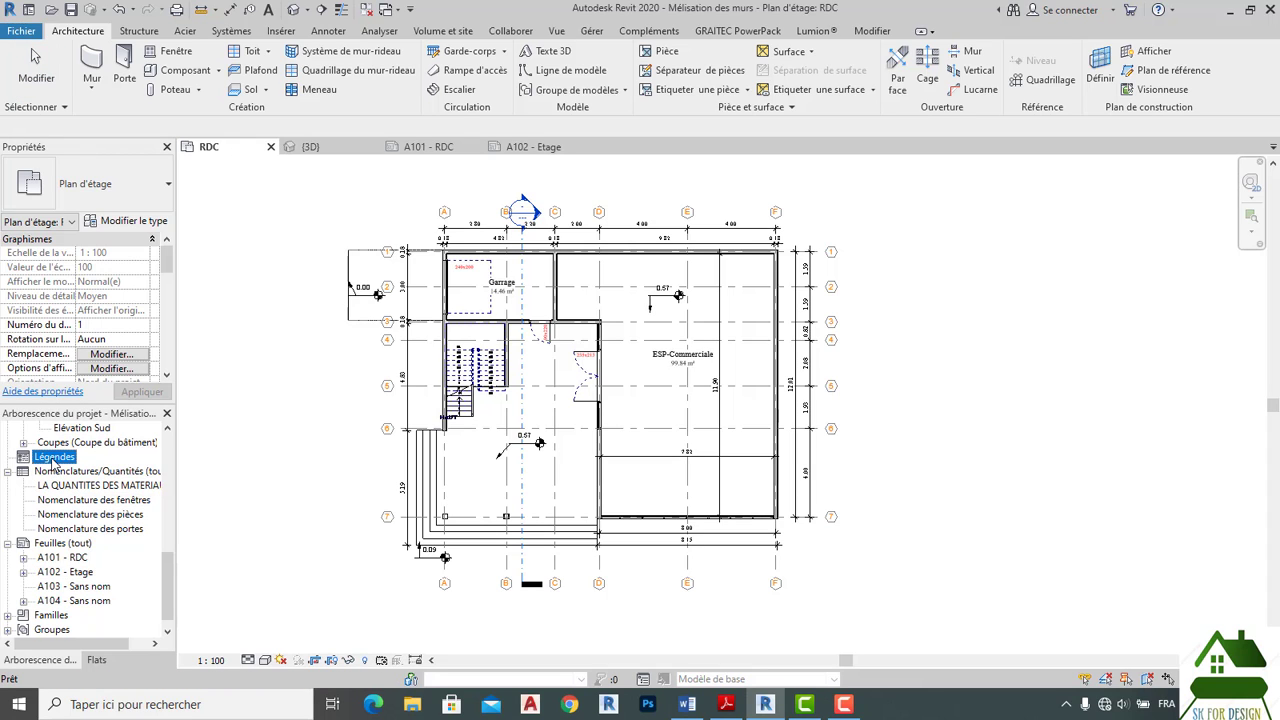
right_click(52, 459)
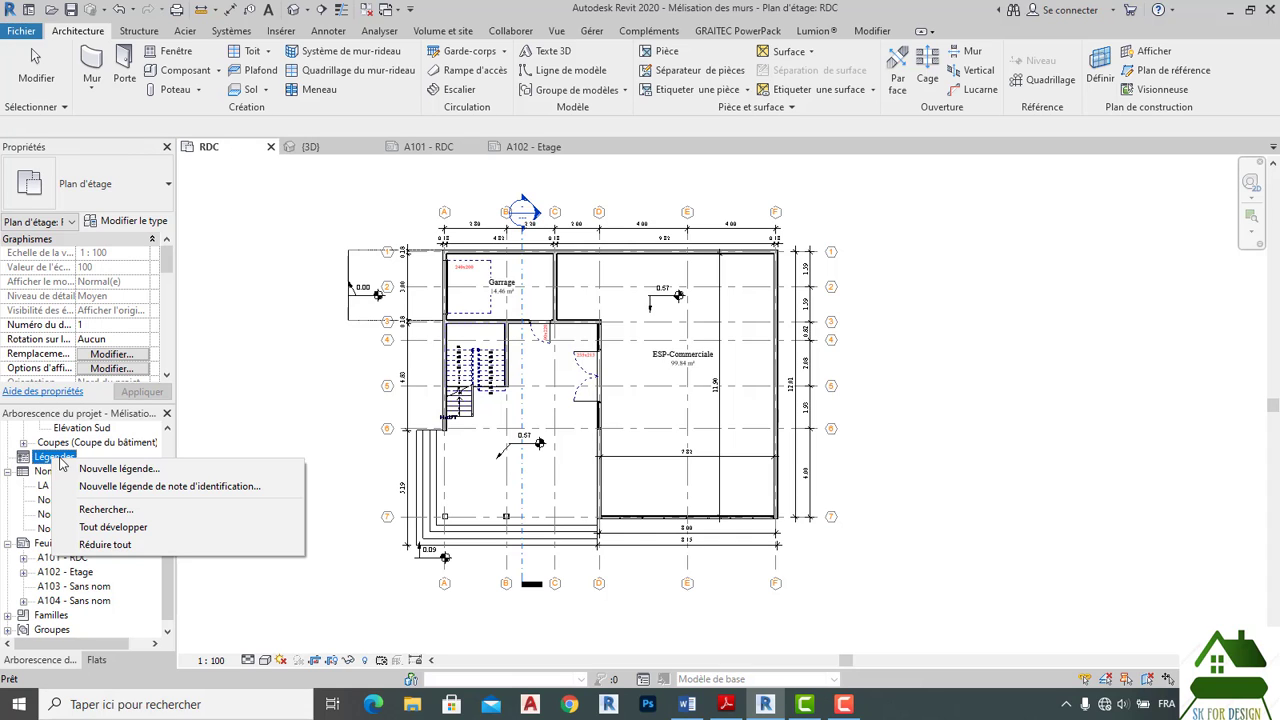
left_click(118, 469)
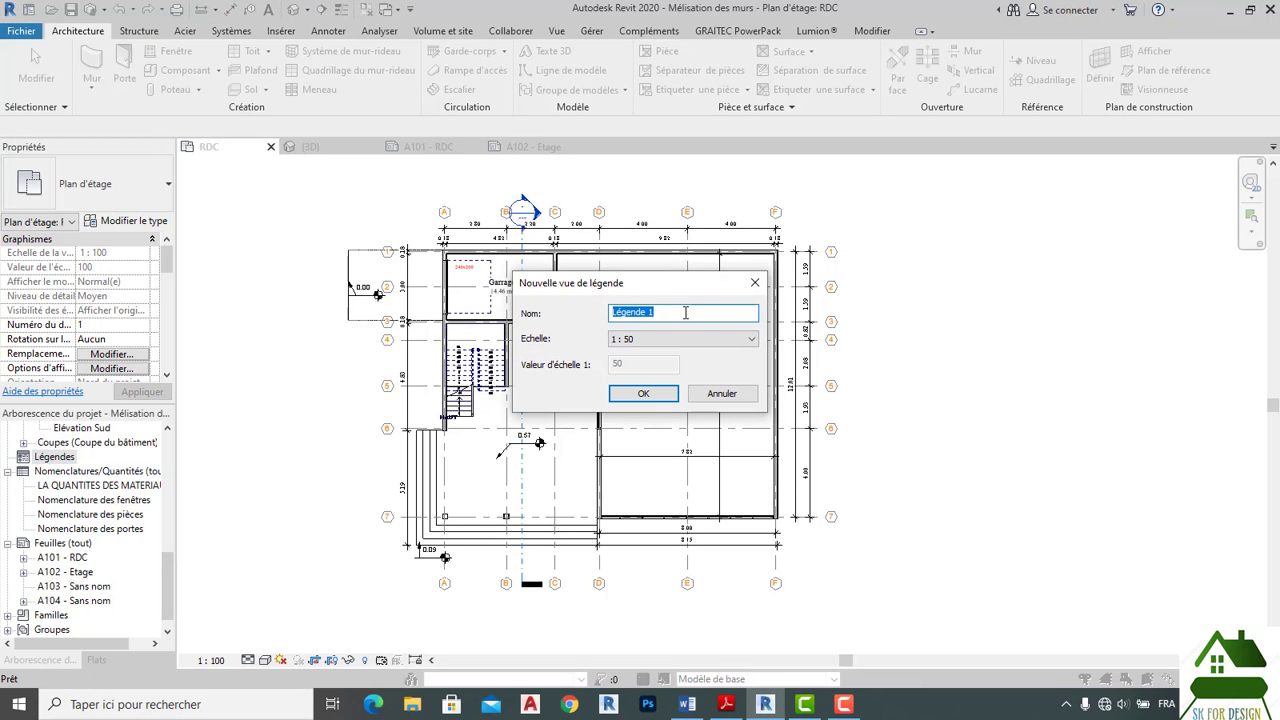
key("BackSpace")
key("BackSpace")
key("BackSpace")
key("BackSpace")
key("BackSpace")
type("e")
left_click(651, 341)
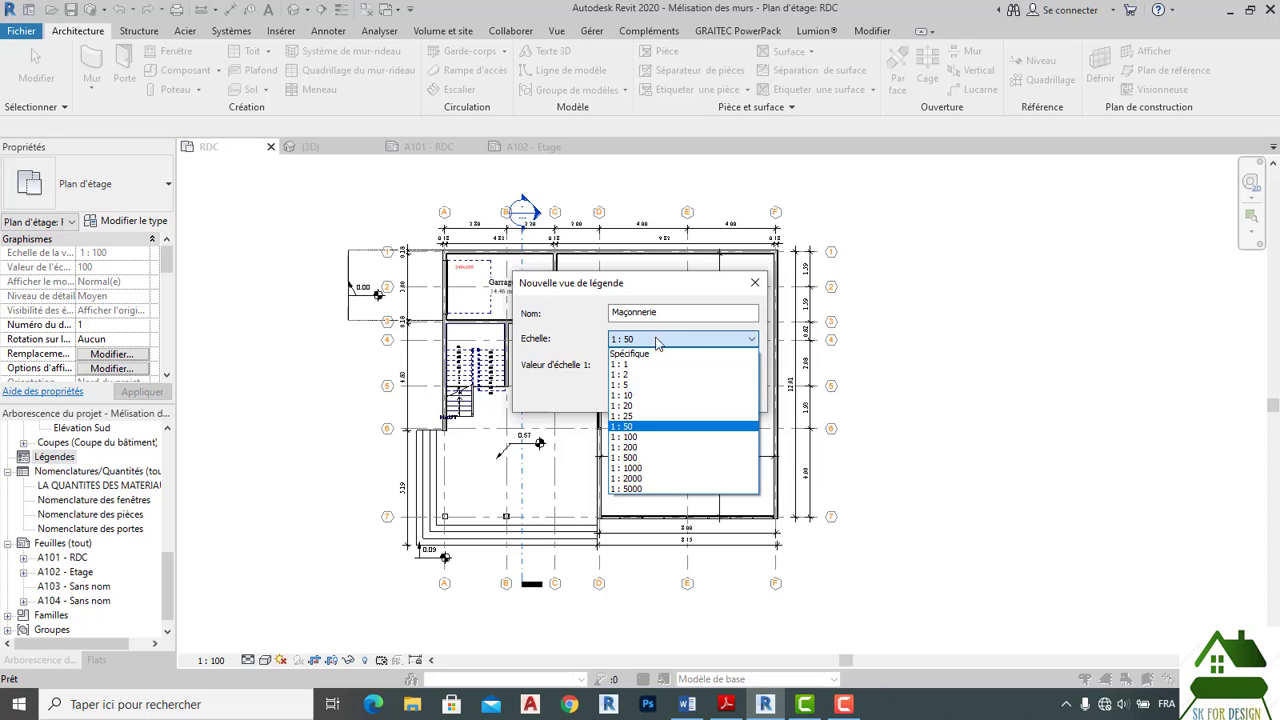
left_click(643, 419)
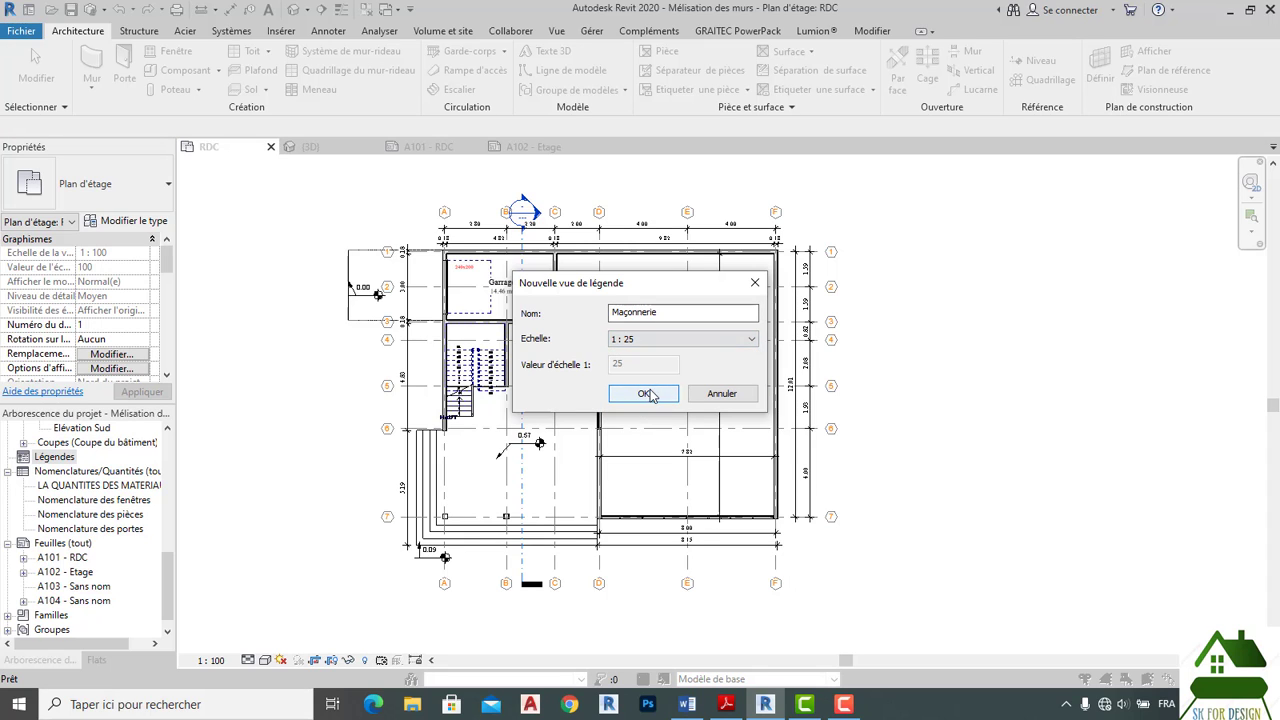
left_click(647, 394)
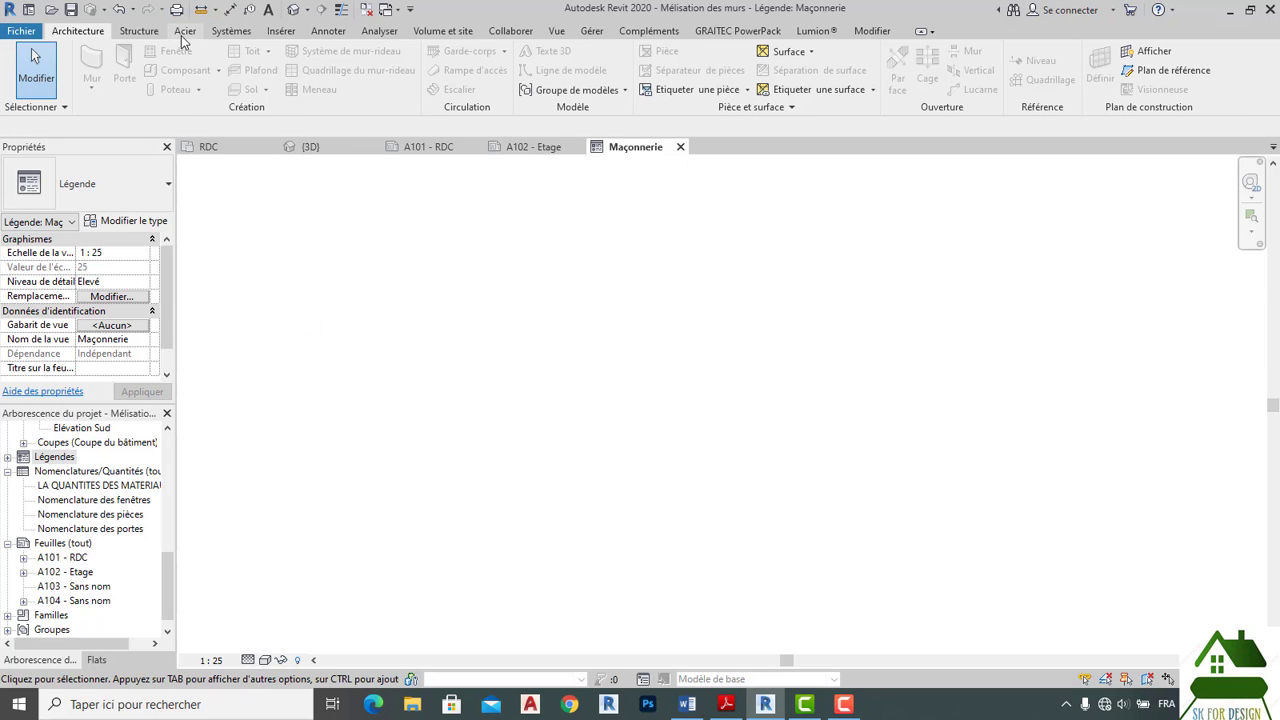
Start a filled region in the Maçonnerie legend and sketch its rectangular boundary about 0.90 wide by 0.40 high.
left_click(281, 31)
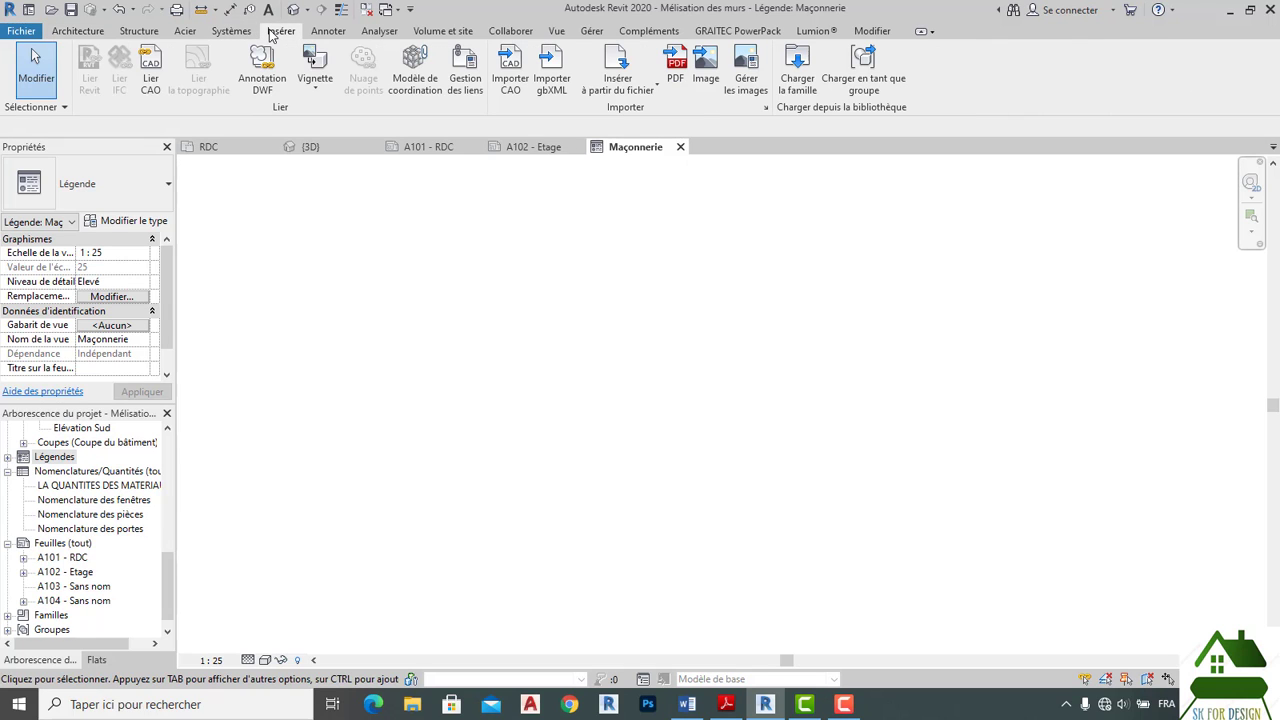
left_click(330, 31)
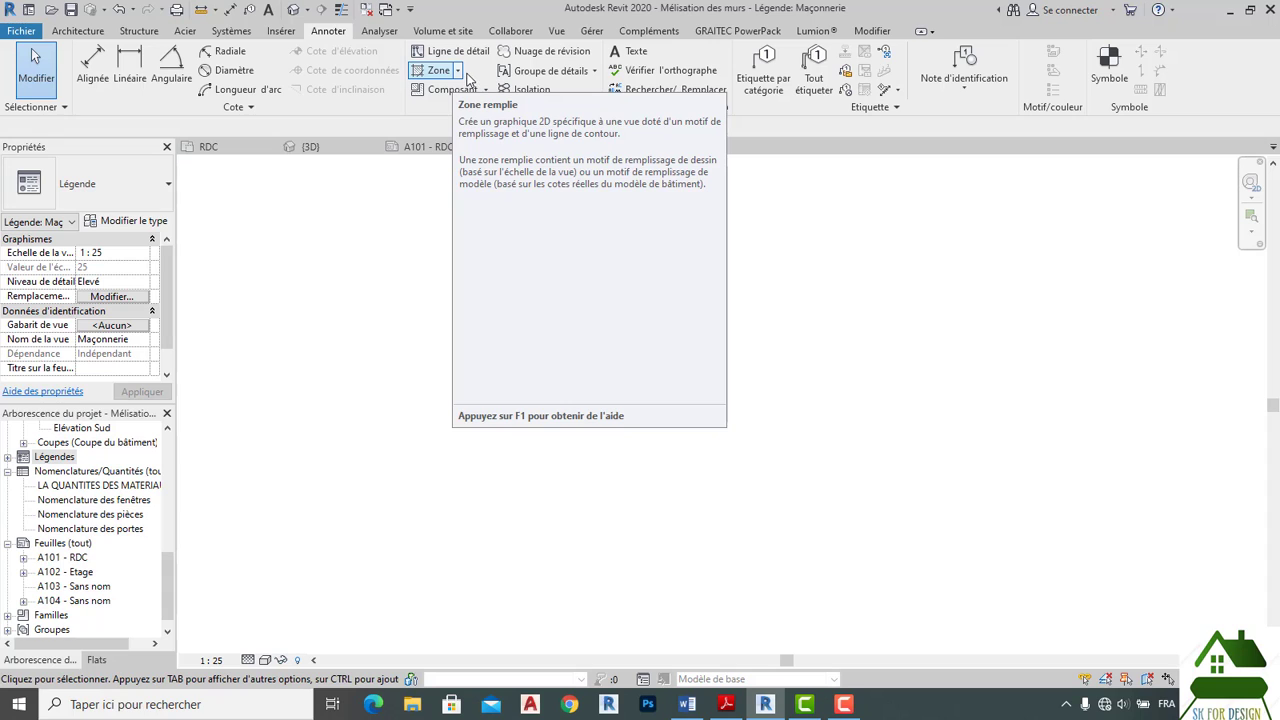
left_click(440, 70)
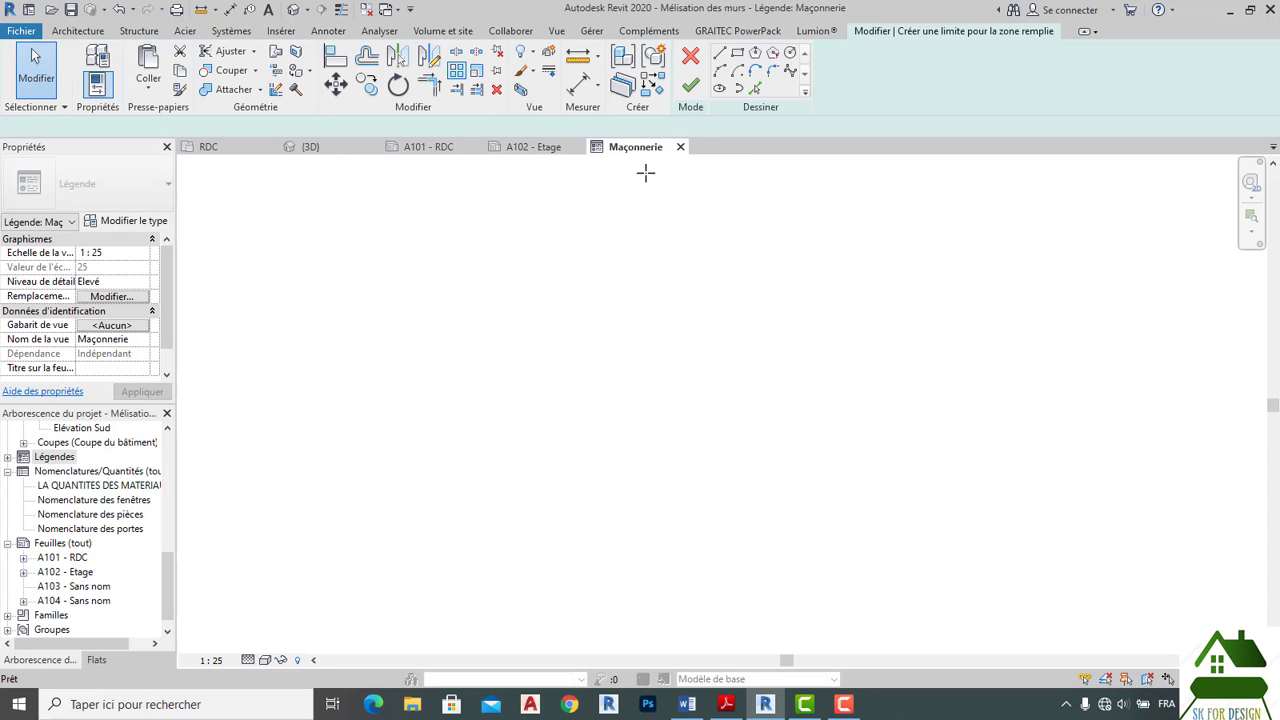
left_click(737, 53)
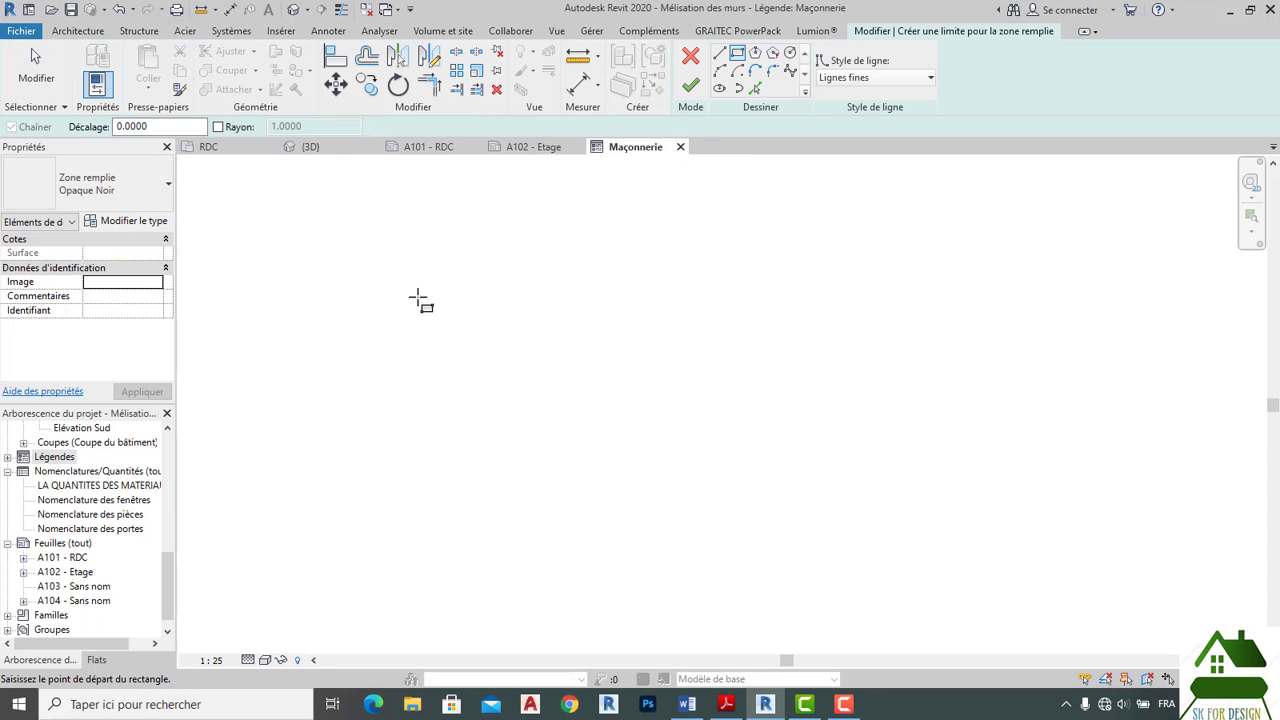
left_click(500, 271)
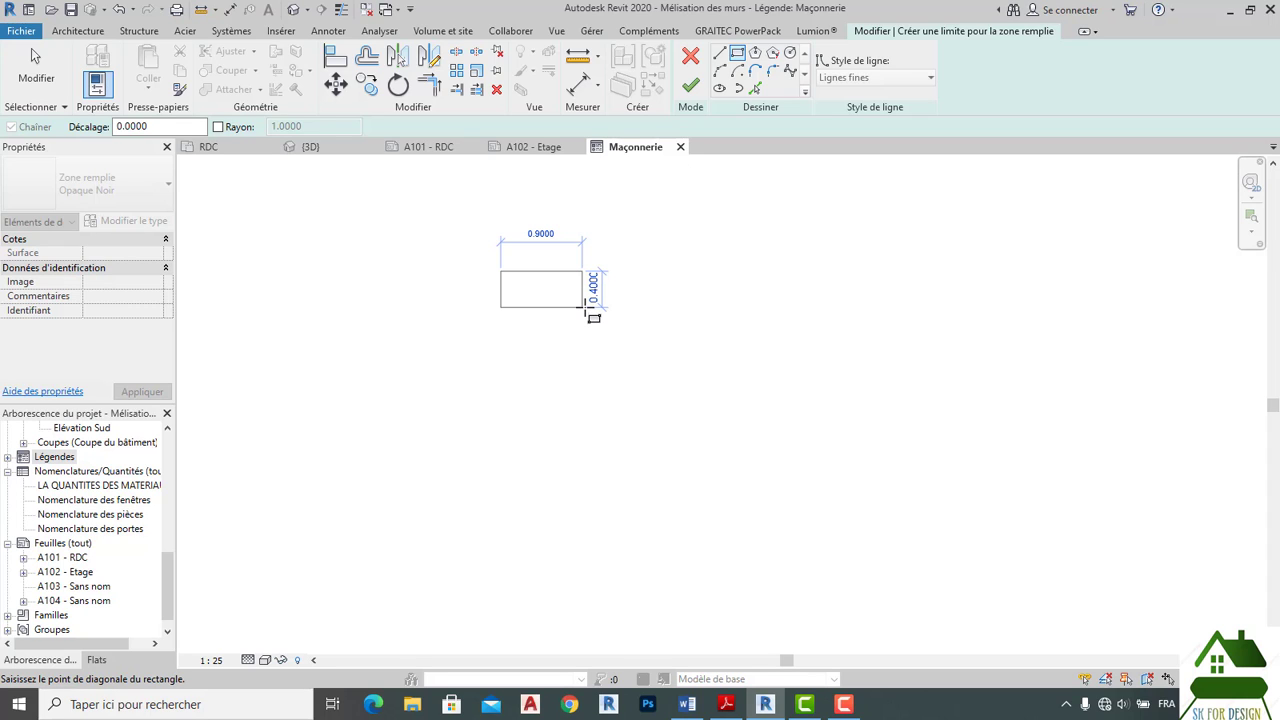
left_click(585, 308)
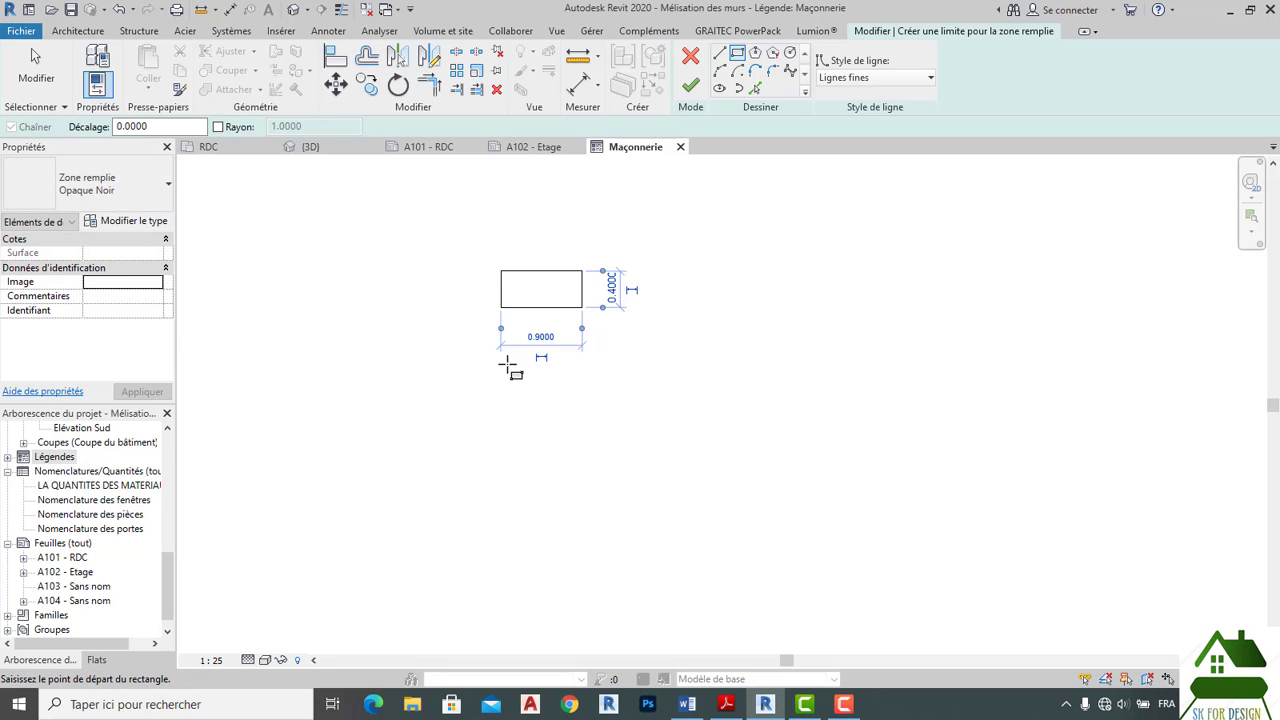
scroll(495, 365, "up", 1)
scroll(546, 372, "up", 1)
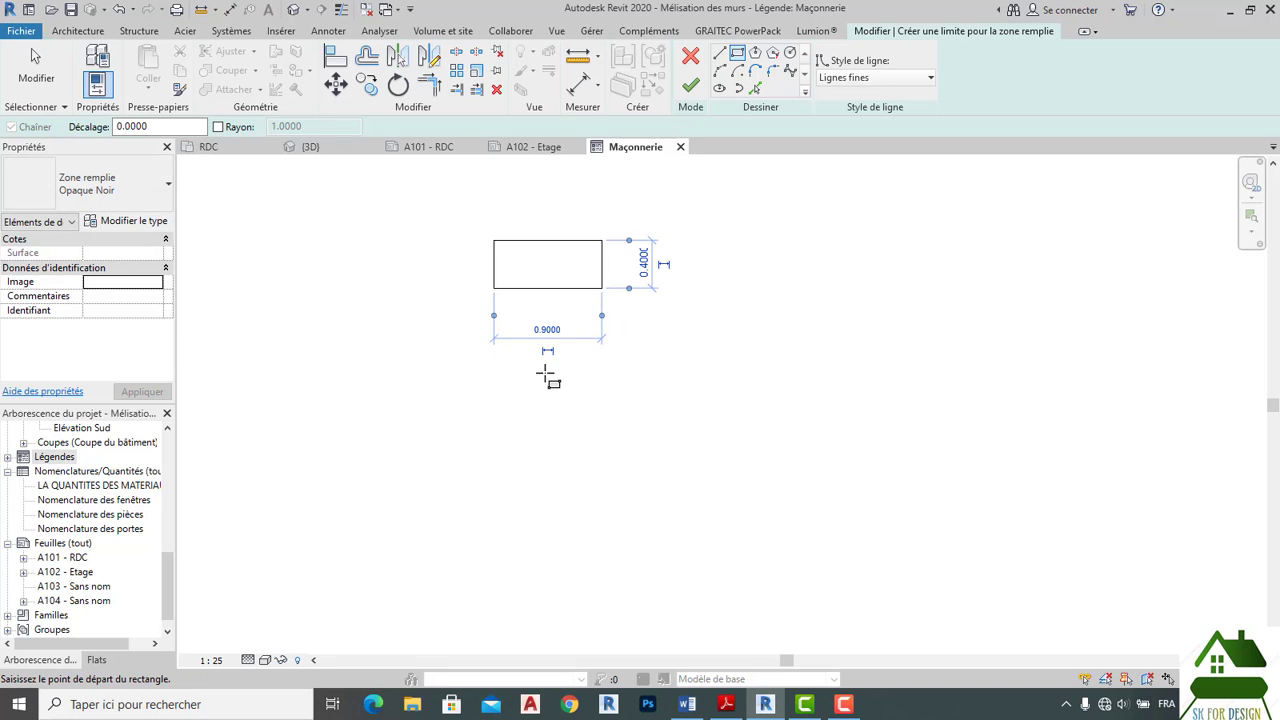
key("Escape")
key("Escape")
Set the height of the filled region's rectangle to 0.40 using the dimension of its lower edge.
left_click(553, 289)
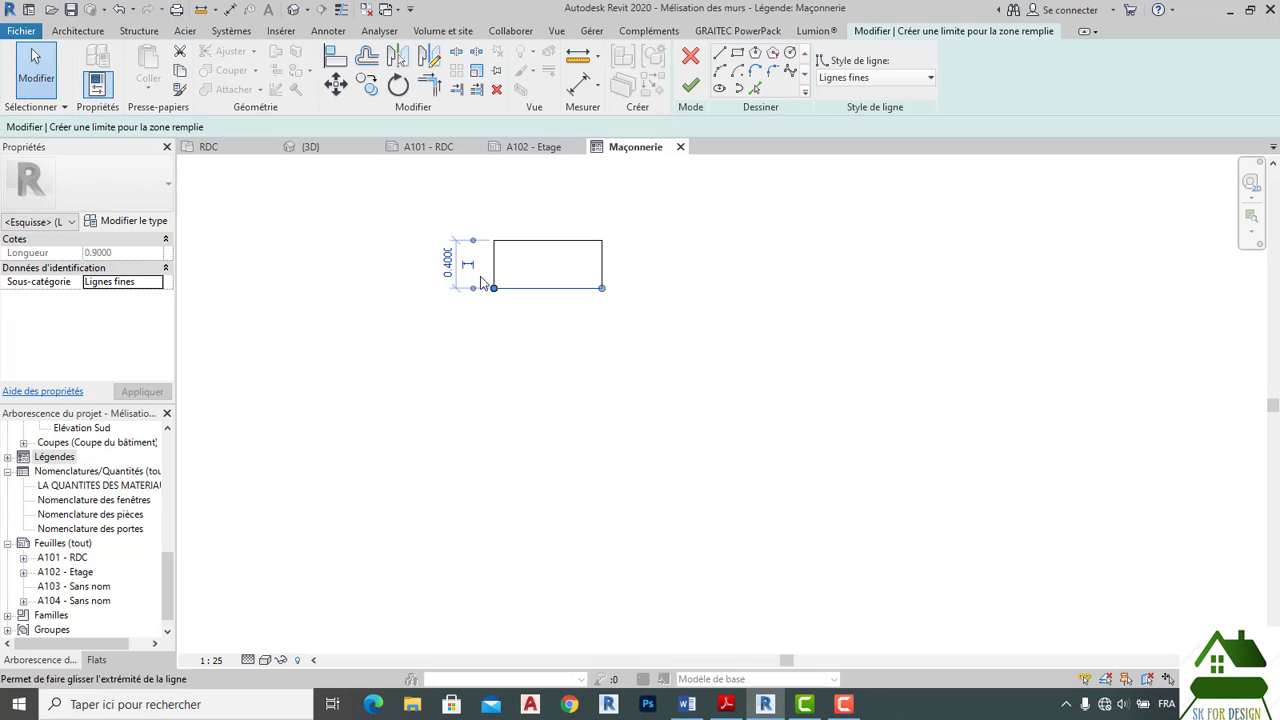
left_click(540, 242)
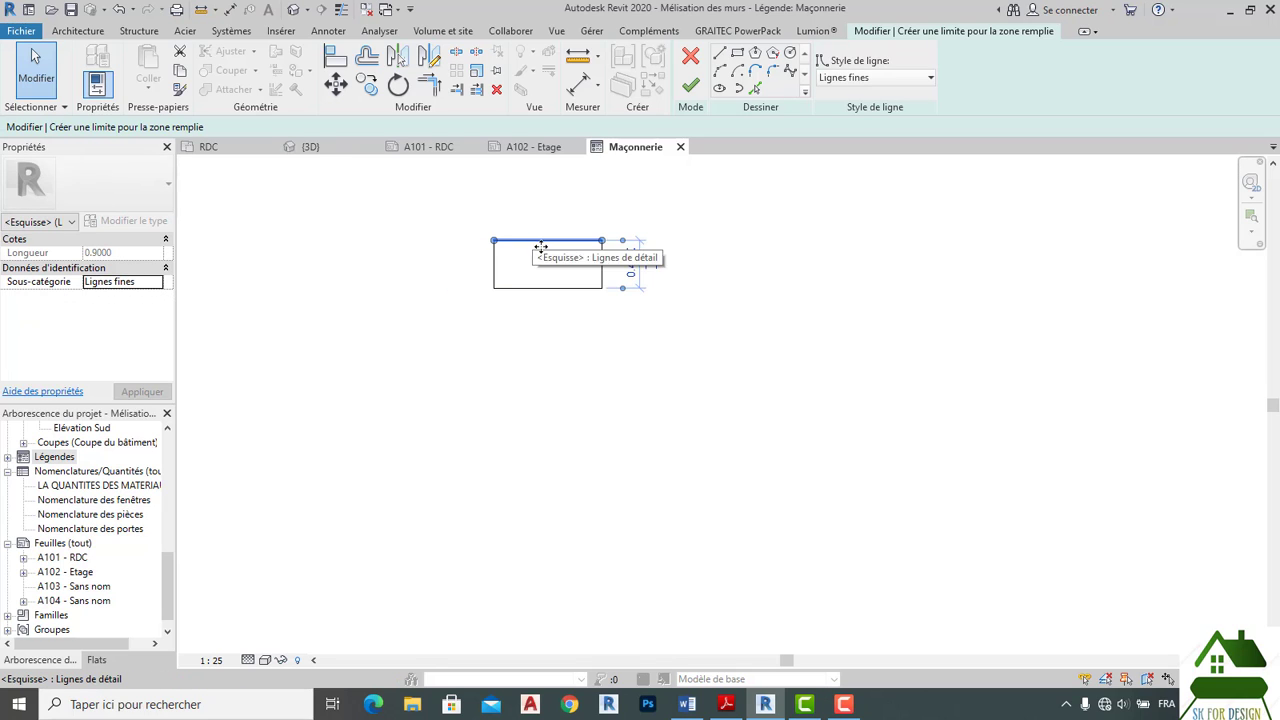
left_click(580, 291)
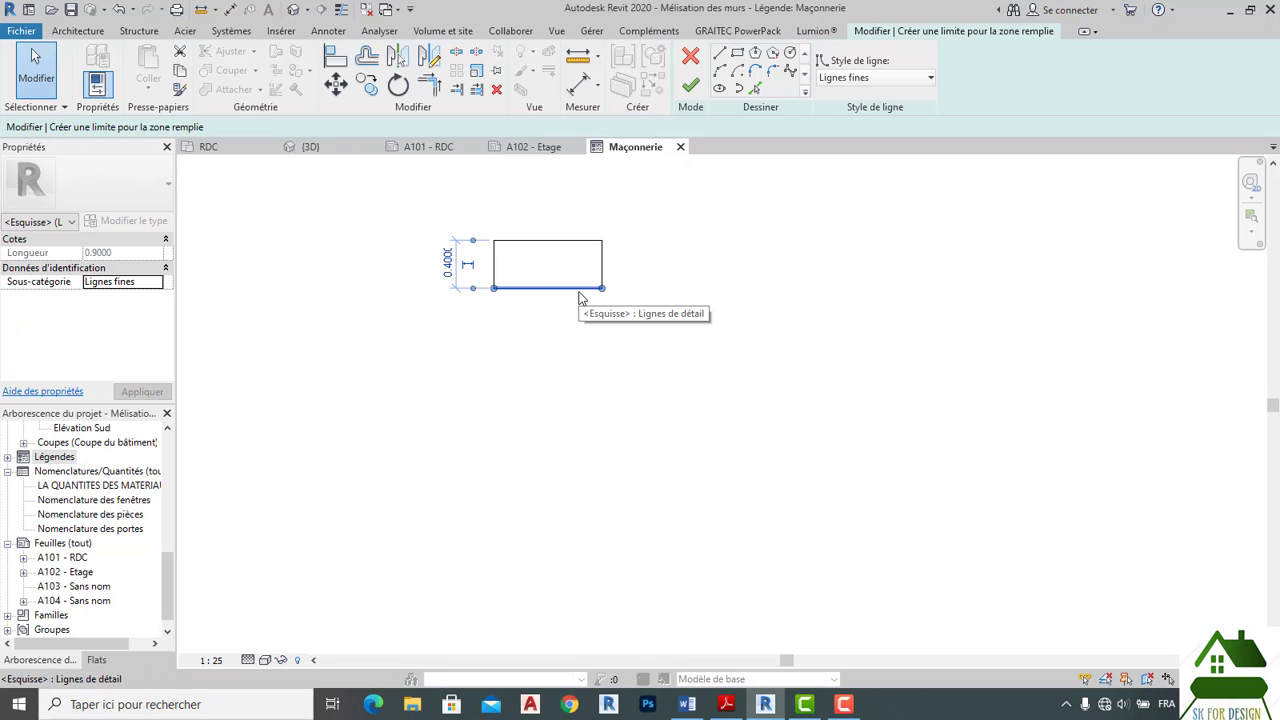
left_click(577, 242)
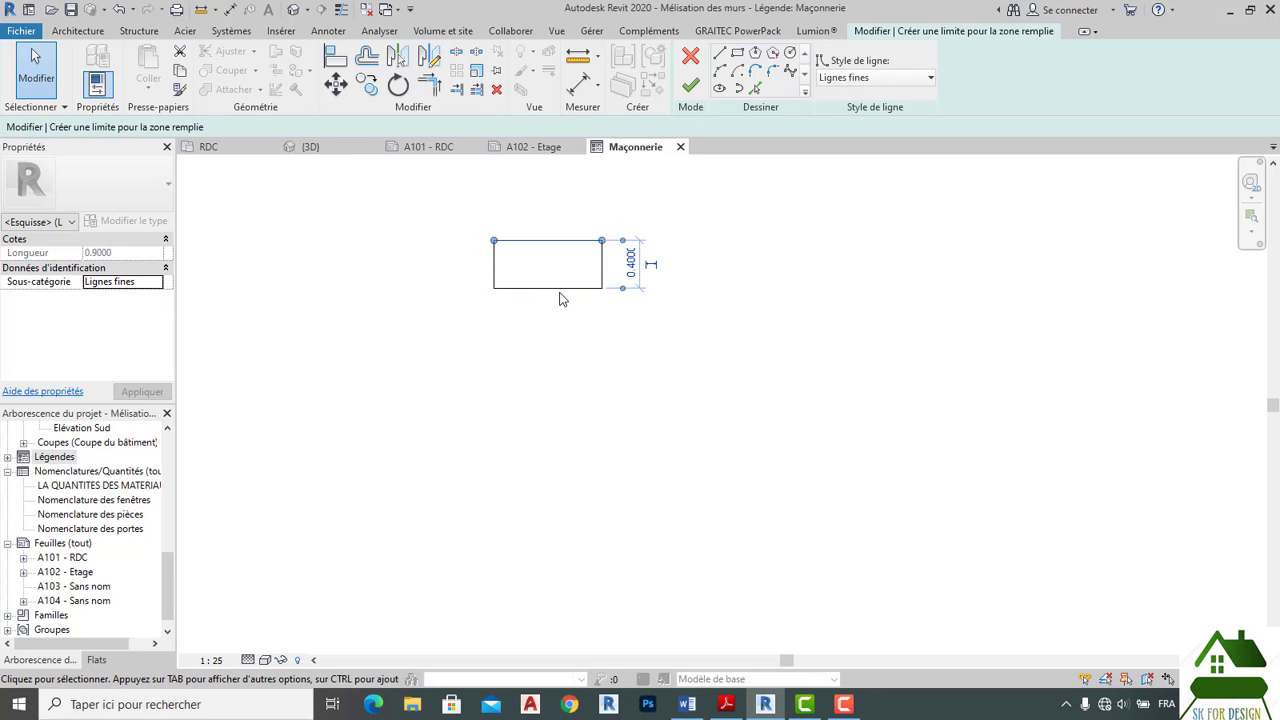
left_click(560, 289)
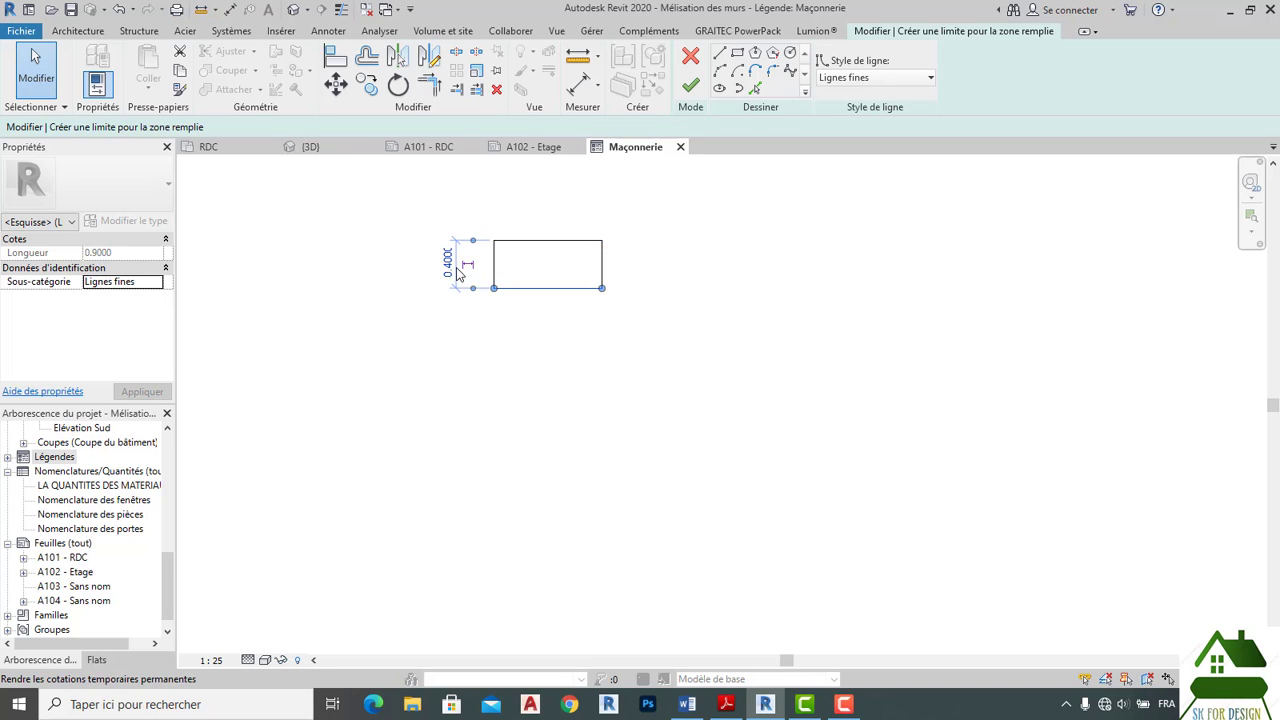
left_click(452, 266)
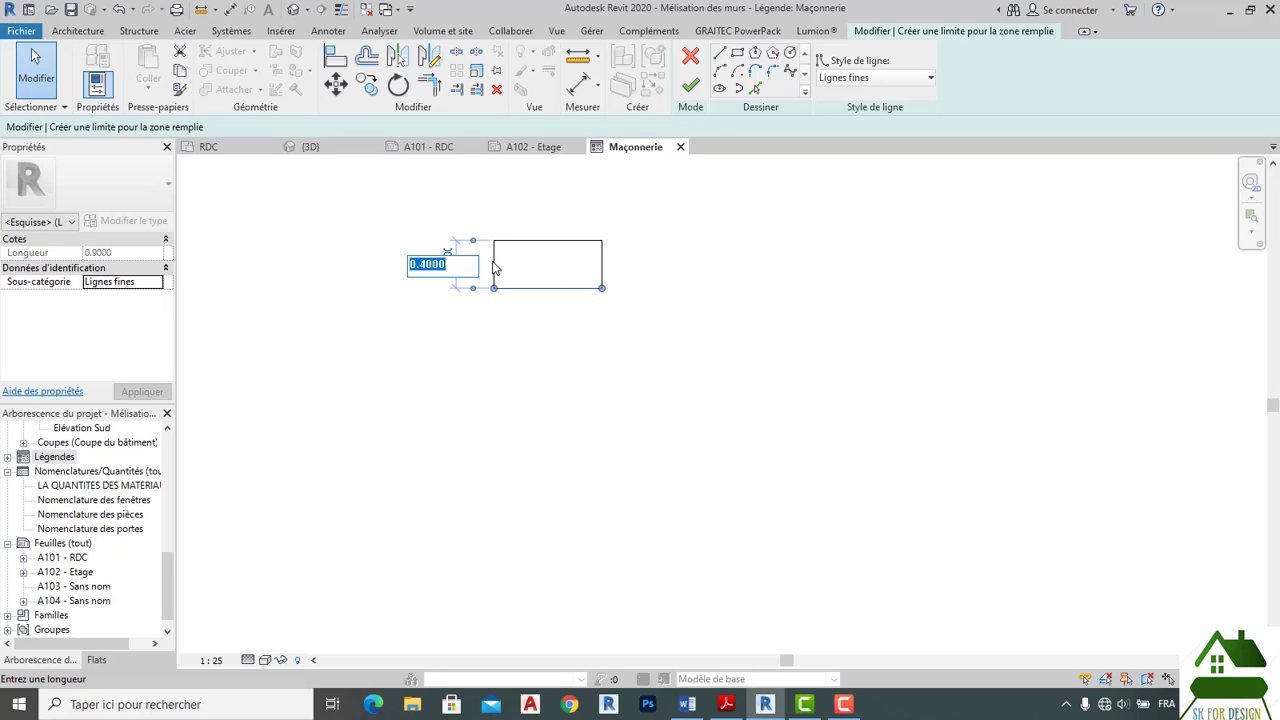
key("Return")
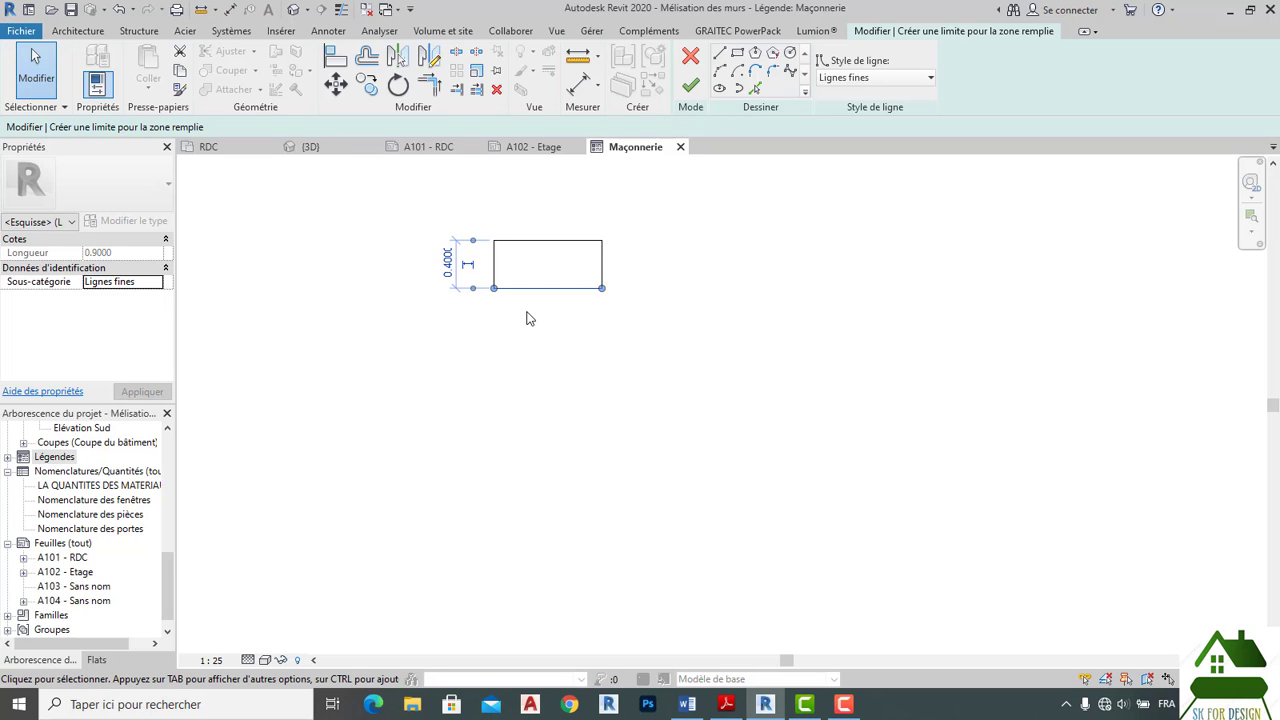
left_click(523, 297)
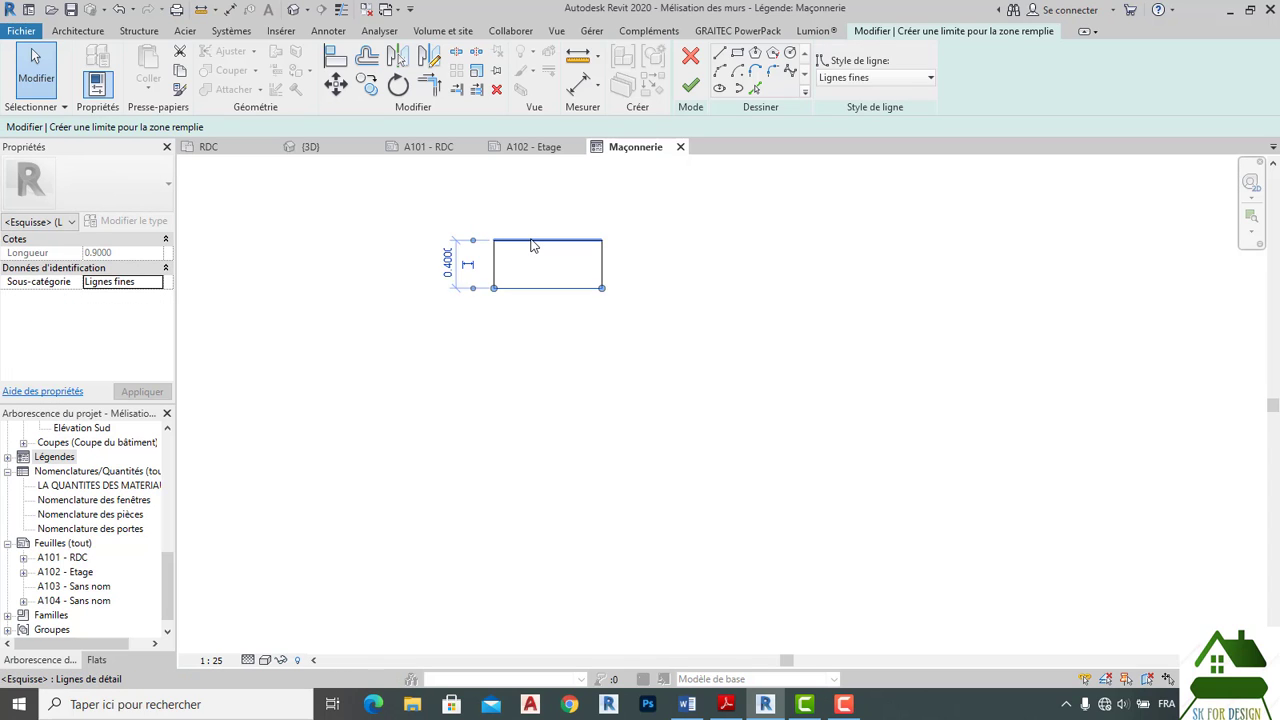
Set the width of the filled region's rectangle to 0.4 using the dimension of its side edge.
left_click(531, 243)
left_click(498, 265)
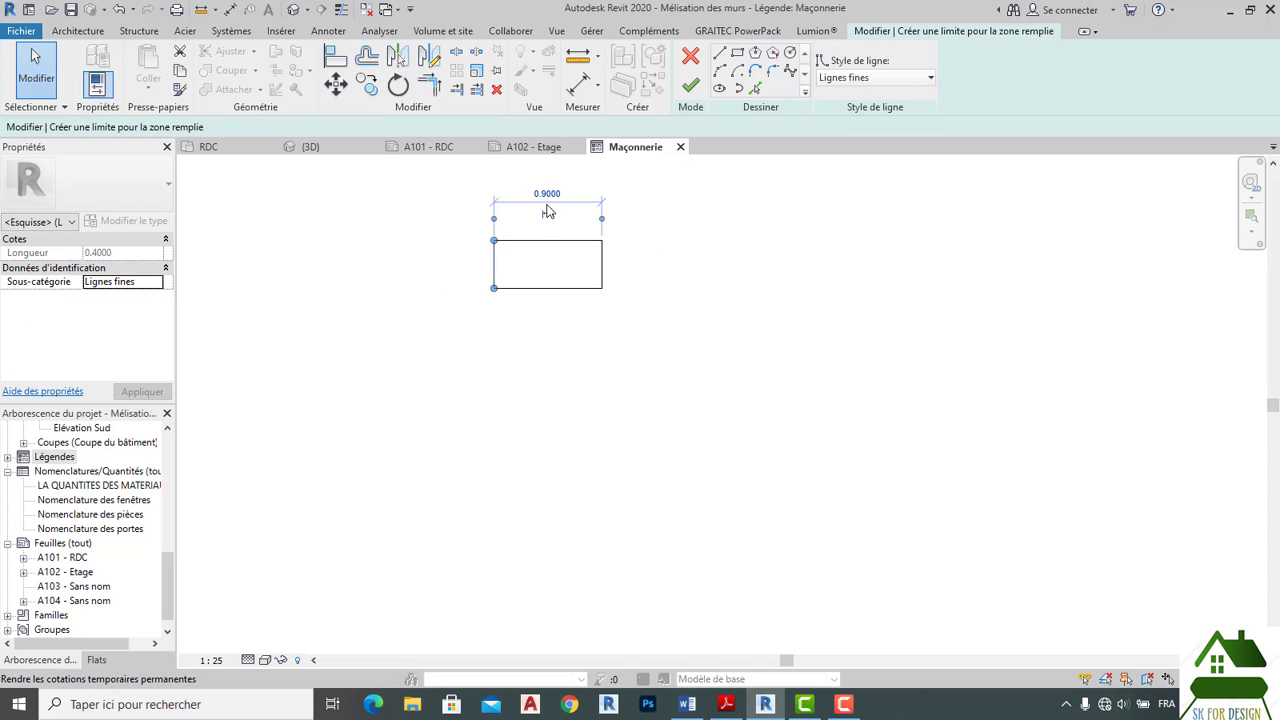
left_click(547, 192)
type("0.4")
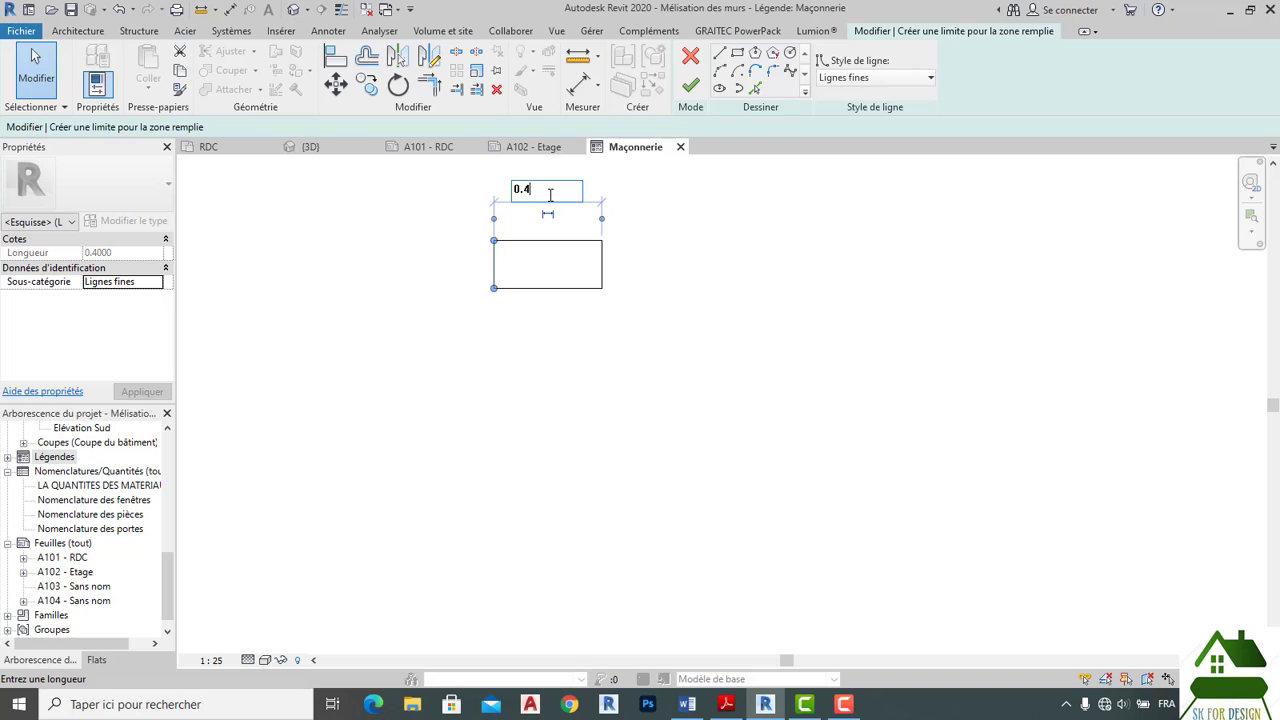
key("Return")
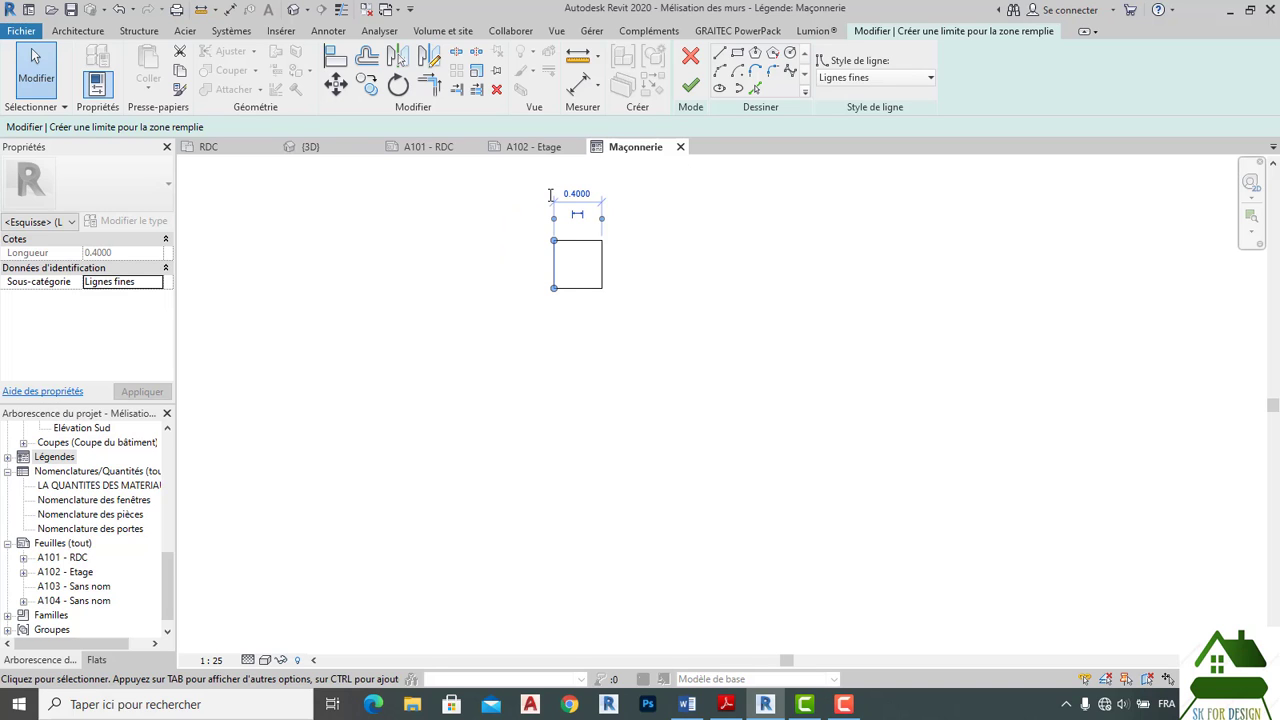
left_click(565, 332)
scroll(572, 220, "up", 2)
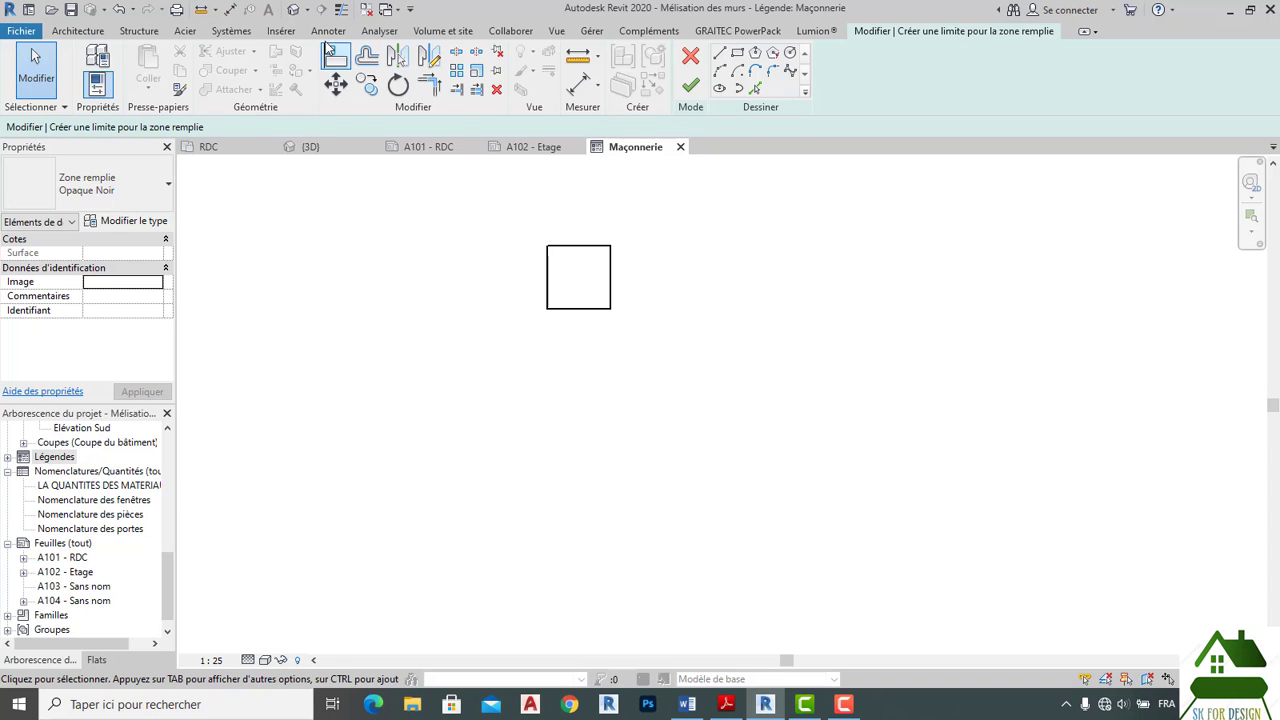
left_click(283, 32)
left_click(338, 31)
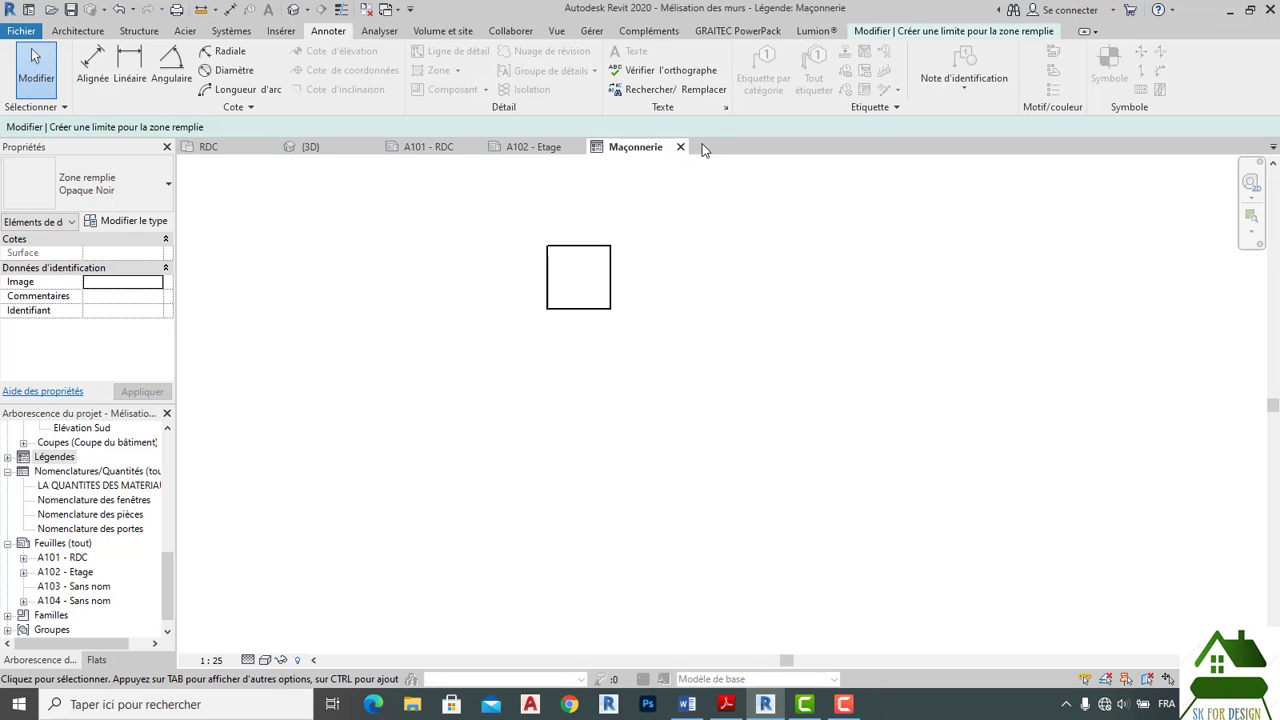
left_click(119, 10)
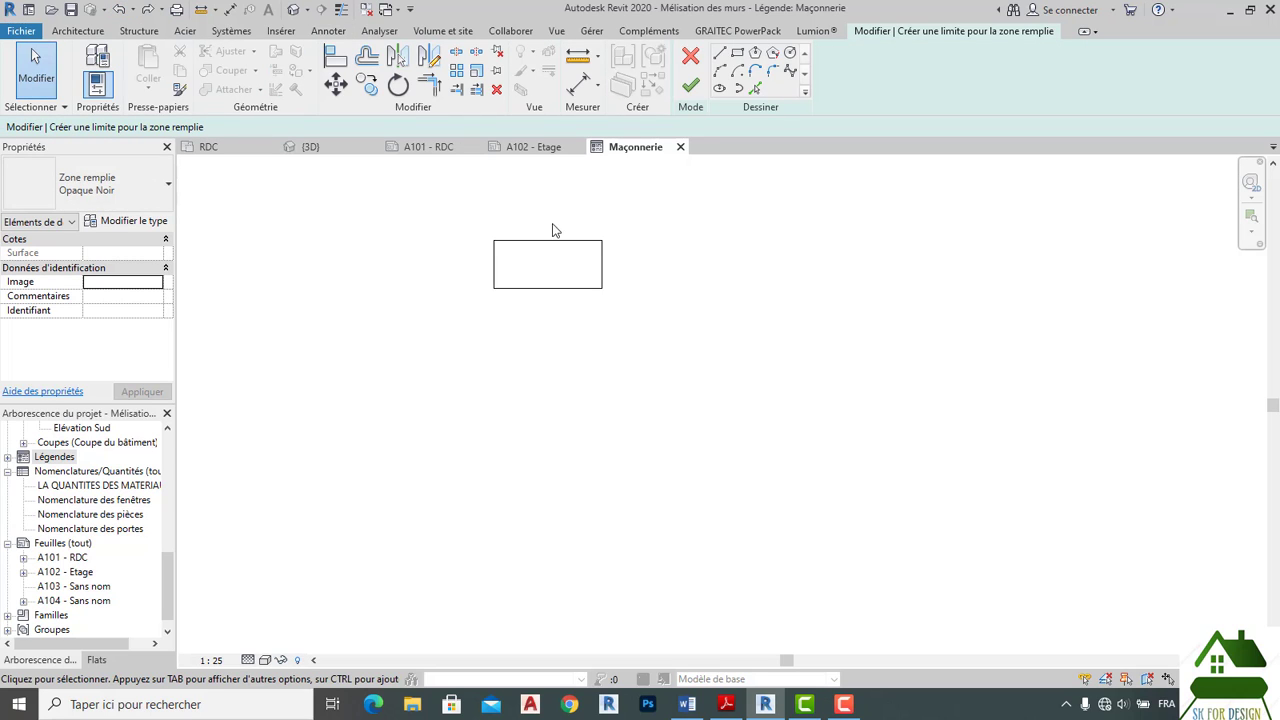
left_click(147, 10)
Set the foreground fill pattern of the Opaque Noir filled region type to the drafting pattern Parement Brique.
left_click(153, 198)
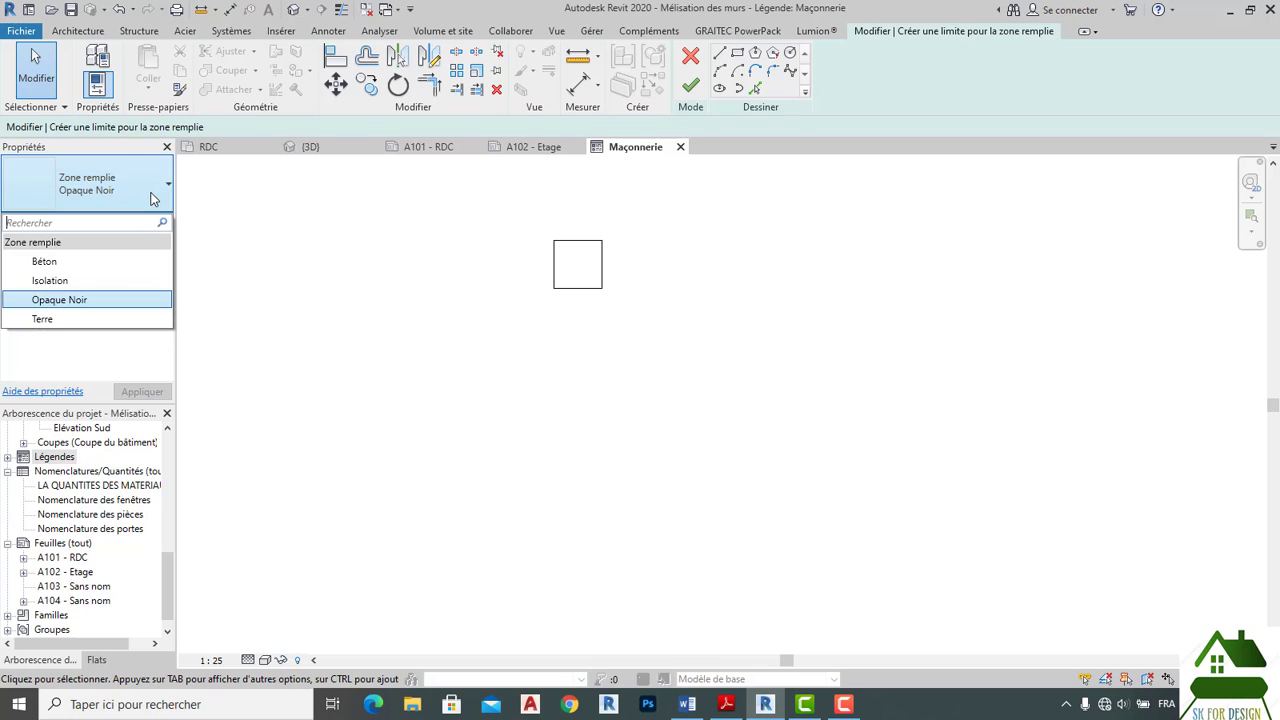
left_click(100, 295)
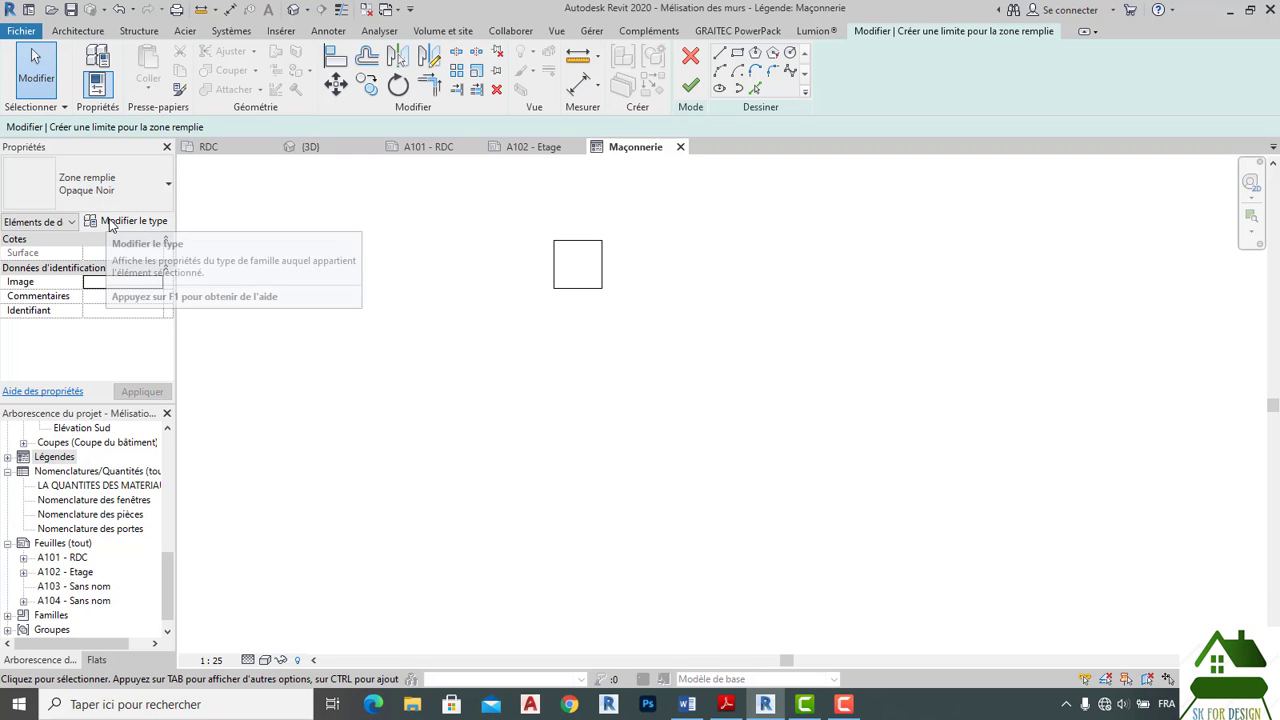
left_click(112, 222)
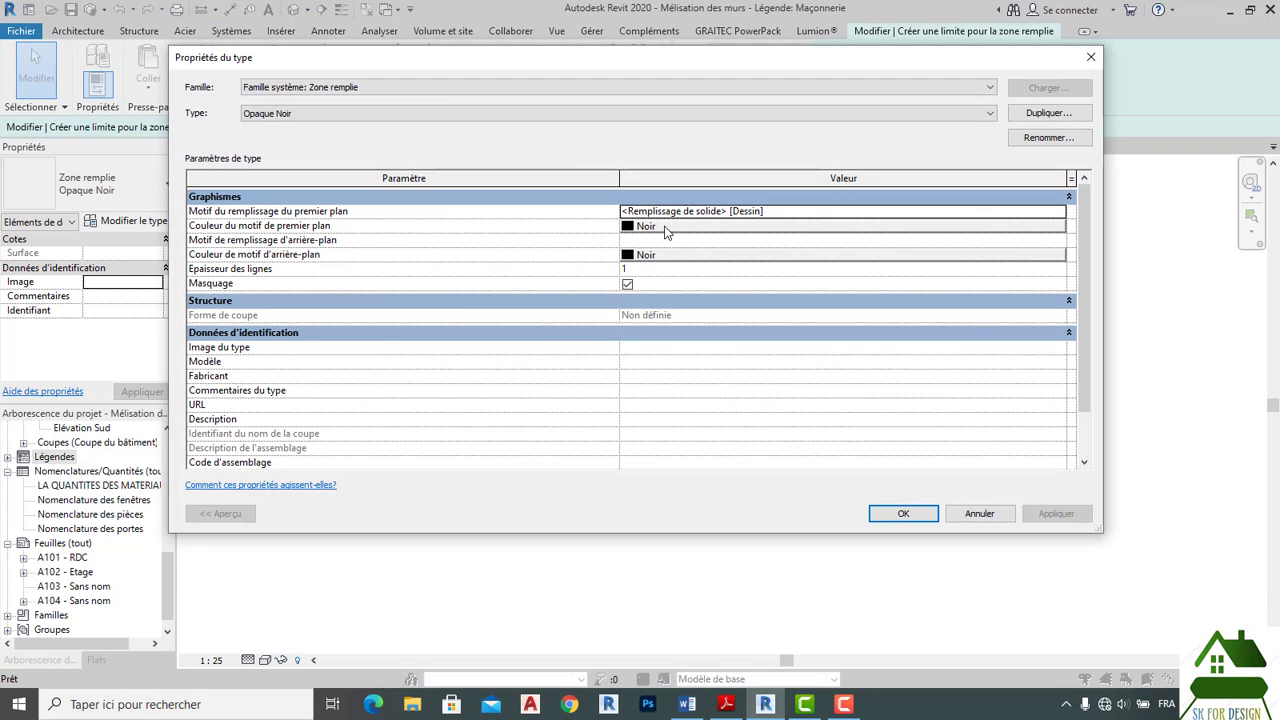
left_click(1056, 215)
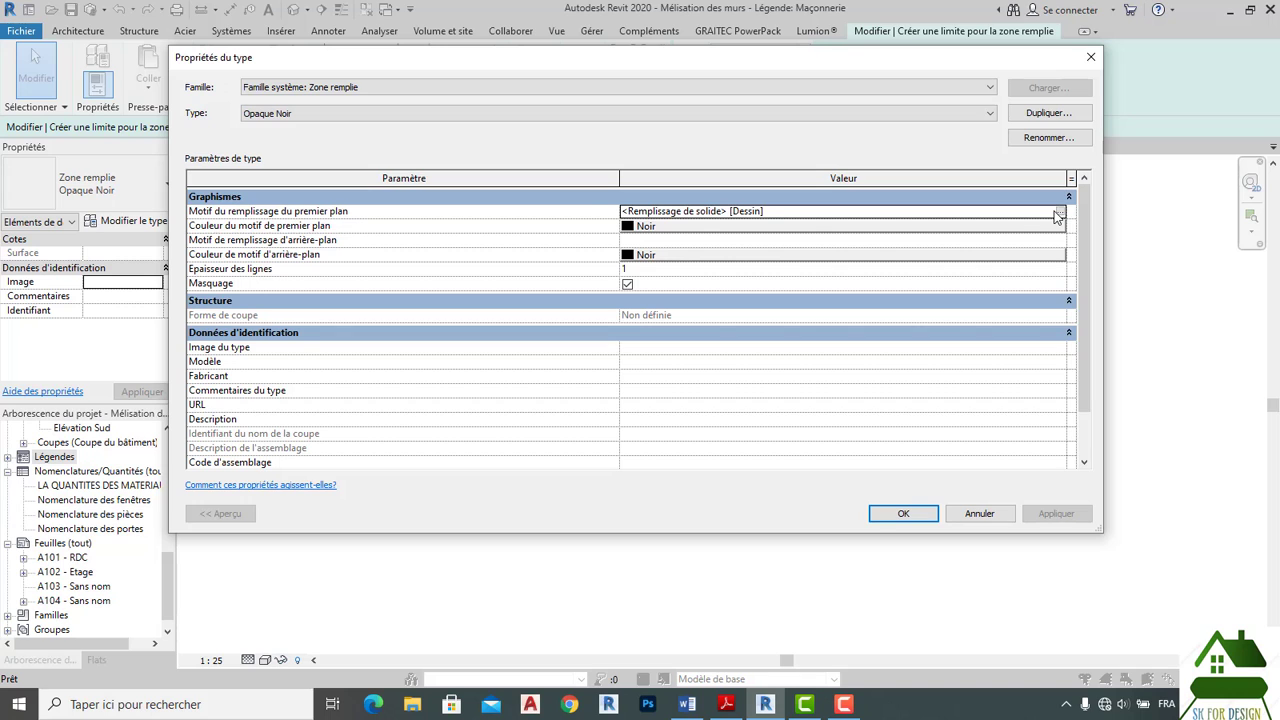
left_click(1056, 212)
left_click(1062, 211)
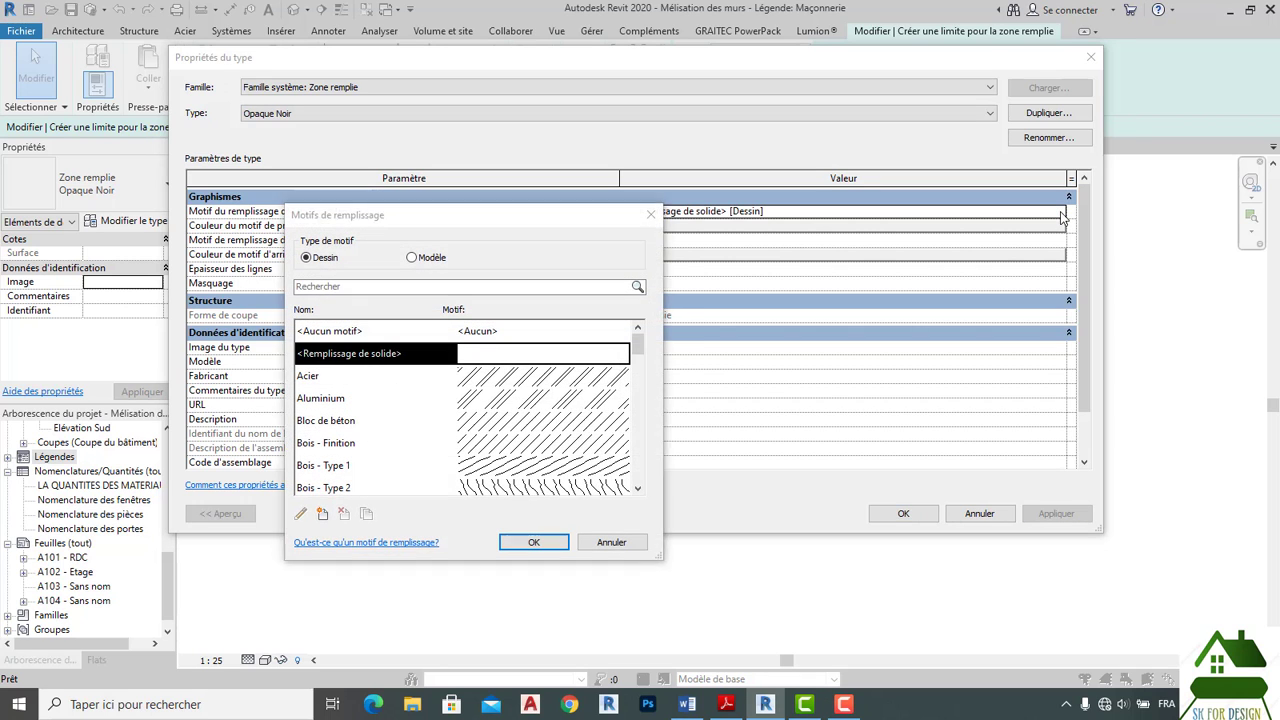
scroll(545, 392, "down", 2)
scroll(545, 392, "down", 1)
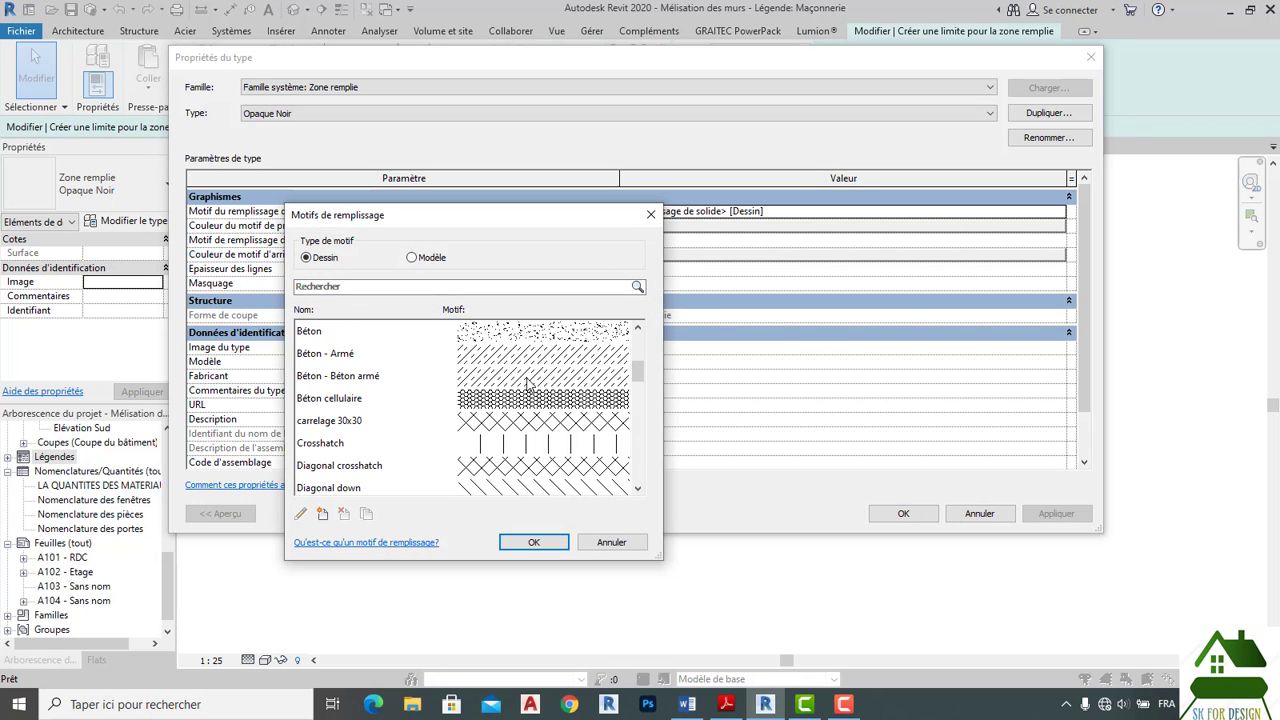
scroll(469, 383, "down", 1)
scroll(470, 392, "down", 1)
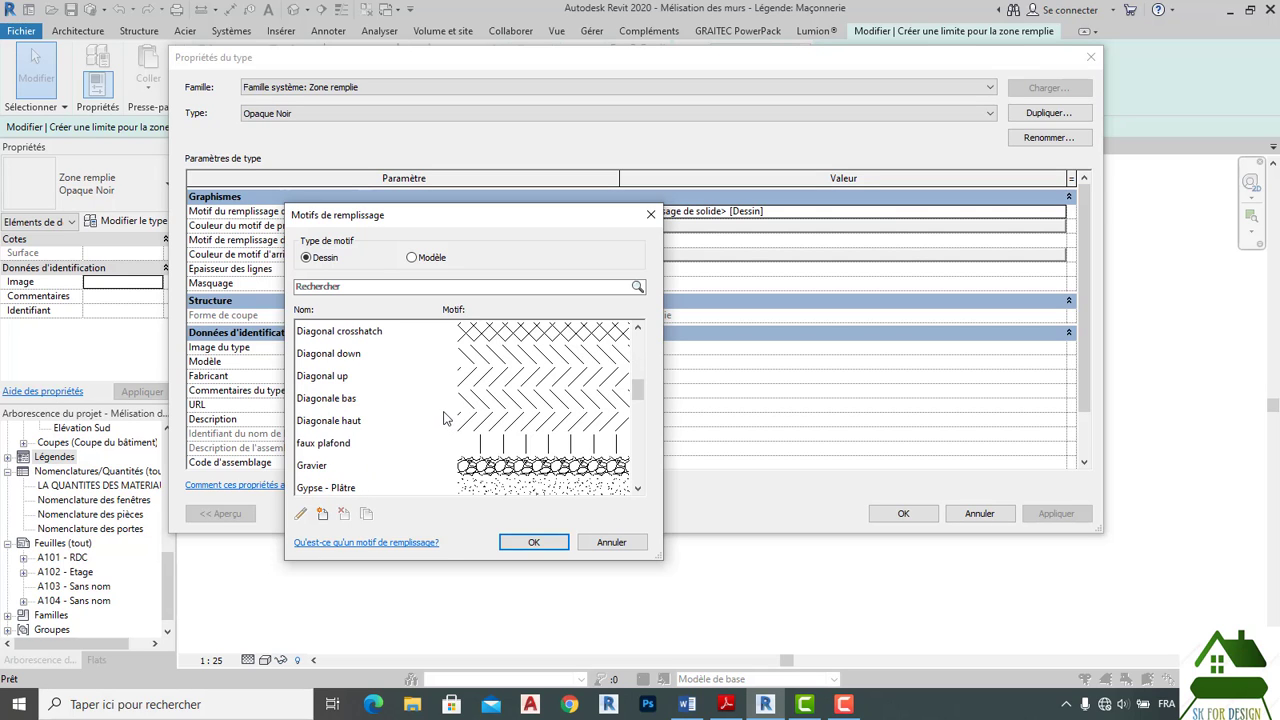
scroll(450, 420, "down", 1)
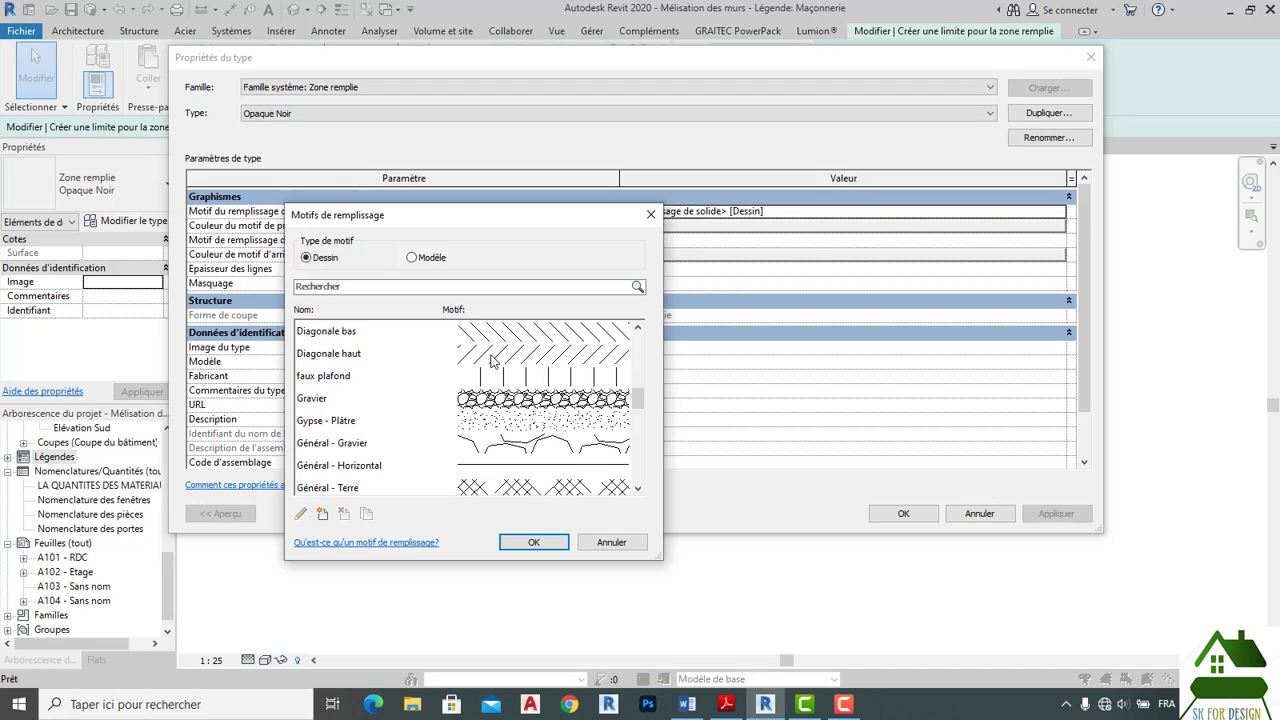
scroll(425, 362, "down", 1)
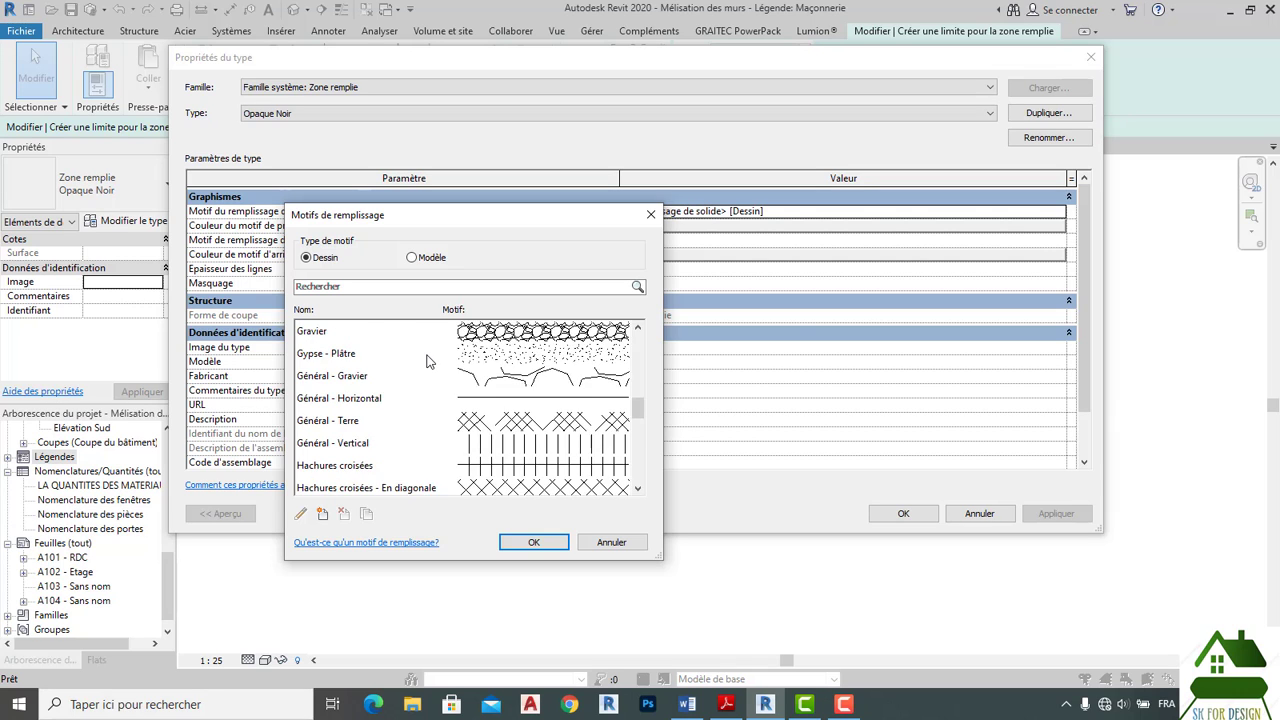
scroll(427, 361, "down", 2)
scroll(428, 362, "down", 2)
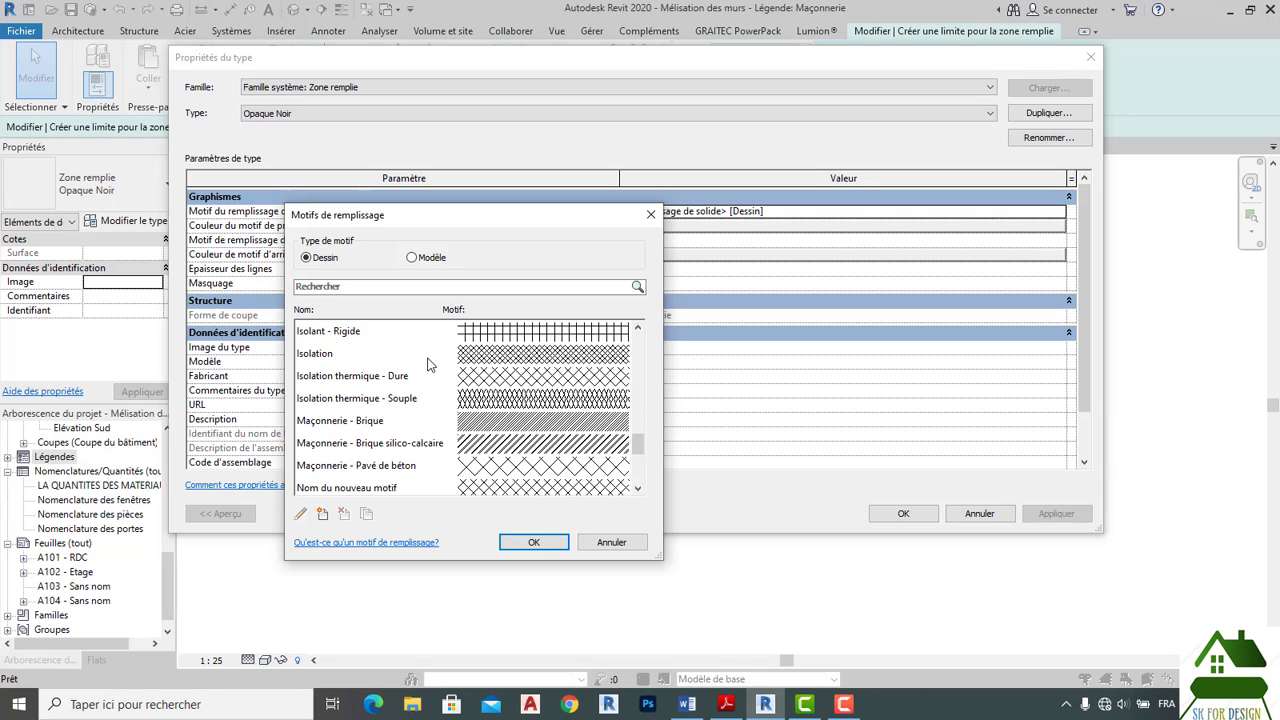
scroll(428, 362, "down", 1)
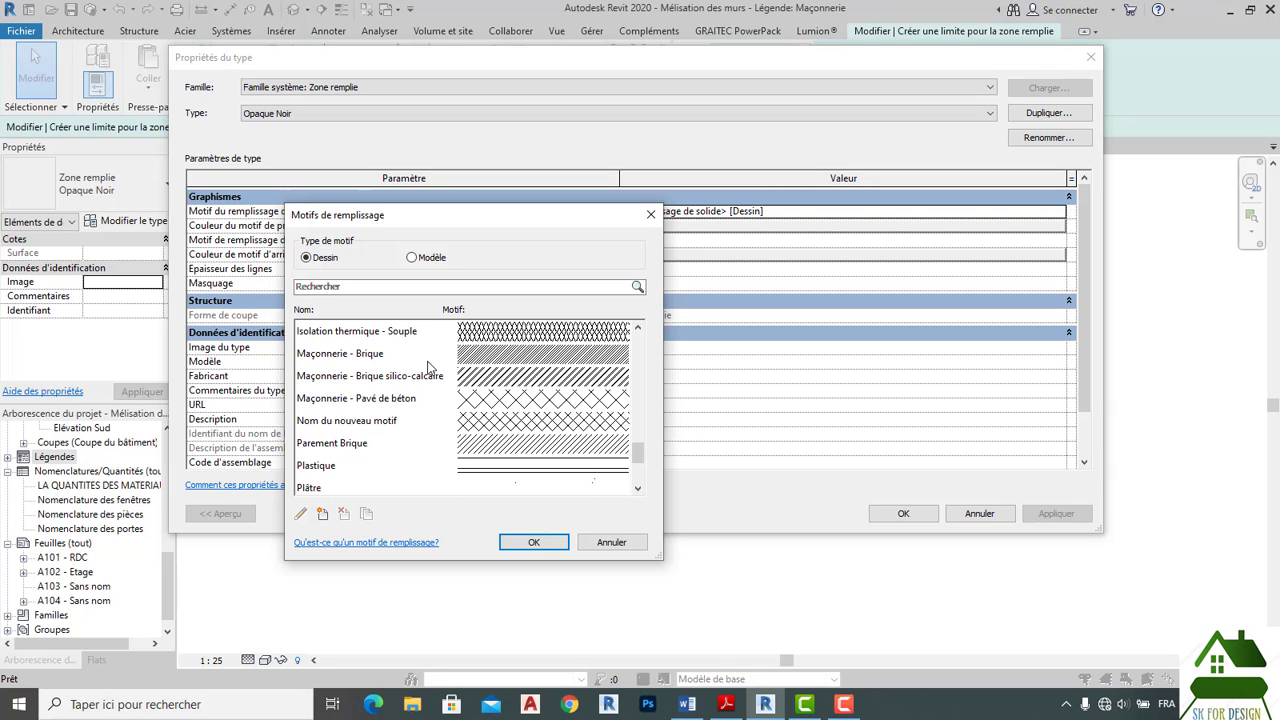
left_click(388, 446)
scroll(388, 446, "down", 1)
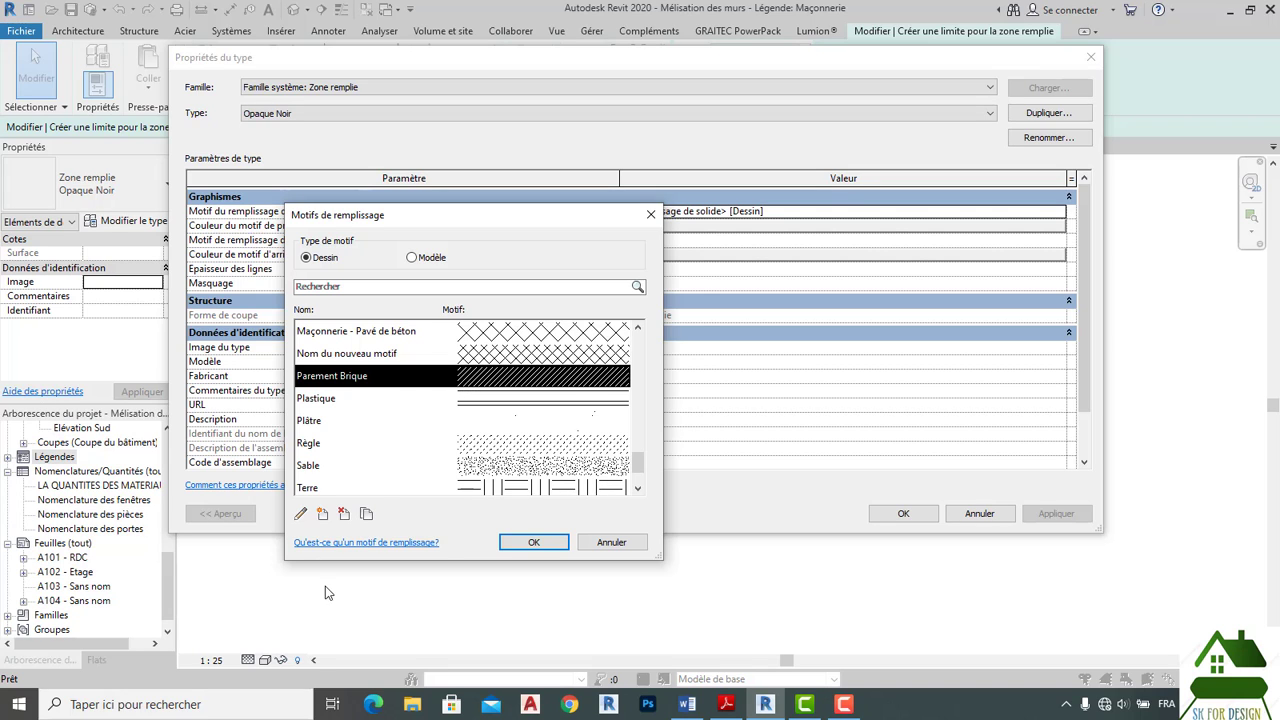
left_click(303, 515)
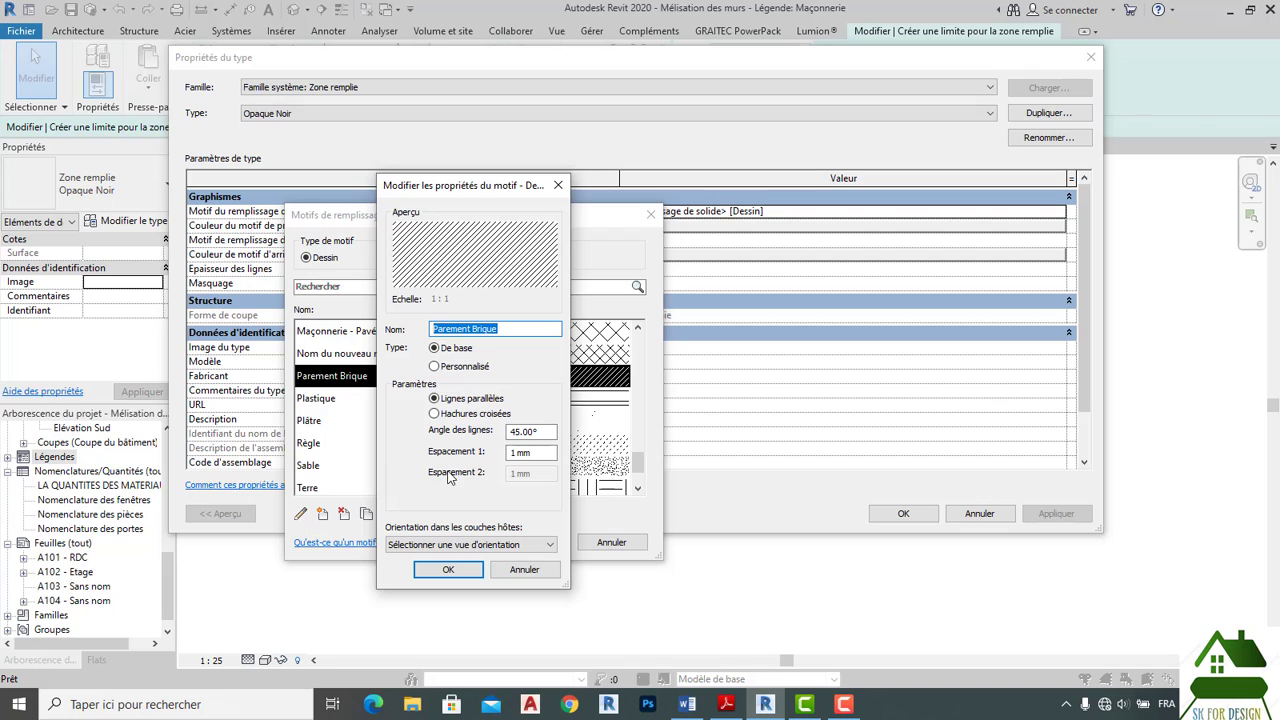
left_click(449, 569)
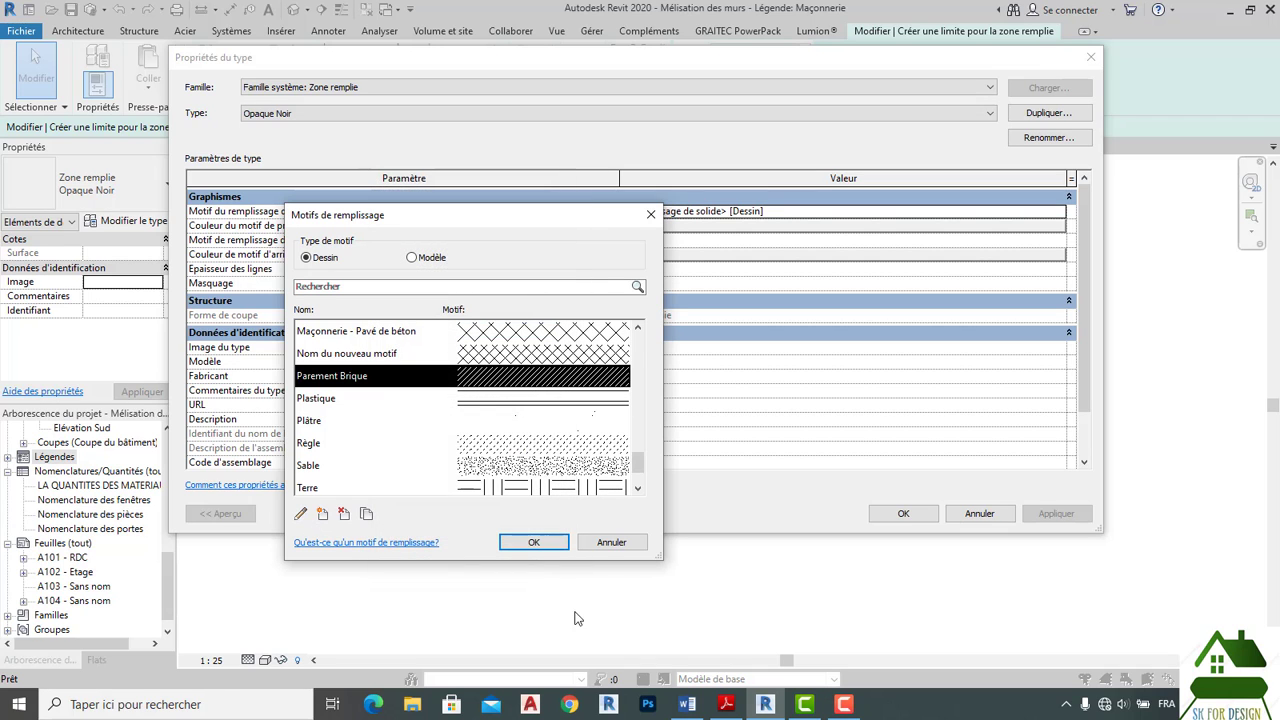
left_click(533, 542)
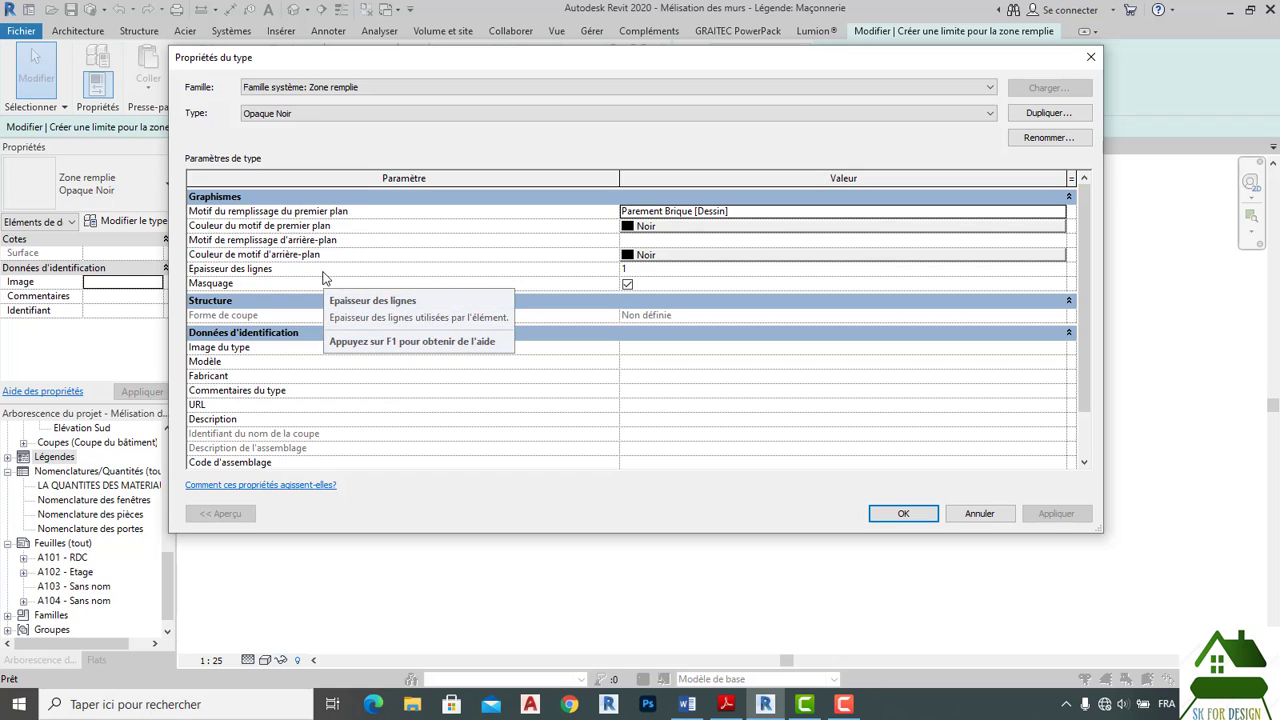
Keep Noir as the Opaque Noir type's background colour, set its background fill pattern to Béton - Armé, and apply the type changes.
left_click(665, 257)
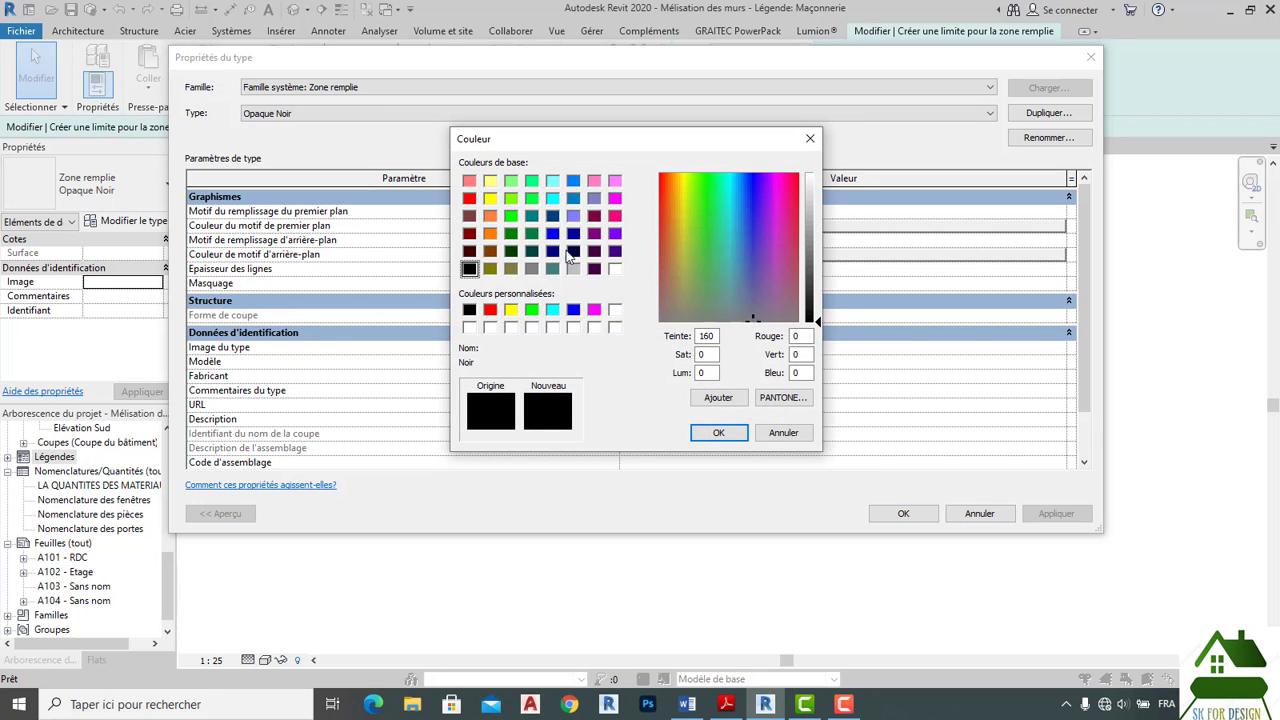
left_click(718, 432)
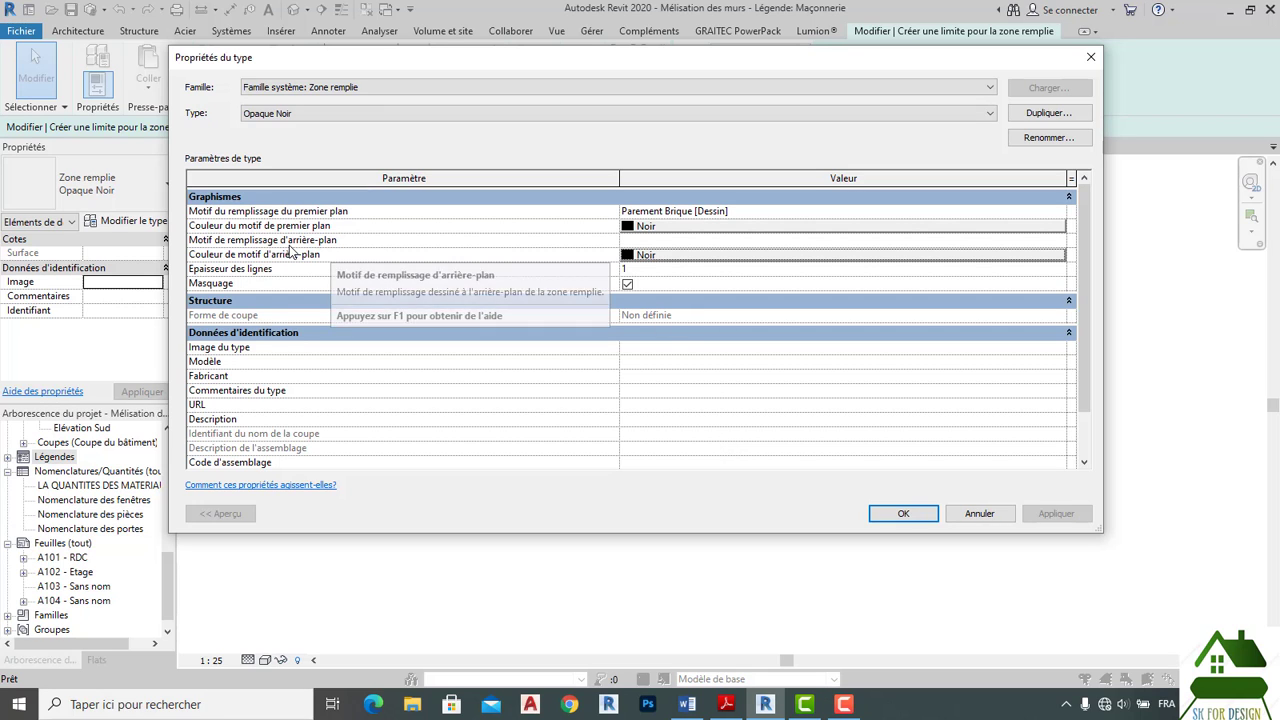
left_click(1053, 245)
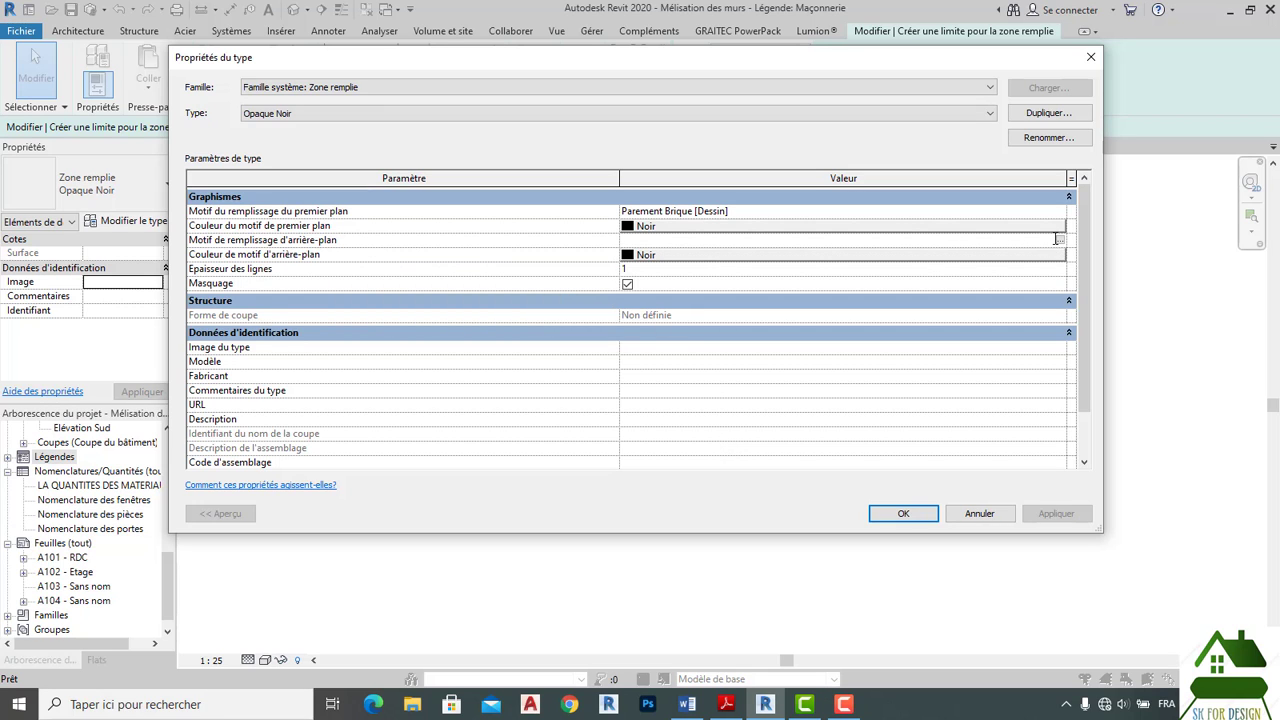
left_click(1060, 241)
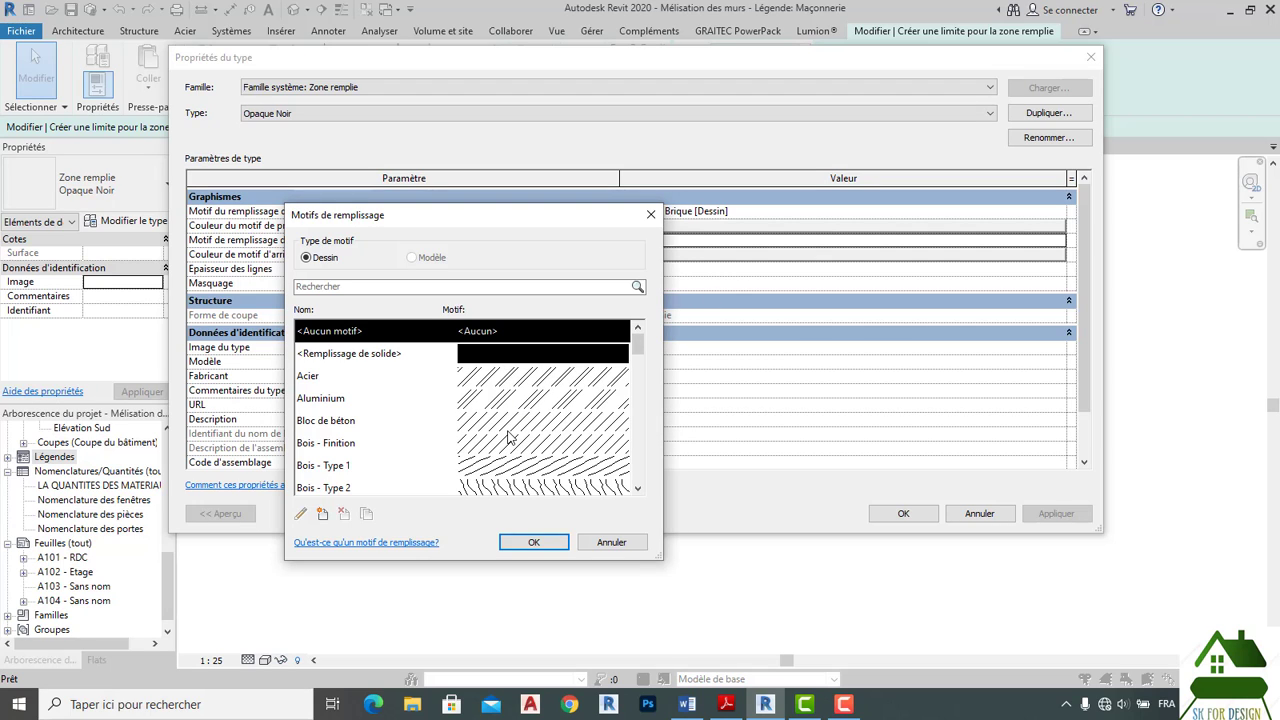
scroll(510, 432, "down", 2)
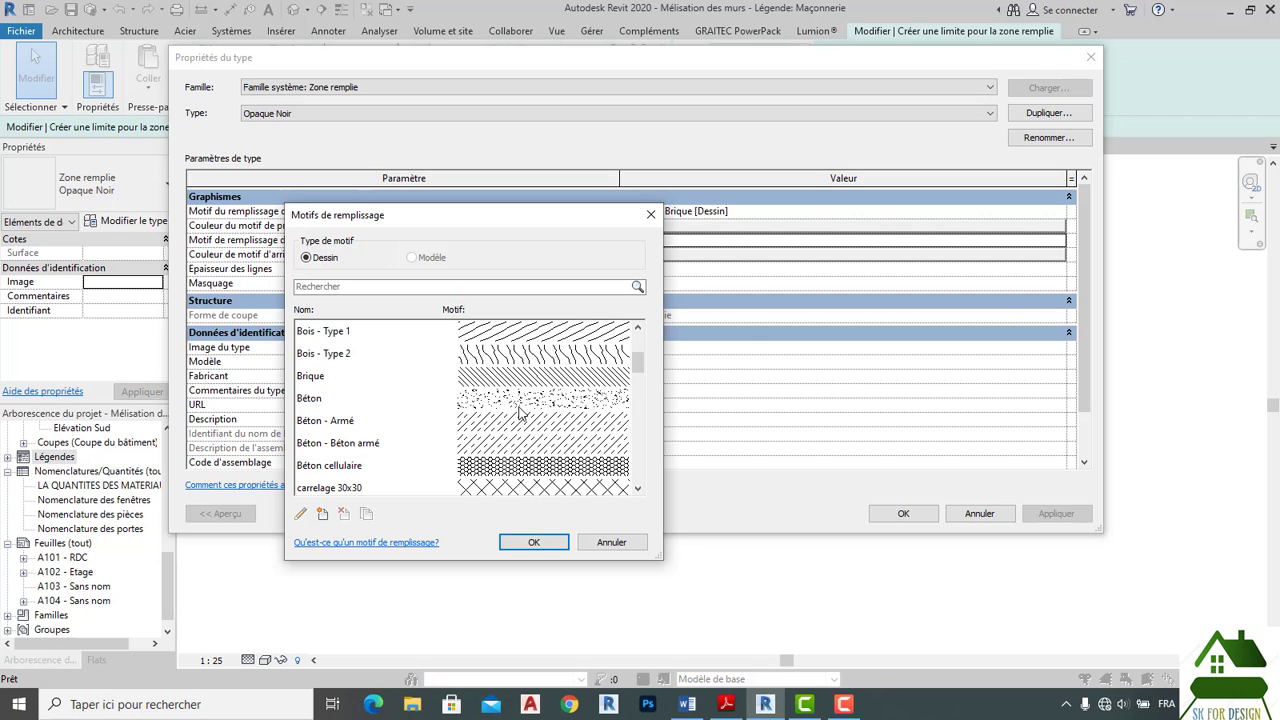
scroll(519, 404, "down", 1)
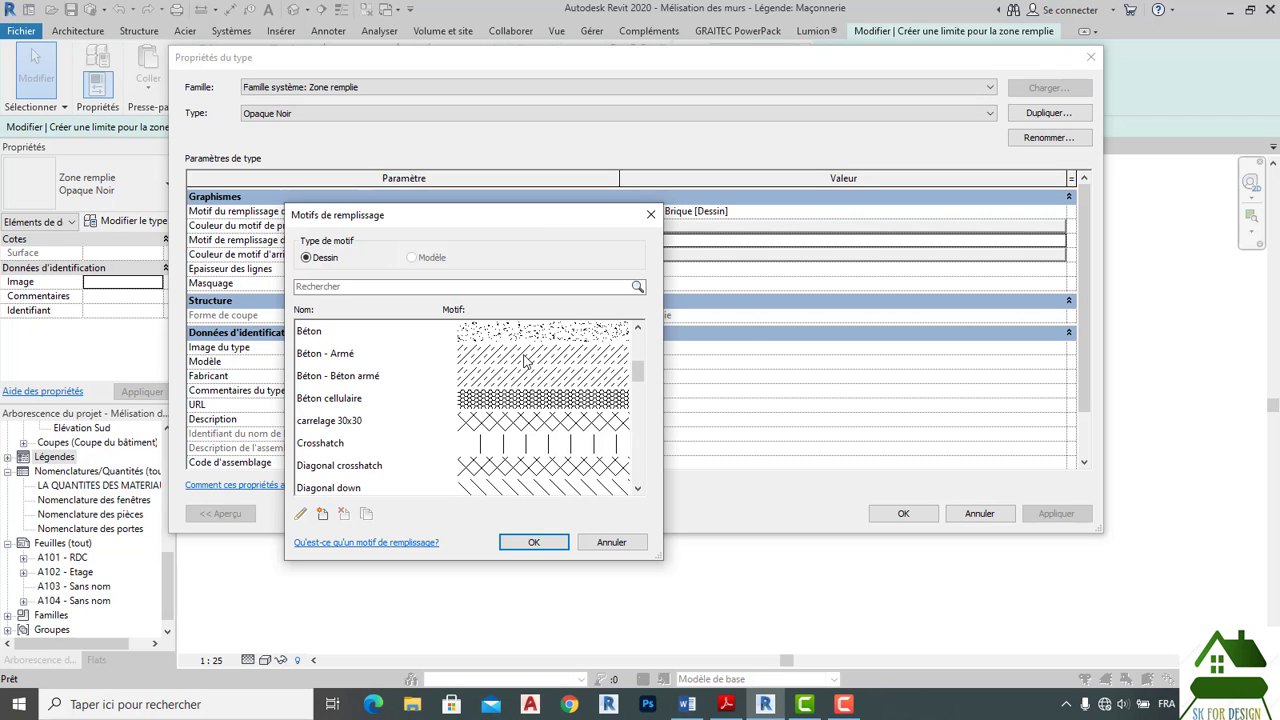
left_click(524, 358)
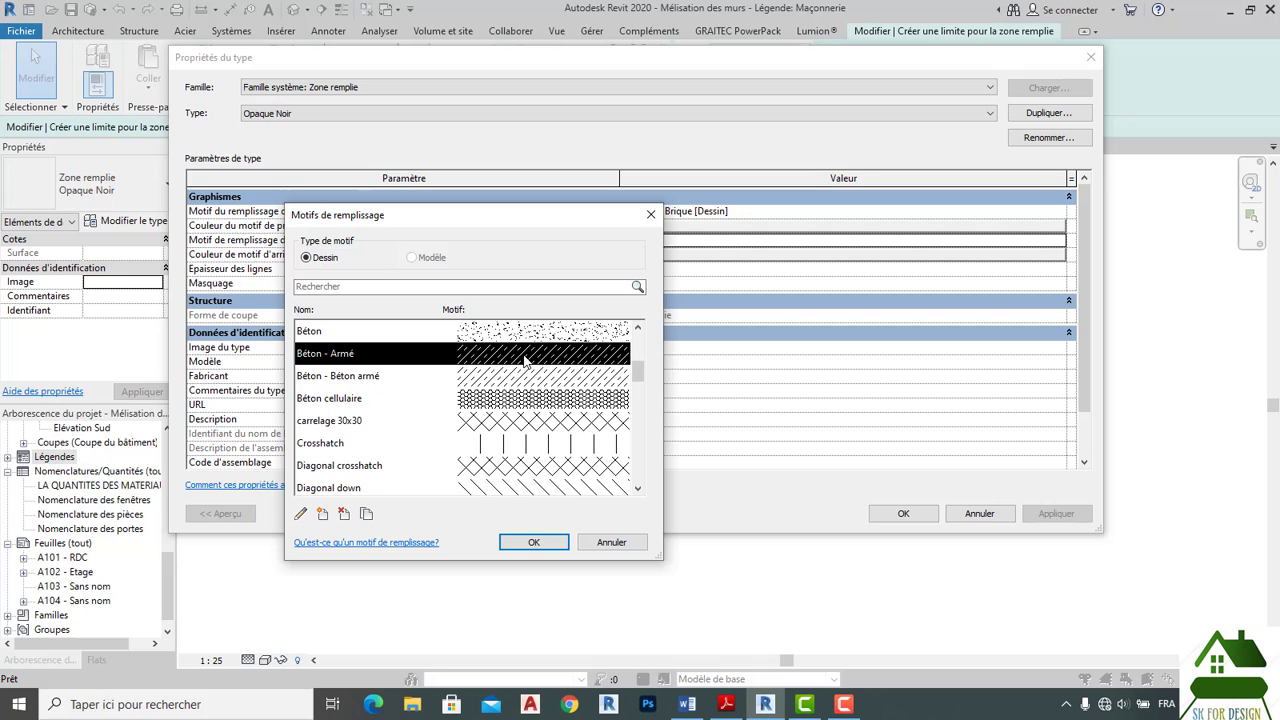
left_click(531, 541)
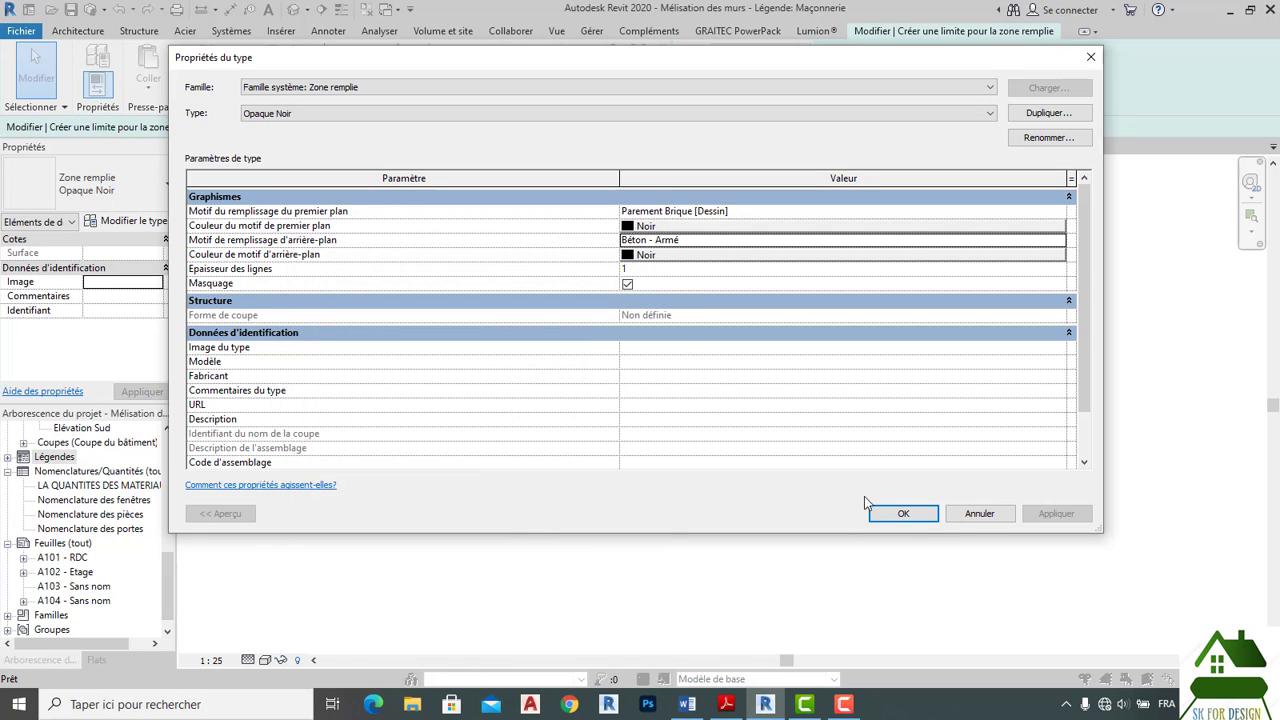
left_click(903, 514)
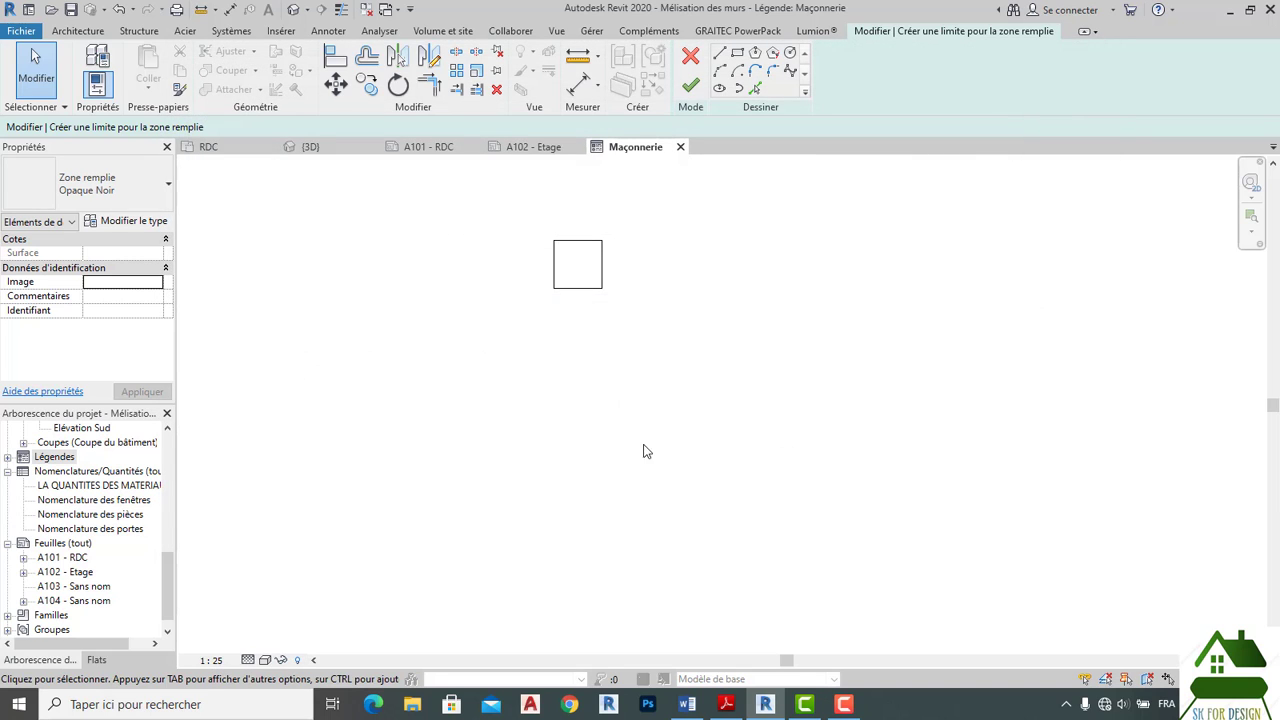
Review the foreground fill pattern in the Opaque Noir type properties, keeping Parement Brique.
left_click(147, 200)
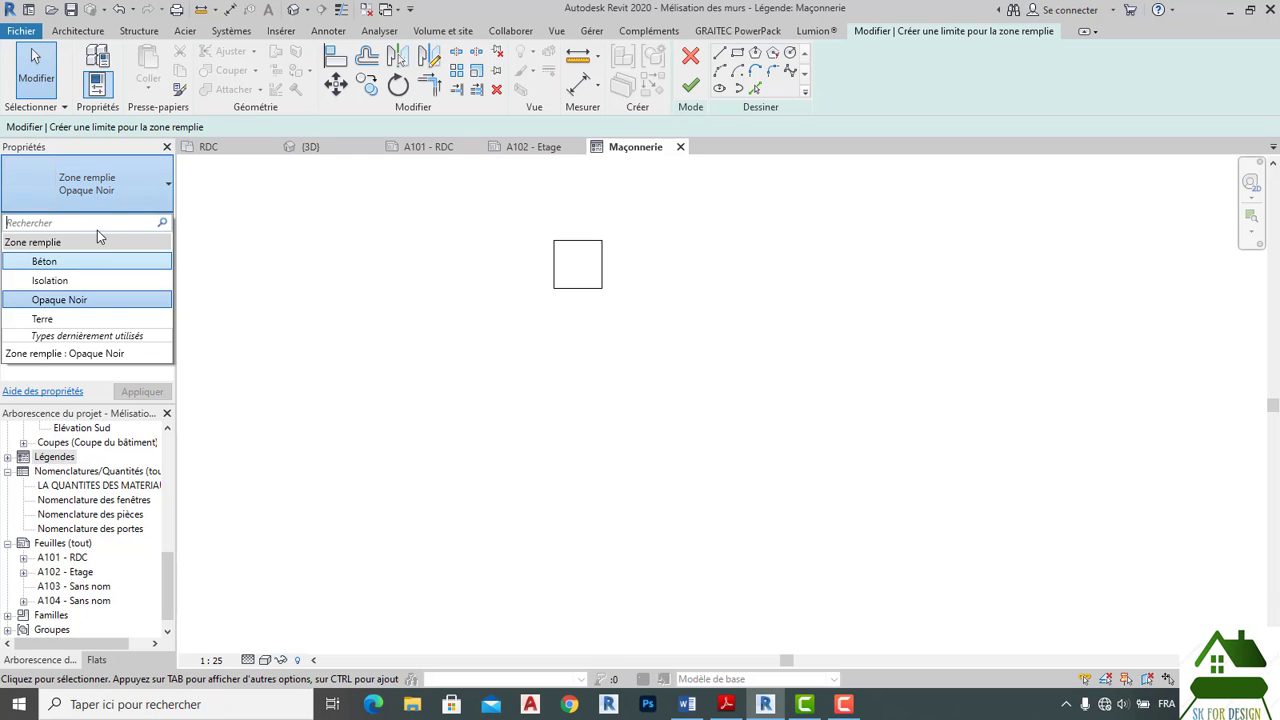
left_click(98, 50)
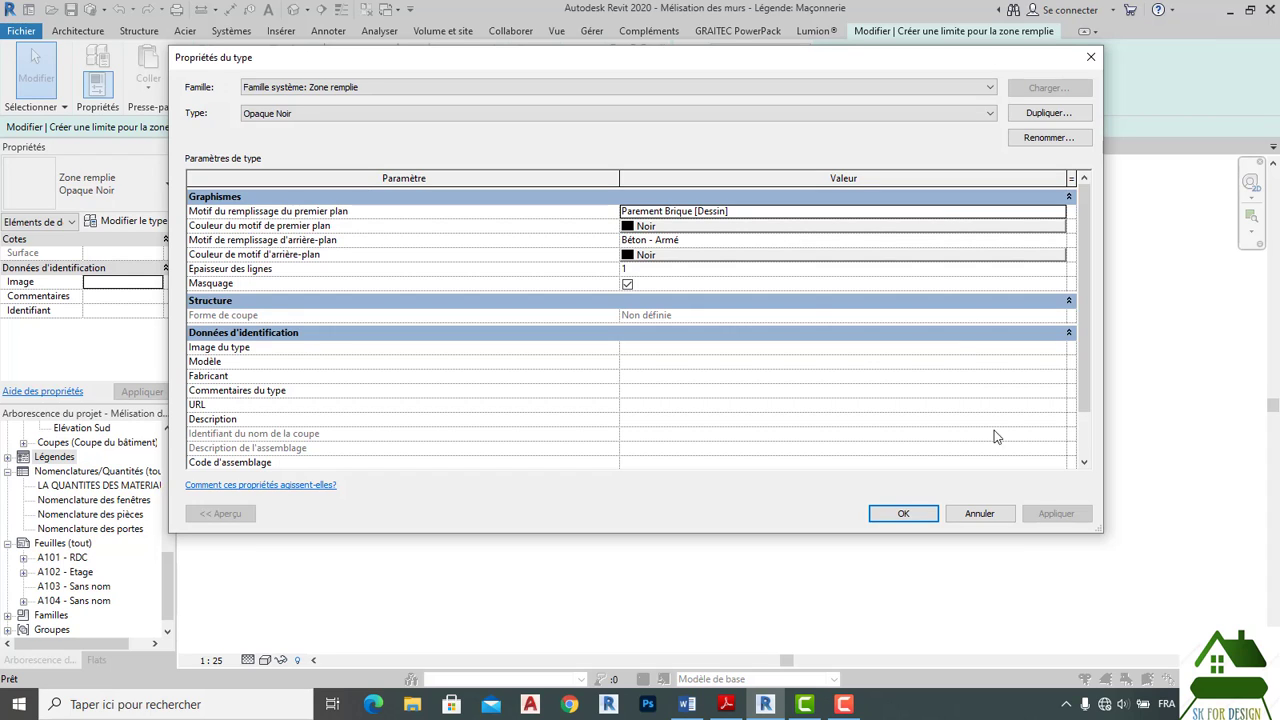
left_click(1060, 217)
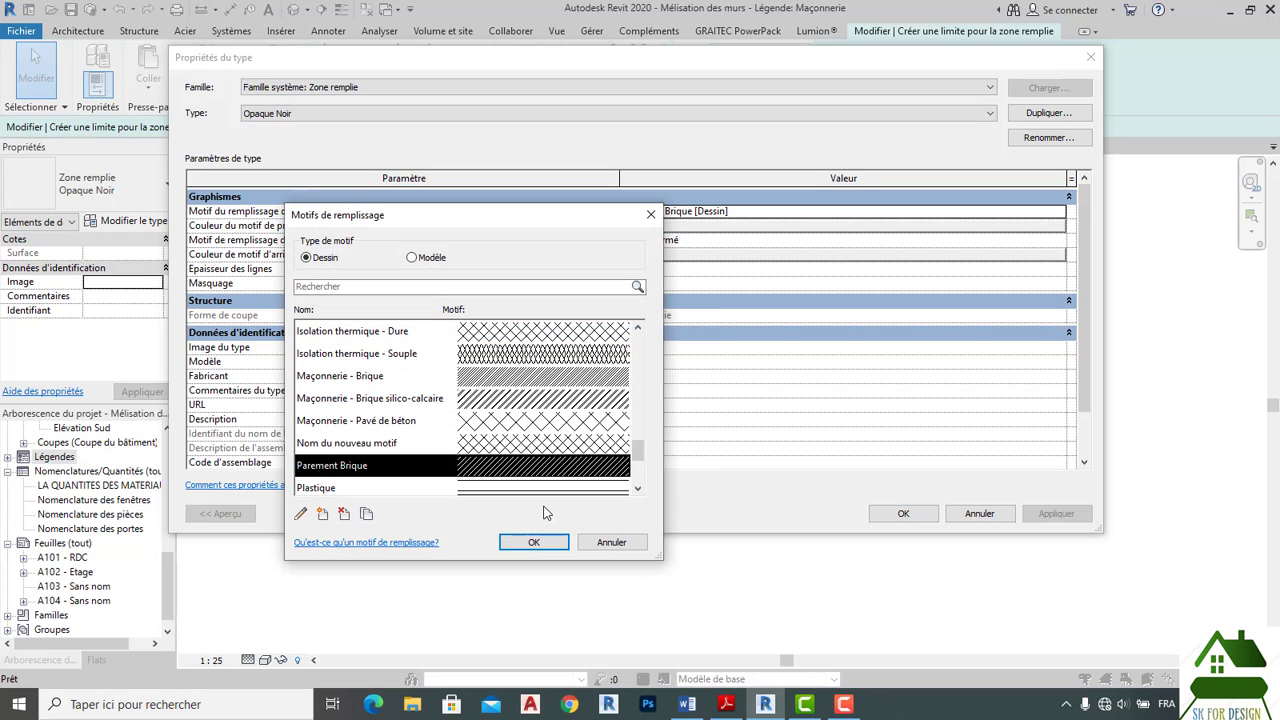
left_click(534, 543)
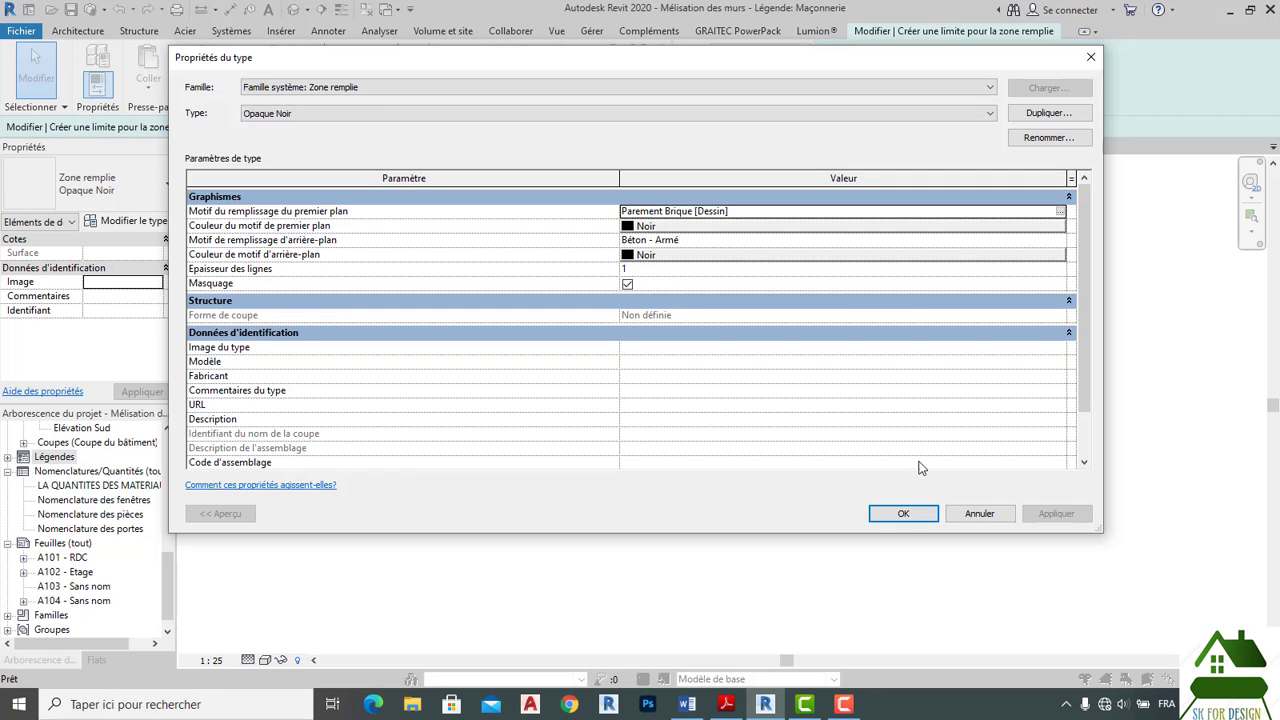
left_click(903, 513)
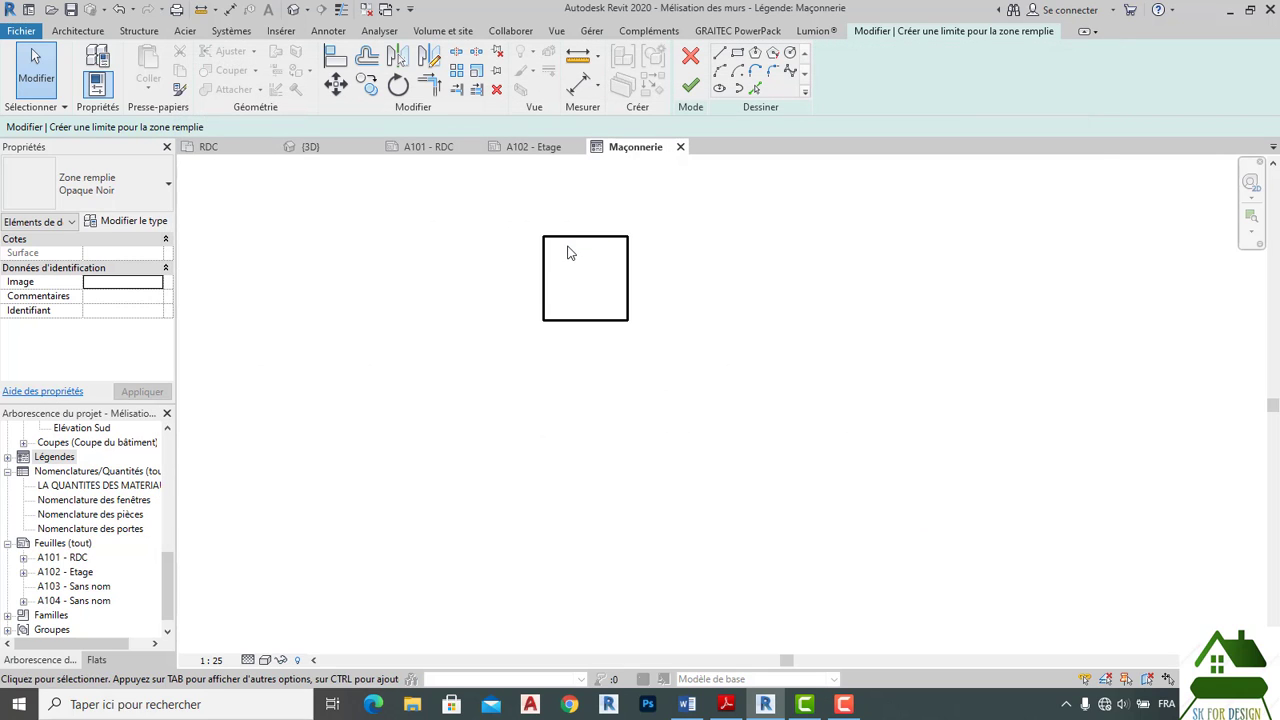
Finish the filled region's boundary sketch and inspect how its brick and concrete patterns display at different scales.
left_click(690, 85)
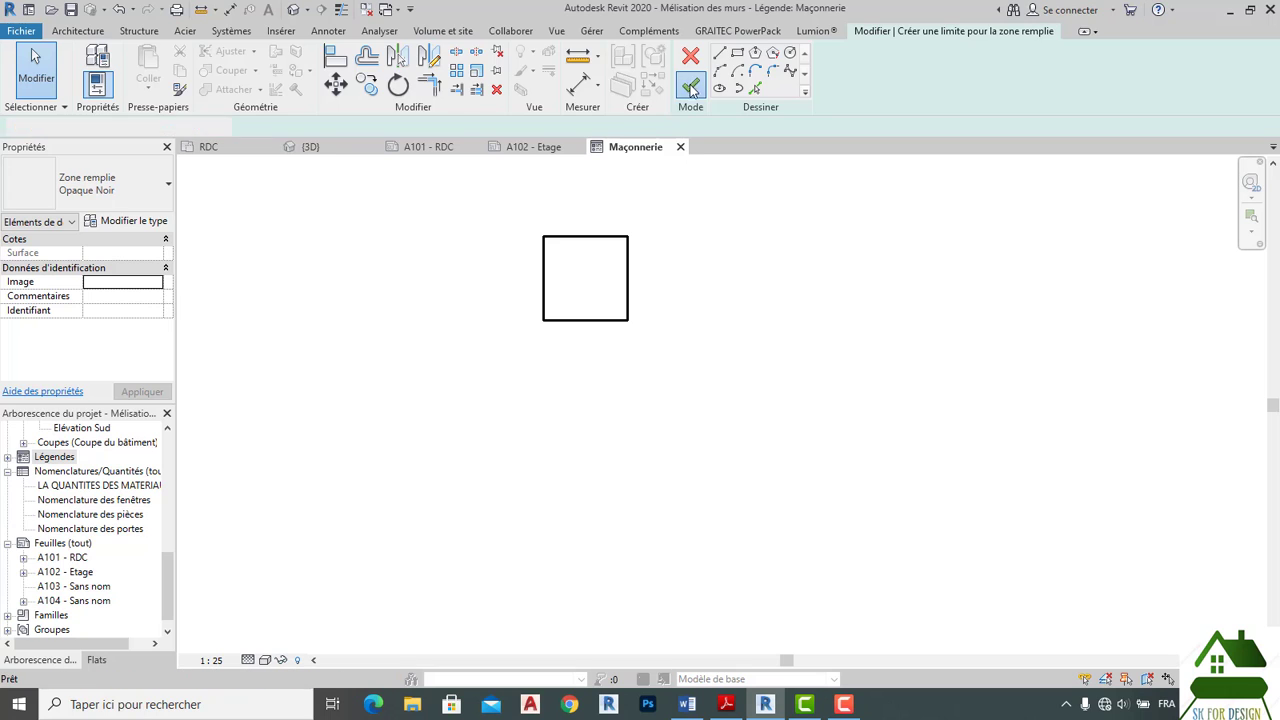
left_click(645, 395)
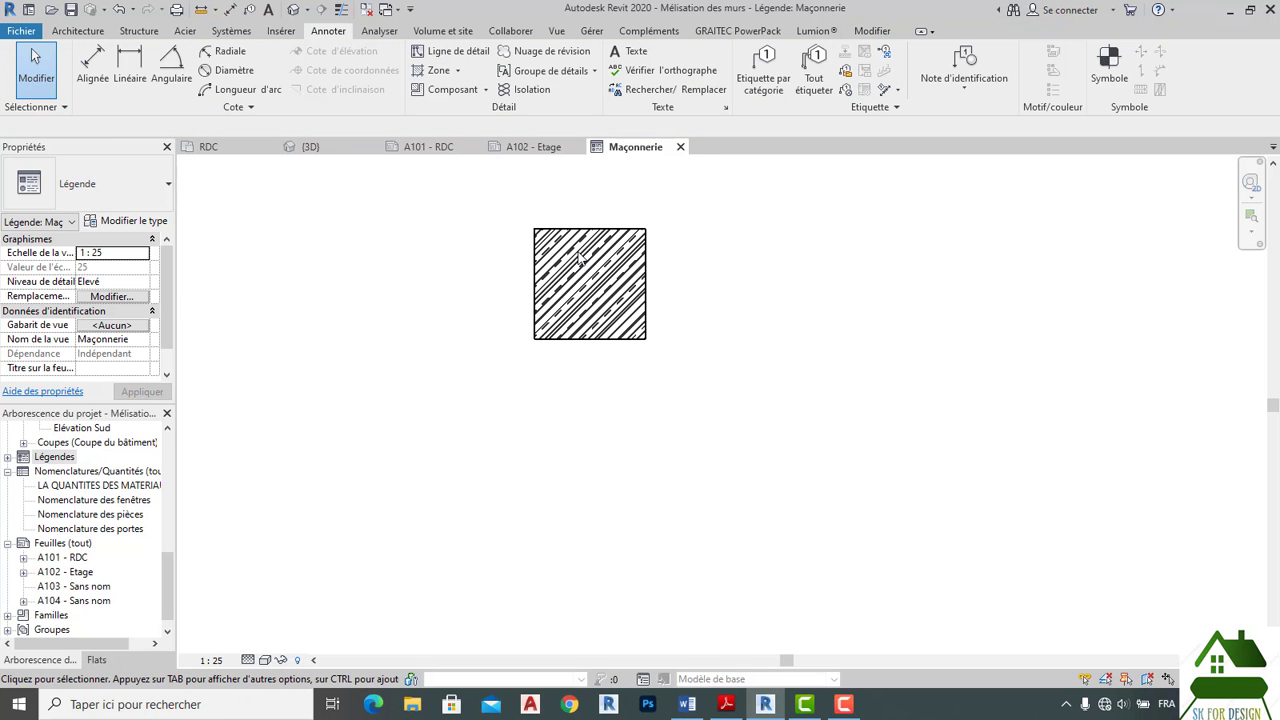
scroll(553, 246, "up", 2)
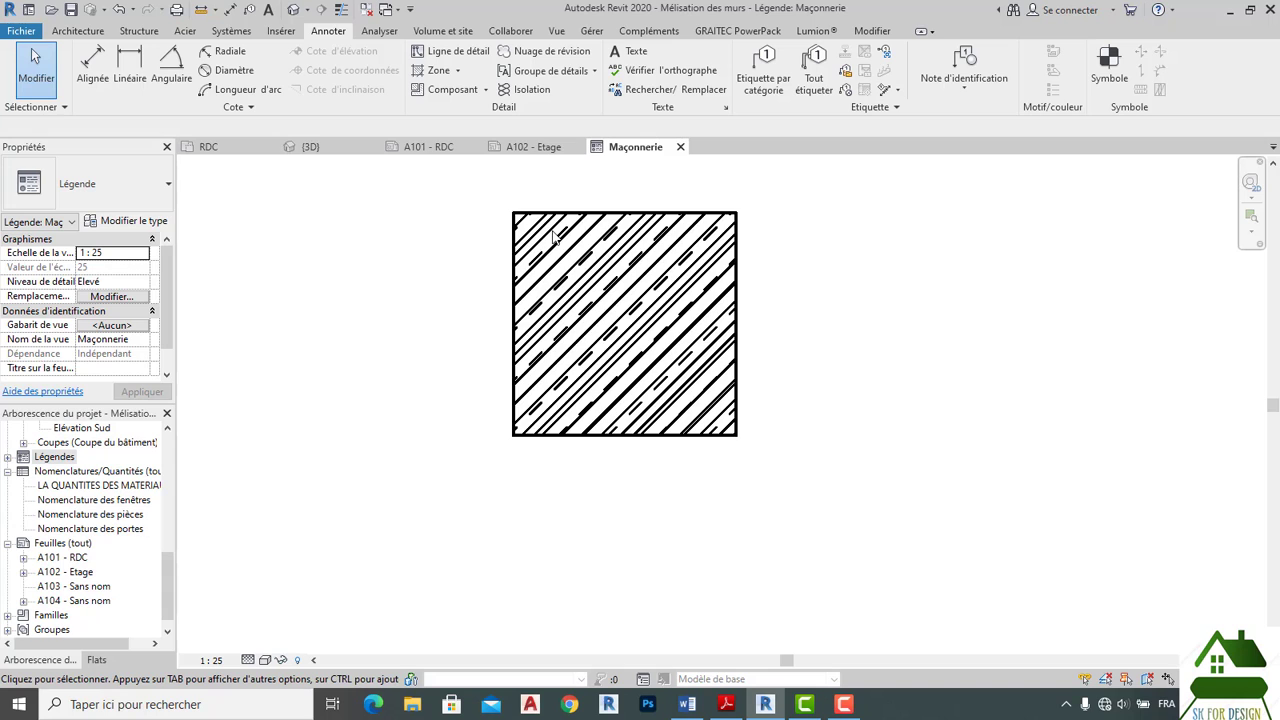
scroll(583, 300, "up", 1)
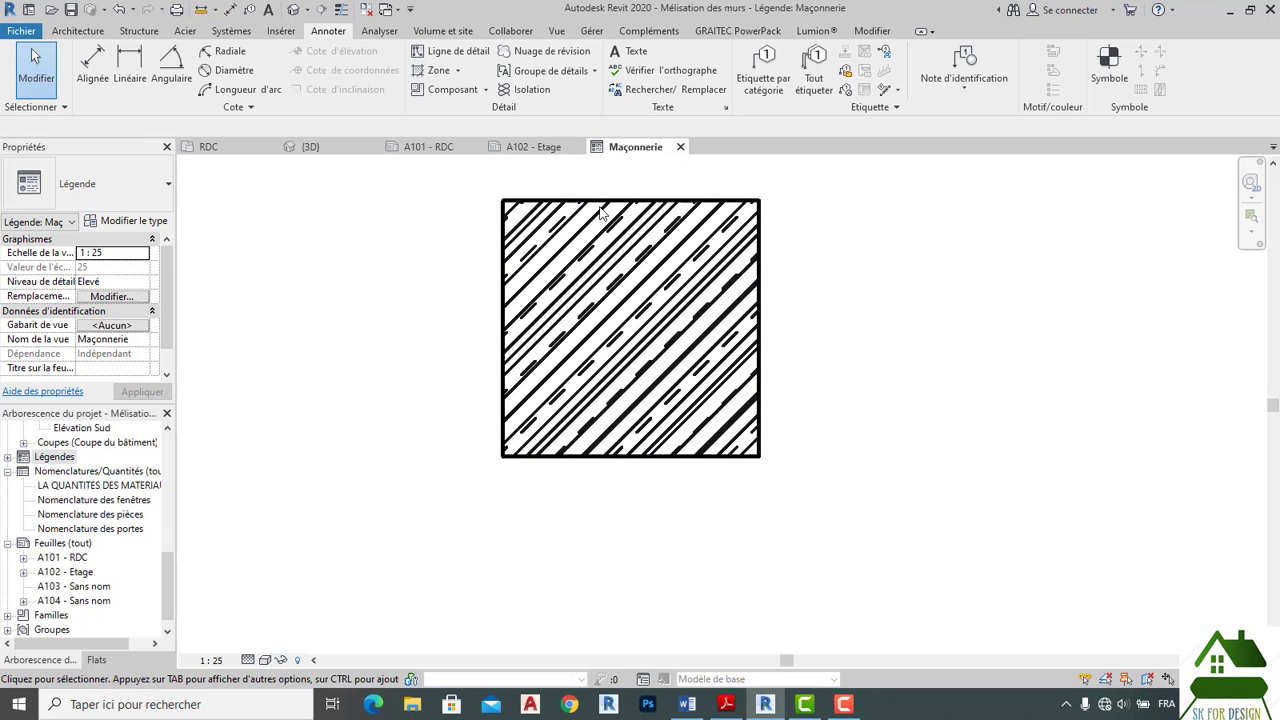
scroll(509, 220, "up", 3)
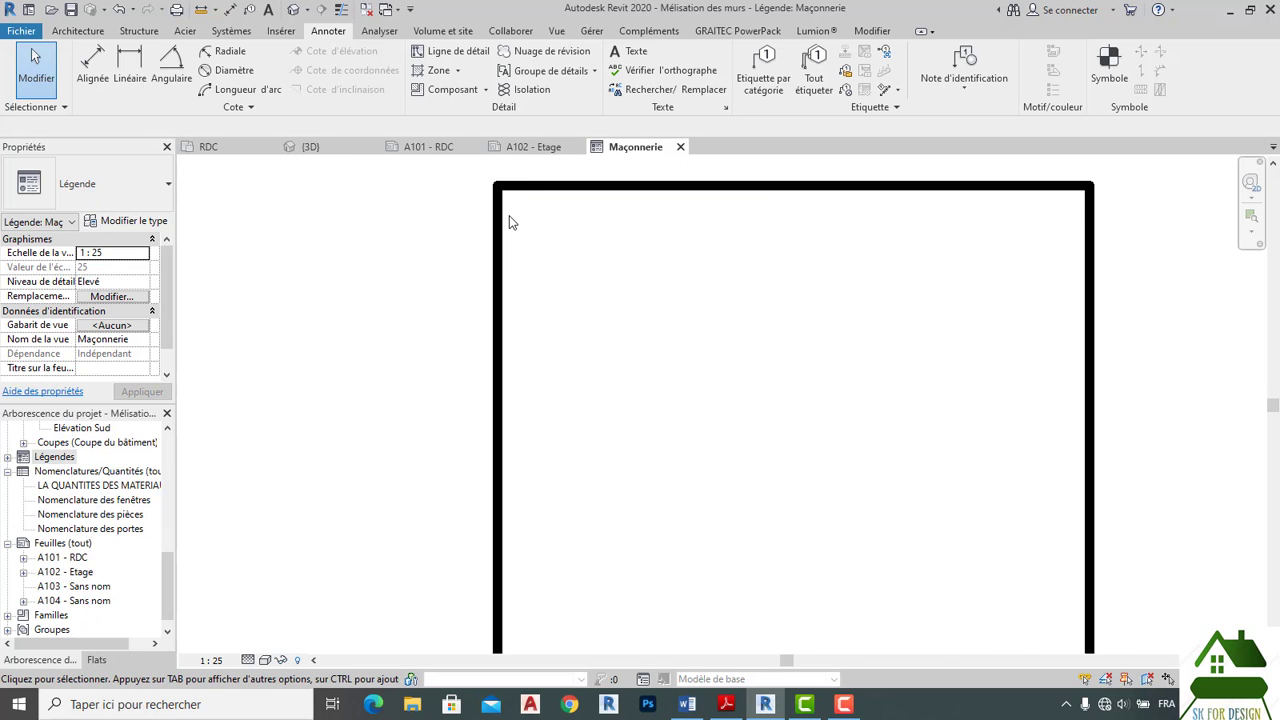
scroll(542, 212, "down", 2)
scroll(542, 214, "down", 2)
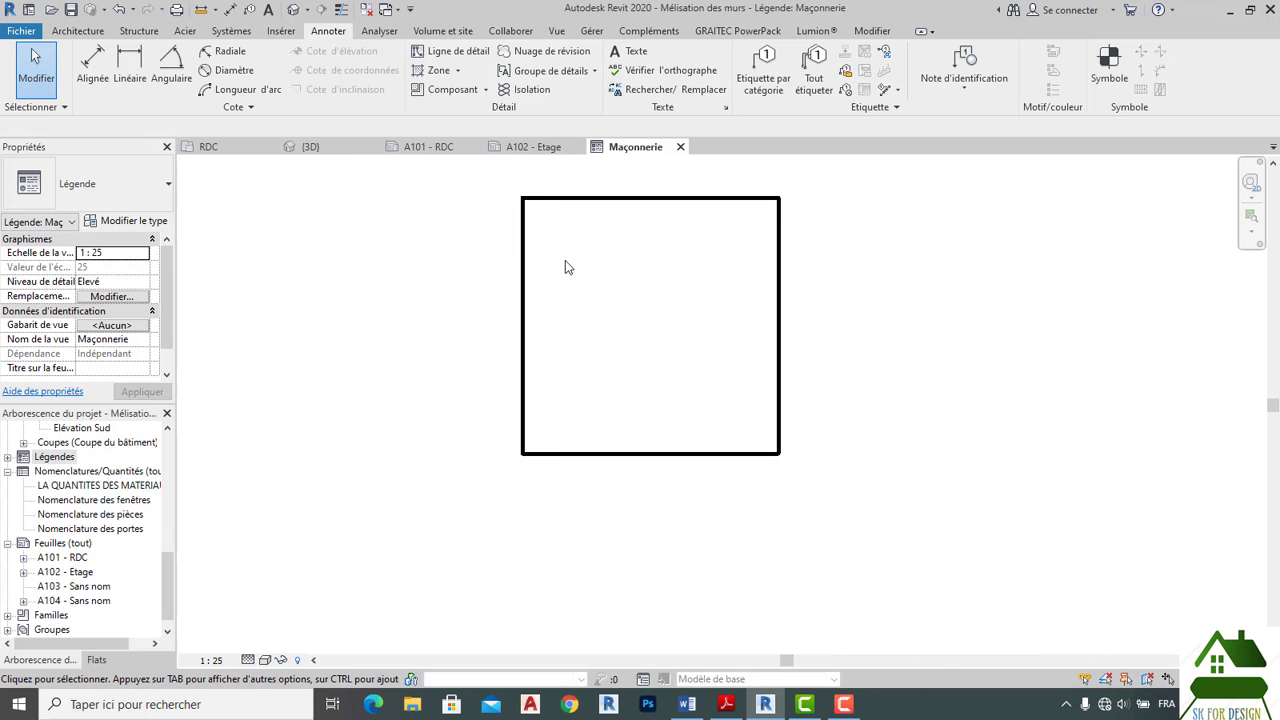
scroll(605, 336, "down", 2)
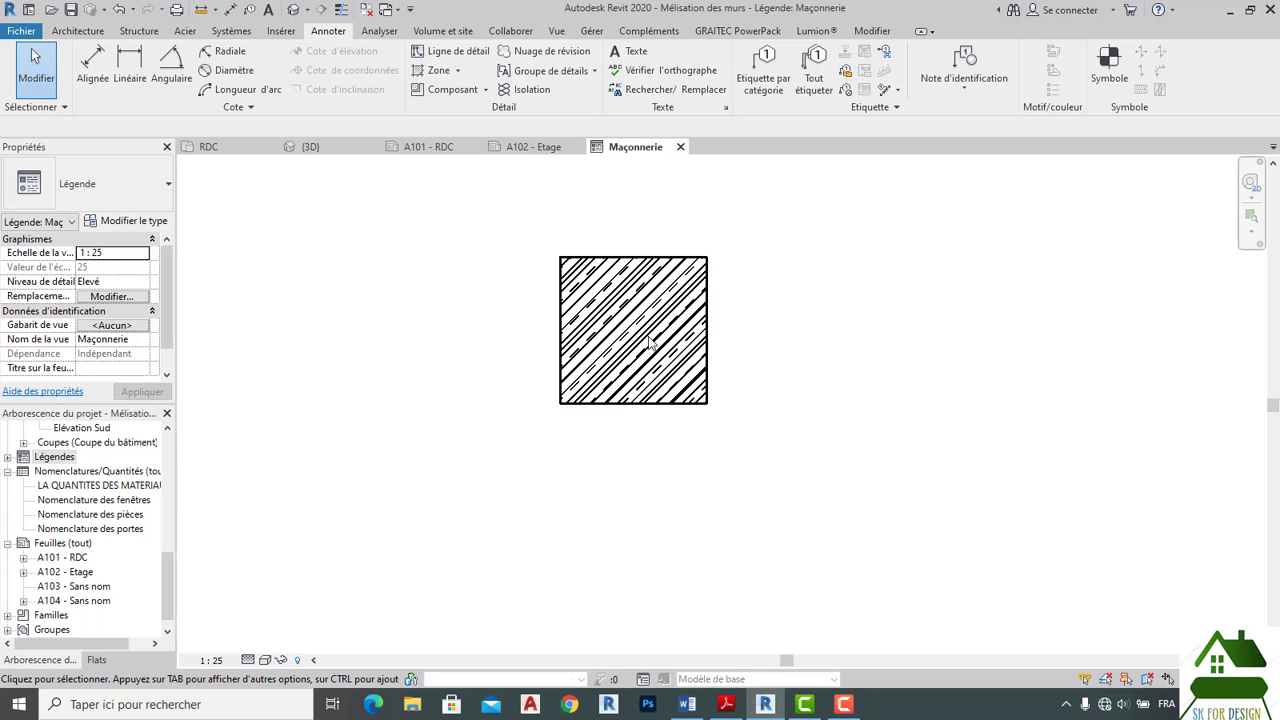
scroll(662, 308, "down", 2)
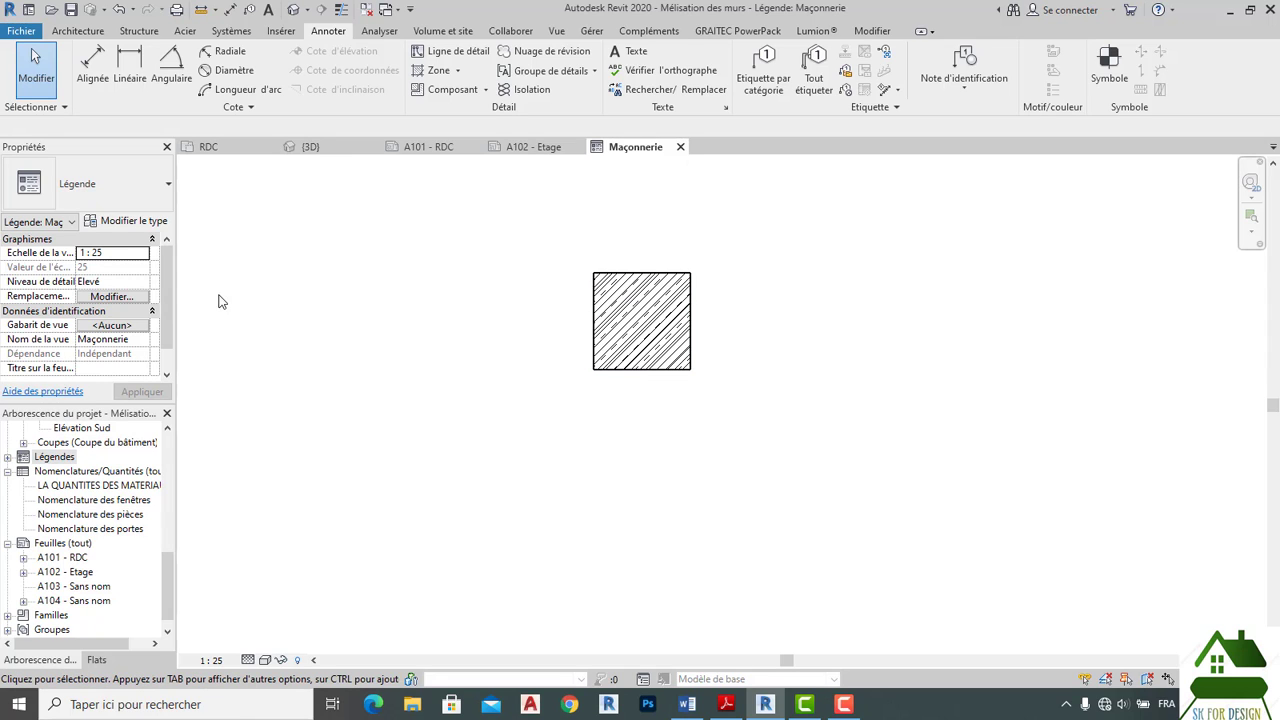
left_click(128, 221)
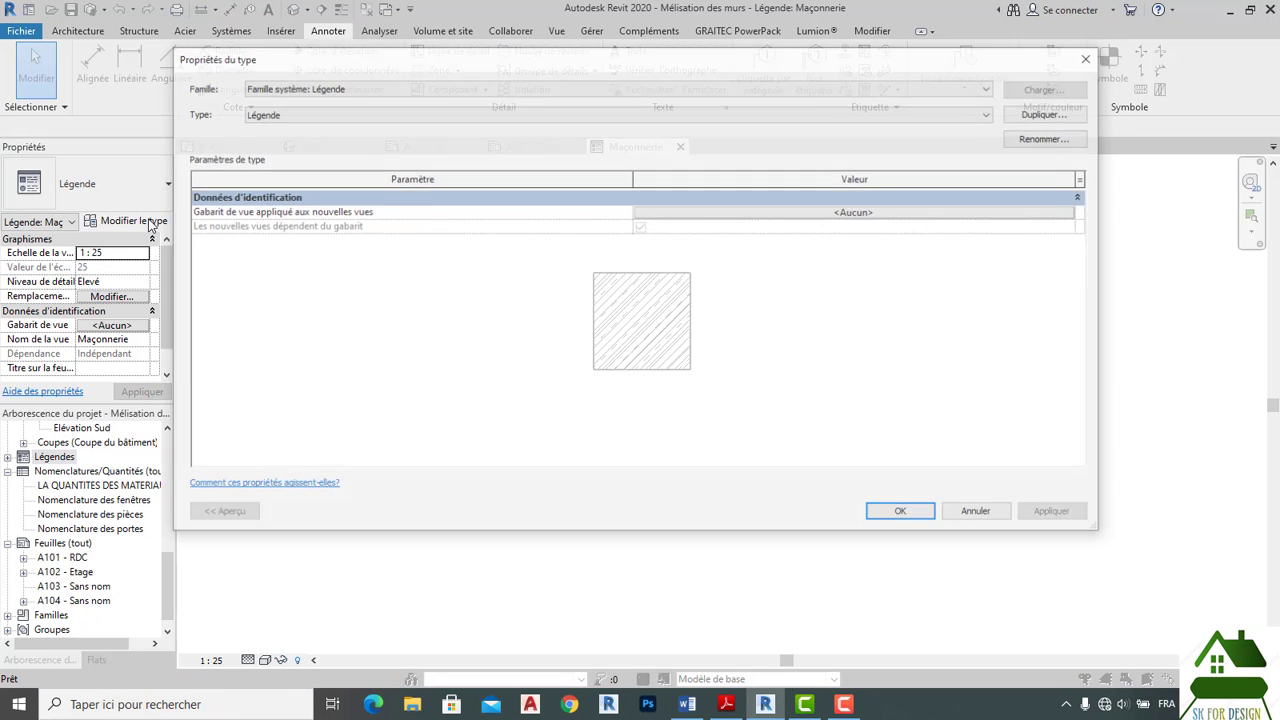
left_click(1073, 107)
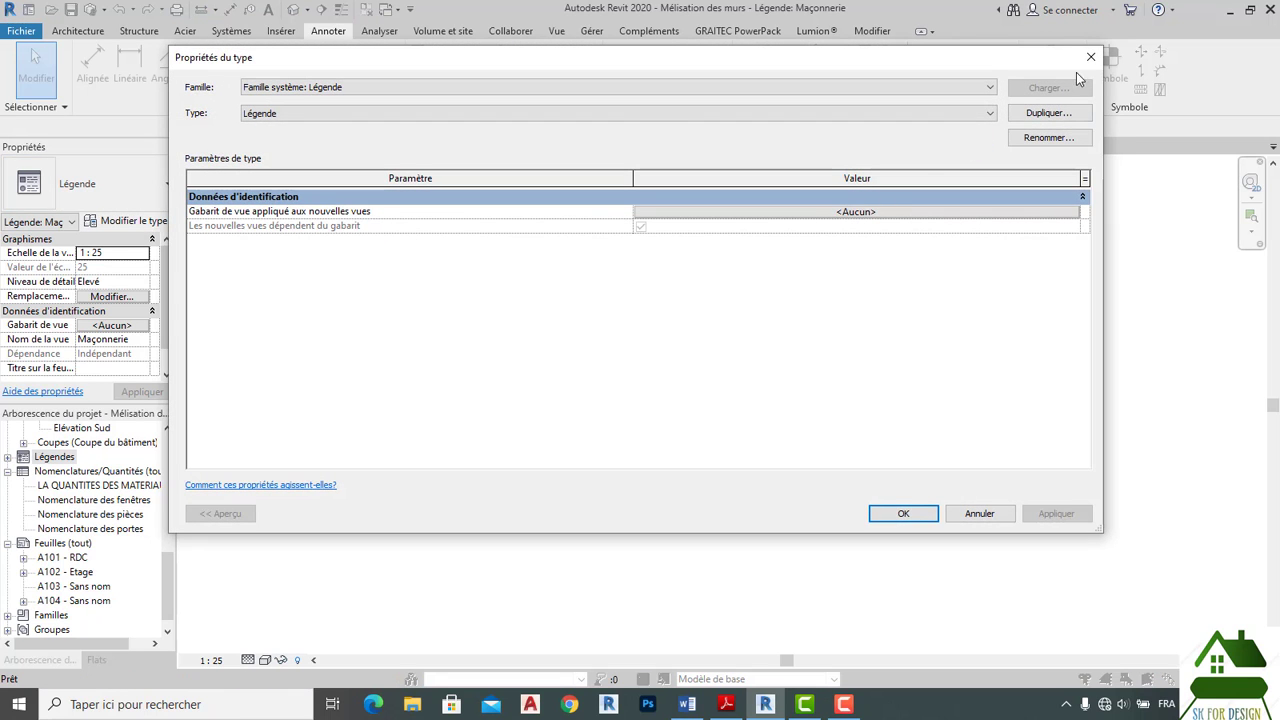
left_click(1090, 57)
Set the background fill pattern of the swatch's Opaque Noir type to <Aucun motif> and apply the type change.
left_click(691, 368)
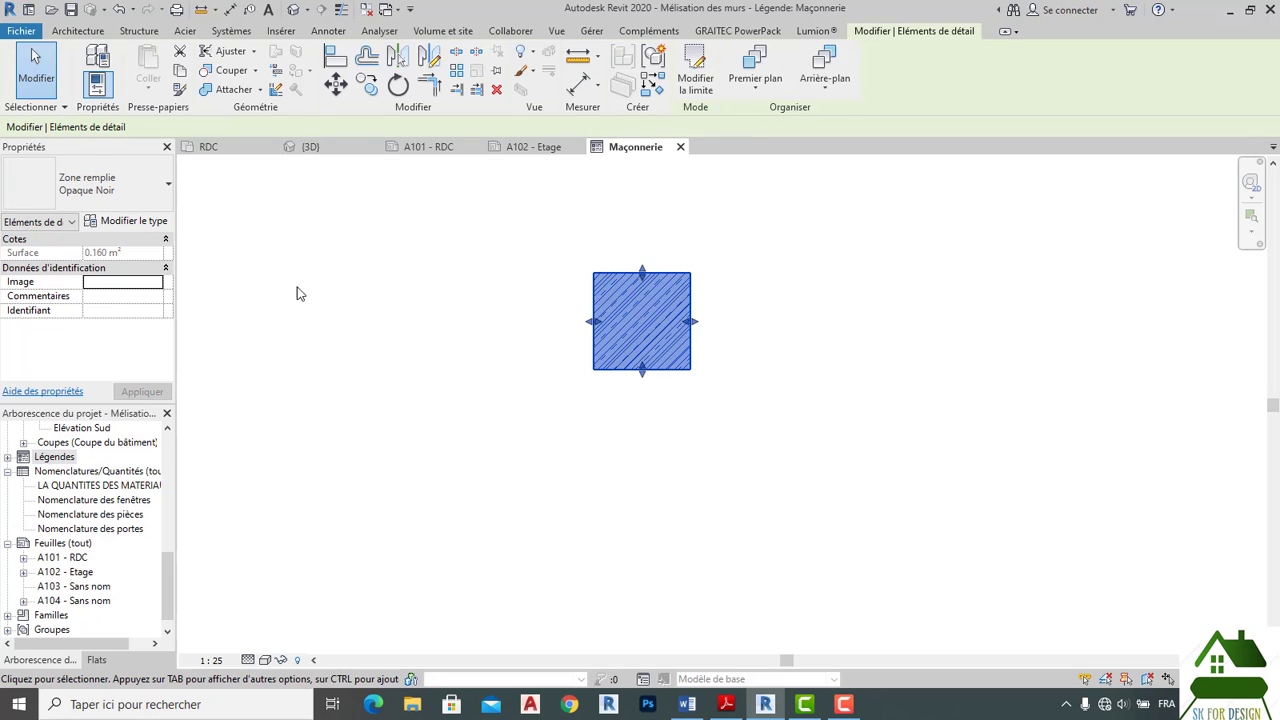
left_click(167, 222)
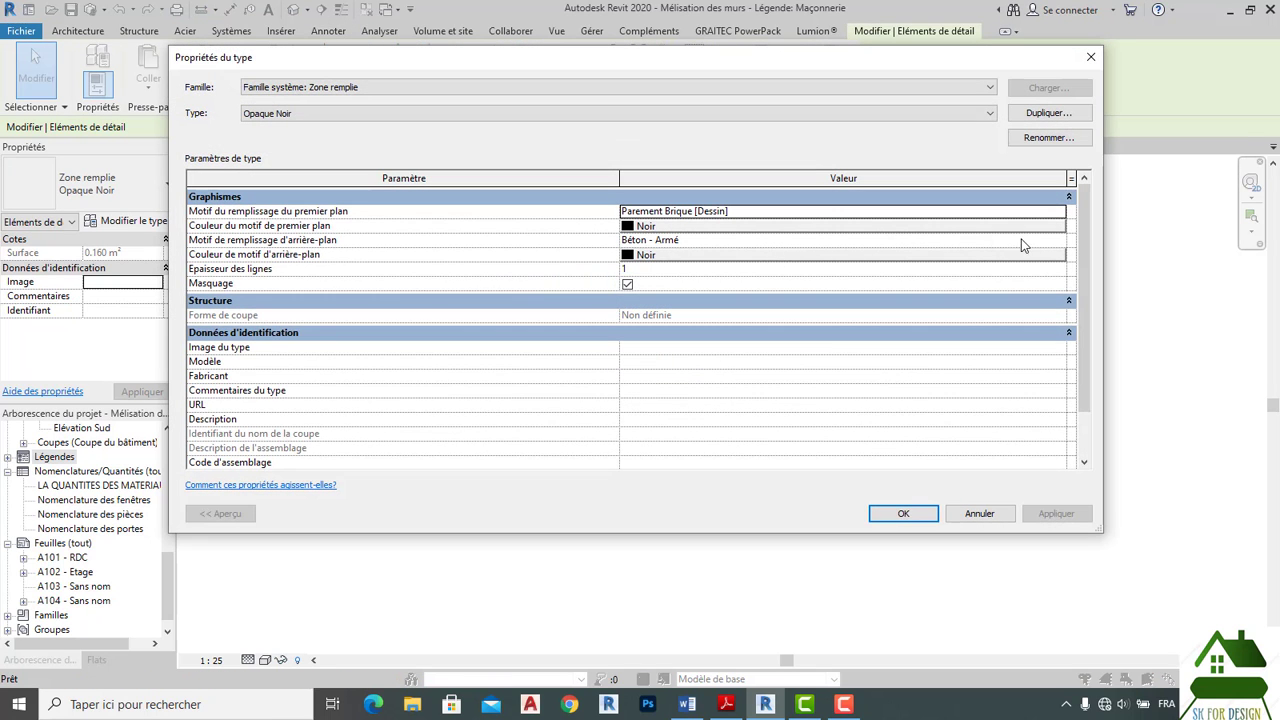
left_click(1049, 240)
left_click(1057, 240)
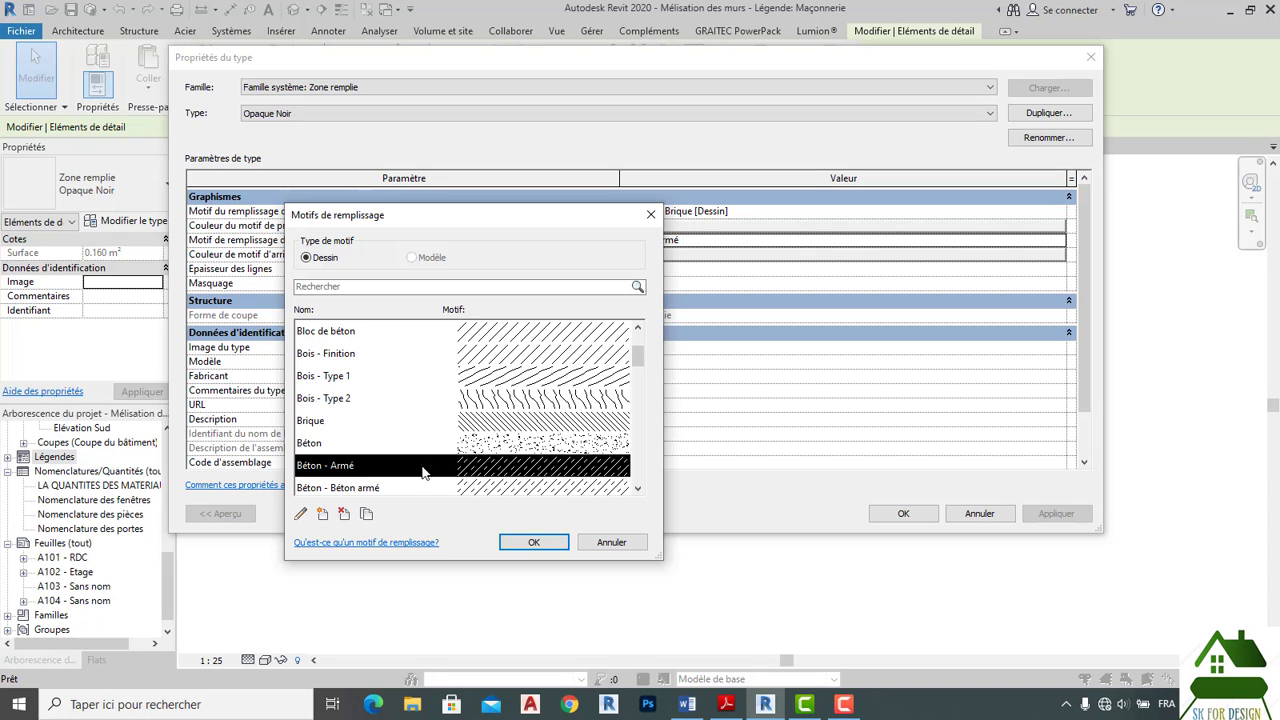
scroll(514, 396, "up", 2)
left_click(503, 338)
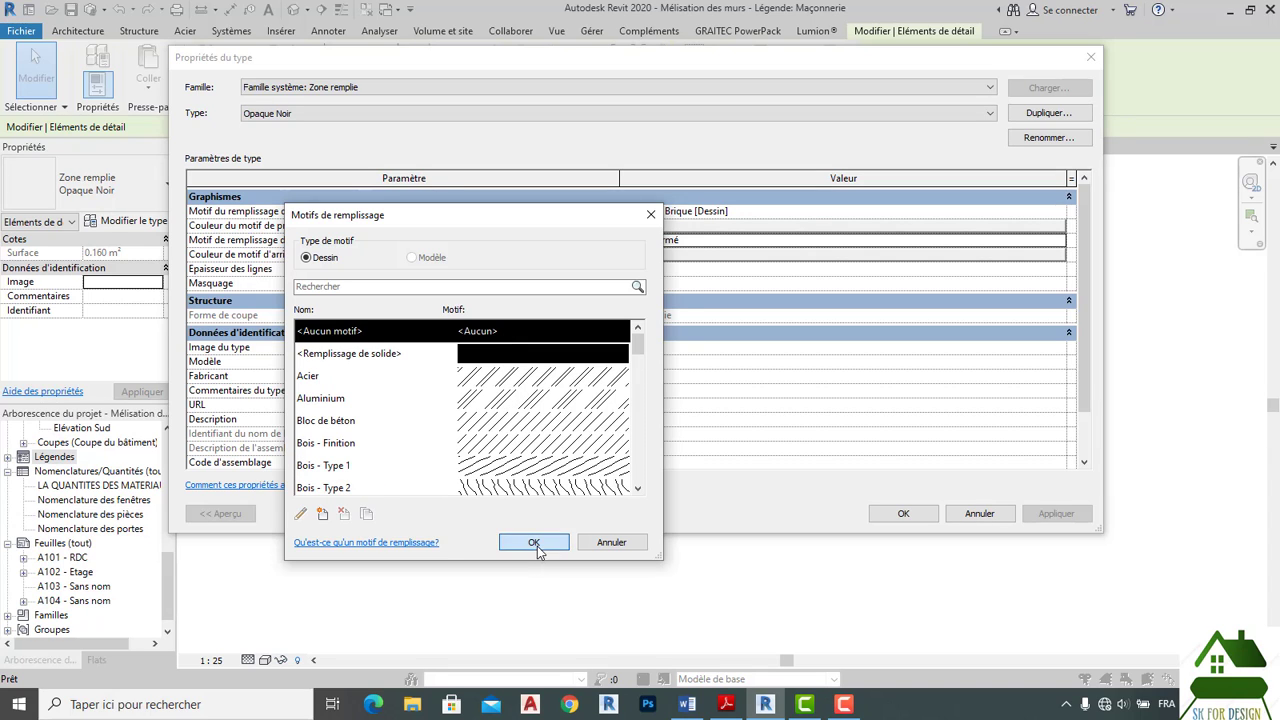
left_click(533, 543)
left_click(898, 513)
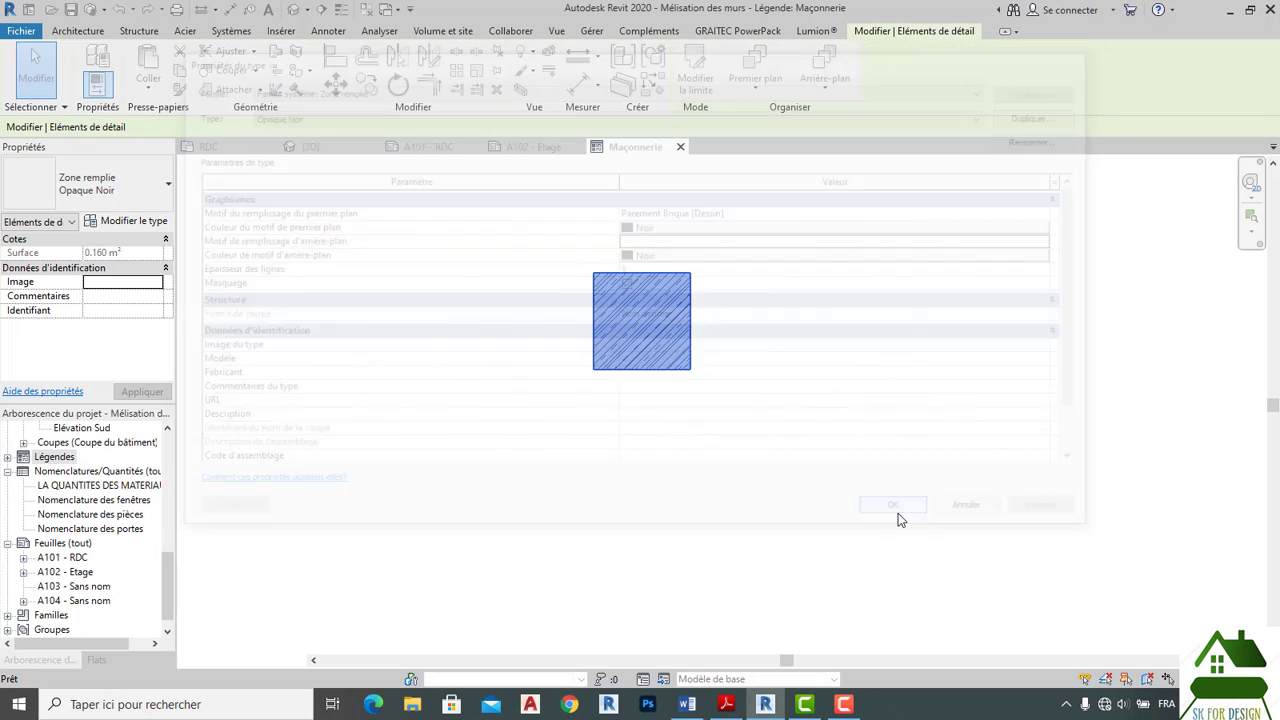
left_click(753, 484)
scroll(637, 318, "down", 2)
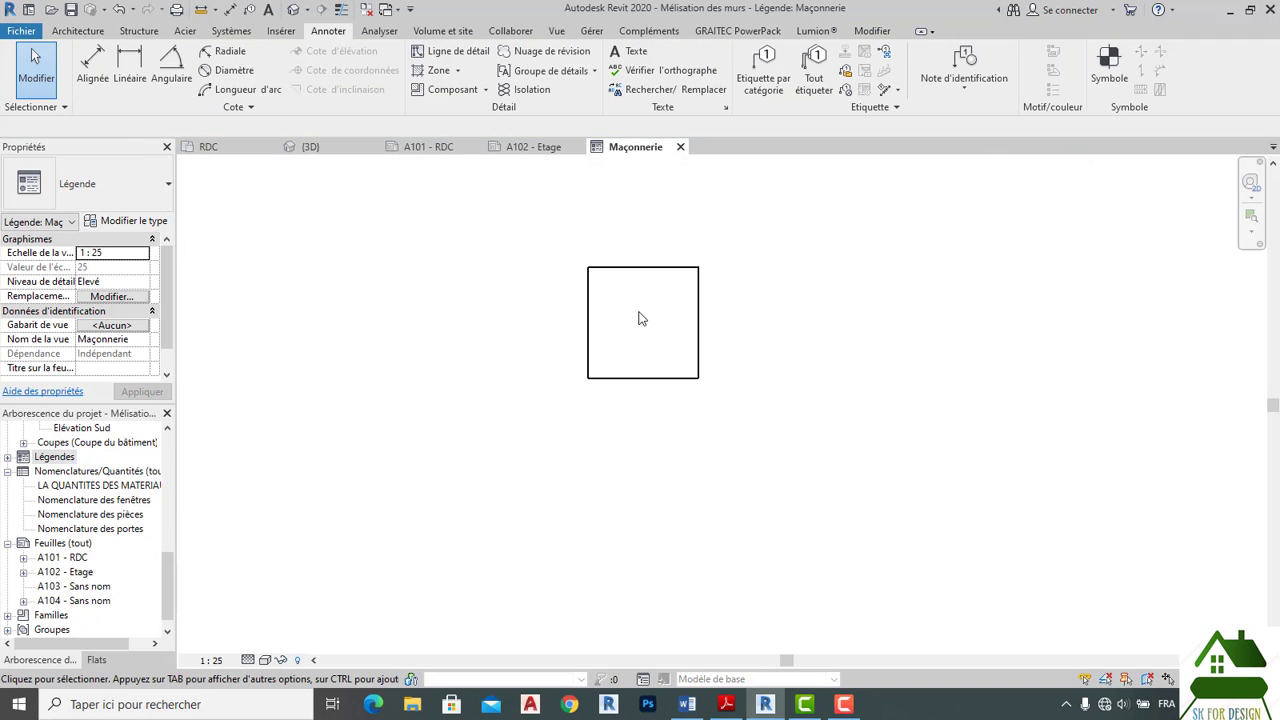
Add the text note "Maconnerie de 15 cm" beside the hatched swatch.
left_click(630, 51)
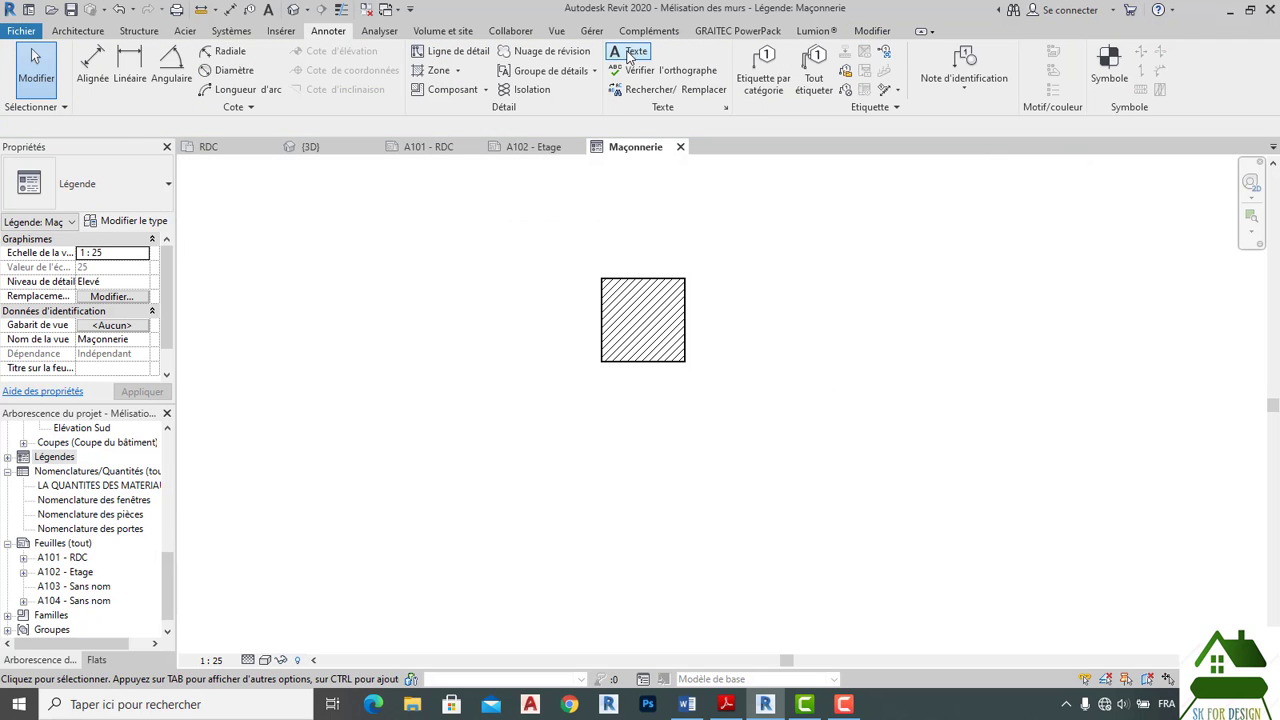
left_click(740, 322)
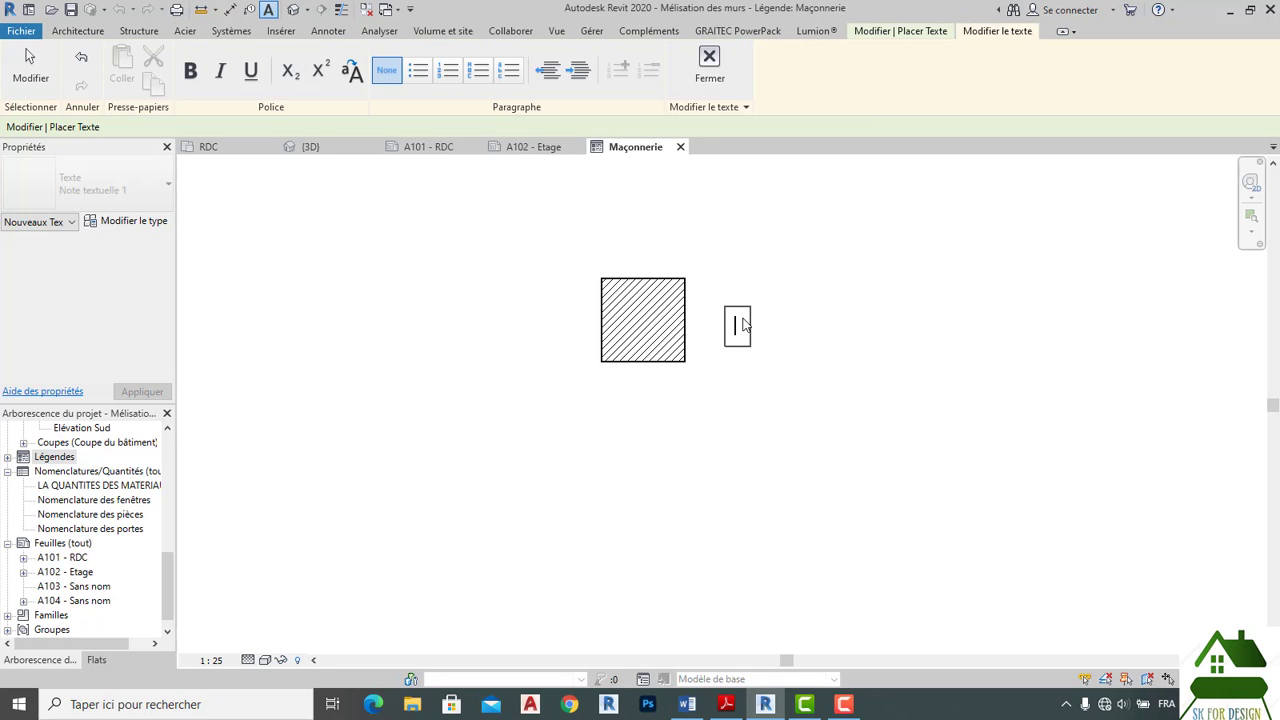
type("Maconn")
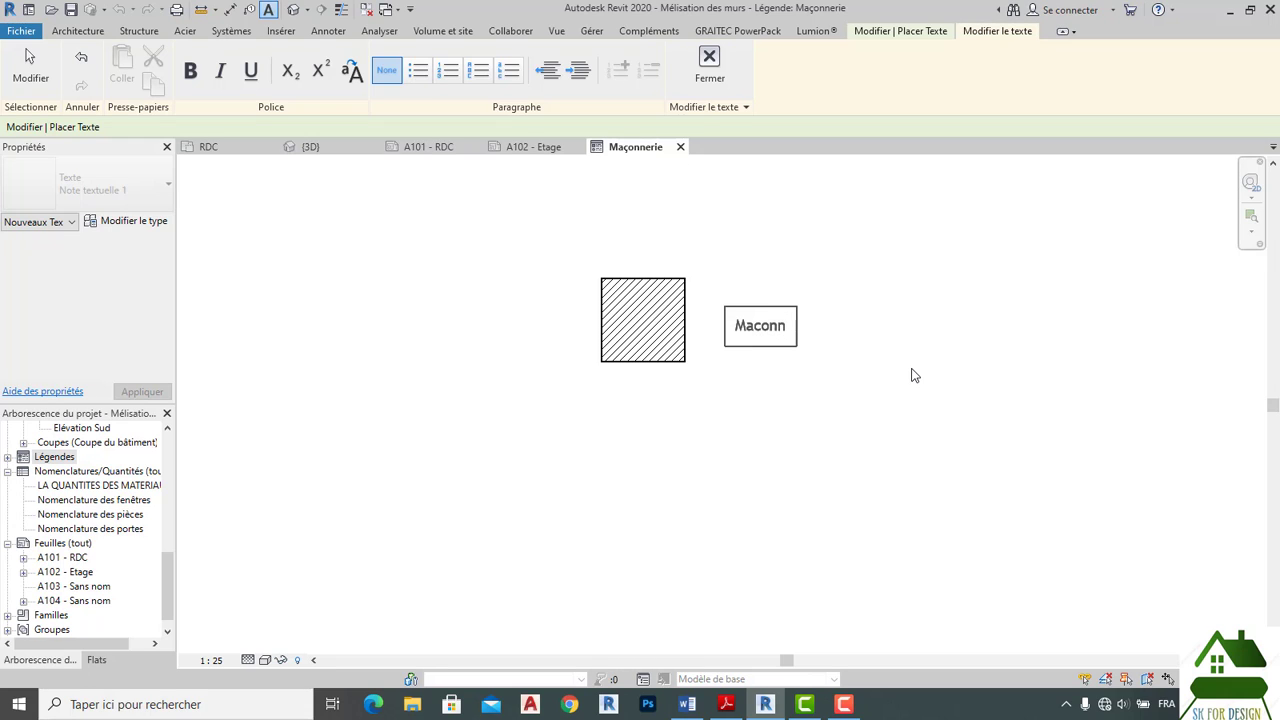
type("erie de ")
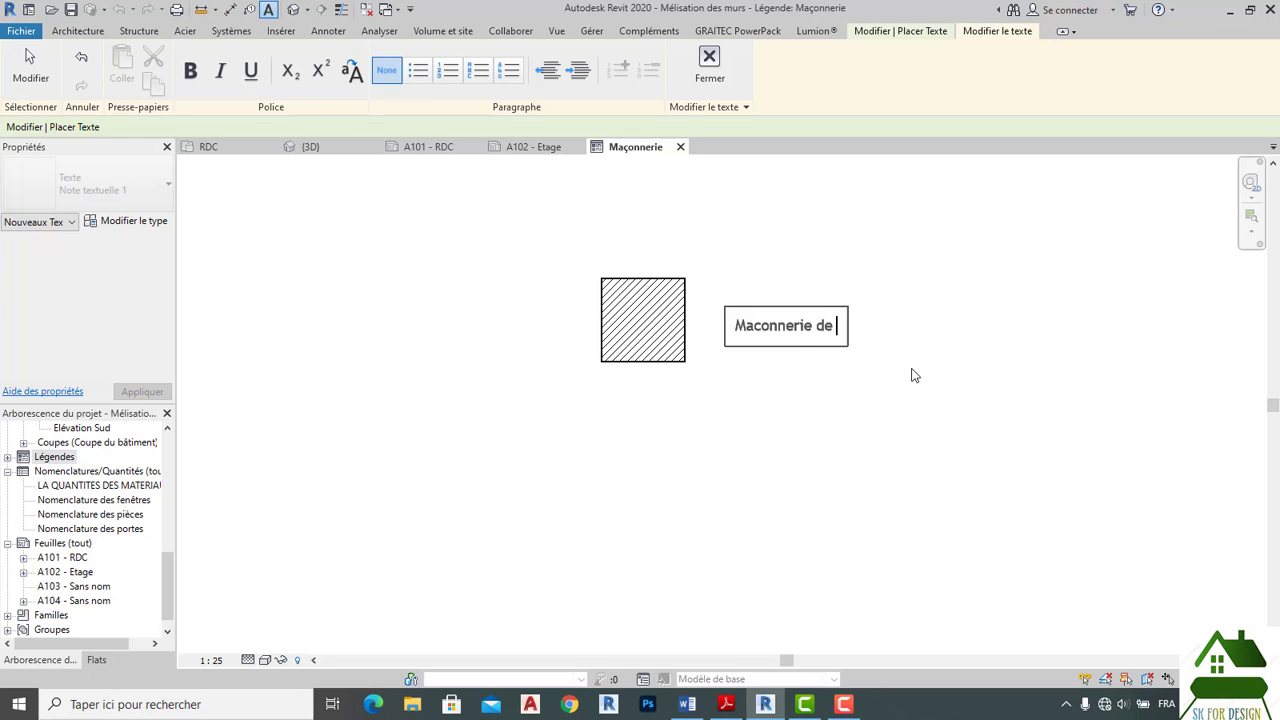
type("15 cm")
left_click(874, 374)
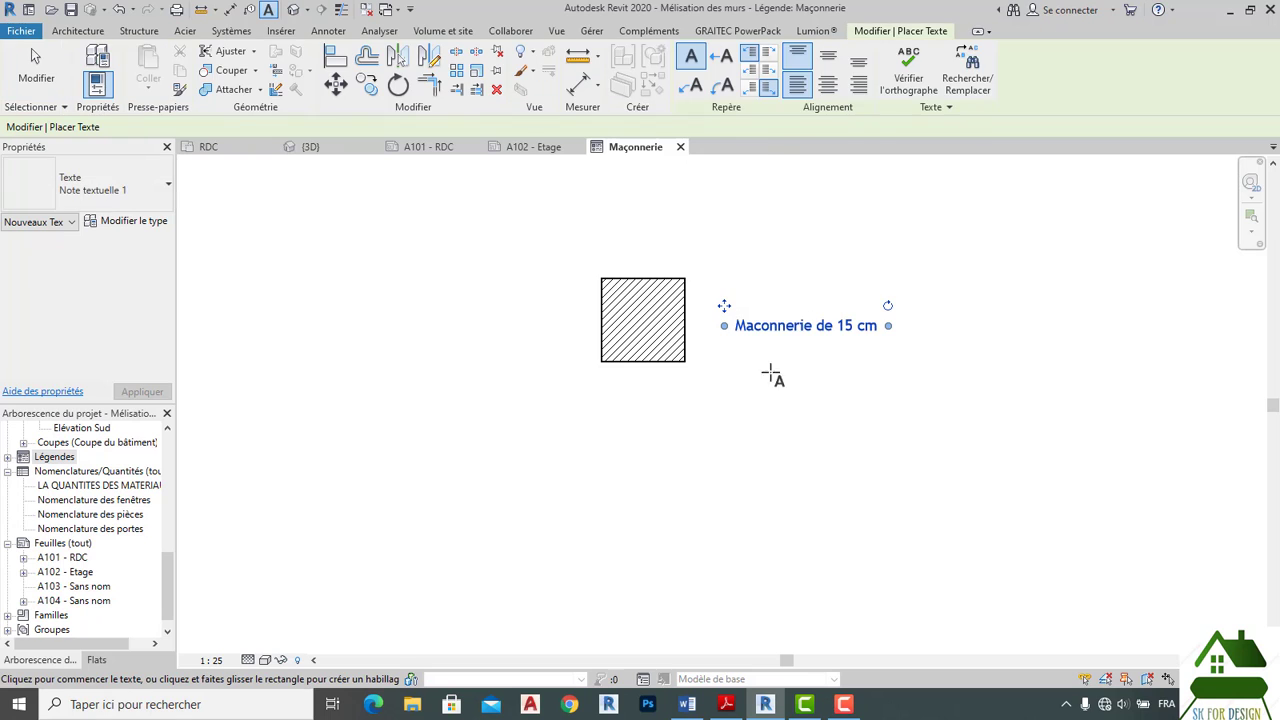
key("Escape")
key("Escape")
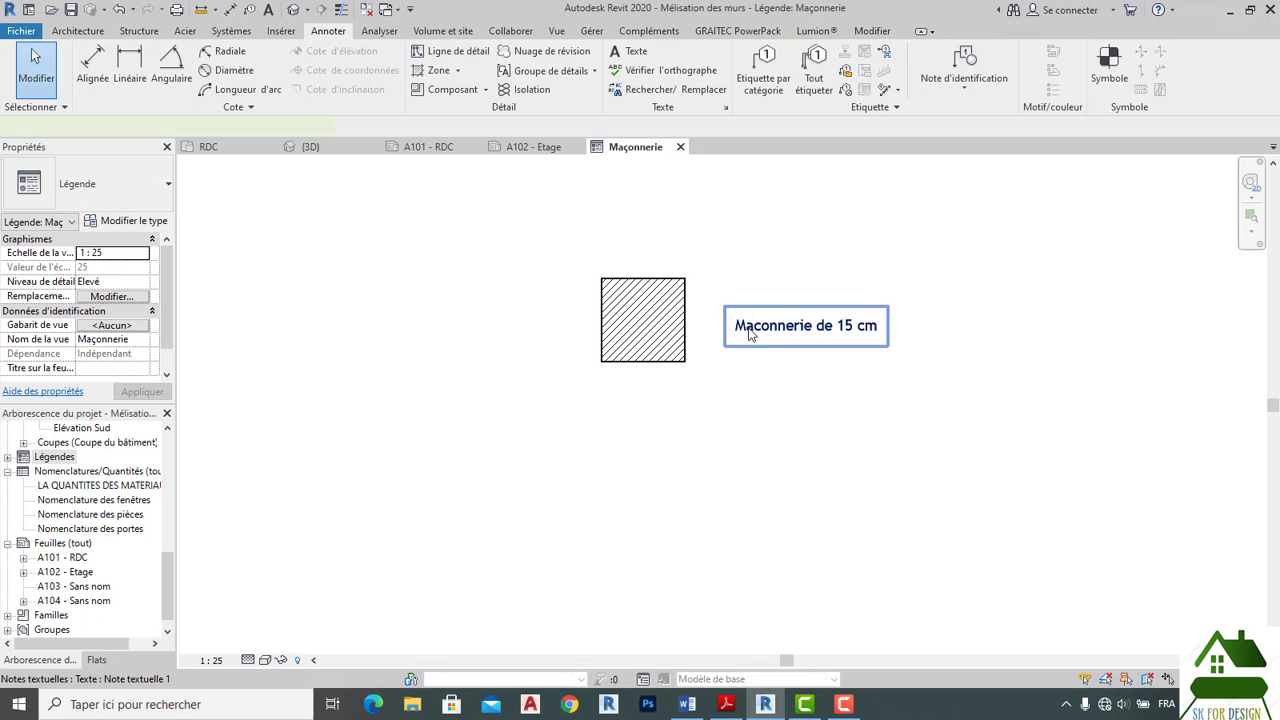
Move the "Maconnerie de 15 cm" note so it lines up with the middle of the swatch's height.
left_click(728, 318)
left_click_drag(725, 308, 726, 290)
left_click(782, 390)
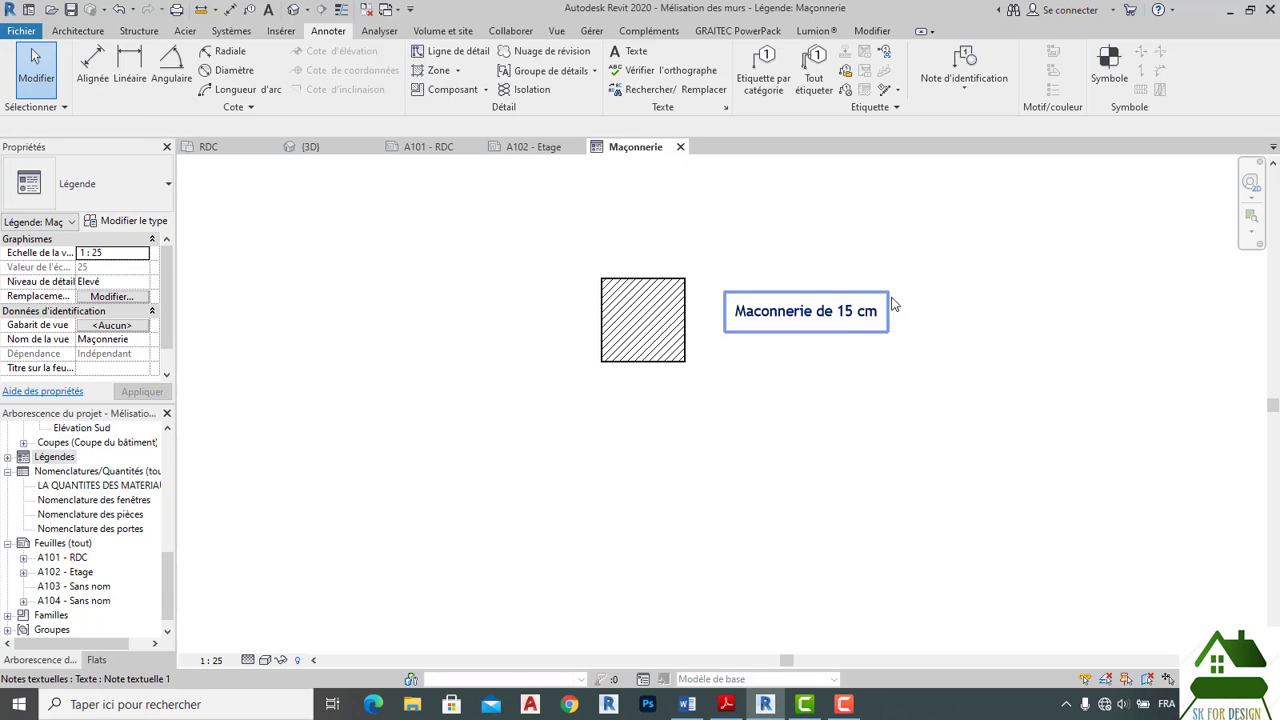
left_click(800, 330)
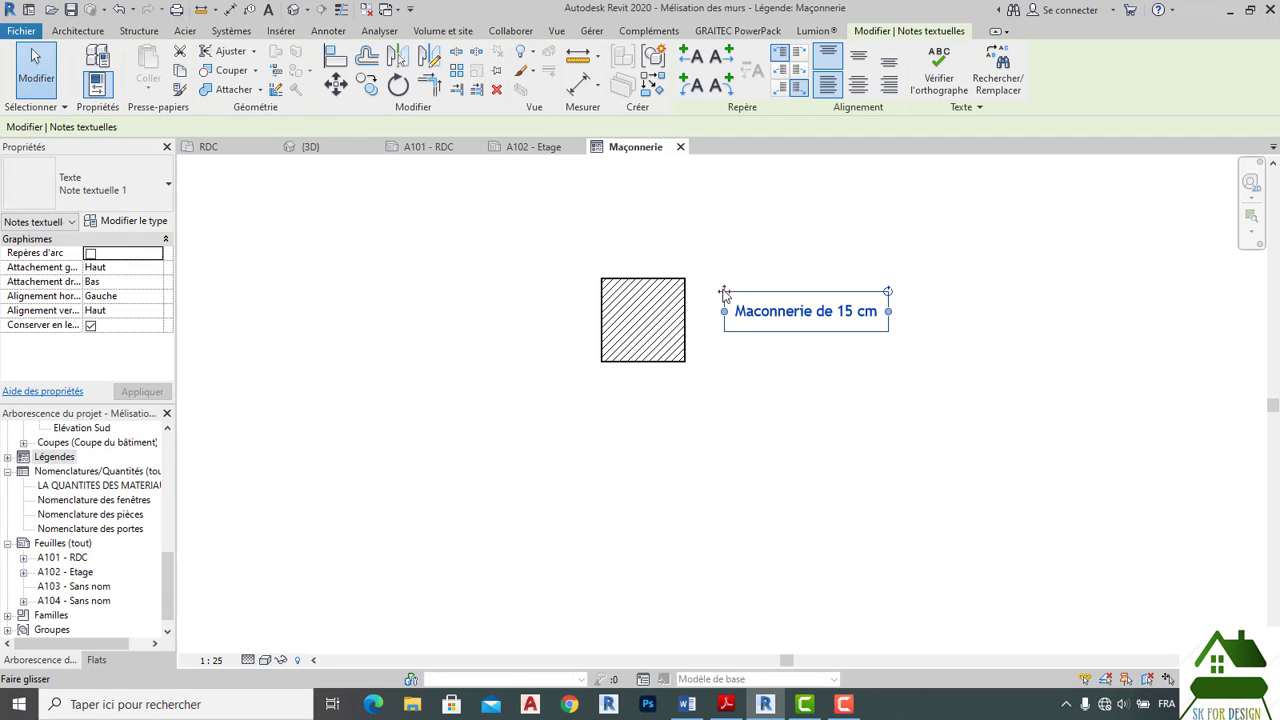
left_click_drag(724, 292, 722, 297)
left_click(711, 357)
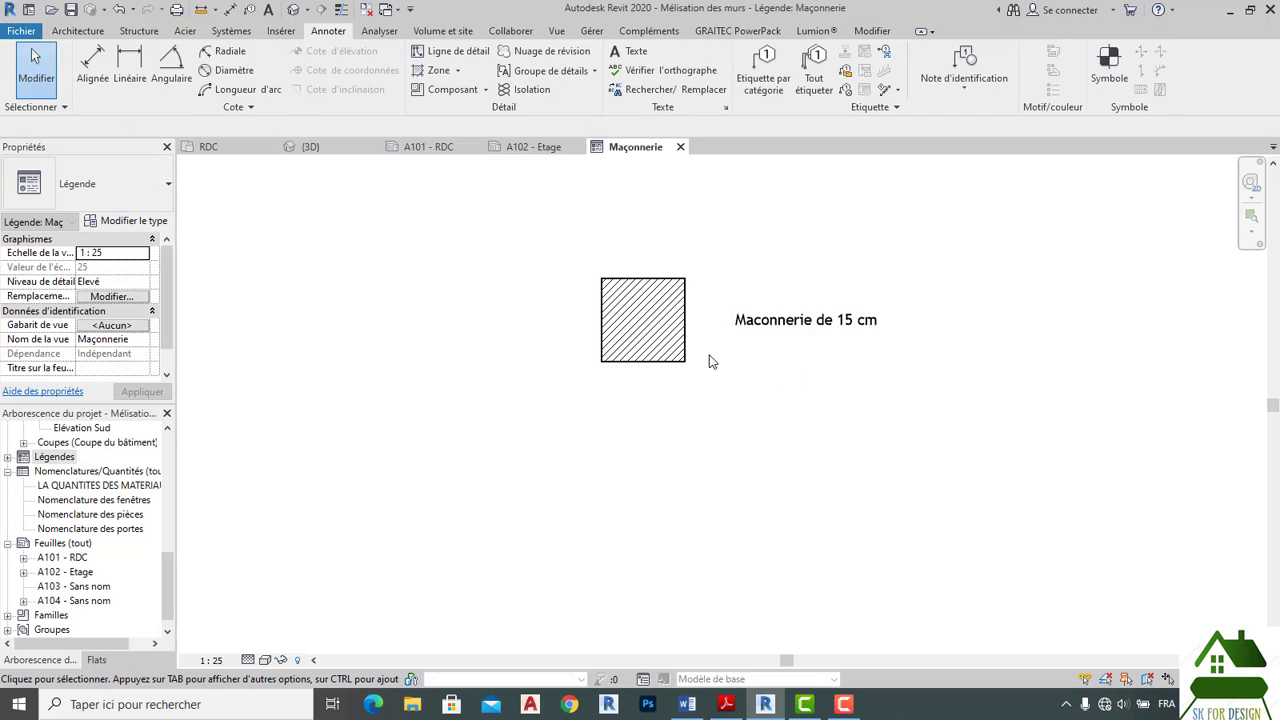
Copy the hatched swatch straight down by about 0.7 m to make a second legend swatch.
left_click(661, 360)
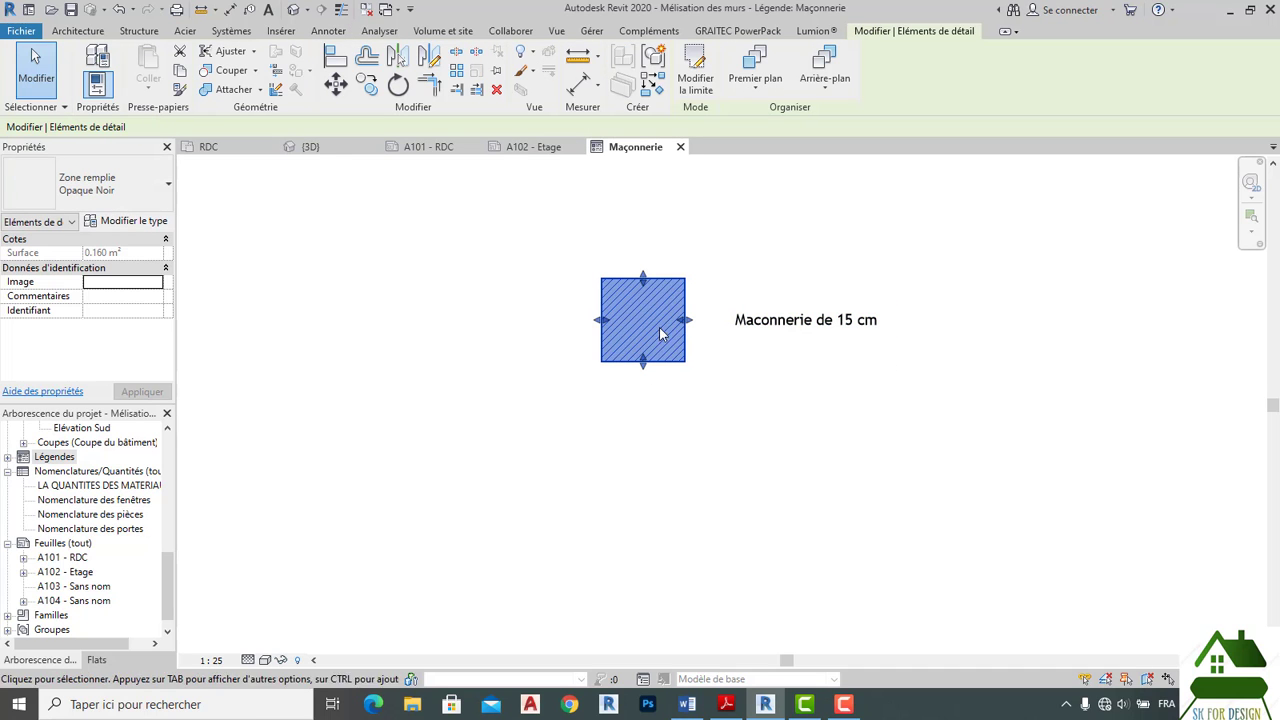
right_click(604, 285)
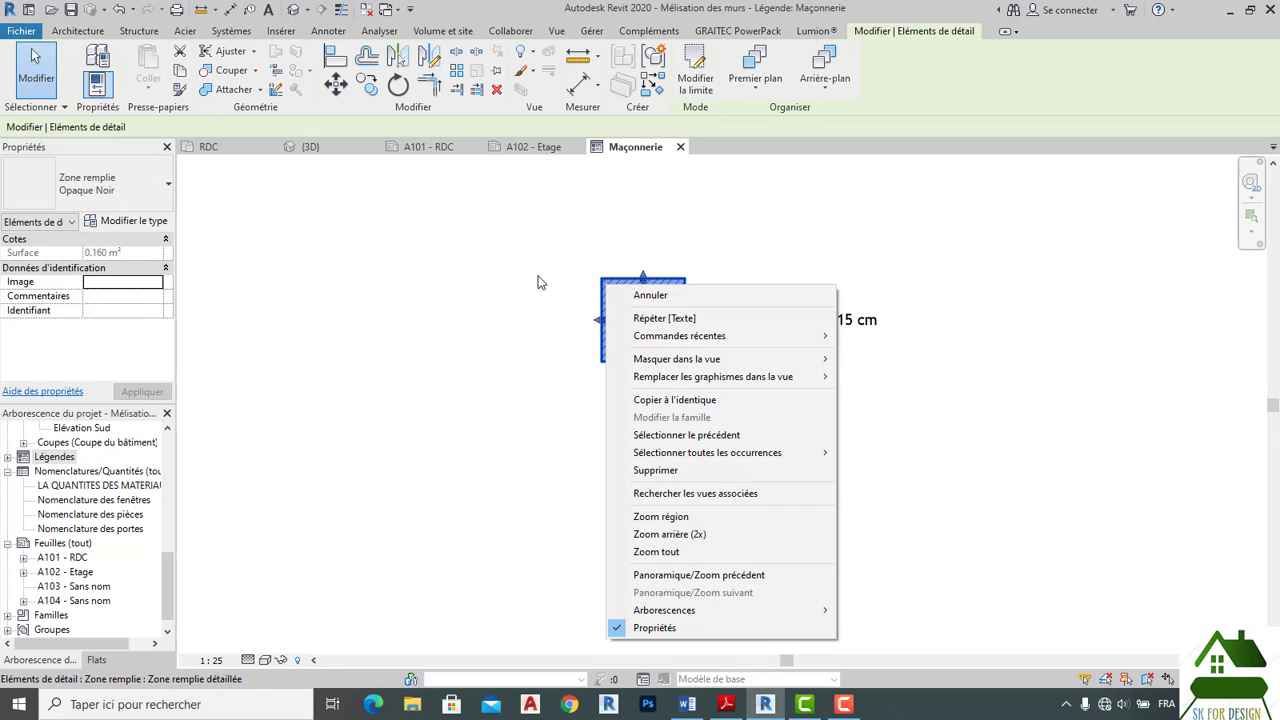
left_click(366, 86)
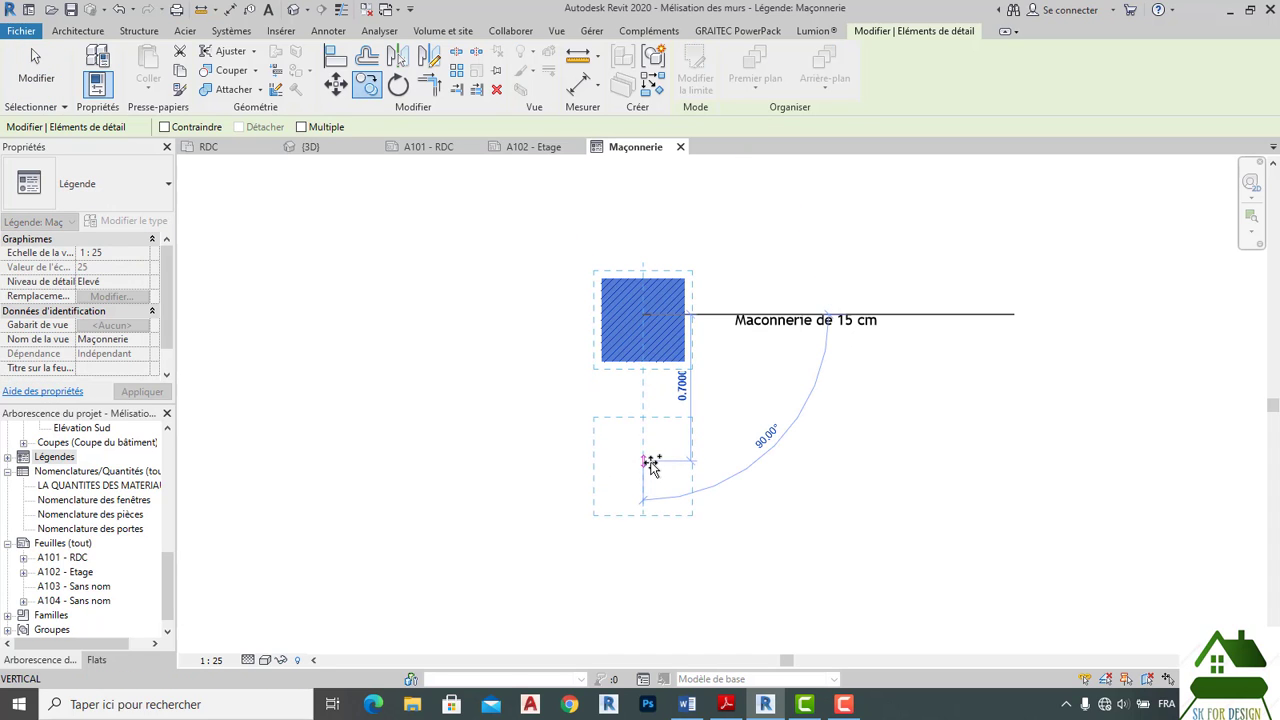
left_click(651, 514)
middle_click_drag(670, 539, 629, 502)
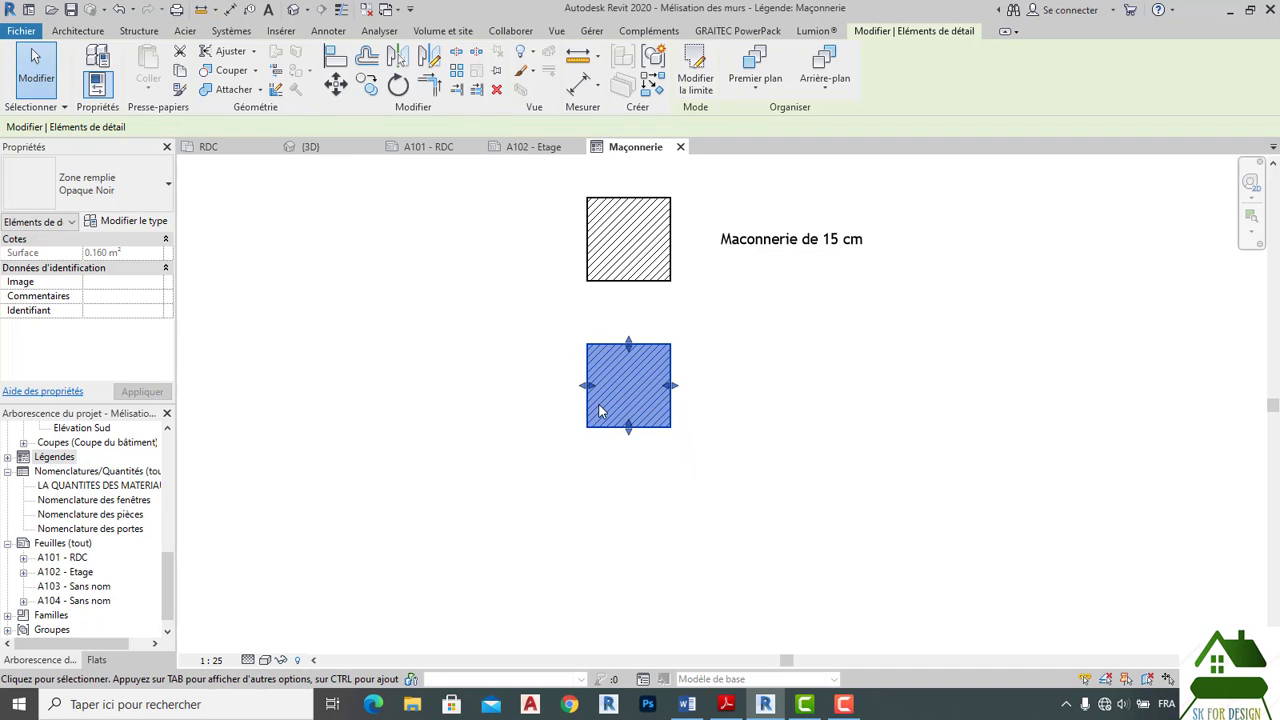
Copy the second swatch straight down by about 0.6 m with the Multiple option enabled, making a third swatch.
left_click(367, 86)
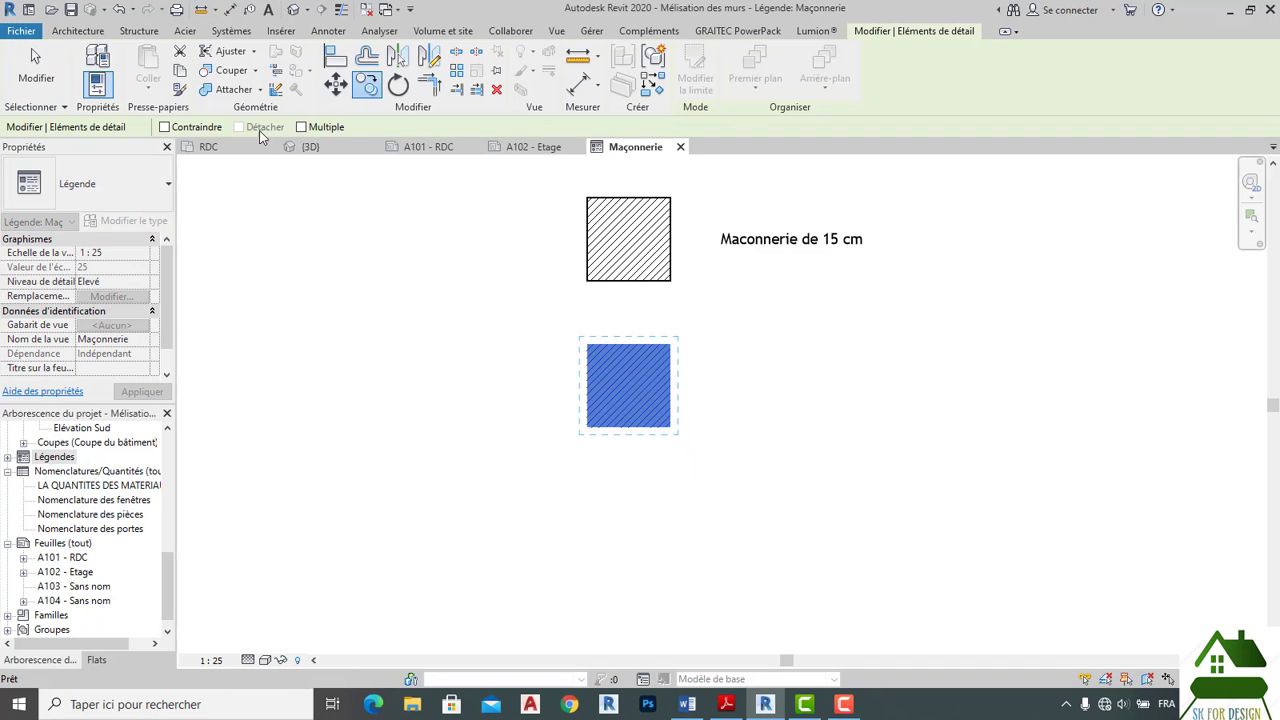
left_click(301, 127)
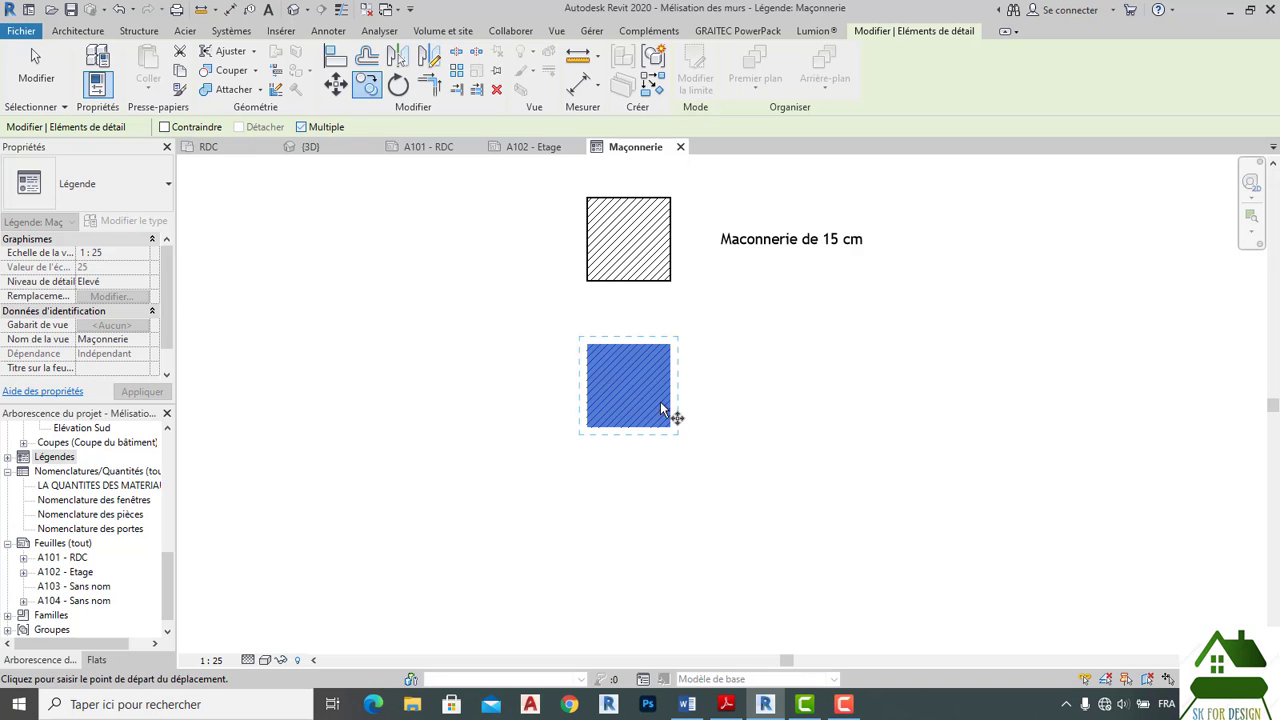
left_click(670, 345)
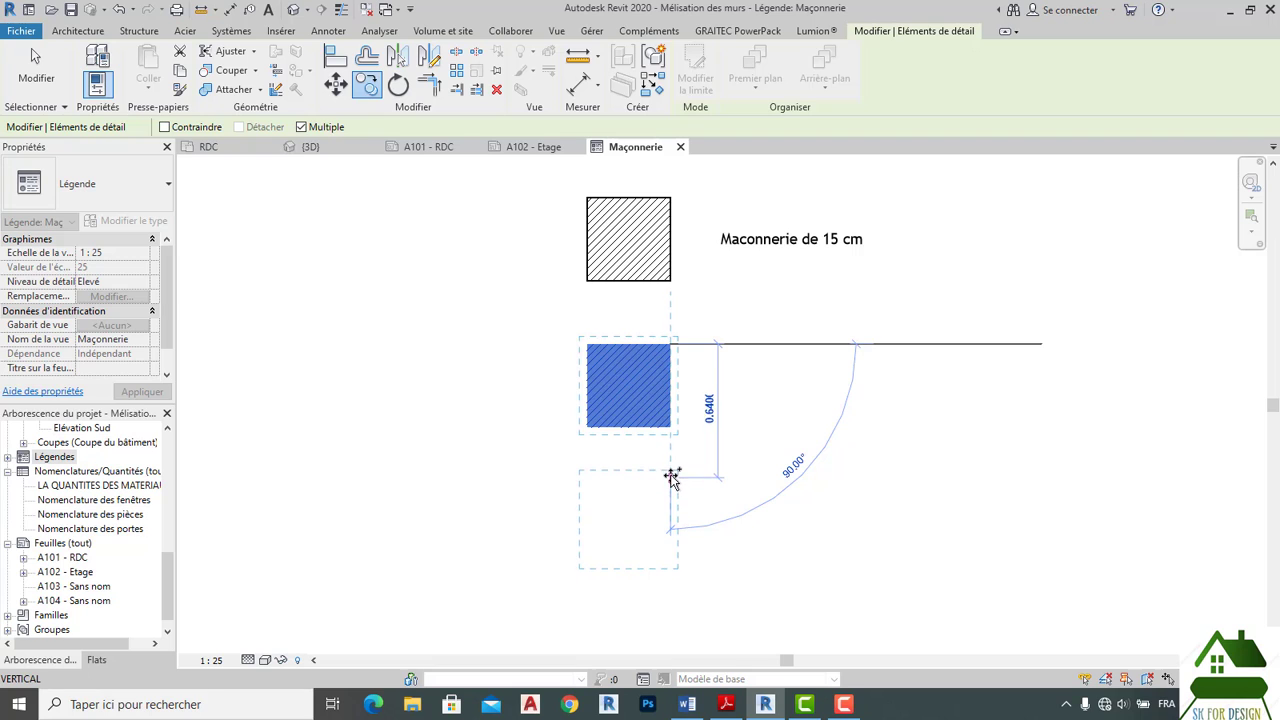
left_click(670, 470)
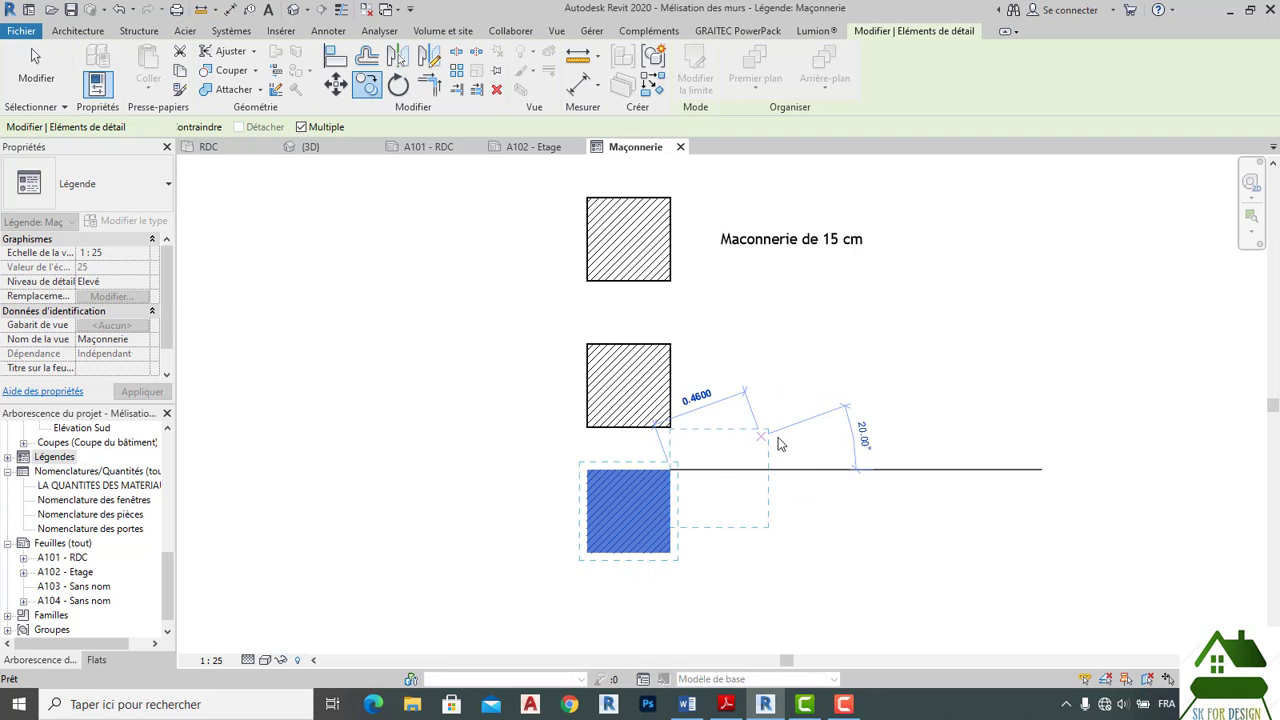
key("Escape")
key("Escape")
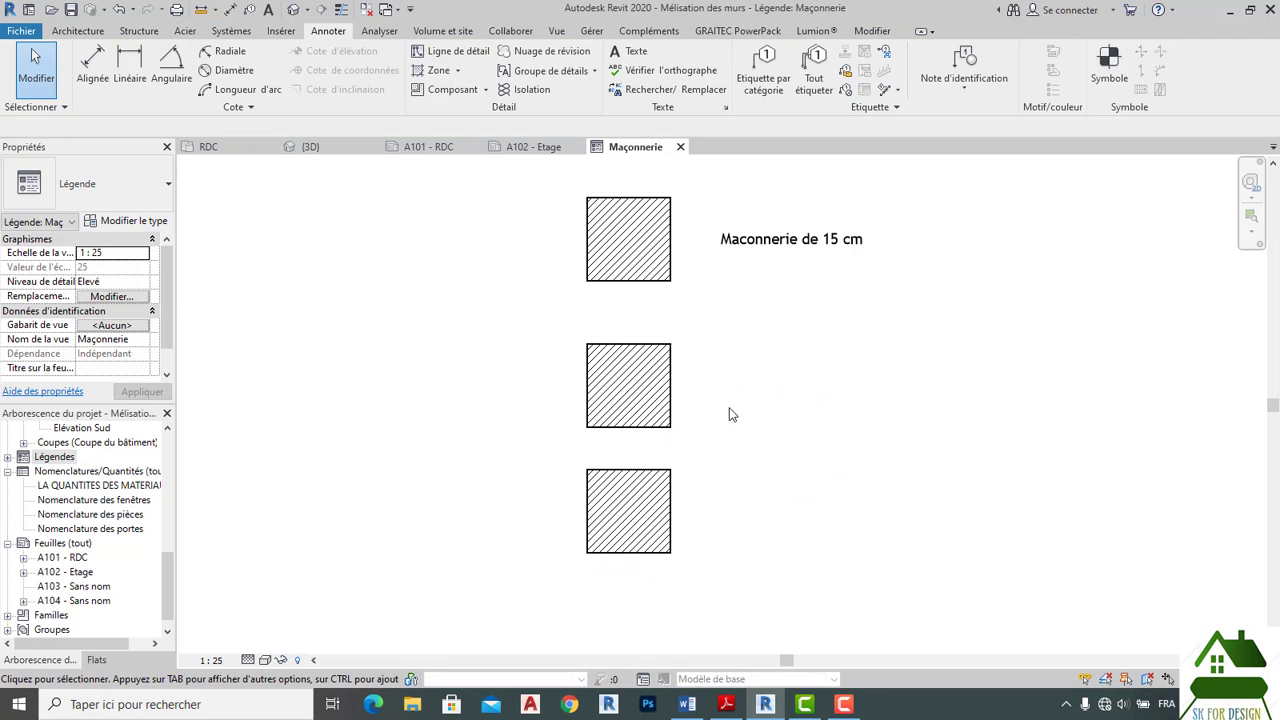
Duplicate the filled-region type of the middle swatch under the name "Opaque Noir 2".
left_click(664, 418)
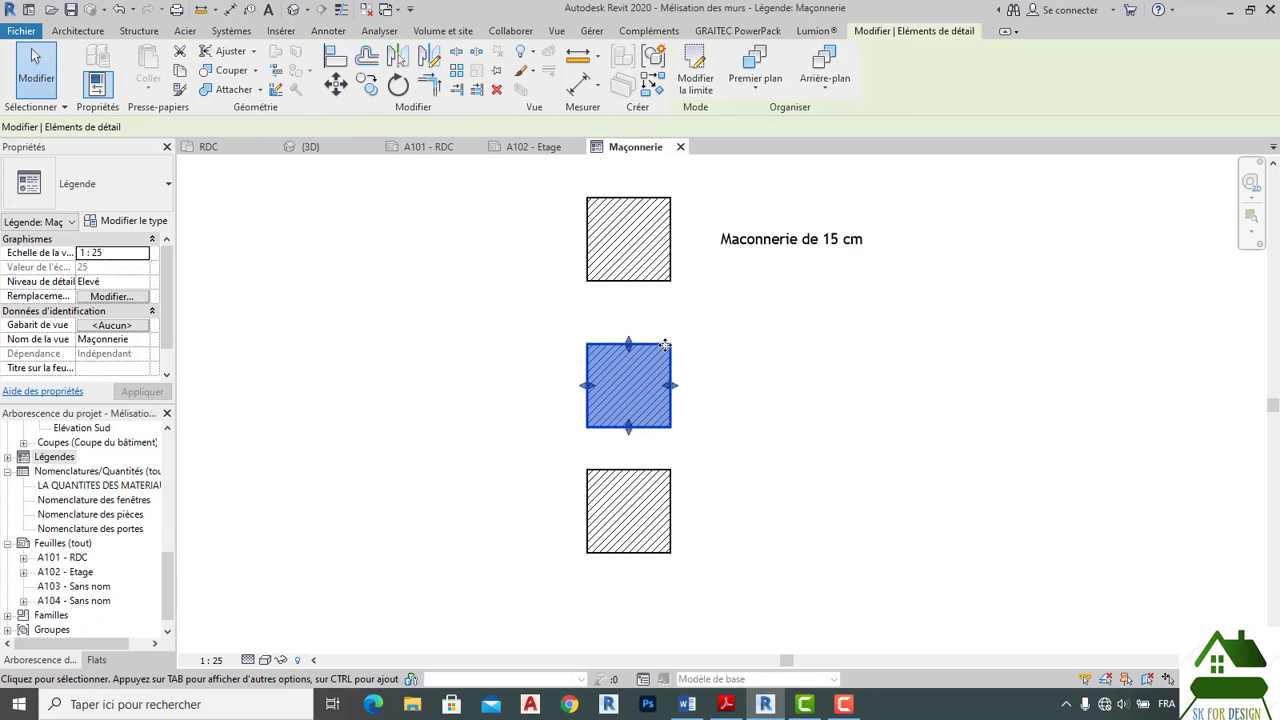
left_click(752, 341)
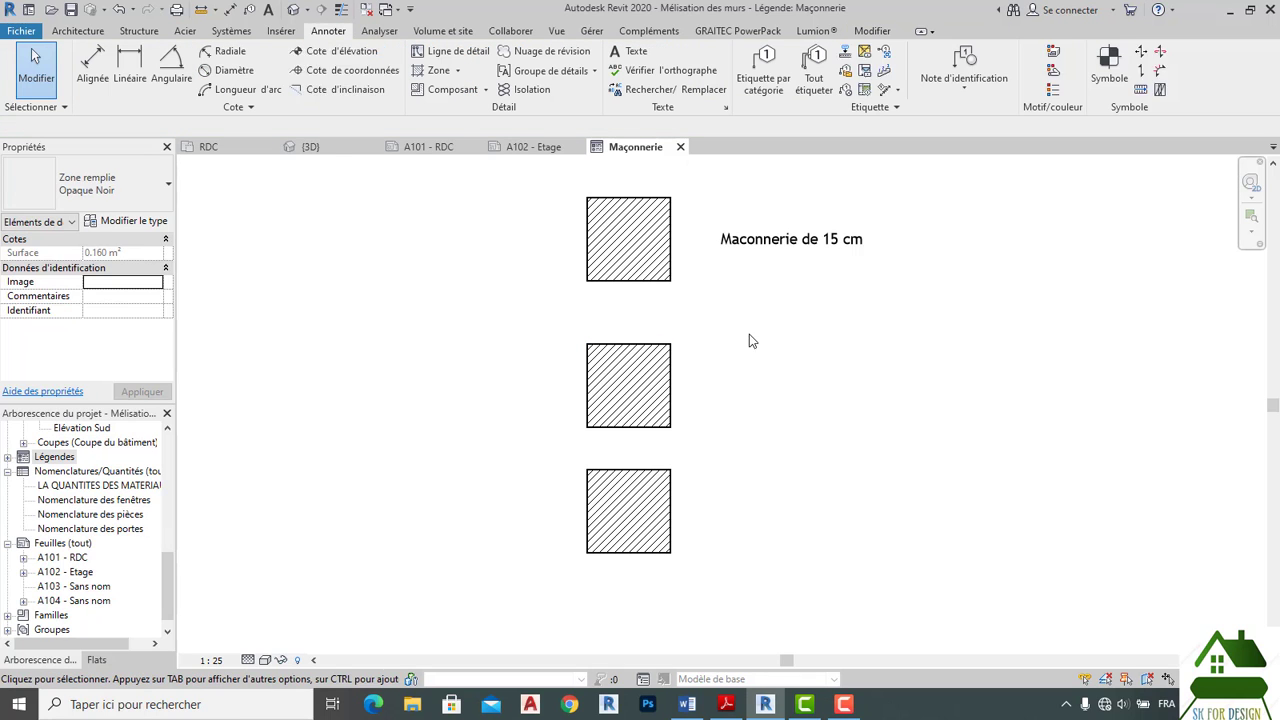
left_click(671, 407)
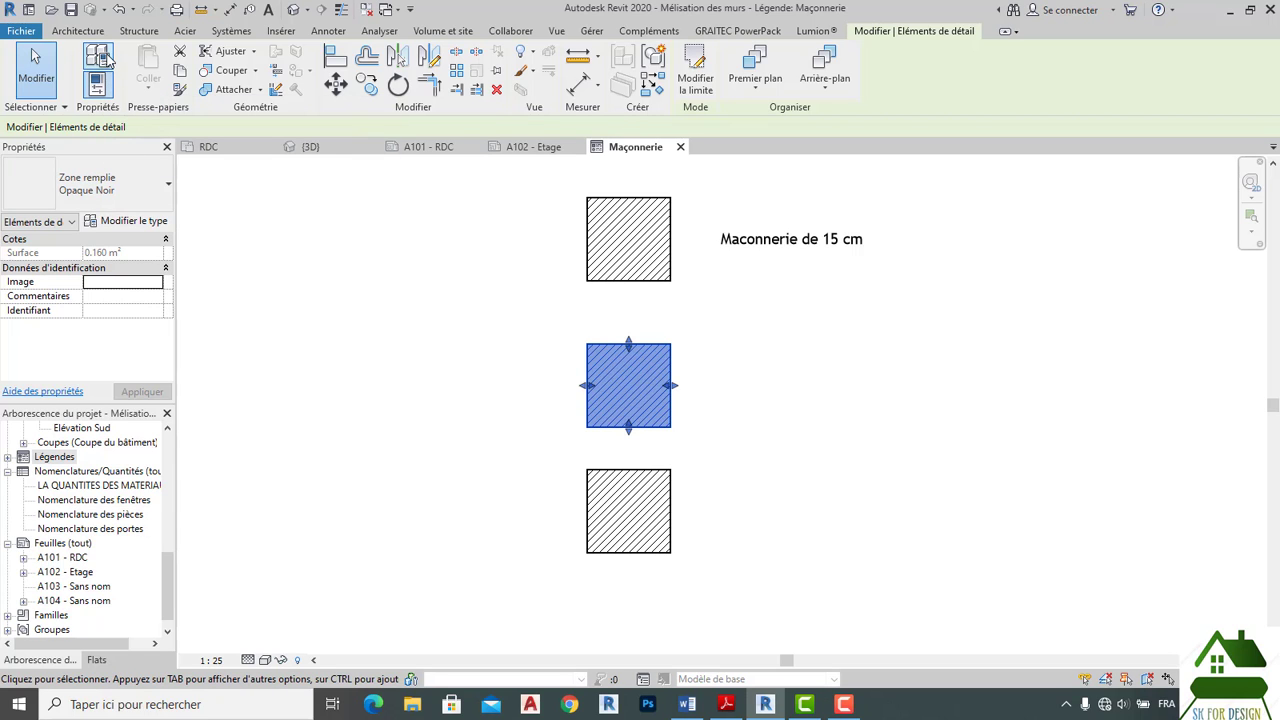
left_click(106, 58)
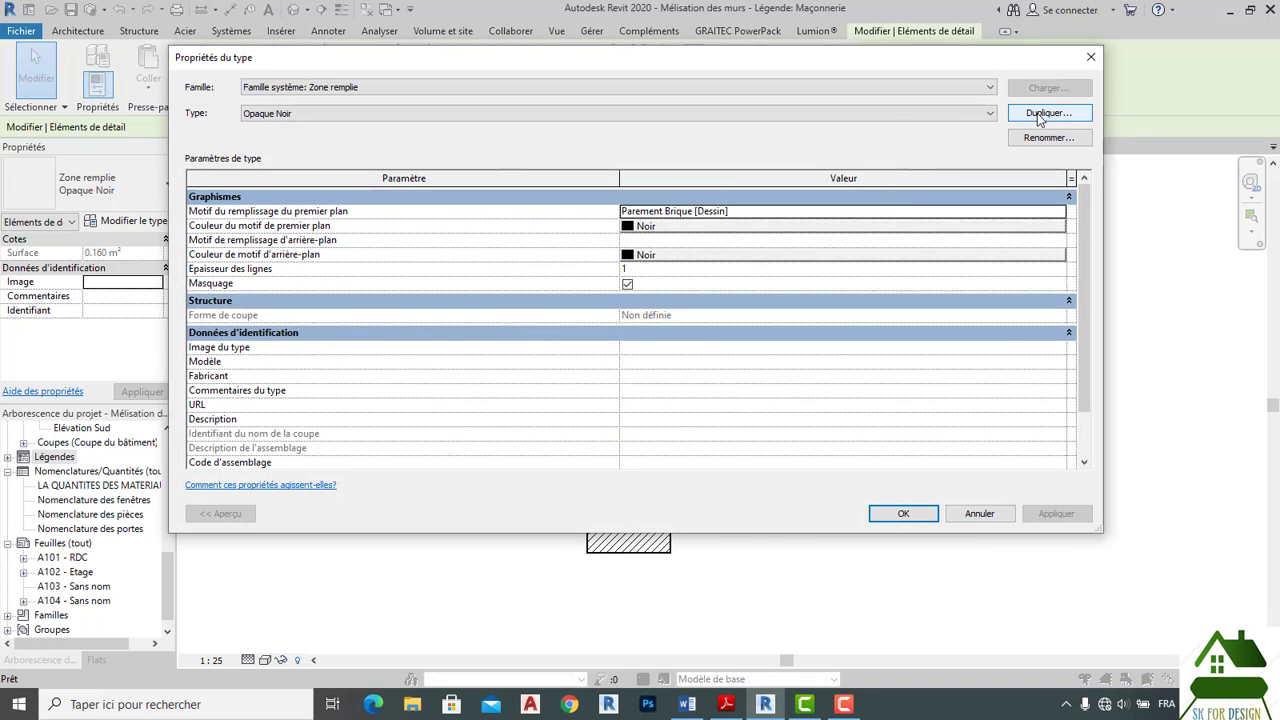
left_click(943, 115)
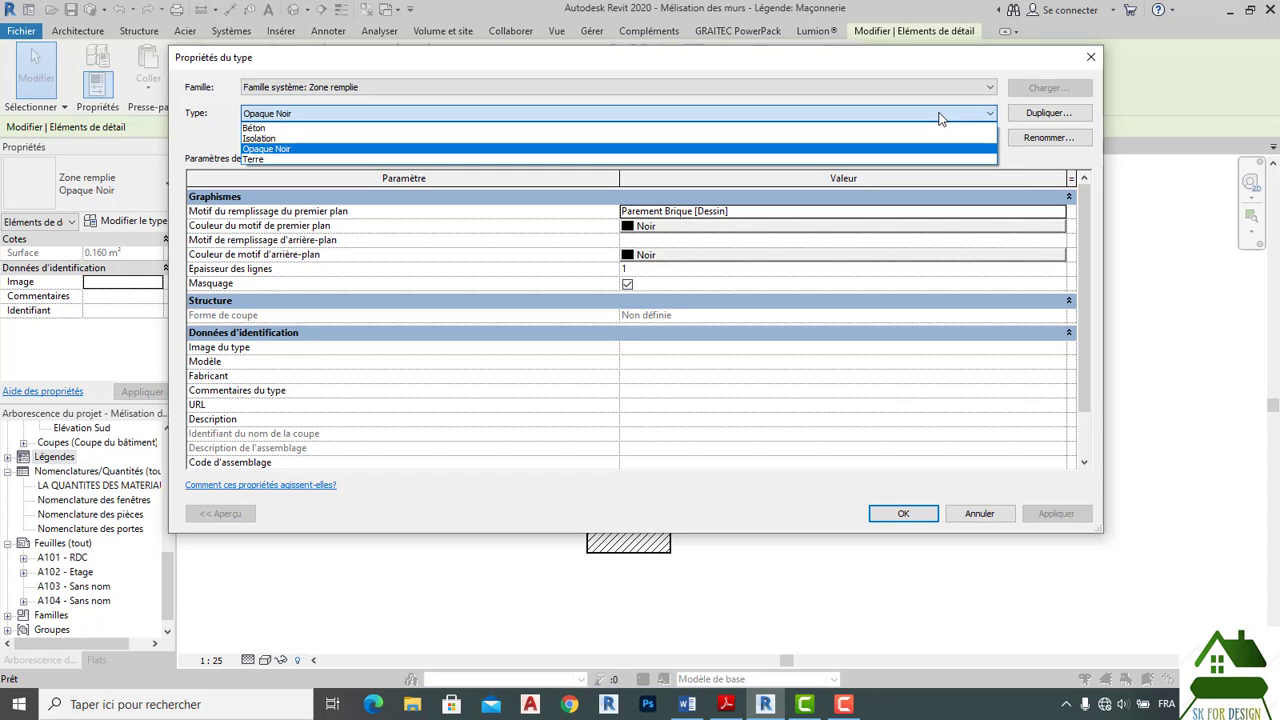
left_click(940, 118)
left_click(1062, 118)
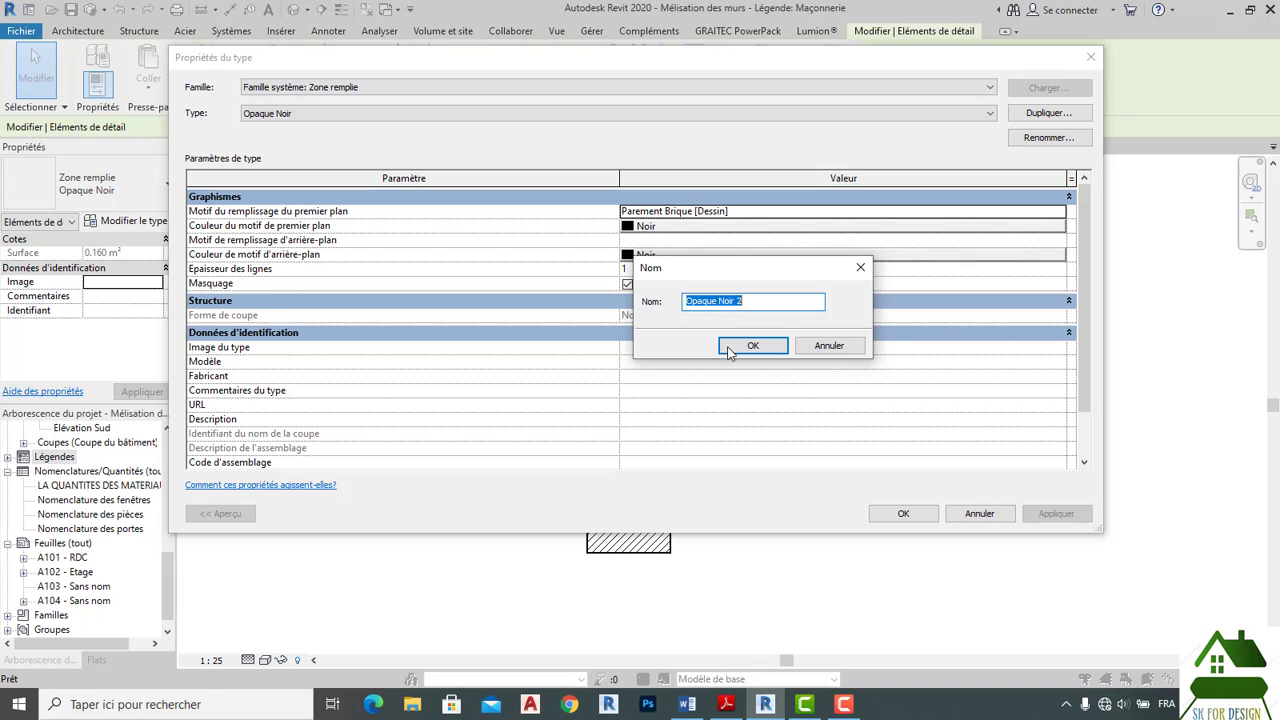
left_click(750, 346)
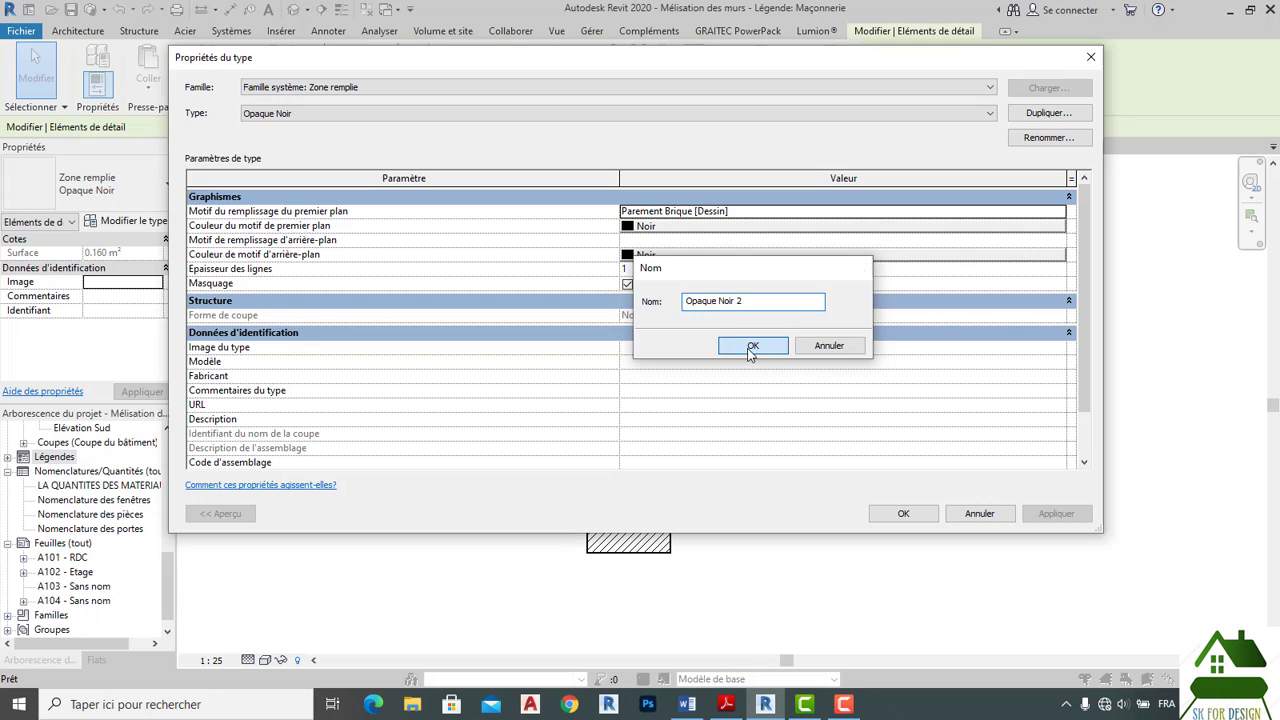
Set the foreground fill pattern of the Opaque Noir 2 type to "Isolation thermique - Dure" and apply it to the middle swatch.
left_click(1056, 211)
left_click(1060, 213)
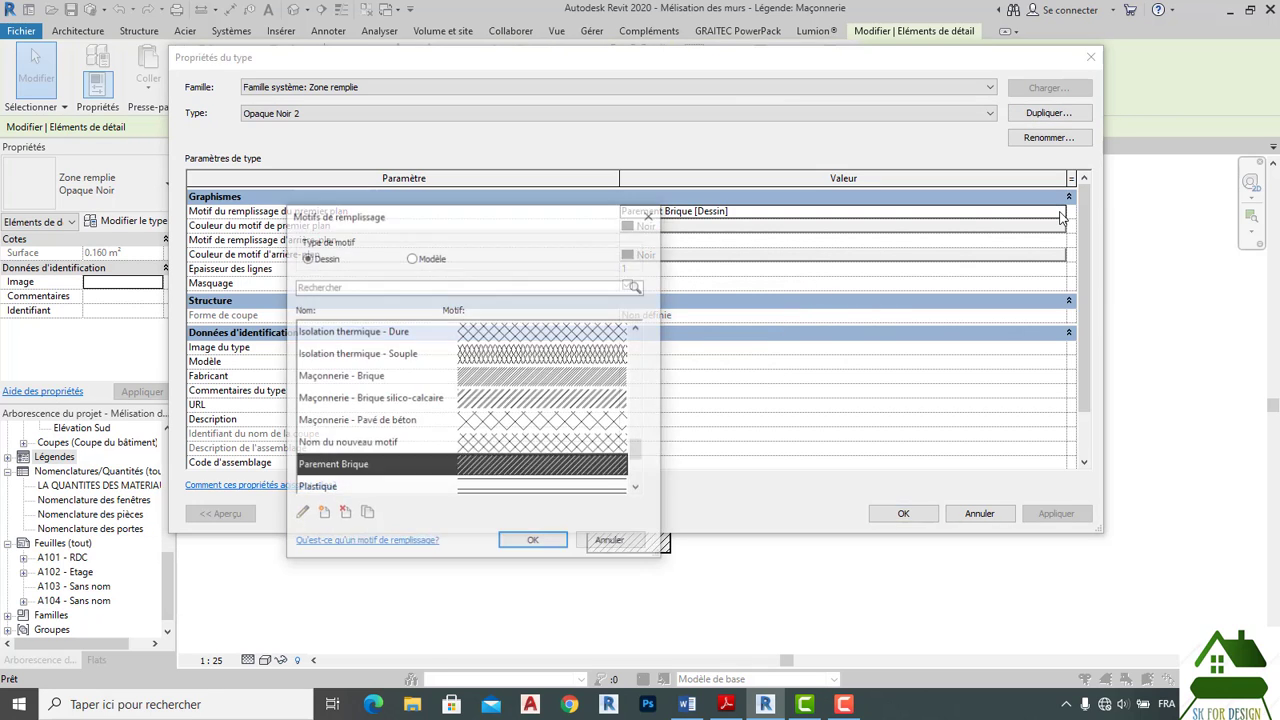
left_click(550, 337)
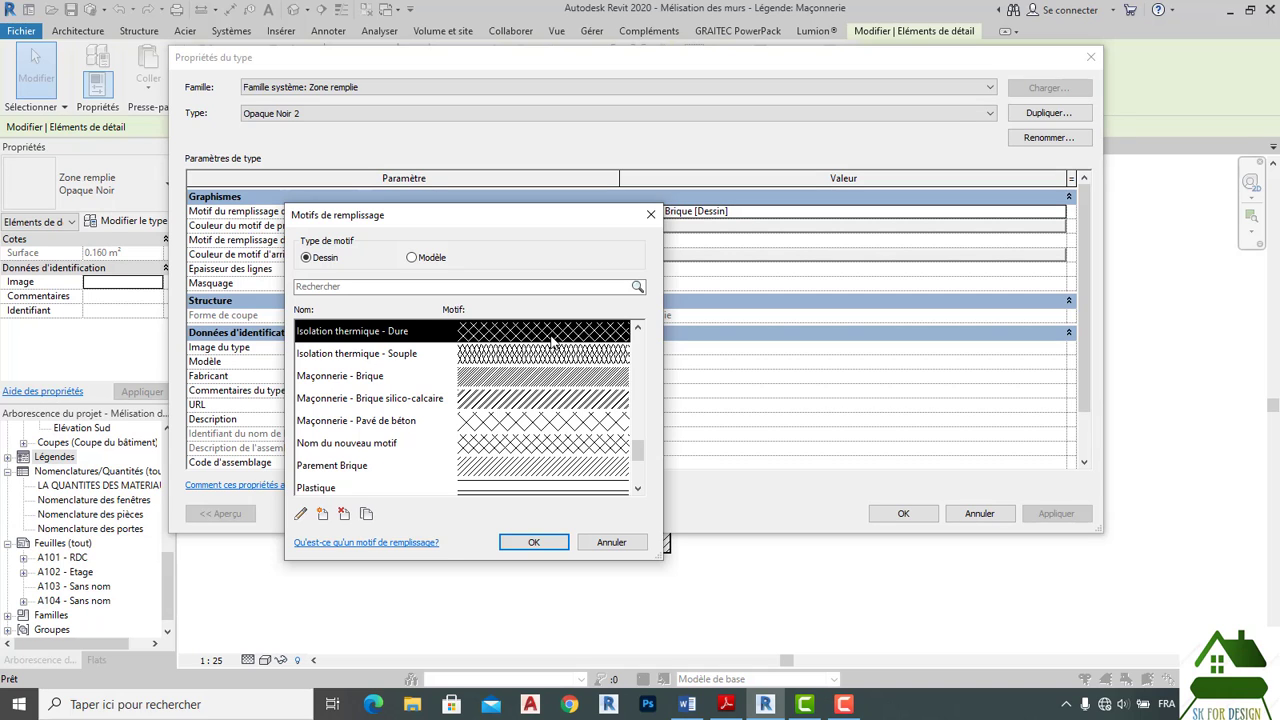
left_click(560, 545)
left_click(903, 514)
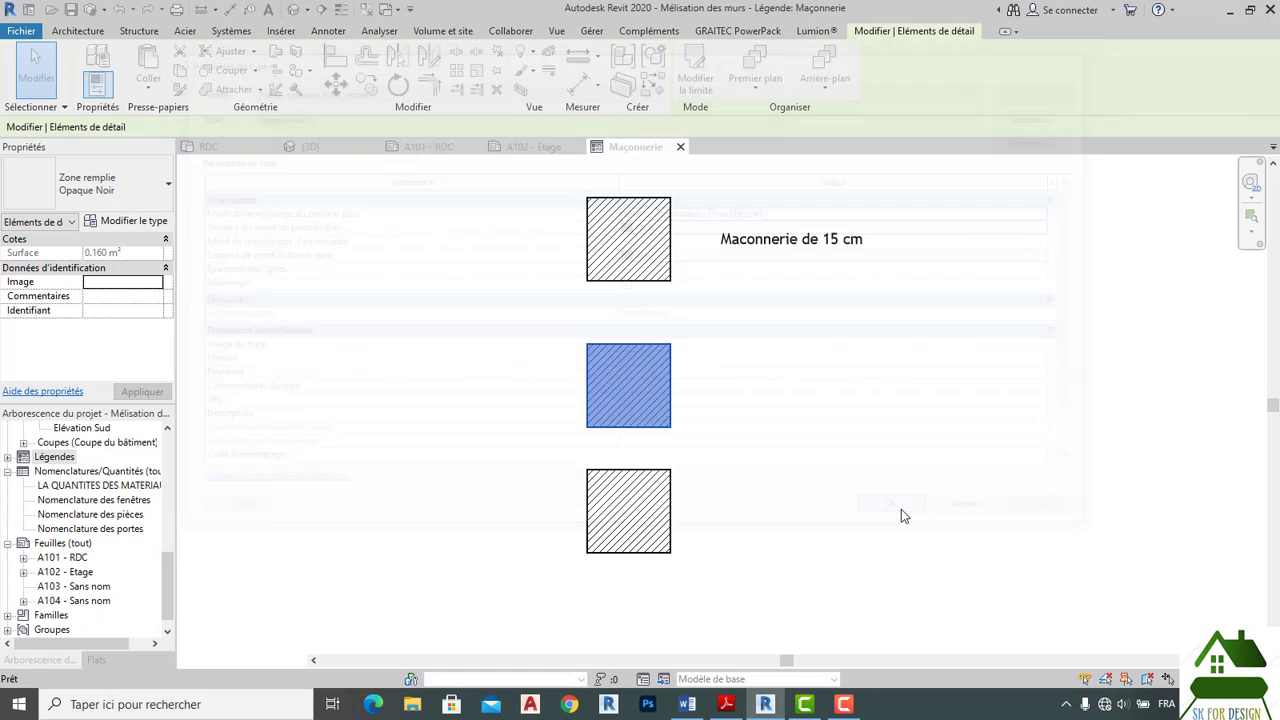
left_click(790, 492)
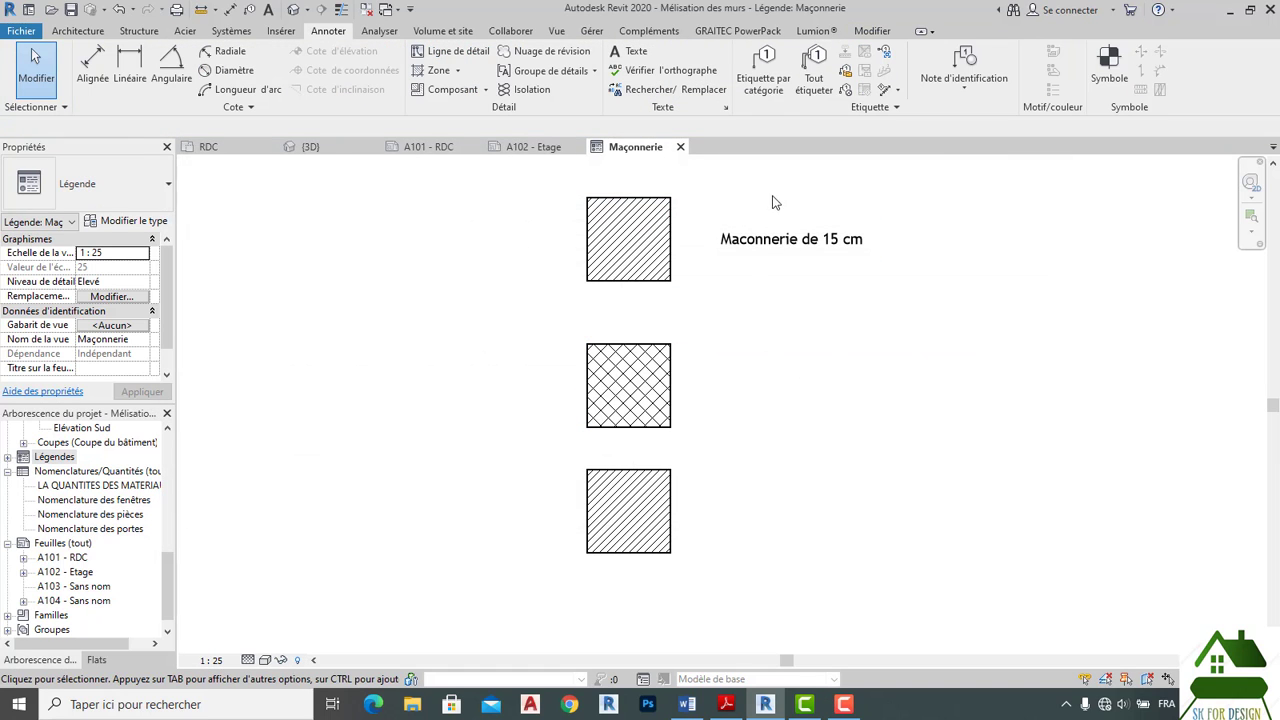
Copy the "Maconnerie de 15 cm" note down beside the second and third swatches, about 0.68 m and another 0.6 m lower.
left_click(777, 248)
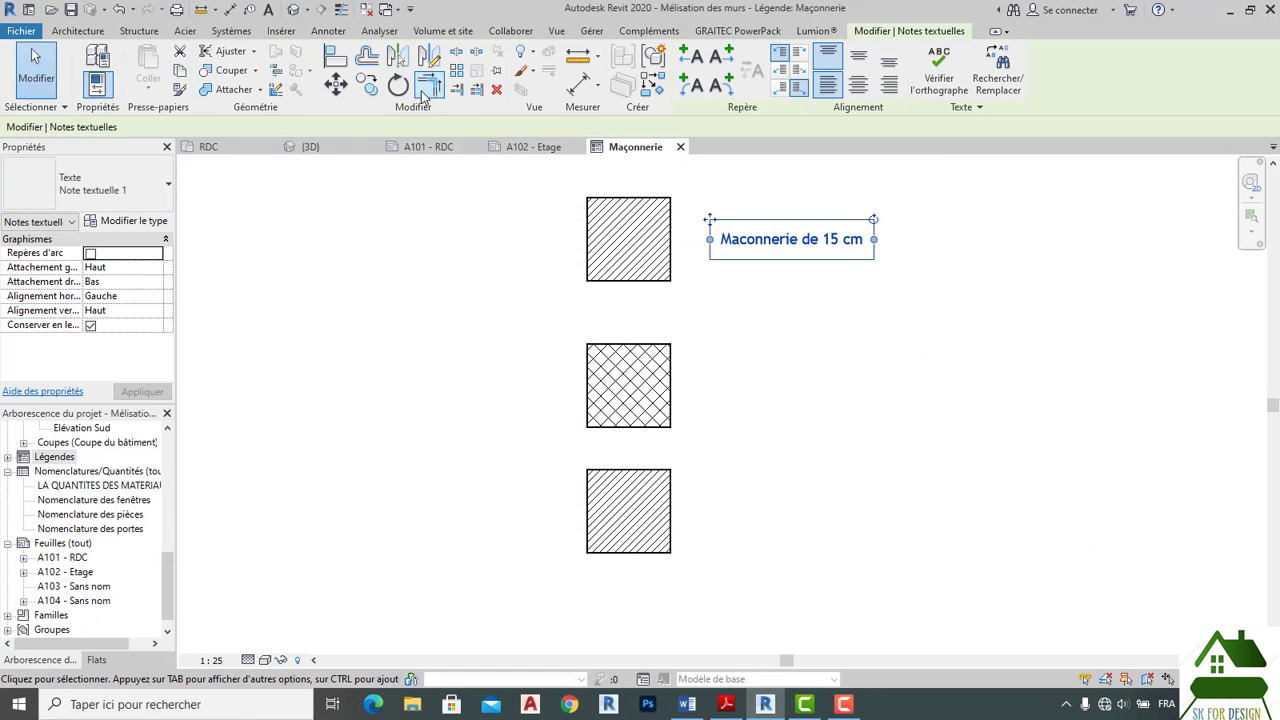
left_click(367, 85)
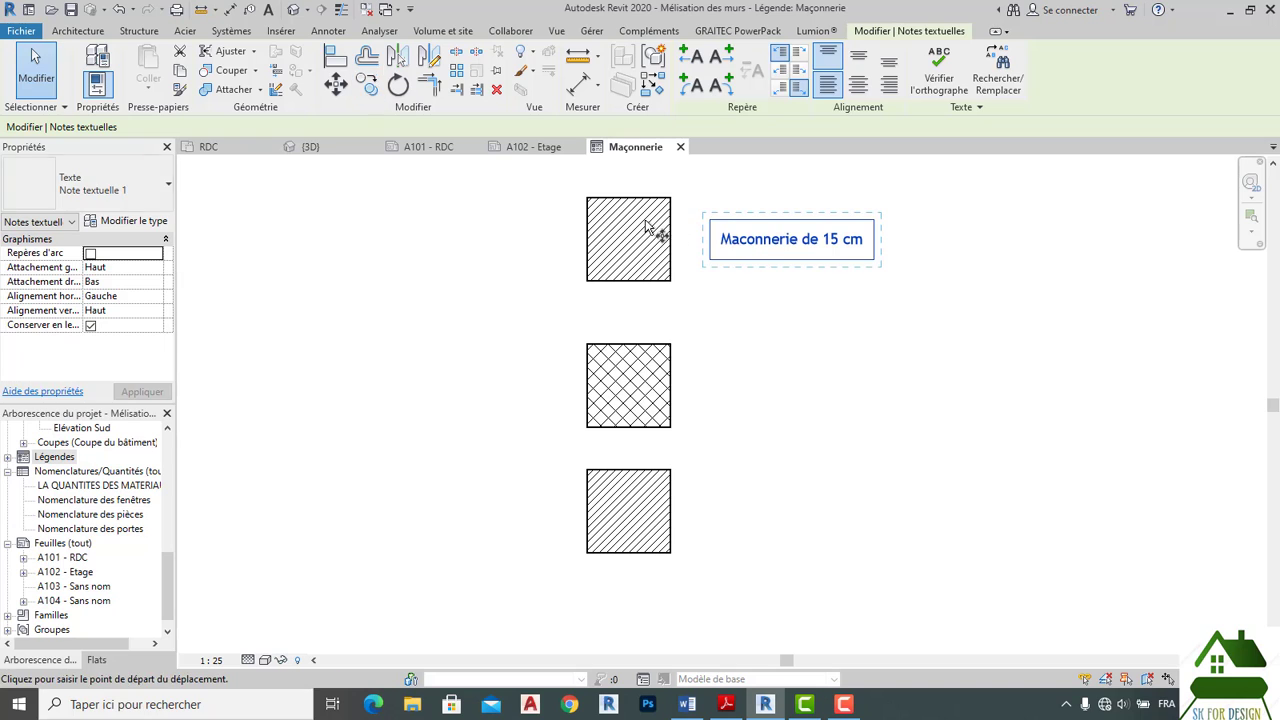
left_click(714, 232)
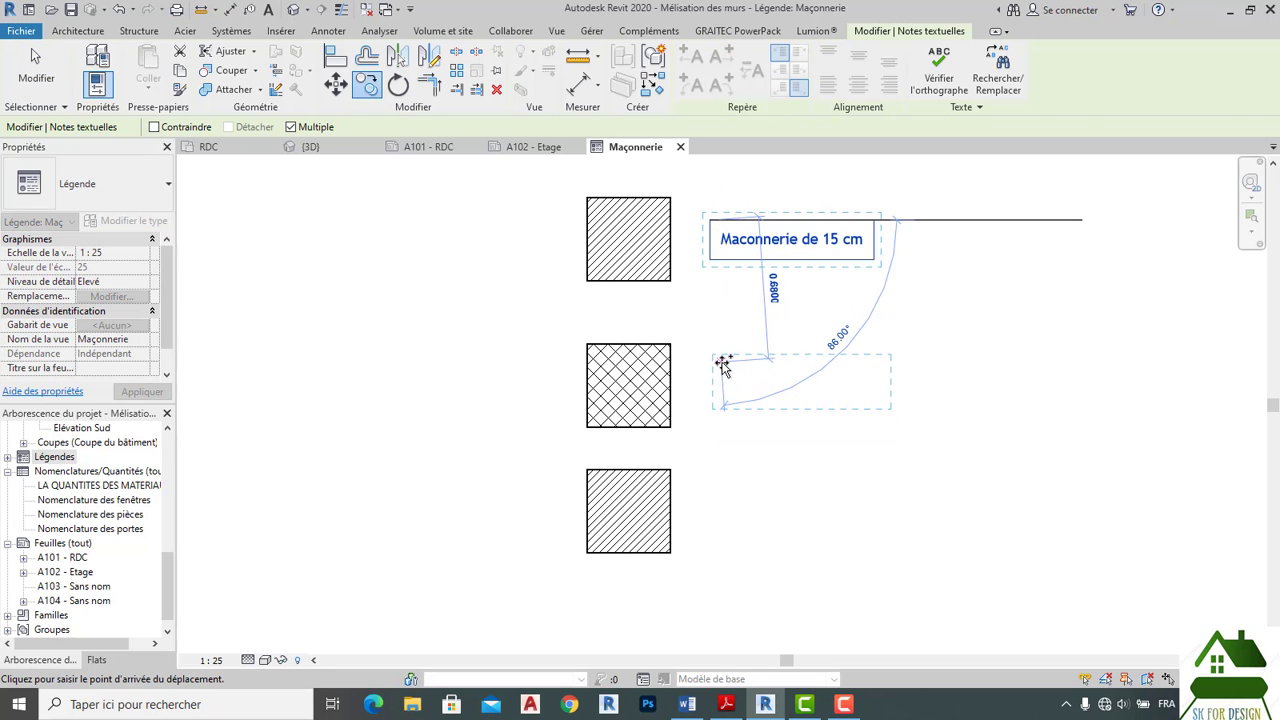
left_click(724, 372)
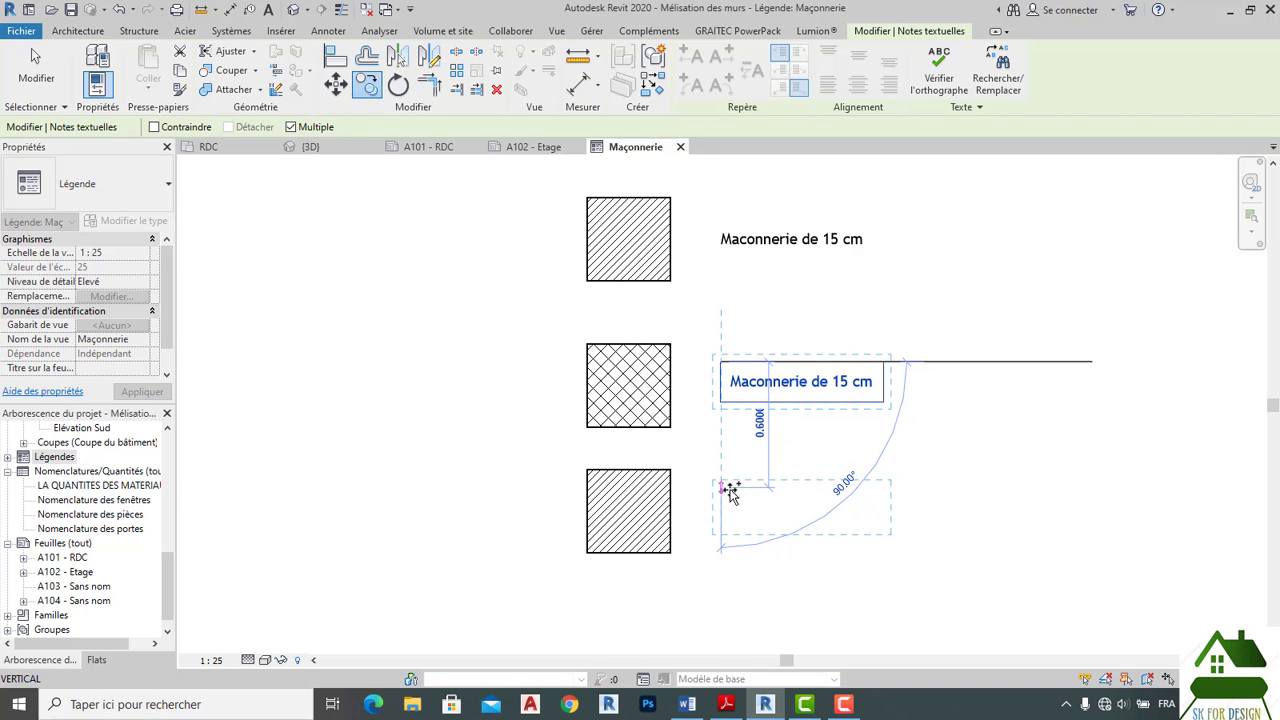
left_click(729, 492)
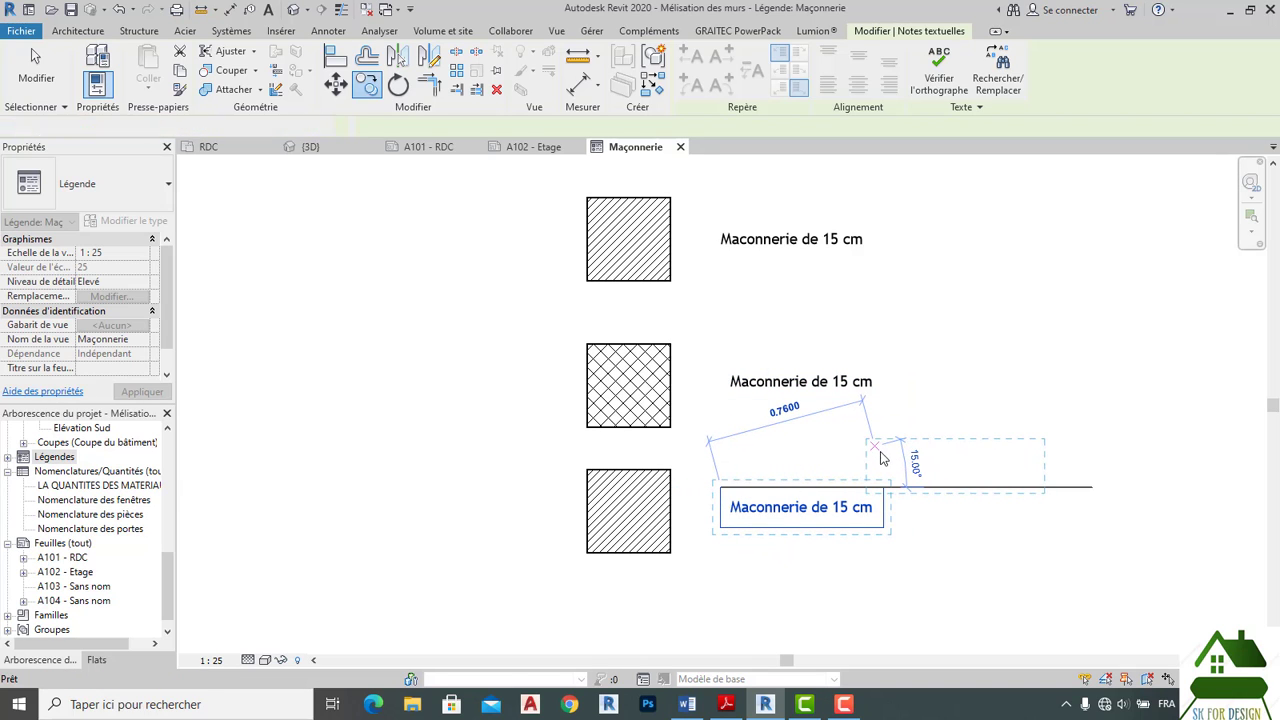
key("Escape")
key("Escape")
Change the text of the note beside the crosshatched middle swatch to "Maconnerie de 10 cm".
scroll(700, 250, "up", 1)
scroll(755, 242, "up", 1)
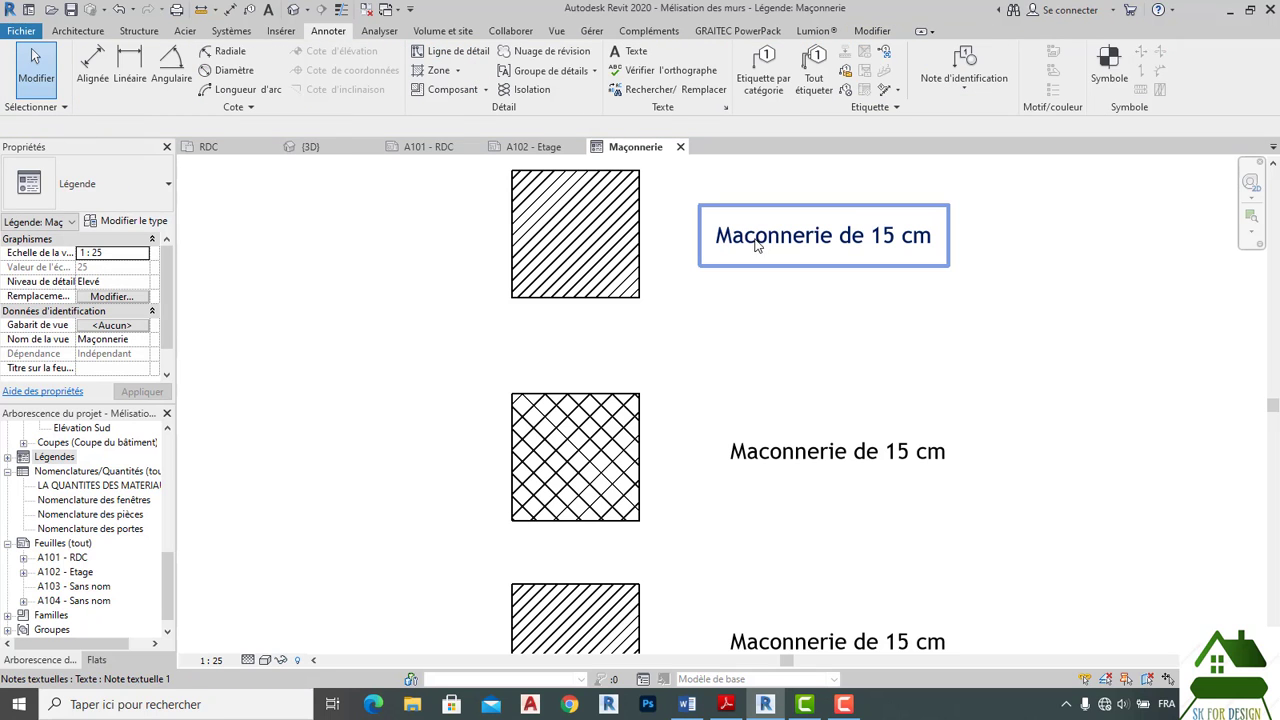
left_click(756, 241)
scroll(810, 427, "down", 1)
key("Escape")
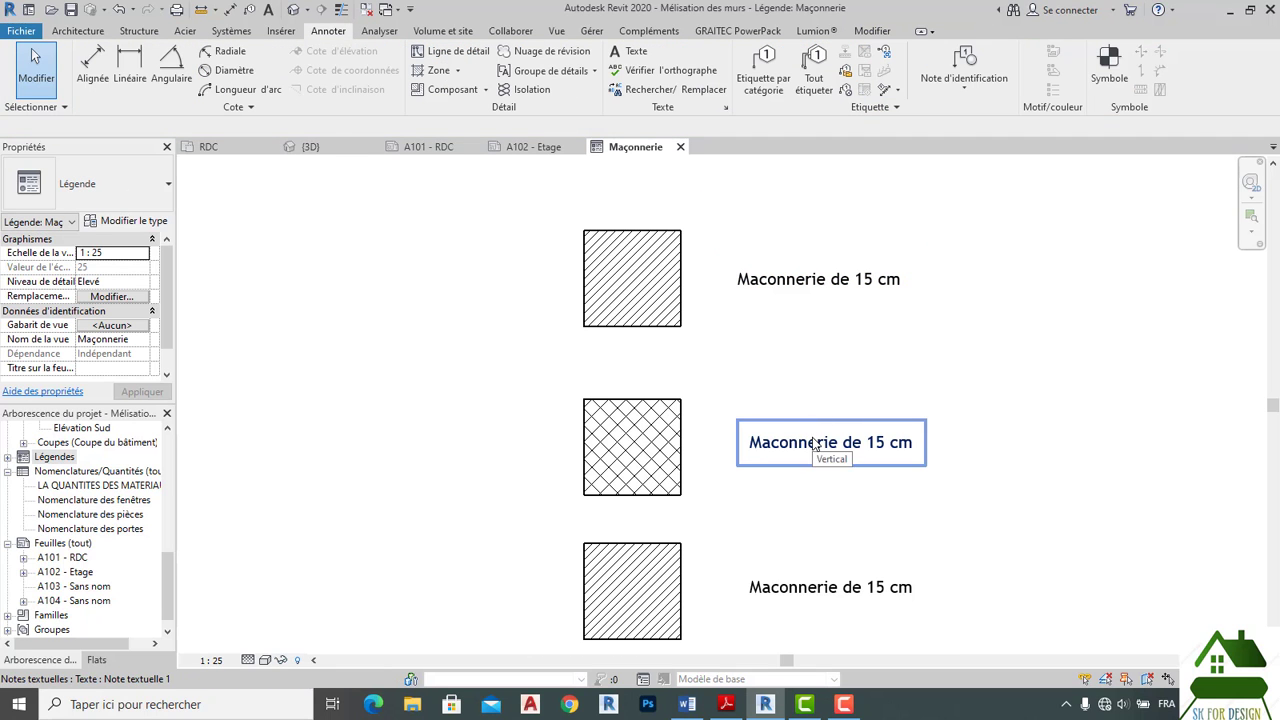
double_click(815, 441)
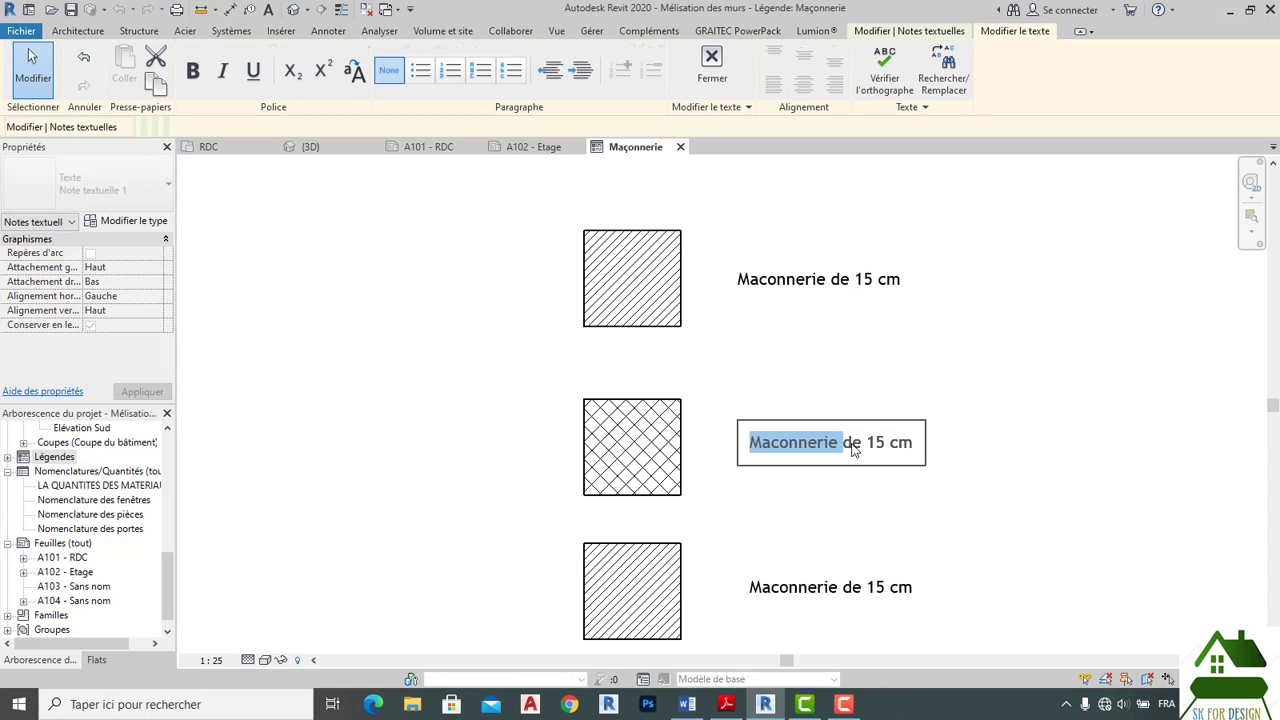
left_click(843, 445)
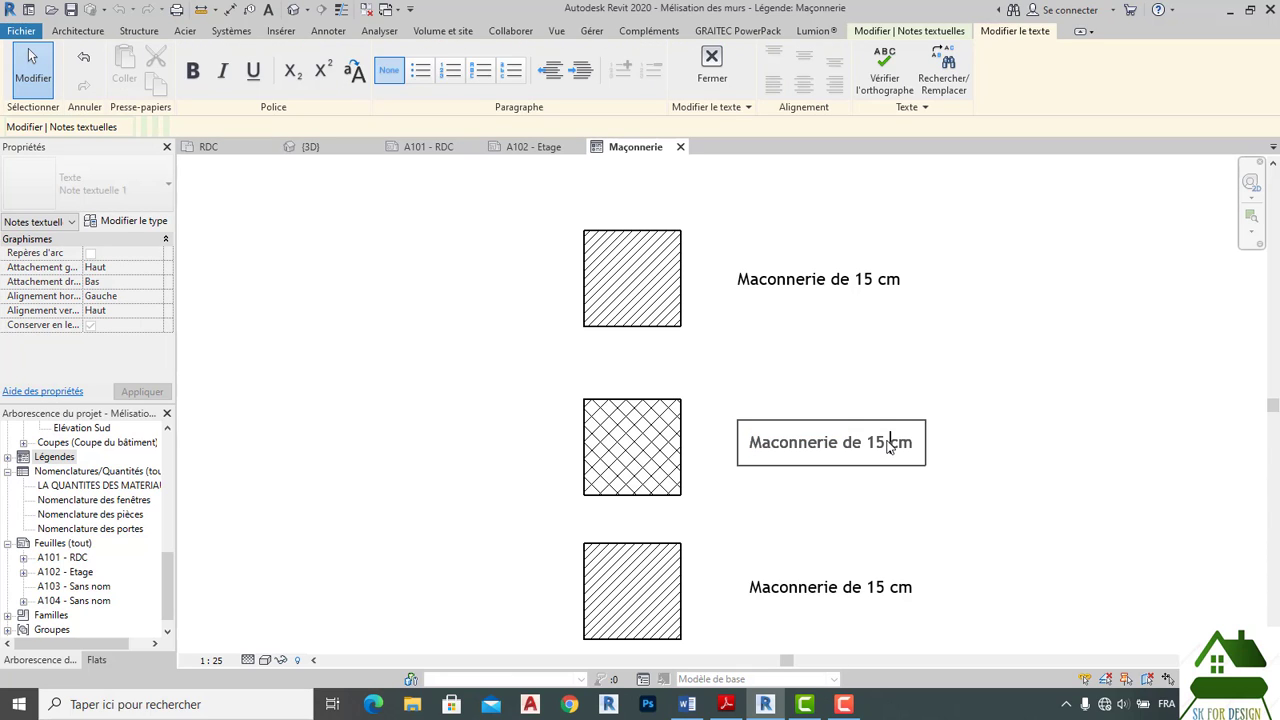
key("BackSpace")
key("BackSpace")
type("0")
left_click(970, 472)
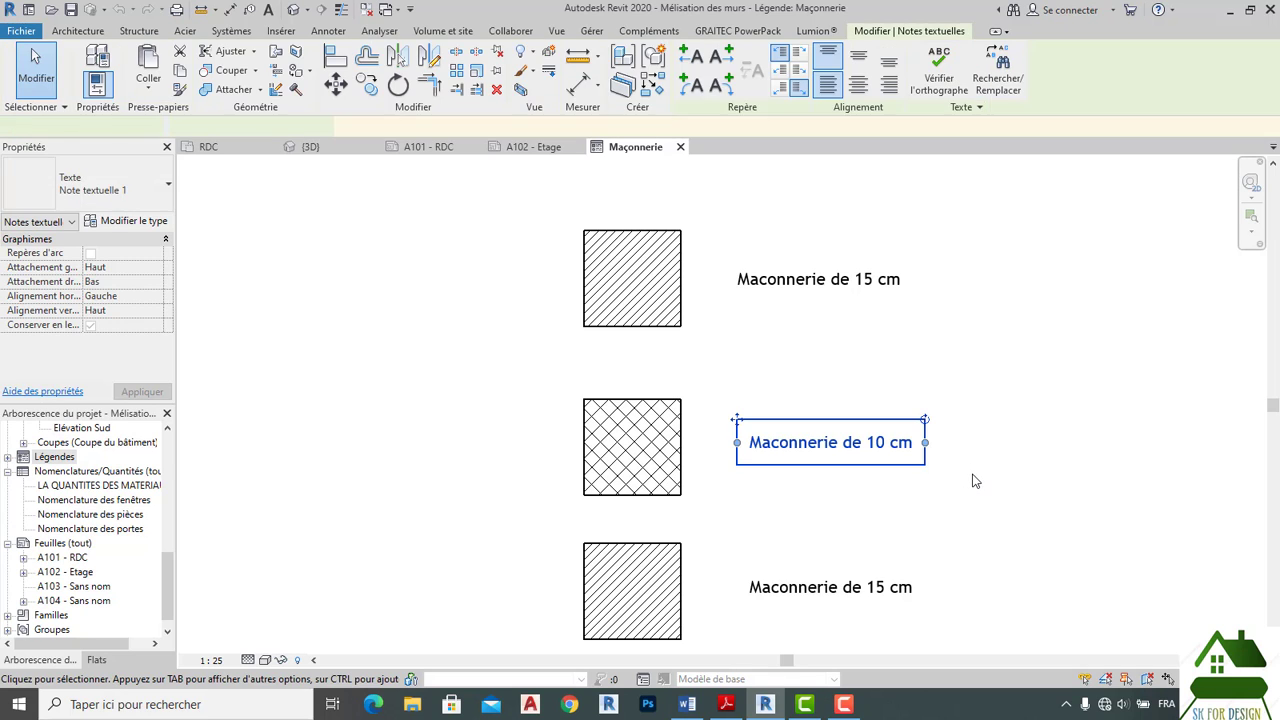
left_click(931, 510)
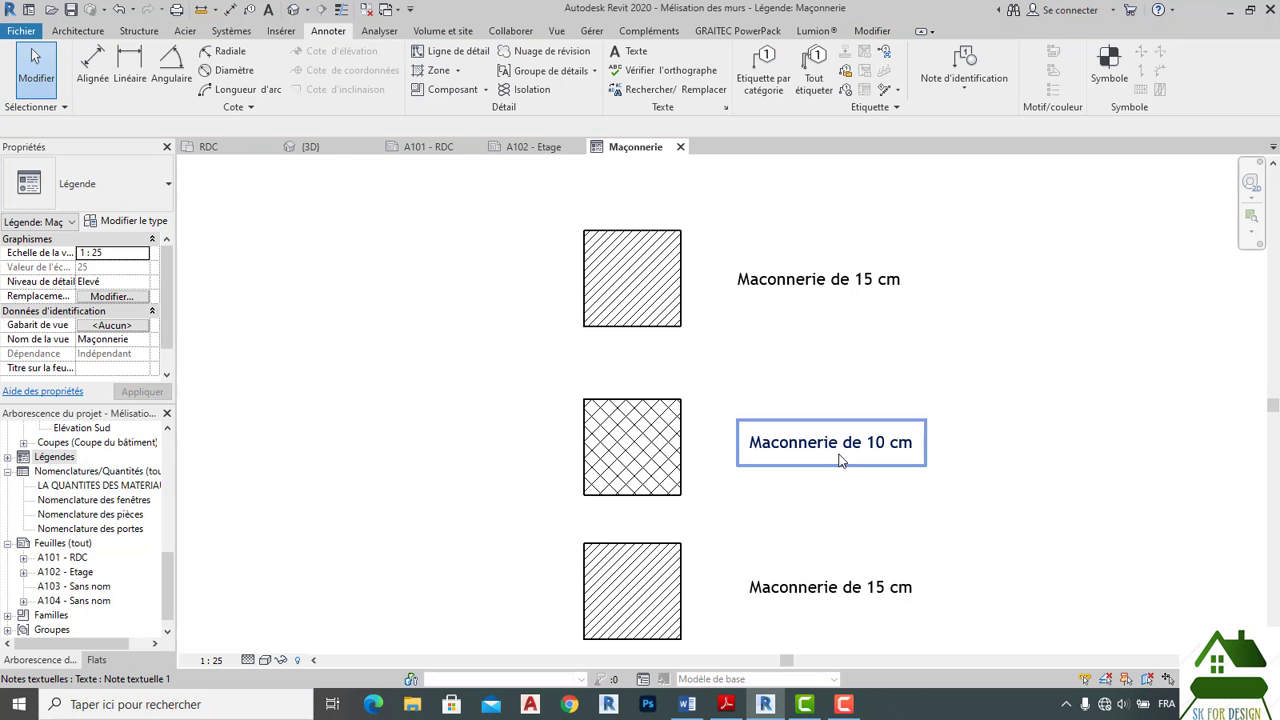
Change the text type of the note beside the first swatch to "Note textuelle 2.5 mm".
left_click(728, 268)
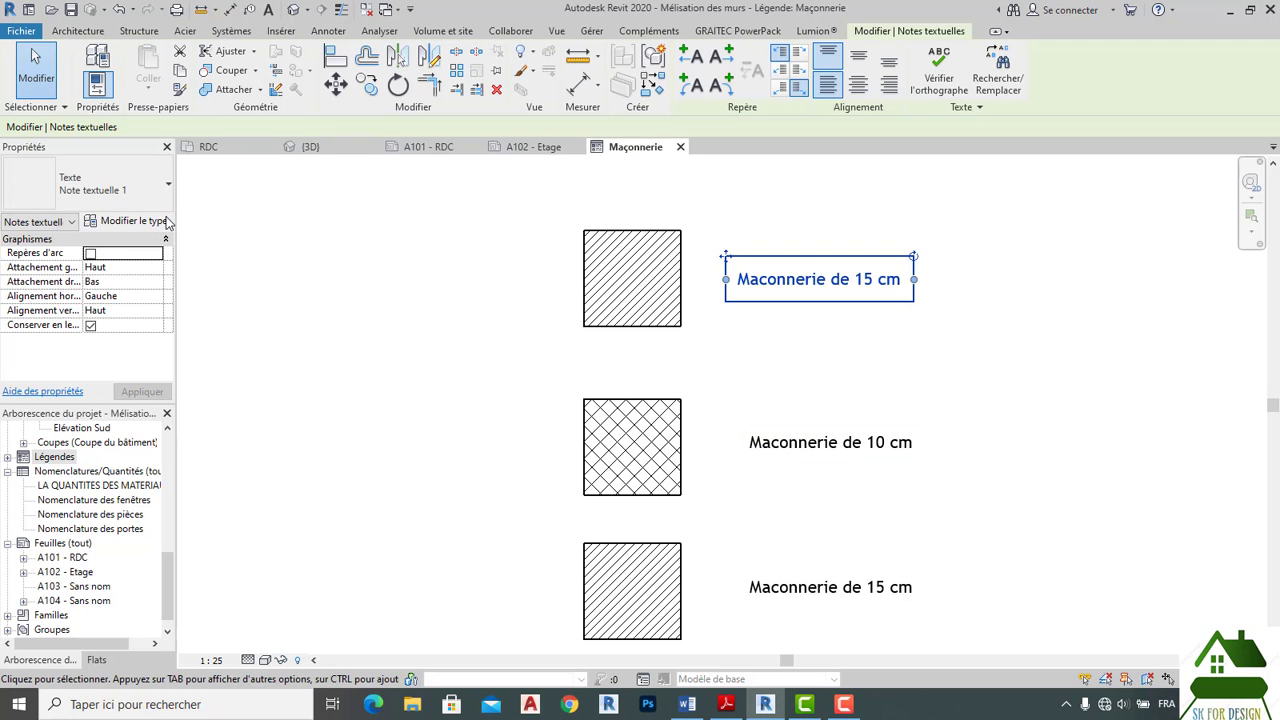
left_click(141, 198)
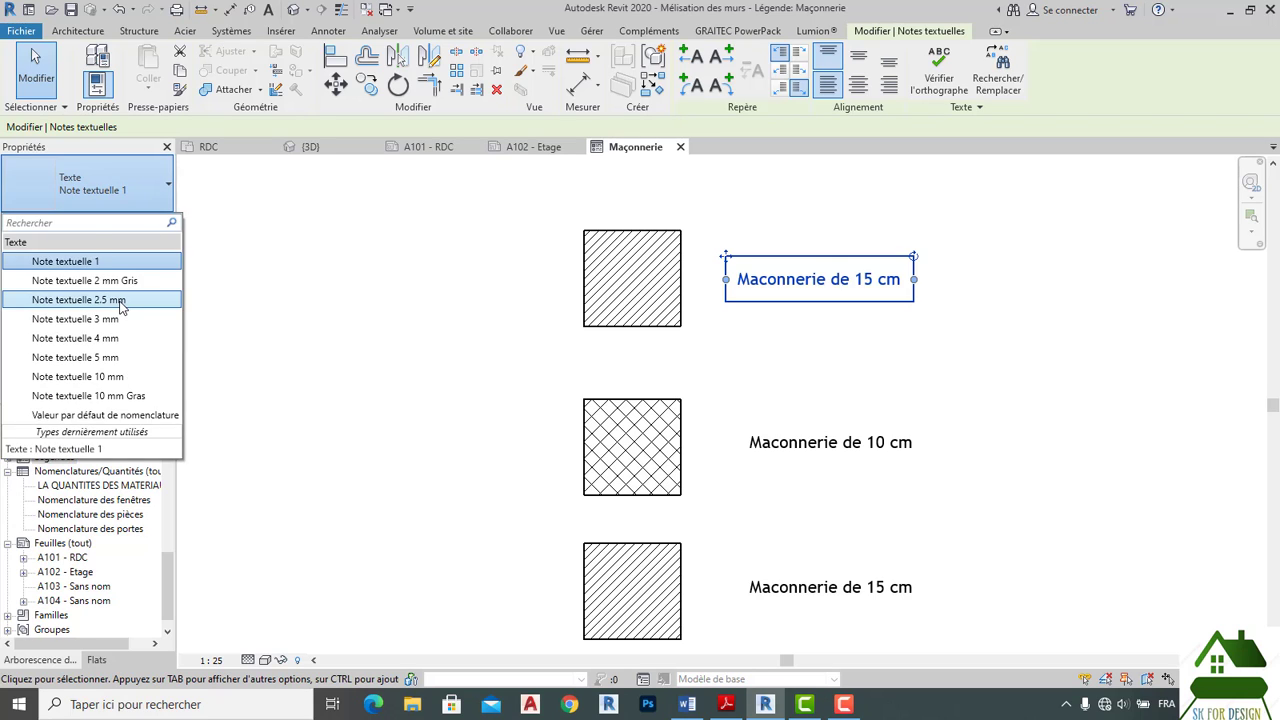
left_click(155, 299)
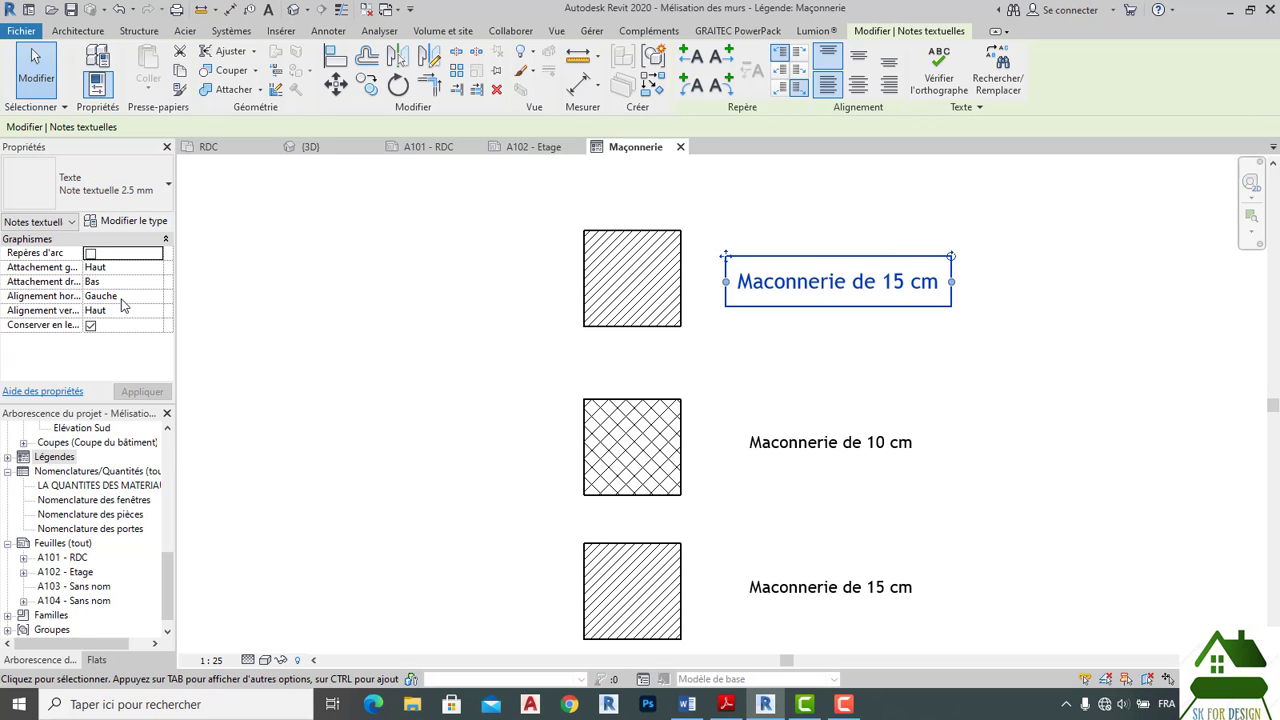
Change the notes beside the second and third swatches to the "Note textuelle 2.5 mm" type.
left_click(805, 432)
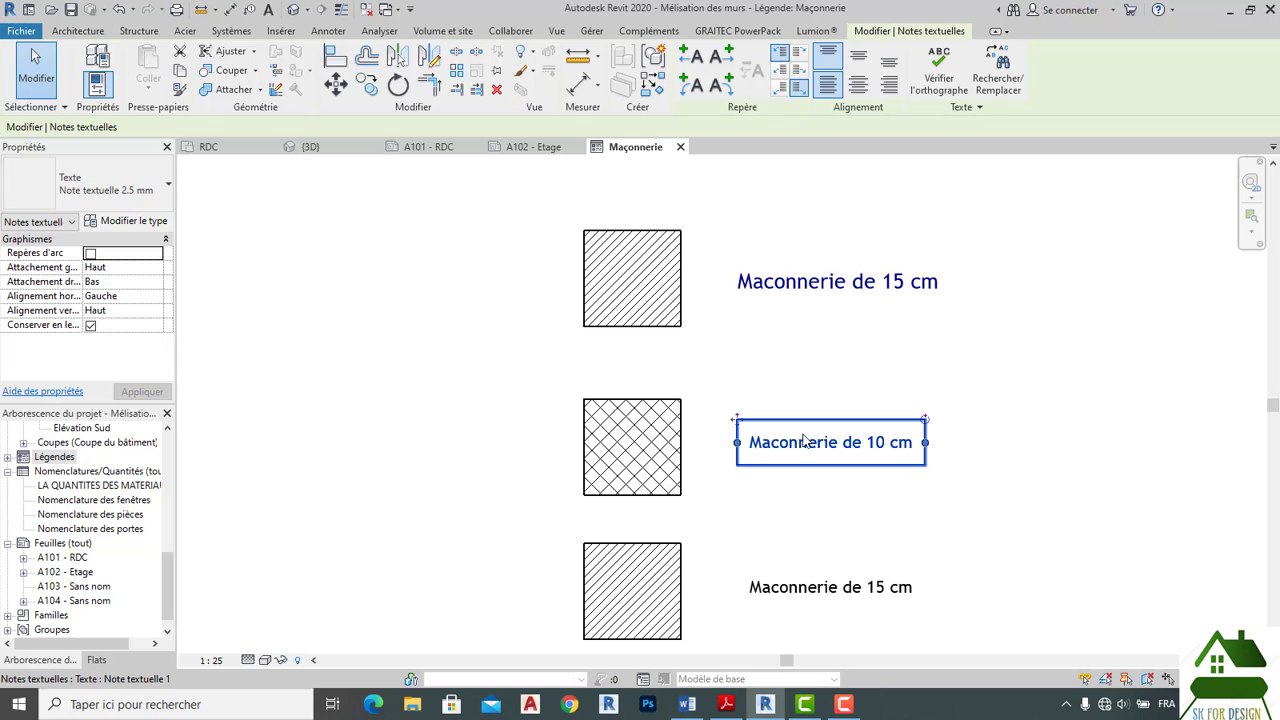
left_click(818, 589)
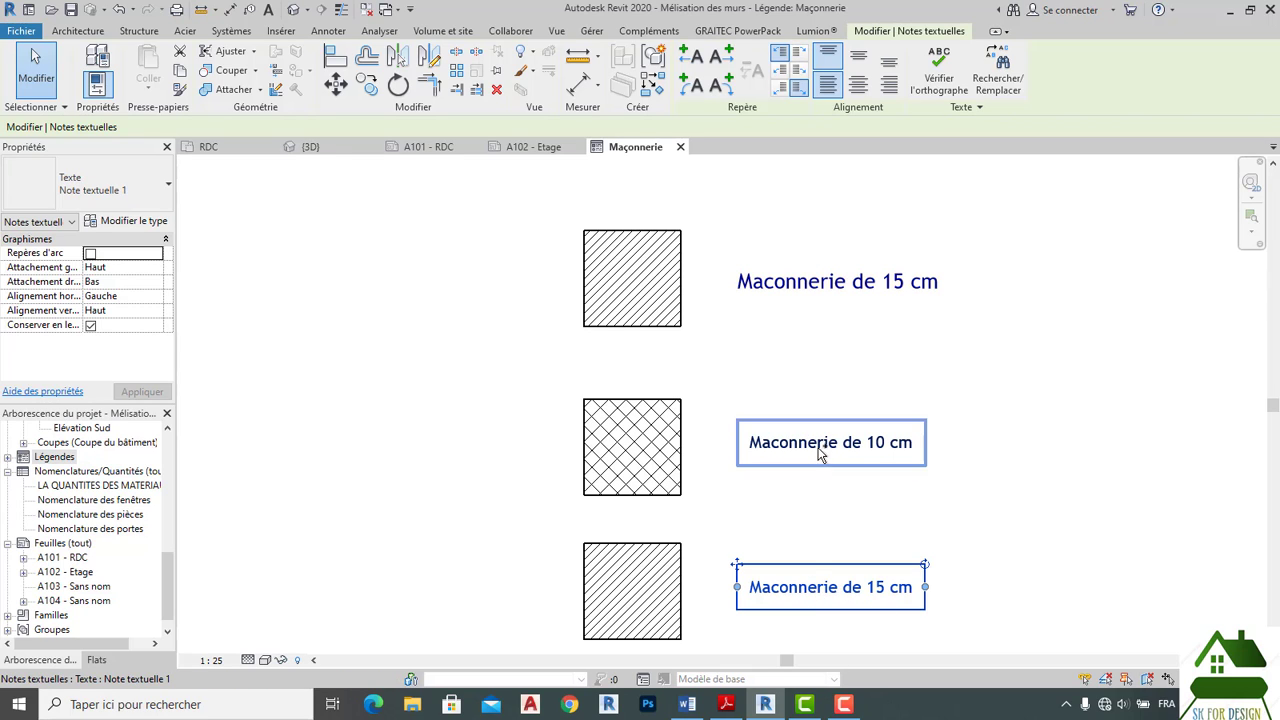
left_click(820, 280, "ctrl")
left_click(155, 183)
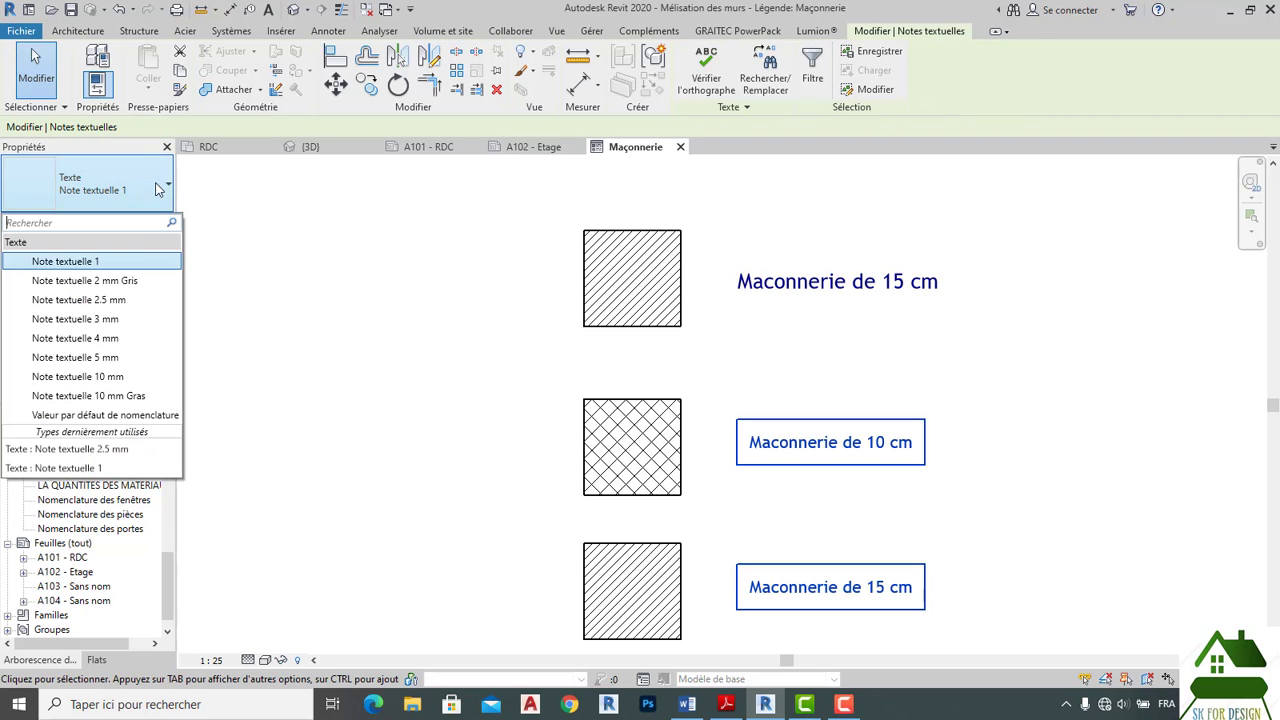
left_click(80, 300)
left_click(500, 338)
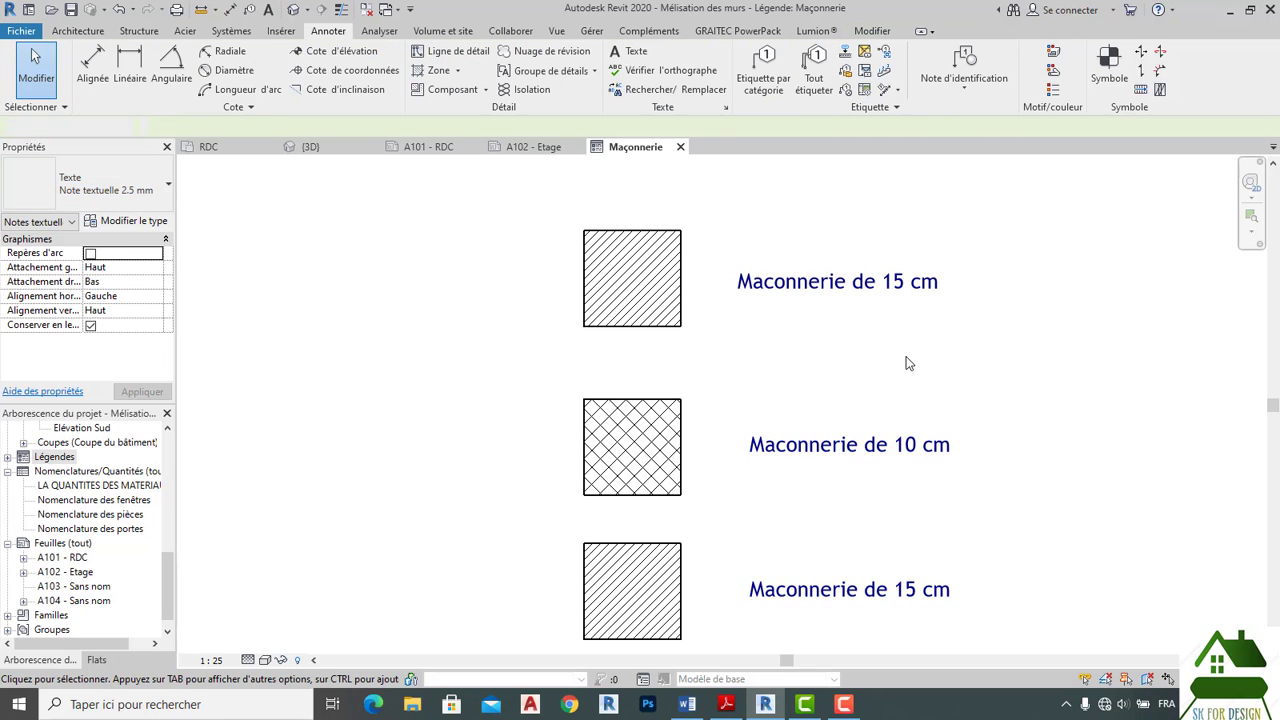
Select all three legend notes and duplicate their text type under the name "la légende".
left_click(847, 281)
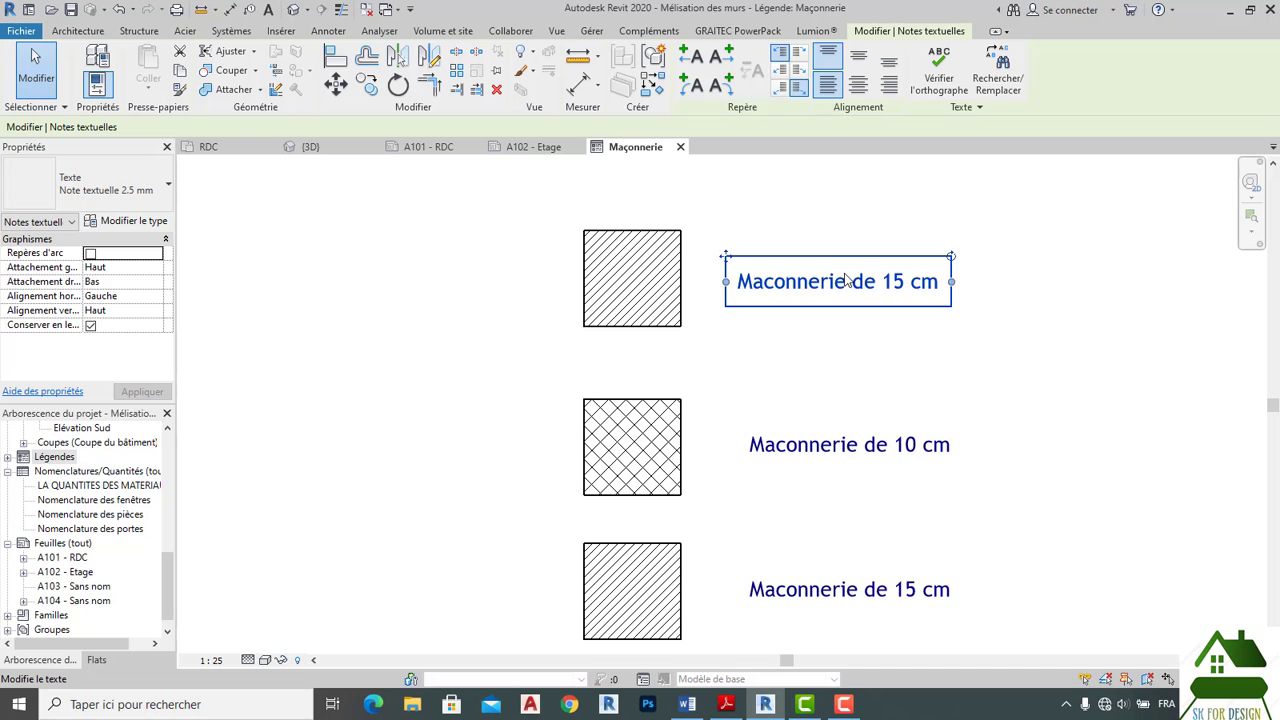
left_click(850, 444, "ctrl")
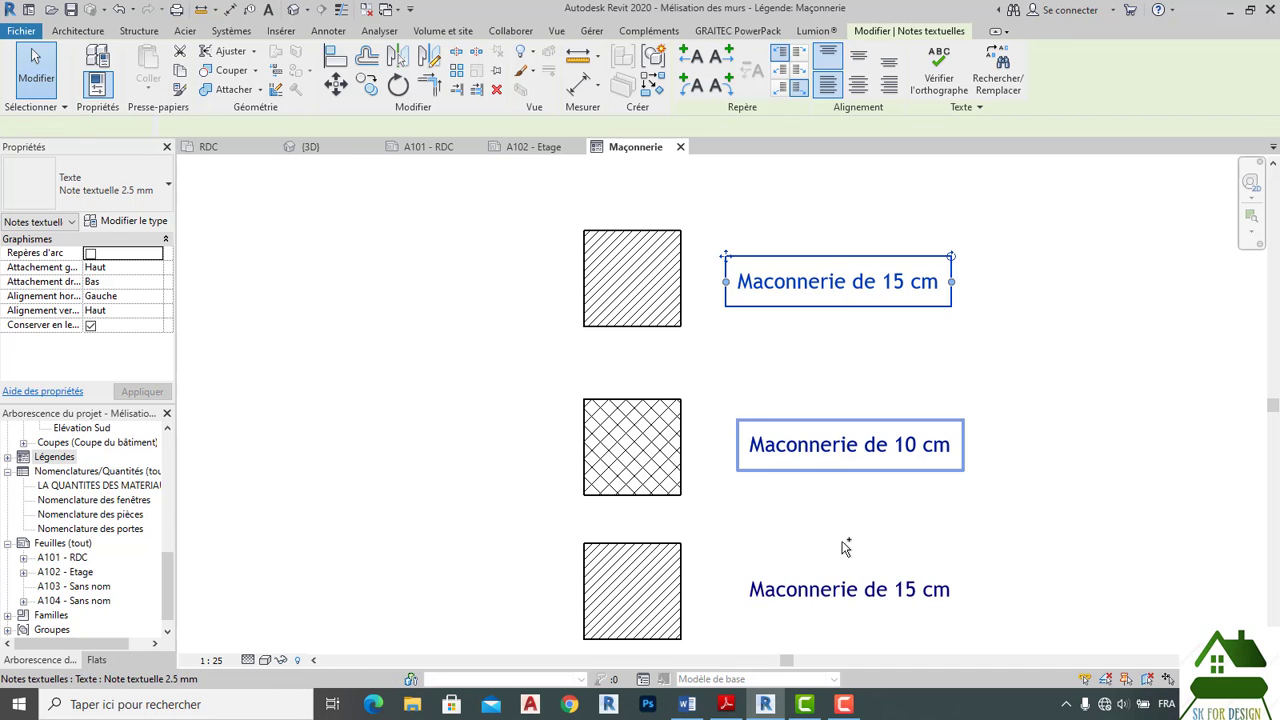
left_click(847, 600, "ctrl")
left_click(97, 58)
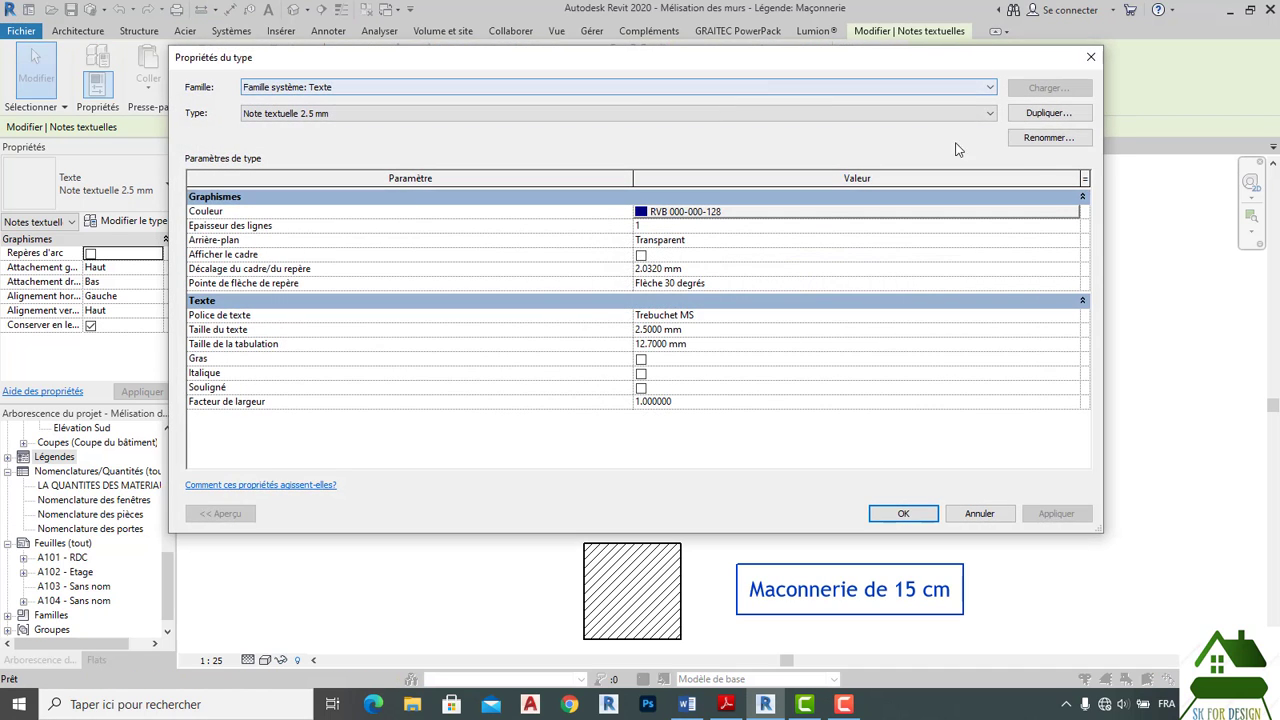
left_click(1048, 112)
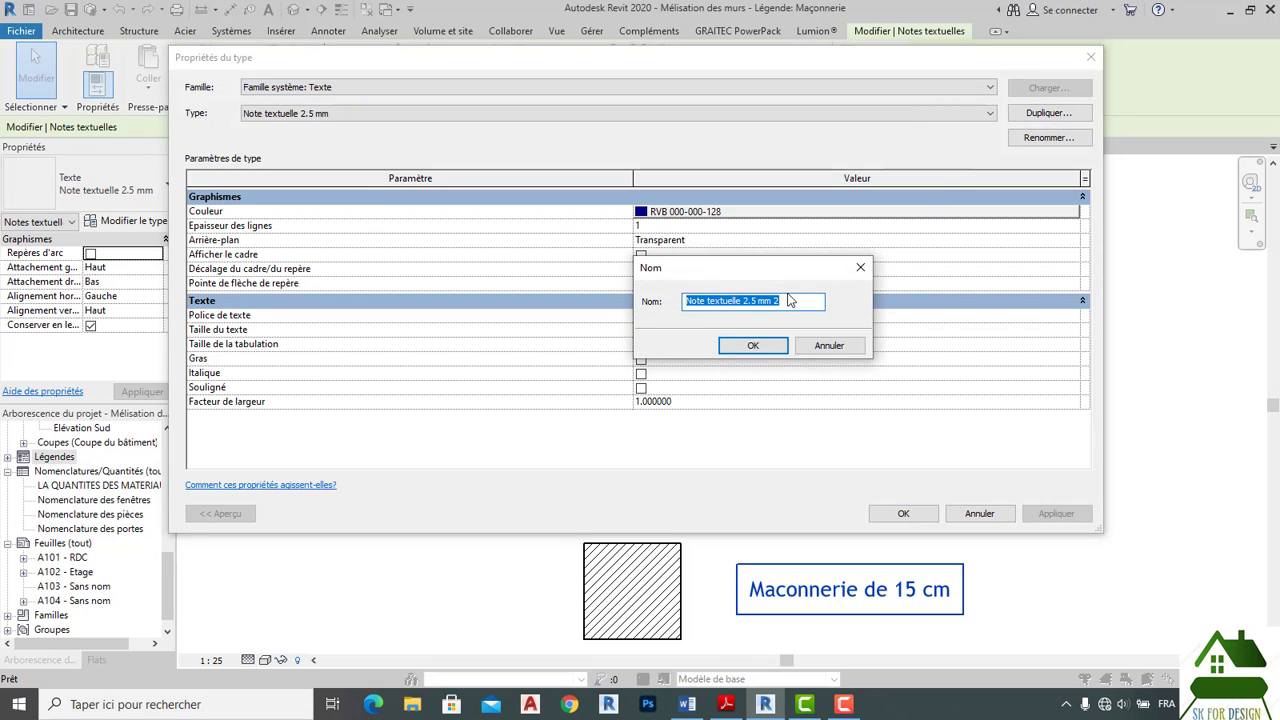
key("BackSpace")
type("la légende")
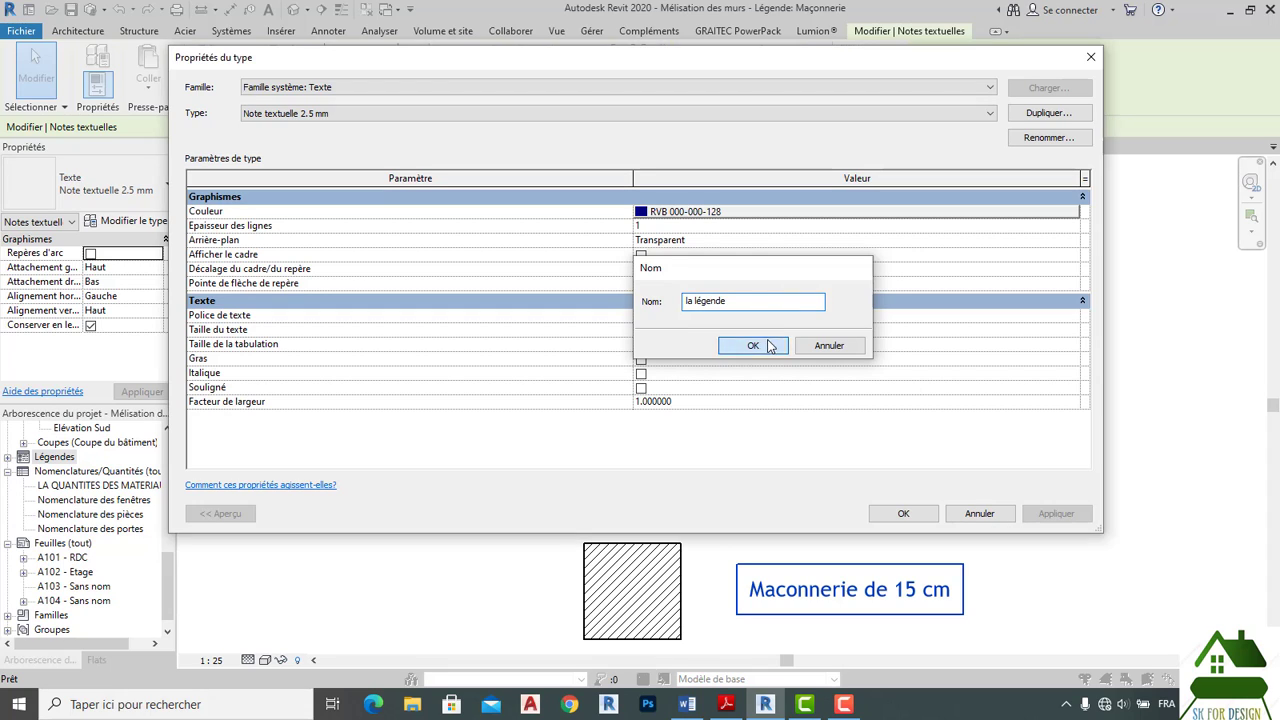
left_click(753, 345)
Set the "la légende" text type to red (Rouge) with the Times New Roman font and apply it to the selected notes.
left_click(780, 212)
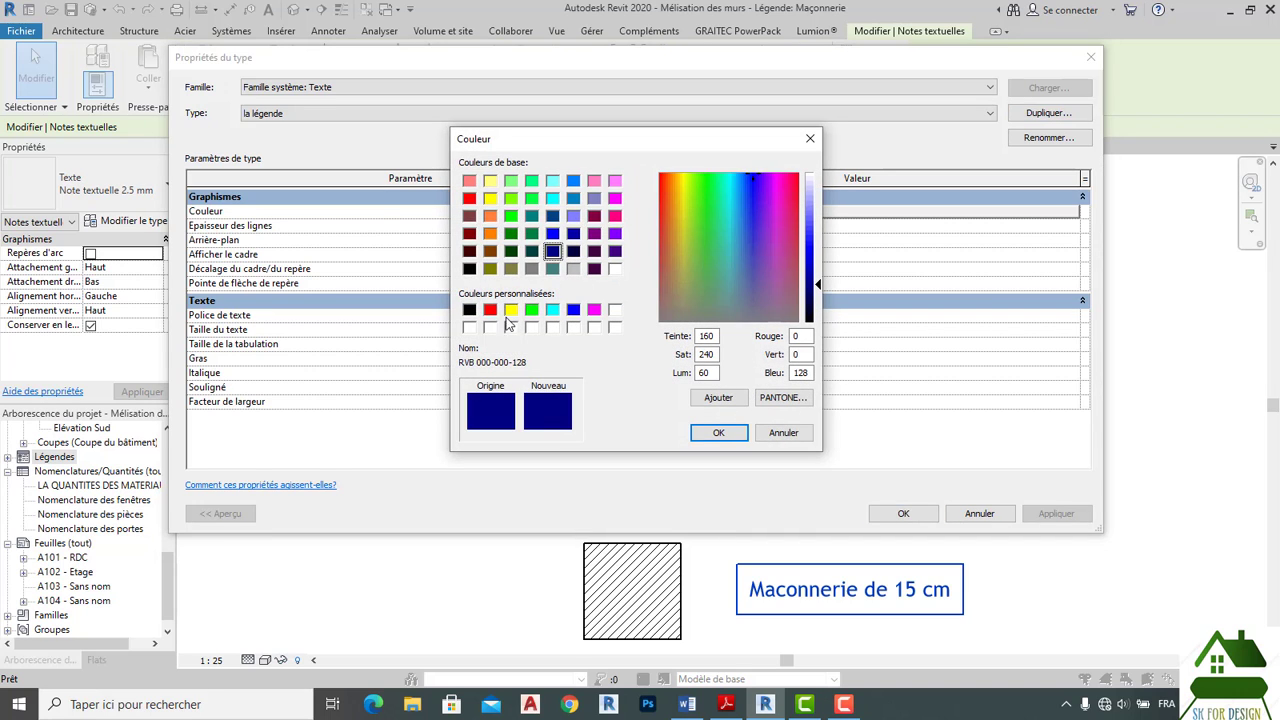
left_click(490, 310)
left_click(718, 432)
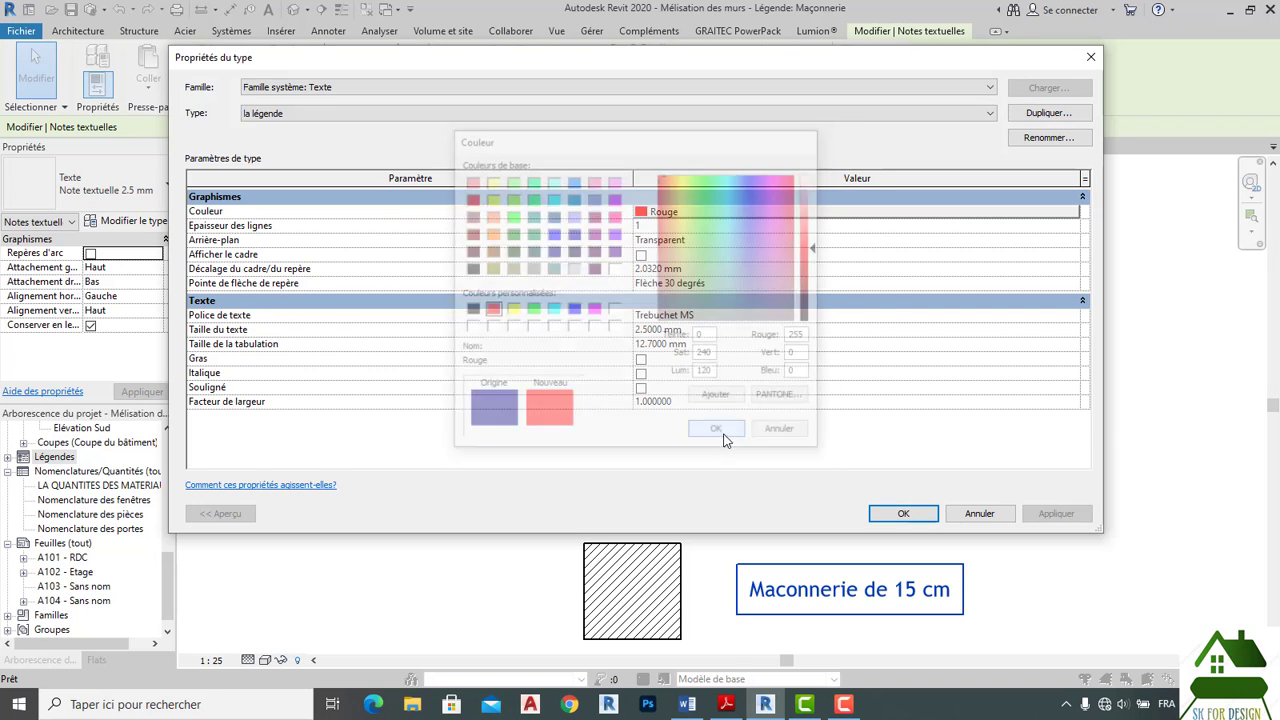
left_click(1072, 316)
left_click(720, 330)
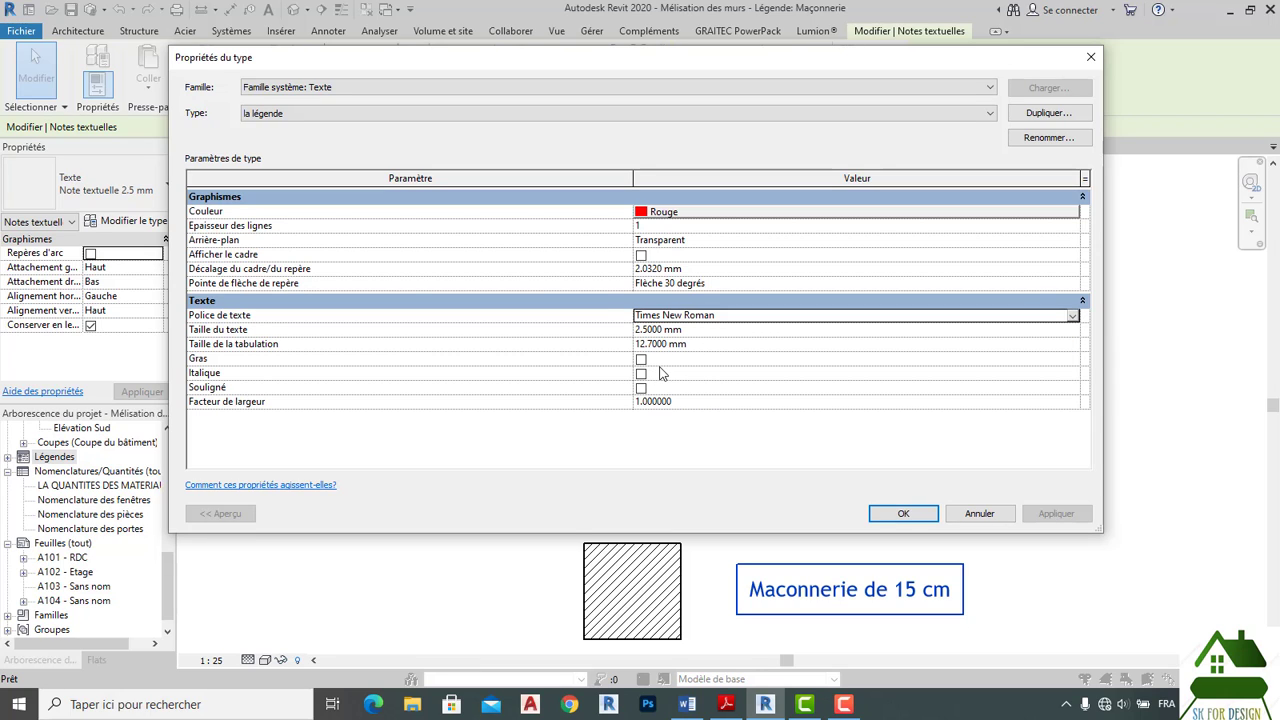
left_click(894, 518)
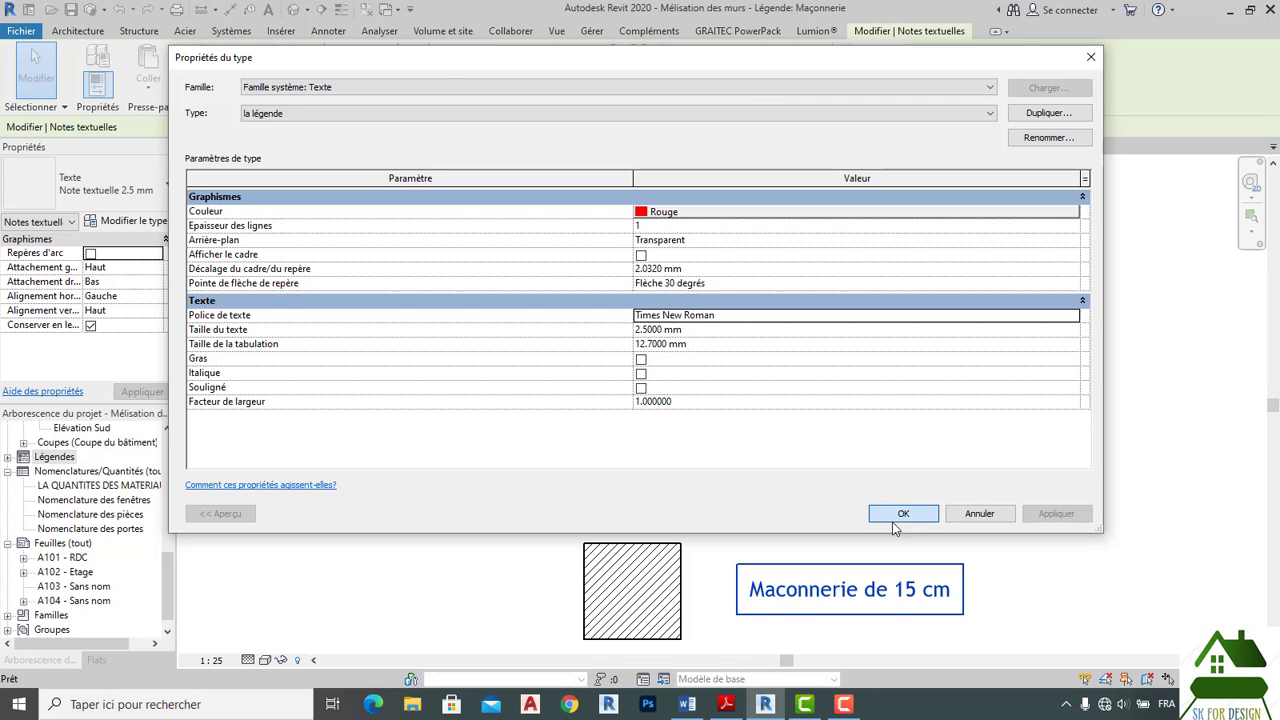
left_click(1023, 531)
Move the three legend notes closer to the right edges of their hatched swatches.
scroll(1030, 515, "down", 2)
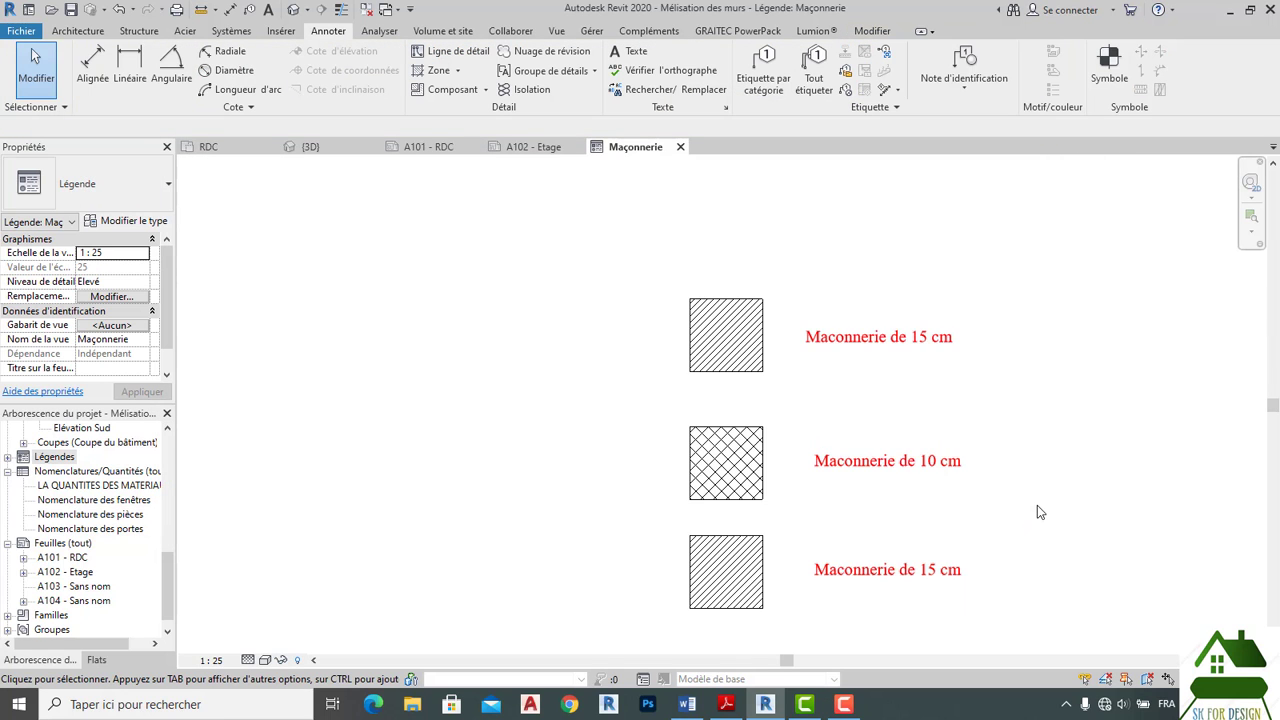
middle_click_drag(1037, 512, 987, 480)
left_click(797, 306)
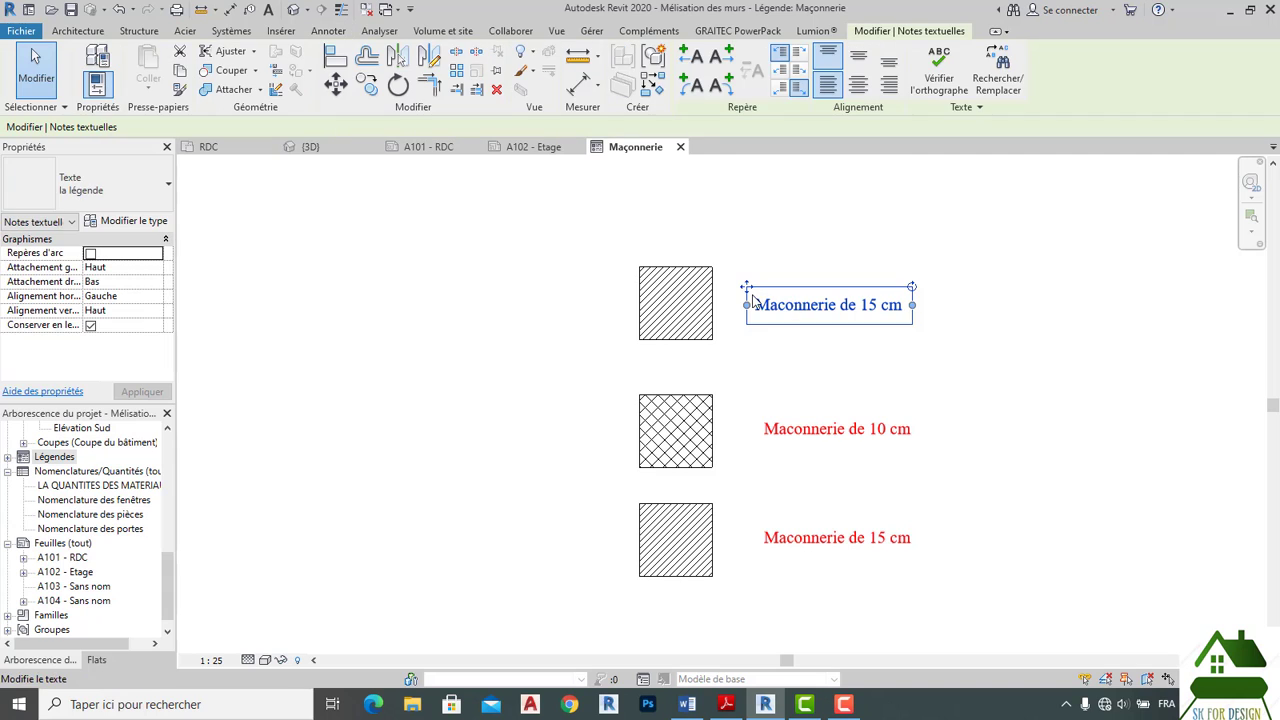
left_click_drag(745, 286, 719, 286)
left_click(799, 371)
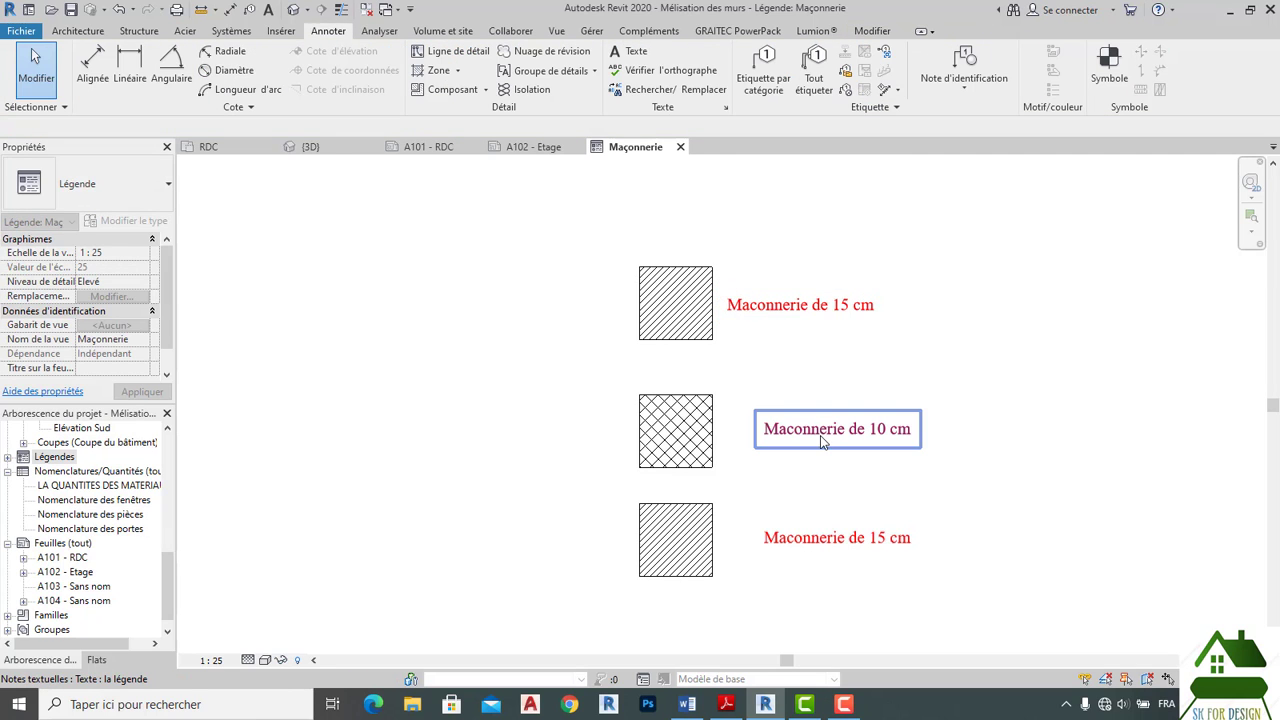
left_click(757, 424)
left_click_drag(755, 409, 718, 403)
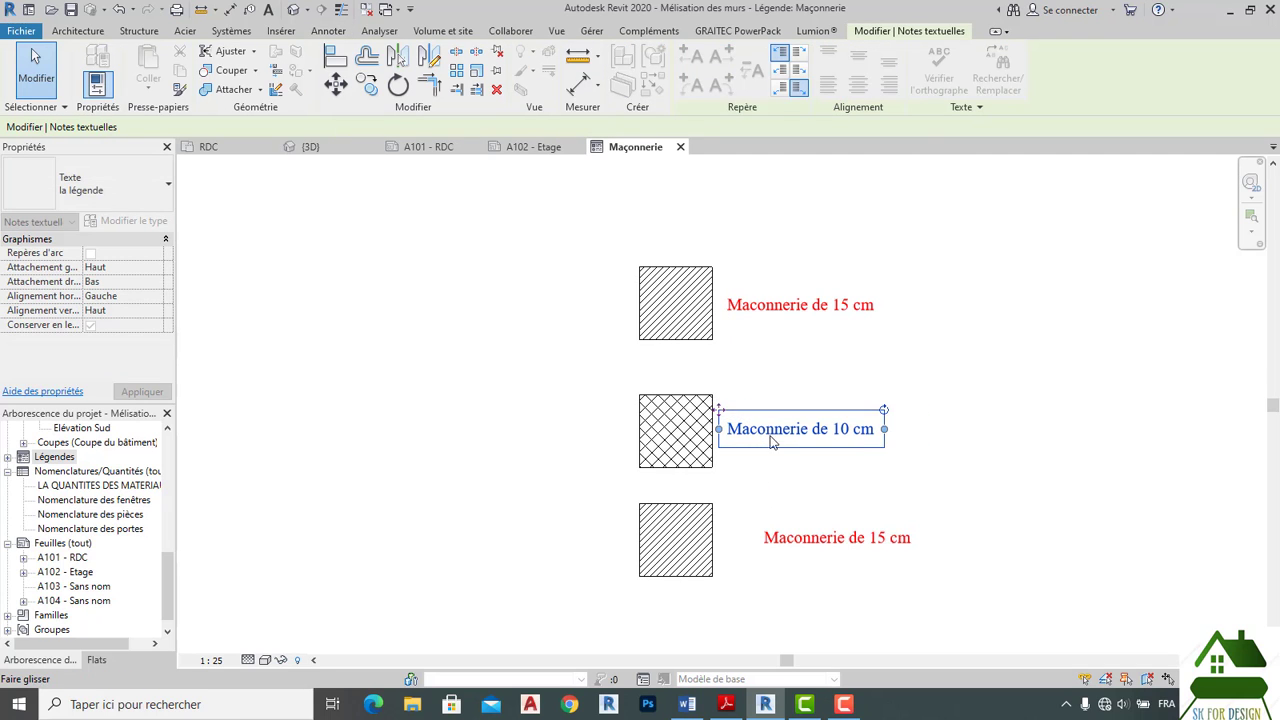
left_click(801, 488)
left_click(768, 521)
left_click_drag(755, 519, 733, 514)
left_click(849, 470)
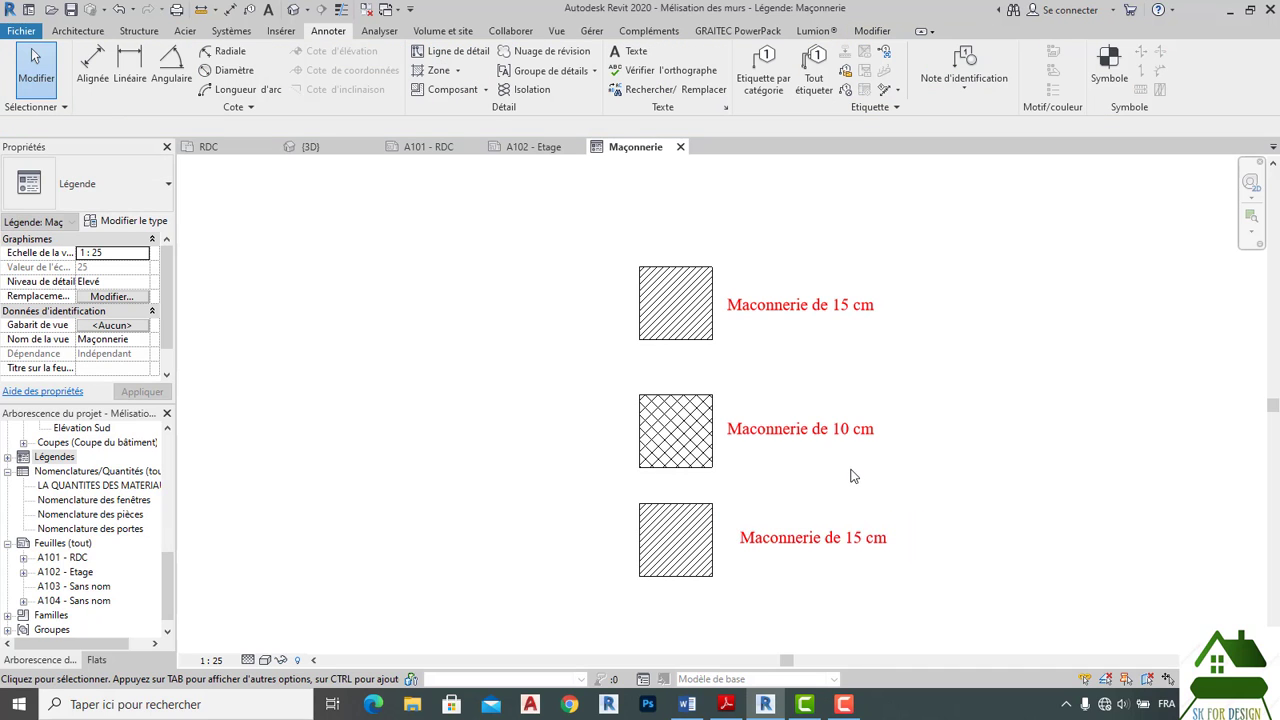
Place the Maçonnerie legend on sheet A101 - RDC, in the free space to the right of the floor plan.
scroll(849, 470, "down", 2)
middle_click_drag(906, 495, 686, 451)
scroll(680, 429, "down", 2)
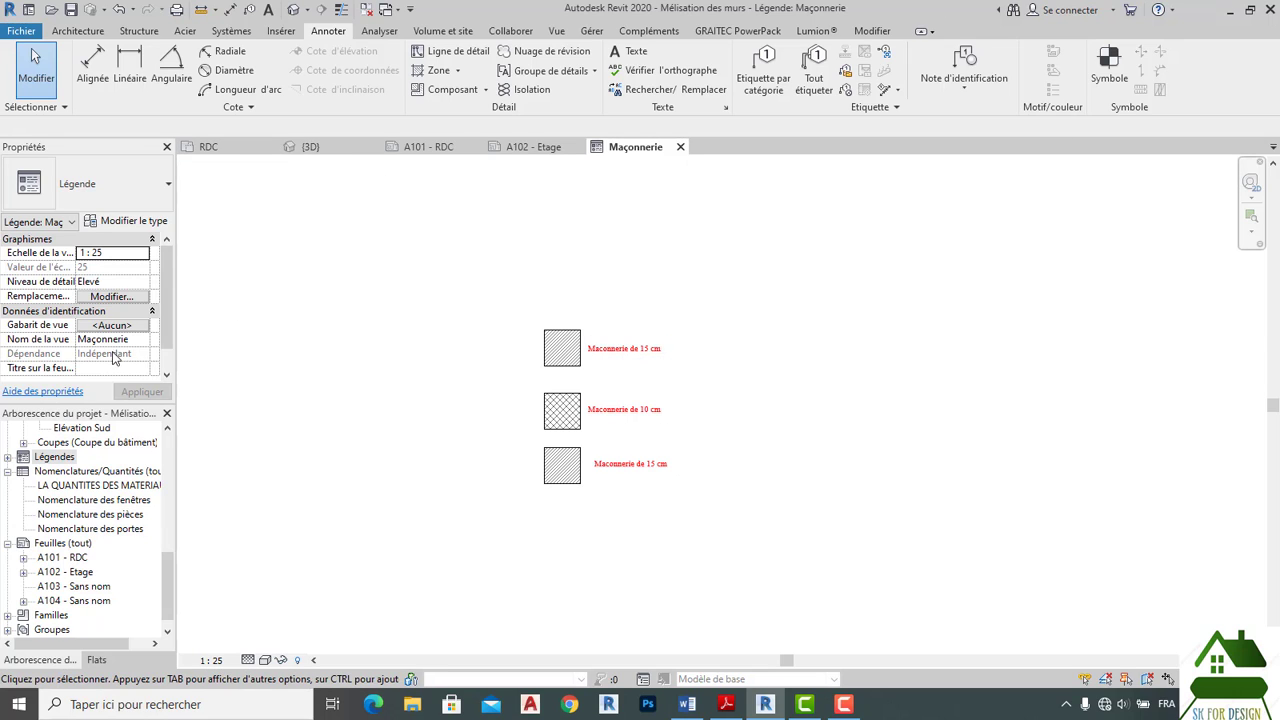
scroll(115, 358, "down", 1)
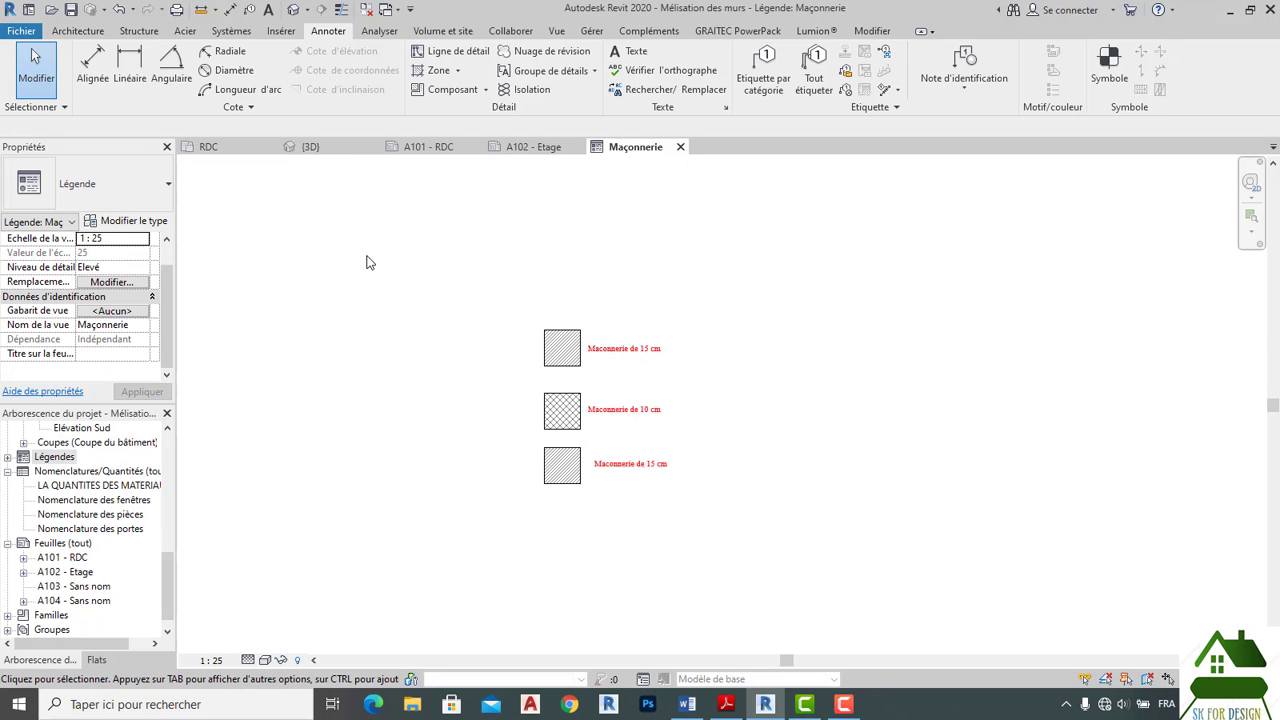
left_click(470, 148)
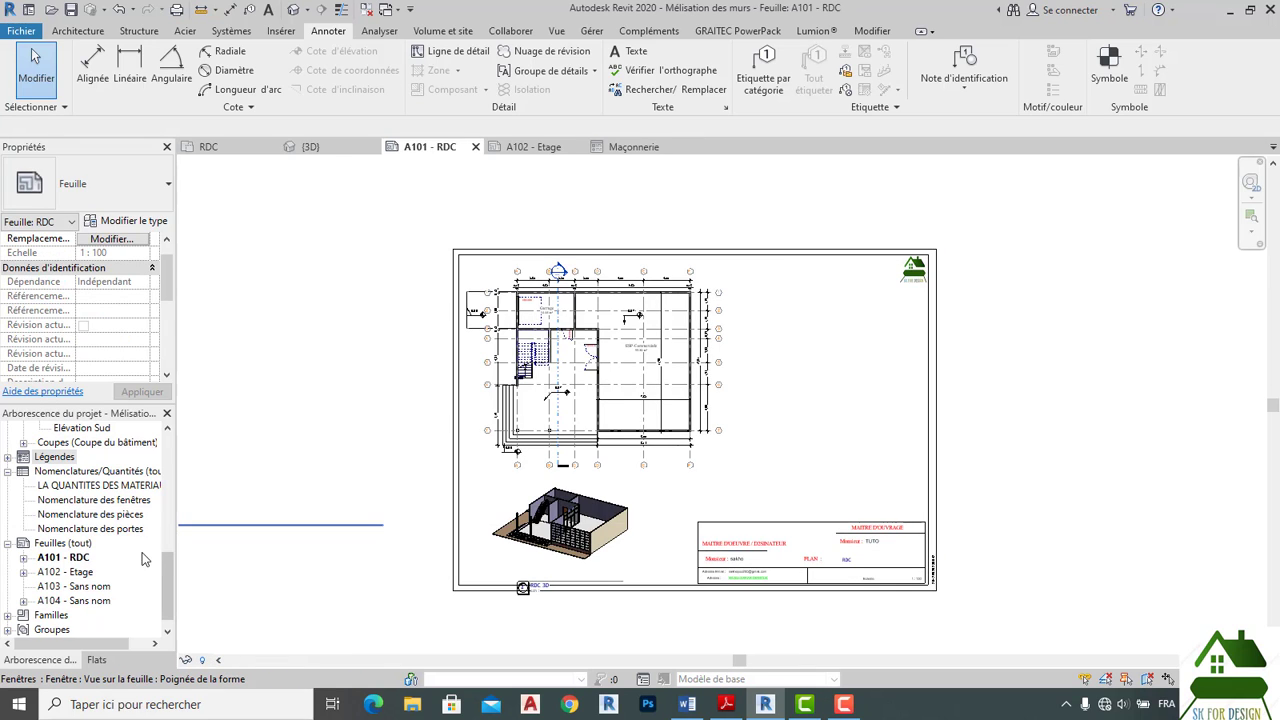
left_click(8, 457)
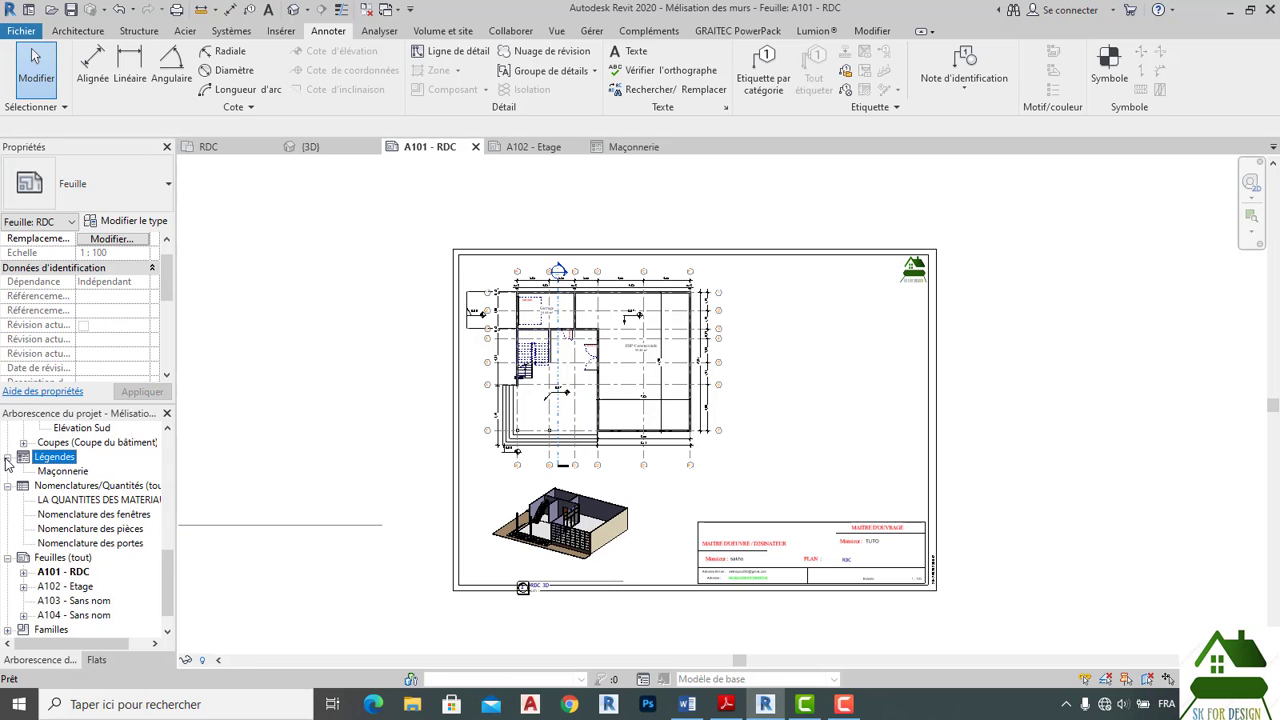
double_click(64, 471)
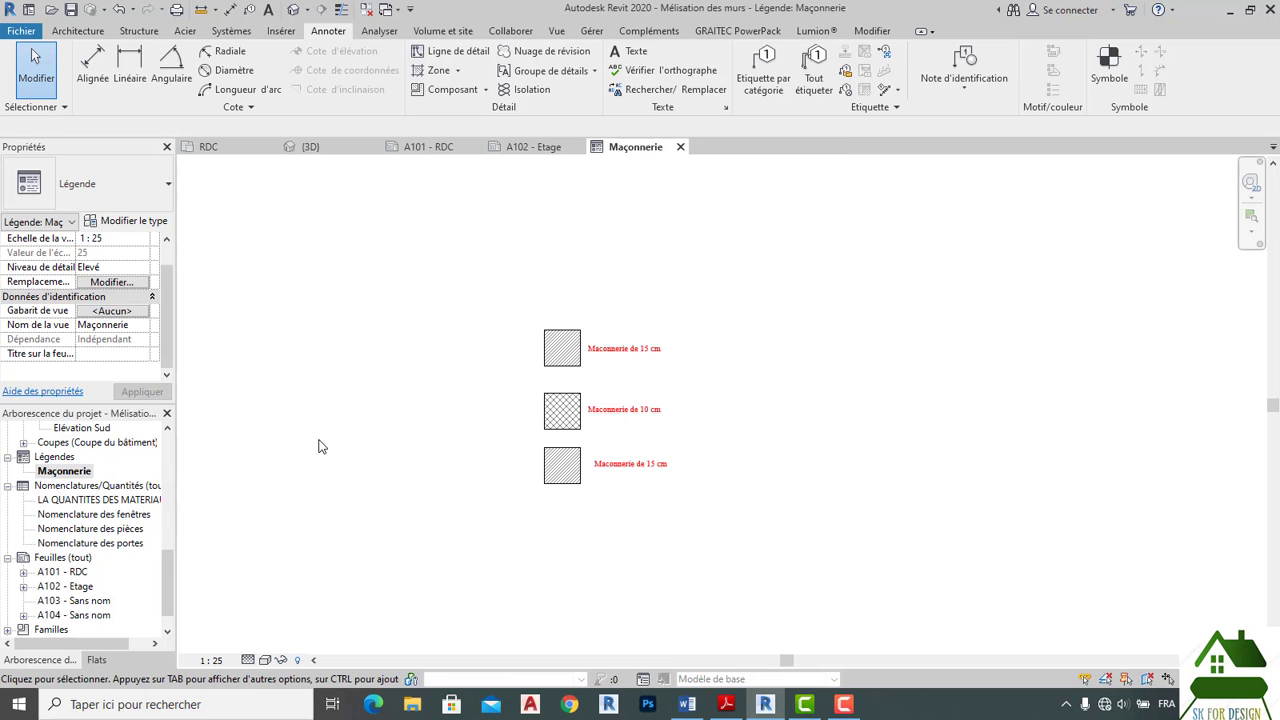
left_click(440, 148)
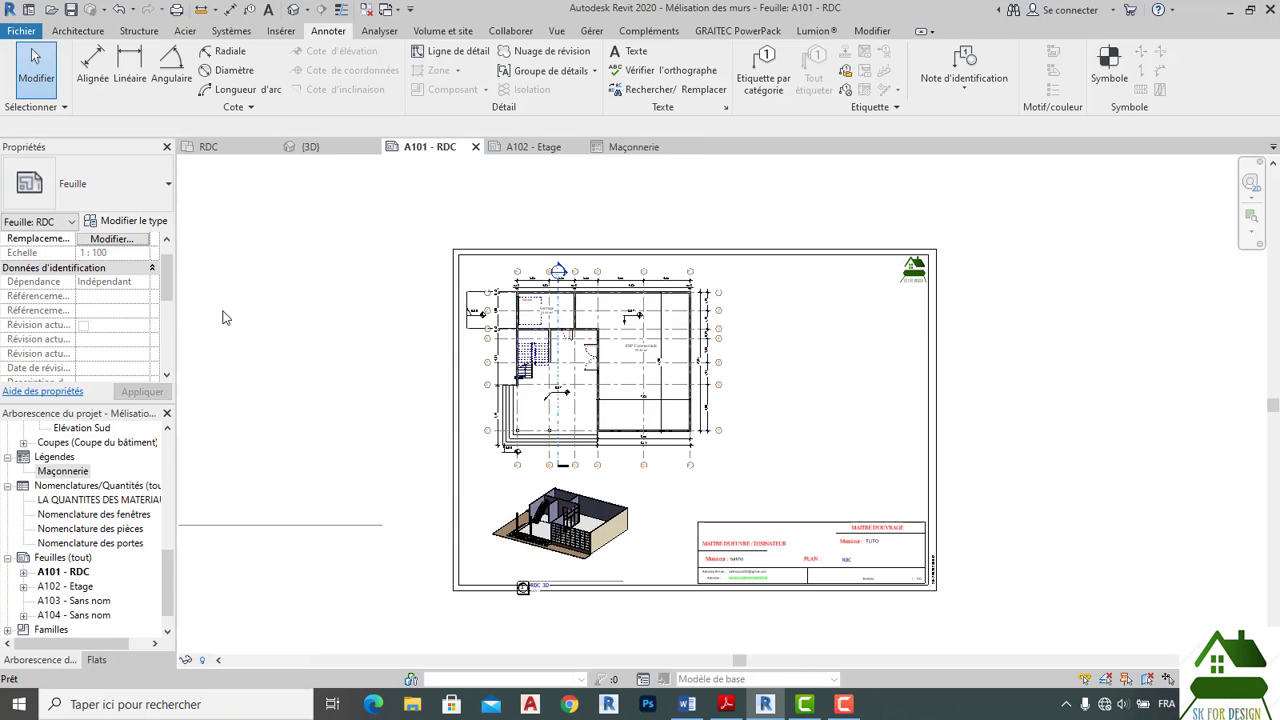
left_click(78, 470)
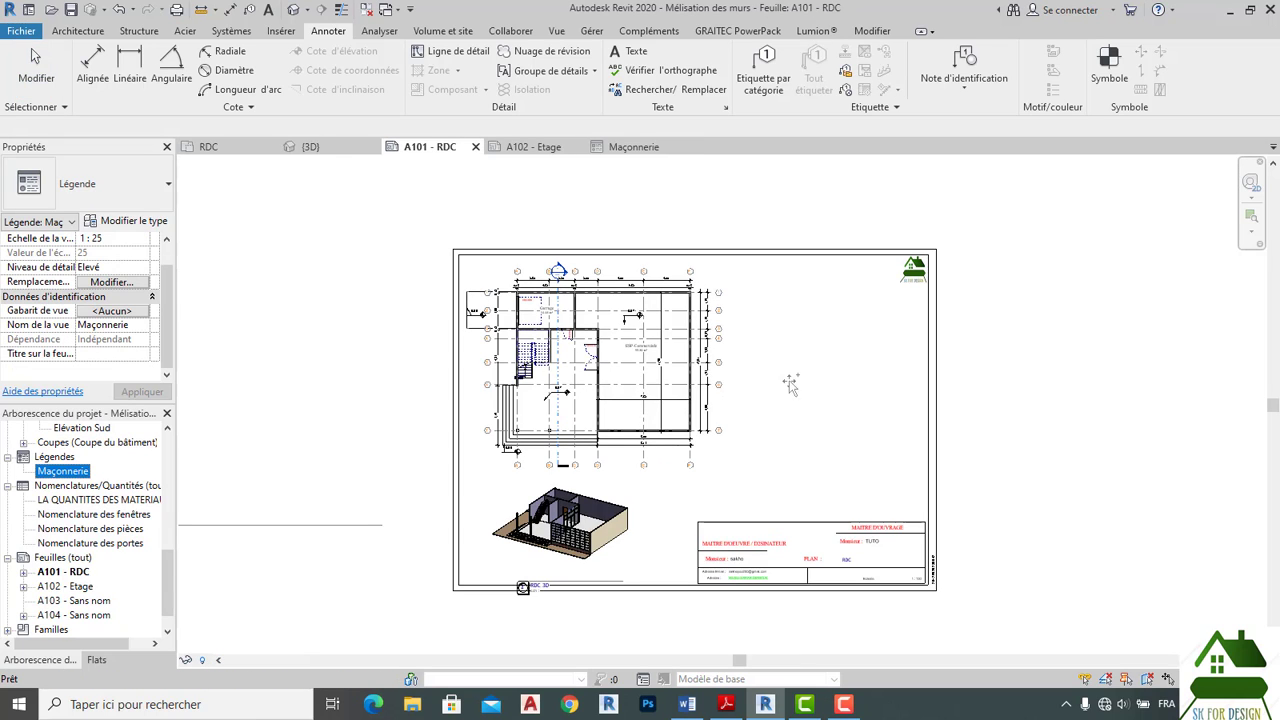
left_click_drag(820, 363, 822, 360)
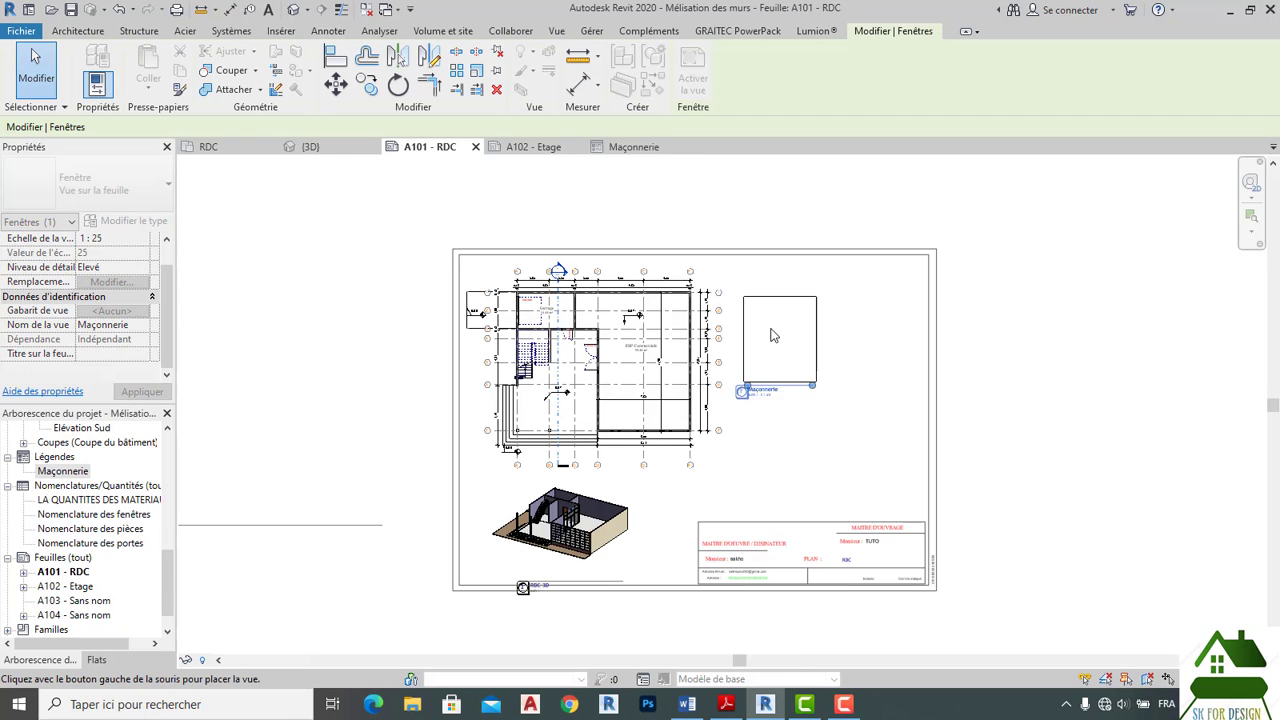
left_click(798, 330)
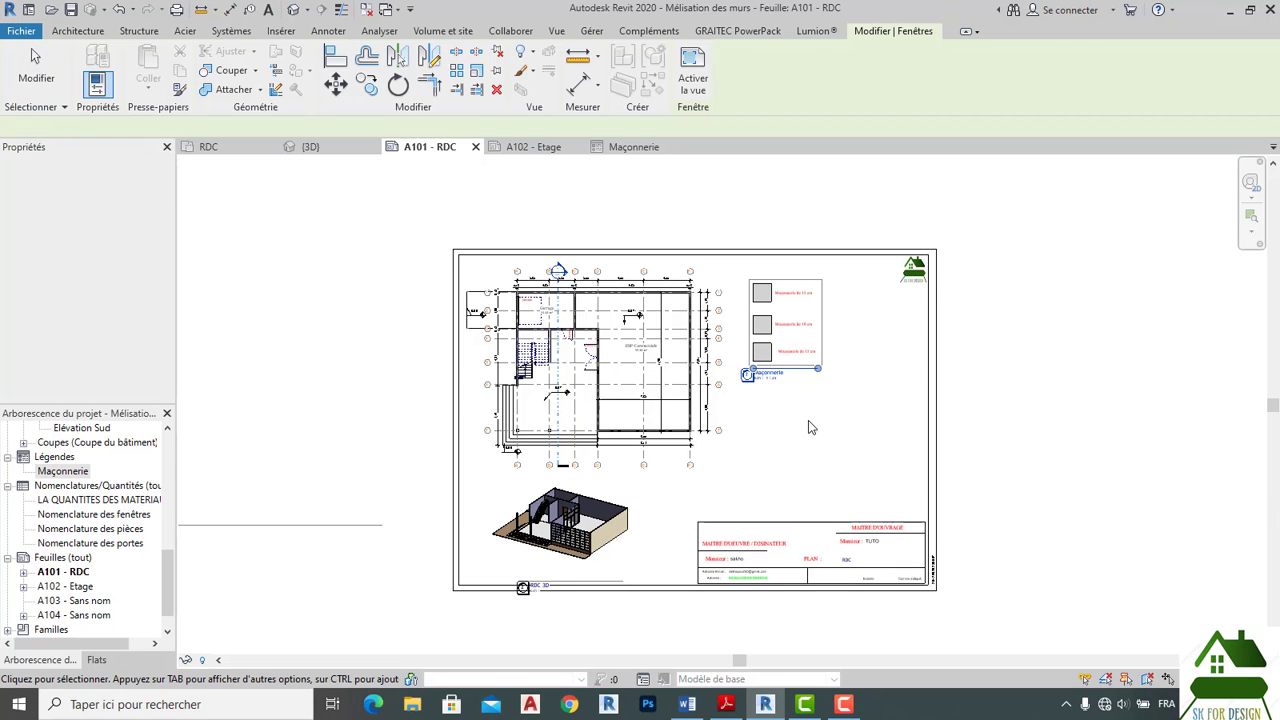
Examine the placed legend on the sheet and compare its hatches with the wall hatching in the floor plan.
scroll(798, 388, "up", 4)
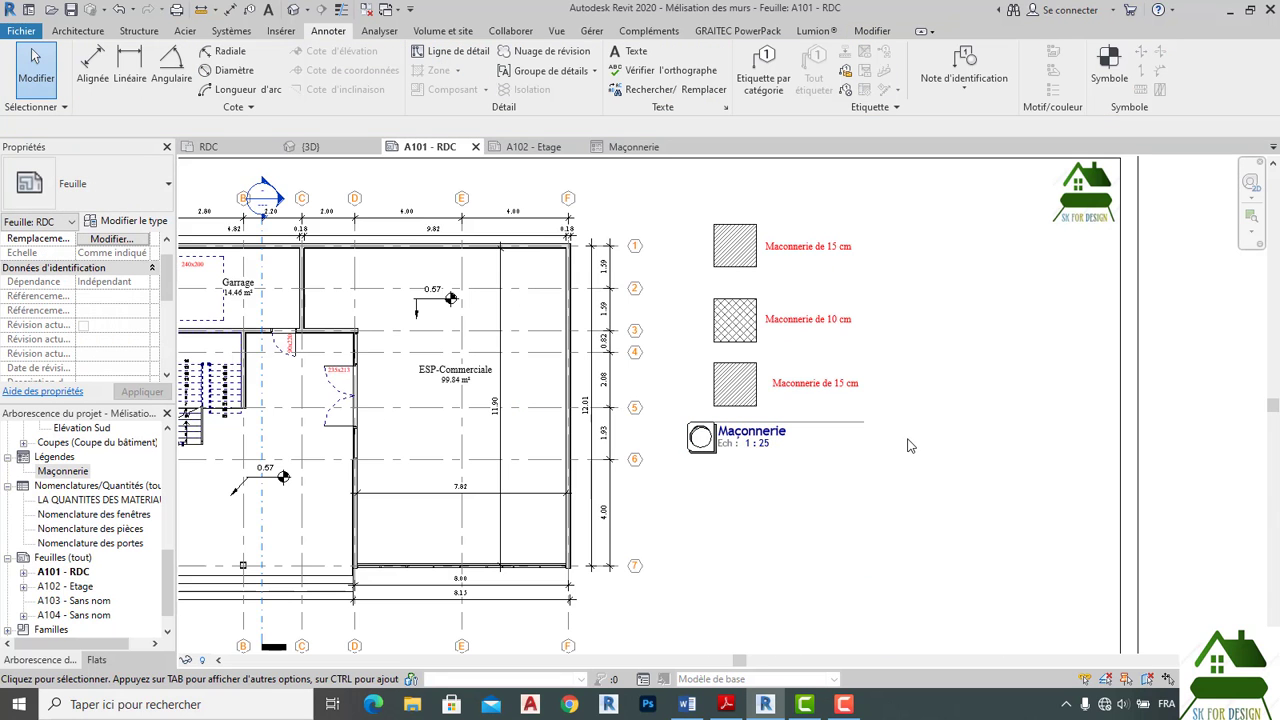
scroll(925, 440, "down", 1)
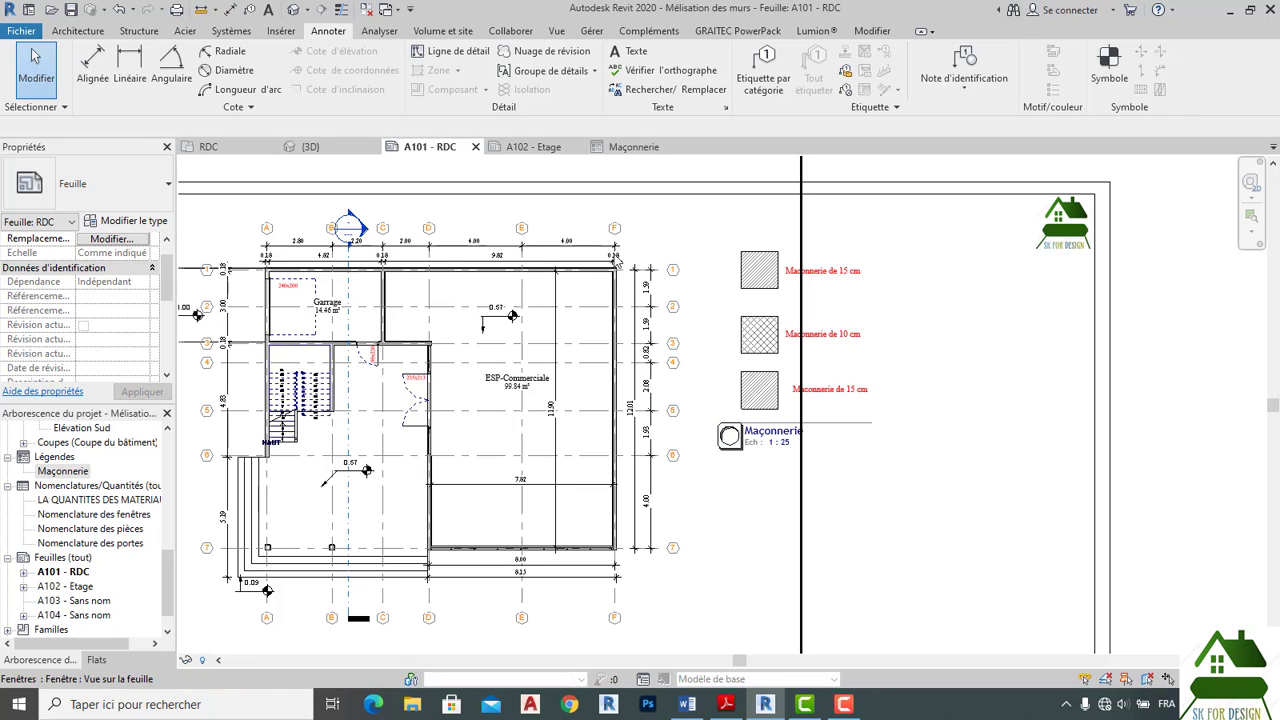
scroll(572, 279, "up", 2)
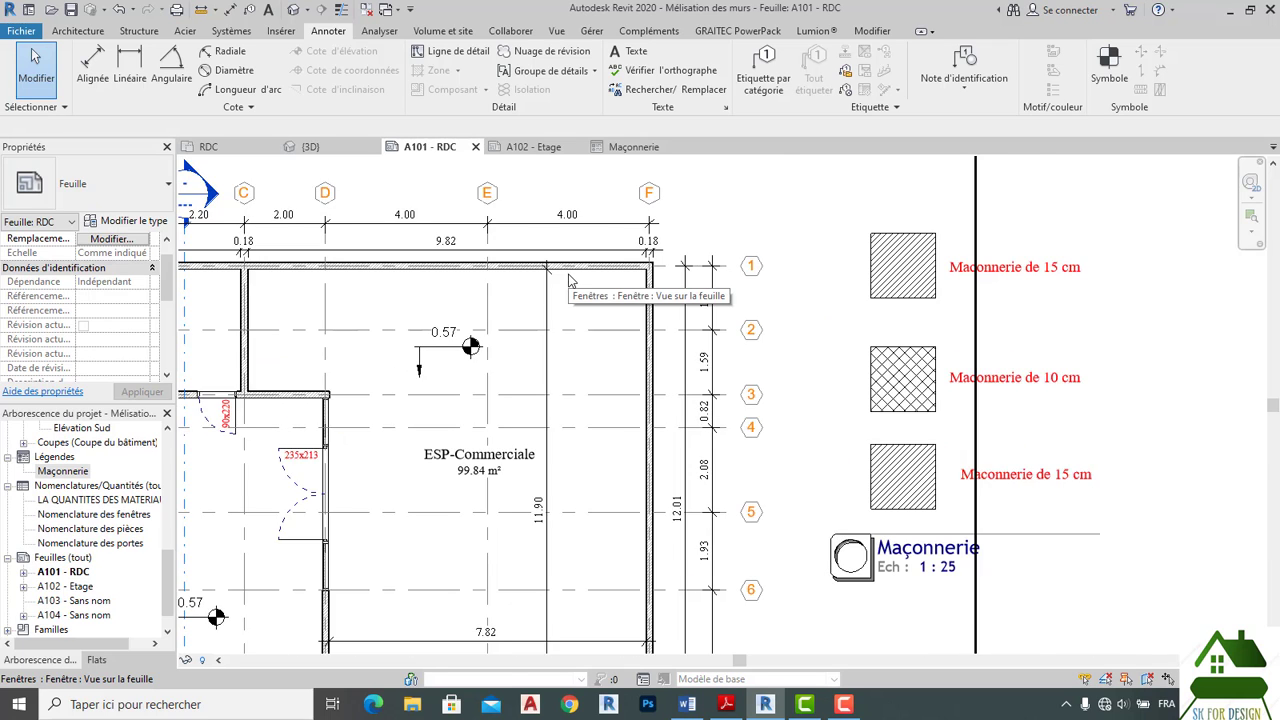
scroll(570, 279, "up", 4)
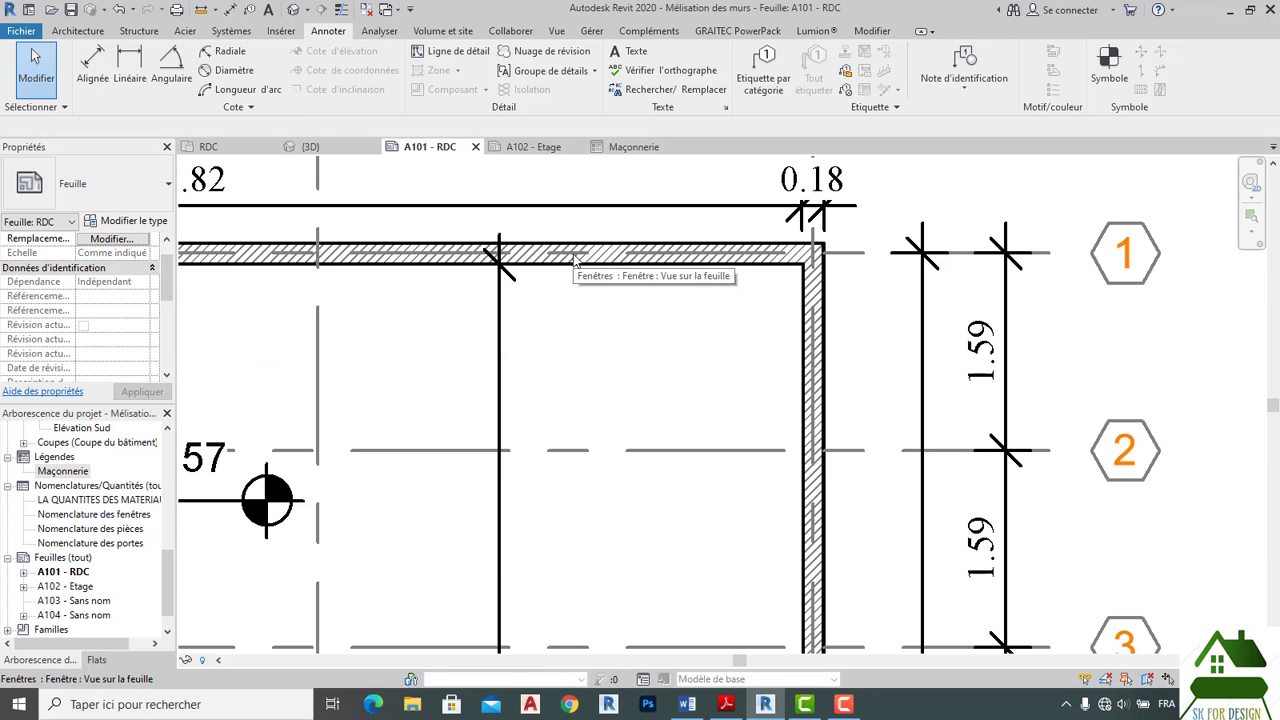
scroll(604, 258, "down", 2)
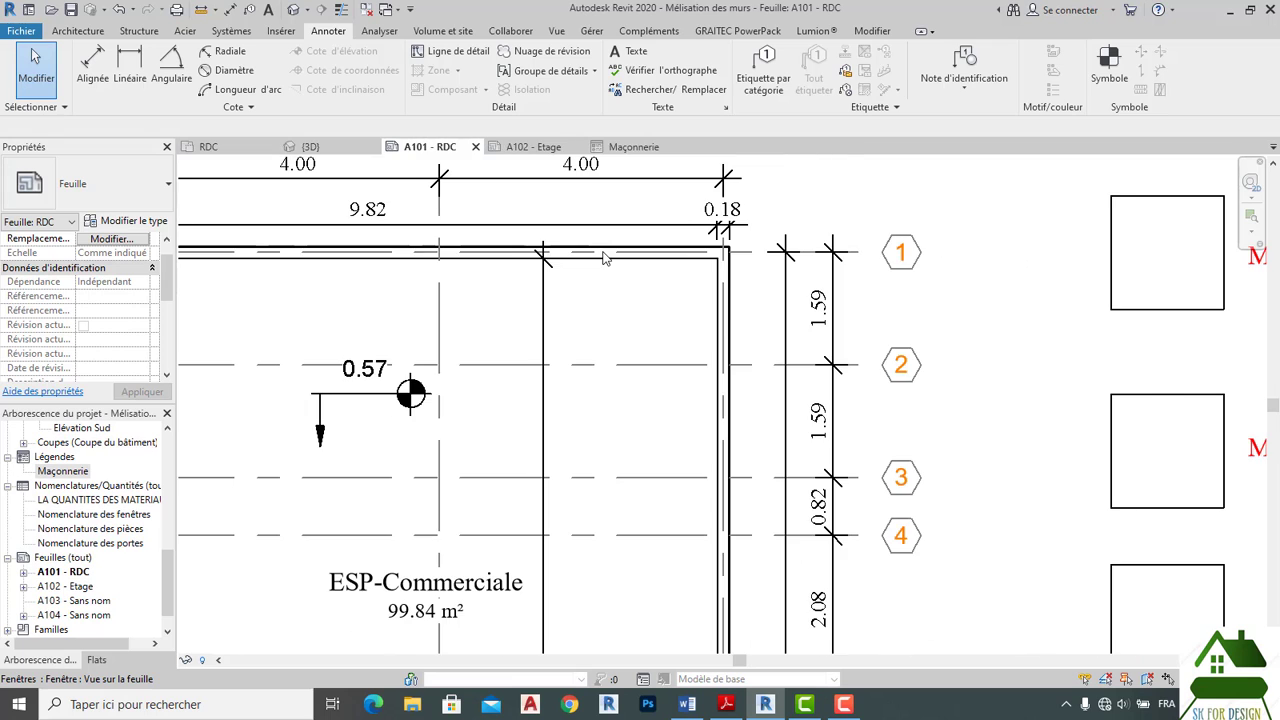
scroll(604, 258, "up", 1)
scroll(604, 258, "down", 3)
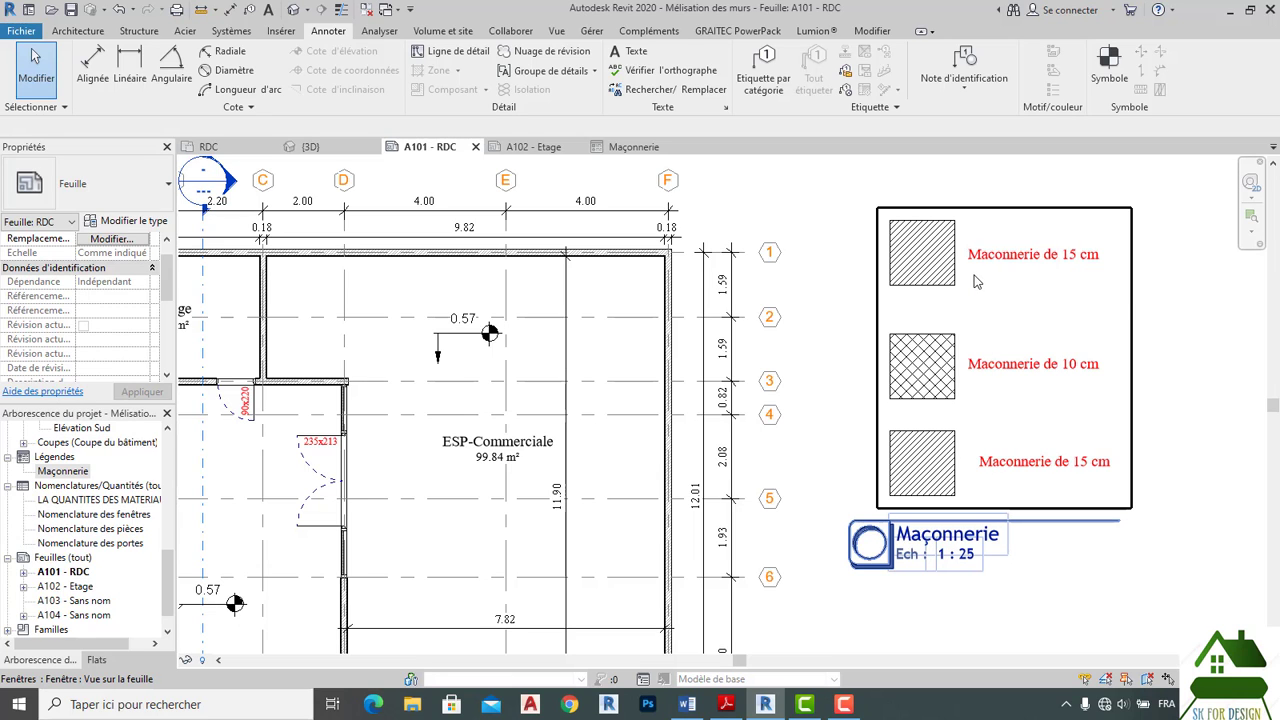
scroll(977, 282, "down", 3)
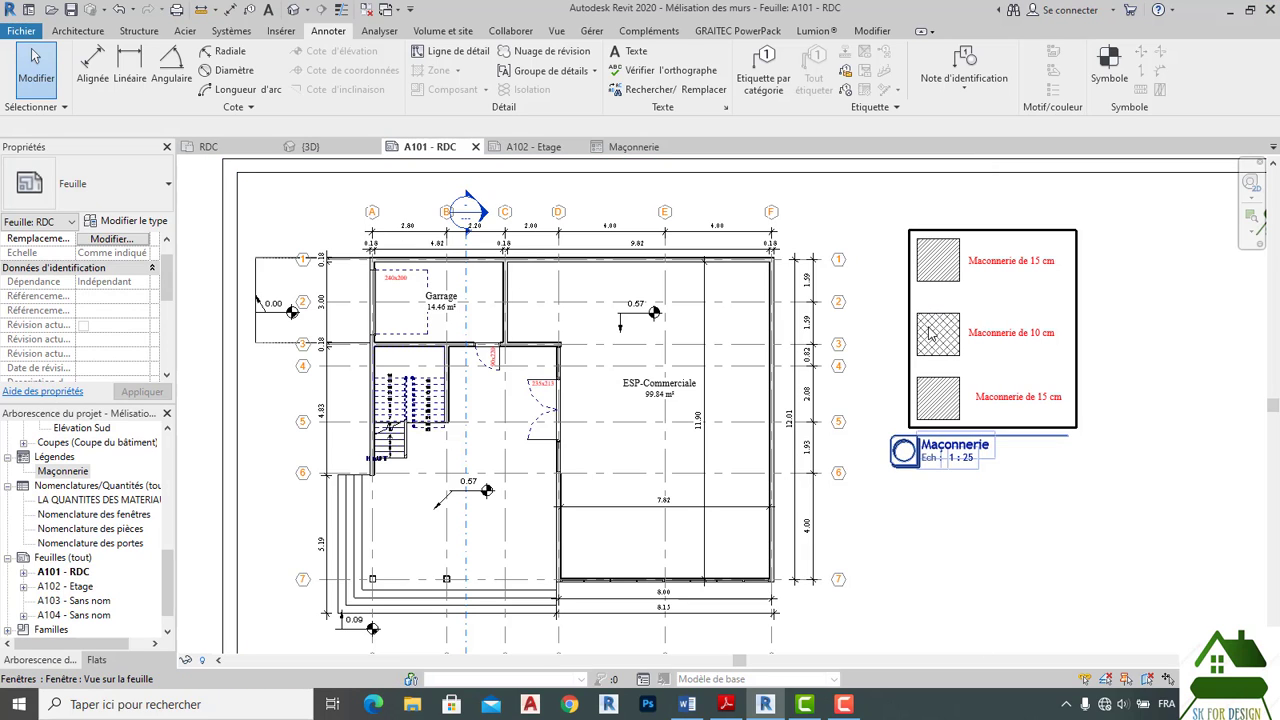
scroll(1055, 393, "up", 2)
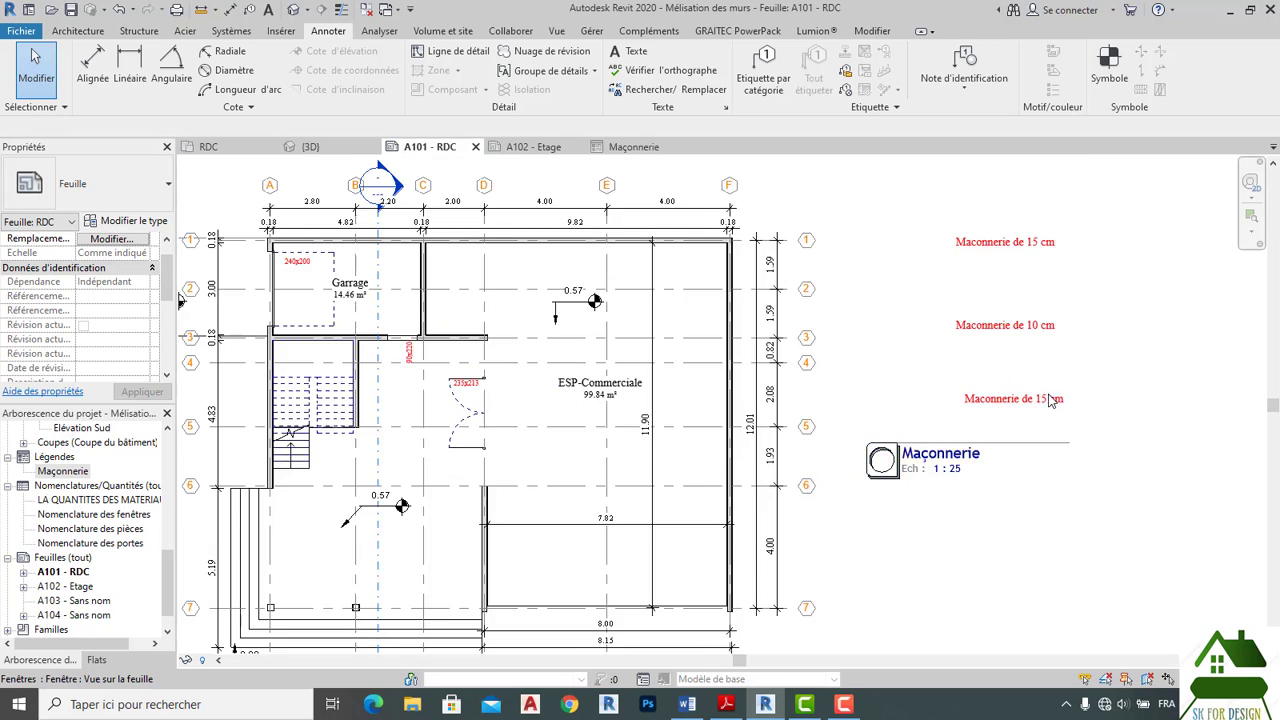
scroll(983, 418, "down", 2)
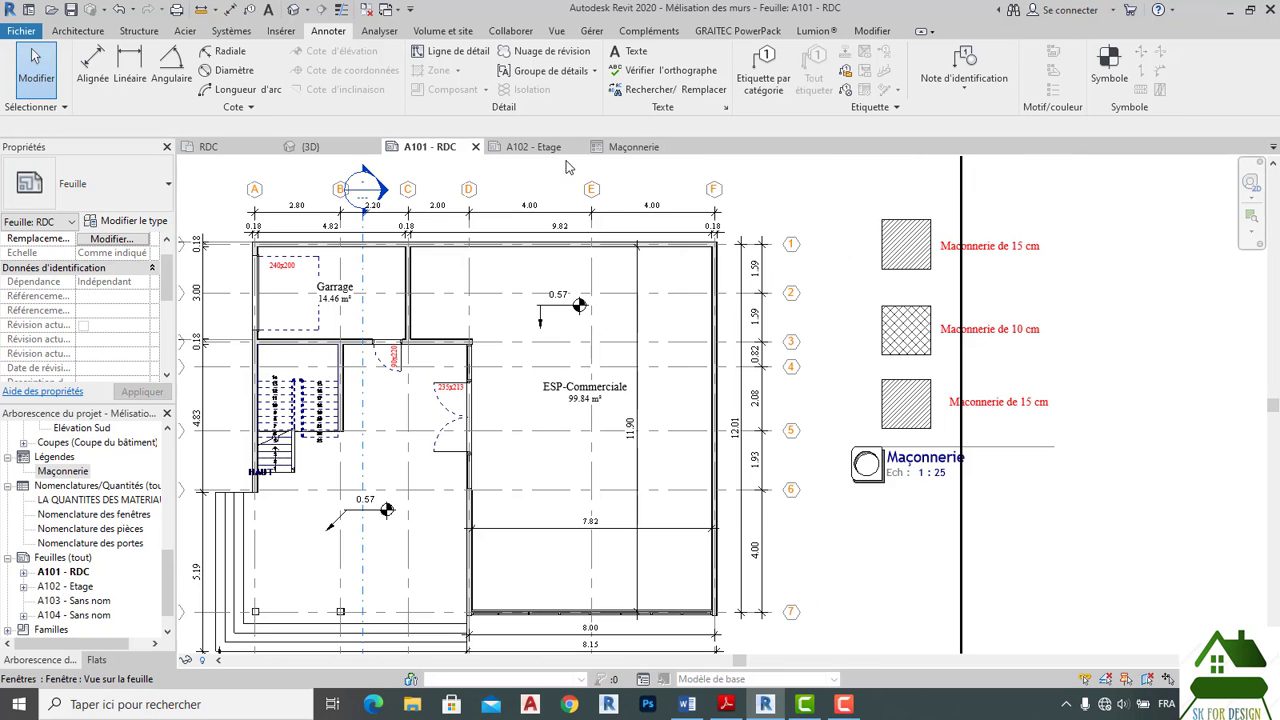
In the Maçonnerie legend view, change the text of the note beside the third swatch to "Enduit de 1.5 cm".
left_click(636, 150)
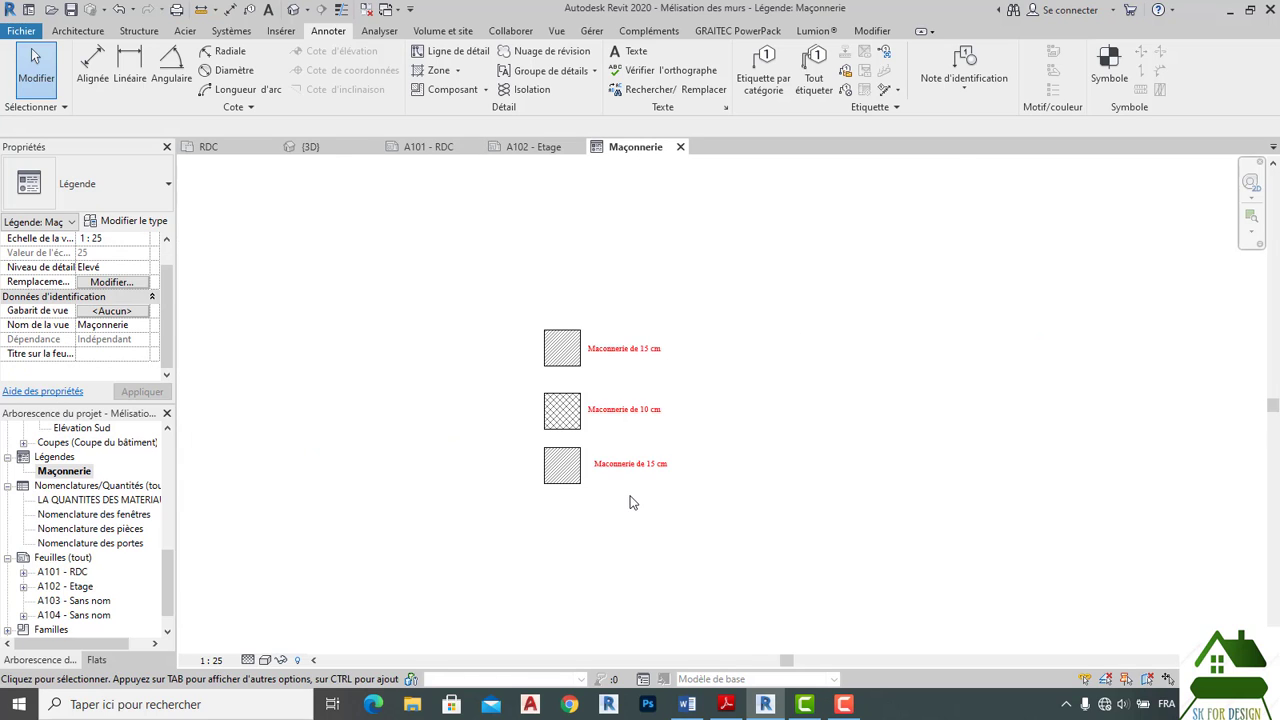
scroll(625, 490, "up", 5)
double_click(603, 412)
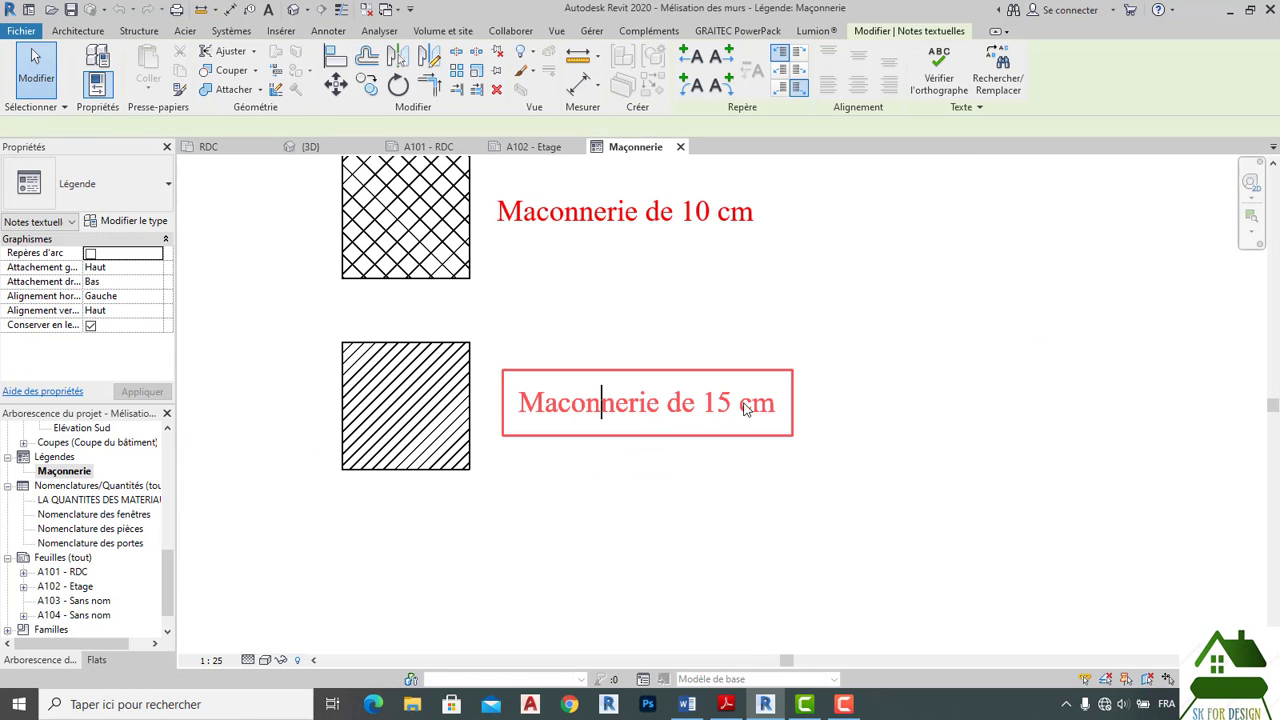
left_click(781, 401)
key("BackSpace")
key("BackSpace")
key("BackSpace")
key("BackSpace")
key("BackSpace")
key("BackSpace")
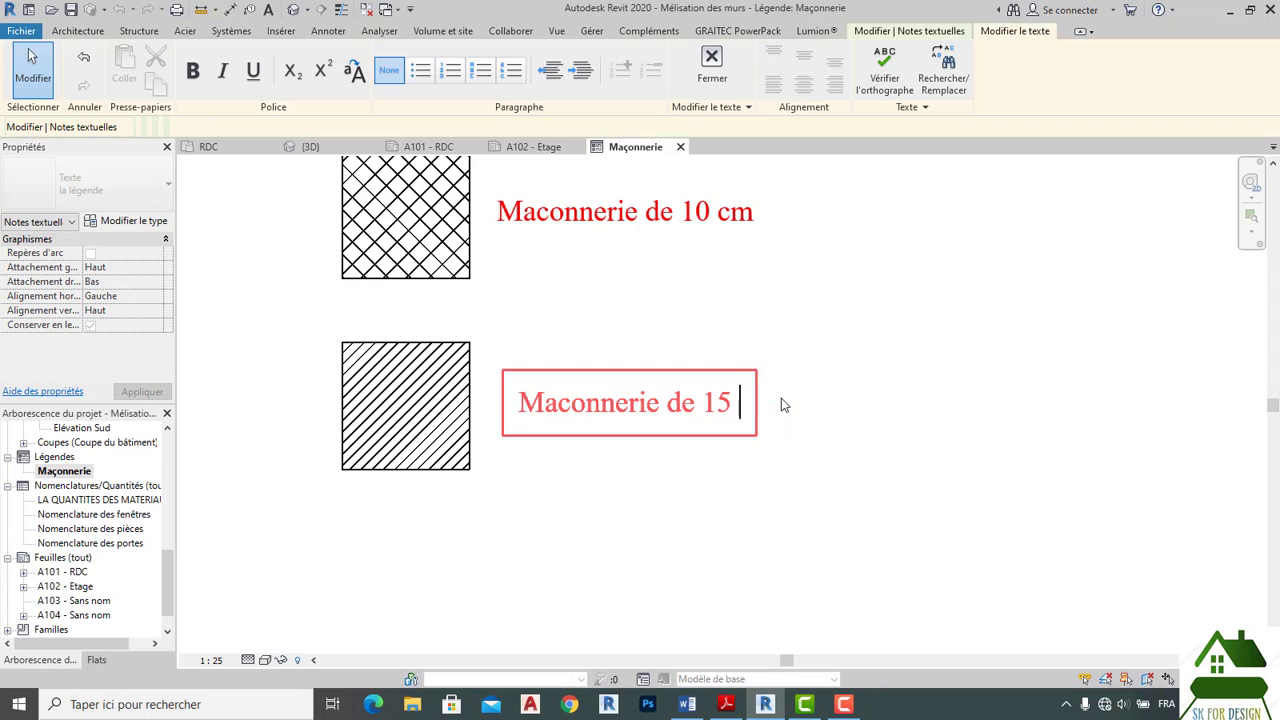
key("BackSpace")
key("BackSpace")
key("BackSpace")
key("BackSpace")
key("BackSpace")
key("BackSpace")
key("BackSpace")
key("BackSpace")
key("BackSpace")
key("BackSpace")
key("BackSpace")
key("BackSpace")
key("BackSpace")
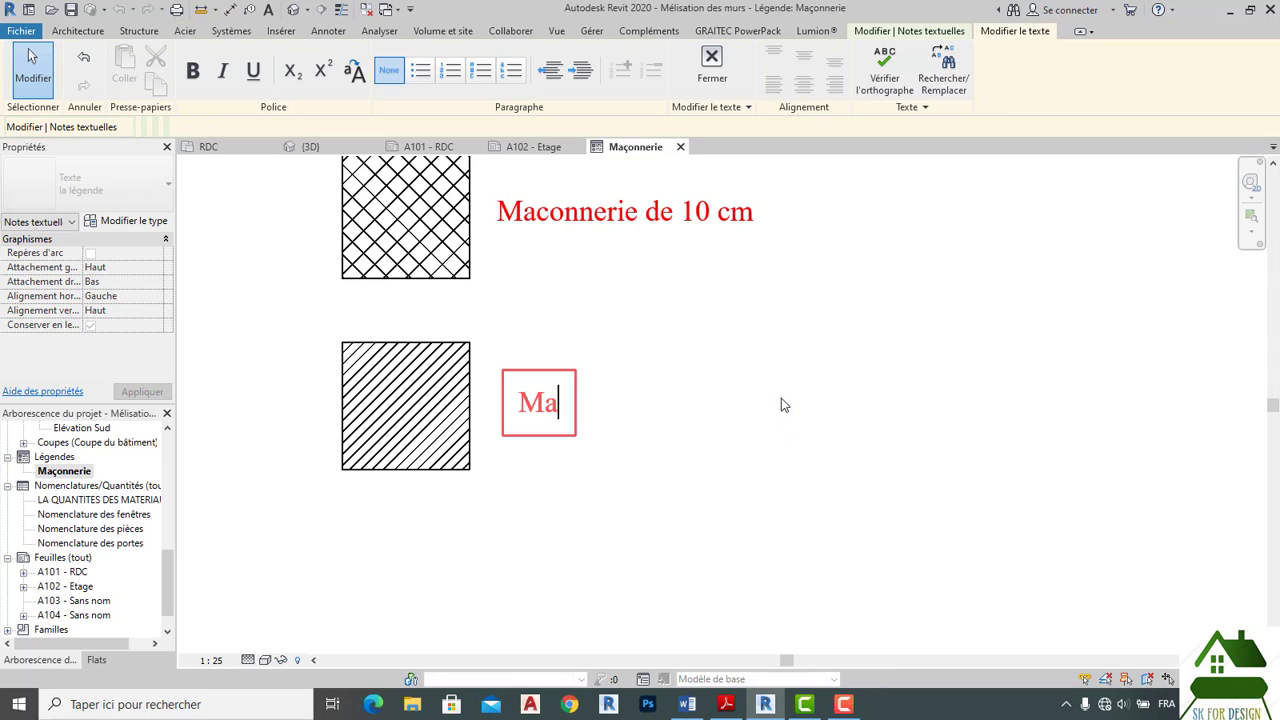
type("e")
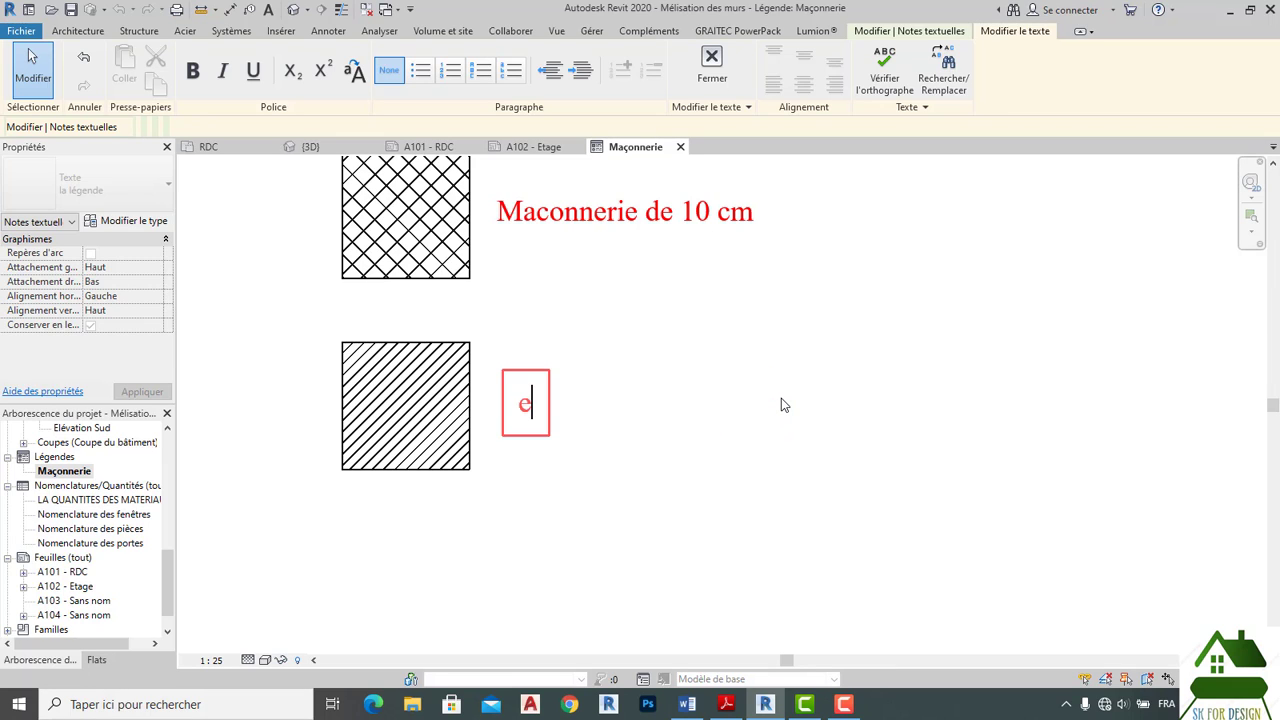
key("BackSpace")
type("En")
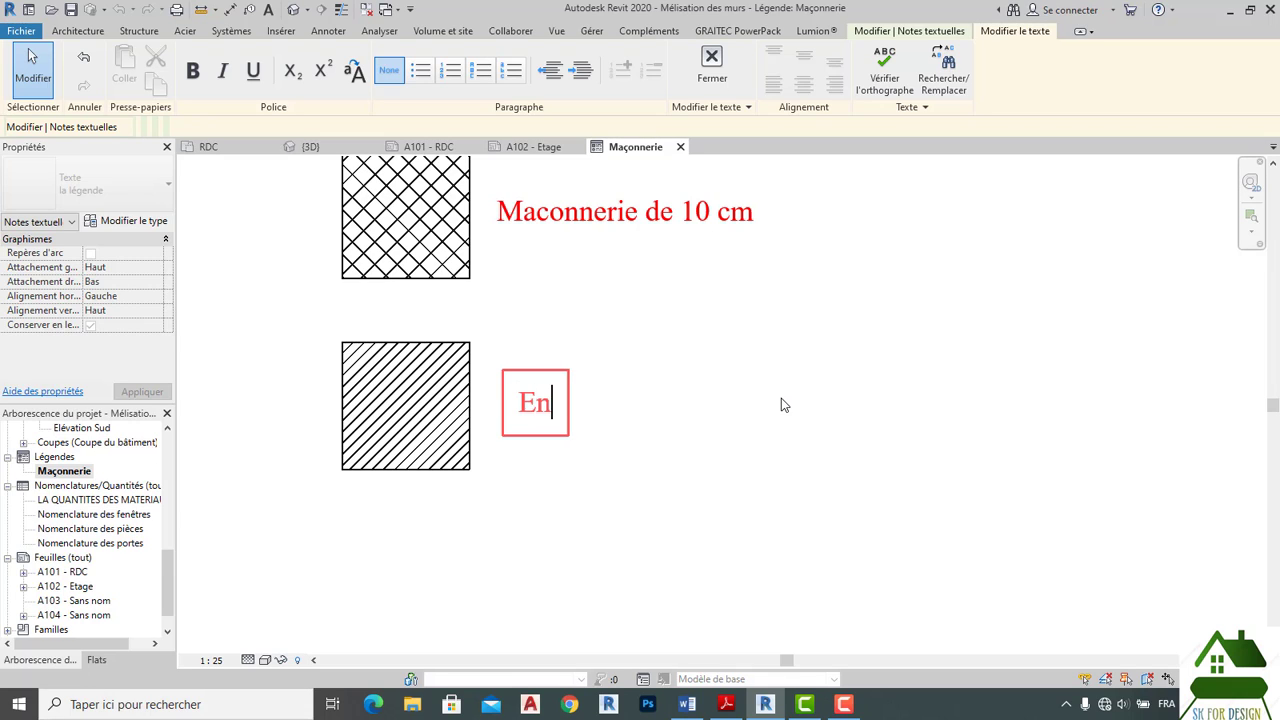
type("duit de")
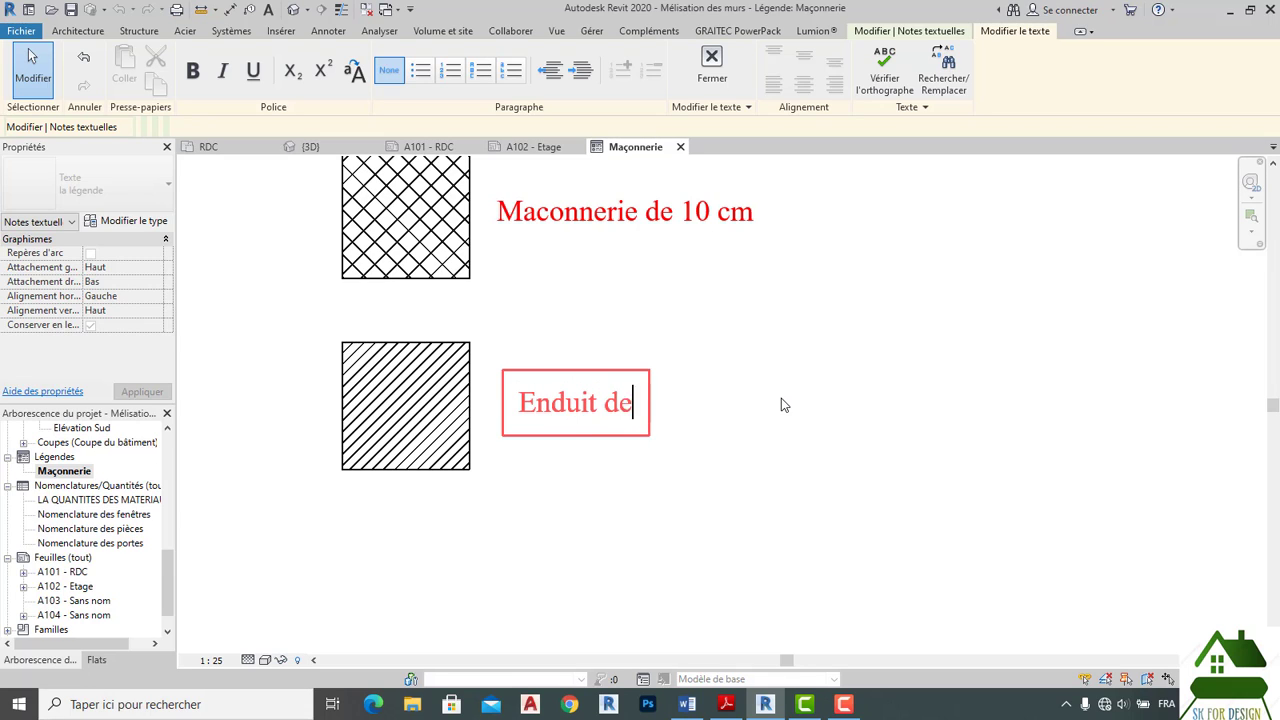
type(" 1.5 cm")
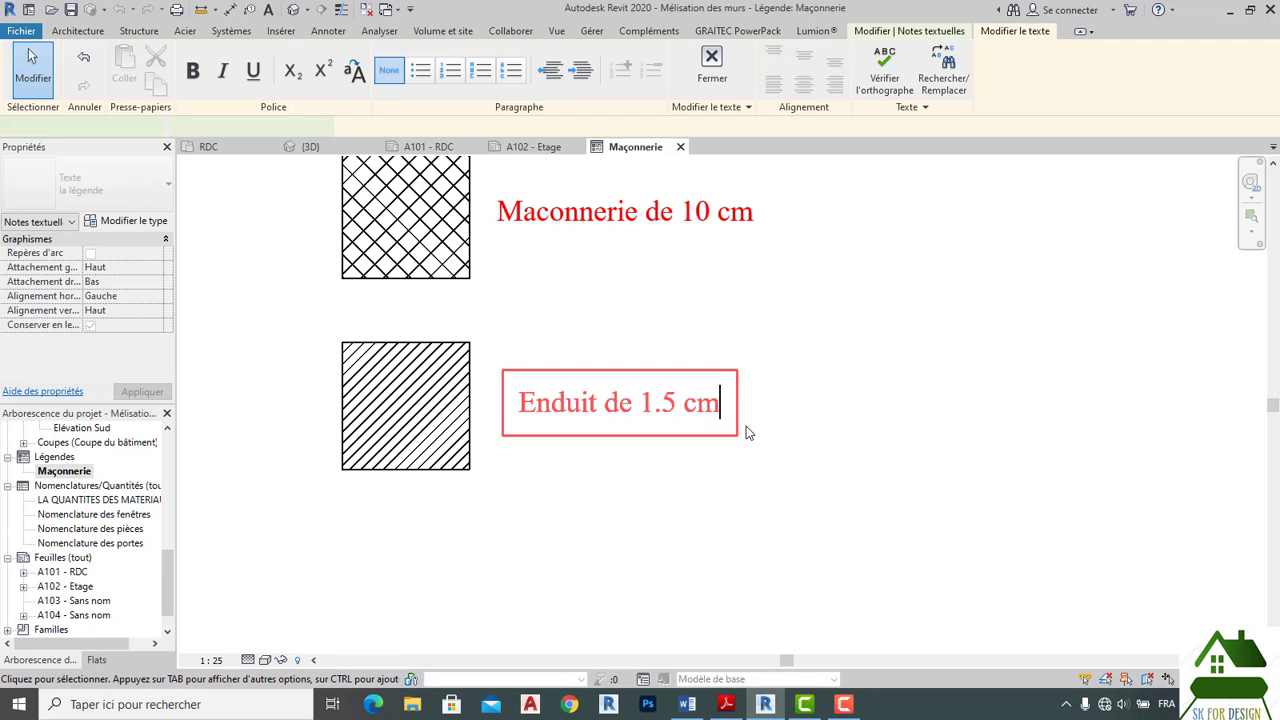
Finish the note edit and duplicate the third swatch's filled region type as "Opaque Noir 3".
left_click(752, 440)
scroll(760, 445, "down", 2)
left_click(541, 455)
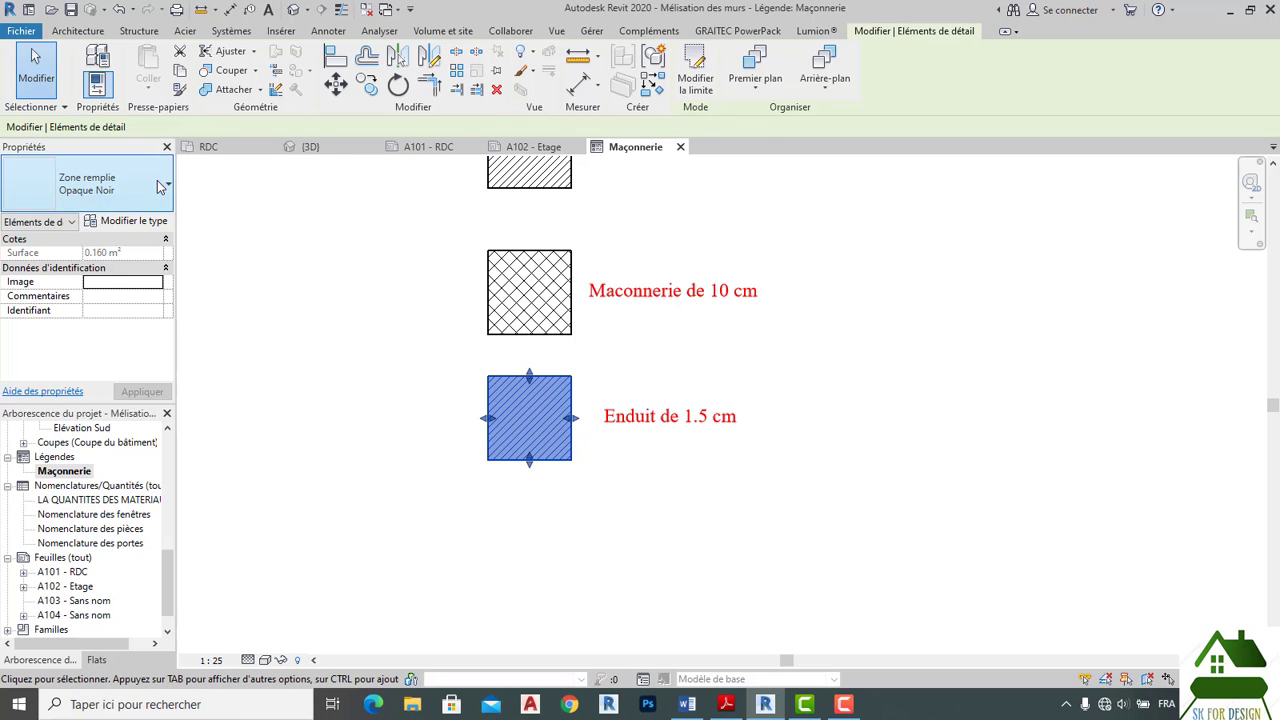
left_click(157, 187)
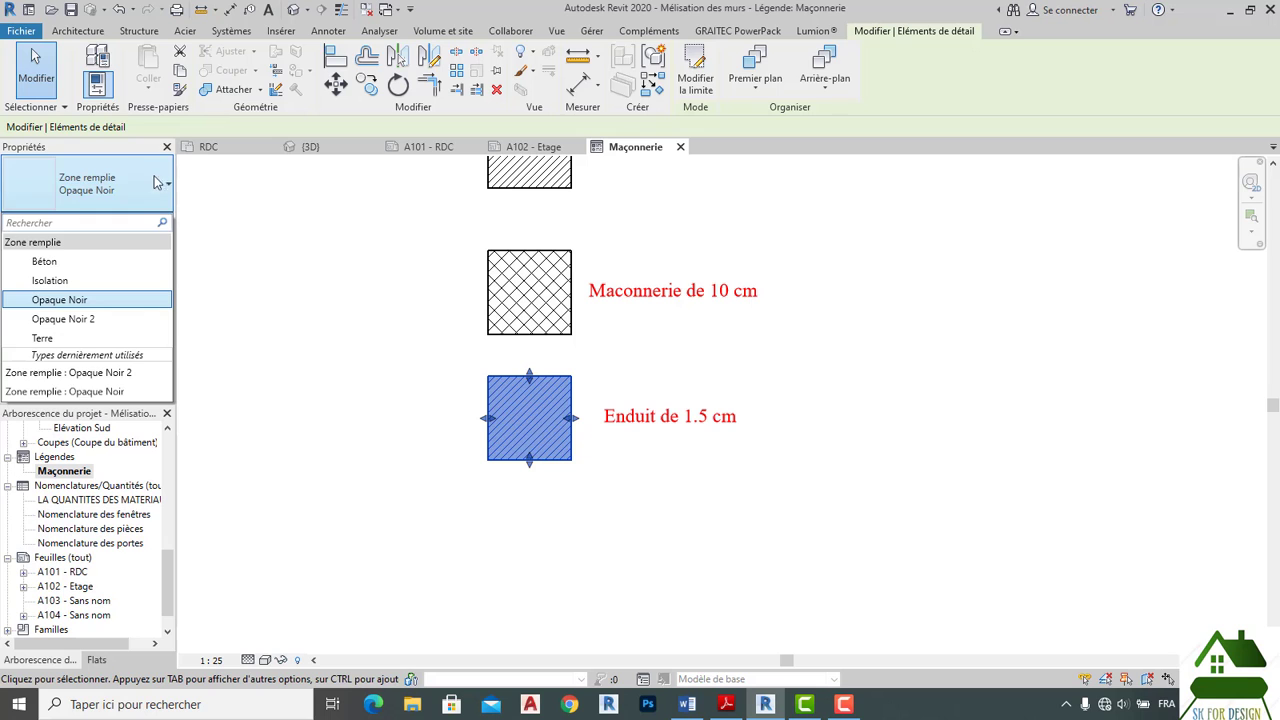
left_click(97, 85)
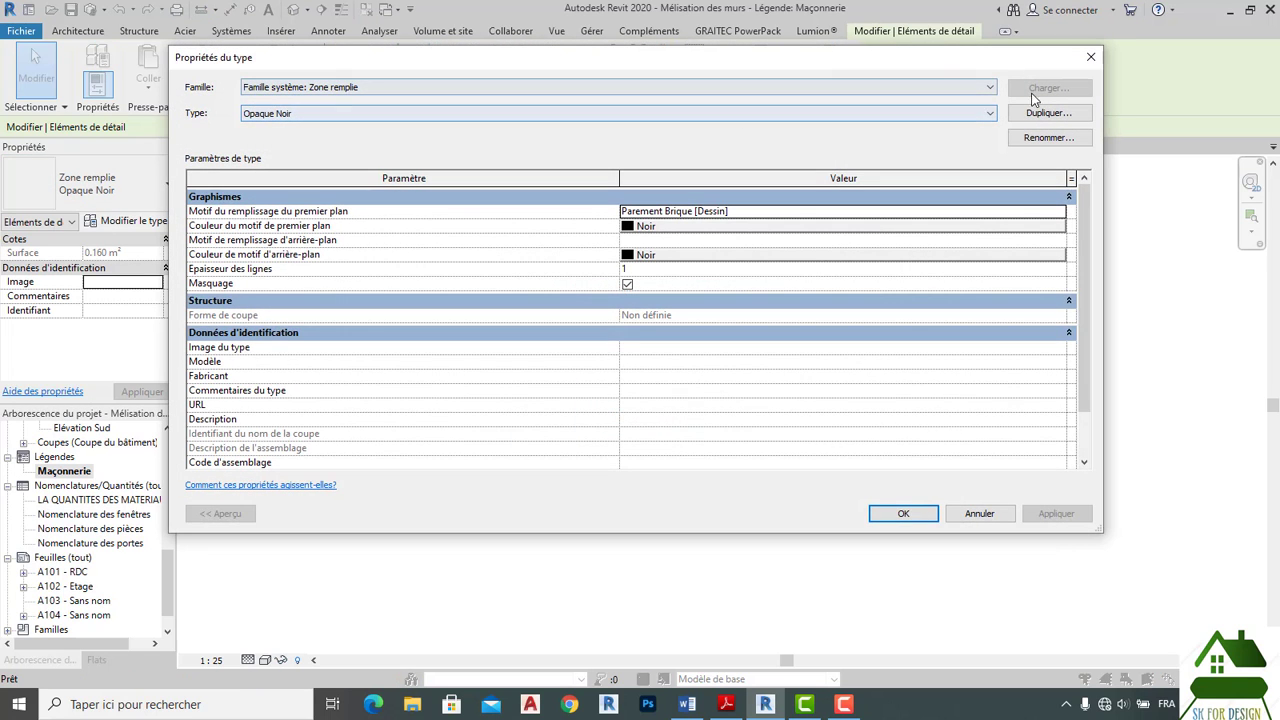
left_click(1048, 113)
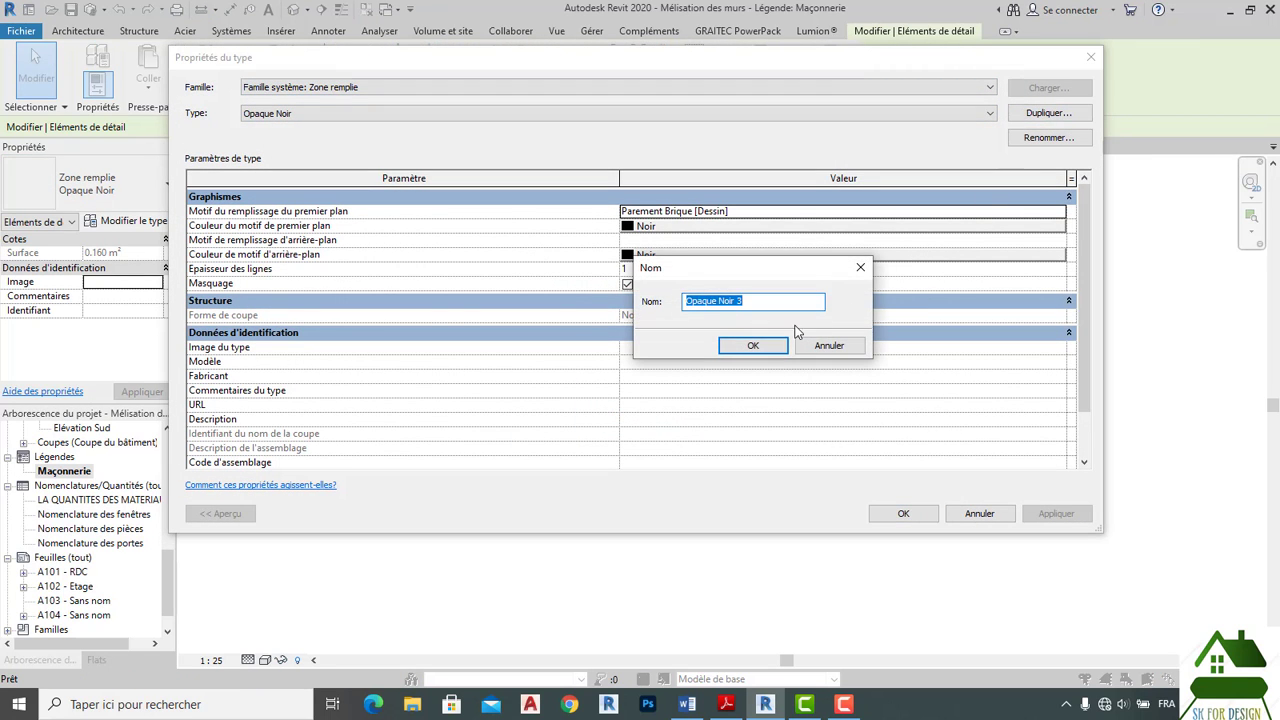
left_click(751, 346)
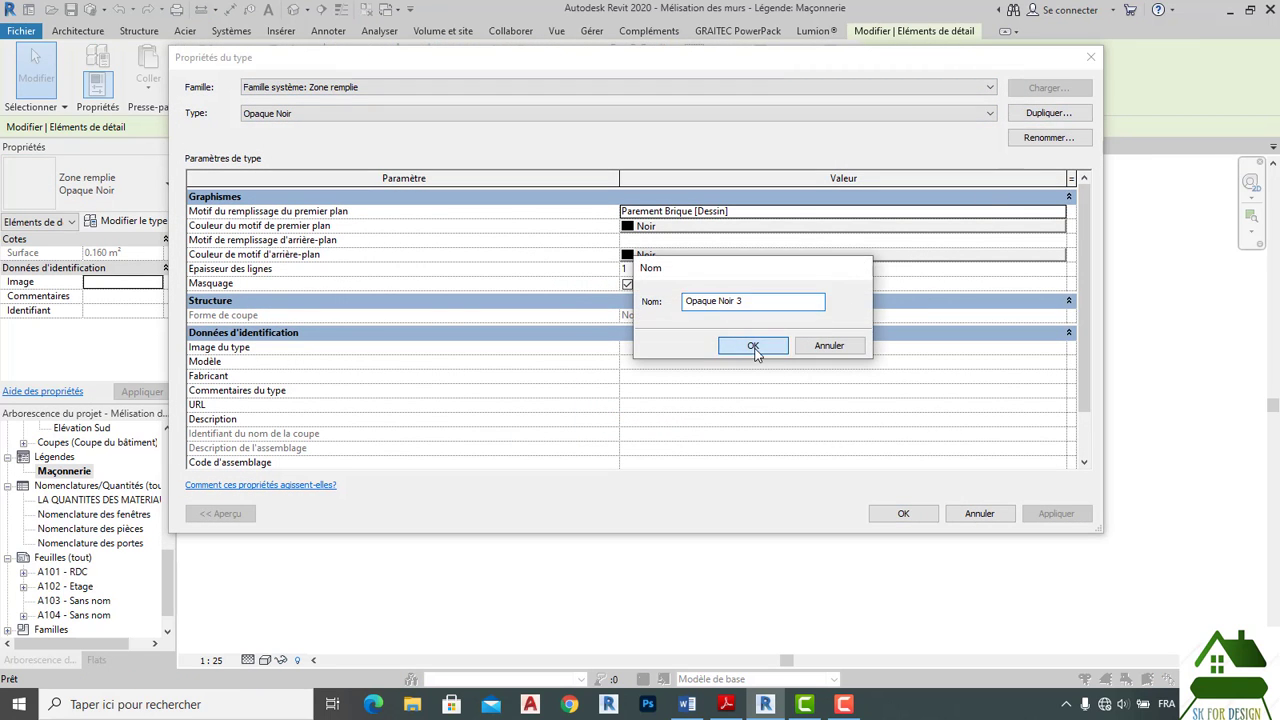
Set the foreground fill pattern of the Opaque Noir 3 type to <Remplissage de solide> and apply it to the third swatch.
left_click(1061, 215)
scroll(560, 378, "up", 8)
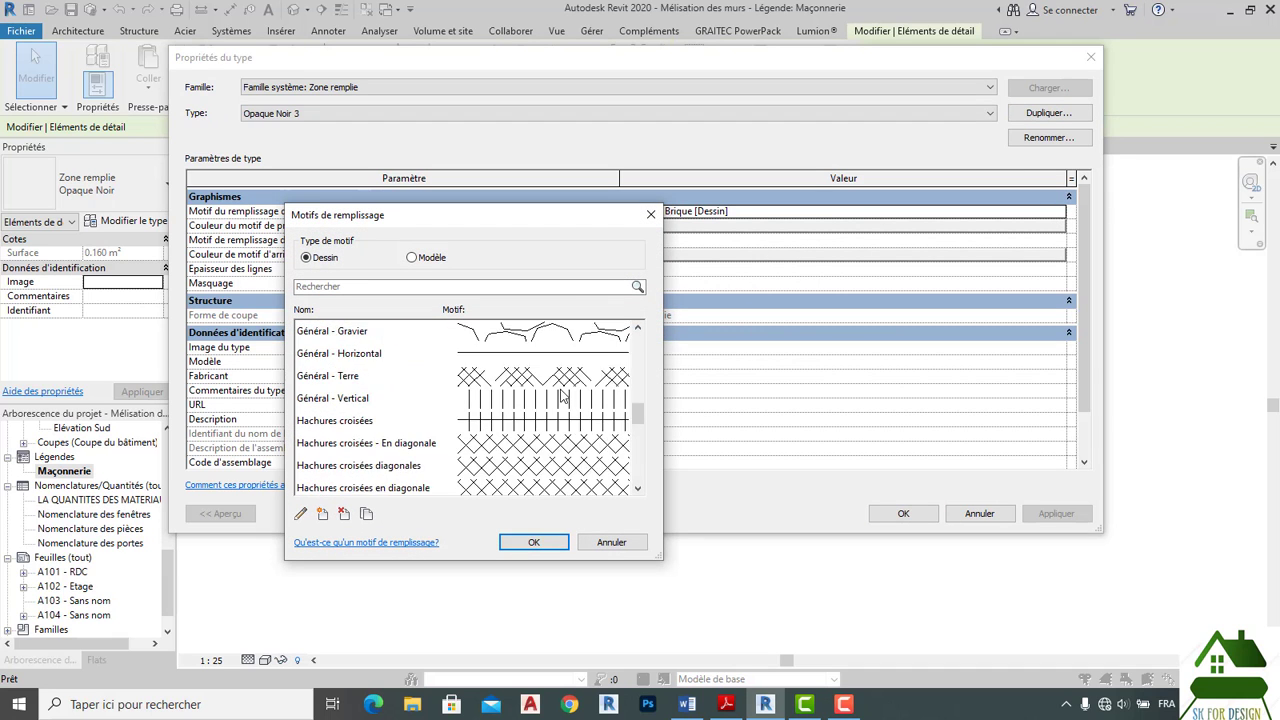
left_click(558, 355)
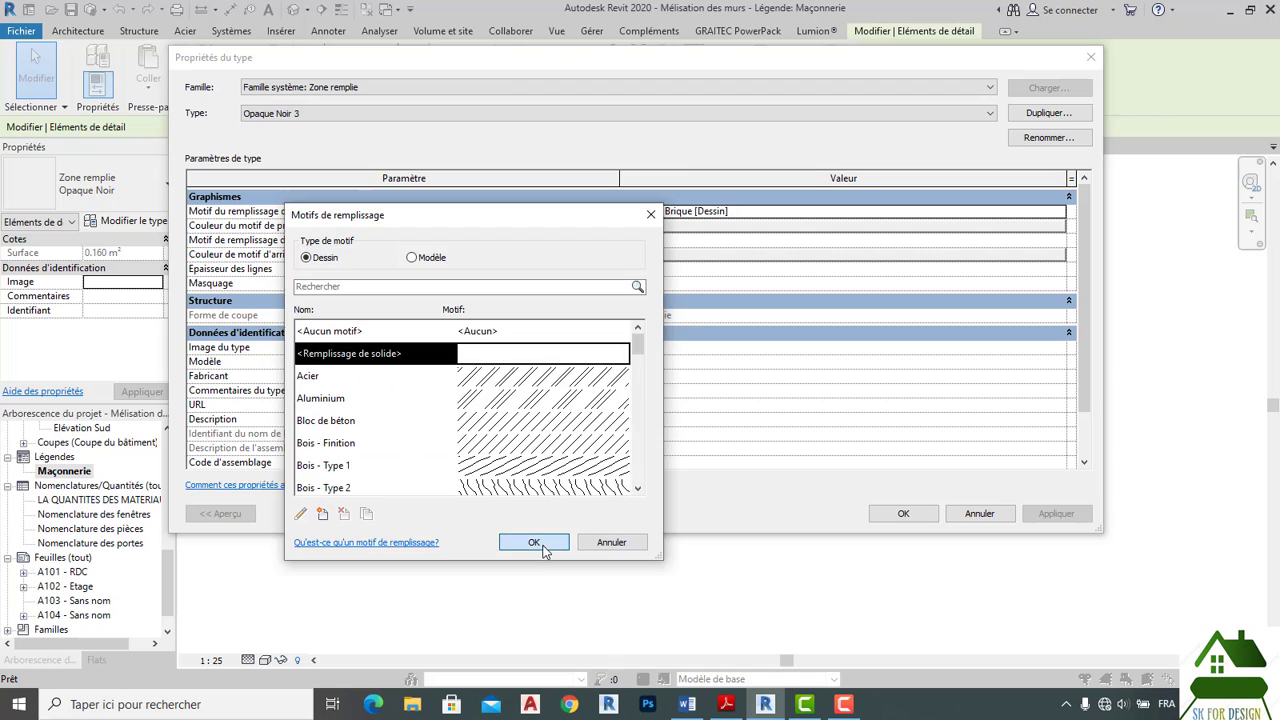
left_click(534, 542)
left_click(918, 517)
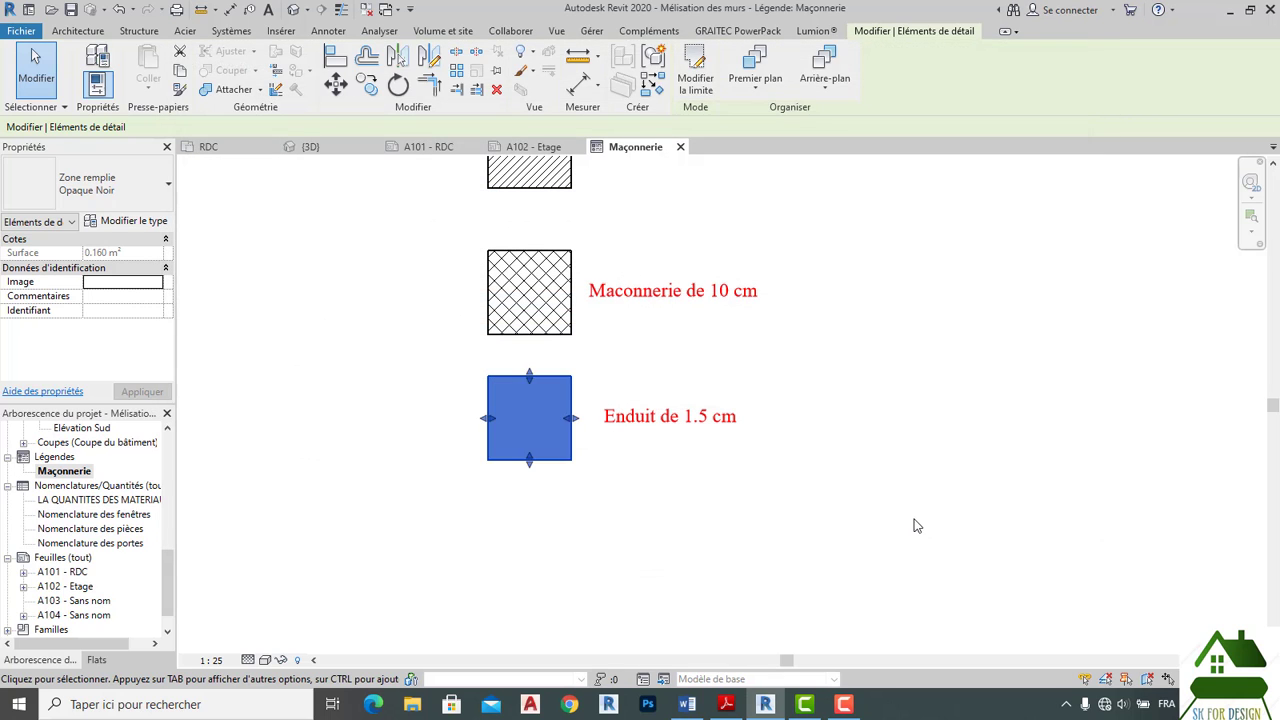
left_click(914, 523)
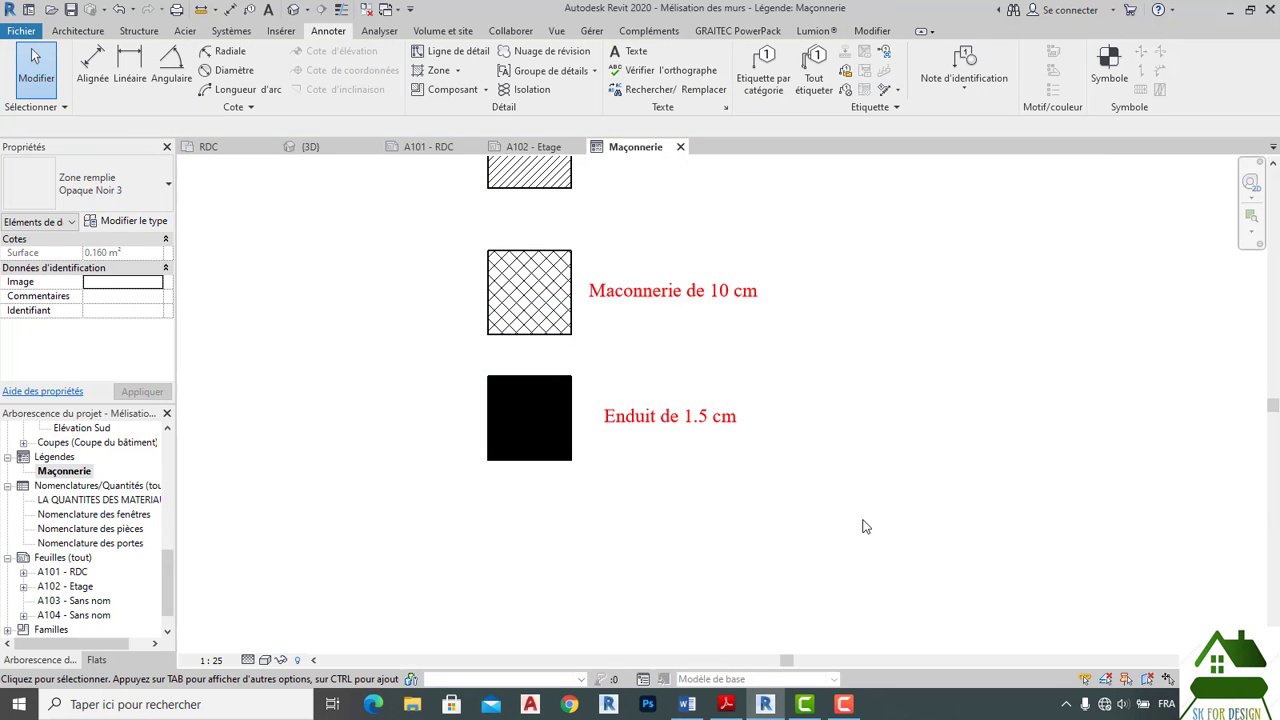
Open sheet A101 - RDC and examine the updated Maçonnerie legend against the floor plan walls.
left_click(423, 147)
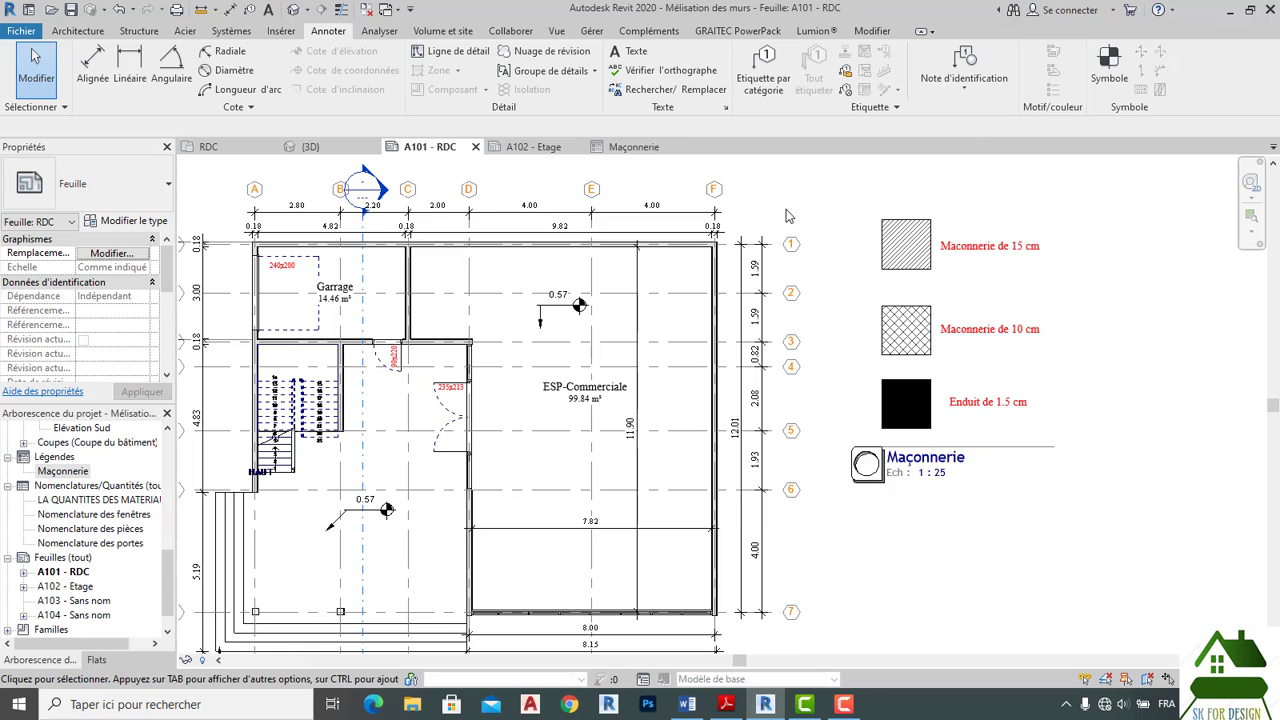
scroll(690, 241, "up", 5)
scroll(700, 240, "up", 2)
scroll(700, 240, "down", 8)
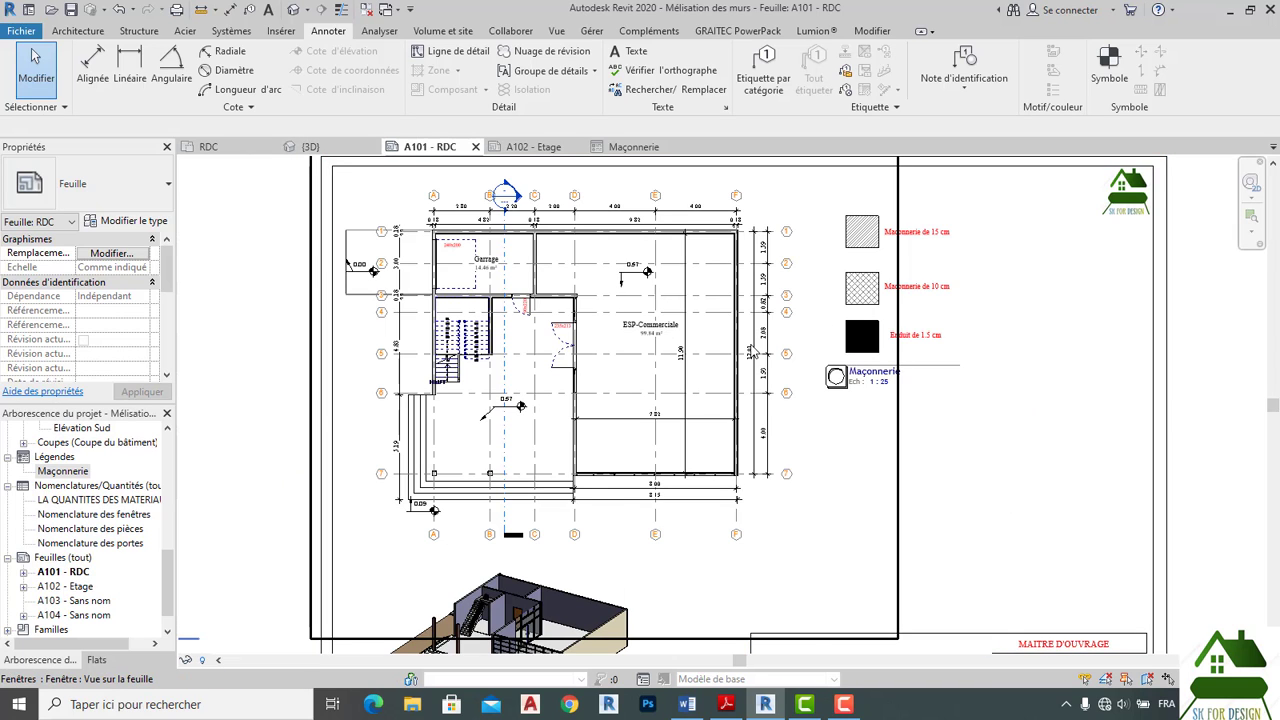
scroll(751, 353, "down", 3)
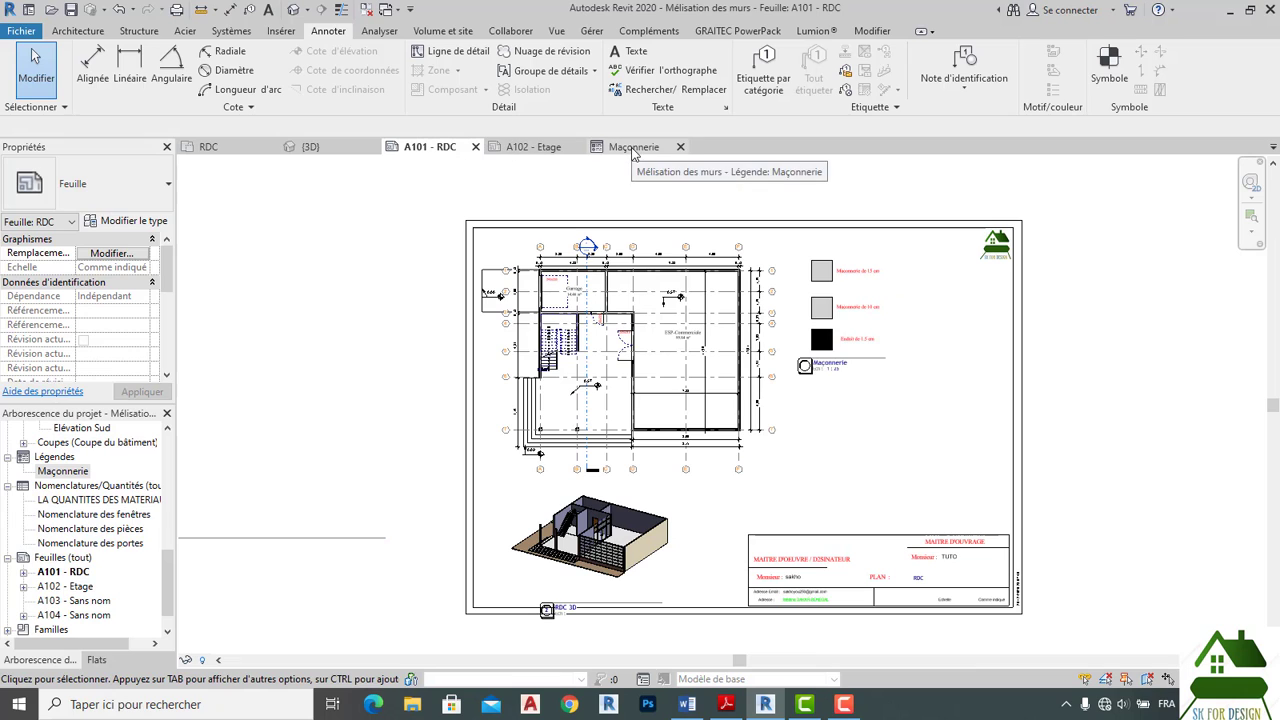
left_click_drag(632, 147, 78, 432)
left_click(58, 460)
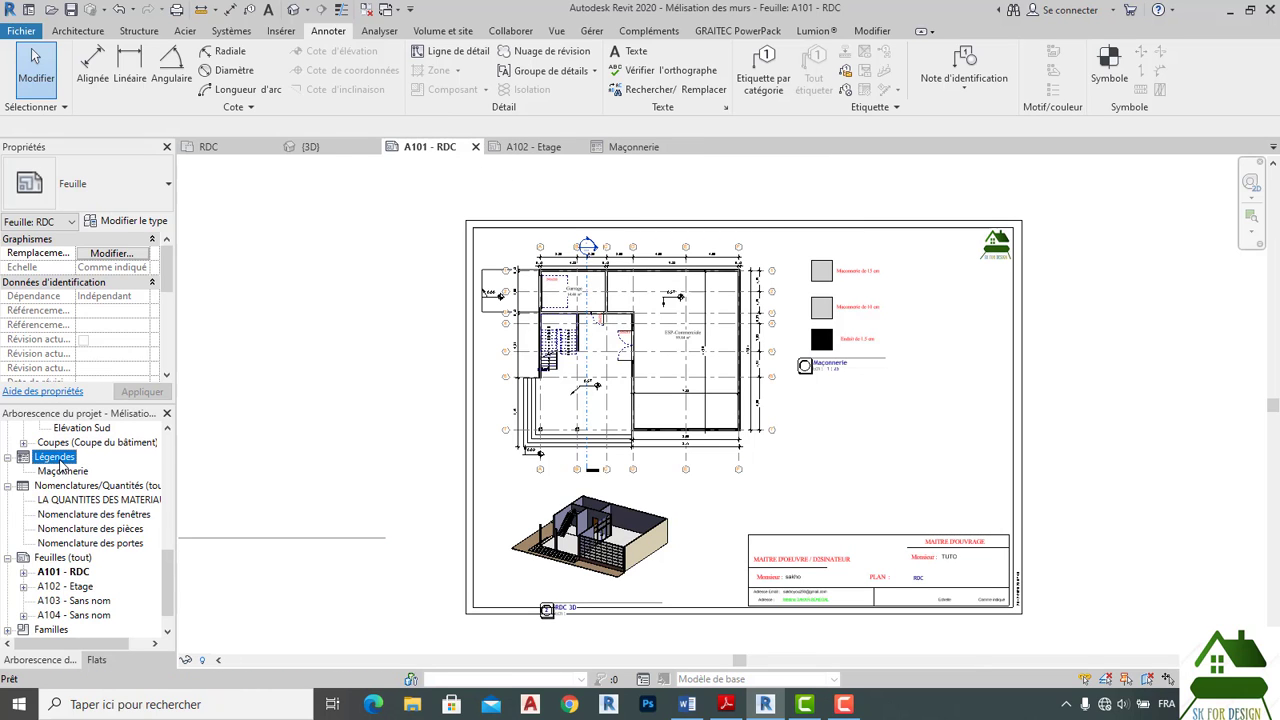
right_click(60, 462)
left_click(127, 473)
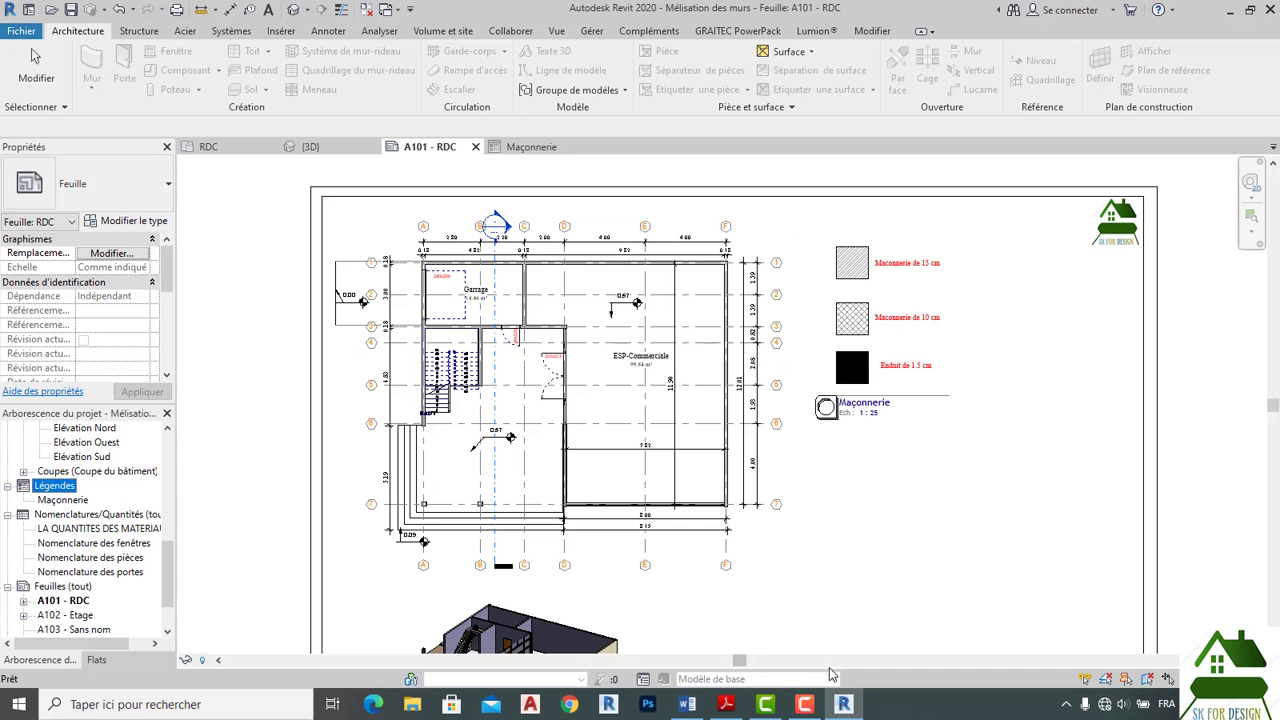
Create a new legend view named "Maçonnerie et enduit" at scale 1 : 25.
scroll(778, 540, "down", 2)
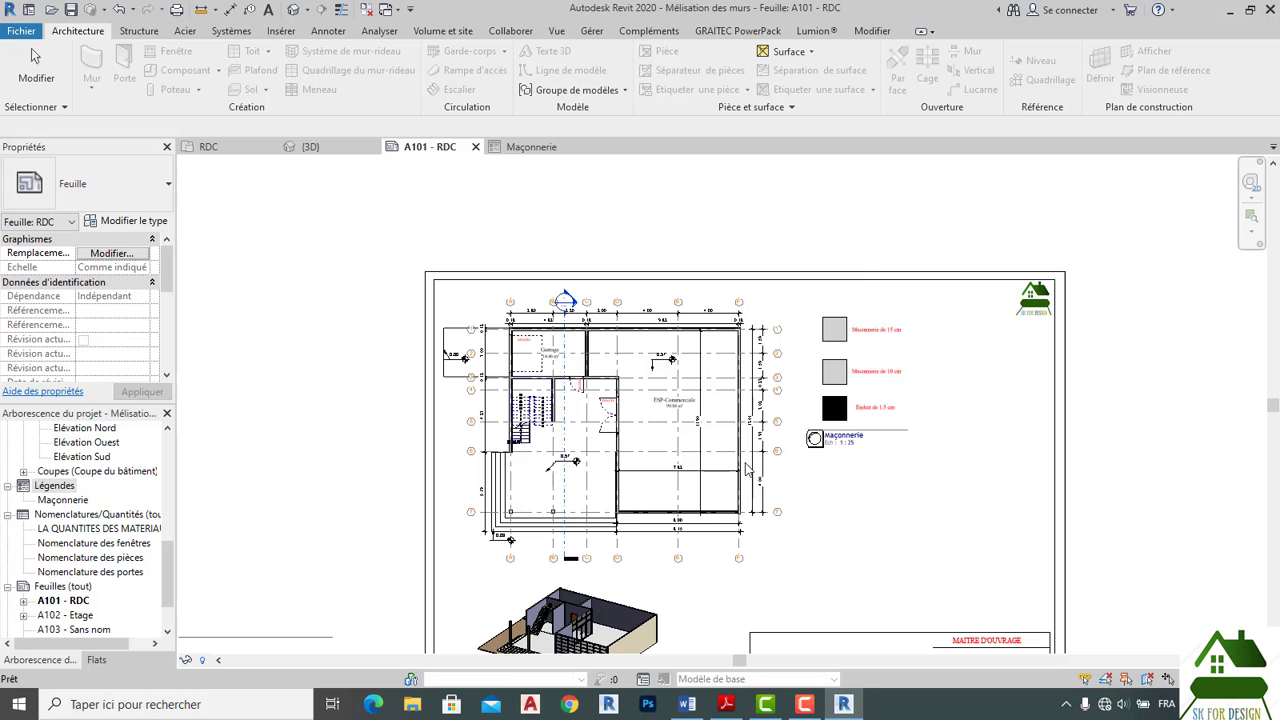
scroll(760, 447, "down", 2)
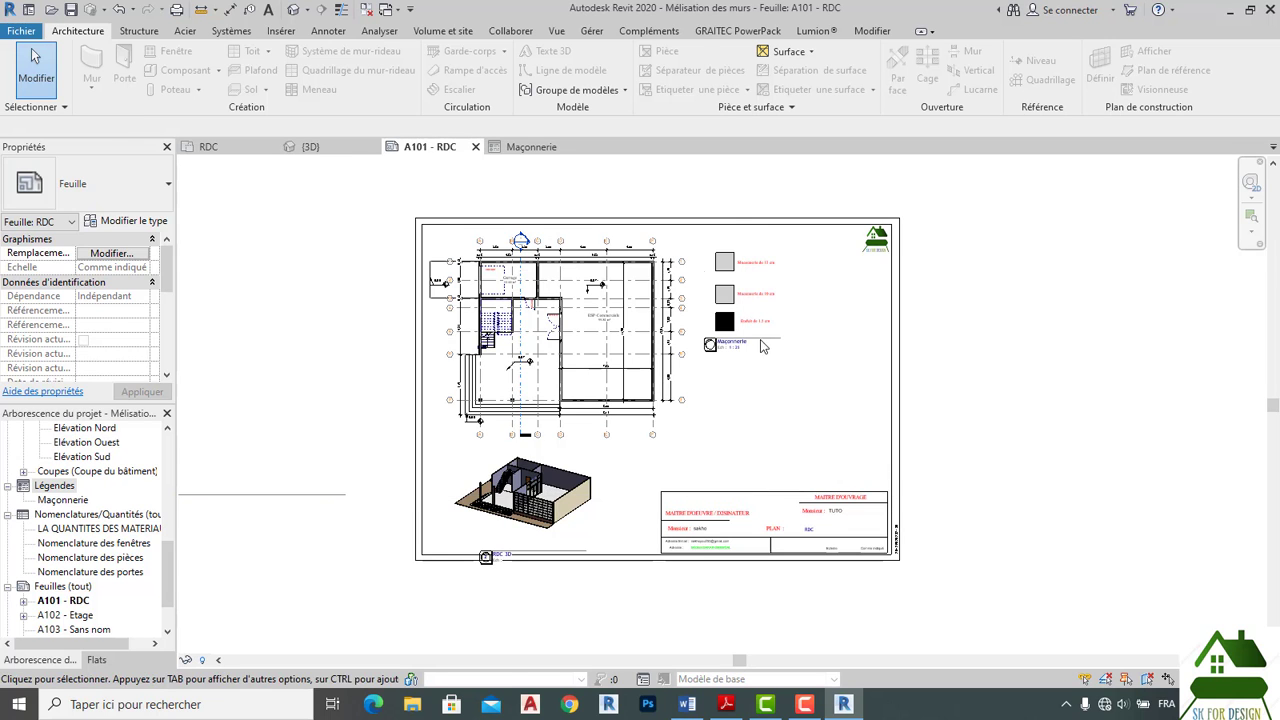
scroll(603, 268, "up", 5)
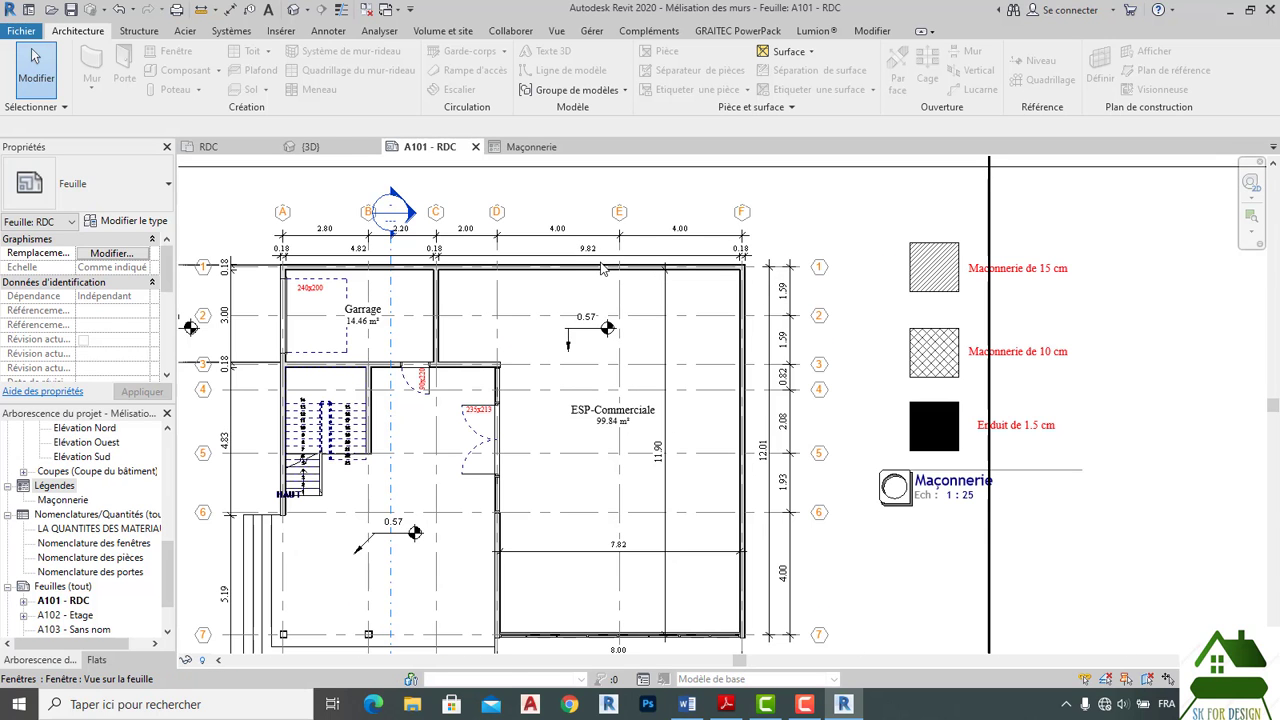
scroll(603, 268, "up", 3)
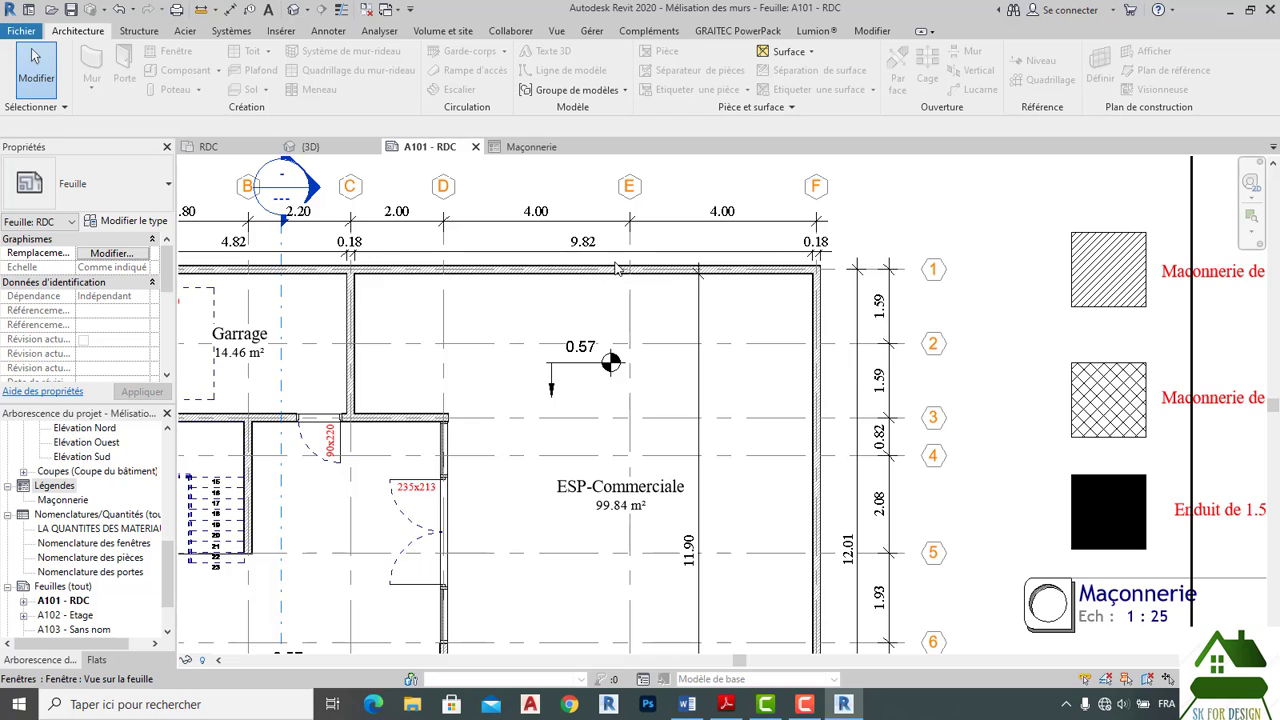
scroll(617, 268, "down", 1)
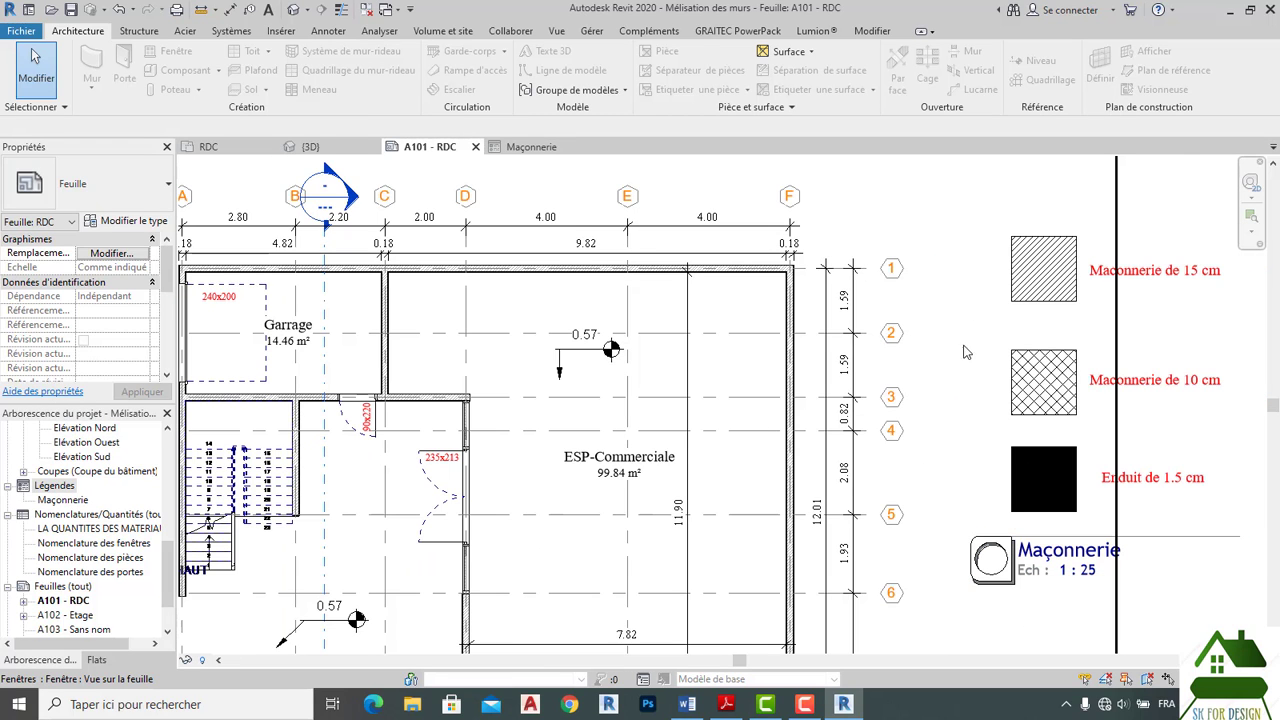
scroll(958, 374, "down", 1)
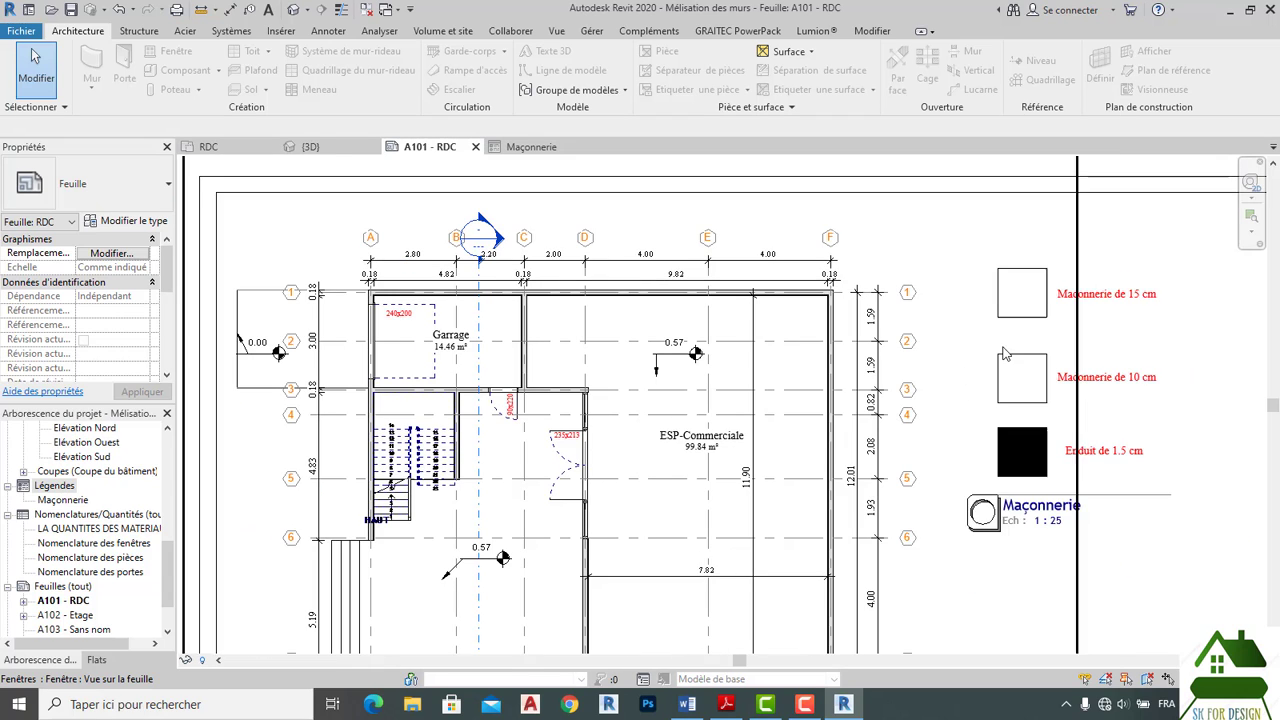
right_click(46, 487)
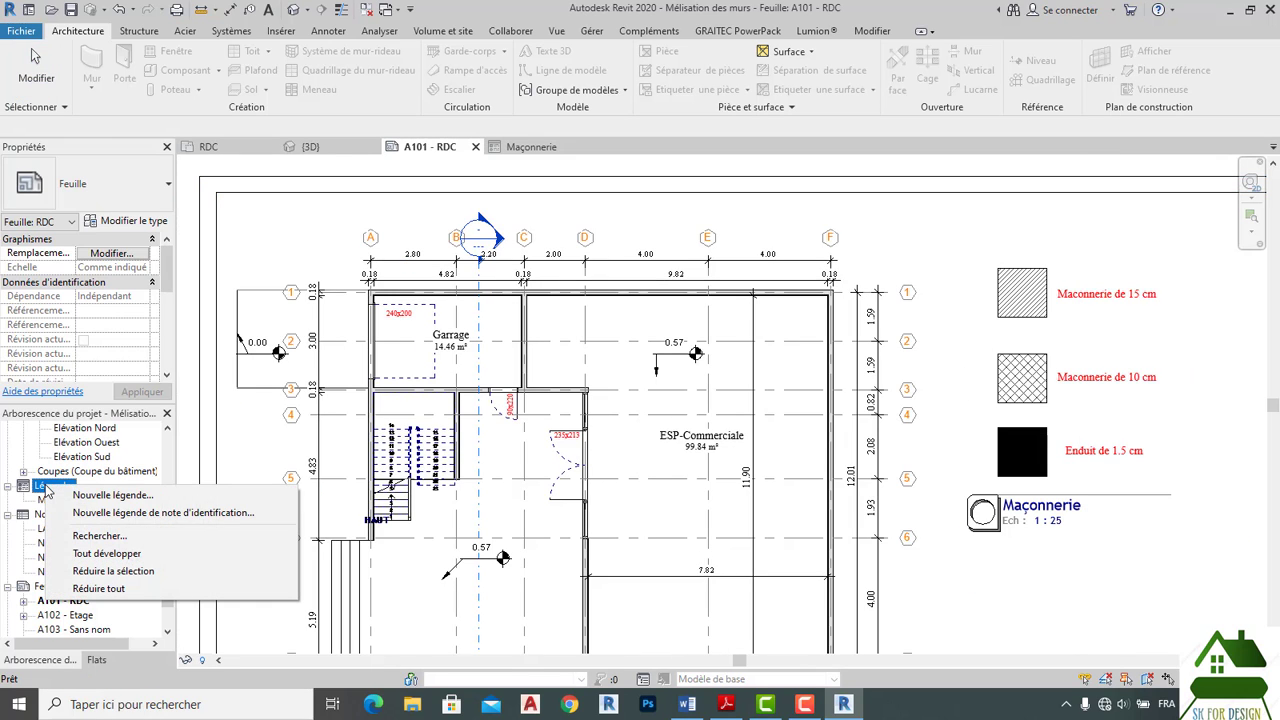
left_click(87, 495)
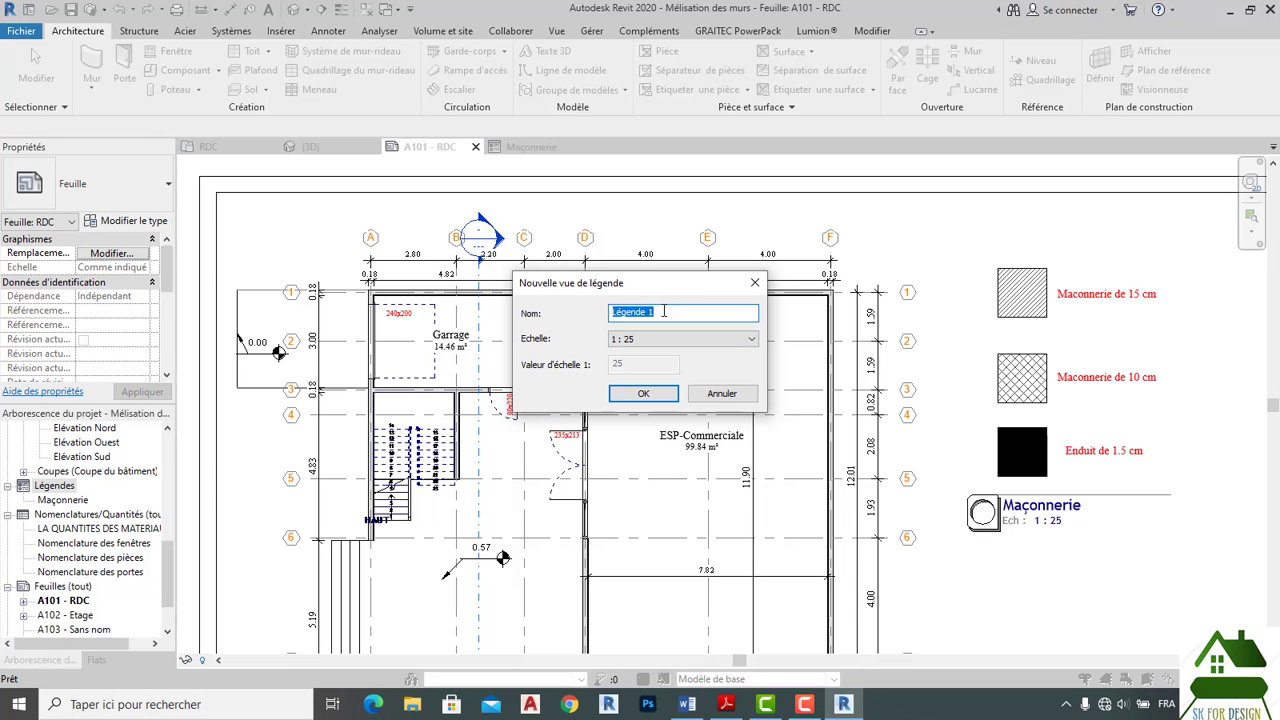
key("BackSpace")
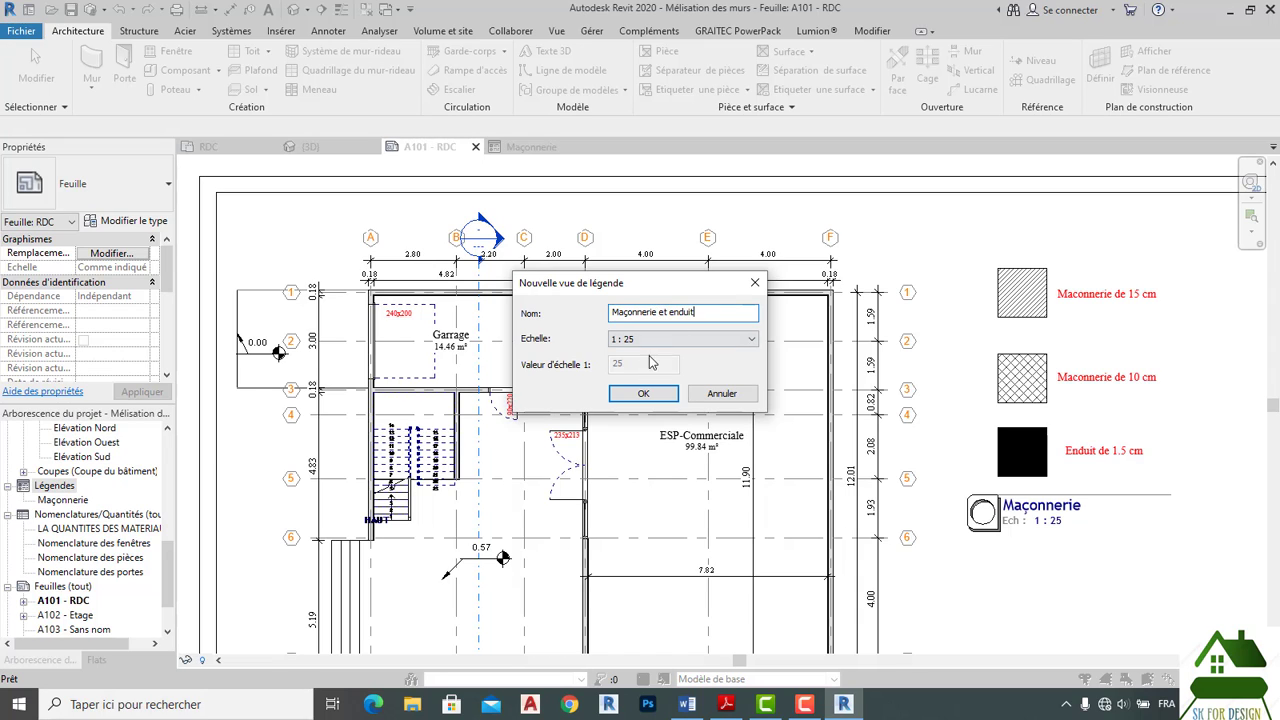
key("Tab")
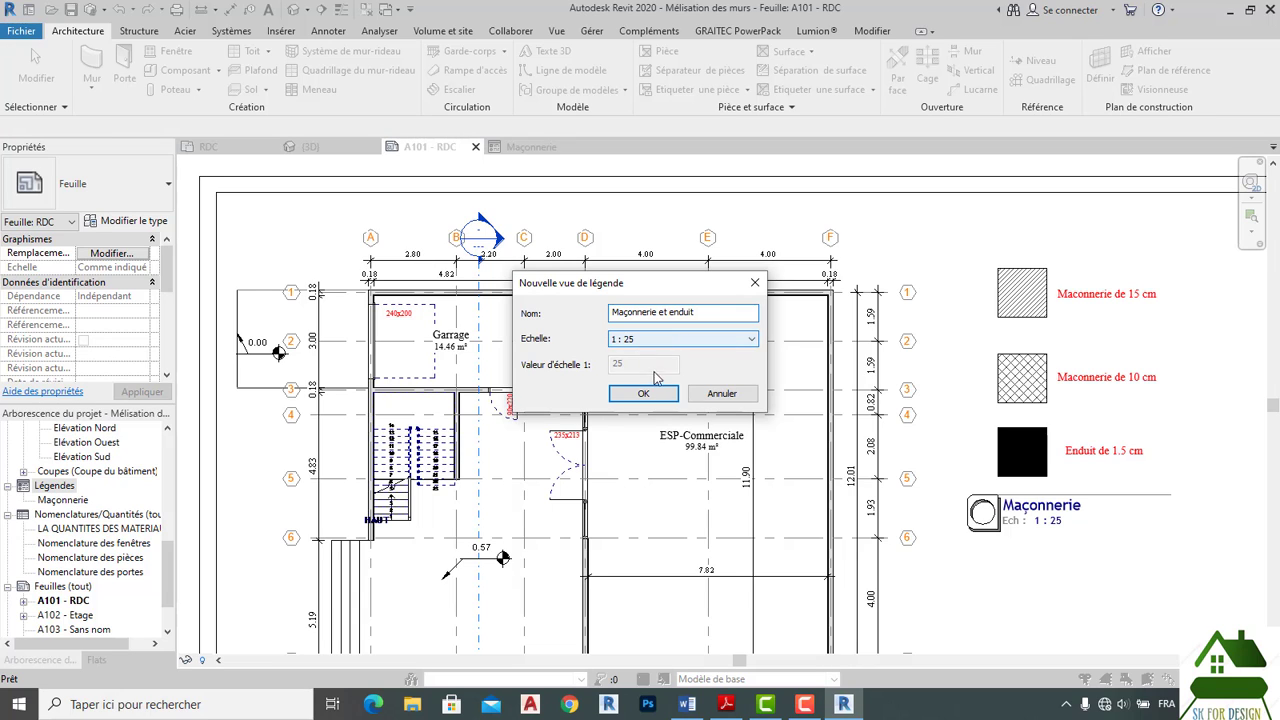
left_click(643, 393)
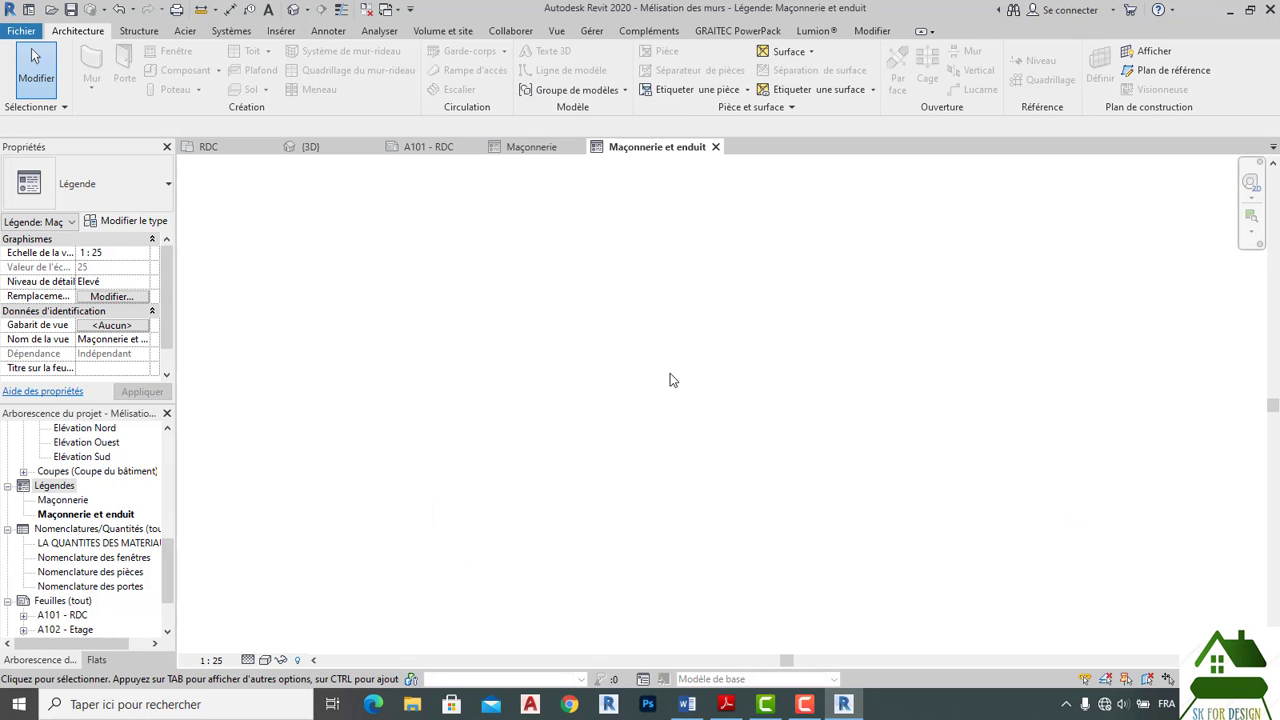
Start placing a legend component in the empty Maçonnerie et enduit legend view.
left_click(334, 32)
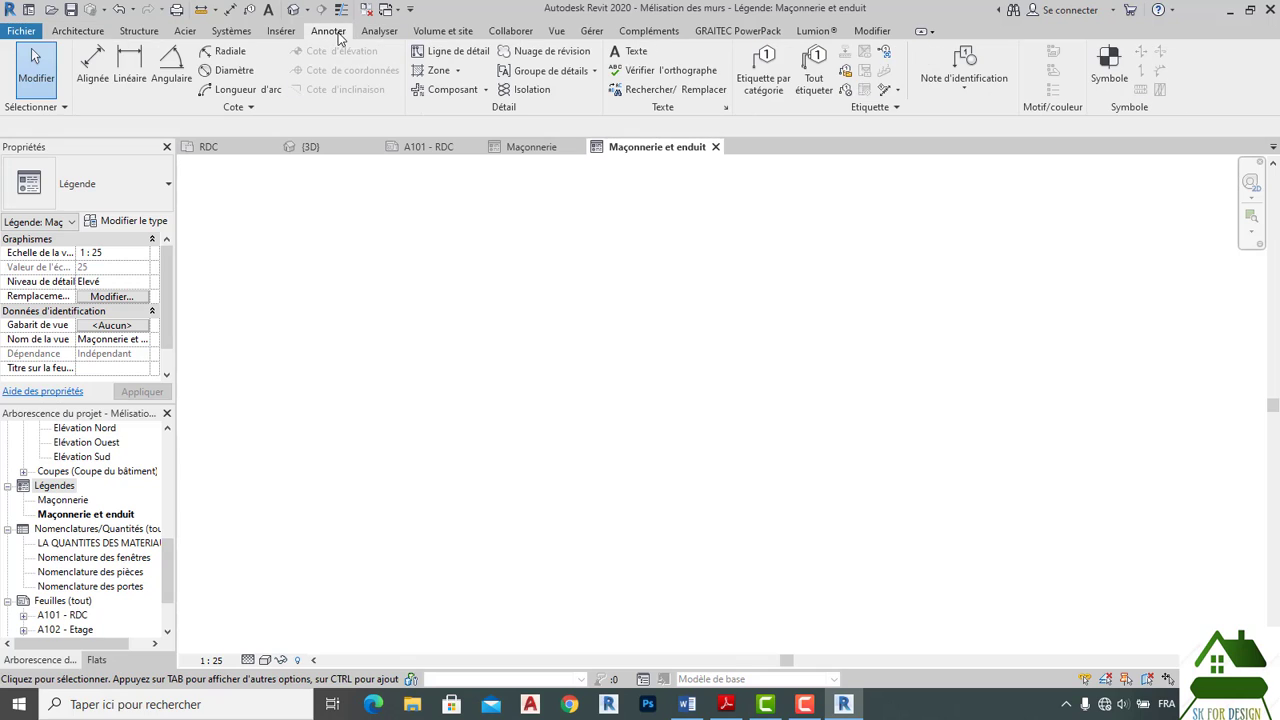
left_click(486, 90)
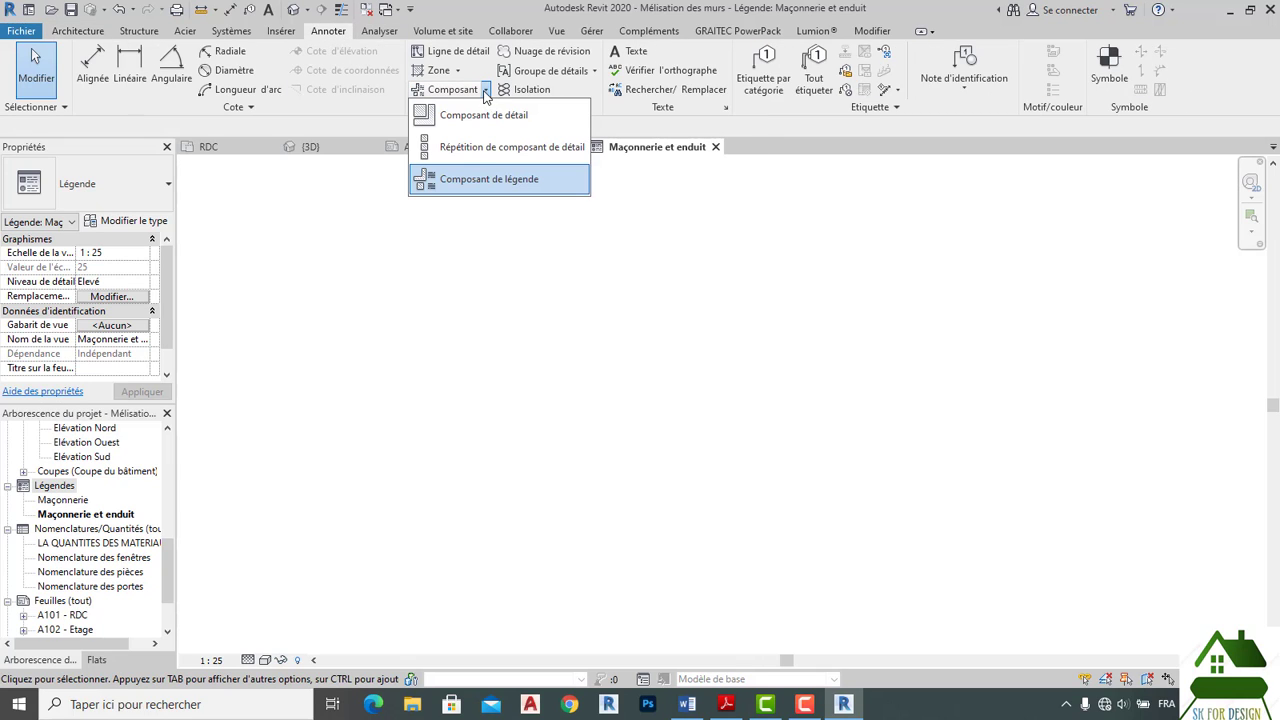
left_click(503, 183)
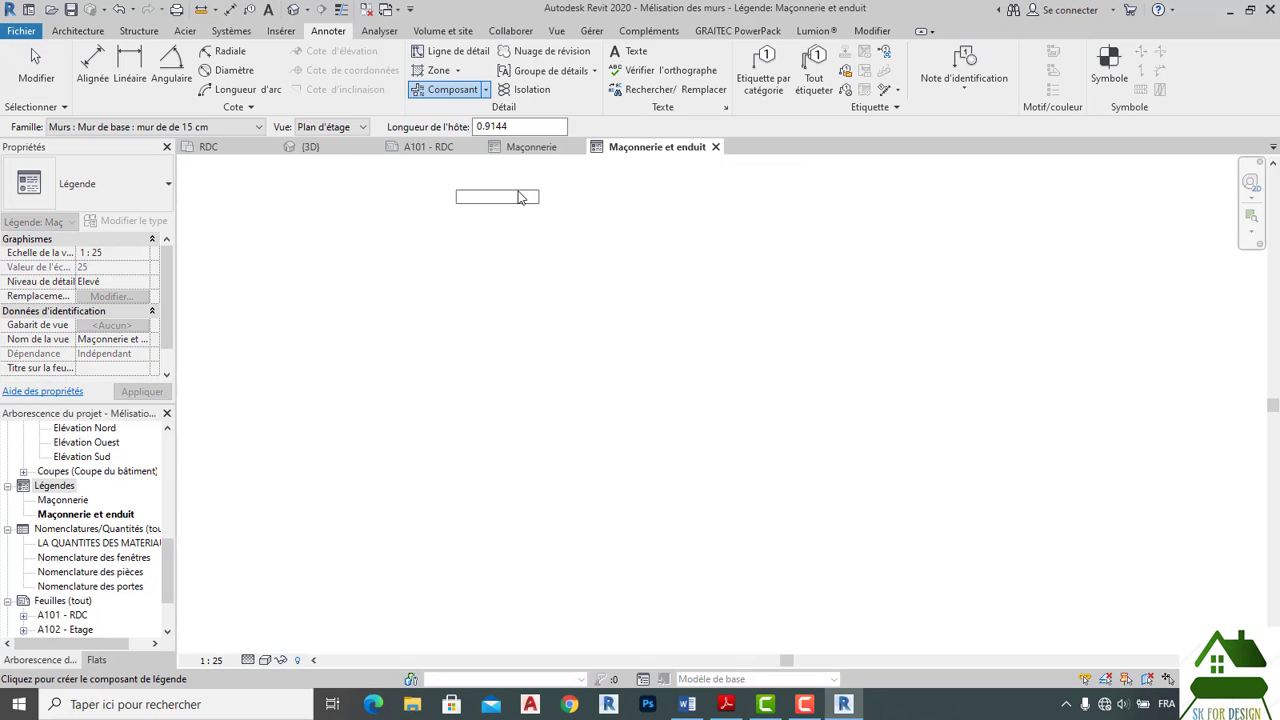
left_click(250, 129)
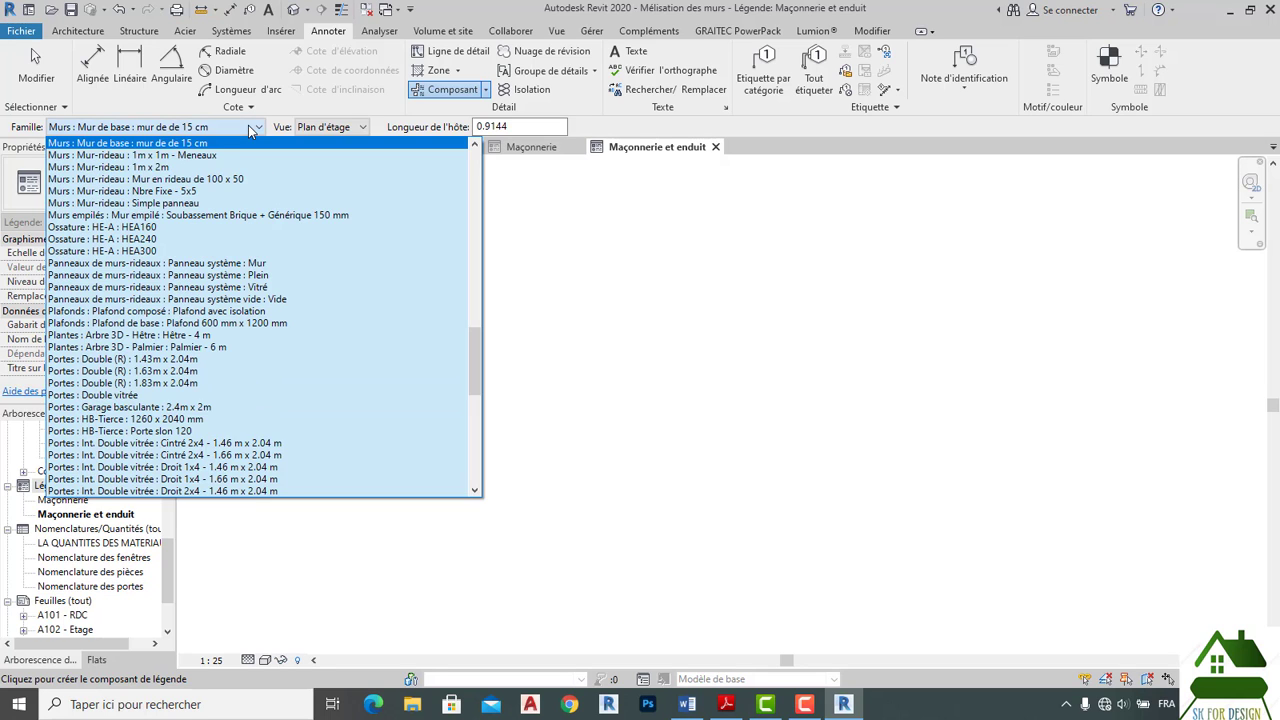
left_click(187, 170)
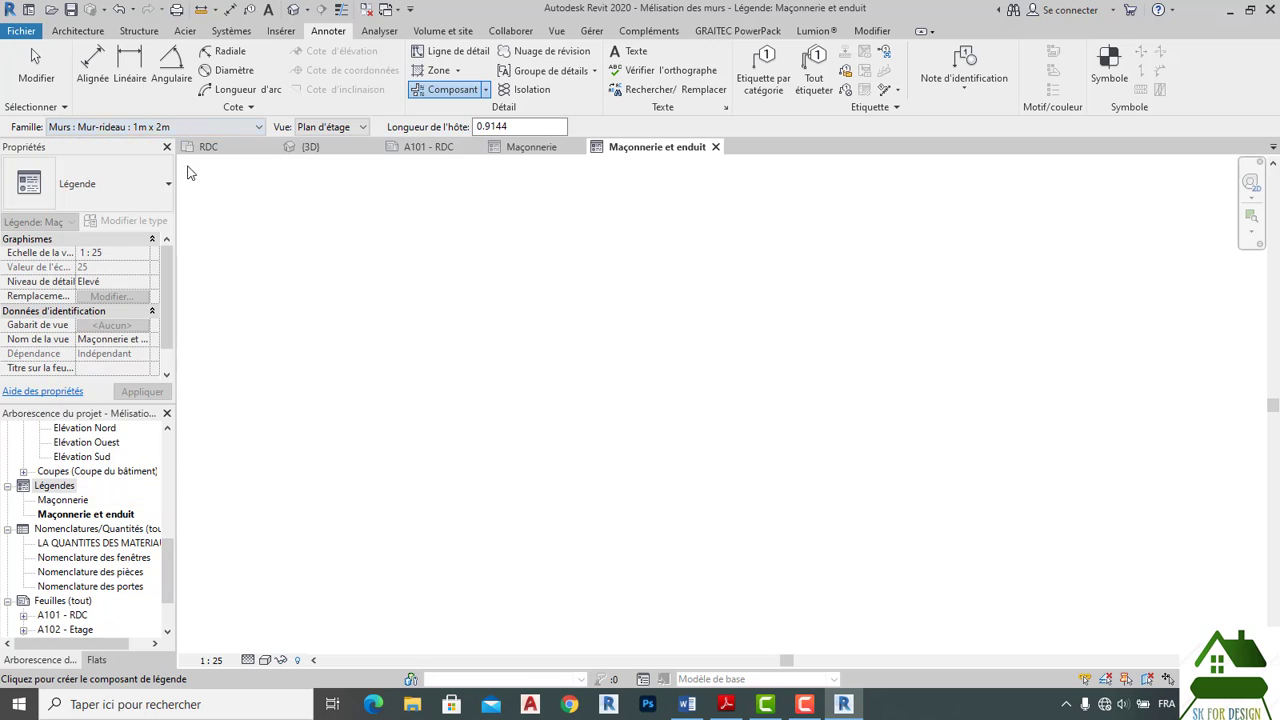
left_click(232, 128)
left_click(158, 240)
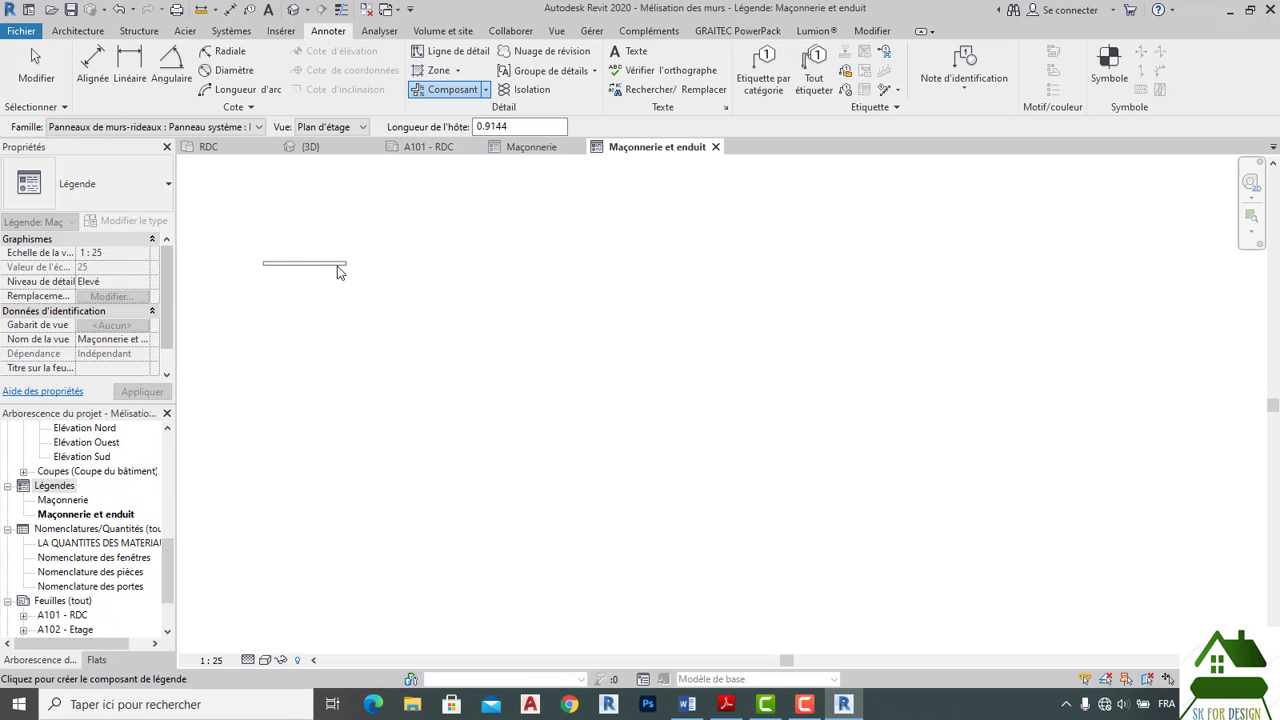
Place one plan-view legend component of the basic wall type "mur de de 15 cm" in the Maçonnerie et enduit legend.
left_click(238, 128)
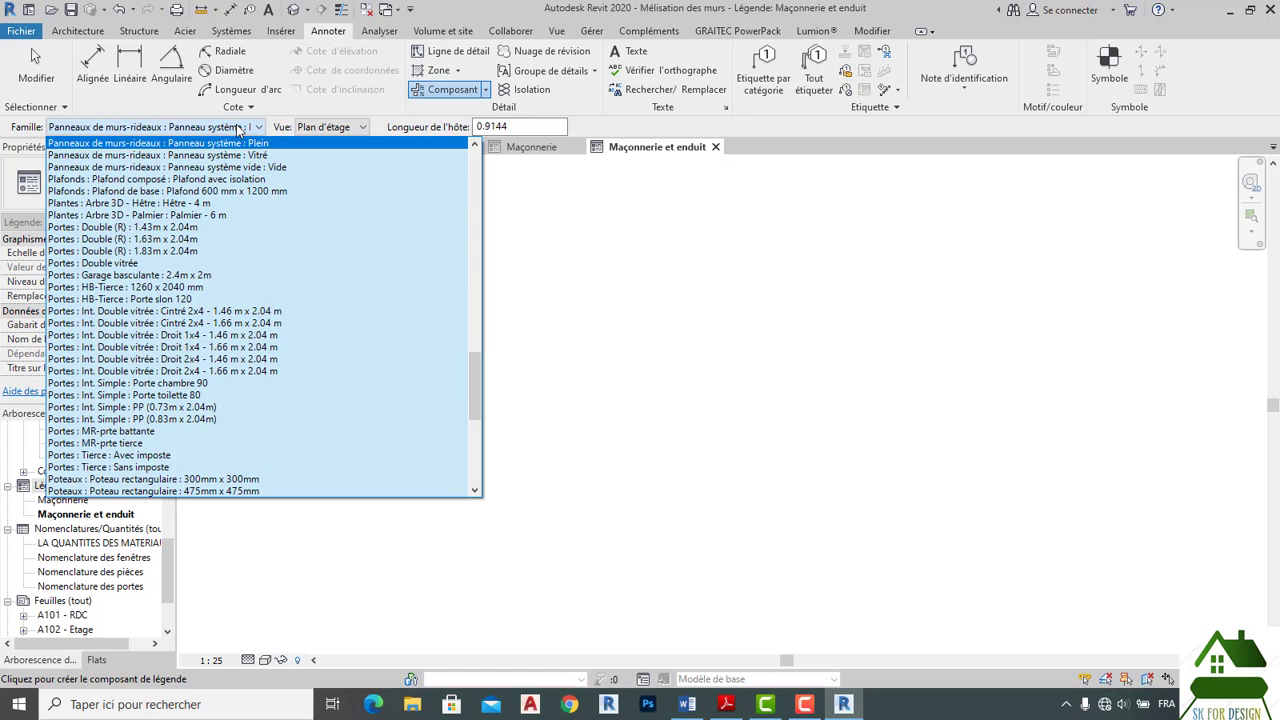
left_click(245, 128)
left_click(245, 128)
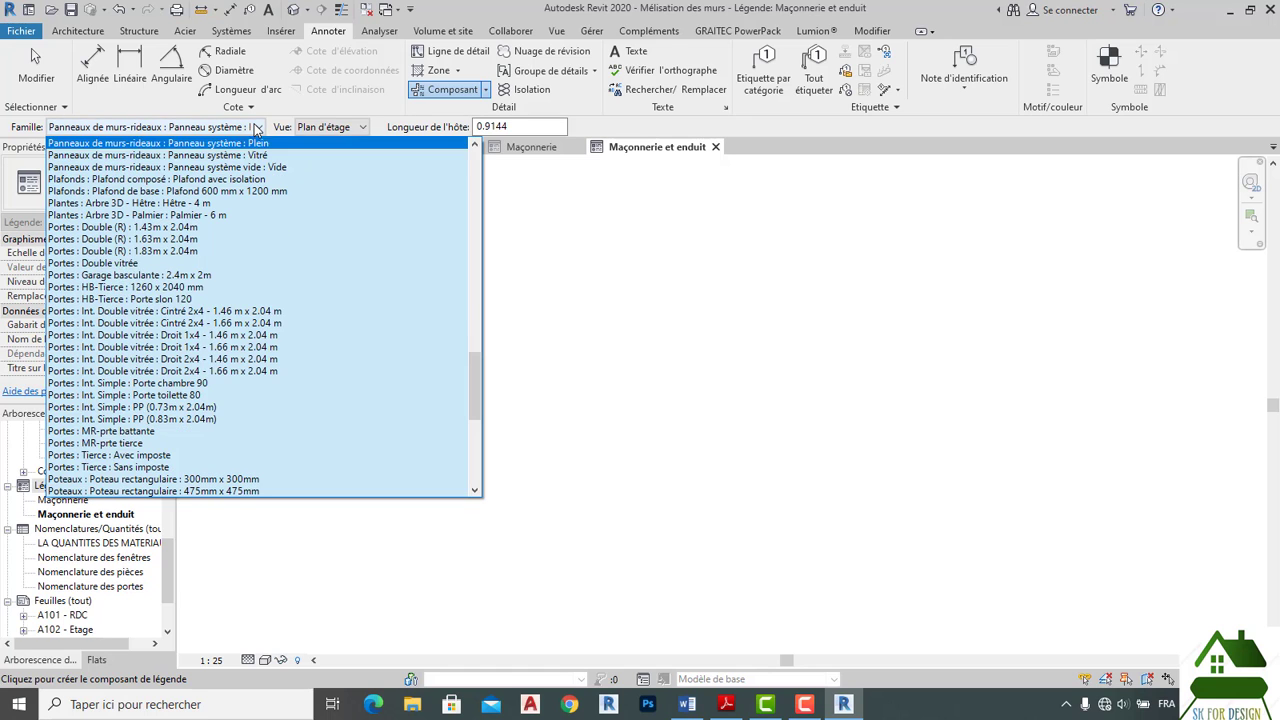
scroll(160, 370, "down", 5)
scroll(150, 370, "up", 8)
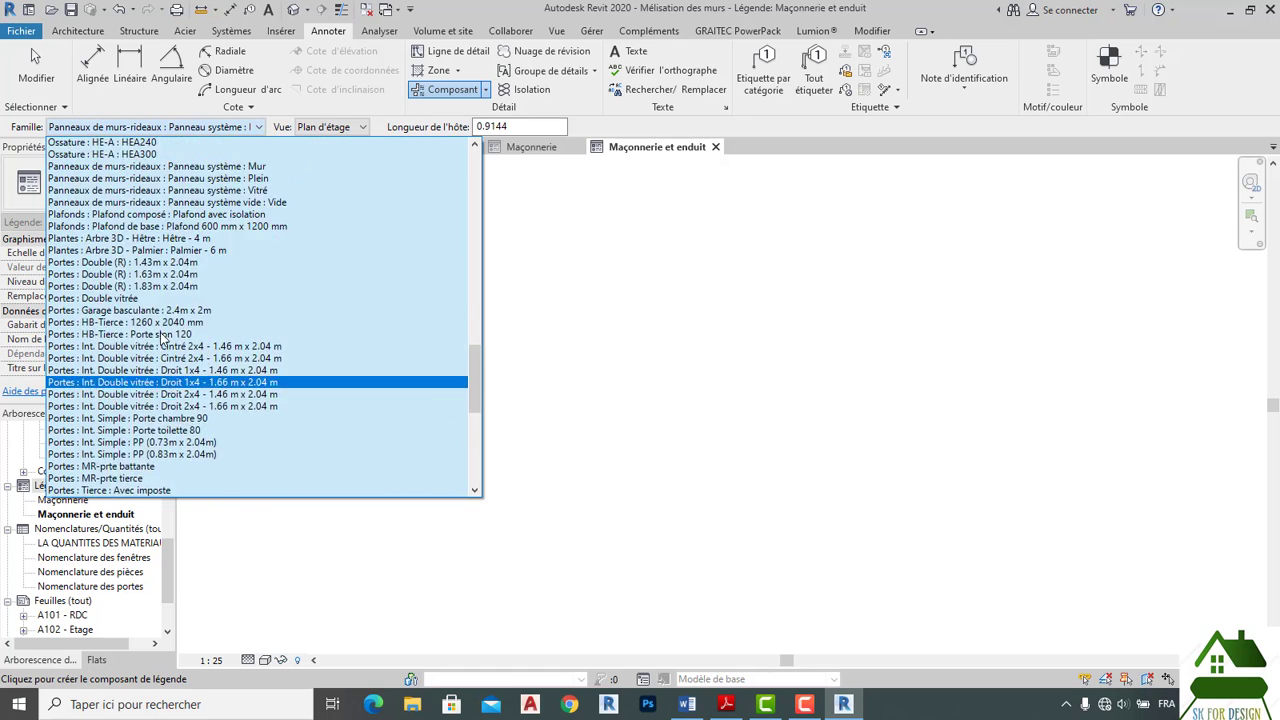
scroll(140, 238, "up", 15)
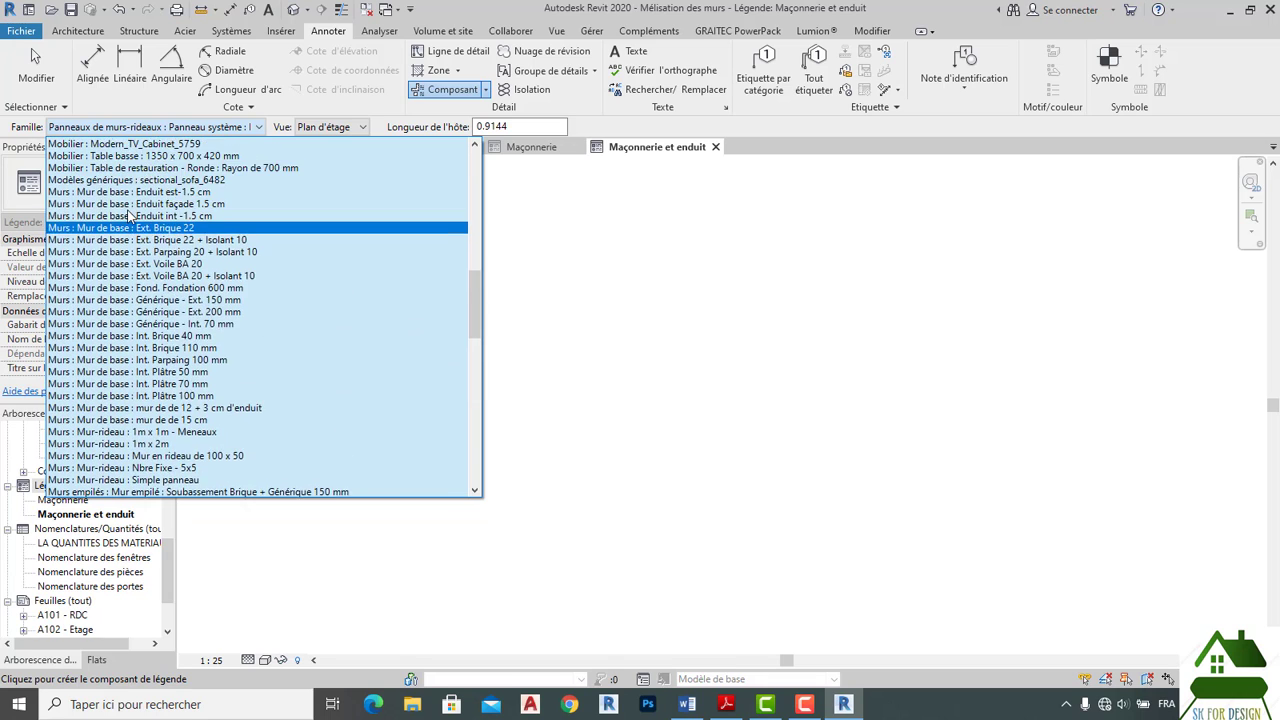
left_click(135, 275)
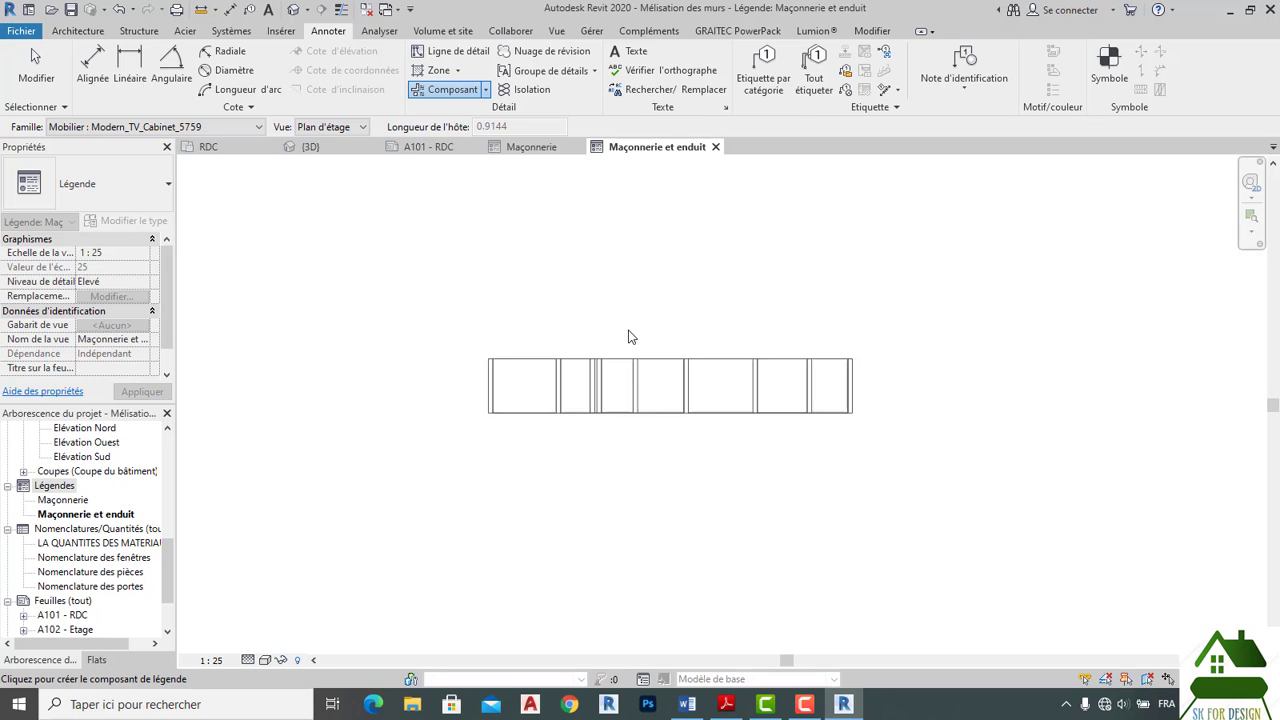
left_click(256, 127)
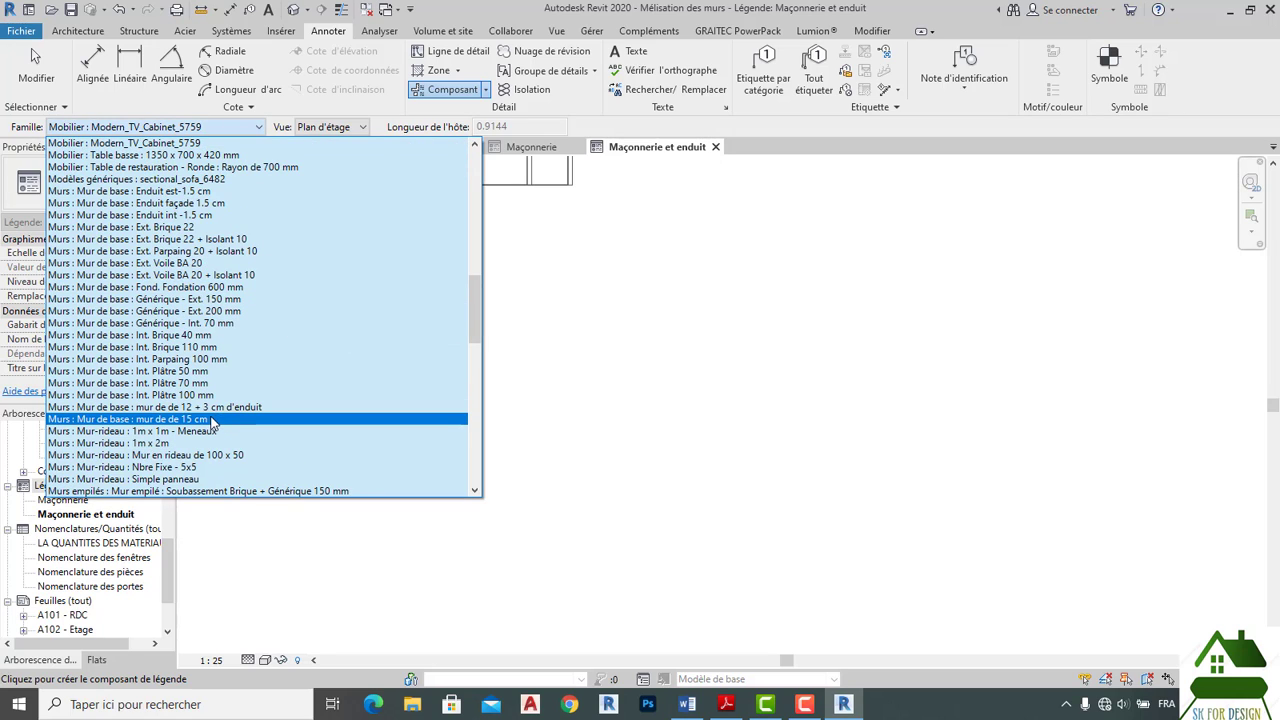
left_click(210, 419)
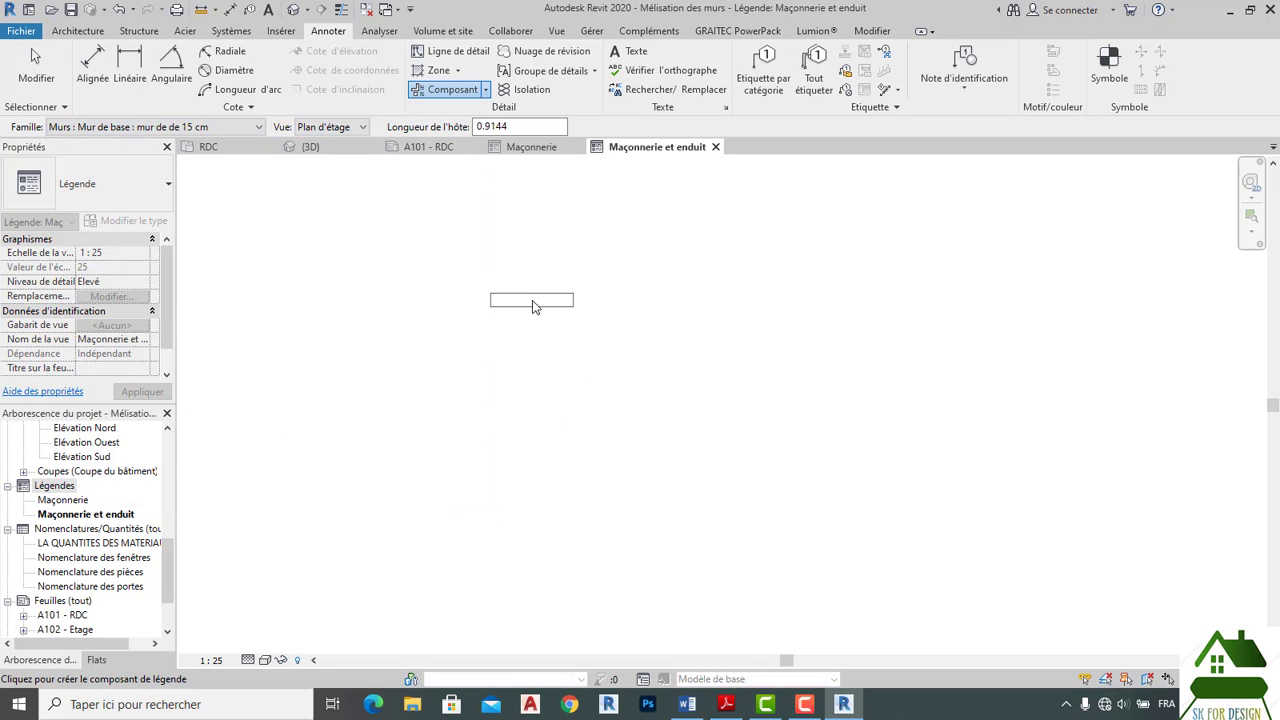
left_click(533, 306)
key("Escape")
key("Escape")
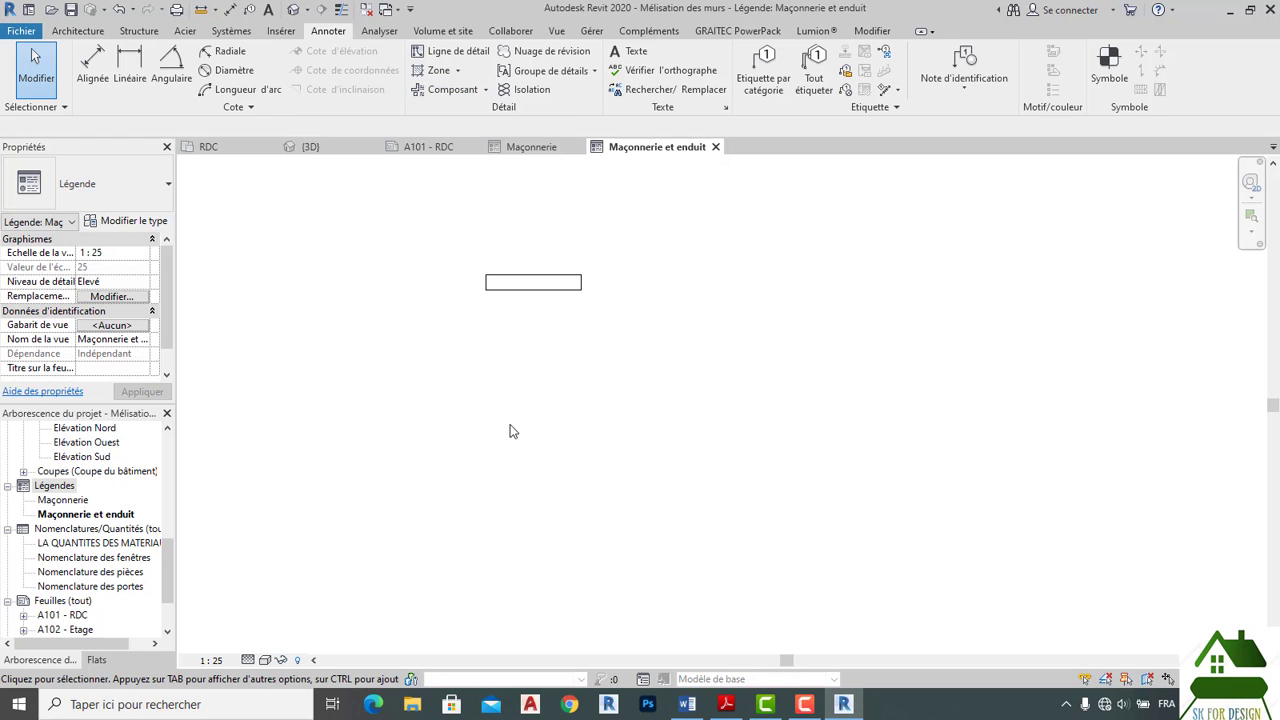
Examine the placed component, then inspect the layer structure and material graphics of the "mur de de 15 cm" wall type from the RDC plan.
scroll(486, 281, "up", 3)
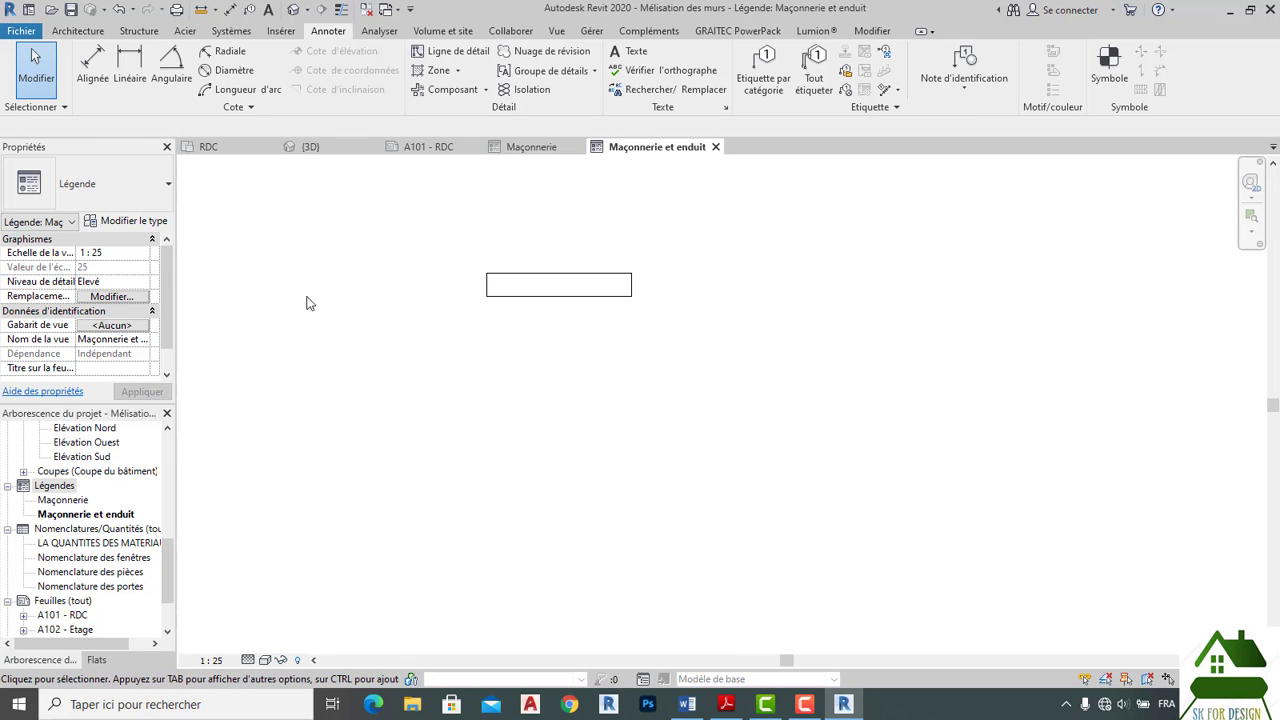
scroll(512, 281, "up", 2)
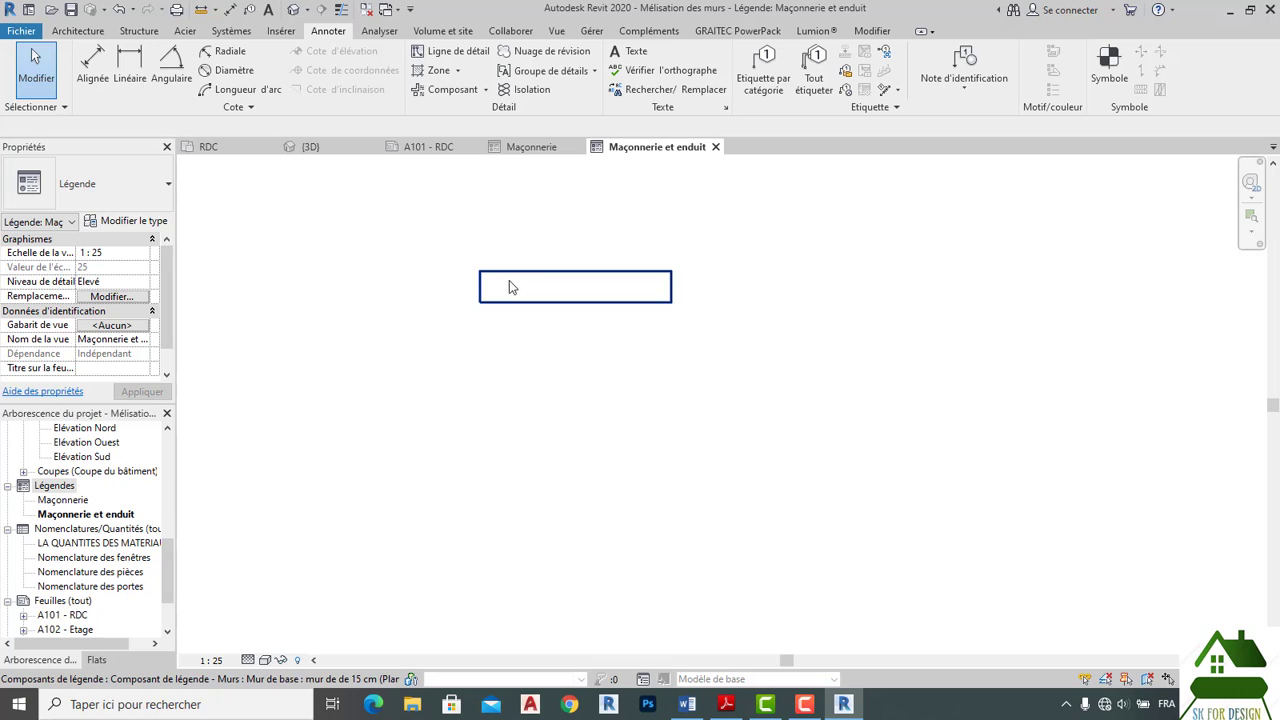
scroll(640, 234, "up", 1)
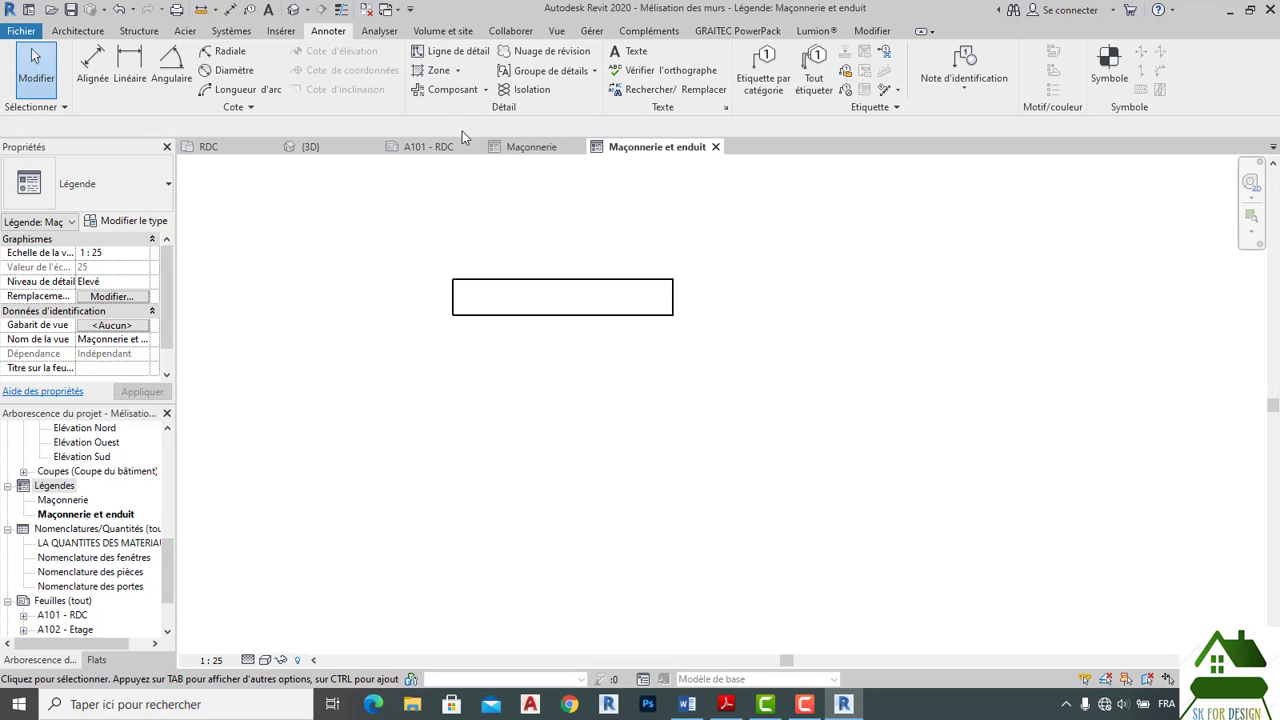
left_click(208, 146)
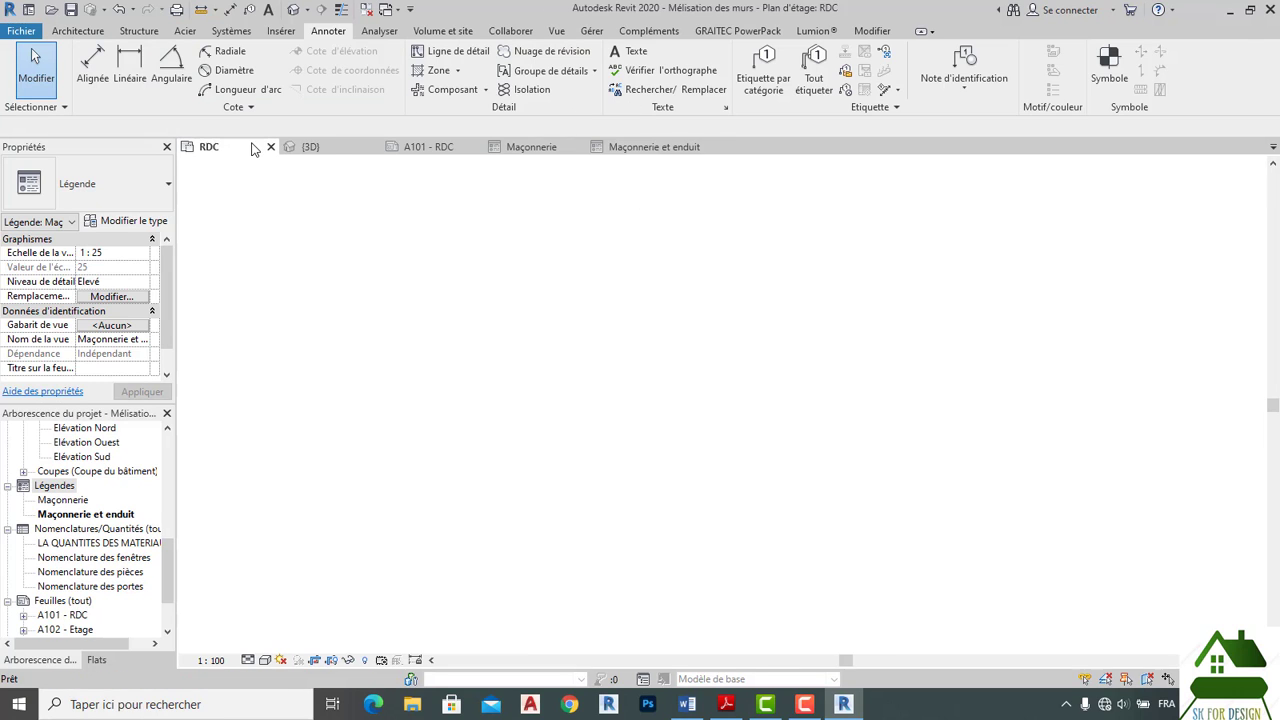
left_click(78, 31)
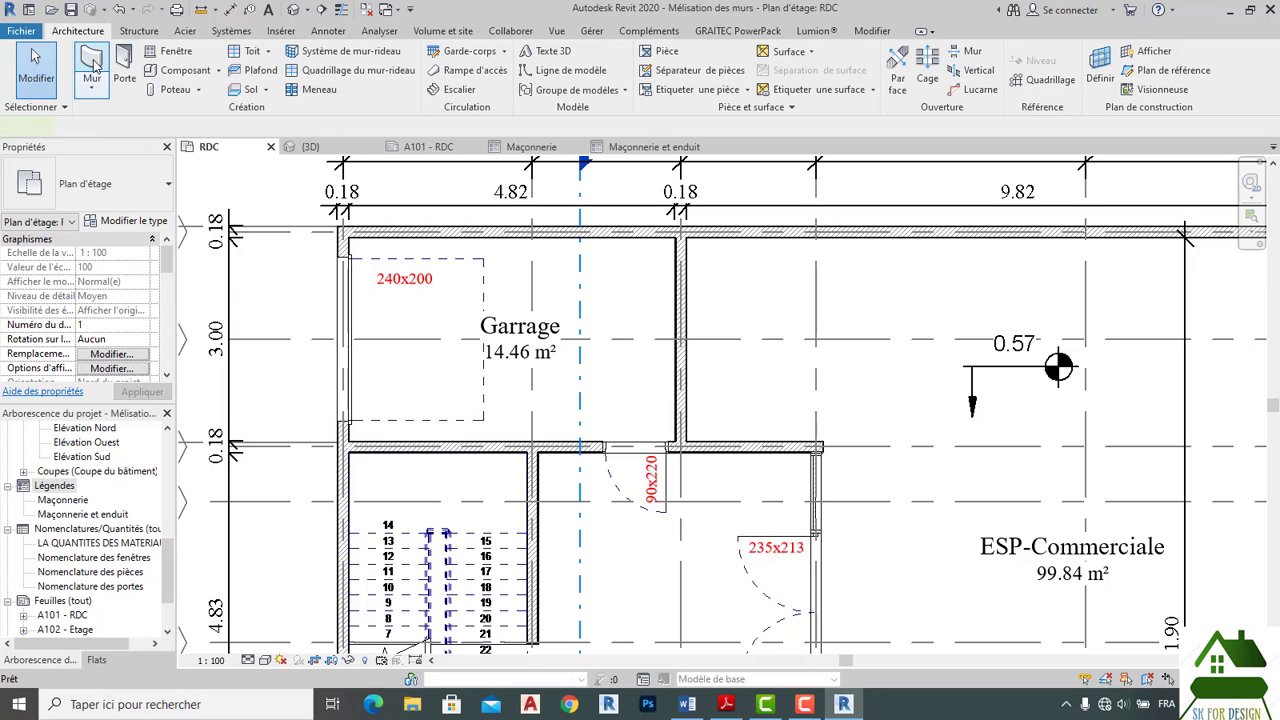
left_click(96, 60)
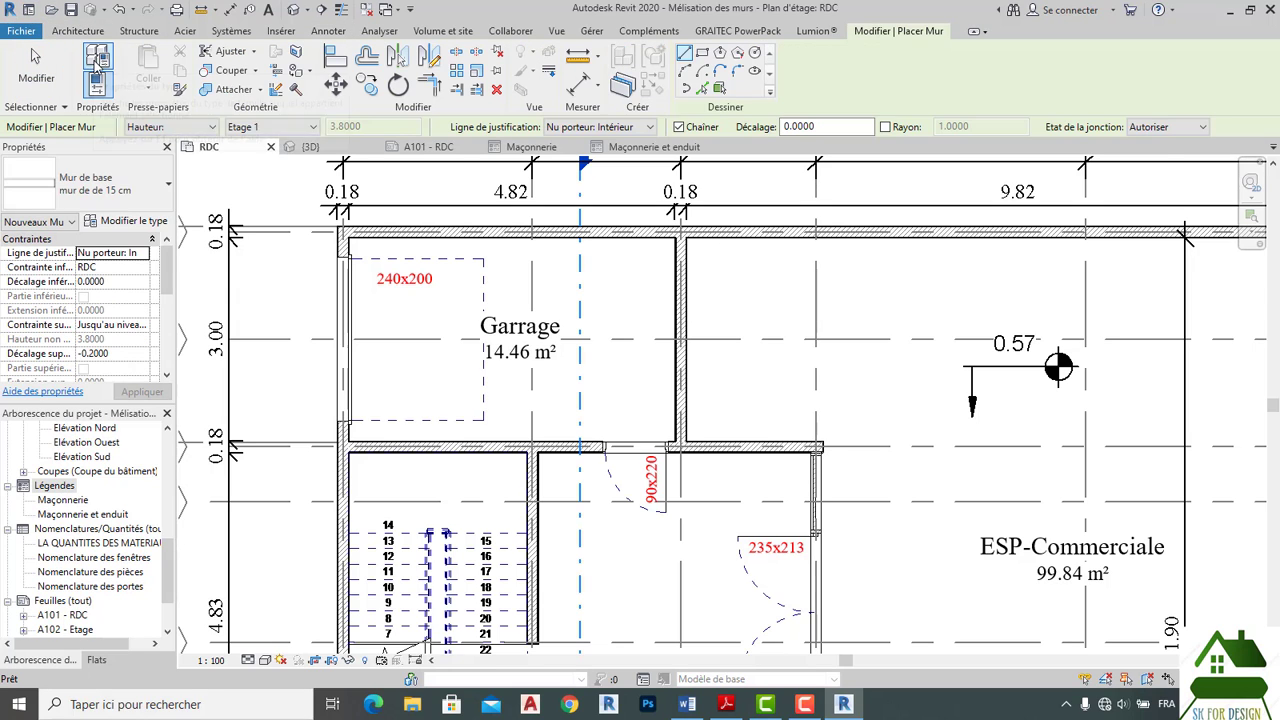
left_click(110, 185)
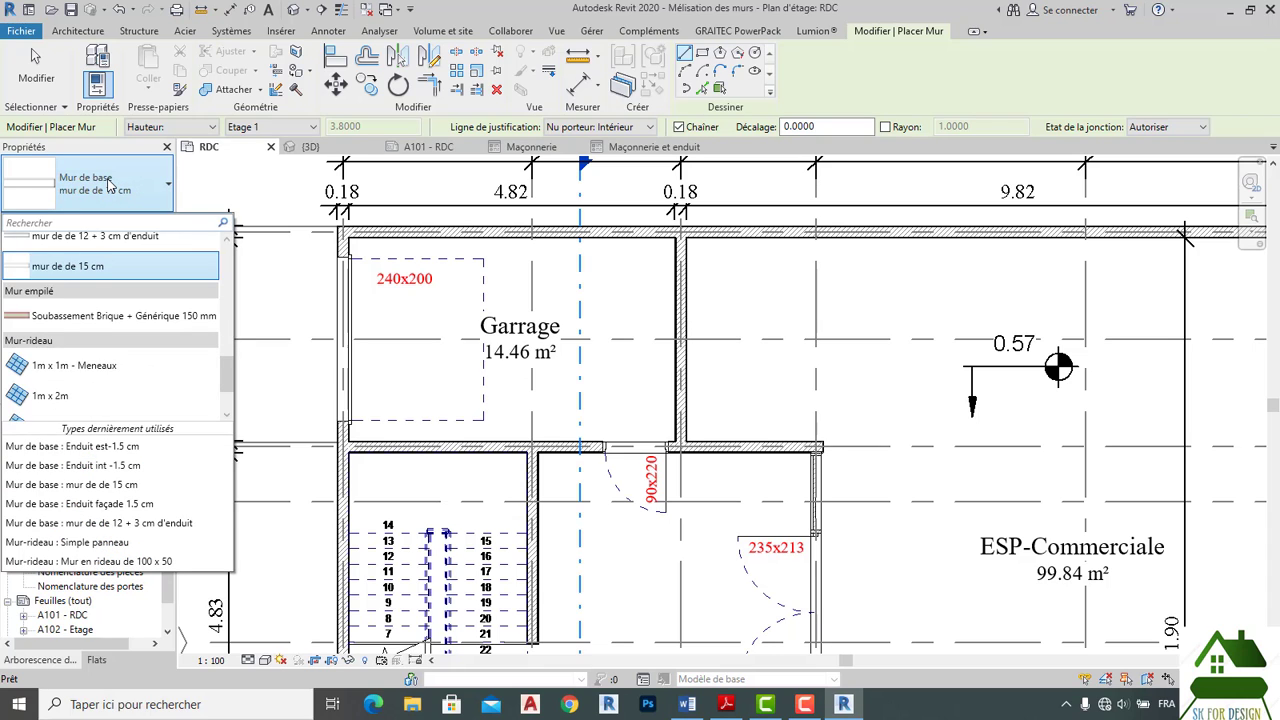
left_click(110, 193)
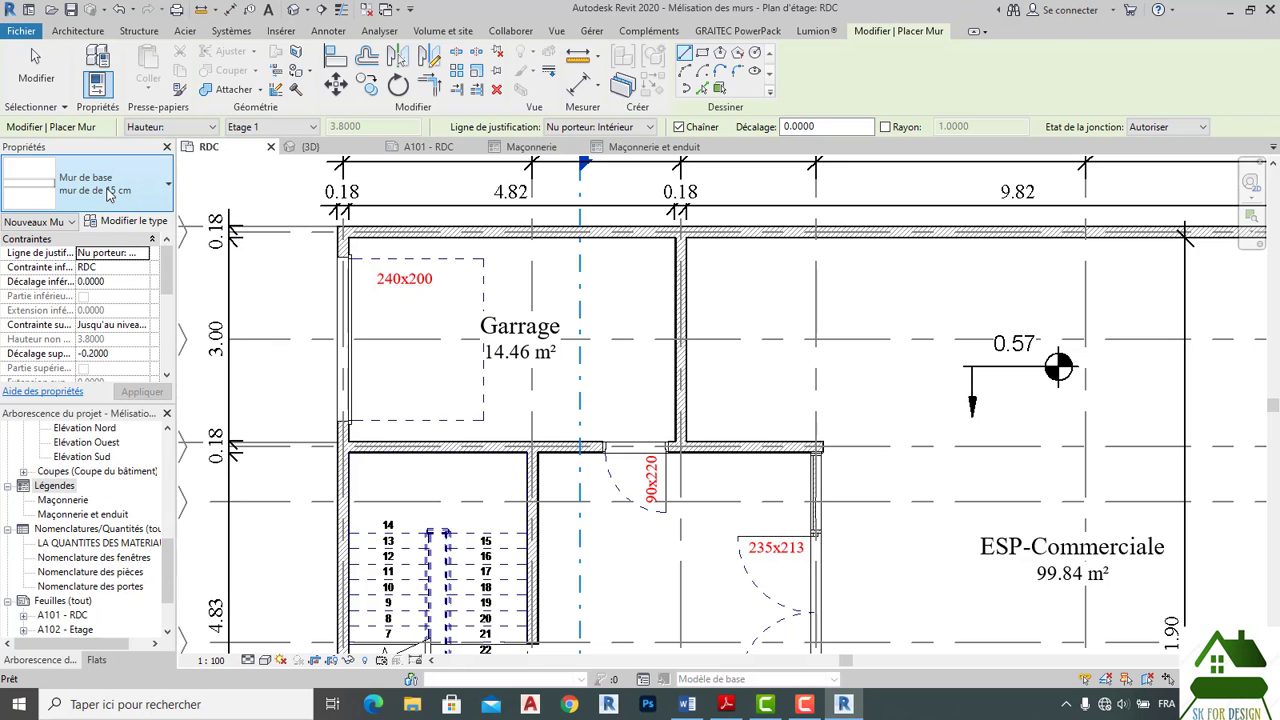
left_click(98, 57)
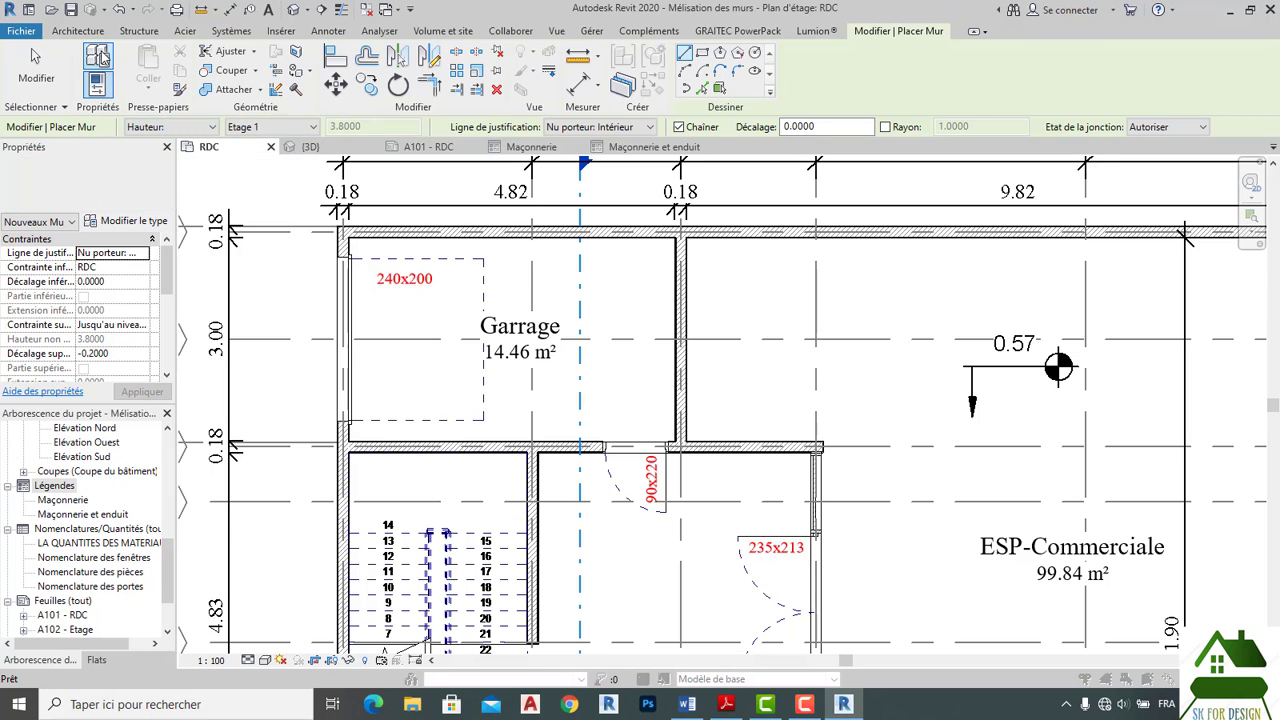
left_click(850, 212)
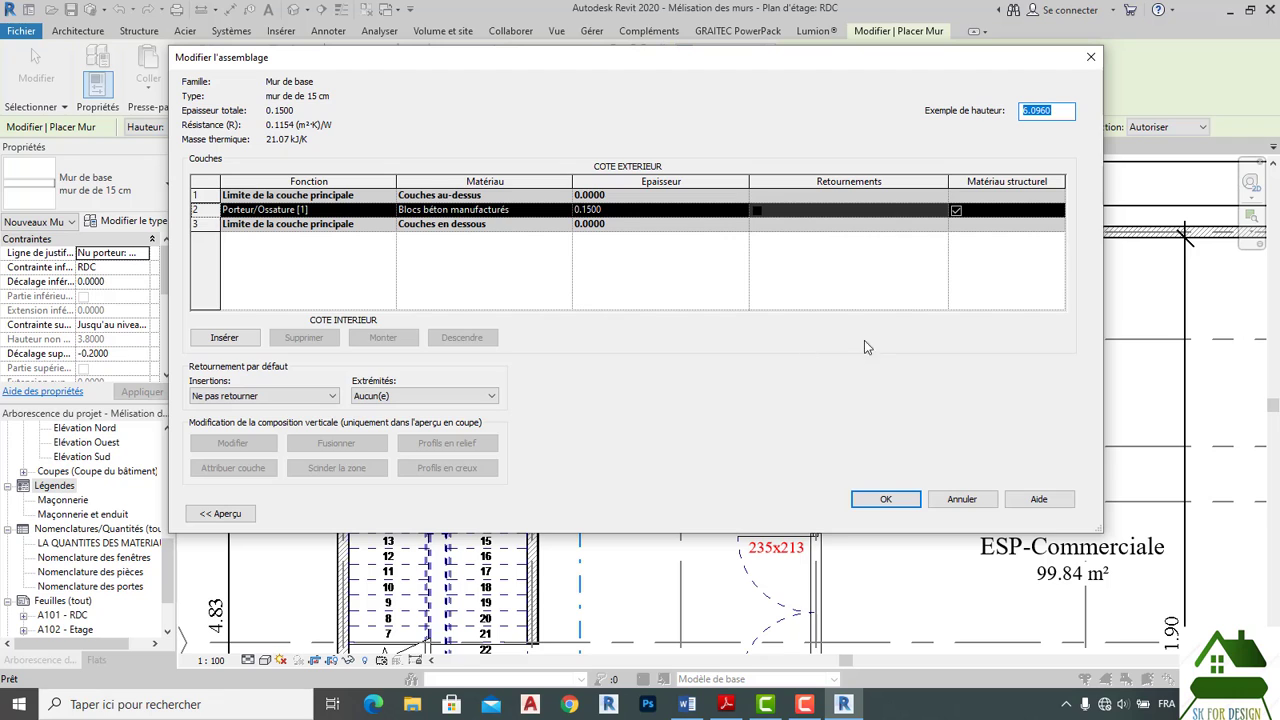
left_click(569, 213)
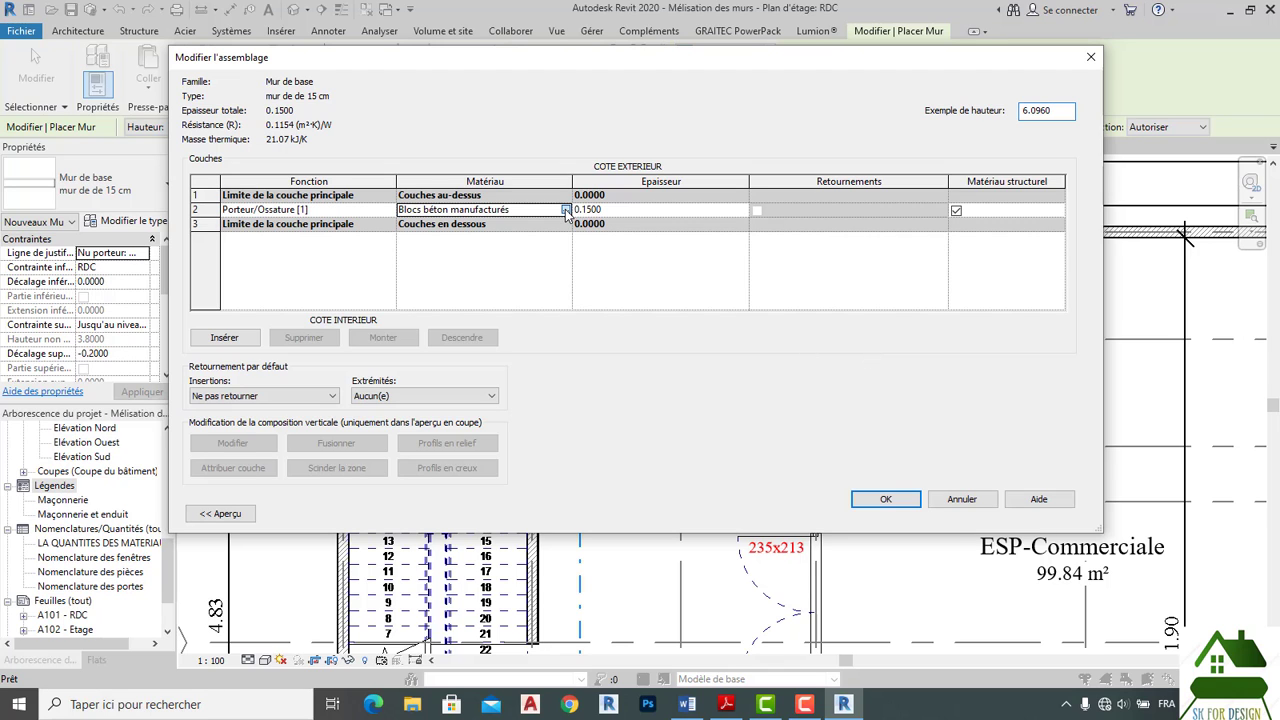
left_click(566, 210)
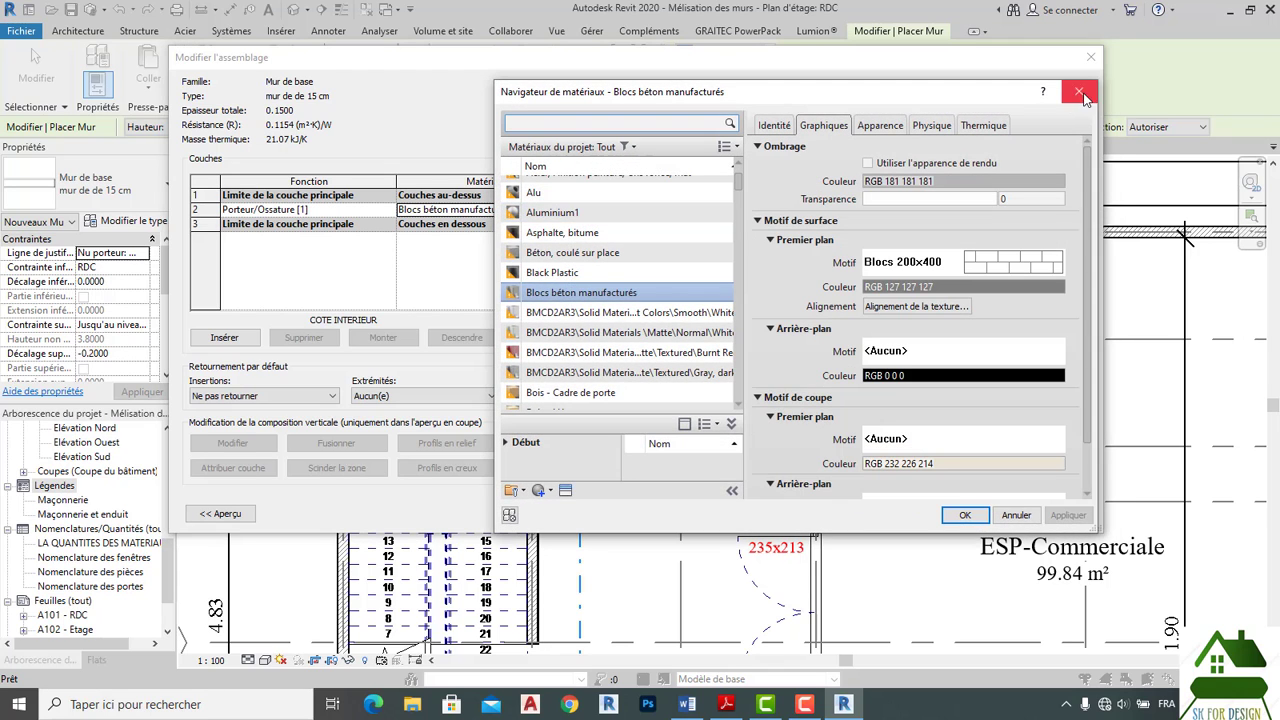
left_click(1080, 94)
left_click(1090, 58)
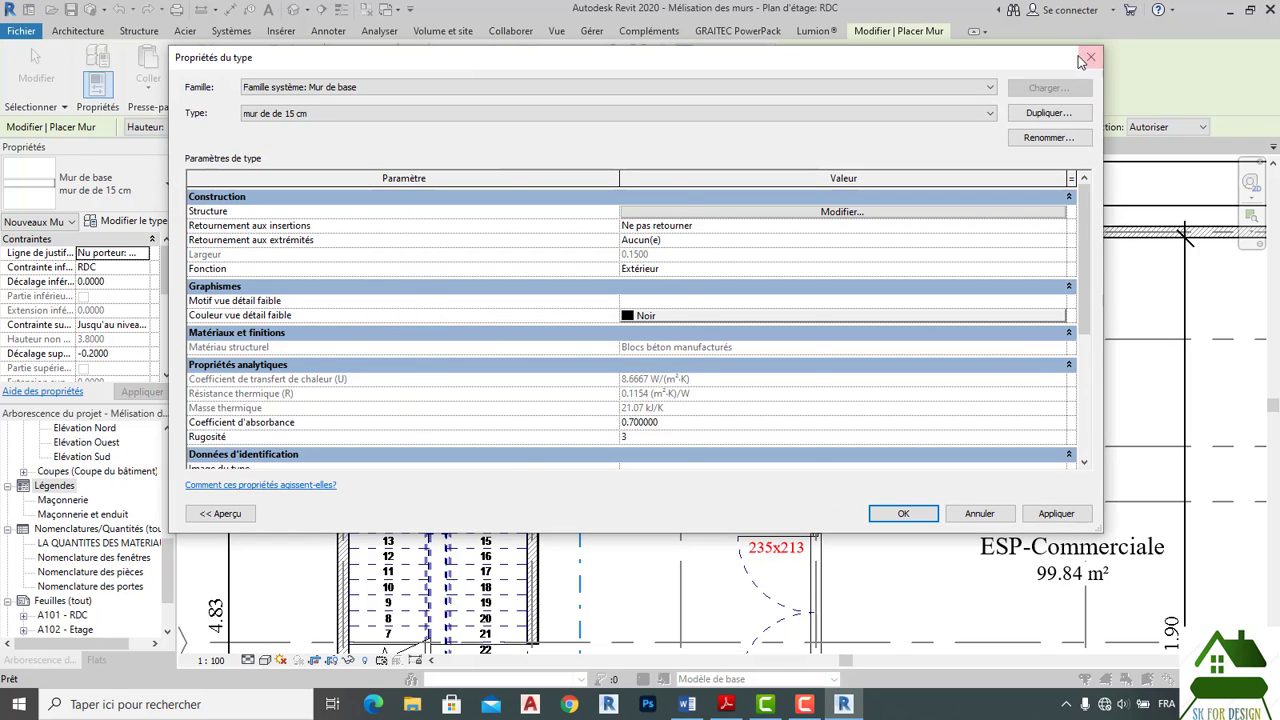
left_click(1089, 54)
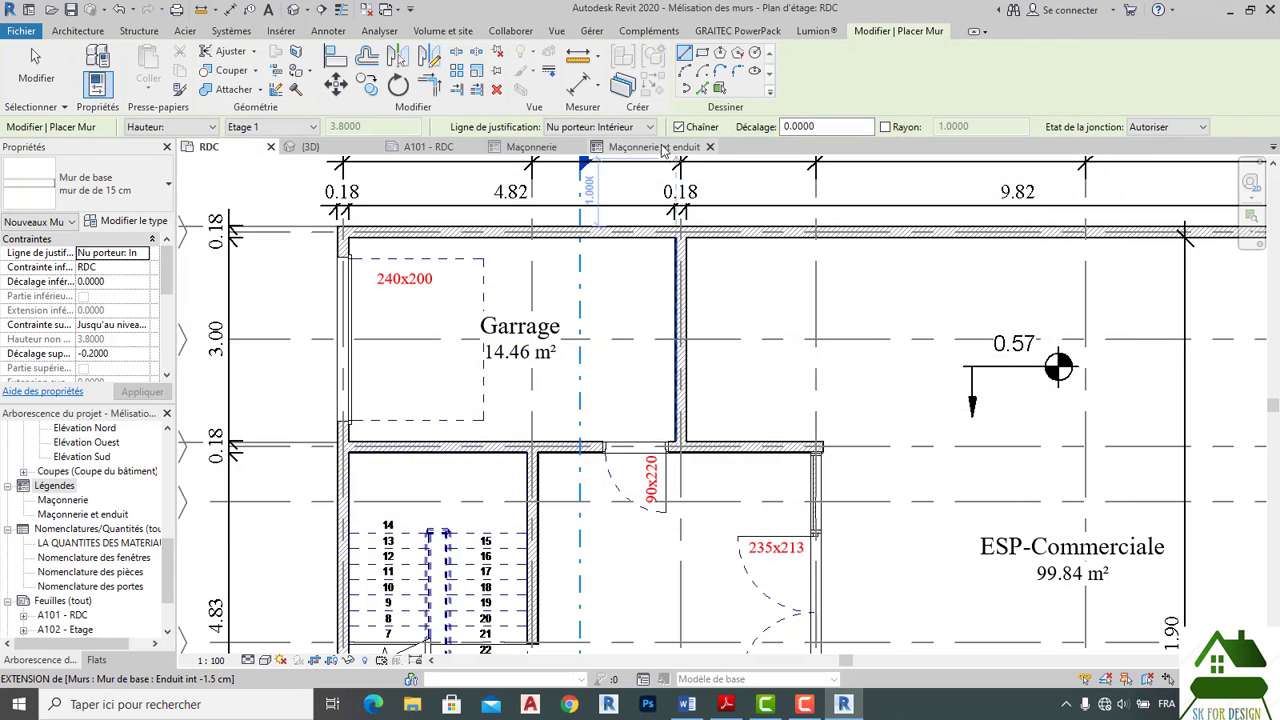
Assign the RDC-1/100 view template to the Maçonnerie et enduit legend, with the template's detail level set to Elevé.
left_click(654, 146)
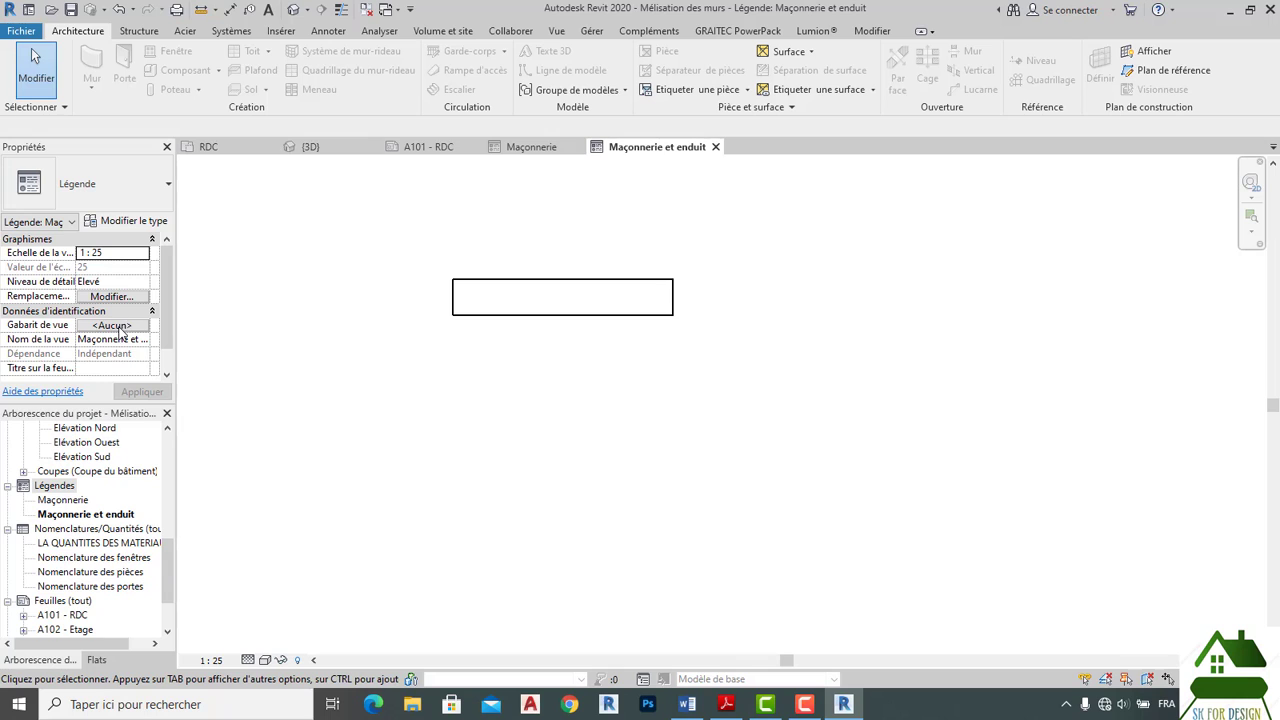
left_click(113, 326)
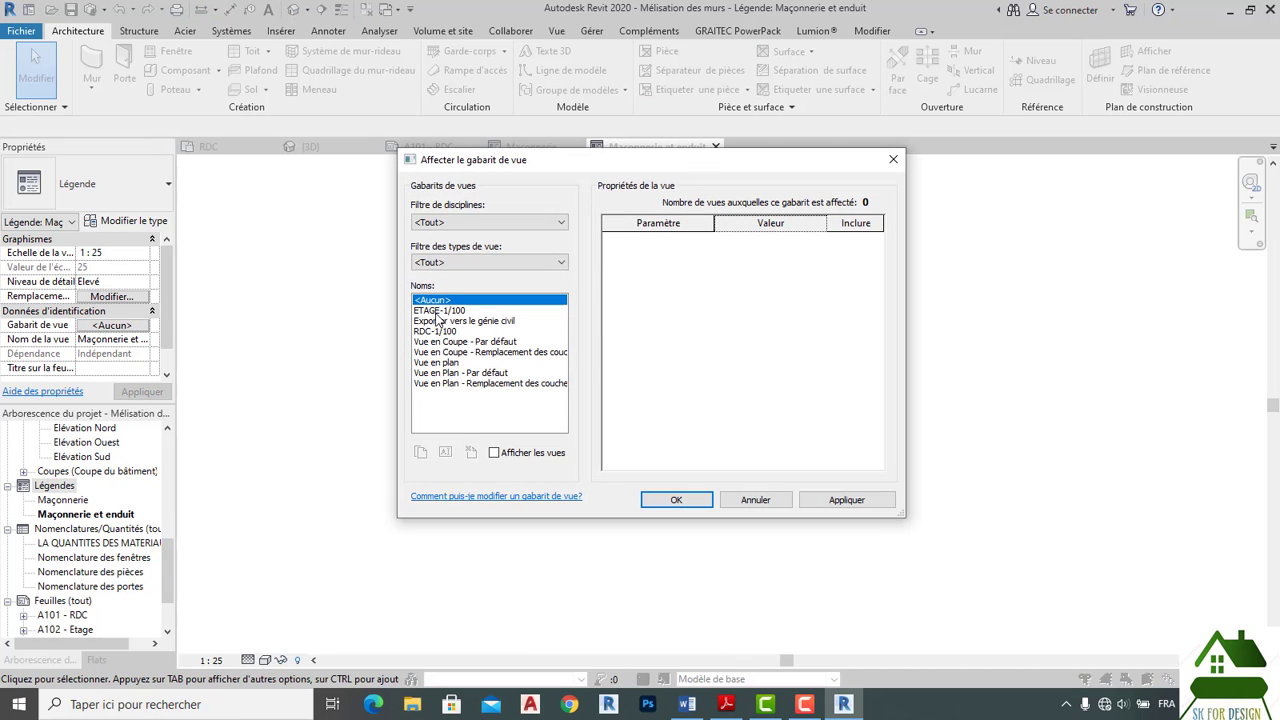
left_click(438, 331)
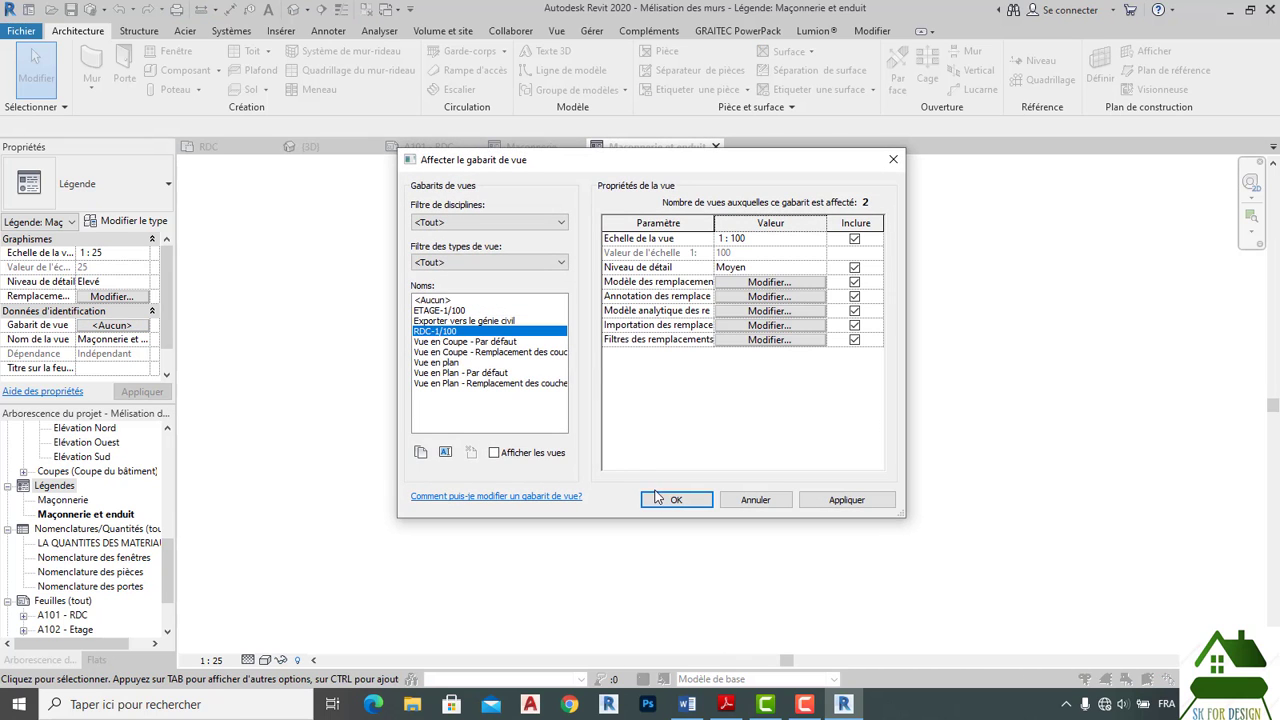
left_click(818, 273)
left_click(757, 309)
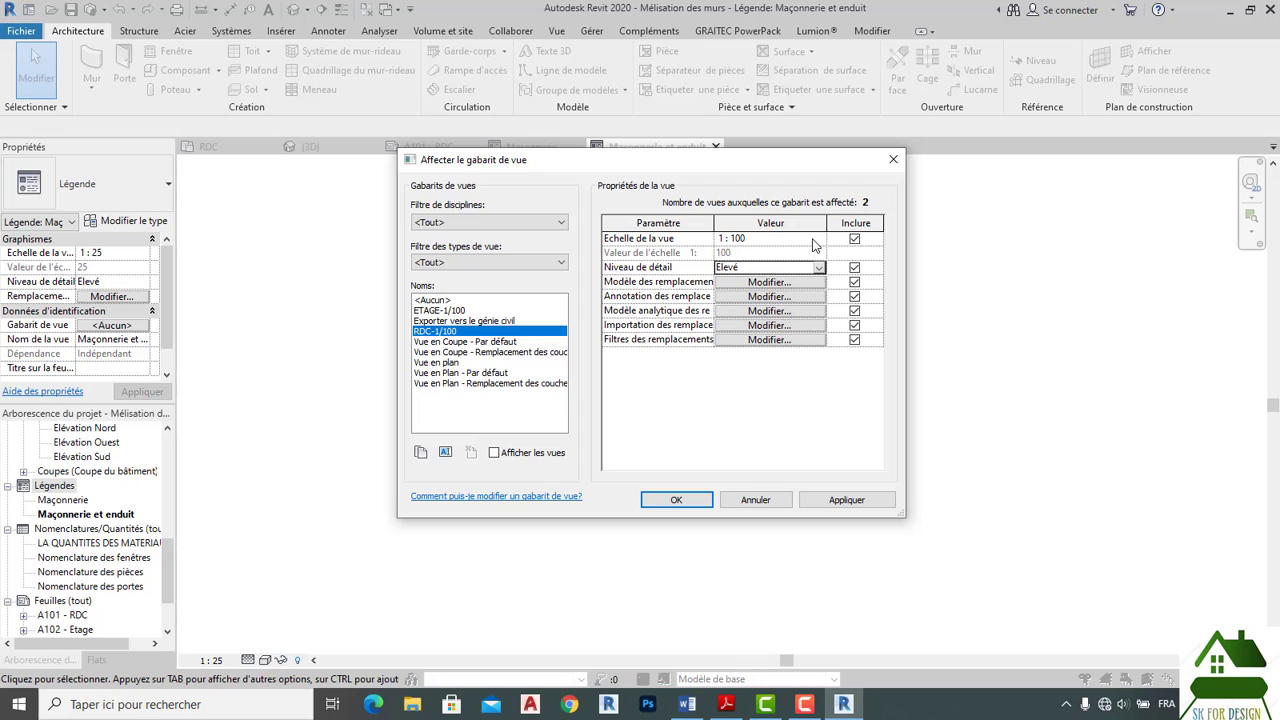
left_click(684, 499)
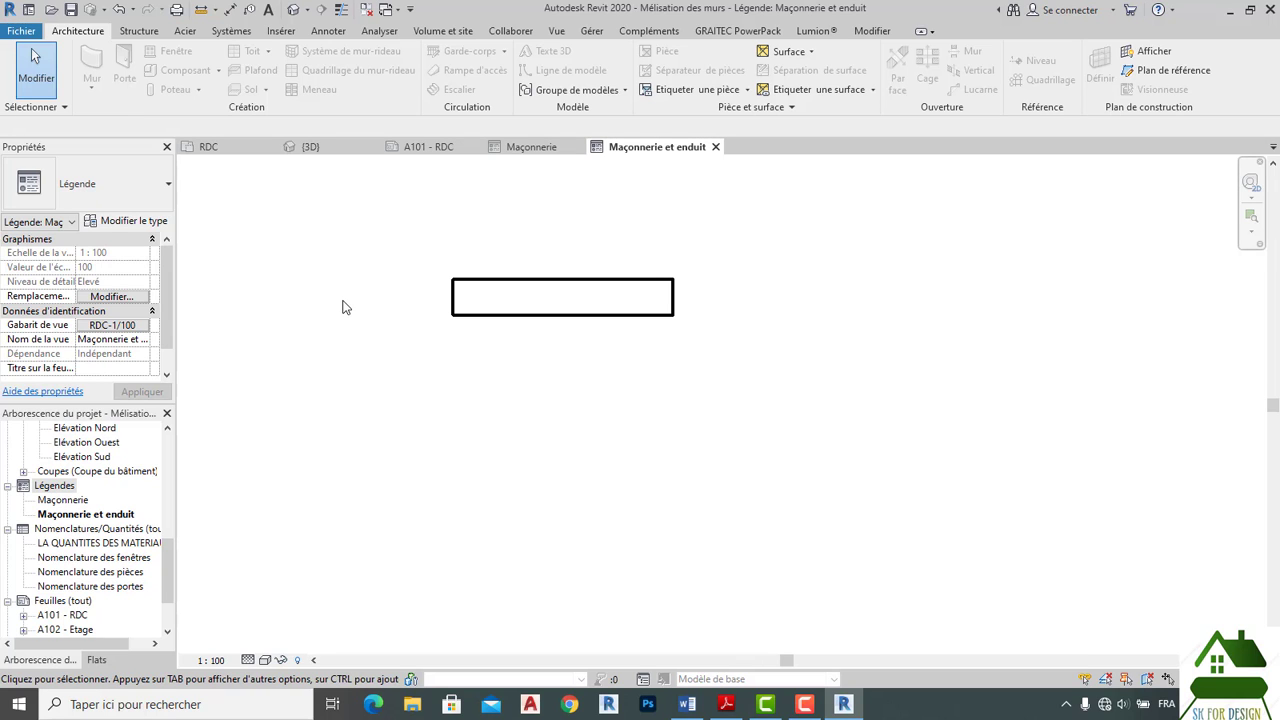
Reset the view template of the Maçonnerie et enduit legend to <Aucun>.
left_click(128, 330)
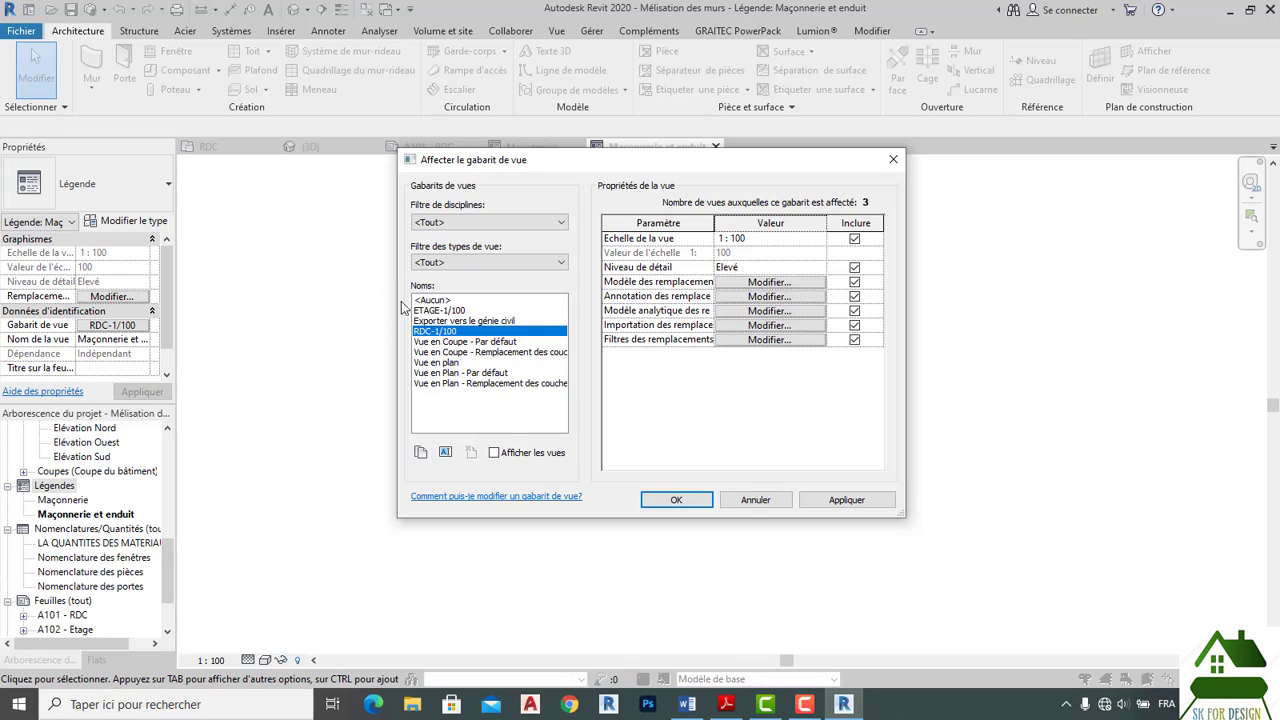
left_click(440, 301)
left_click(840, 502)
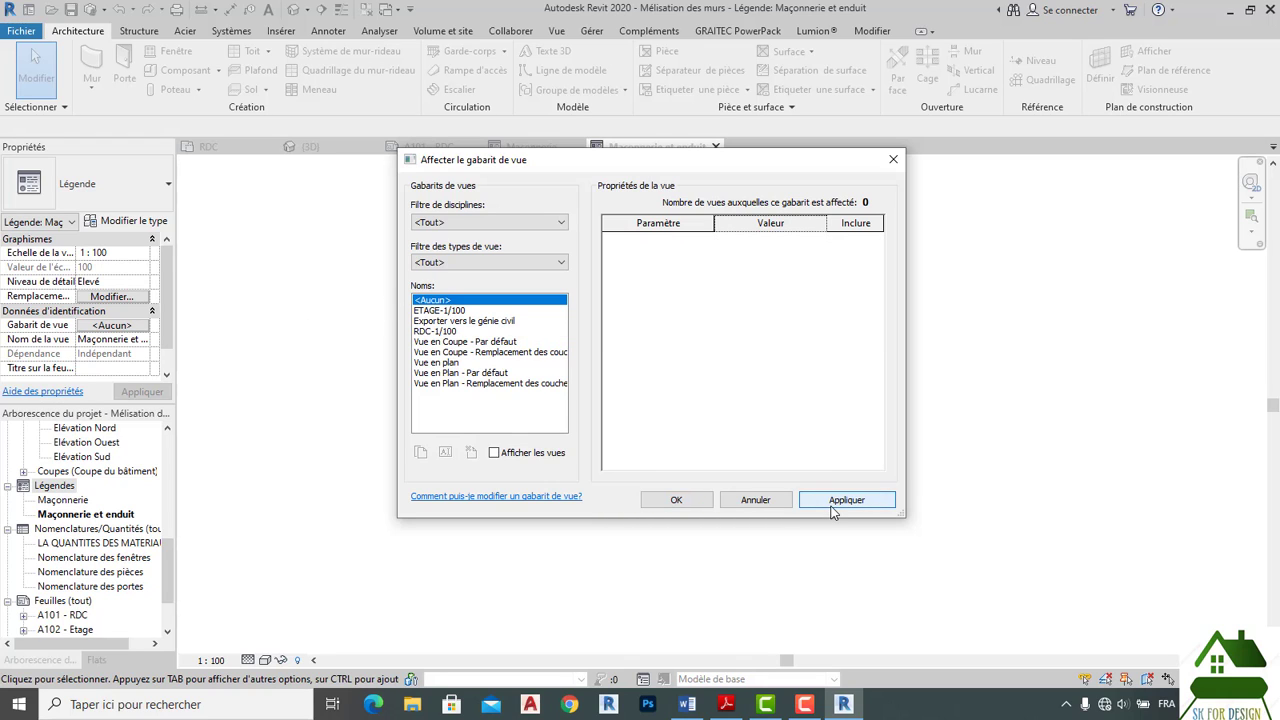
left_click(692, 499)
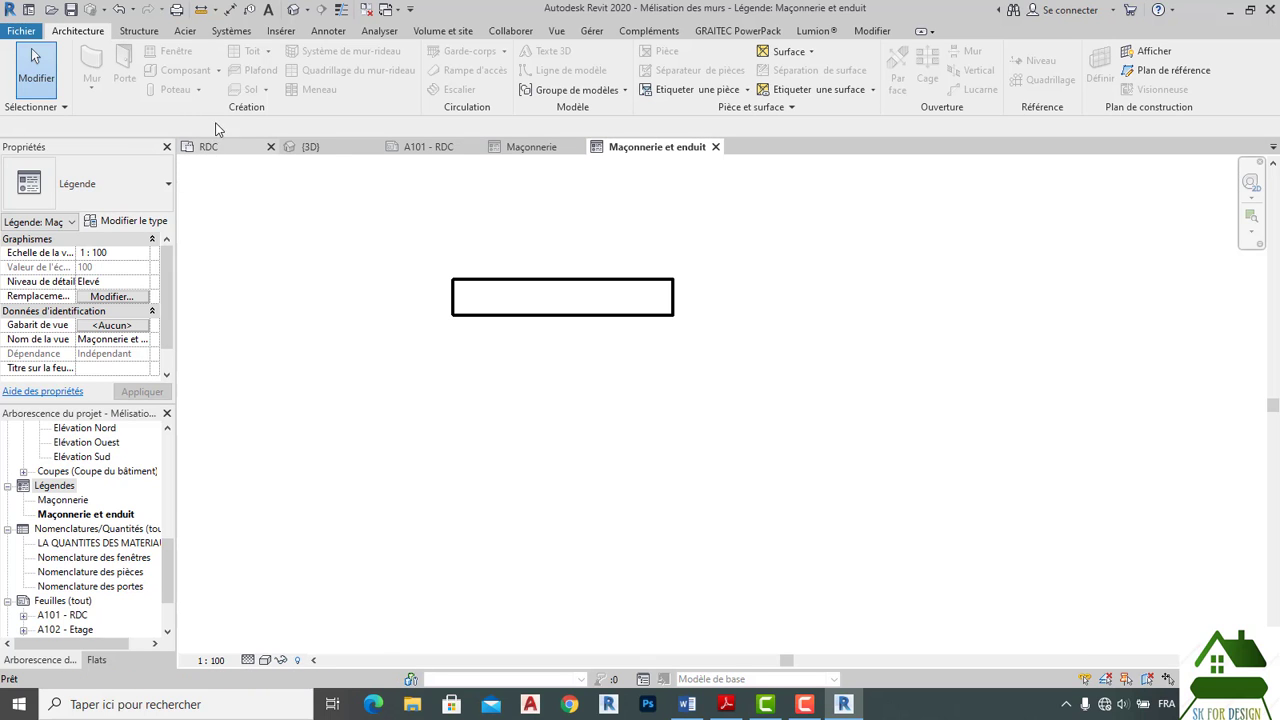
From the RDC plan, open the Blocs béton manufacturés material in the layer structure of the "mur de de 15 cm" wall type.
left_click(243, 150)
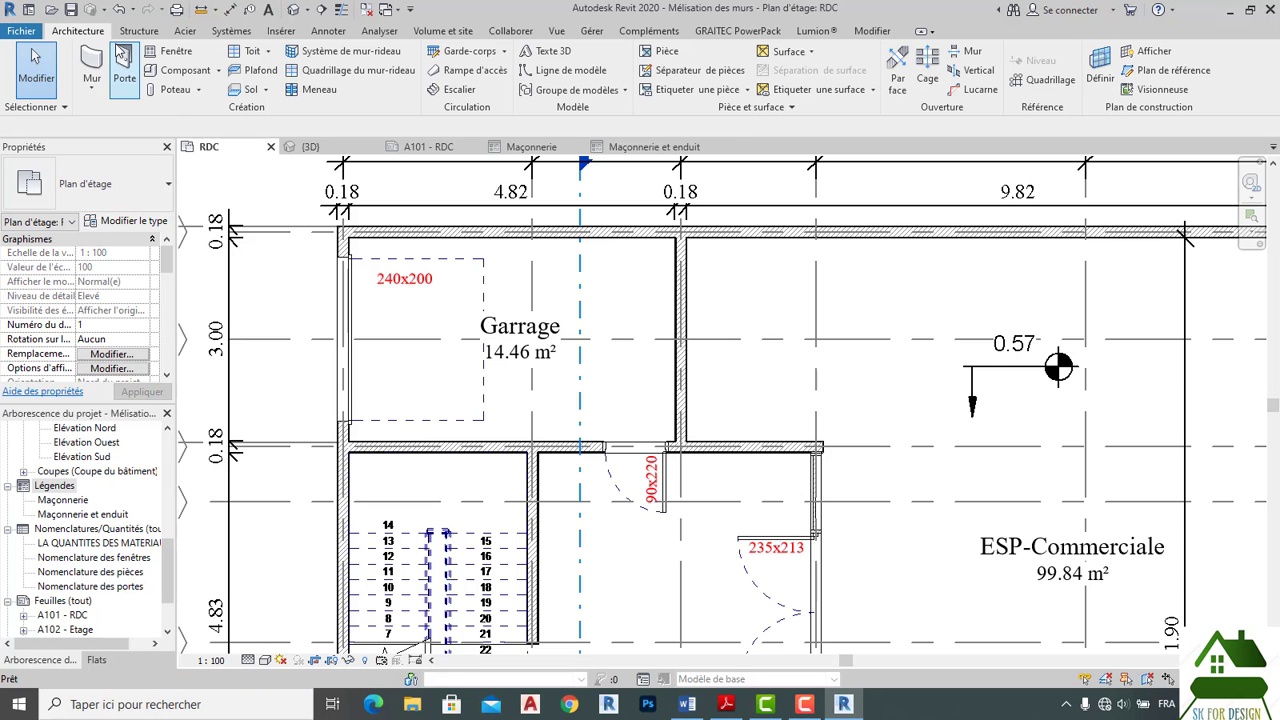
left_click(89, 57)
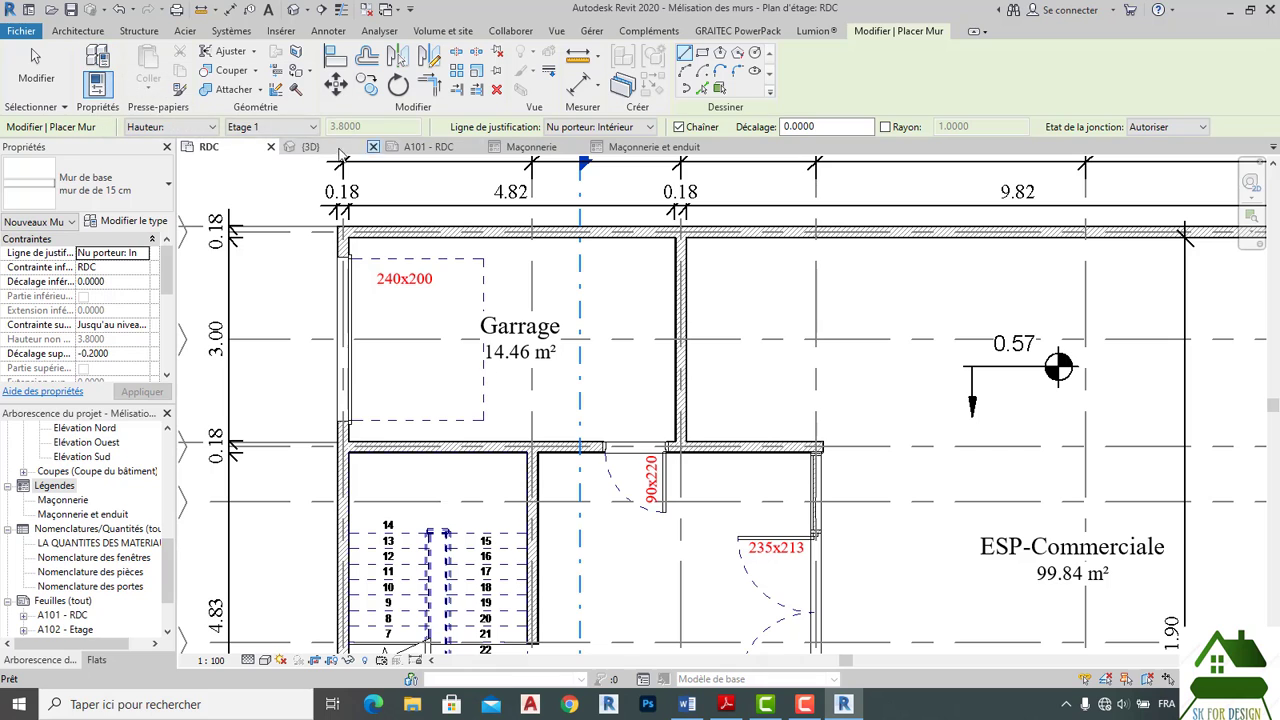
left_click(98, 60)
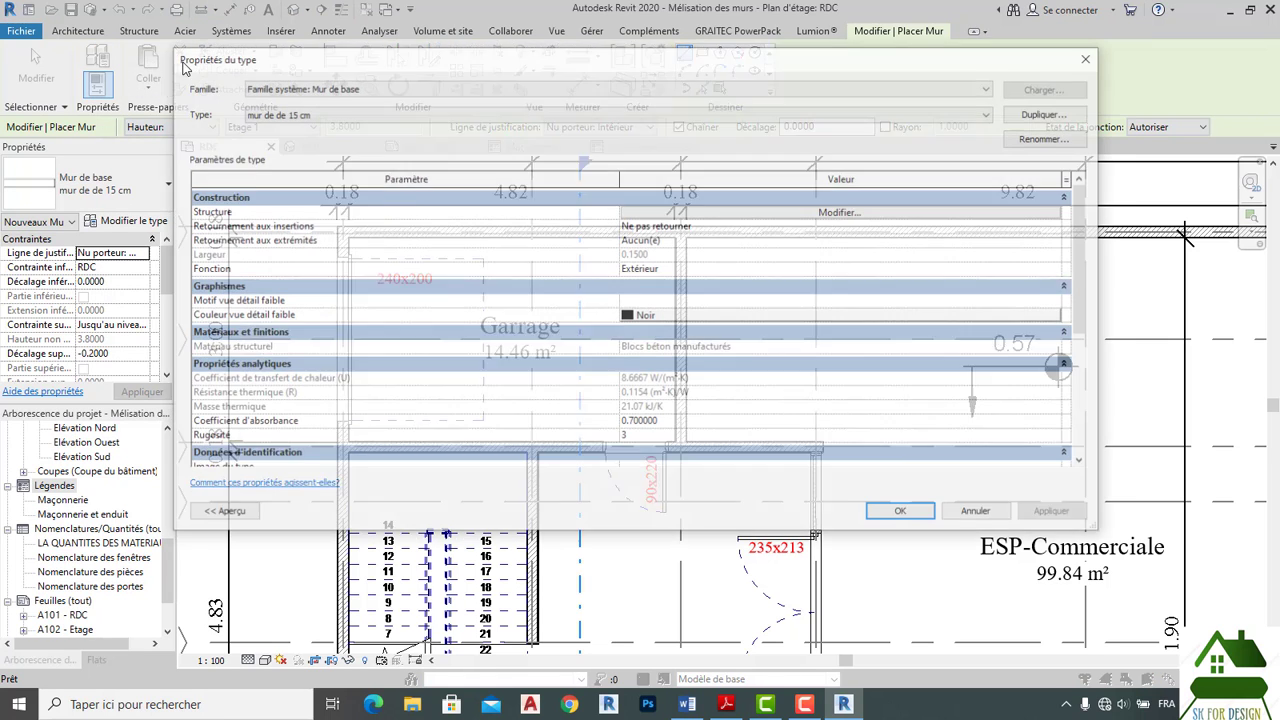
left_click(832, 200)
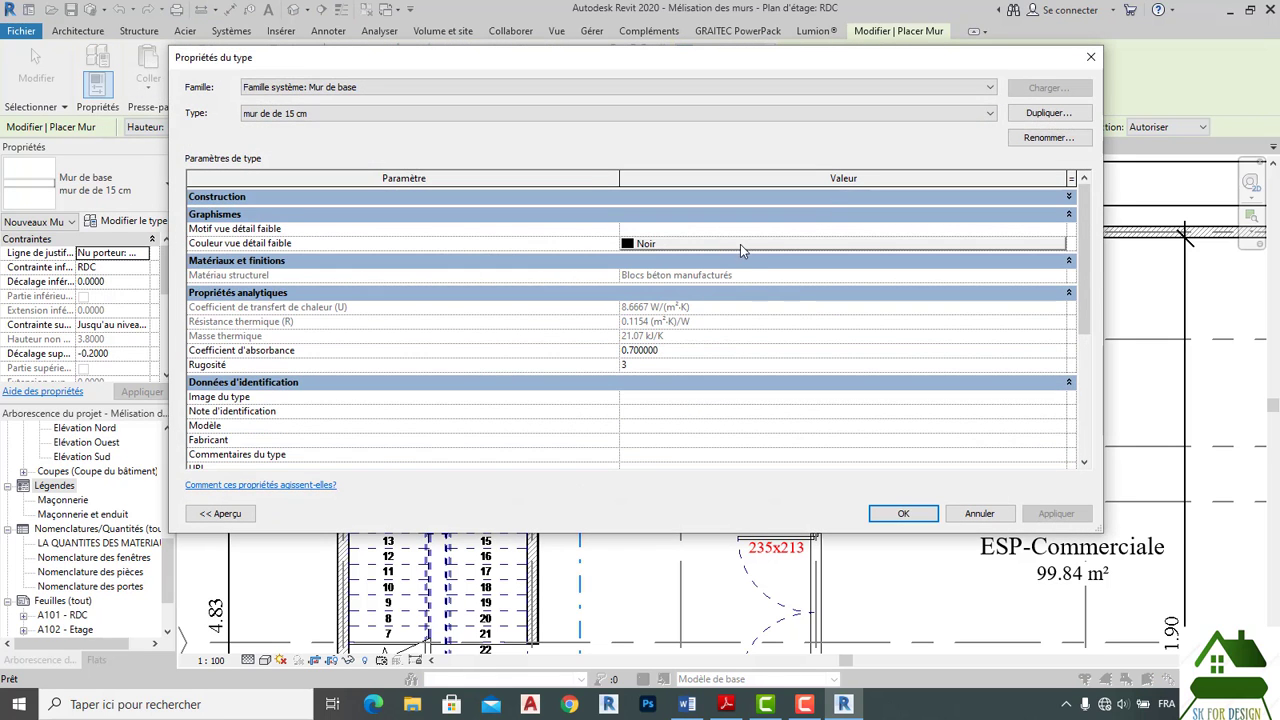
left_click(820, 212)
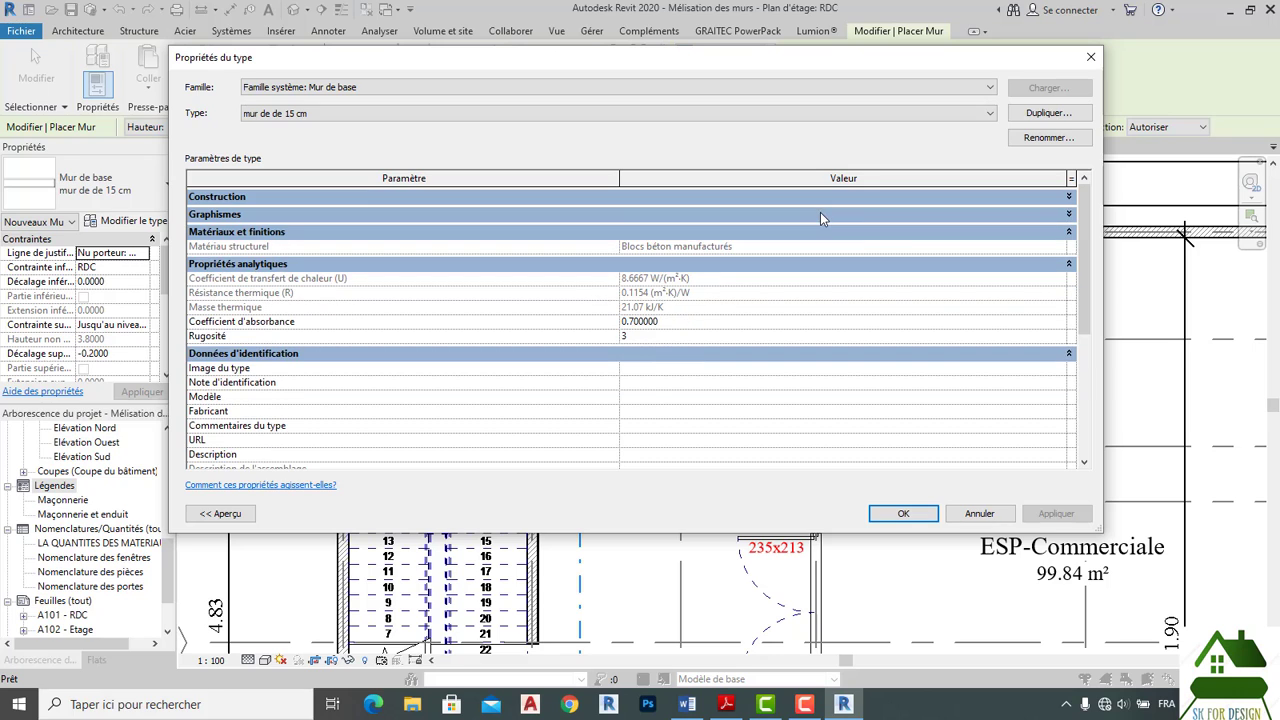
left_click(1025, 202)
left_click(952, 209)
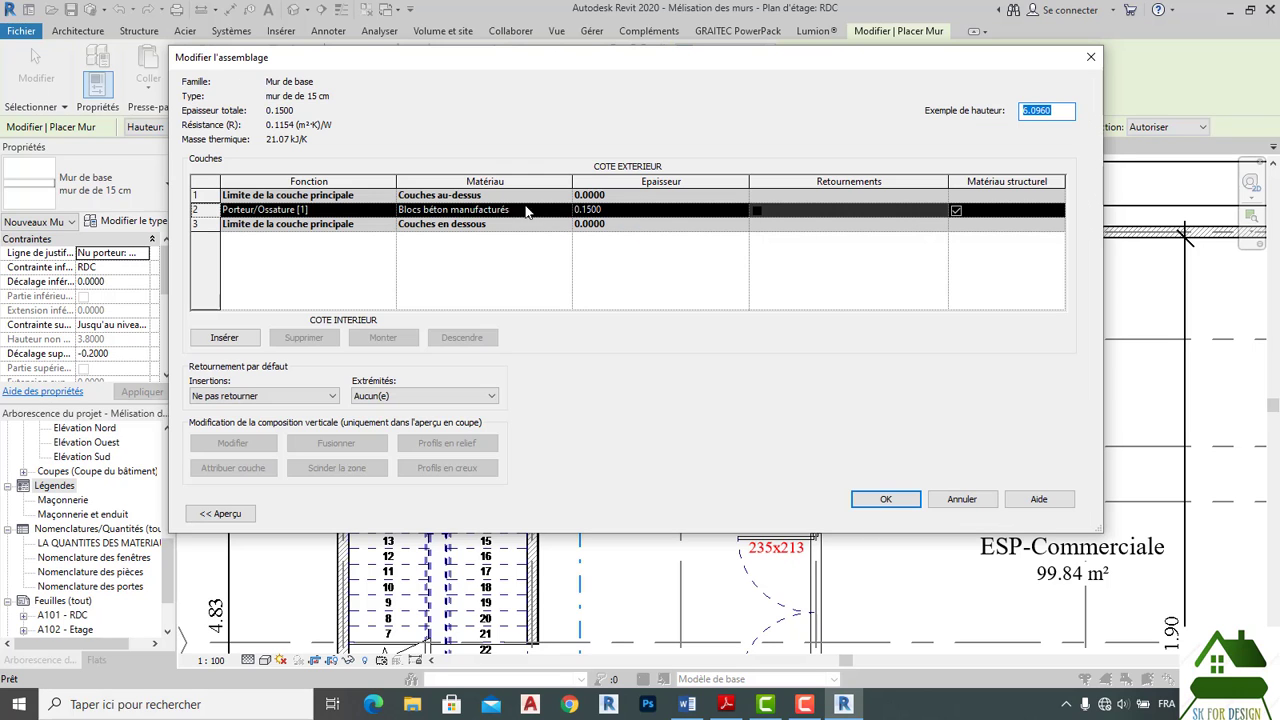
left_click(563, 213)
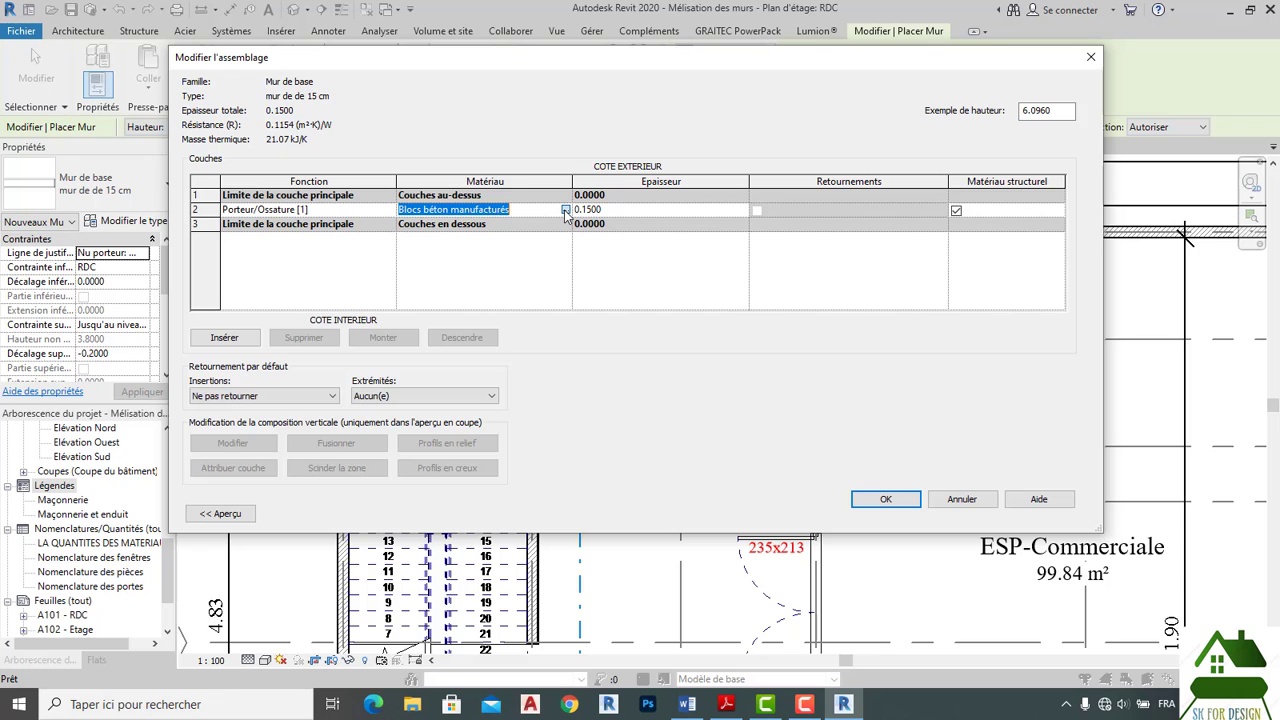
left_click(565, 211)
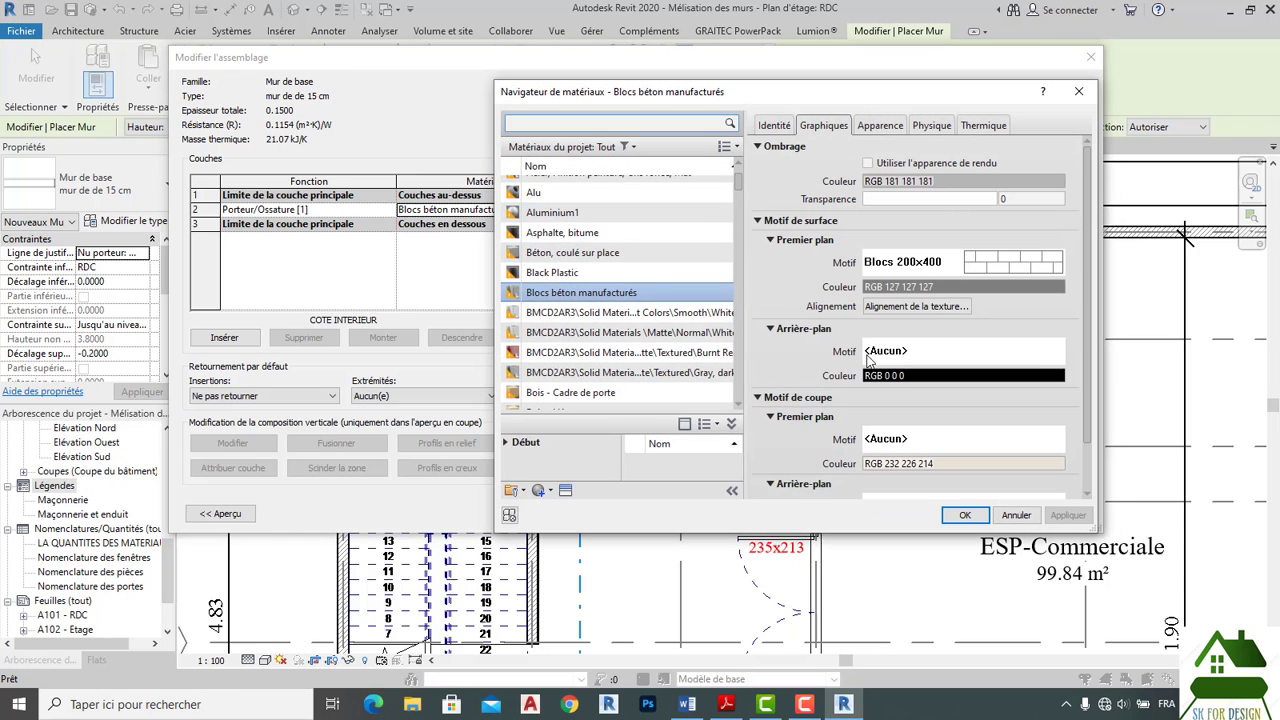
Set the foreground cut pattern of the Blocs béton manufacturés material to Maçonnerie - Brique.
scroll(898, 358, "down", 1)
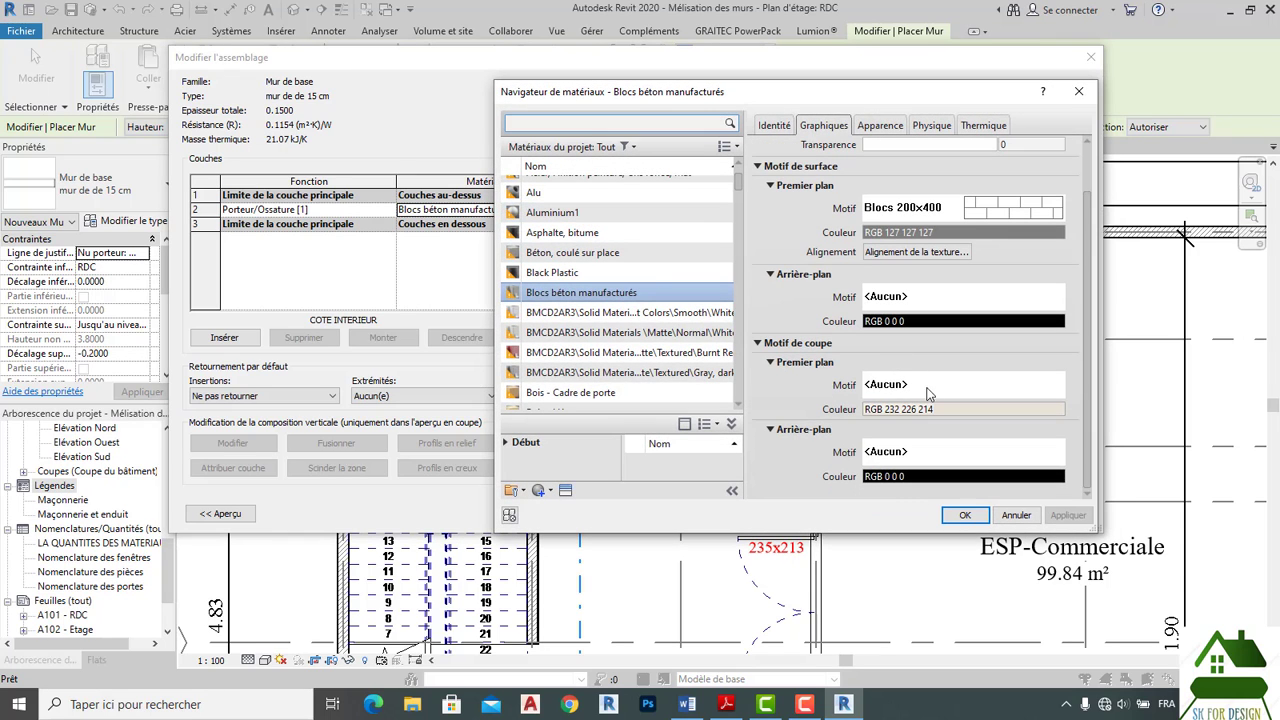
left_click(928, 392)
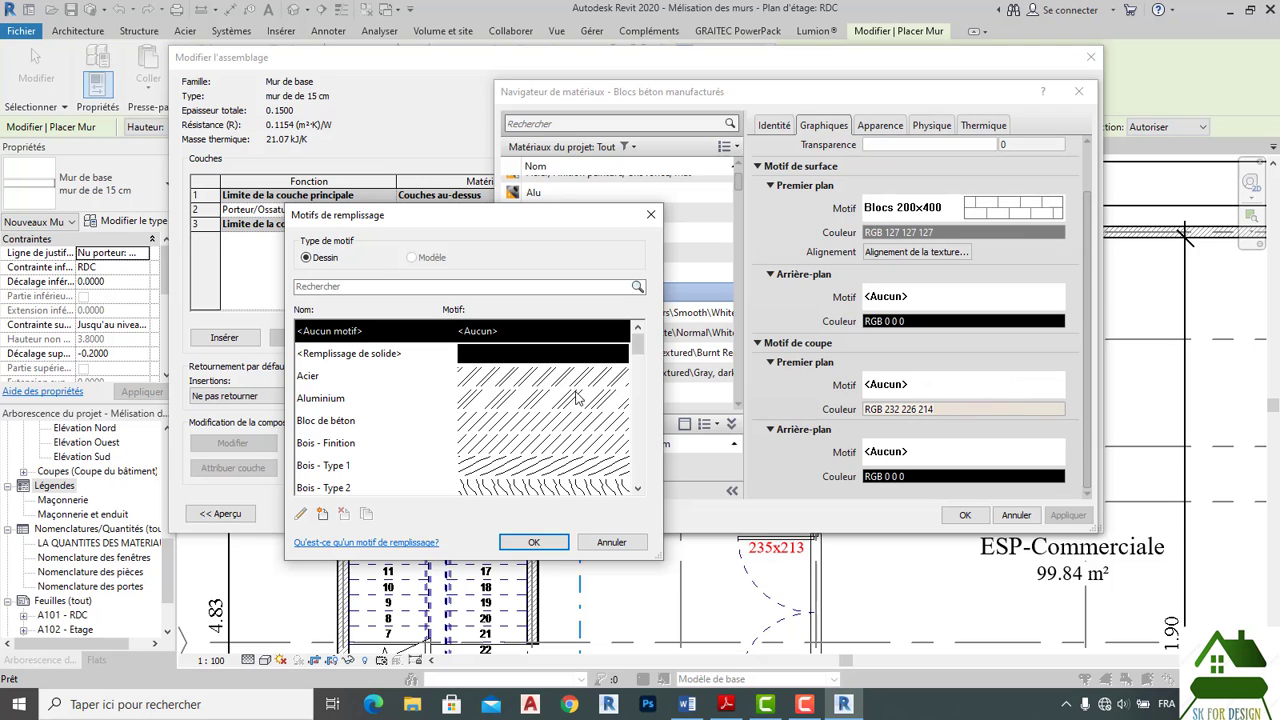
scroll(458, 414, "down", 4)
scroll(434, 414, "down", 3)
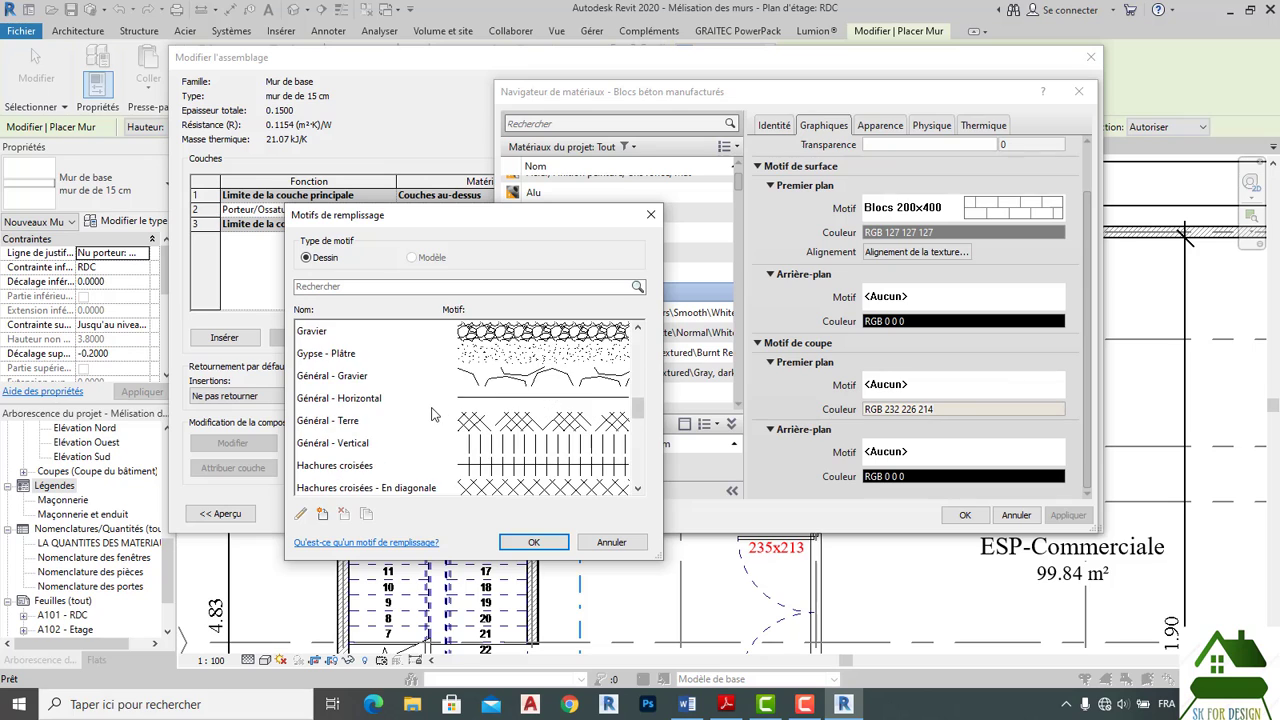
scroll(435, 415, "down", 3)
scroll(409, 415, "down", 3)
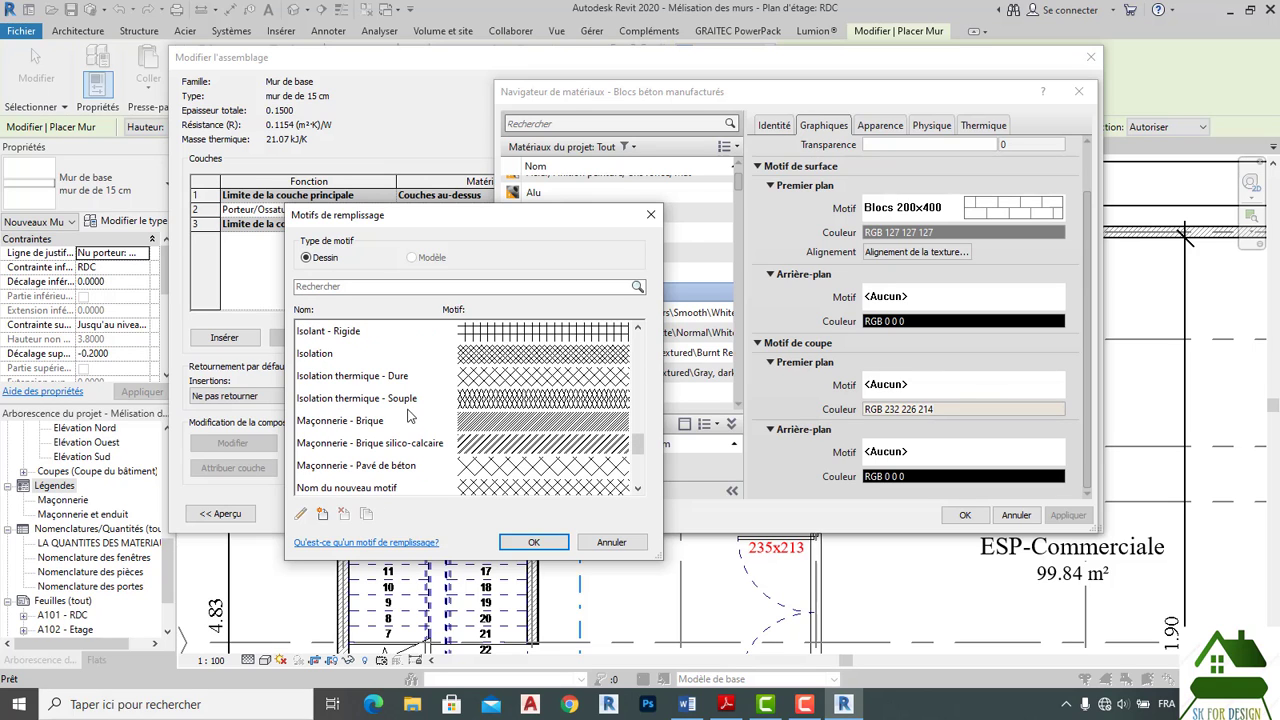
scroll(413, 418, "down", 3)
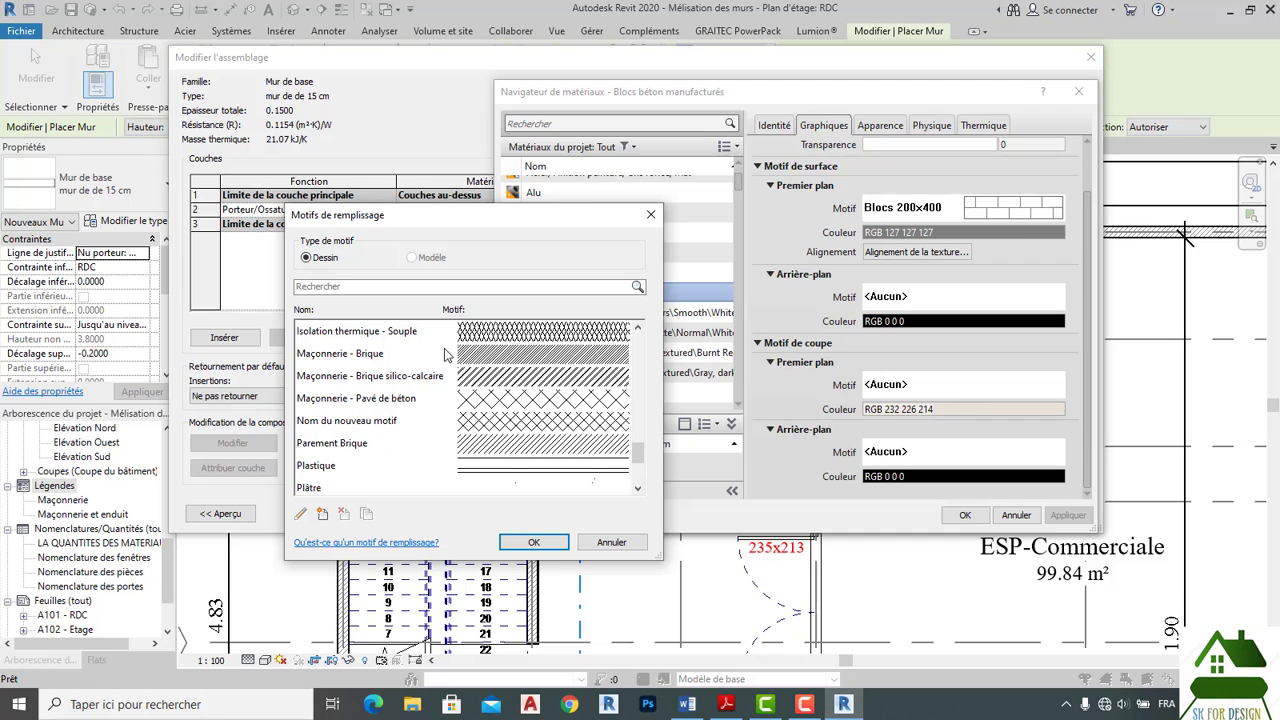
left_click(478, 356)
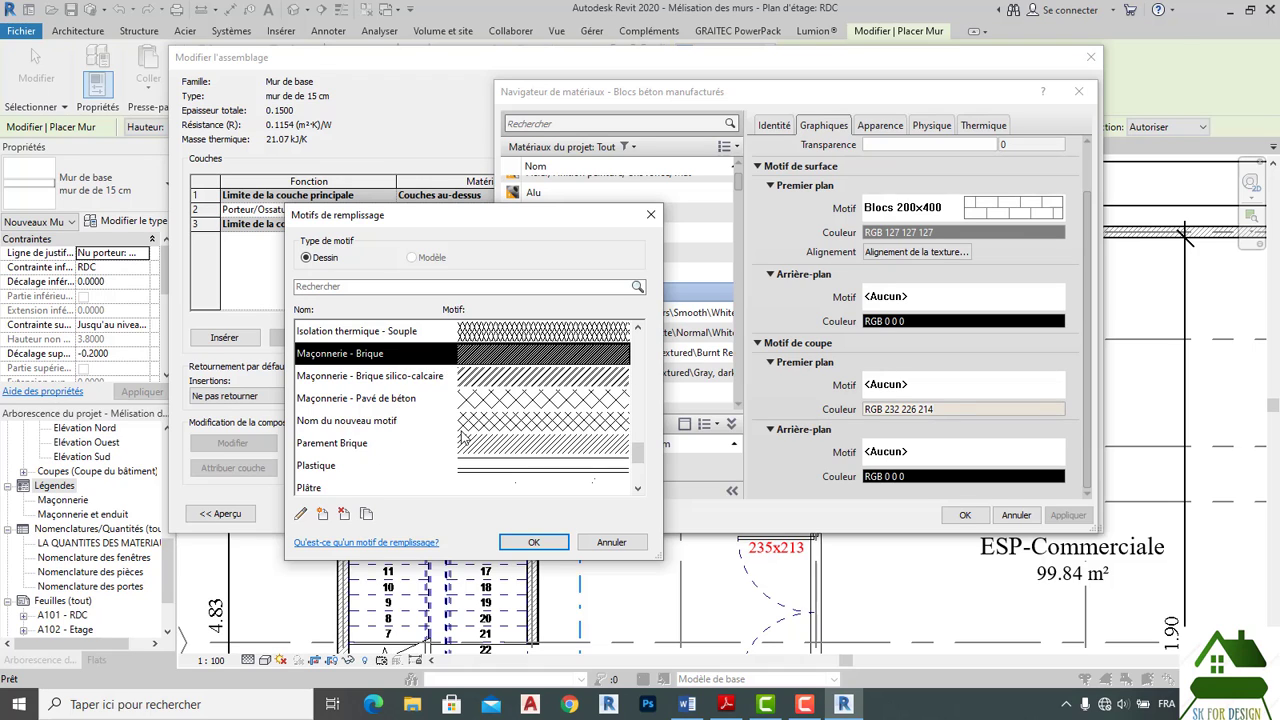
left_click(537, 543)
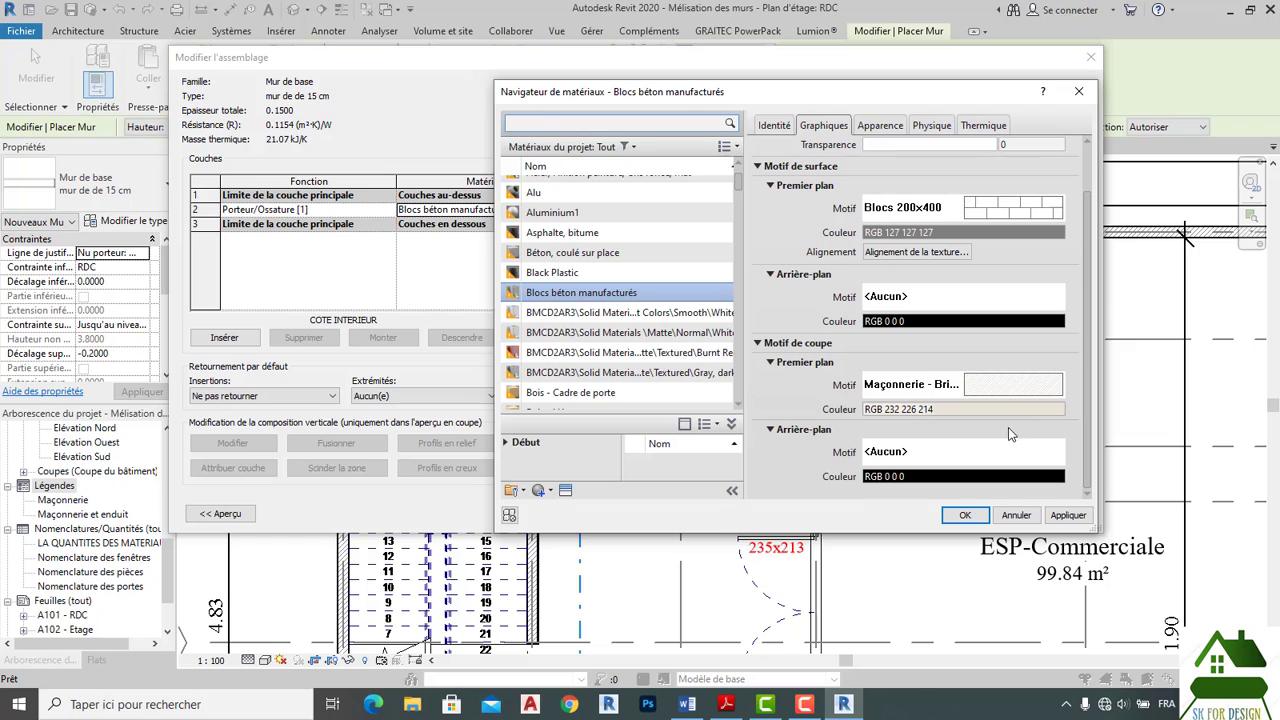
Set the foreground cut pattern color of Blocs béton manufacturés to black (RGB 0 0 0) and accept the wall type changes.
left_click(1002, 411)
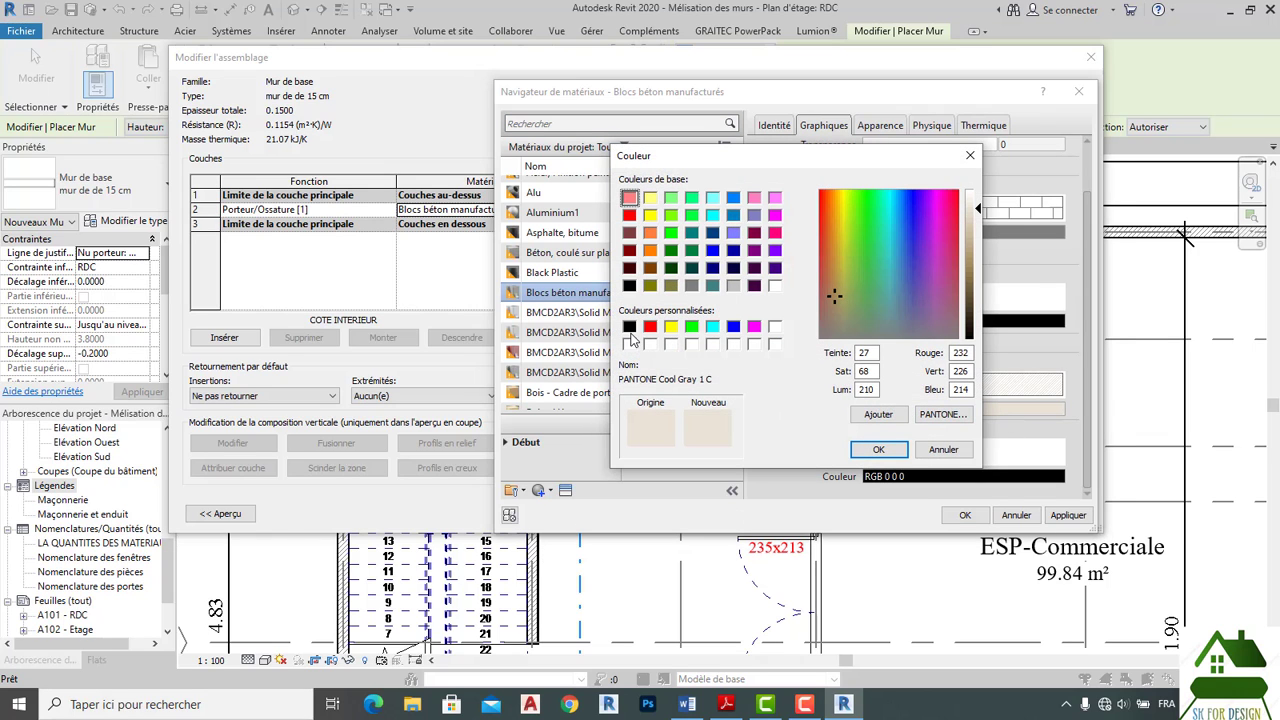
left_click(629, 326)
left_click(872, 450)
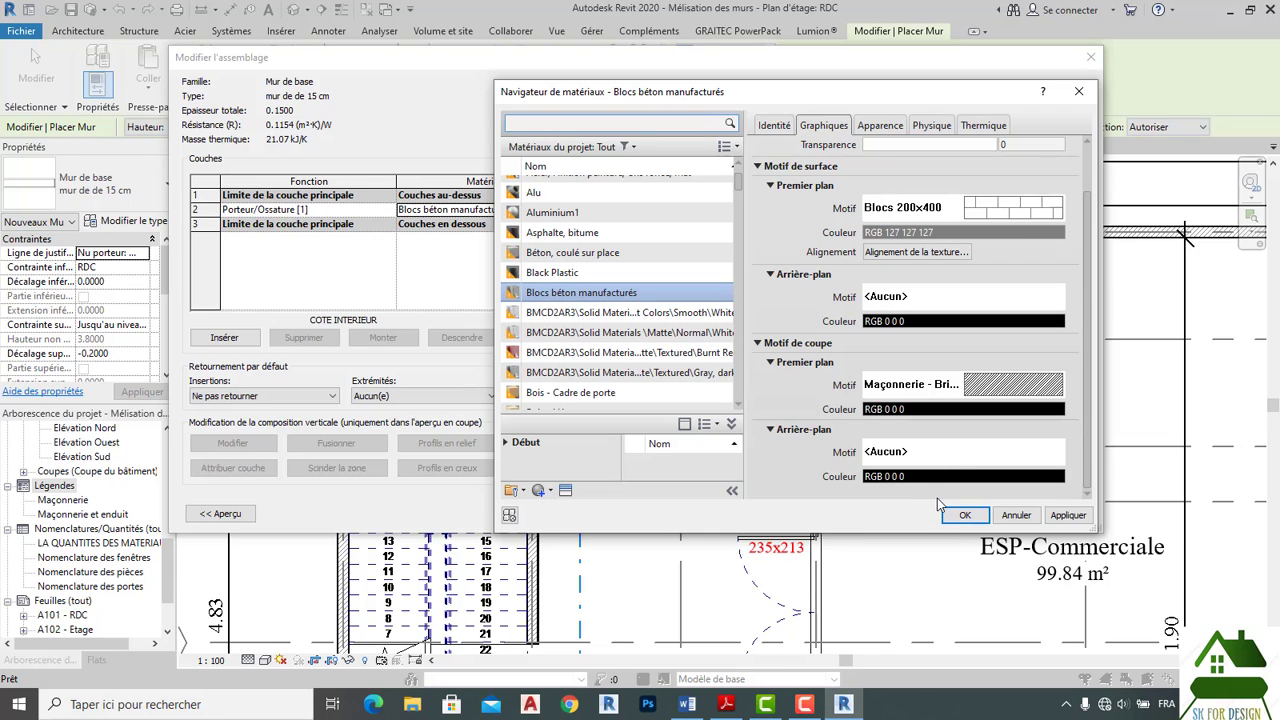
left_click(957, 516)
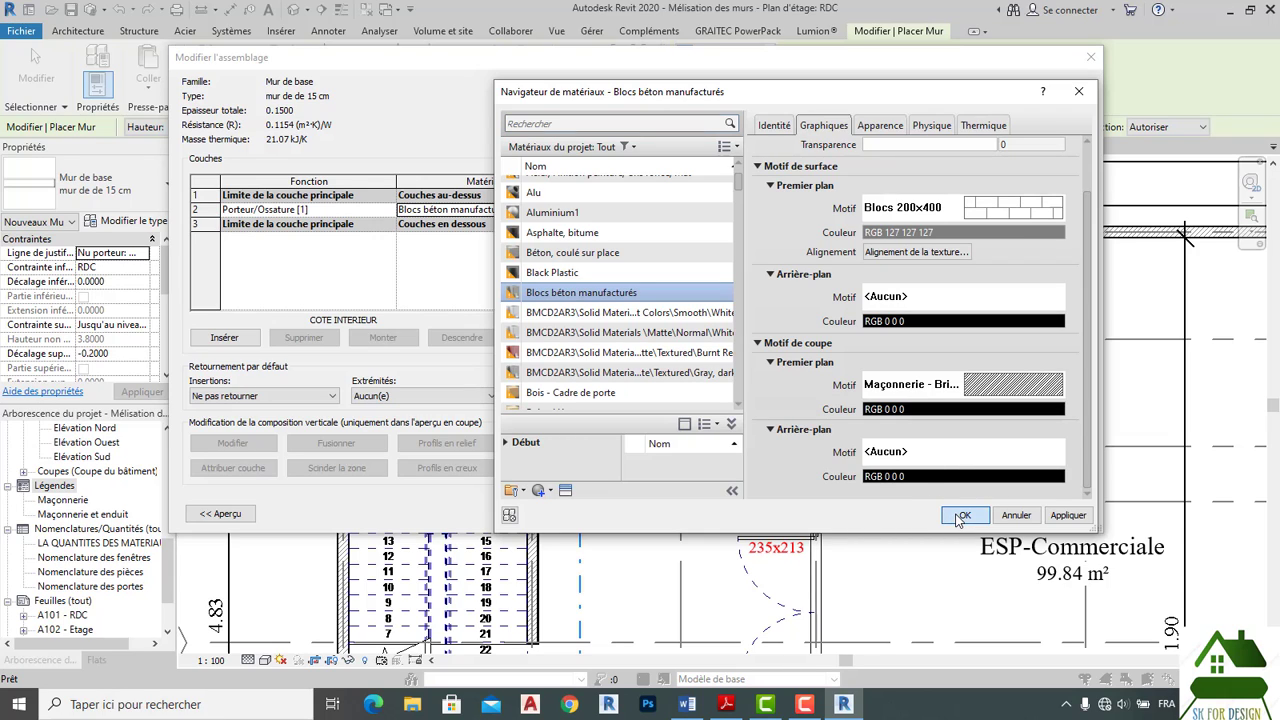
left_click(902, 512)
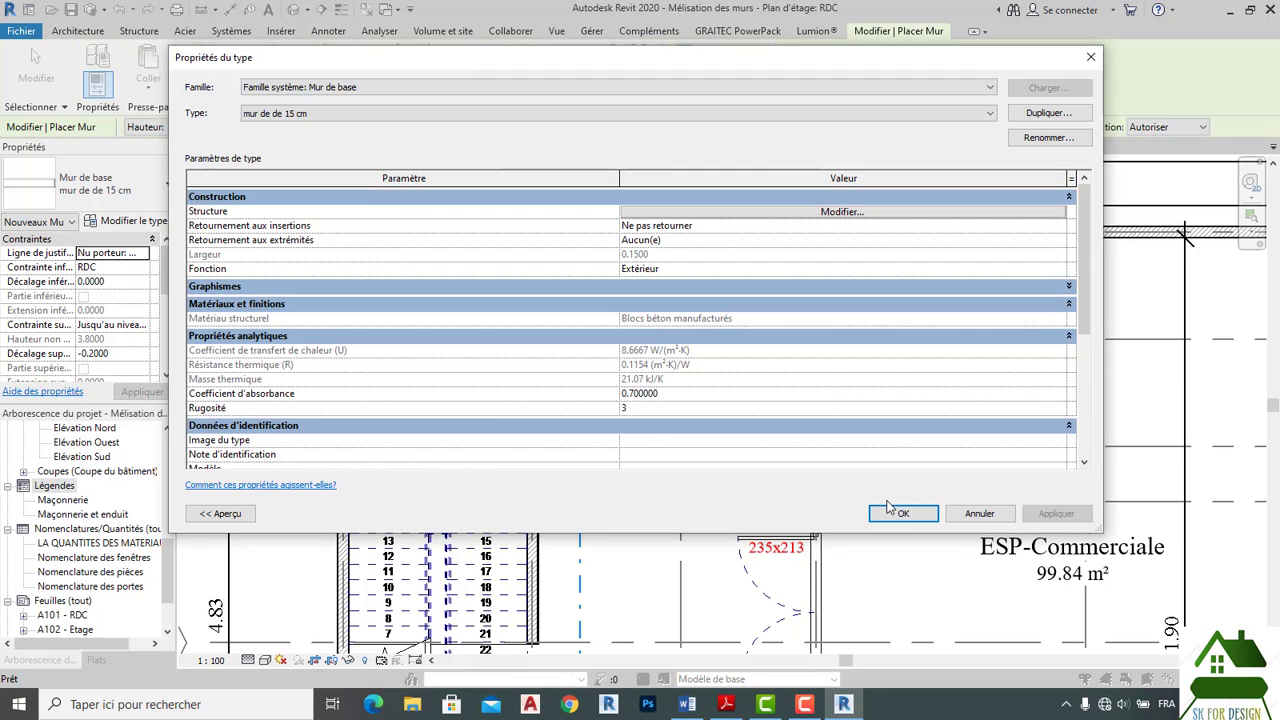
left_click(903, 513)
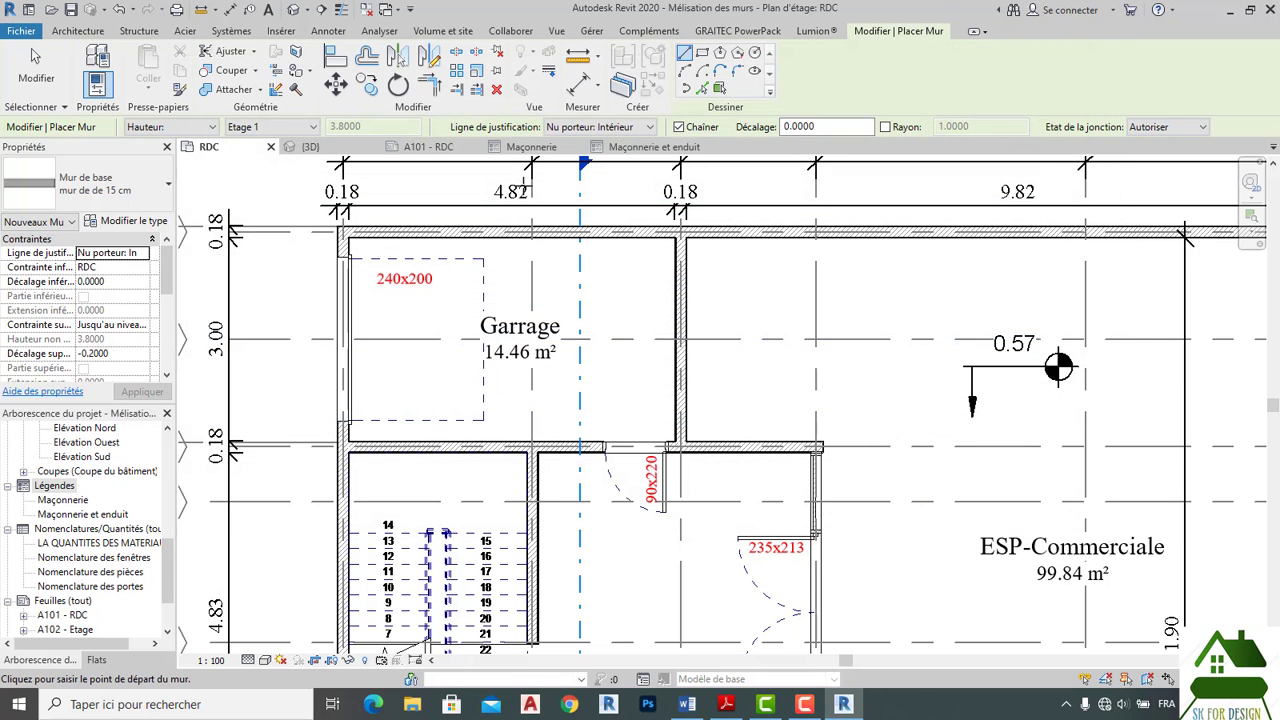
Examine the wall component's cut graphics and properties in the Maçonnerie et enduit legend.
left_click(645, 148)
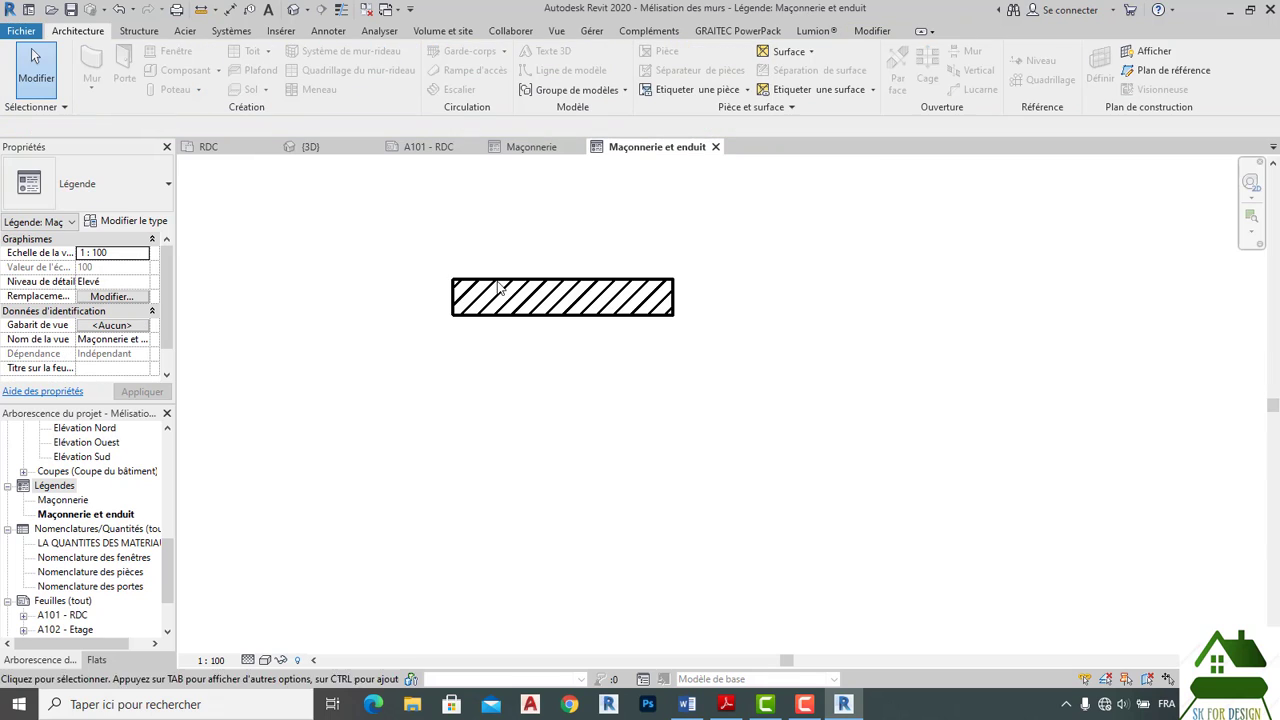
scroll(489, 298, "up", 2)
scroll(652, 306, "down", 2)
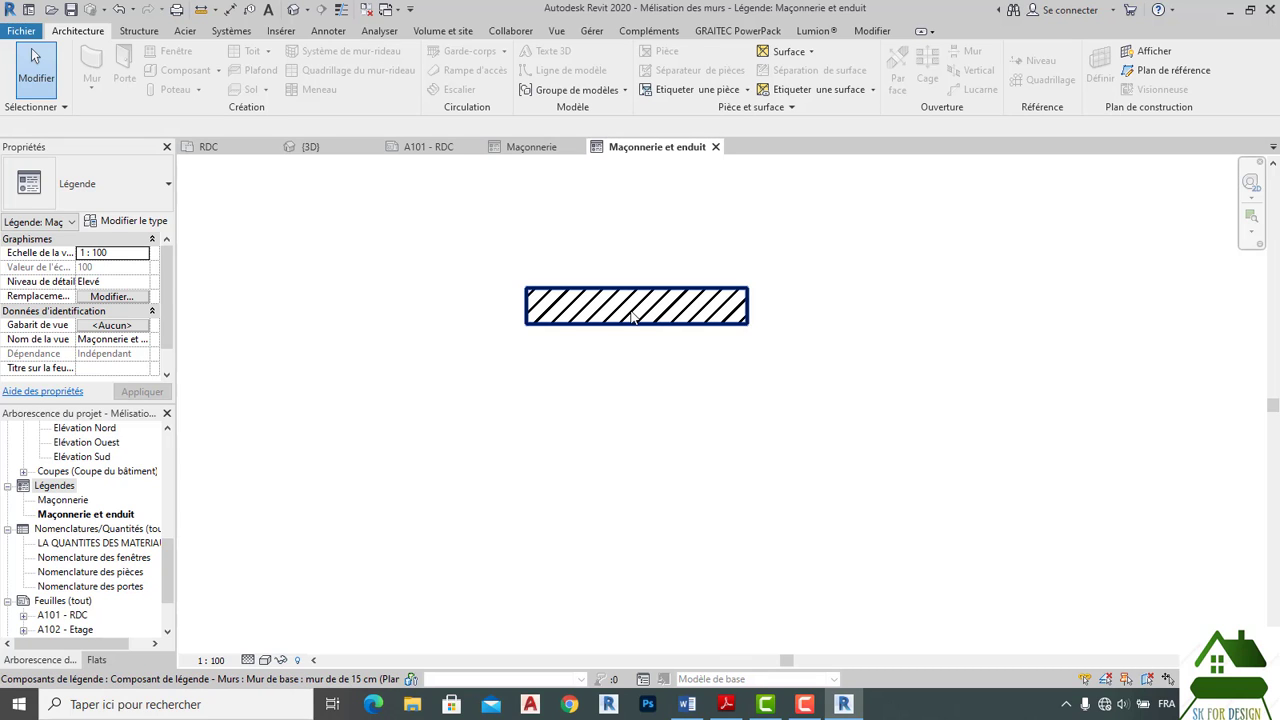
left_click(632, 316)
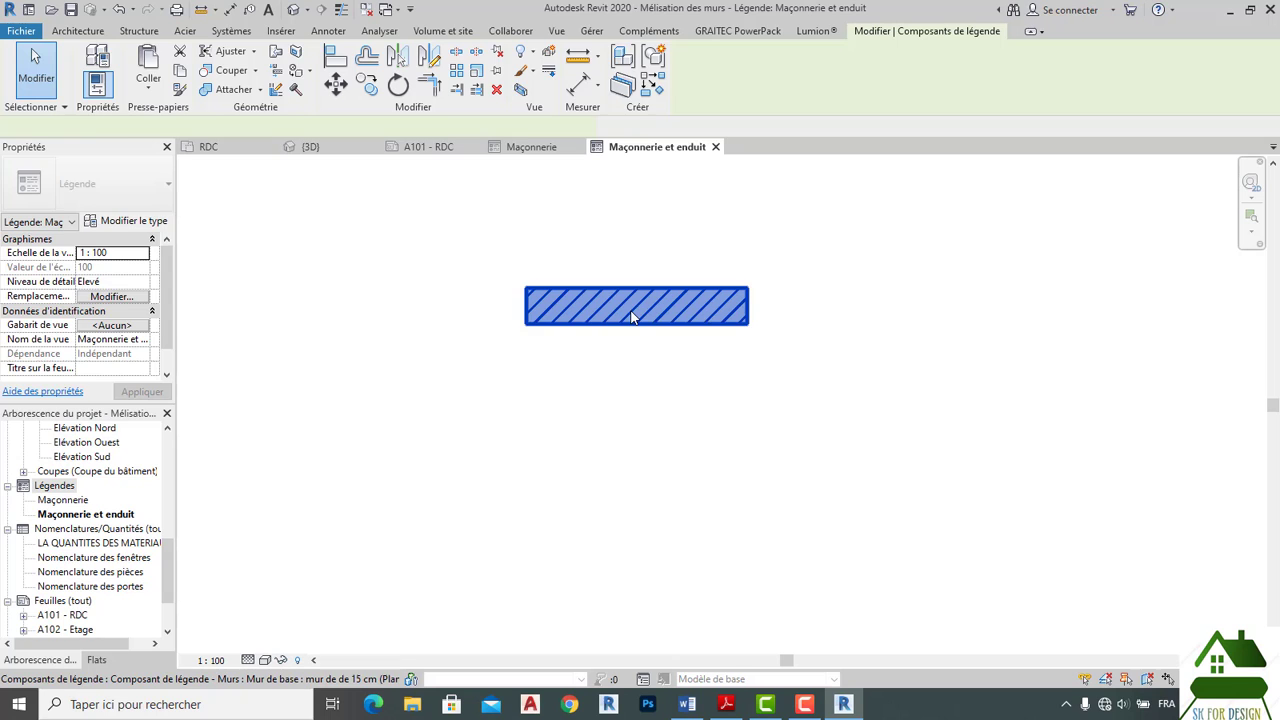
left_click(594, 360)
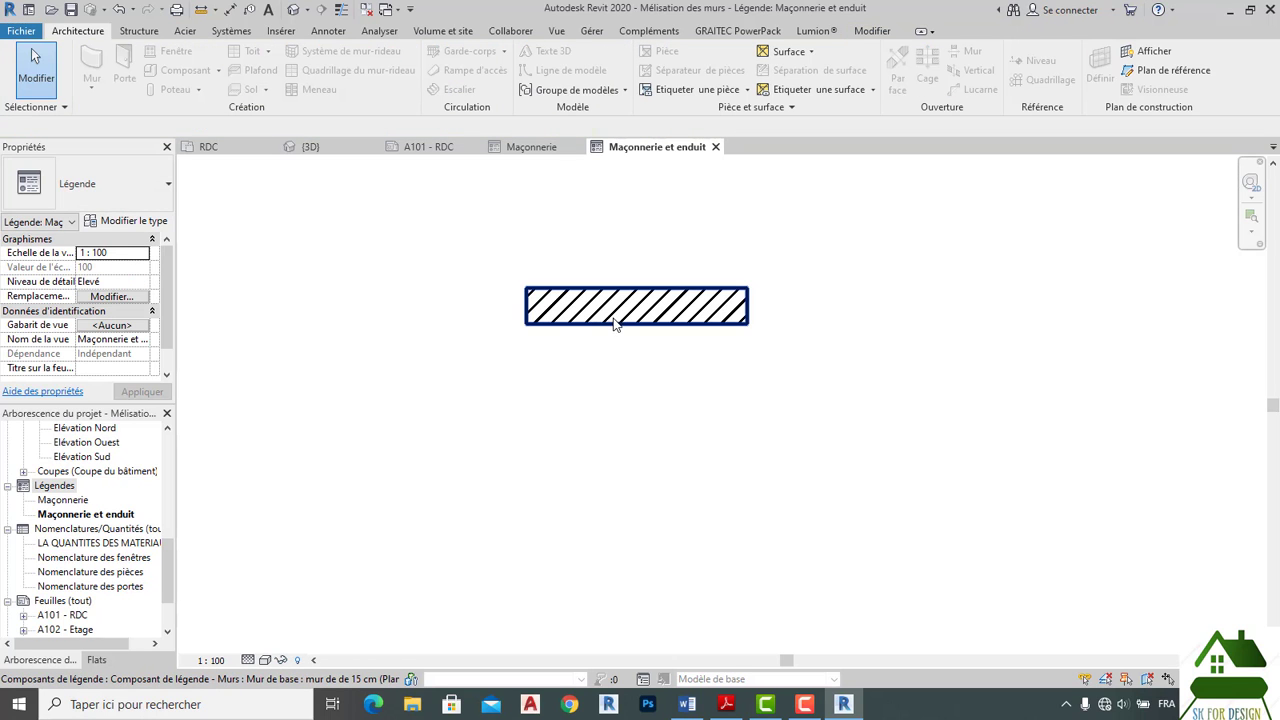
left_click(615, 320)
left_click(327, 32)
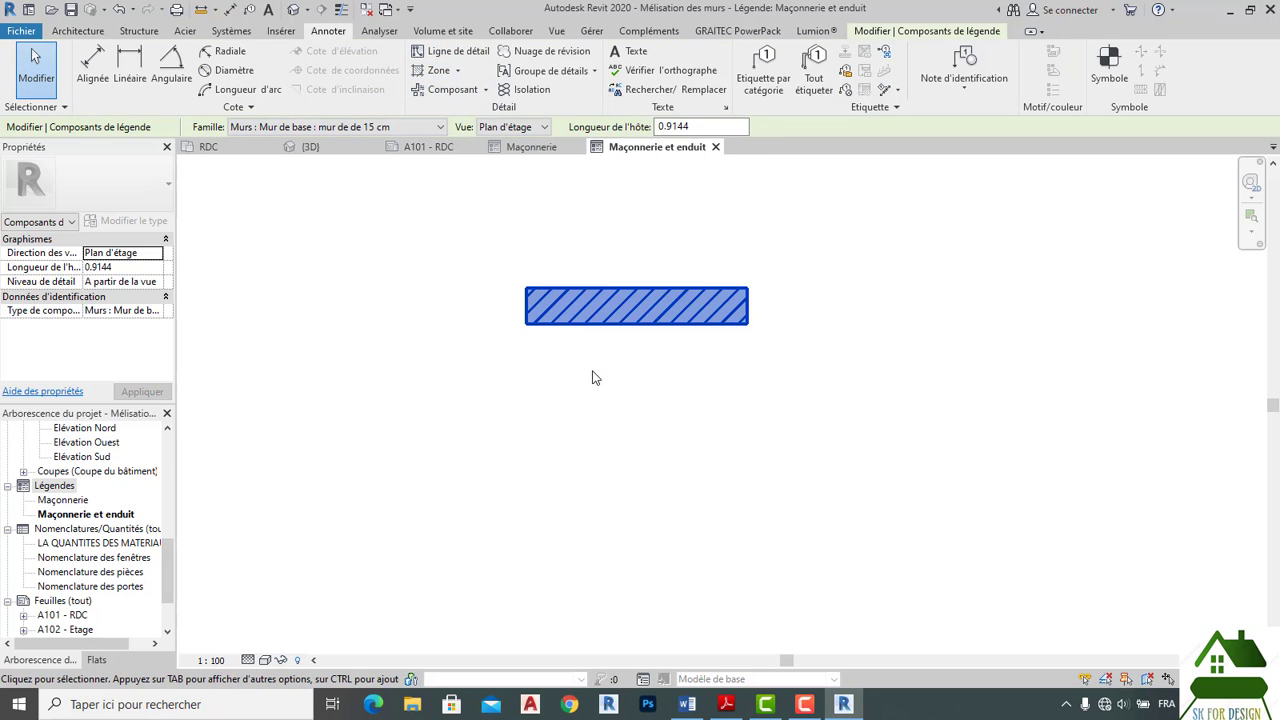
left_click(591, 376)
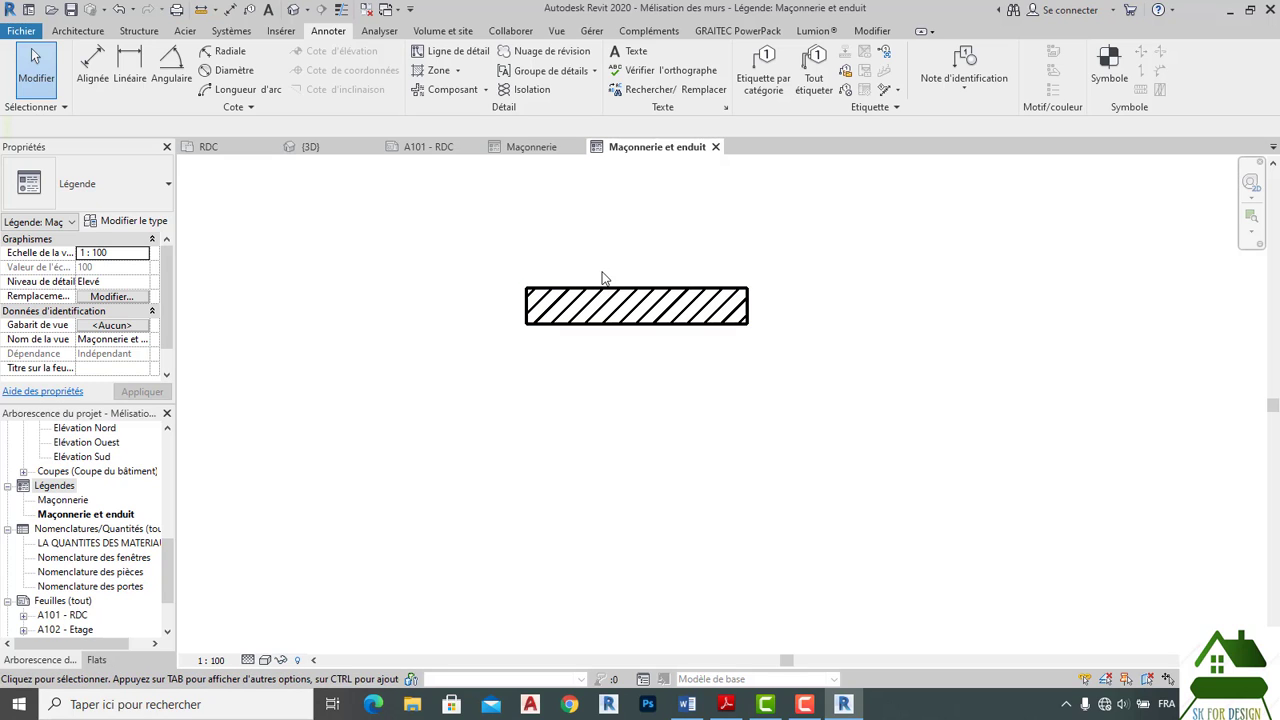
left_click(594, 311)
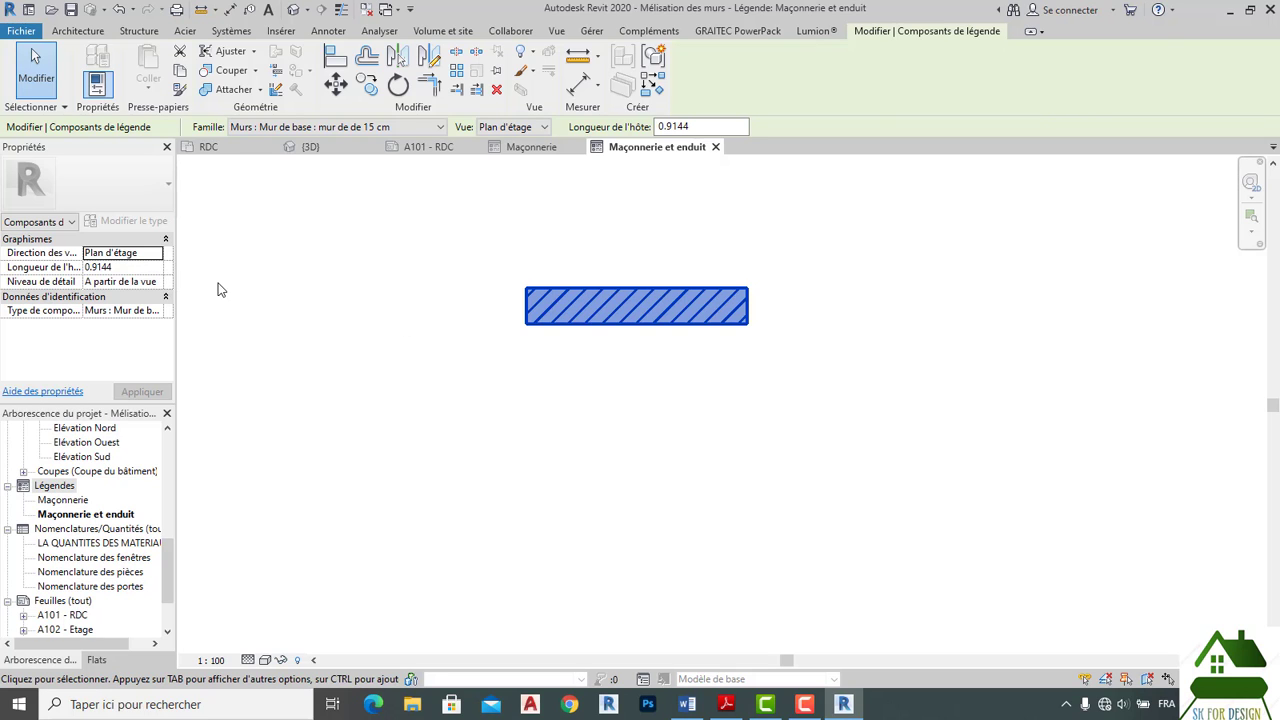
left_click(482, 330)
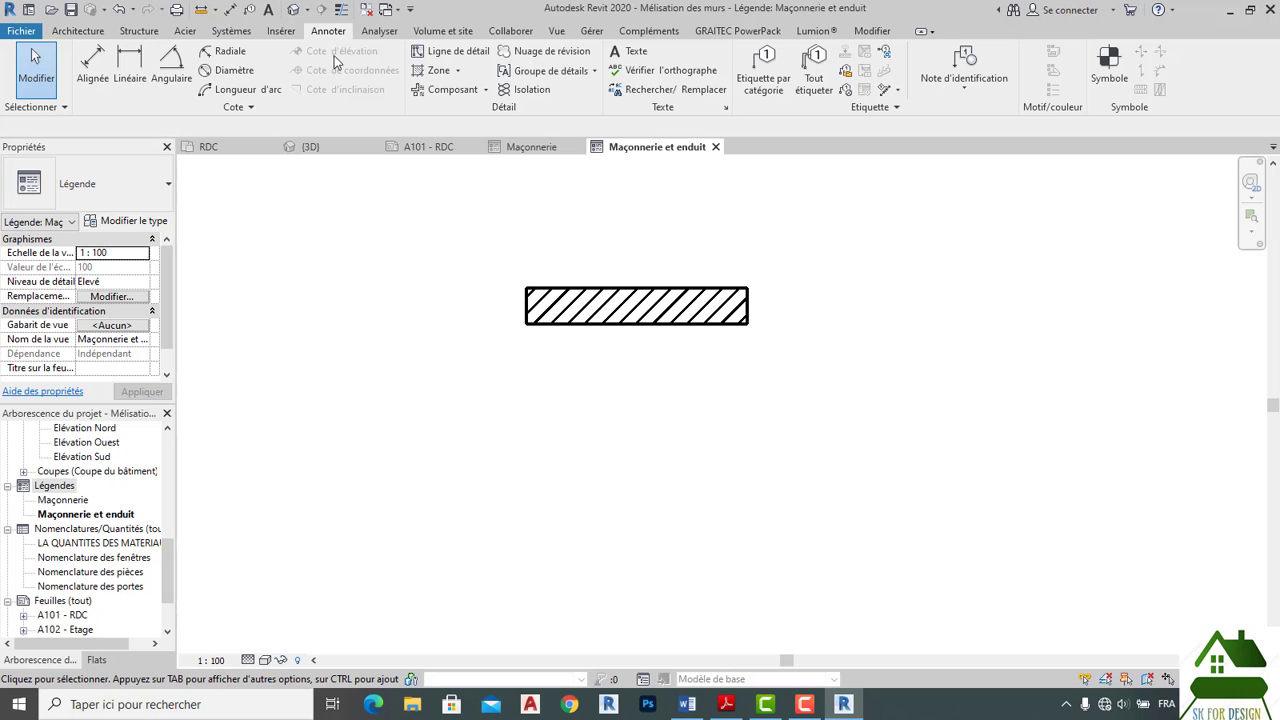
Save the project and place a floor-plan legend component of the wall type Enduit est-1.5 cm below the hatched wall component.
left_click(485, 90)
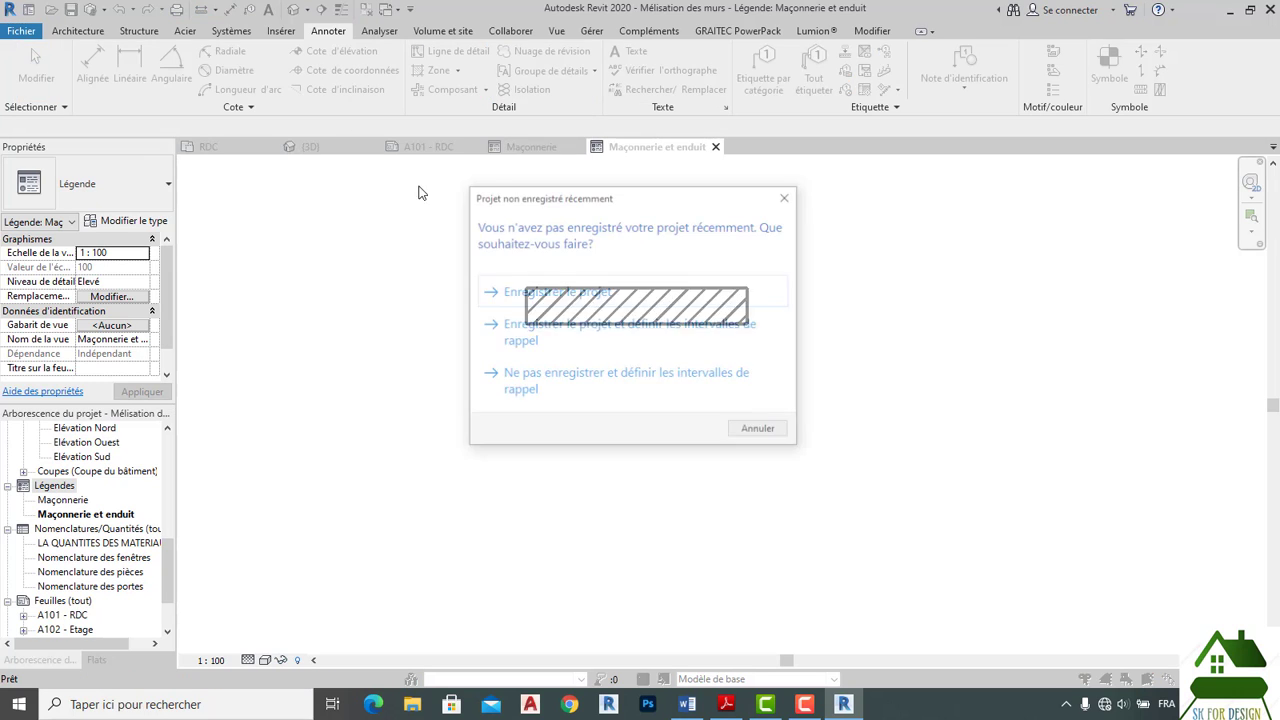
left_click(530, 290)
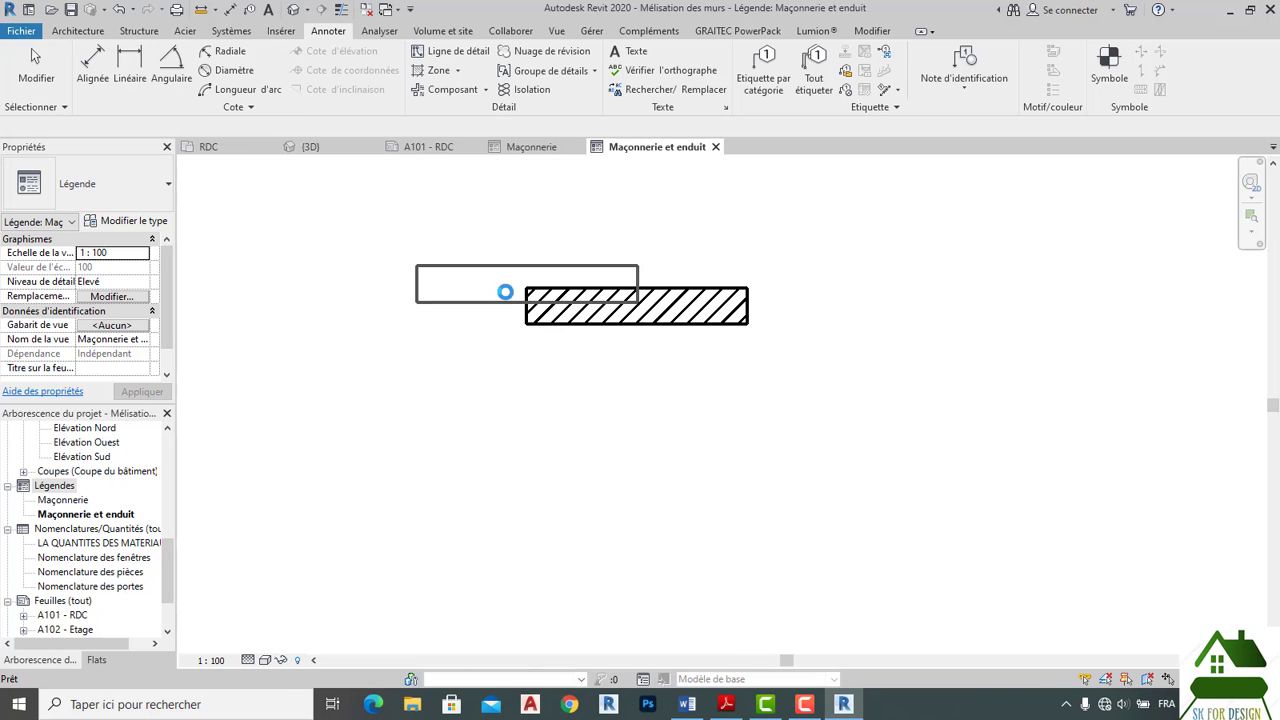
left_click(245, 127)
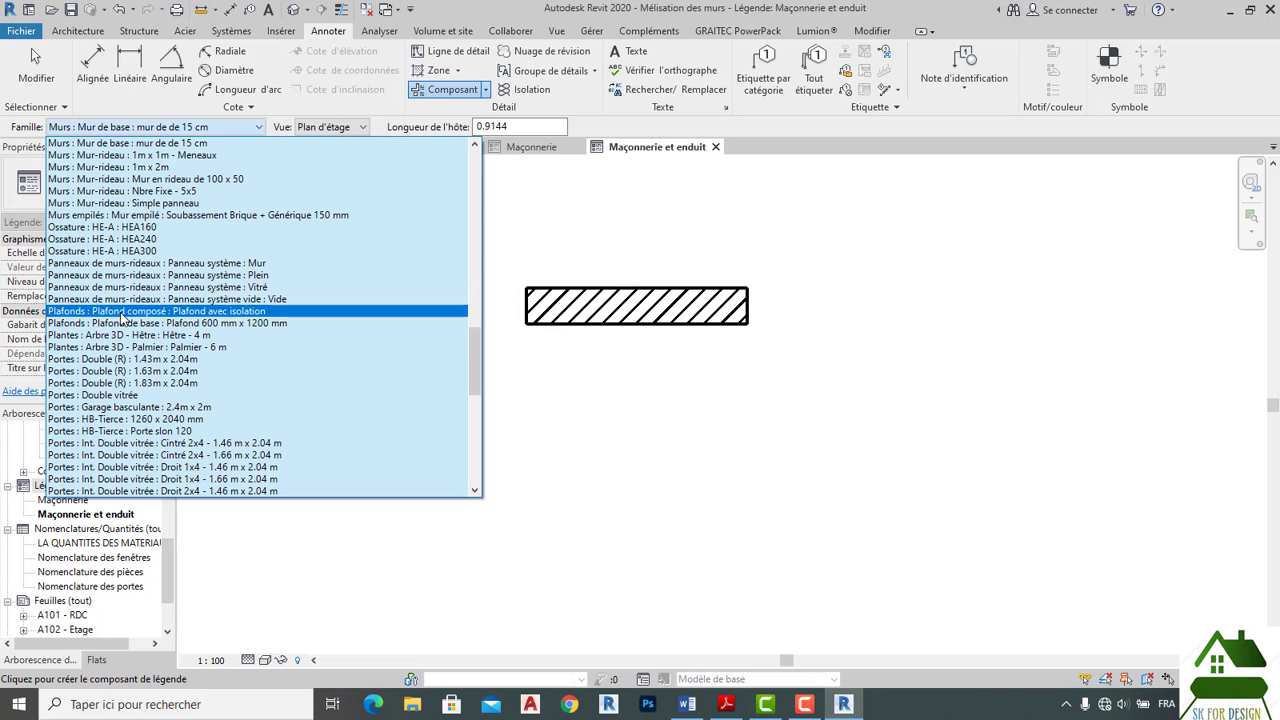
scroll(130, 350, "down", 5)
scroll(130, 350, "down", 15)
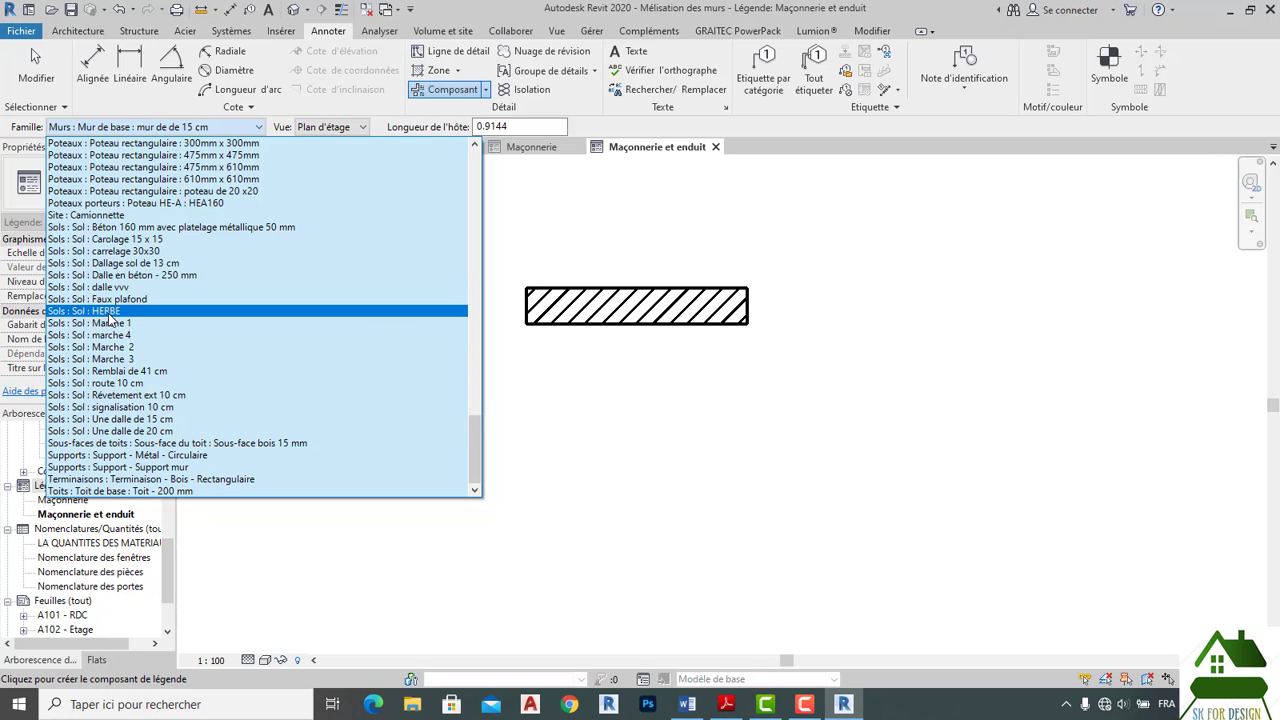
scroll(128, 290, "up", 3)
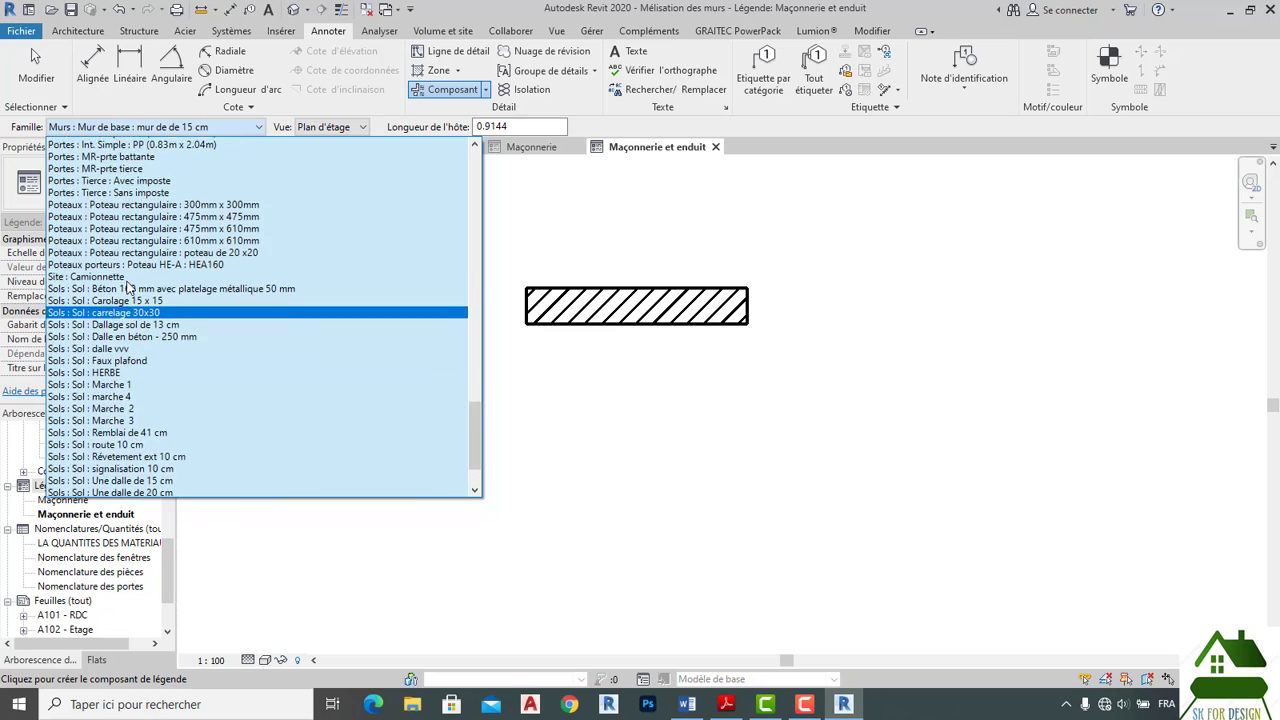
scroll(127, 288, "up", 3)
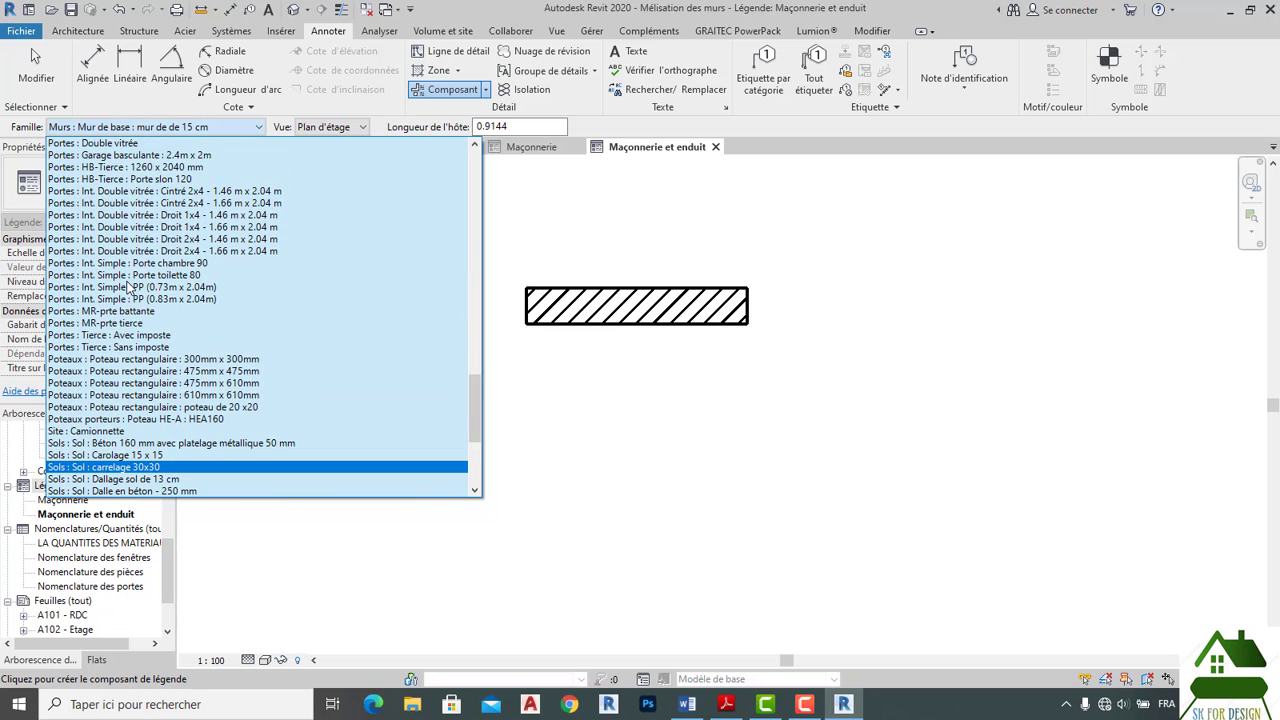
scroll(125, 291, "down", 4)
scroll(126, 290, "down", 3)
scroll(126, 345, "up", 7)
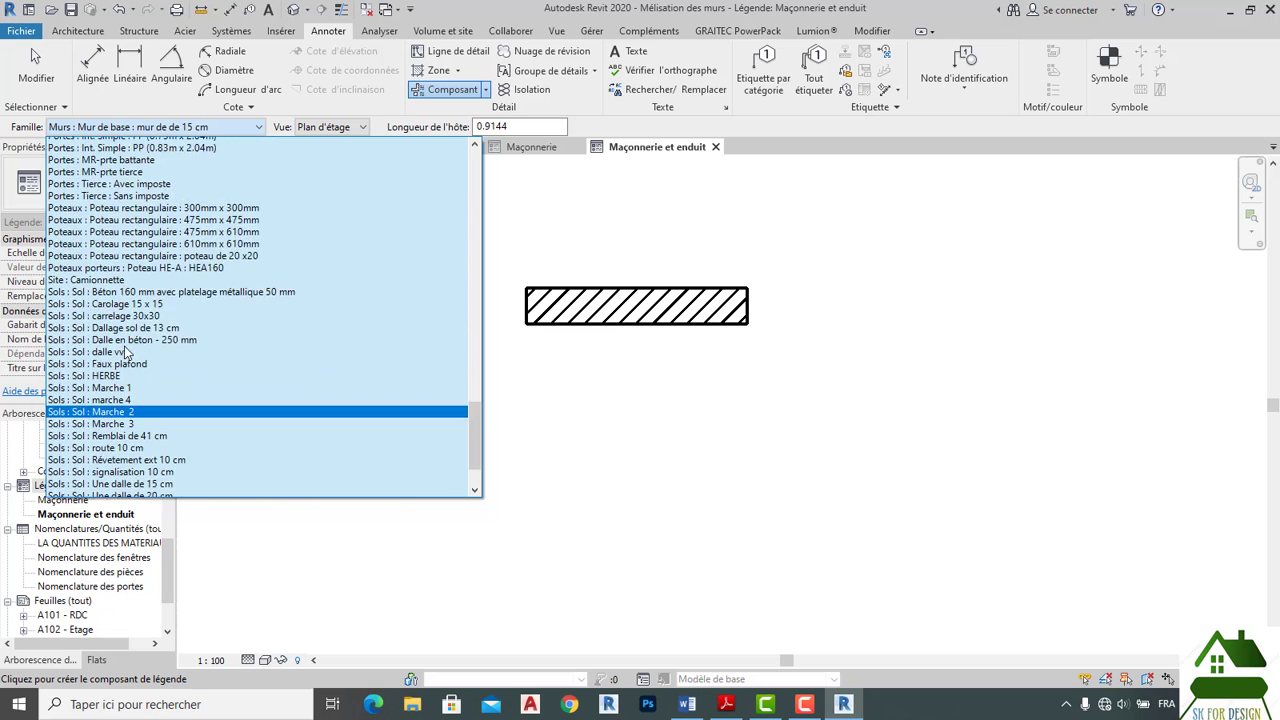
scroll(126, 342, "up", 8)
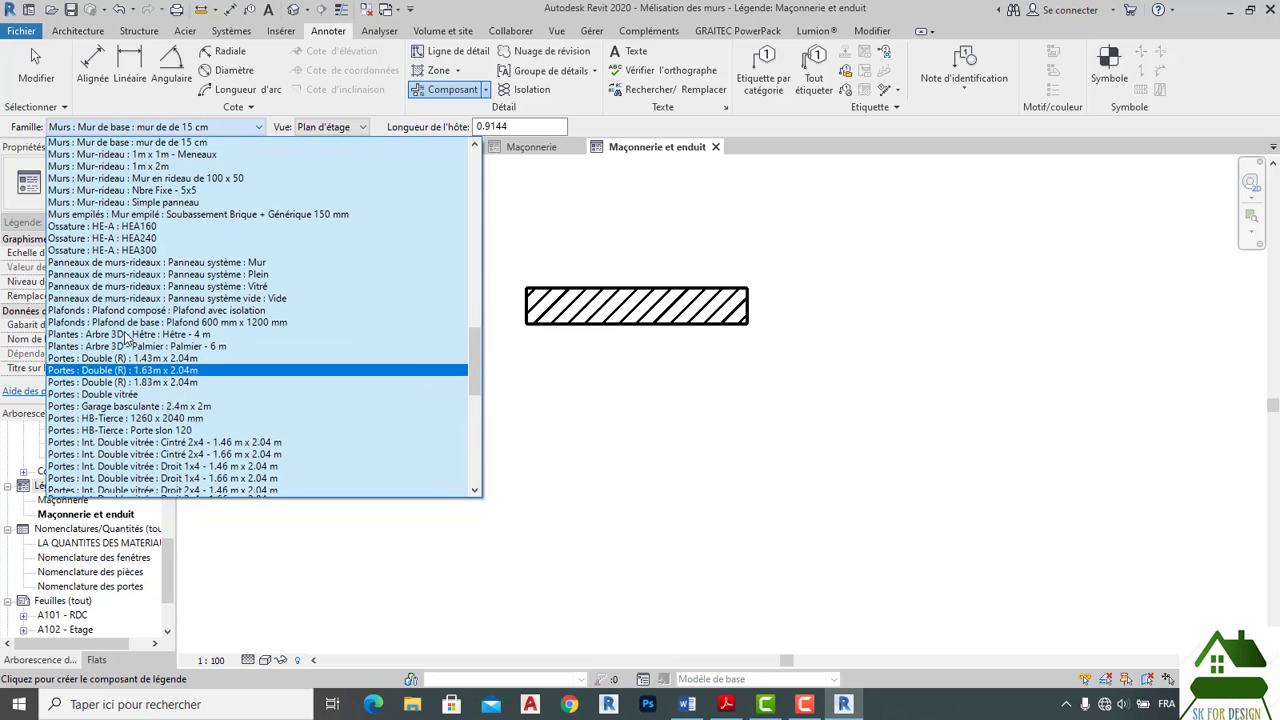
scroll(148, 205, "up", 3)
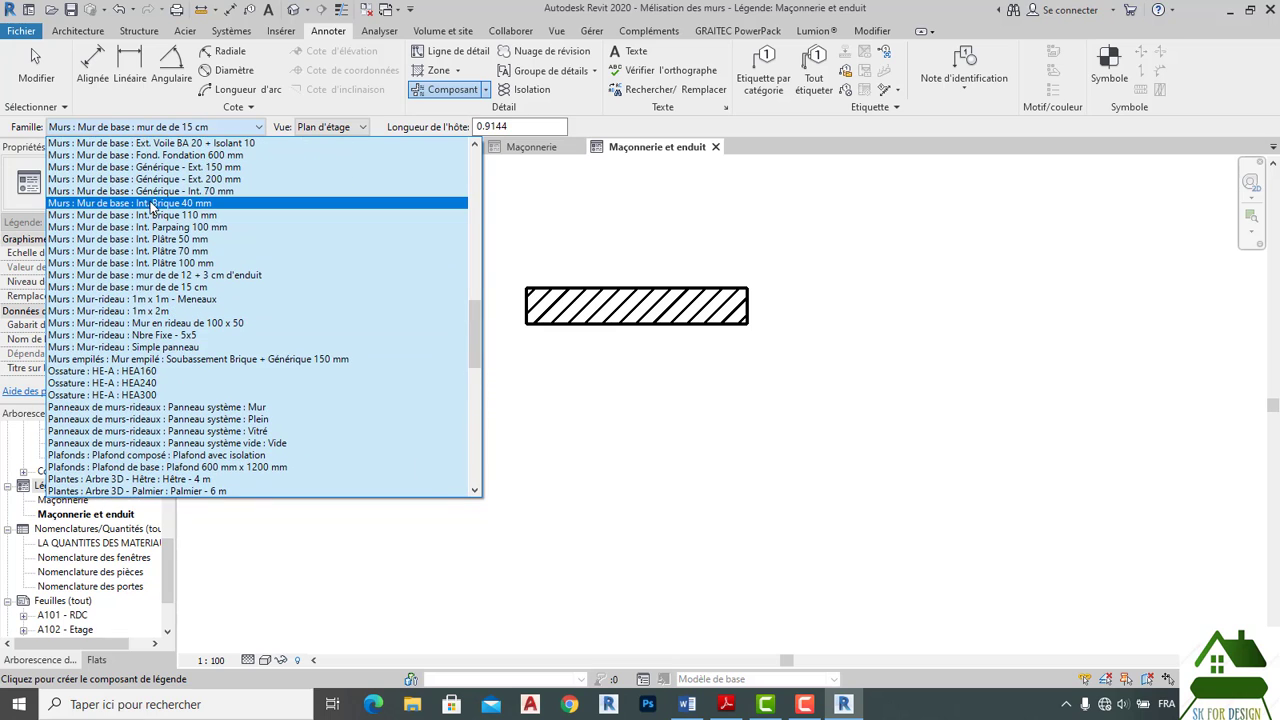
scroll(147, 205, "up", 2)
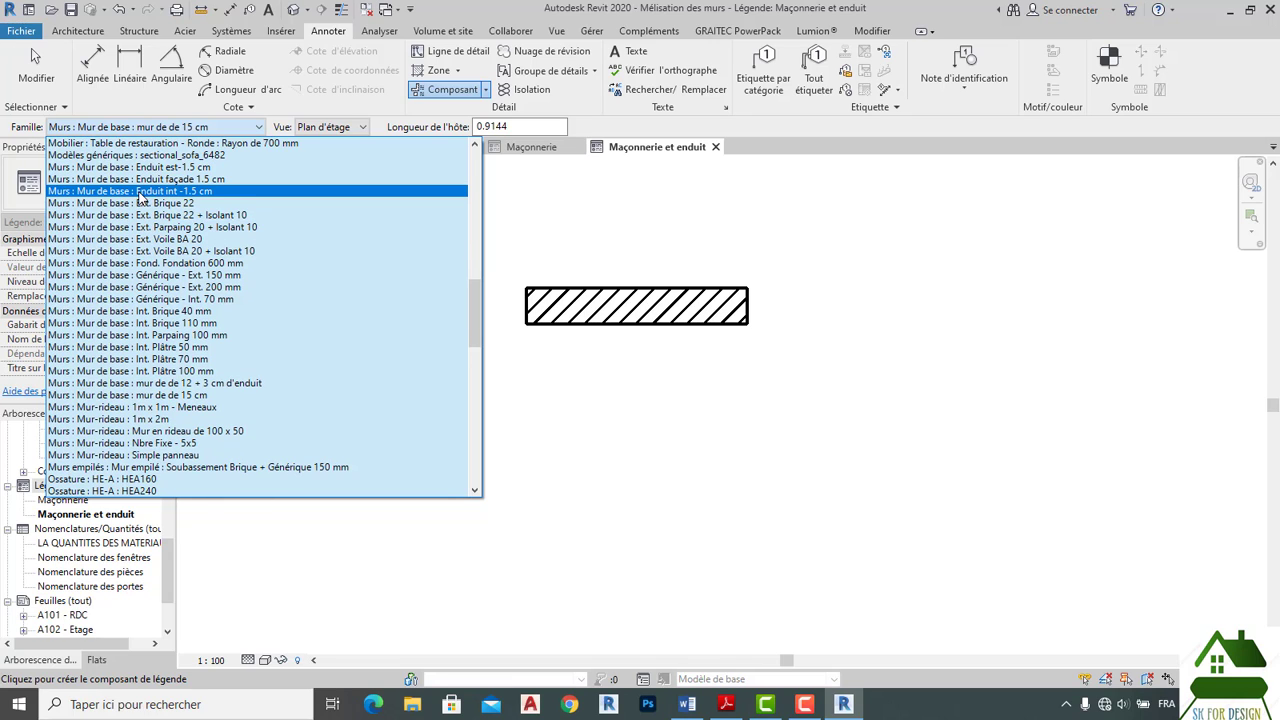
left_click(141, 168)
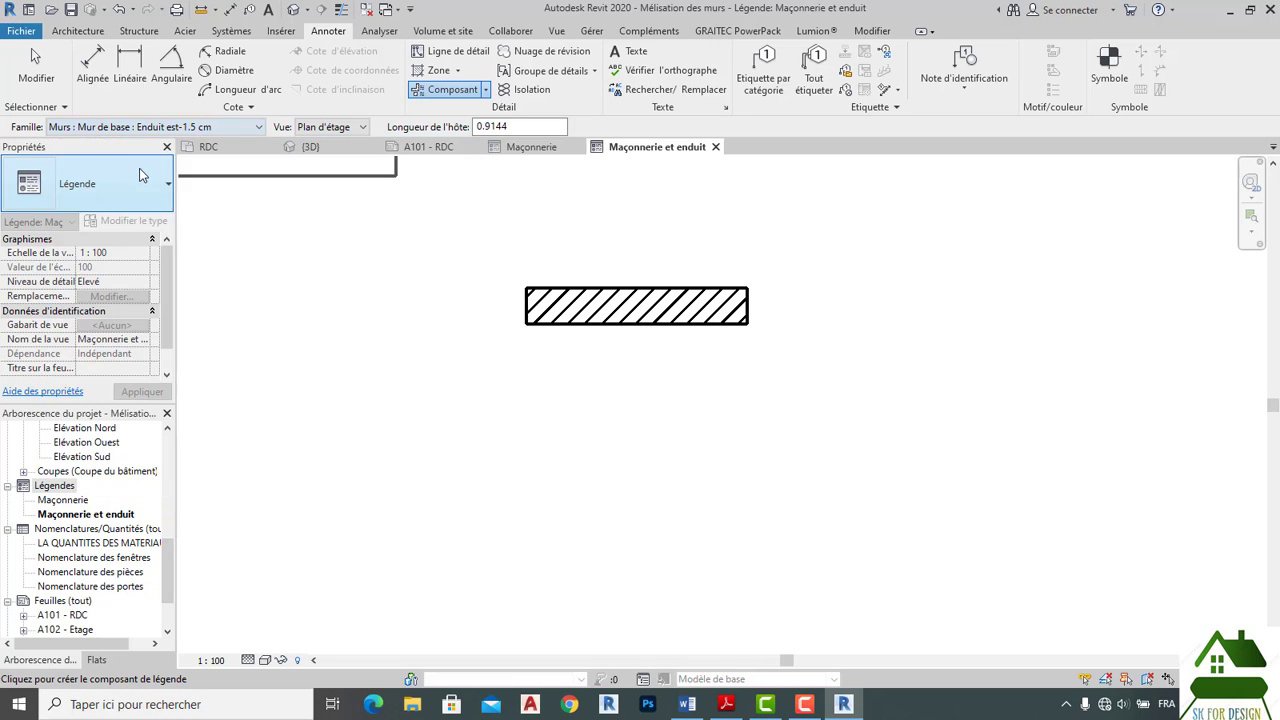
scroll(623, 361, "up", 3)
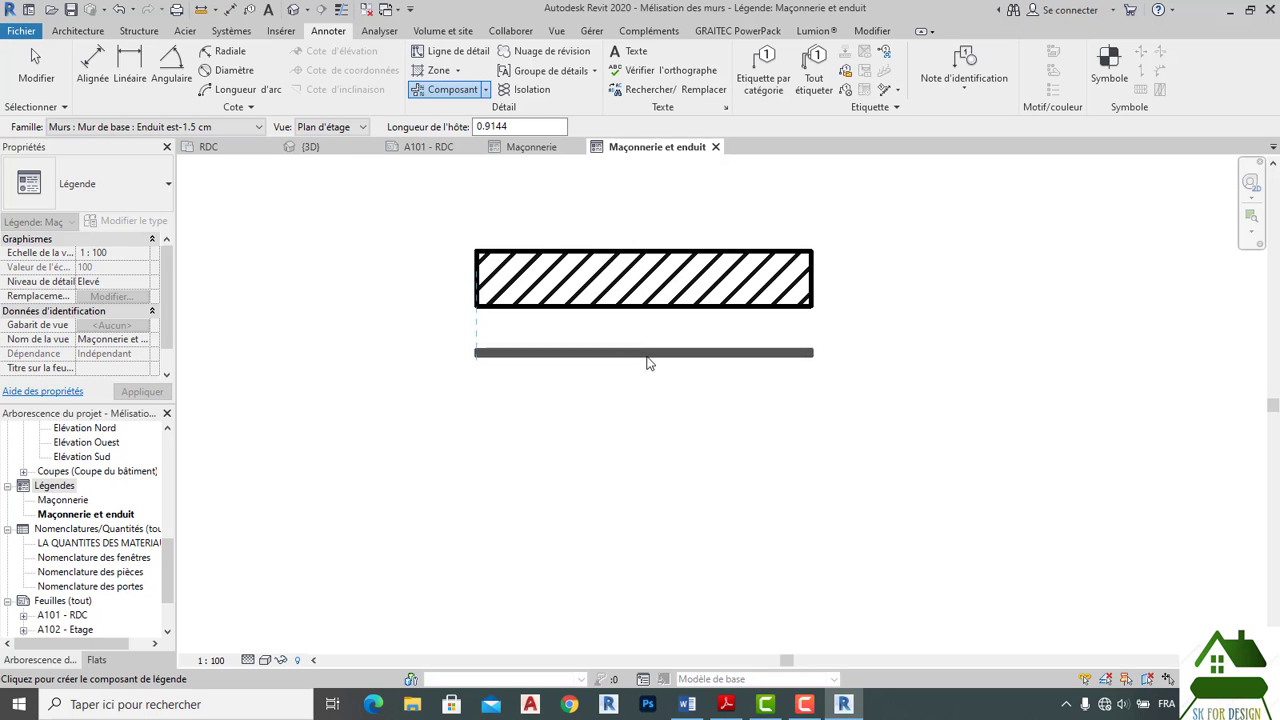
left_click(648, 360)
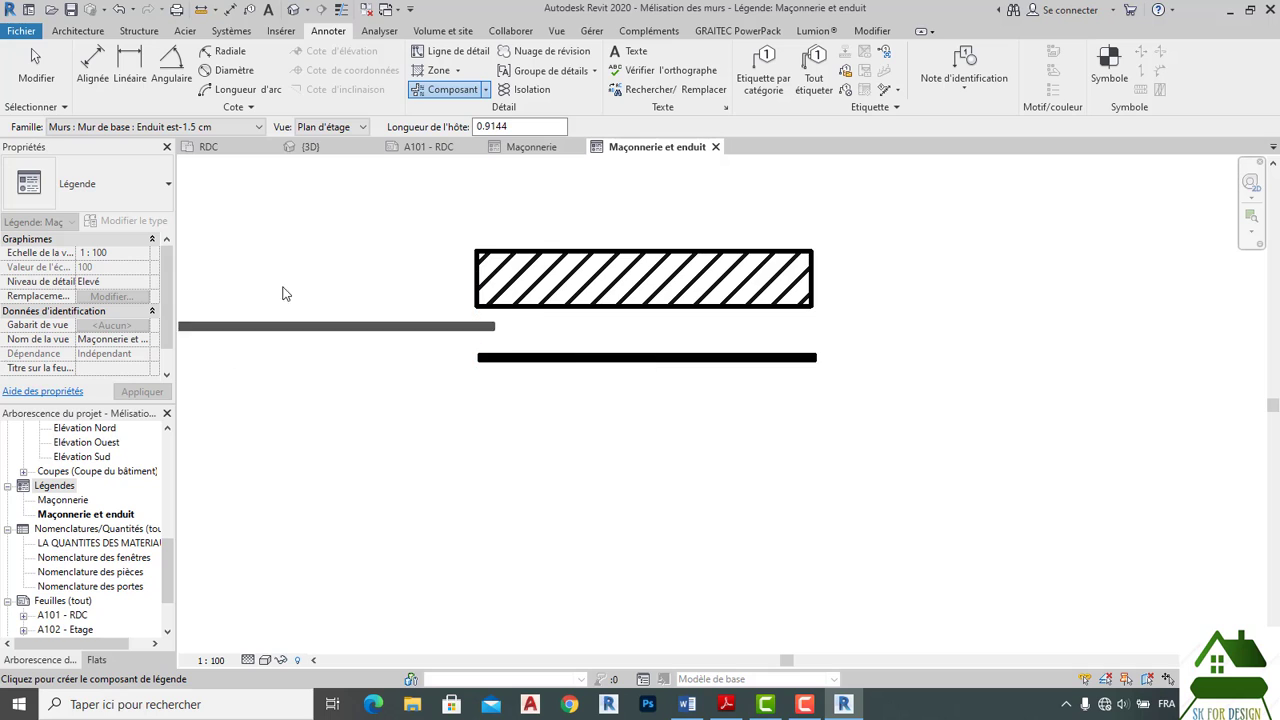
Place the Enduit int -1.5 cm and Enduit façade 1.5 cm wall types as legend components, stacked below the first plaster component.
left_click(209, 127)
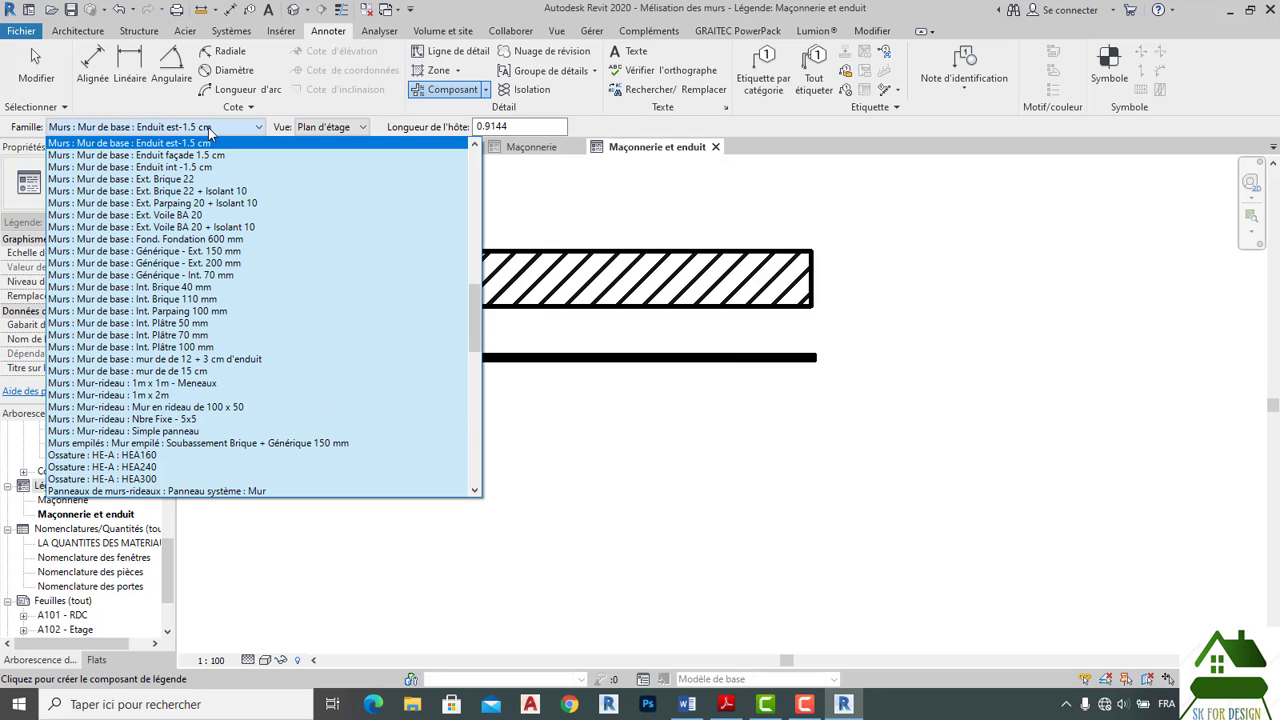
left_click(160, 167)
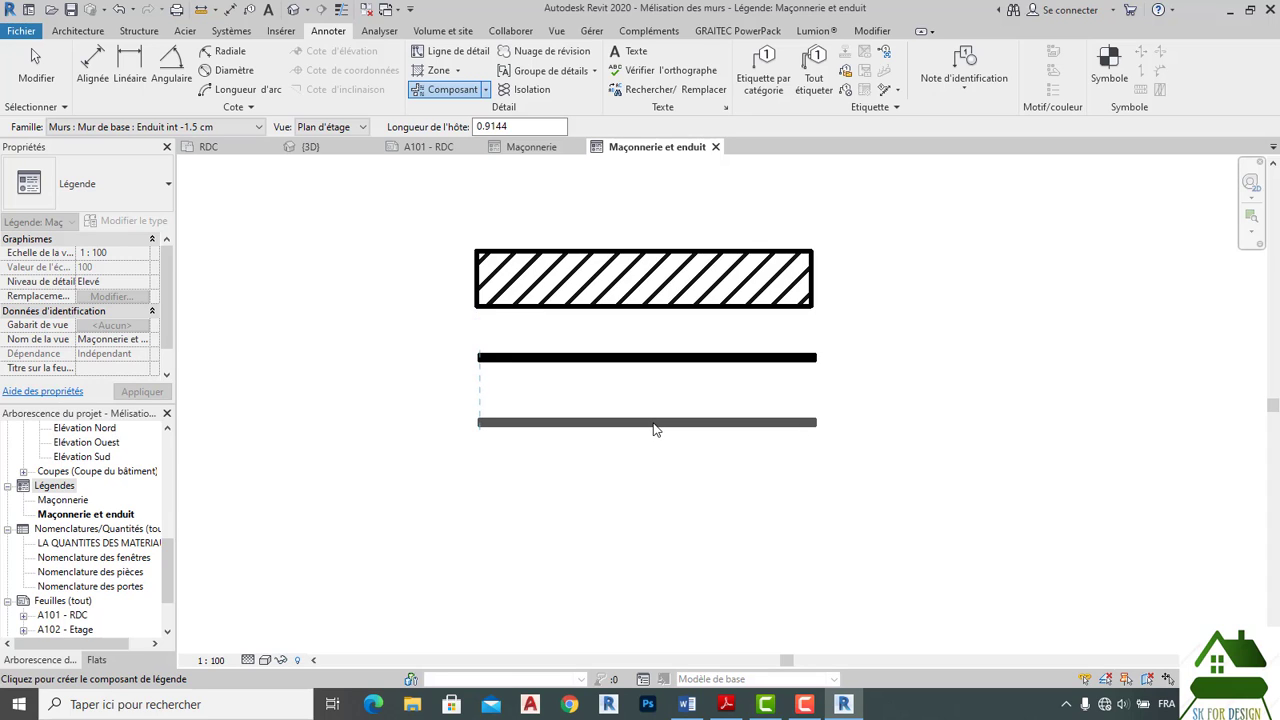
left_click(655, 428)
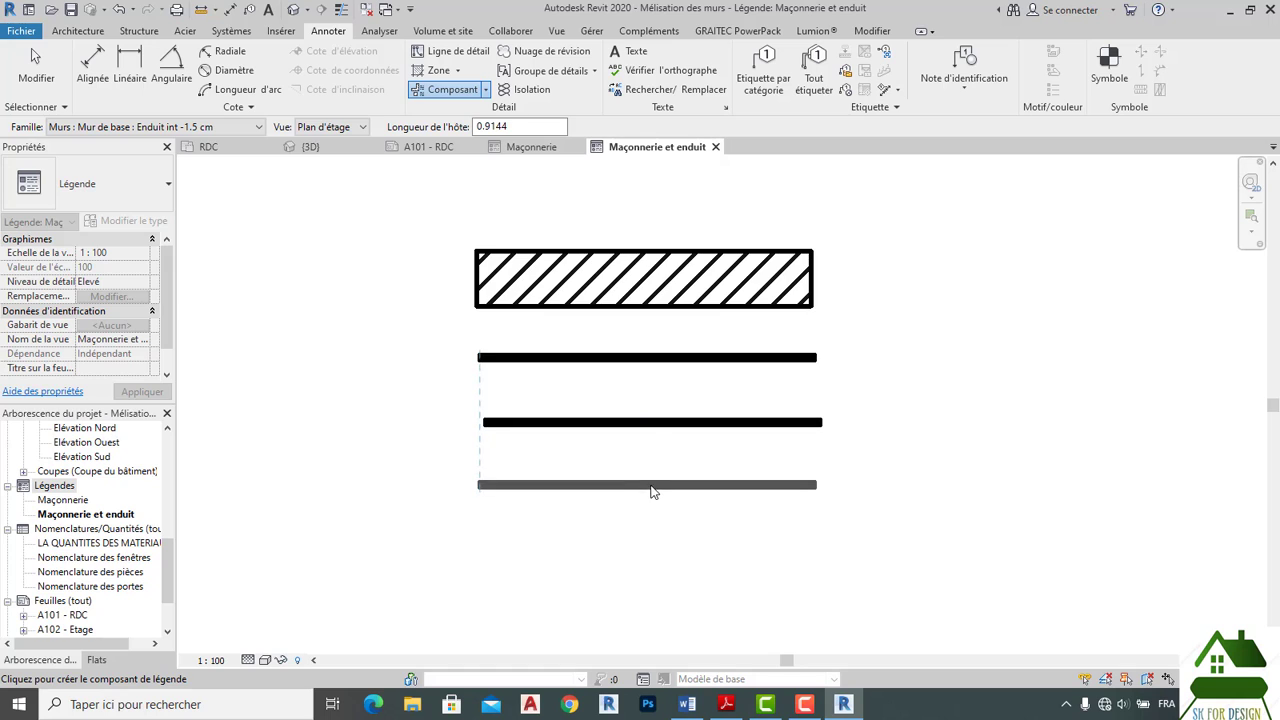
left_click(194, 130)
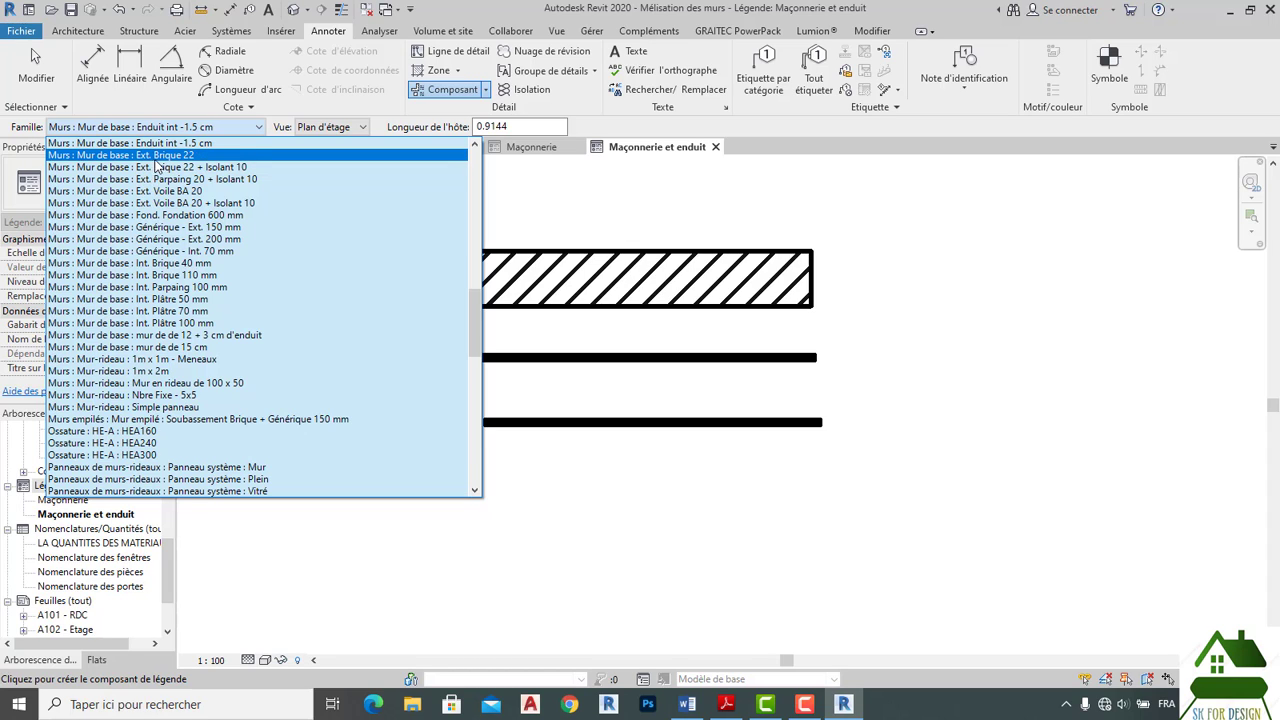
scroll(157, 170, "up", 1)
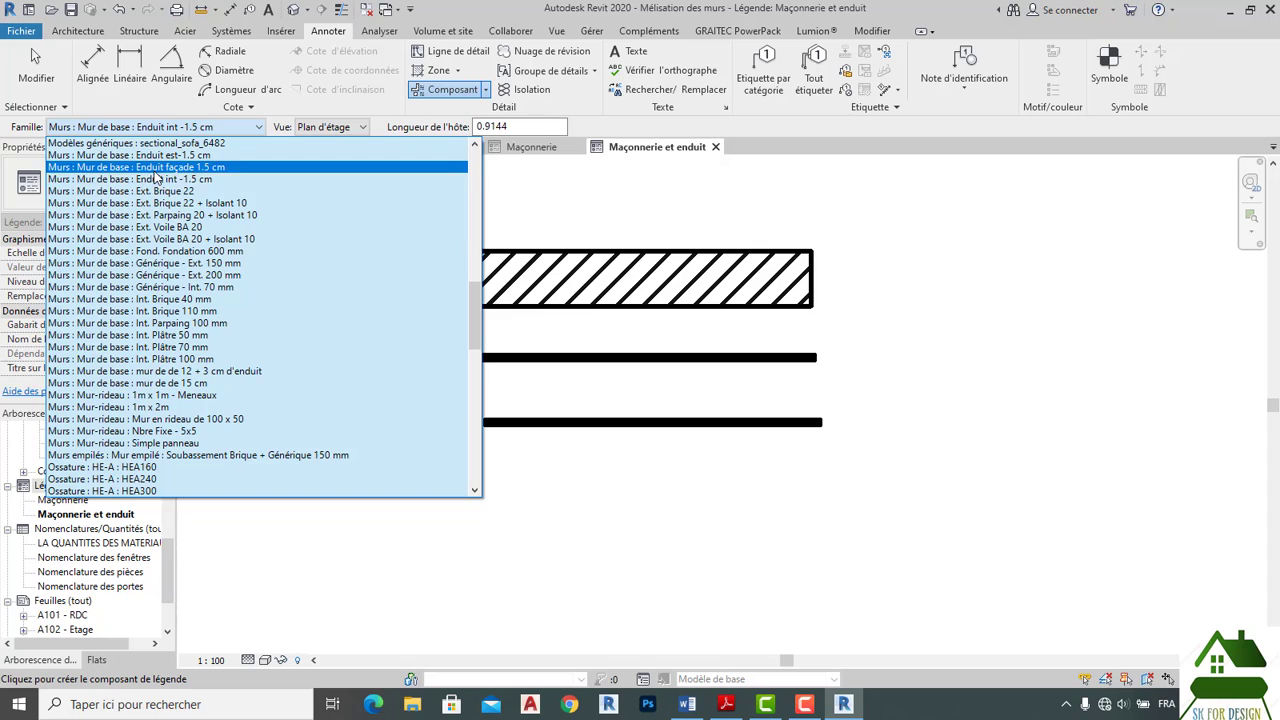
left_click(156, 169)
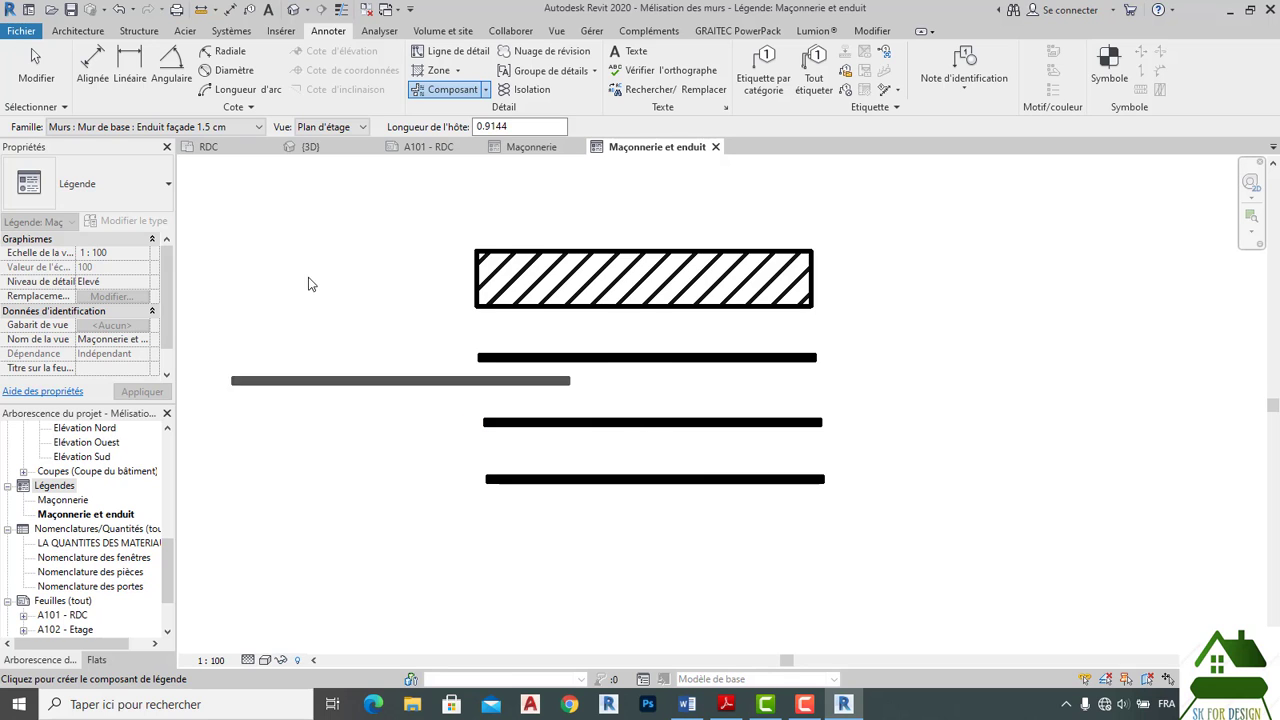
Place a section legend component of the floor type Dallage sol de 13 cm below the three plaster components.
left_click(199, 131)
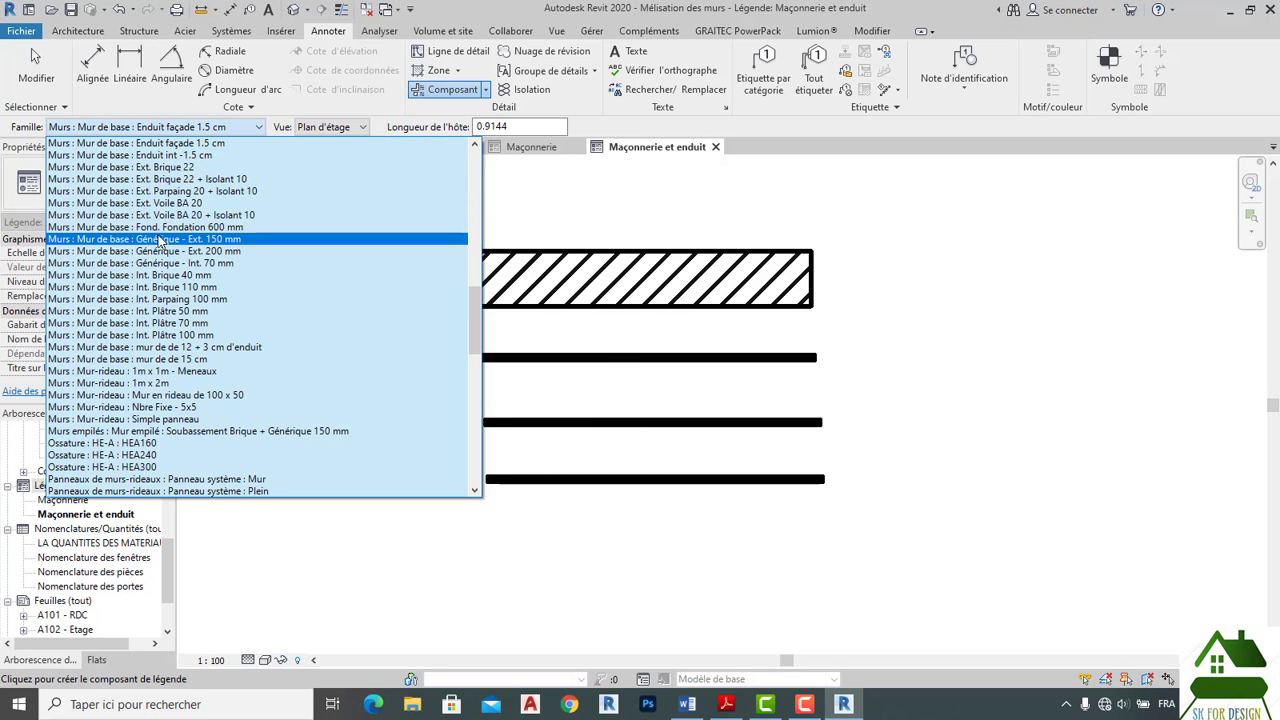
scroll(163, 237, "down", 2)
scroll(163, 237, "down", 9)
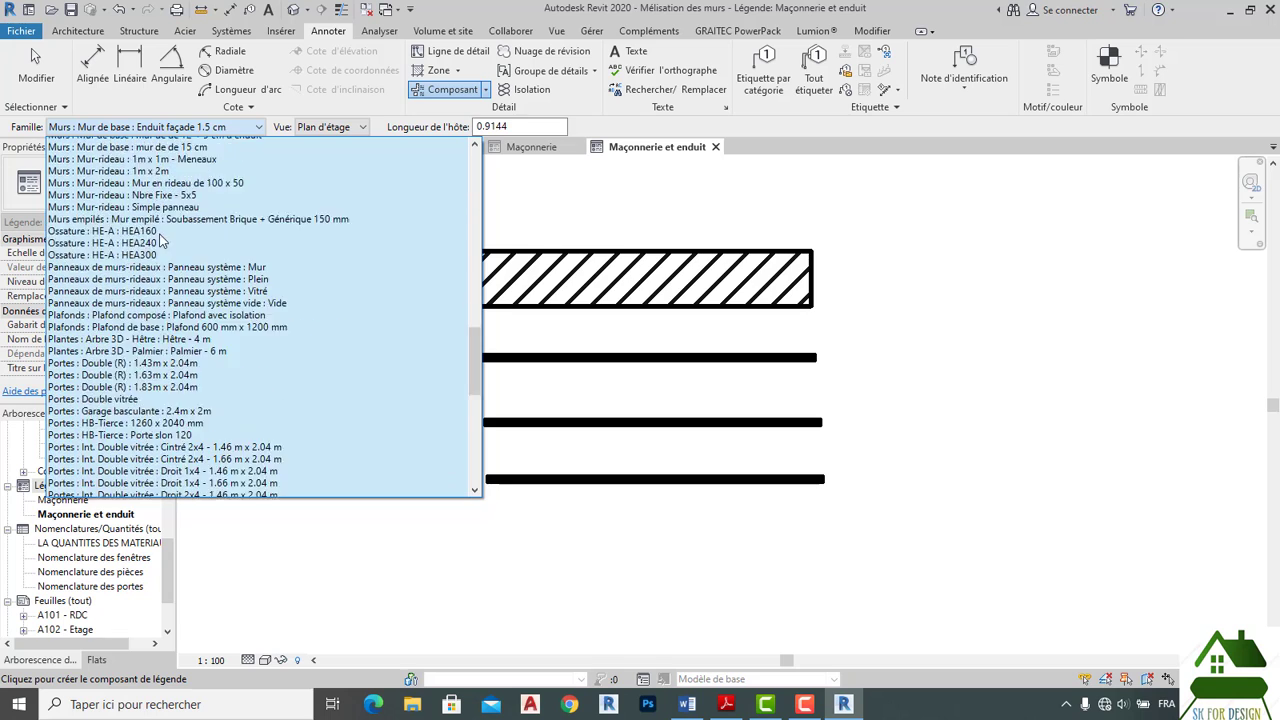
scroll(165, 306, "down", 7)
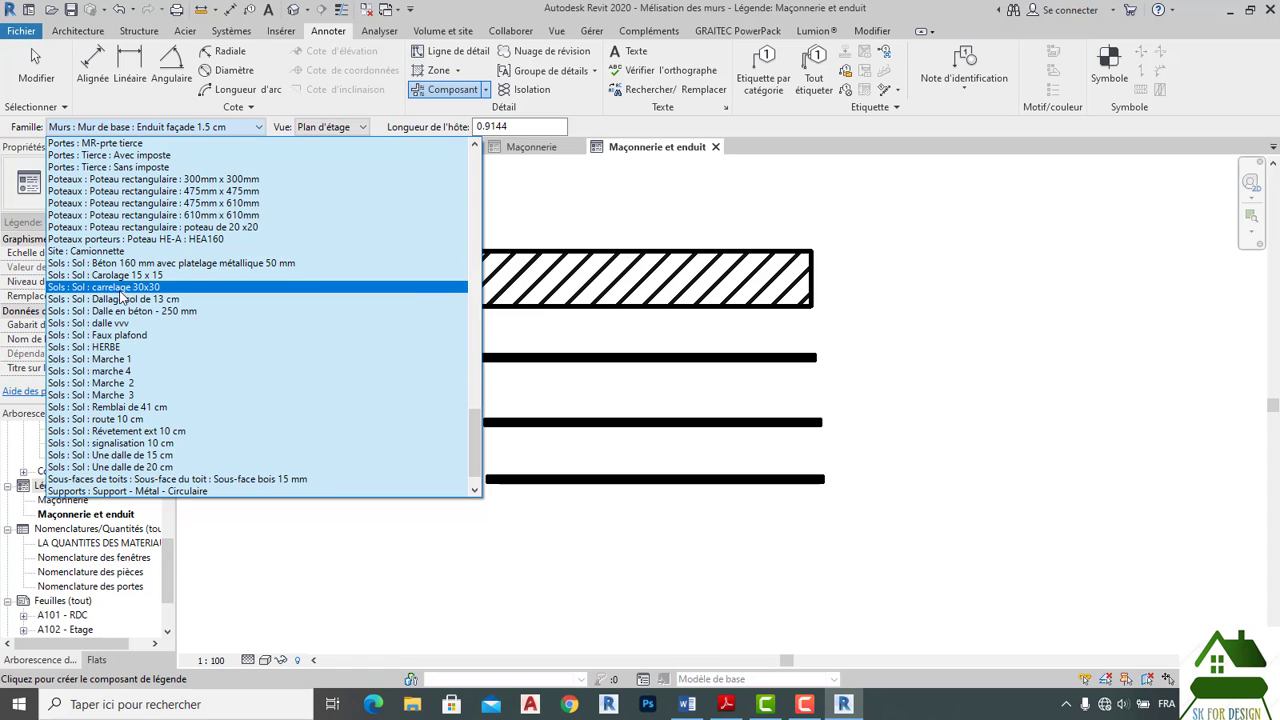
left_click(118, 302)
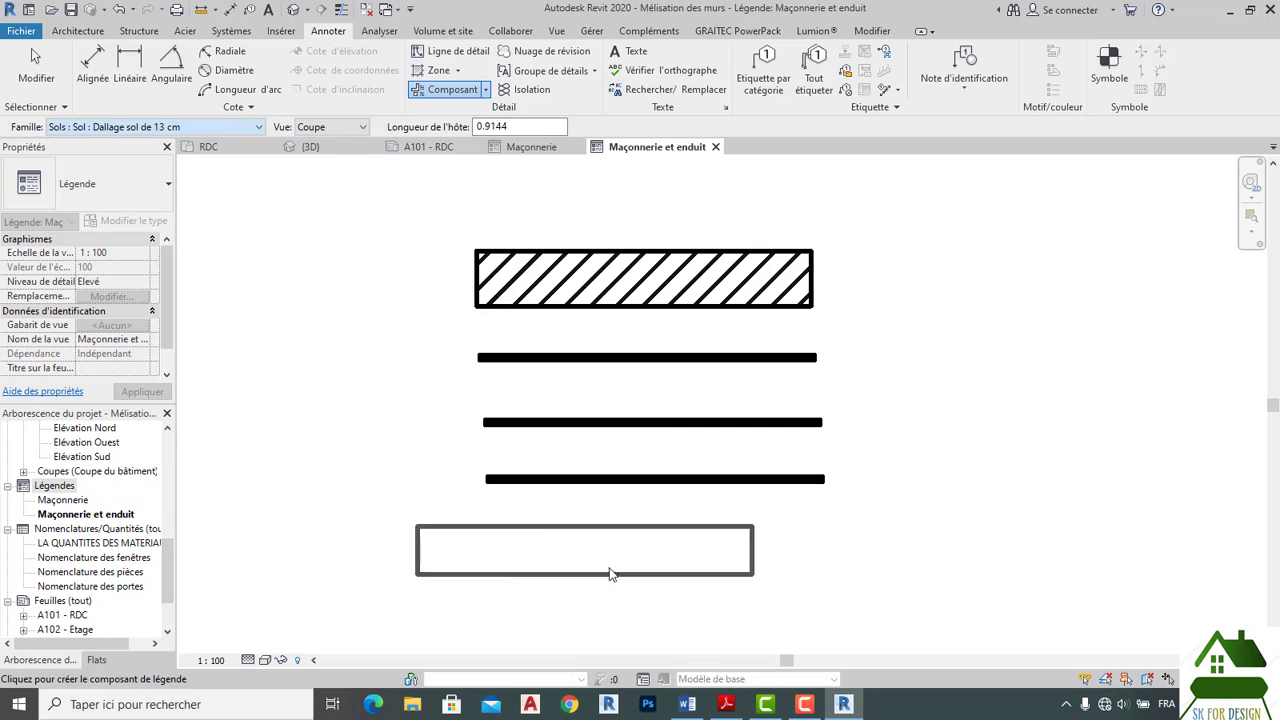
left_click(661, 557)
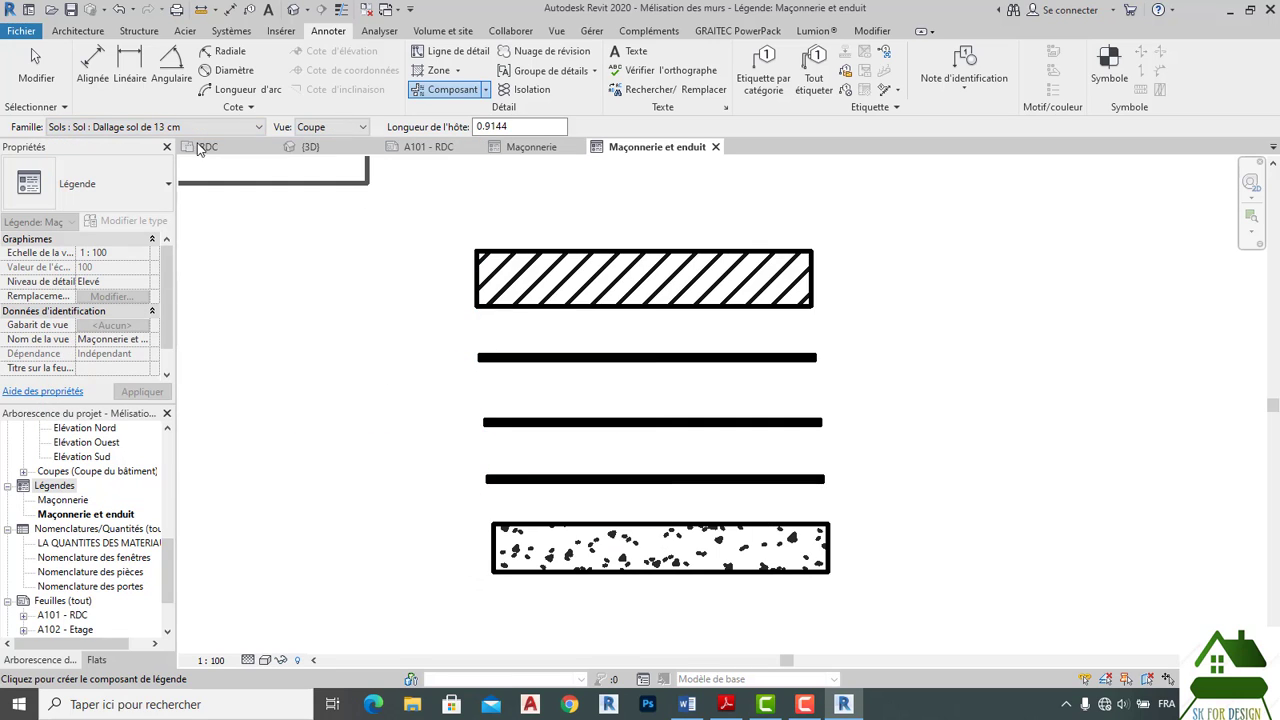
Browse the available floor types for another legend component.
left_click(150, 127)
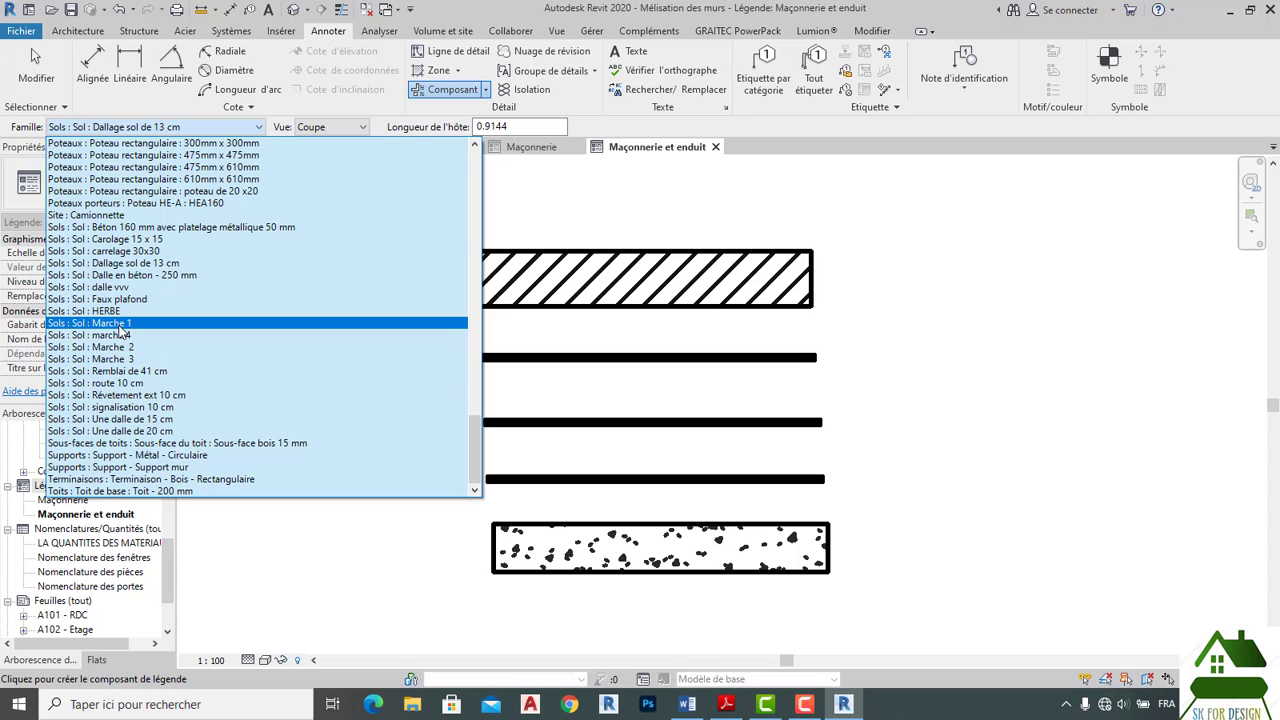
Try a section symbol of the Marche 1 floor type below the concrete symbol, and undo its placement.
left_click(122, 323)
scroll(513, 537, "down", 2)
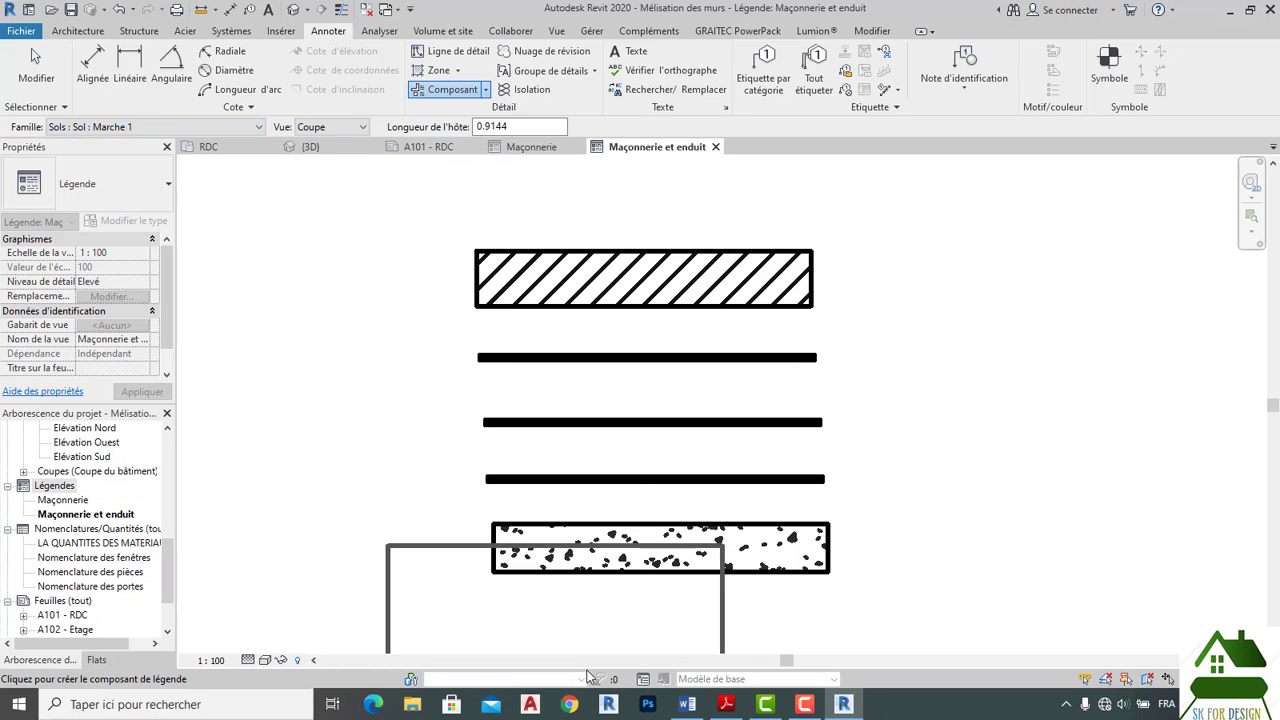
middle_click_drag(637, 539, 633, 399)
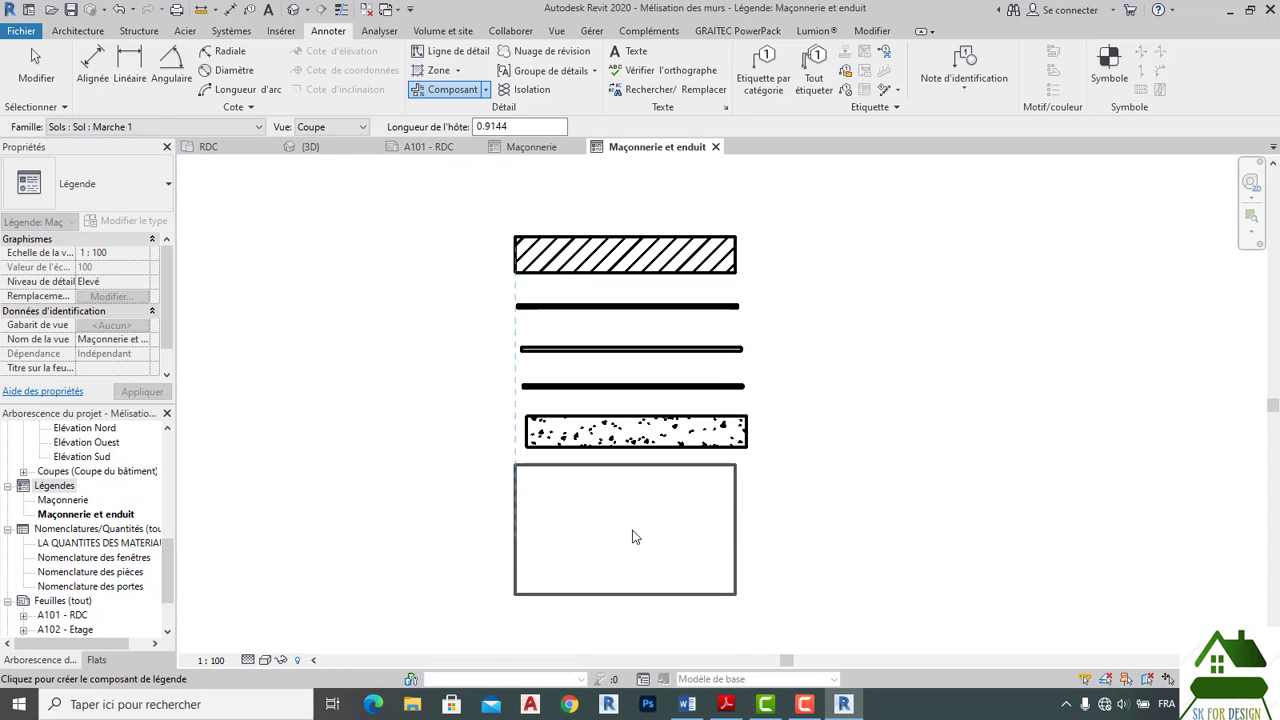
left_click(644, 540)
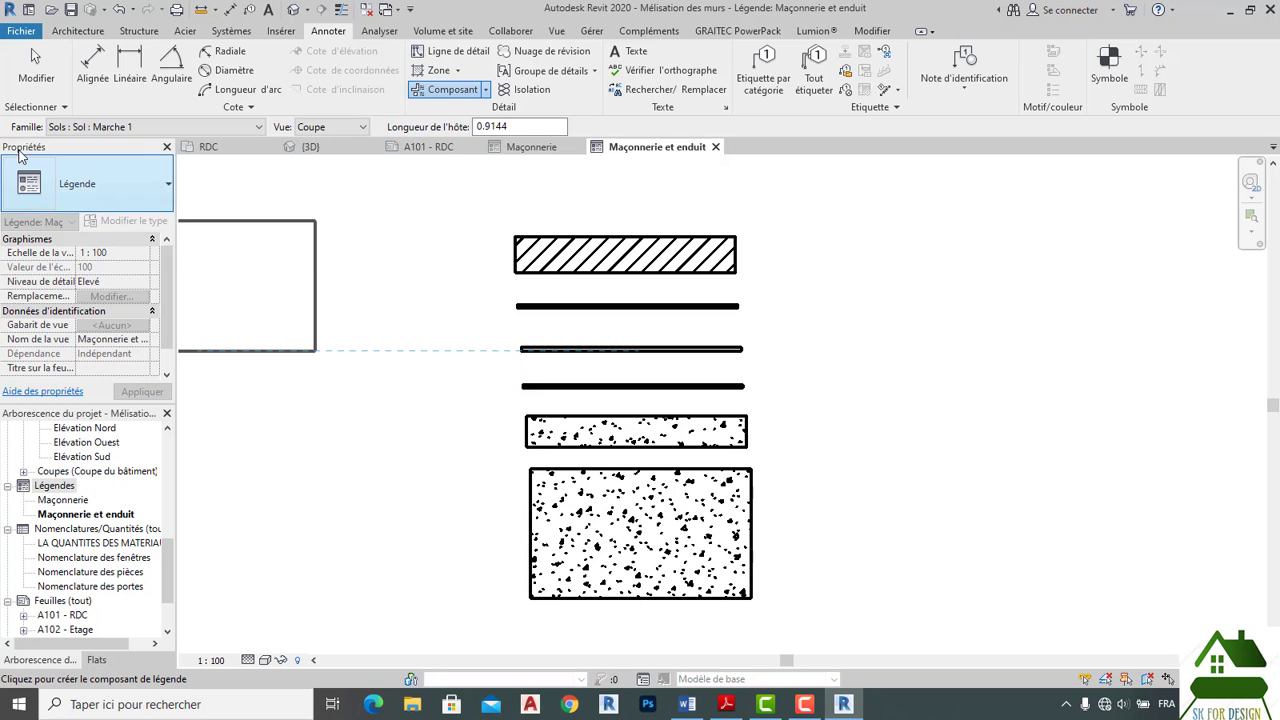
left_click(118, 12)
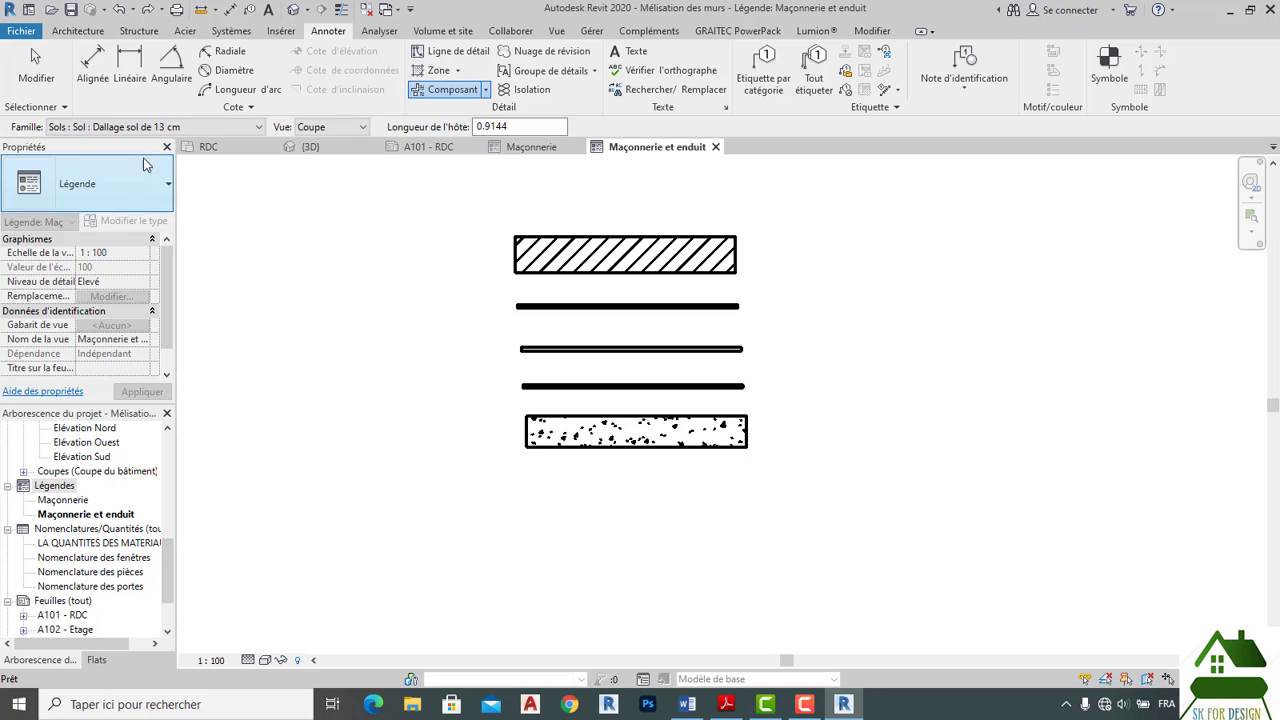
Place a legend component of the floor type carrelage 30x30 in section view below the concrete symbol.
left_click(155, 127)
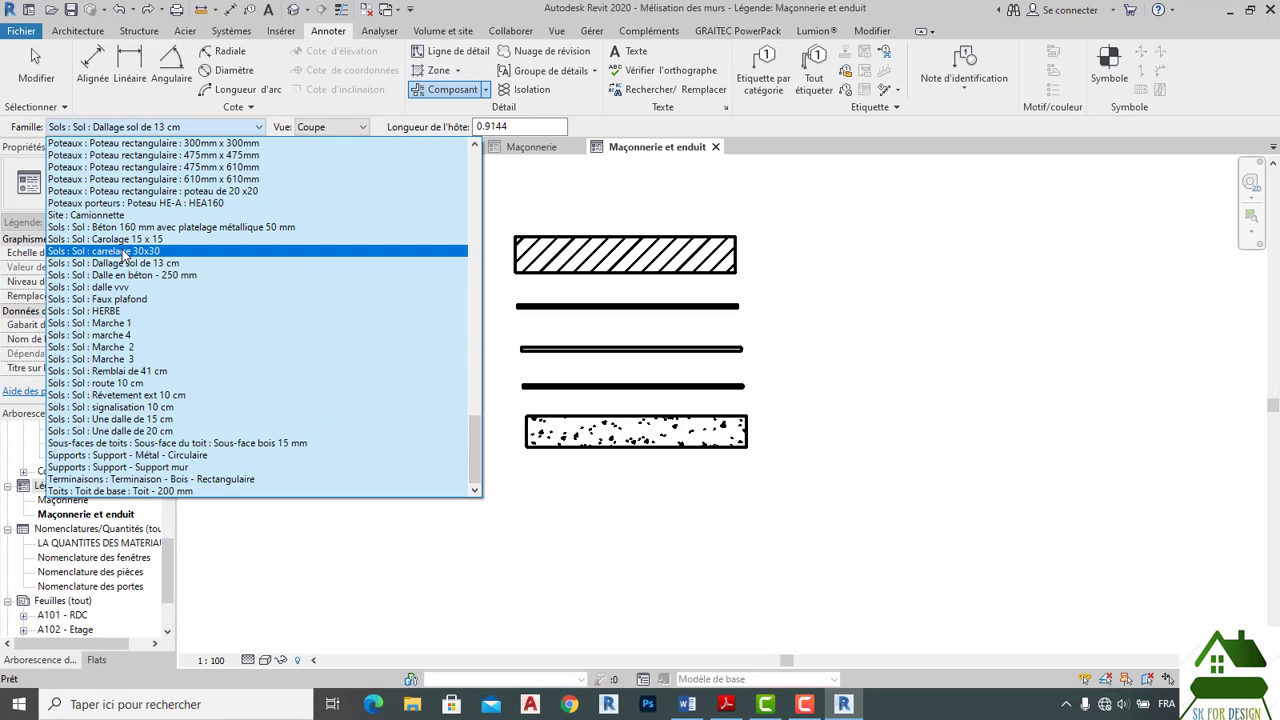
left_click(121, 253)
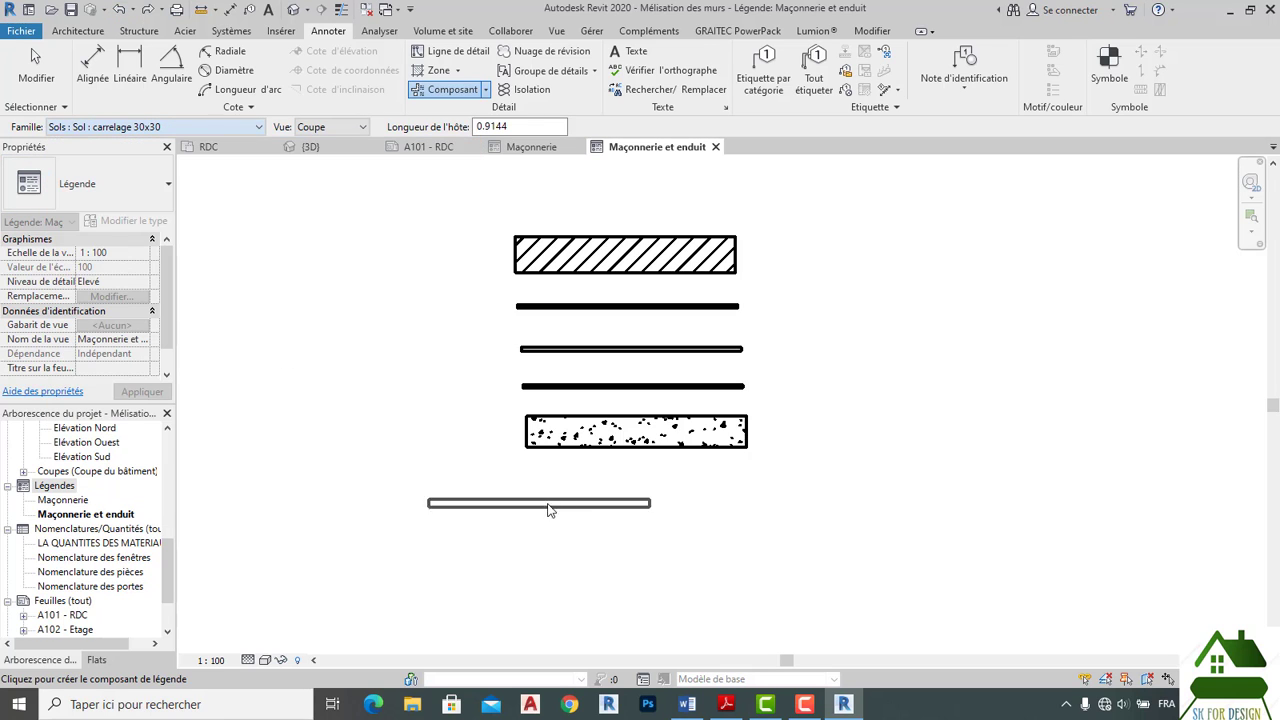
left_click(645, 507)
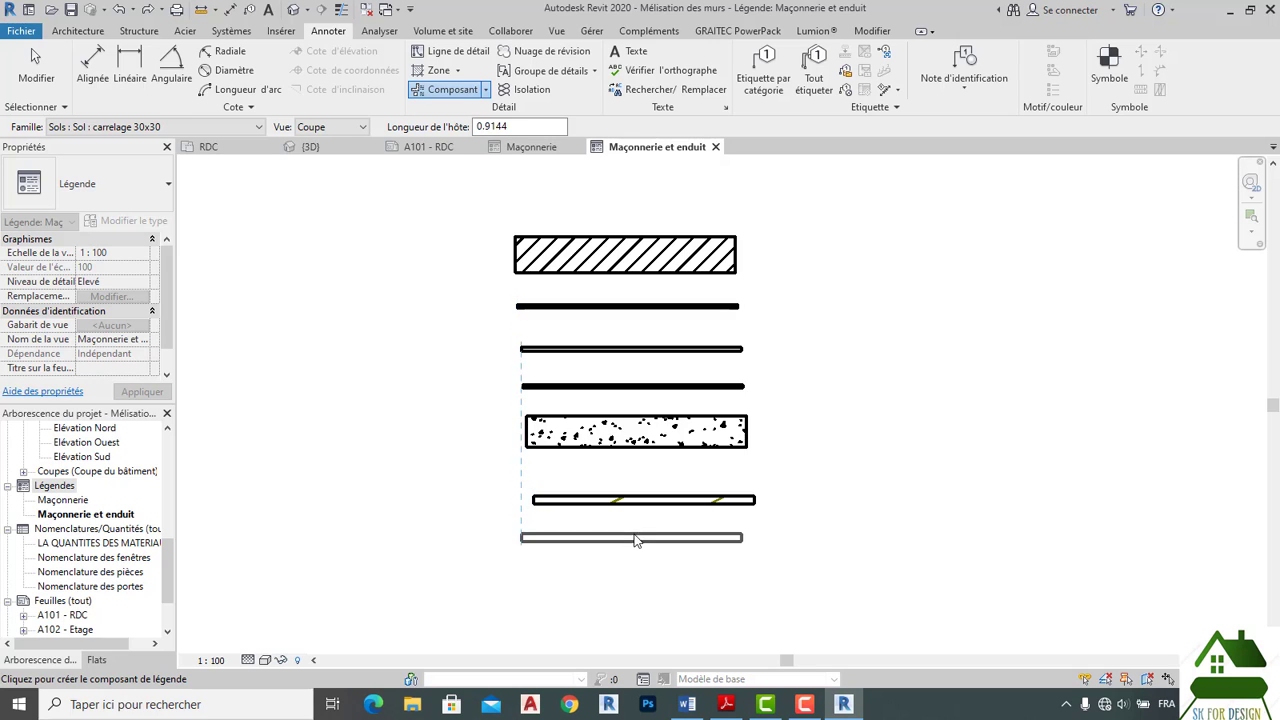
scroll(634, 534, "up", 2)
scroll(637, 498, "down", 3)
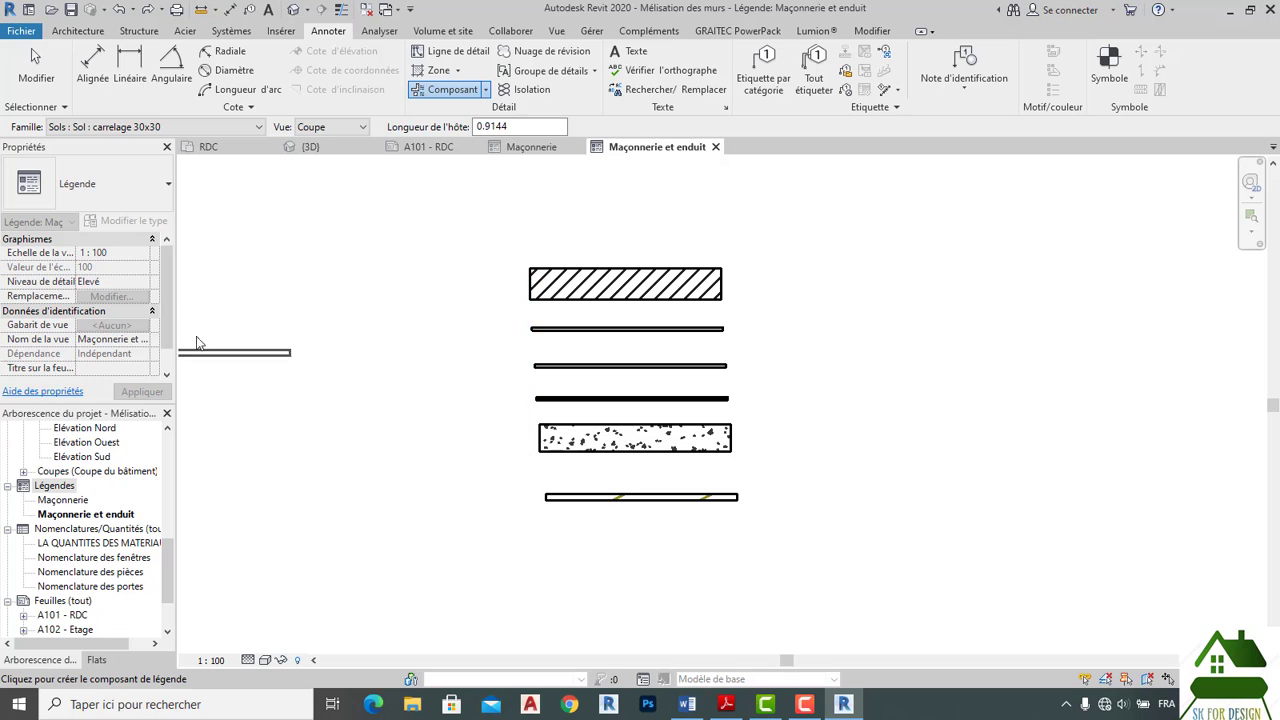
Place a legend component of the floor type Révetement ext 10 cm below the tile symbol and end the placement.
left_click(130, 127)
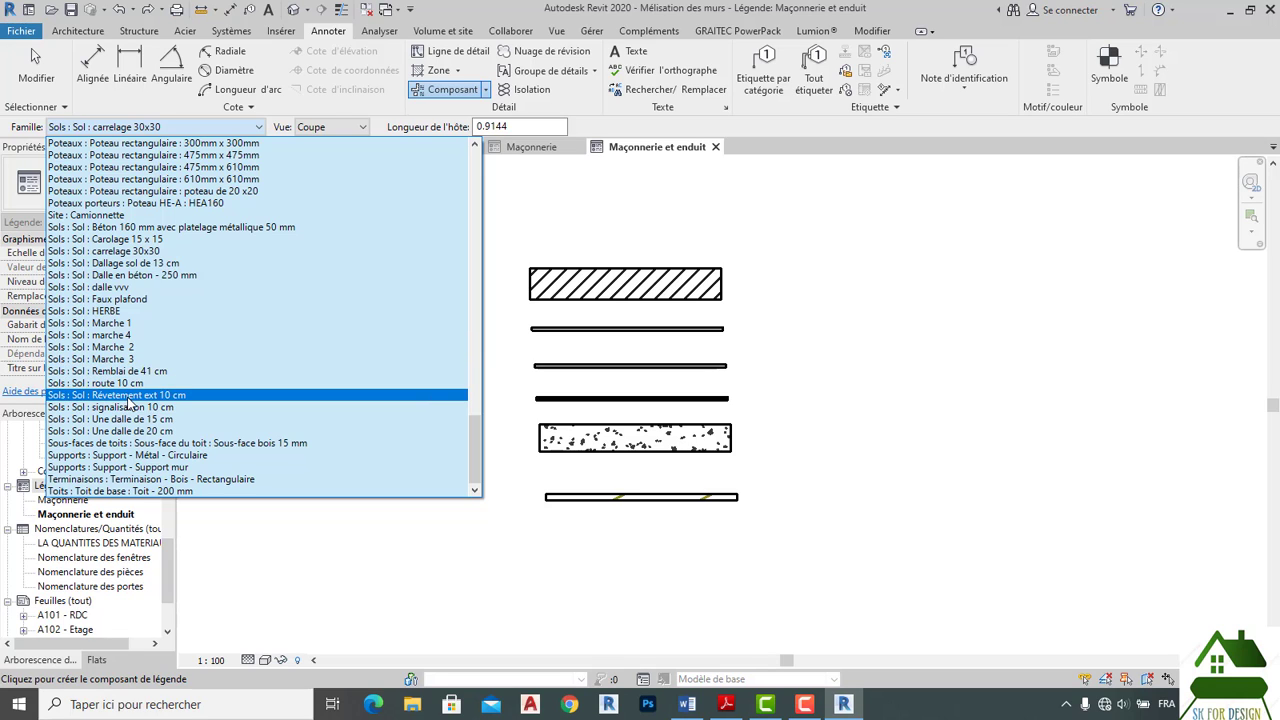
left_click(128, 397)
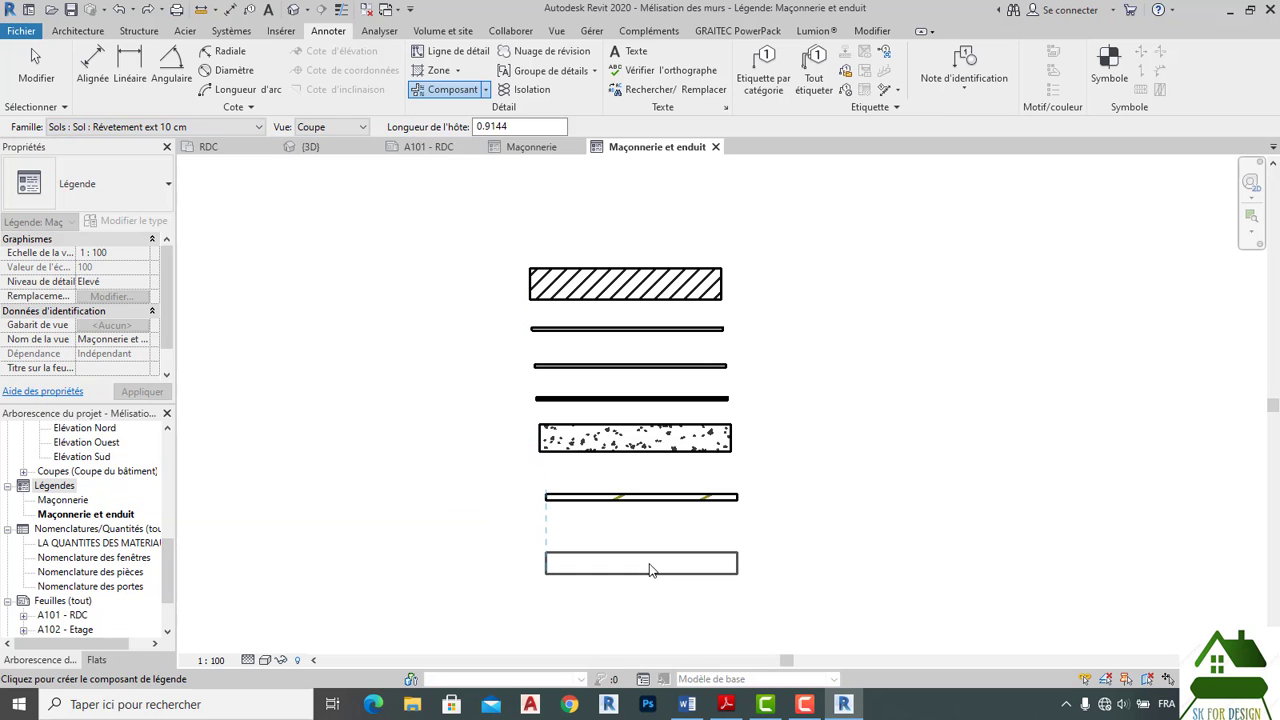
left_click(657, 568)
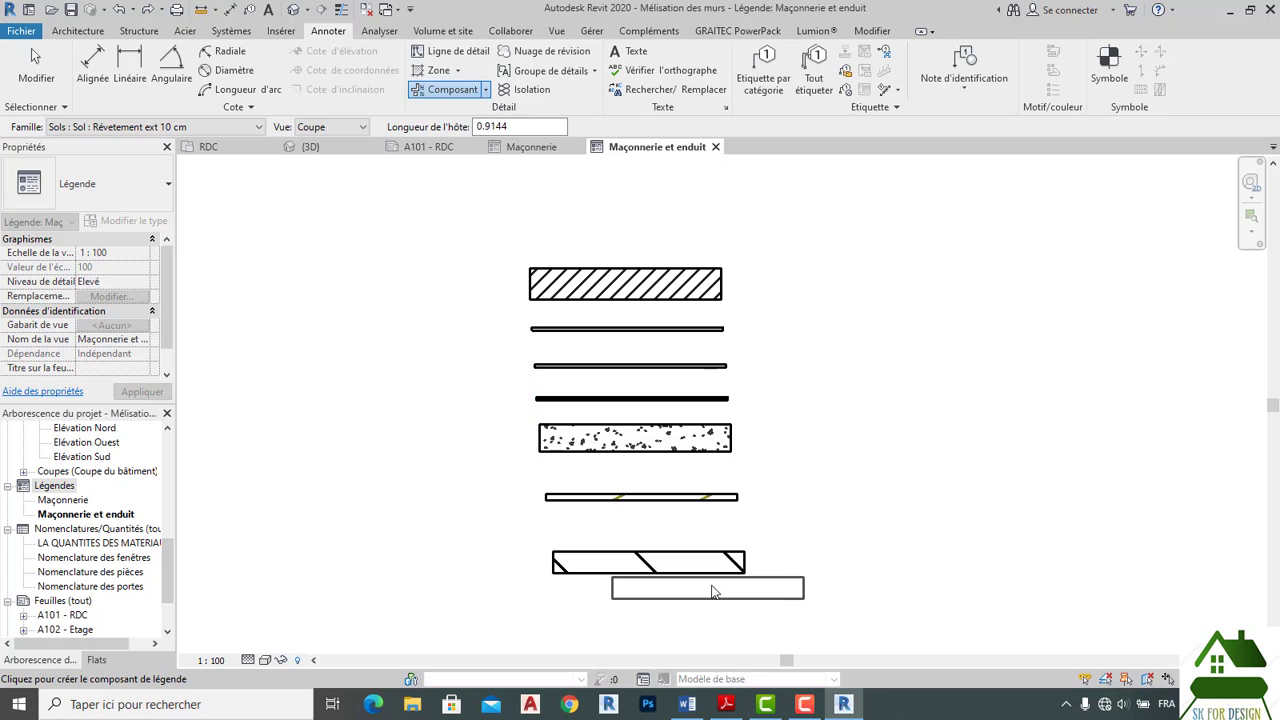
key("Escape")
Move the carrelage 30x30 symbol sideways so its left end lines up with the top hatched symbol.
scroll(669, 534, "up", 3)
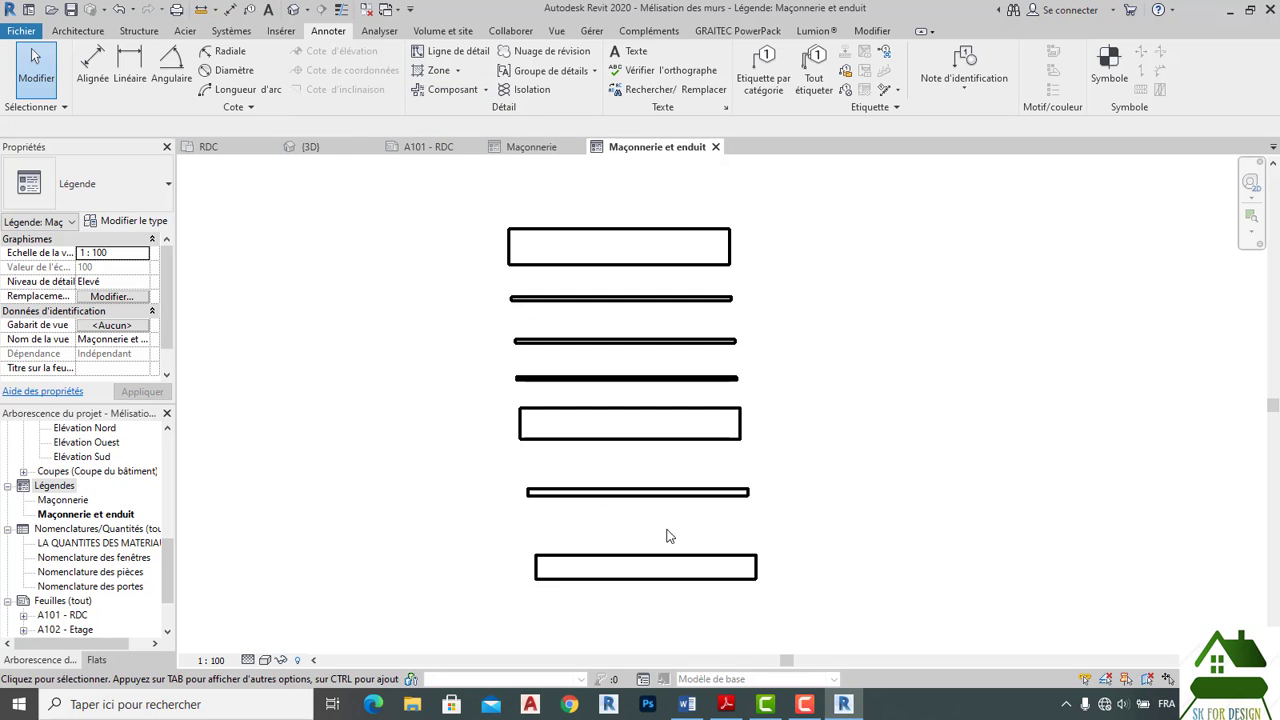
left_click(632, 489)
left_click_drag(630, 489, 600, 428)
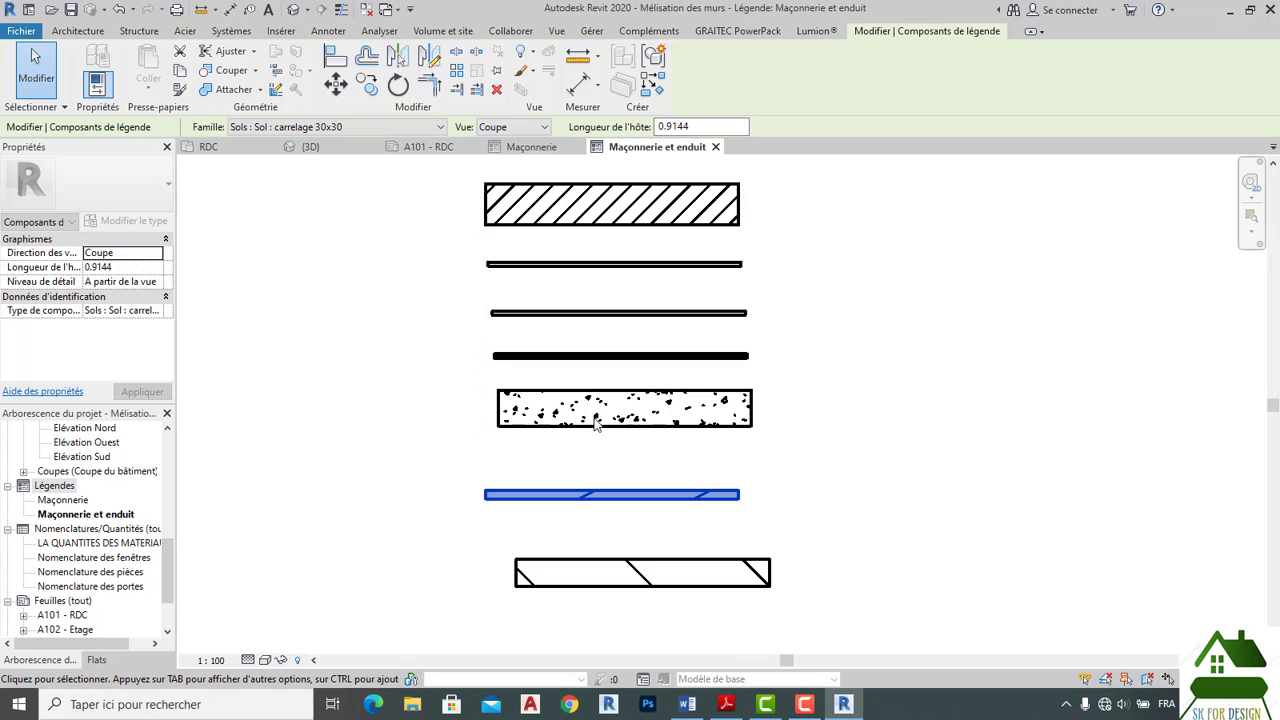
left_click(336, 57)
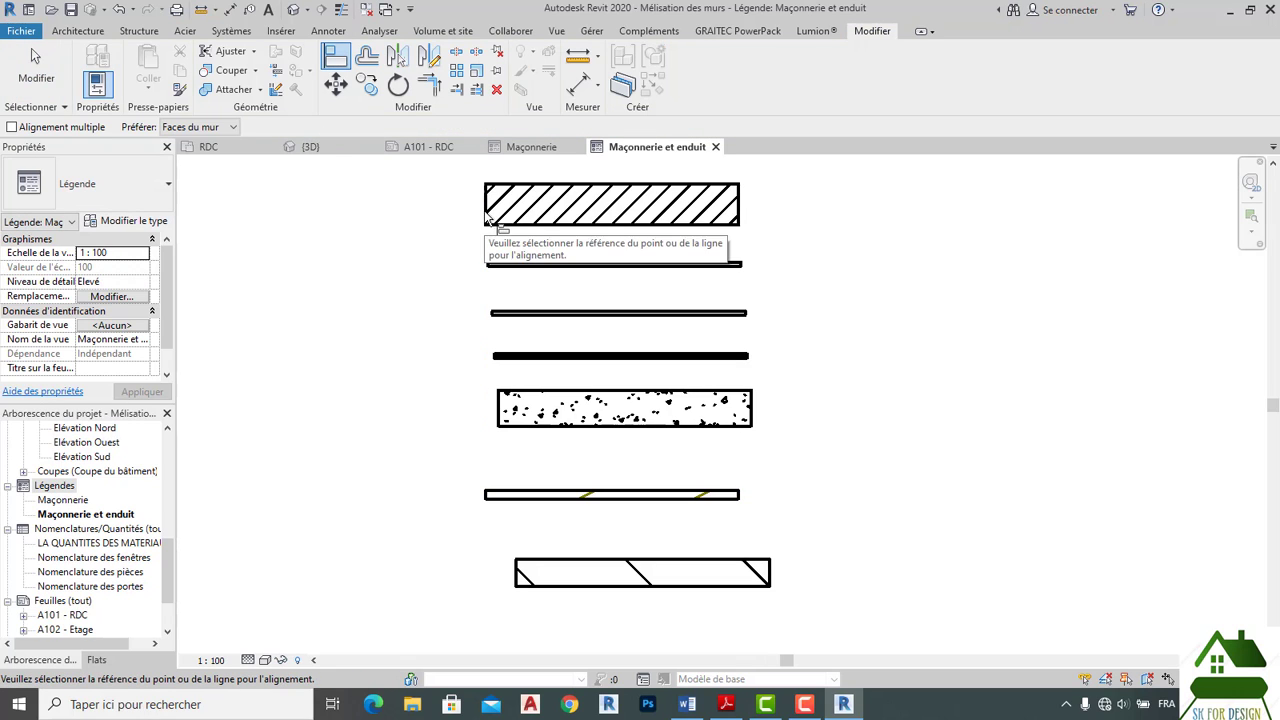
scroll(484, 214, "up", 2)
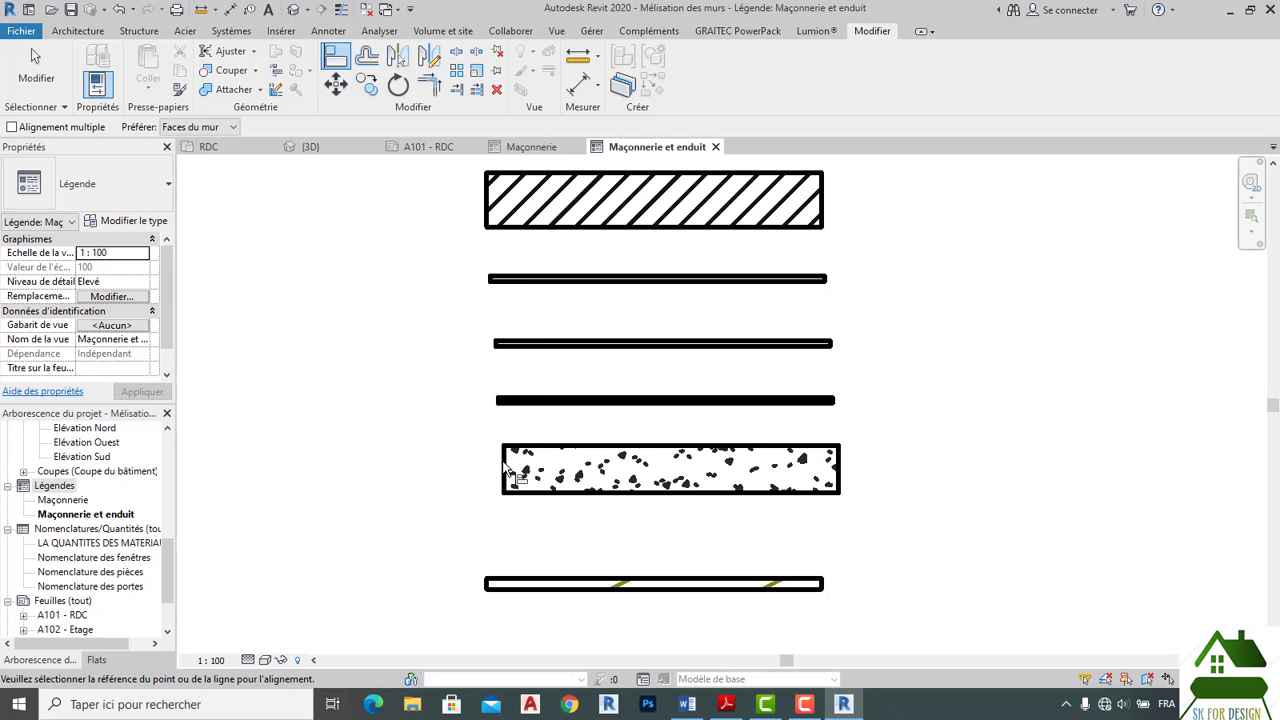
key("Escape")
key("Escape")
scroll(549, 523, "down", 2)
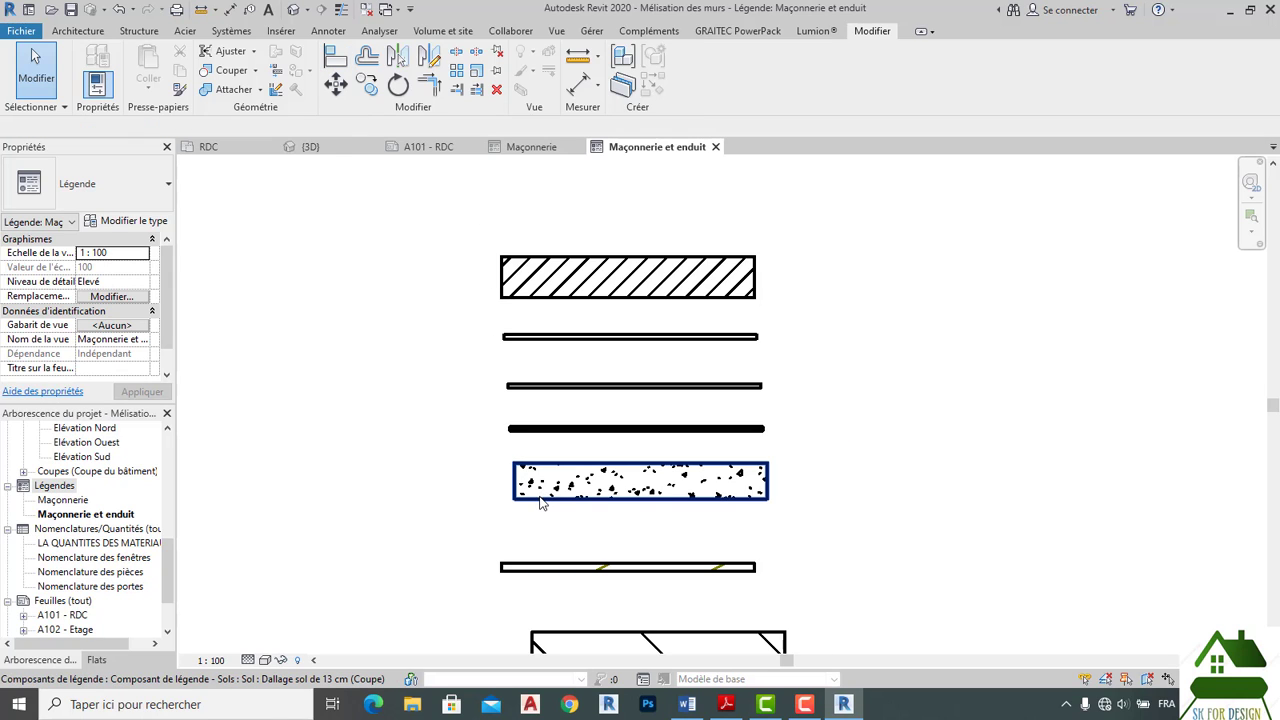
Move the Dallage sol de 13 cm symbol sideways so its left end lines up with the top hatched symbol.
left_click(540, 503)
left_click(566, 512)
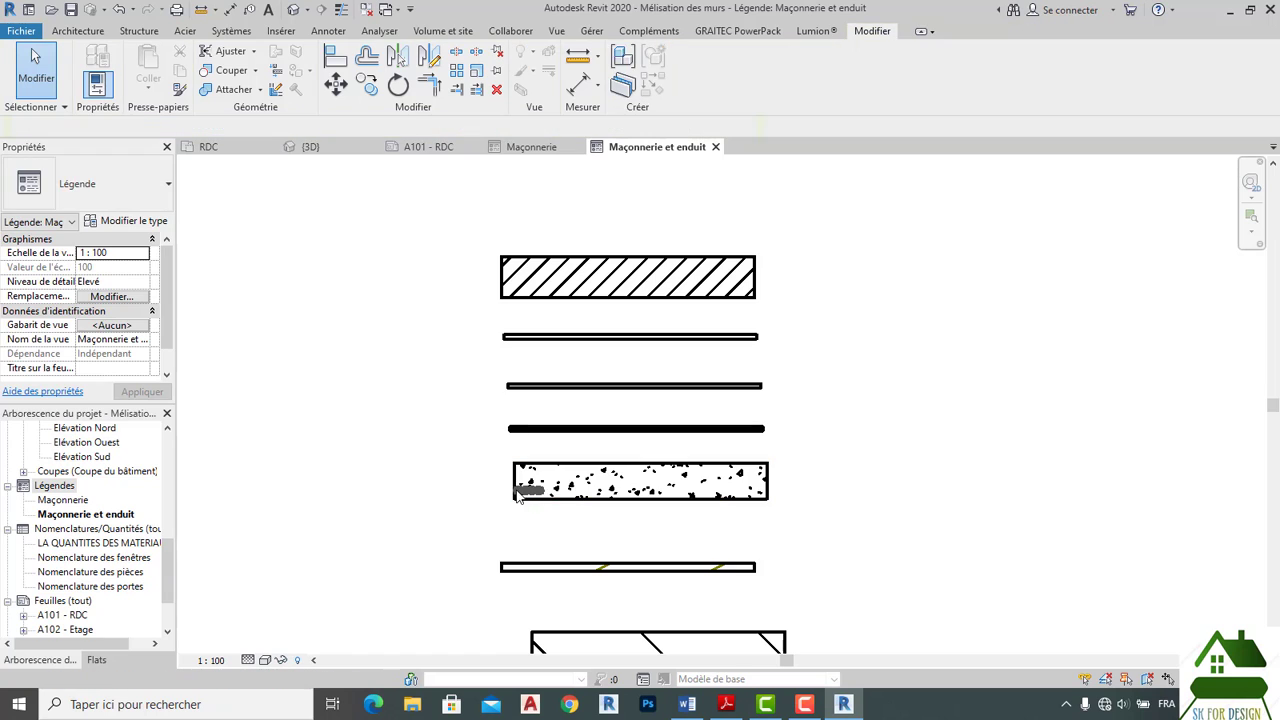
scroll(569, 504, "down", 2)
left_click(568, 500)
mouse_move(568, 500)
left_mouse_down()
mouse_move(540, 495)
mouse_move(552, 495)
left_mouse_up()
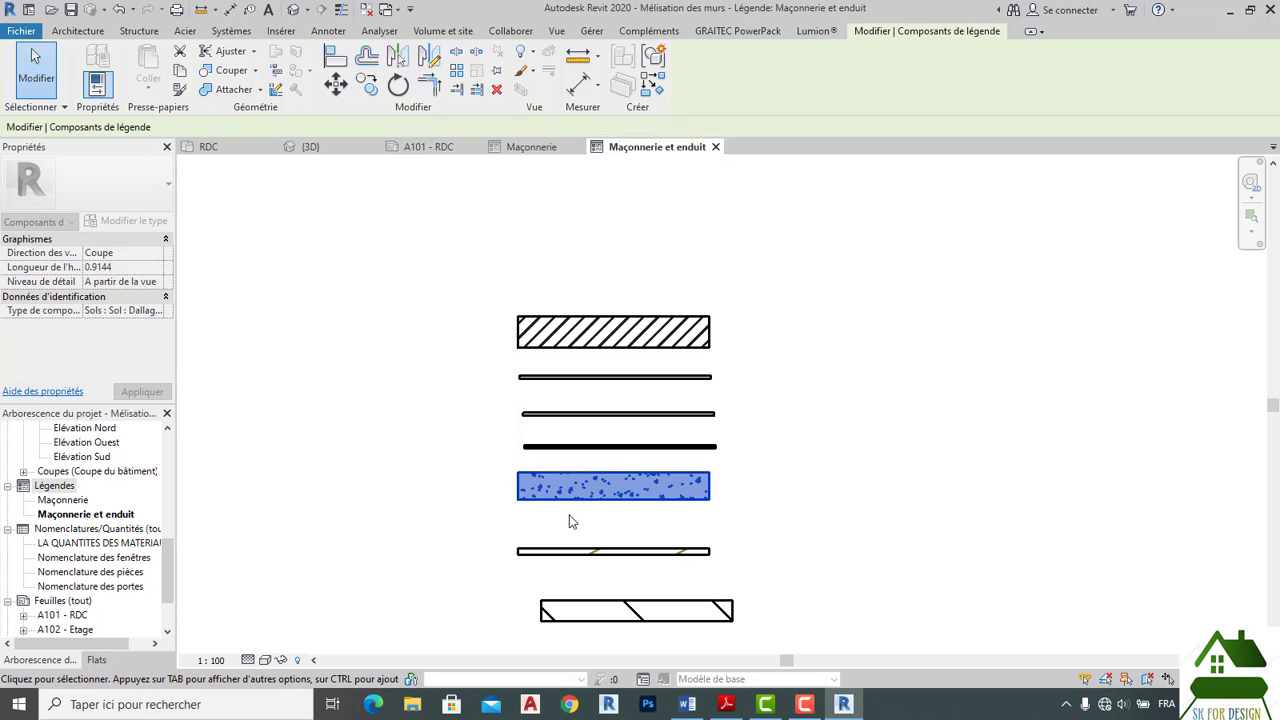
left_click(569, 520)
scroll(675, 430, "down", 1)
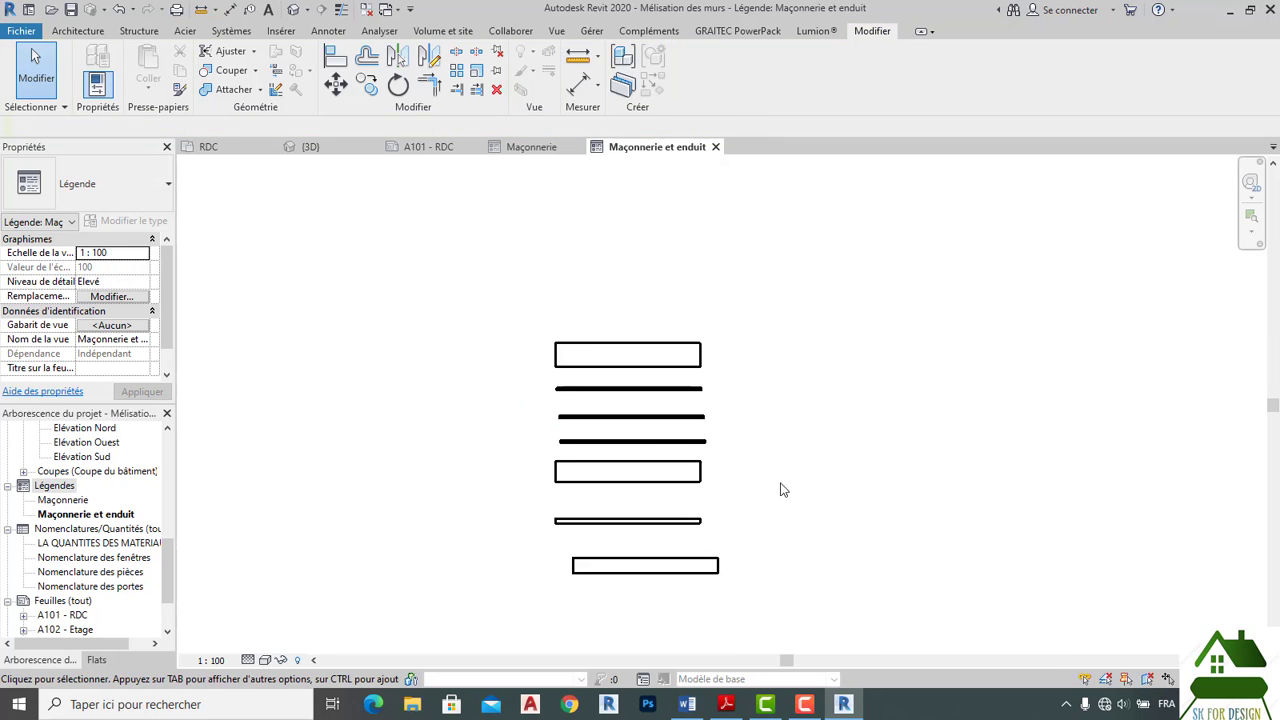
Move the Révetement ext 10 cm symbol sideways so its left end lines up with the symbols above it.
left_click(660, 578)
mouse_move(646, 566)
left_mouse_down()
mouse_move(615, 573)
mouse_move(628, 566)
left_mouse_up()
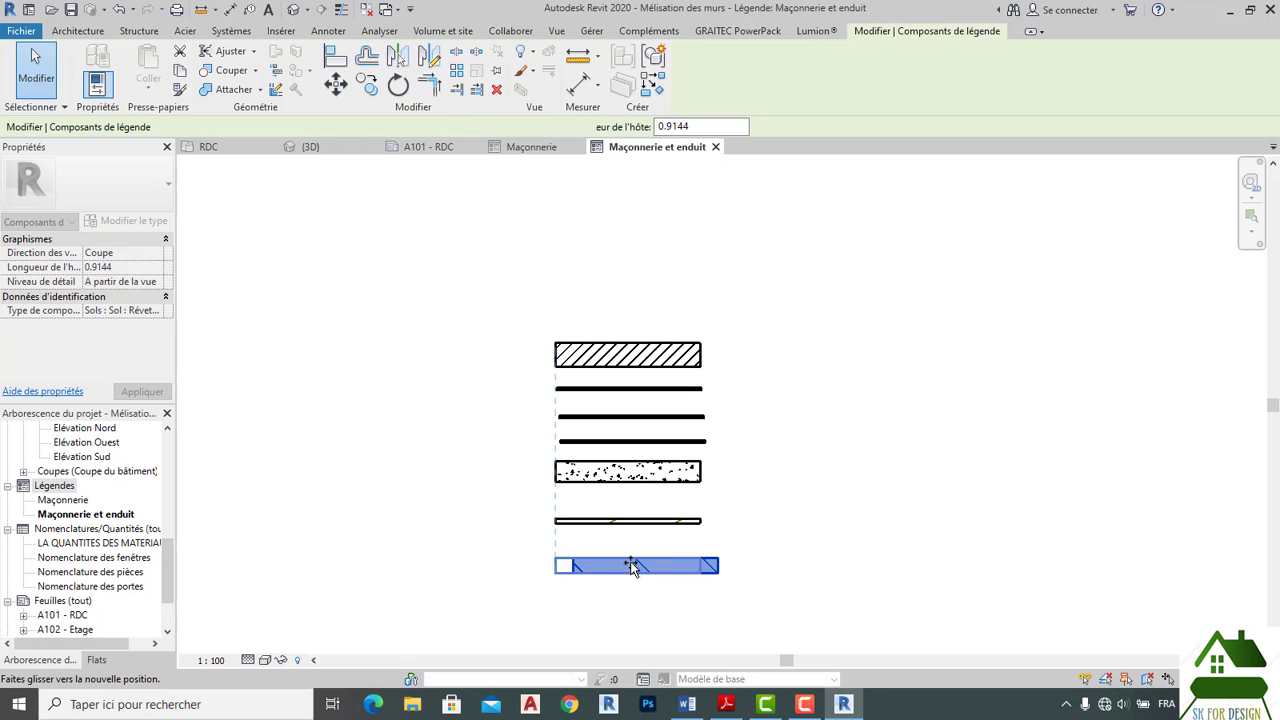
left_click(684, 623)
middle_click_drag(771, 477, 793, 428)
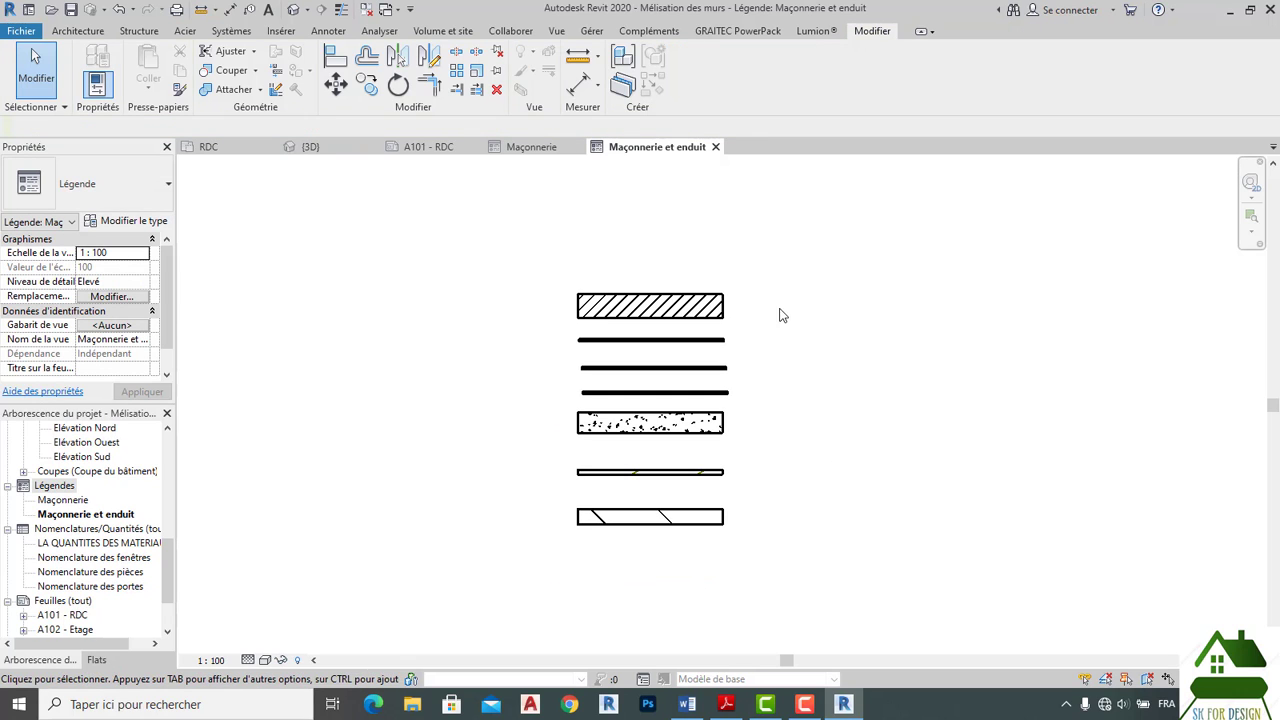
Add a text note reading "Maçonnerie" to the right of the top hatched symbol.
left_click(346, 33)
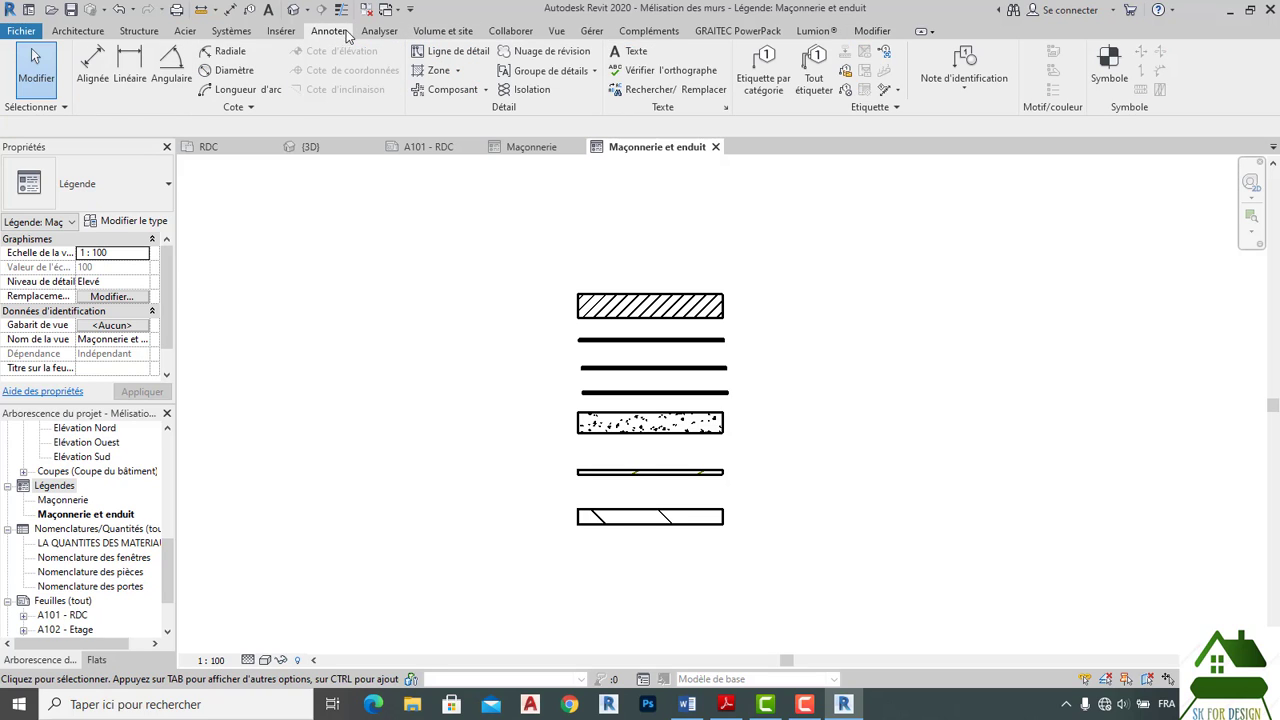
left_click(637, 52)
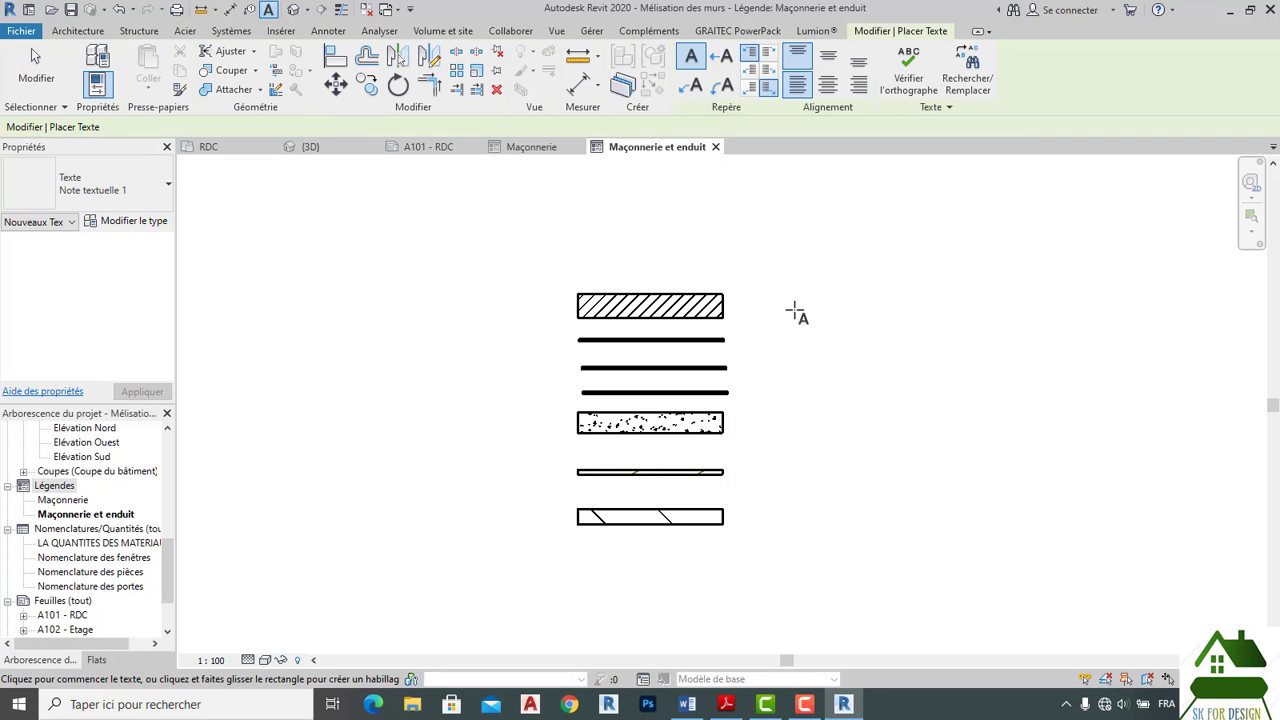
left_click(810, 312)
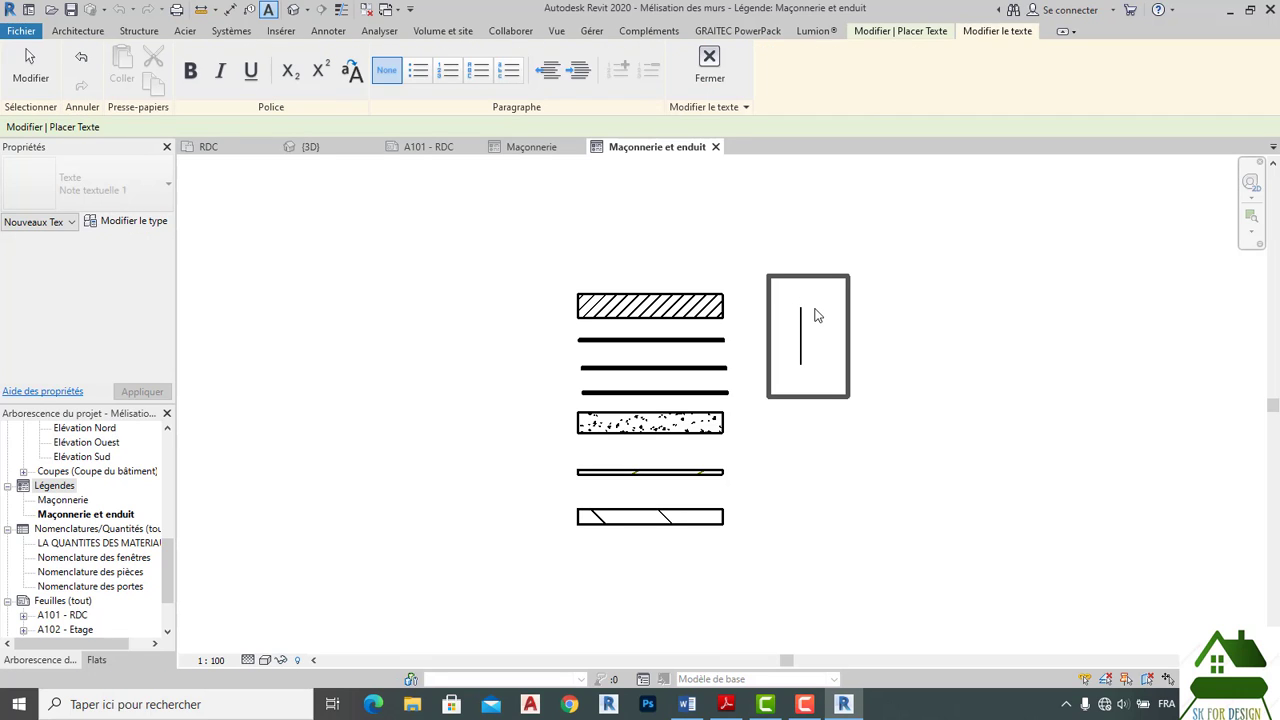
type("m")
key("BackSpace")
type("Ma")
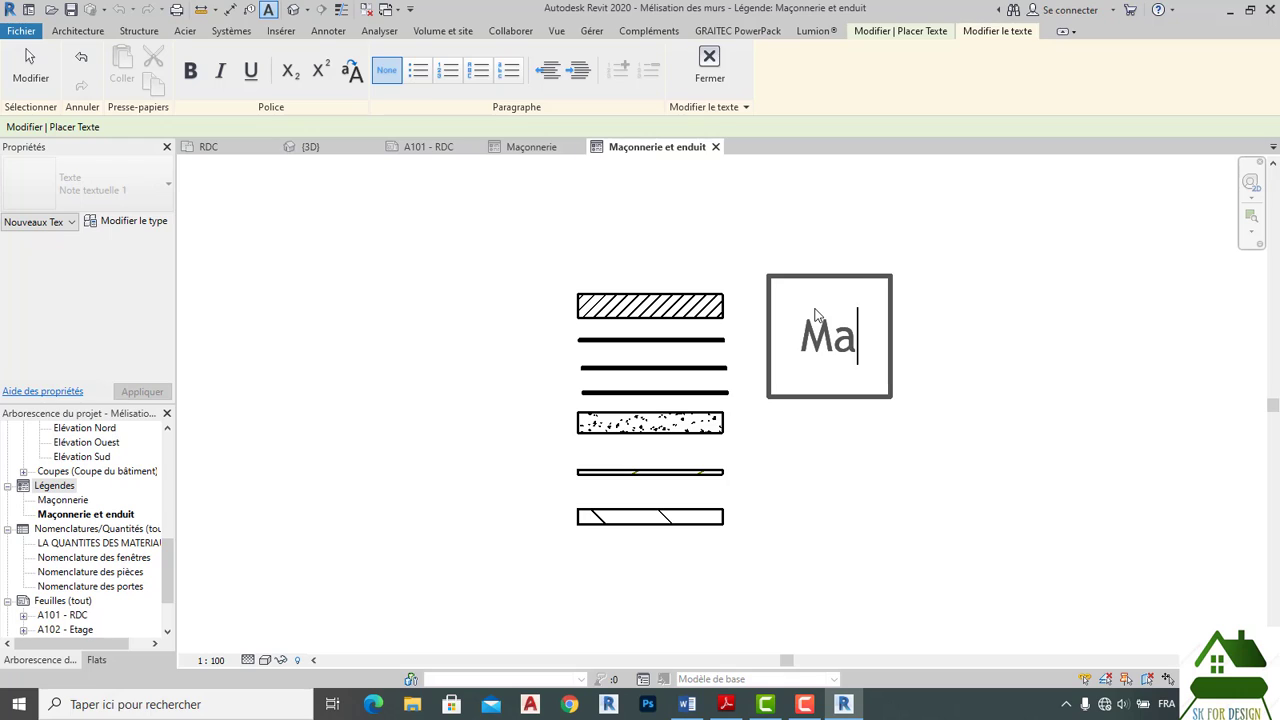
type("co")
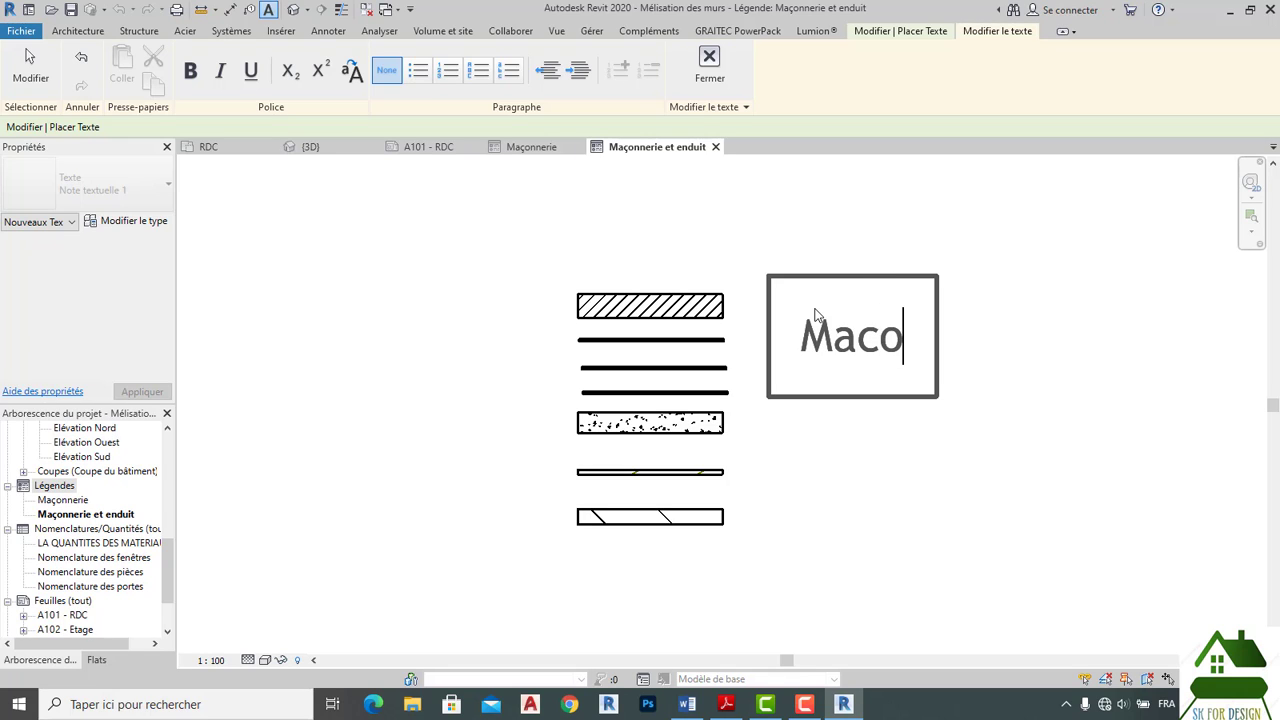
key("BackSpace")
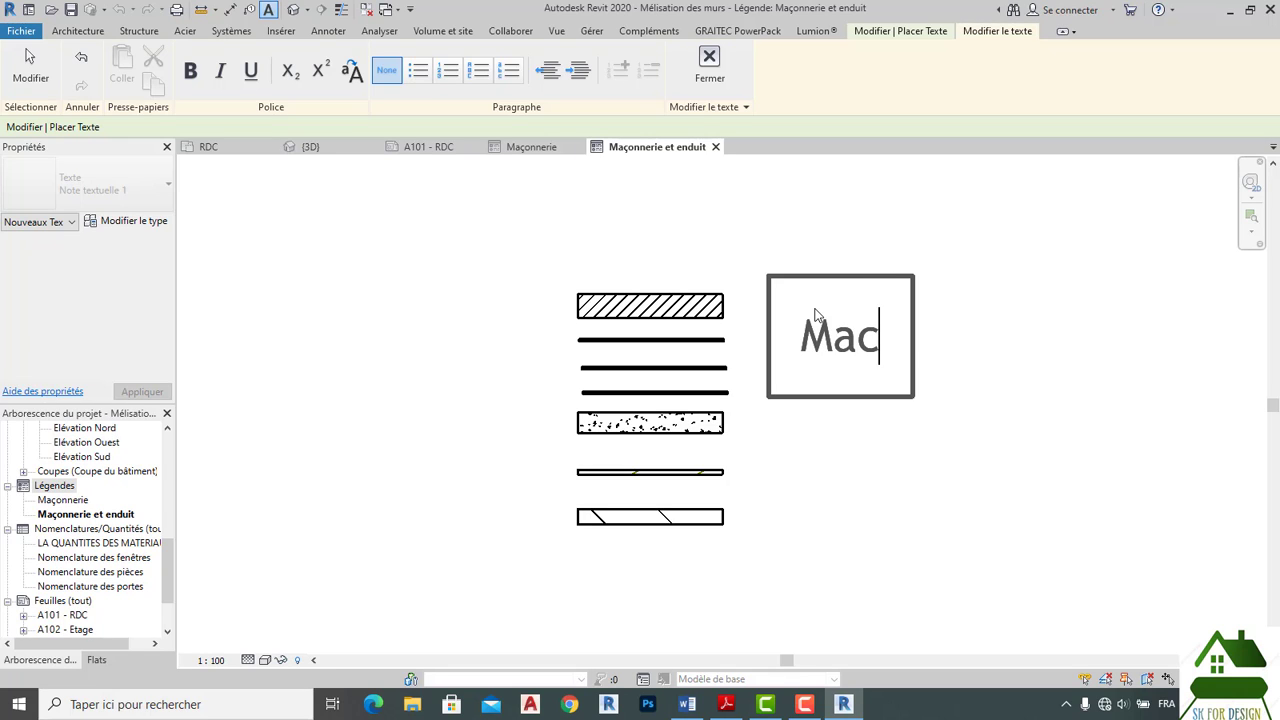
key("BackSpace")
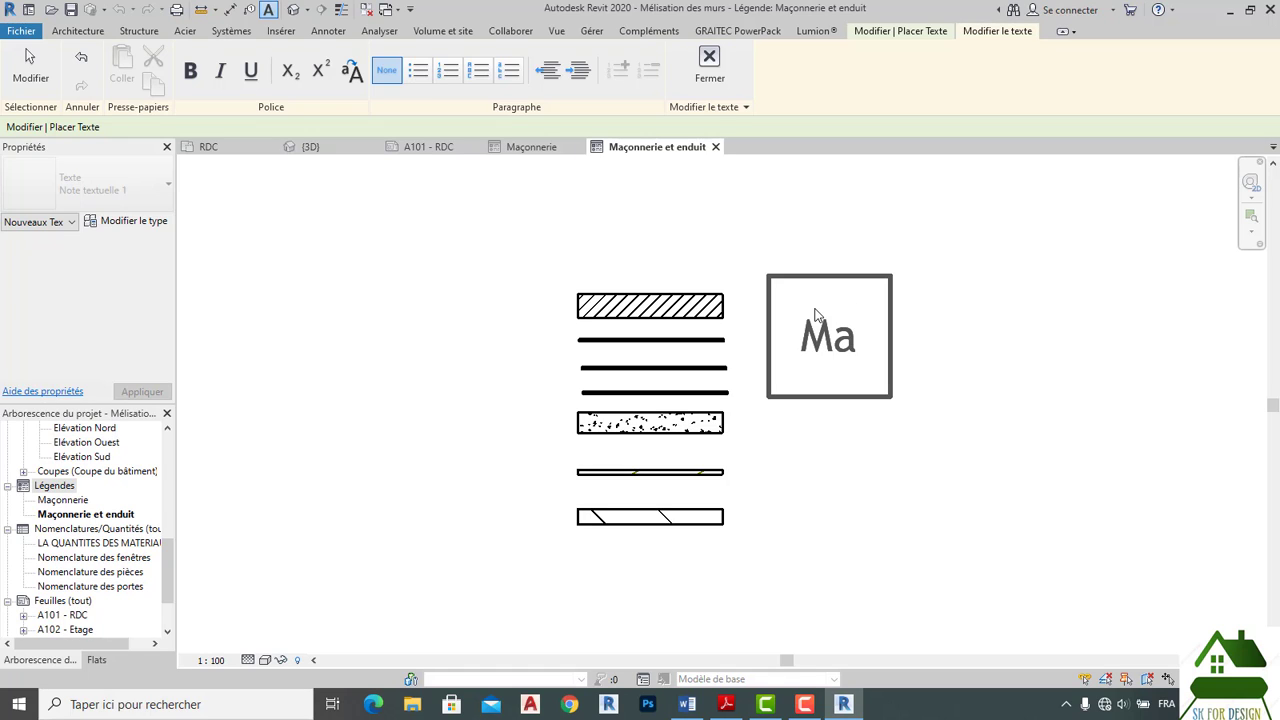
type("çonneri")
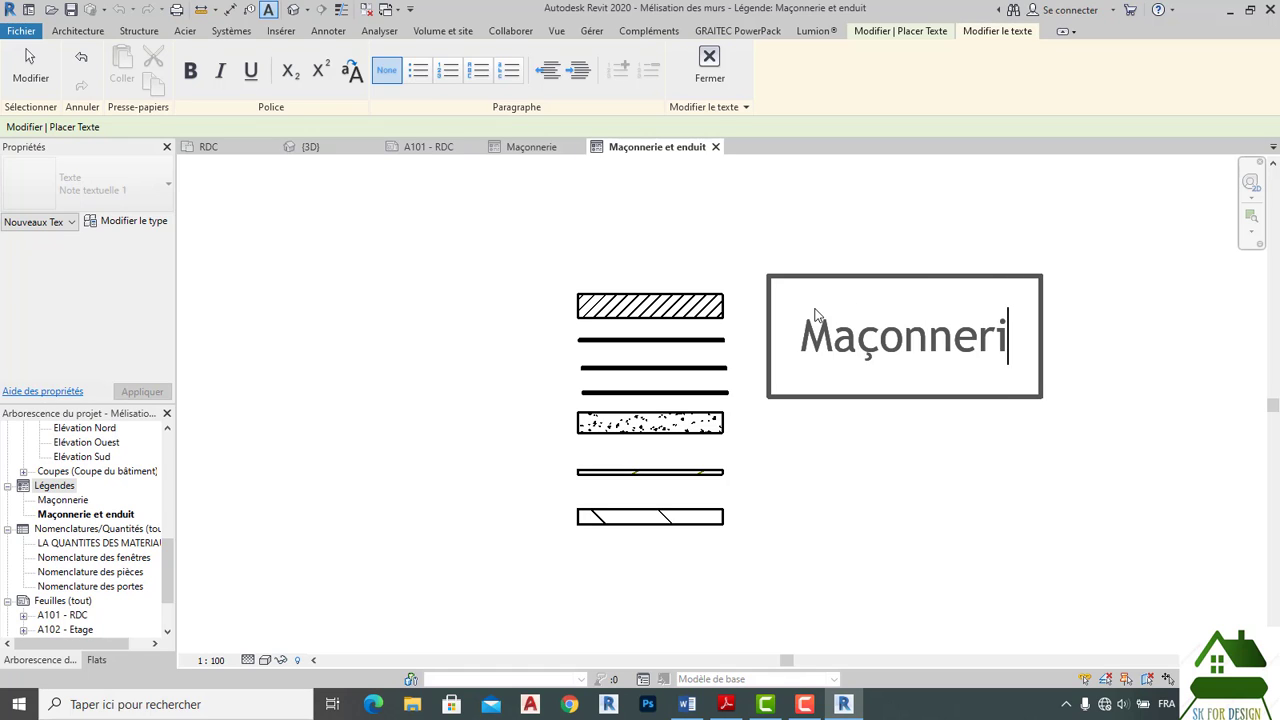
type("e")
left_click(845, 451)
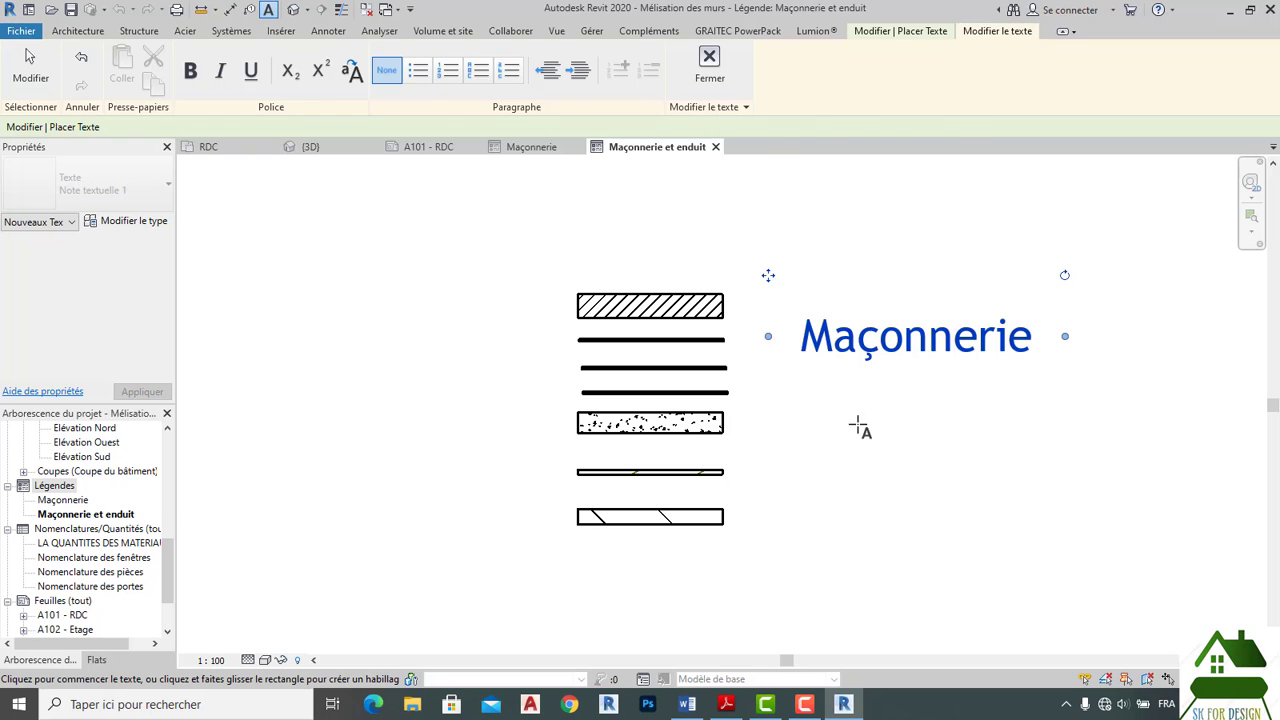
key("Escape")
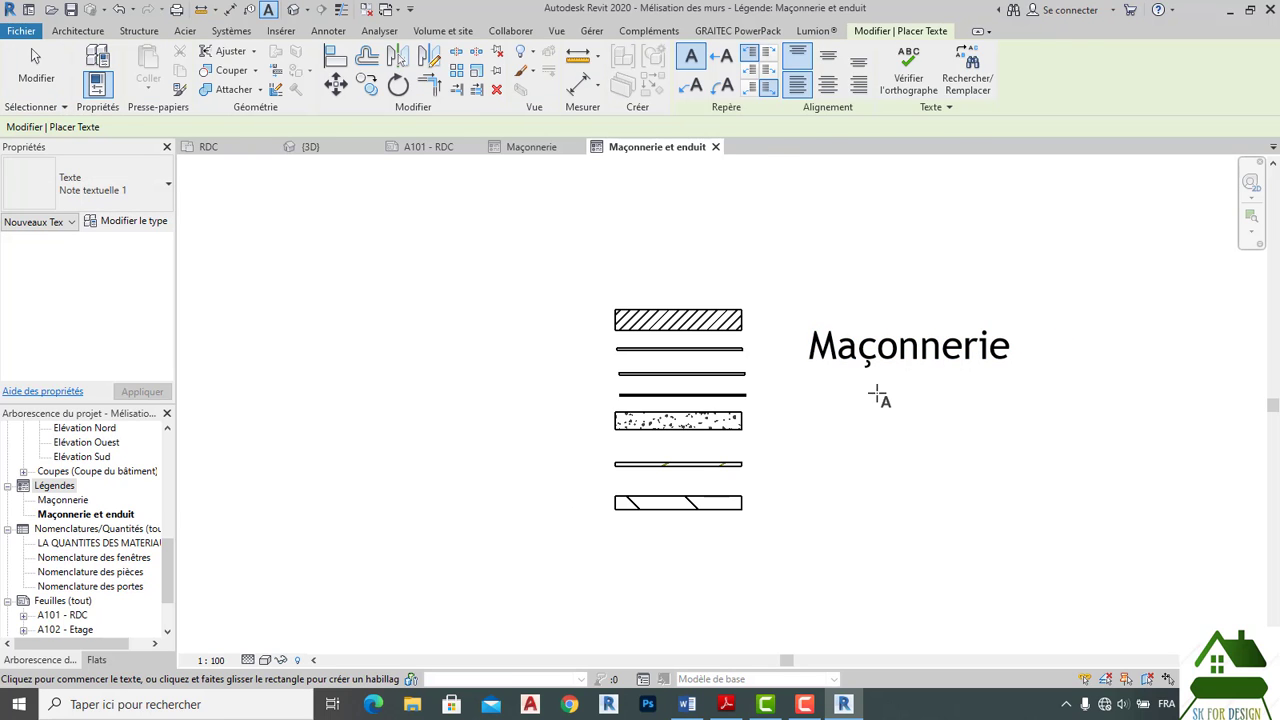
key("Escape")
Move the Maçonnerie note up slightly beside the top hatched symbol and set the legend view's scale to 1:25.
left_click(871, 360)
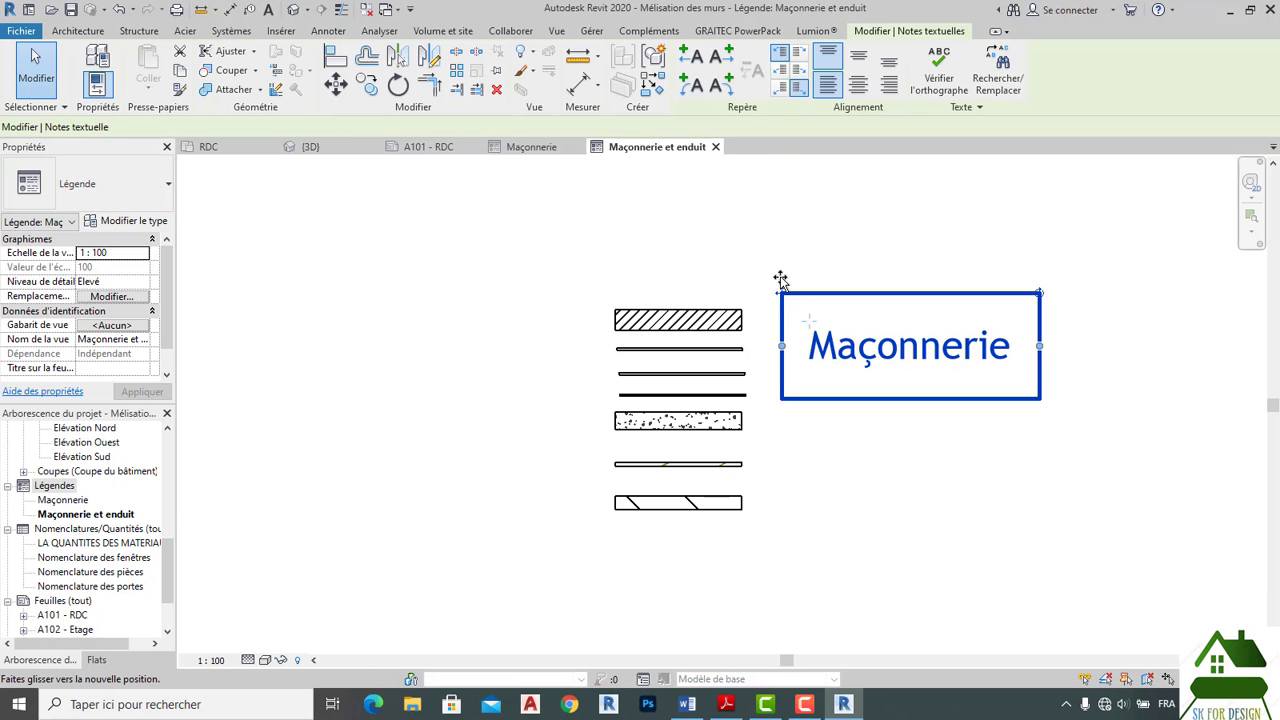
left_click_drag(780, 291, 781, 274)
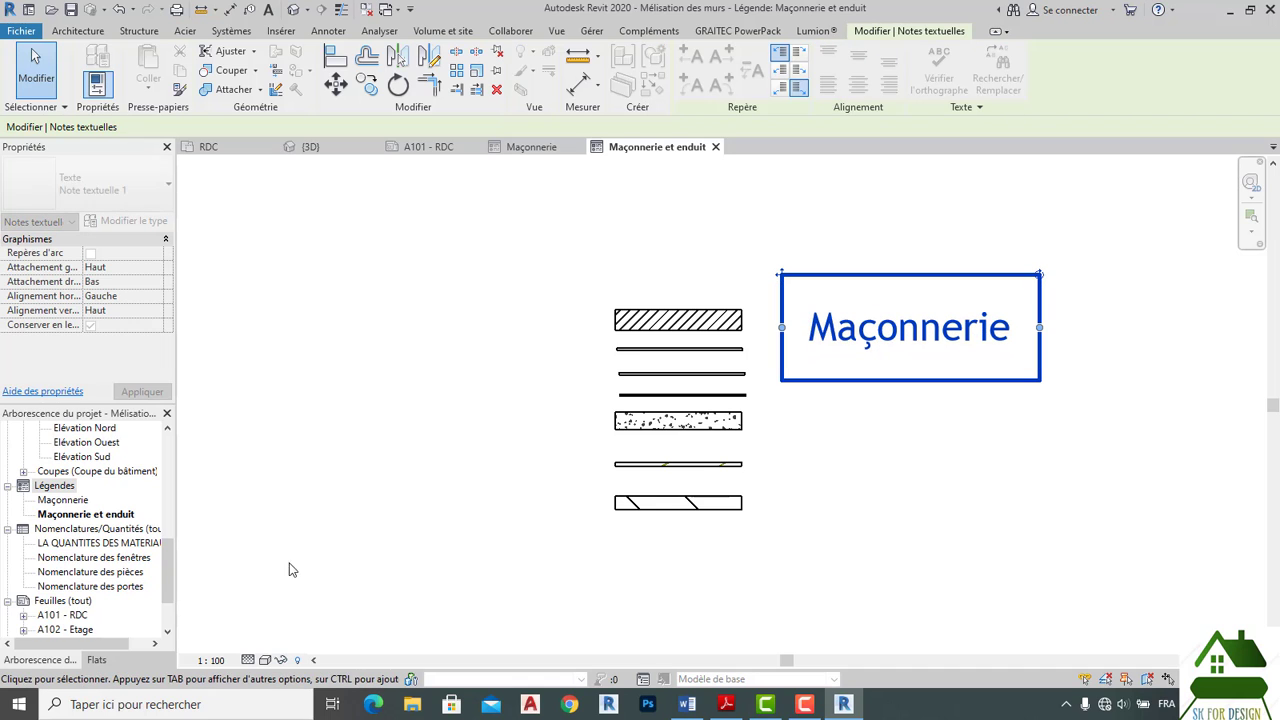
left_click(211, 660)
left_click(225, 519)
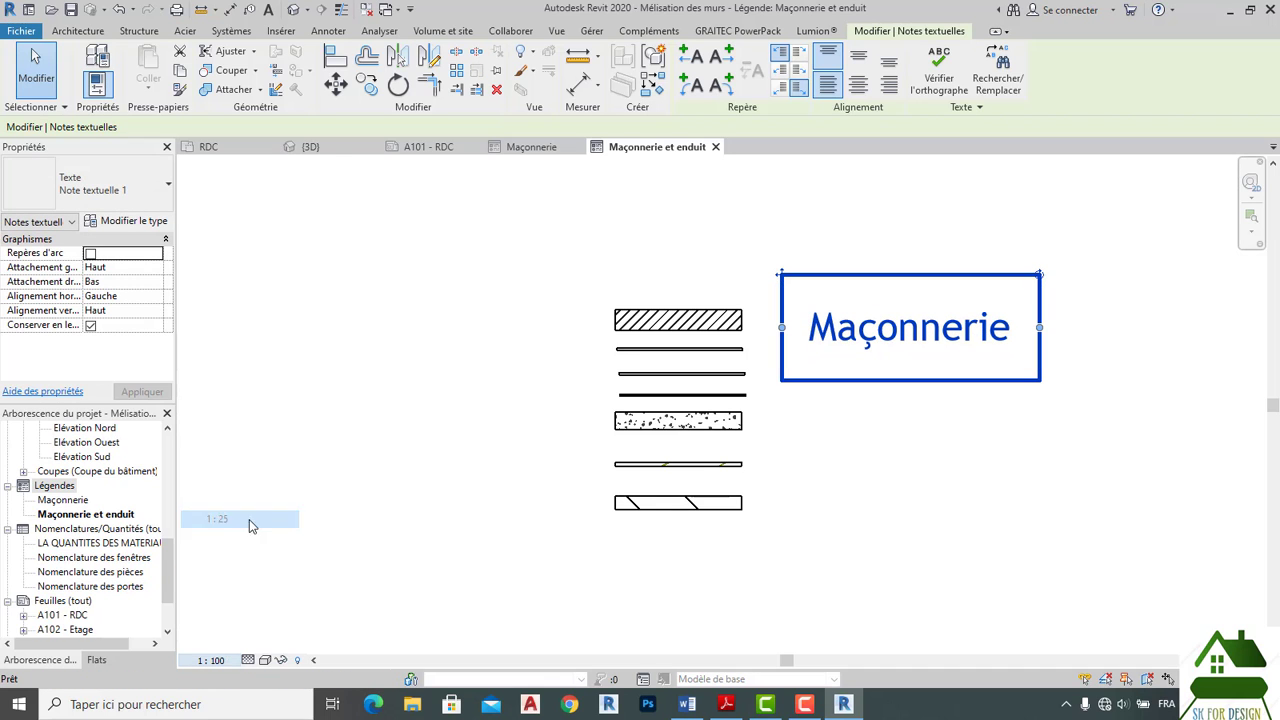
left_click(776, 458)
scroll(818, 325, "up", 2)
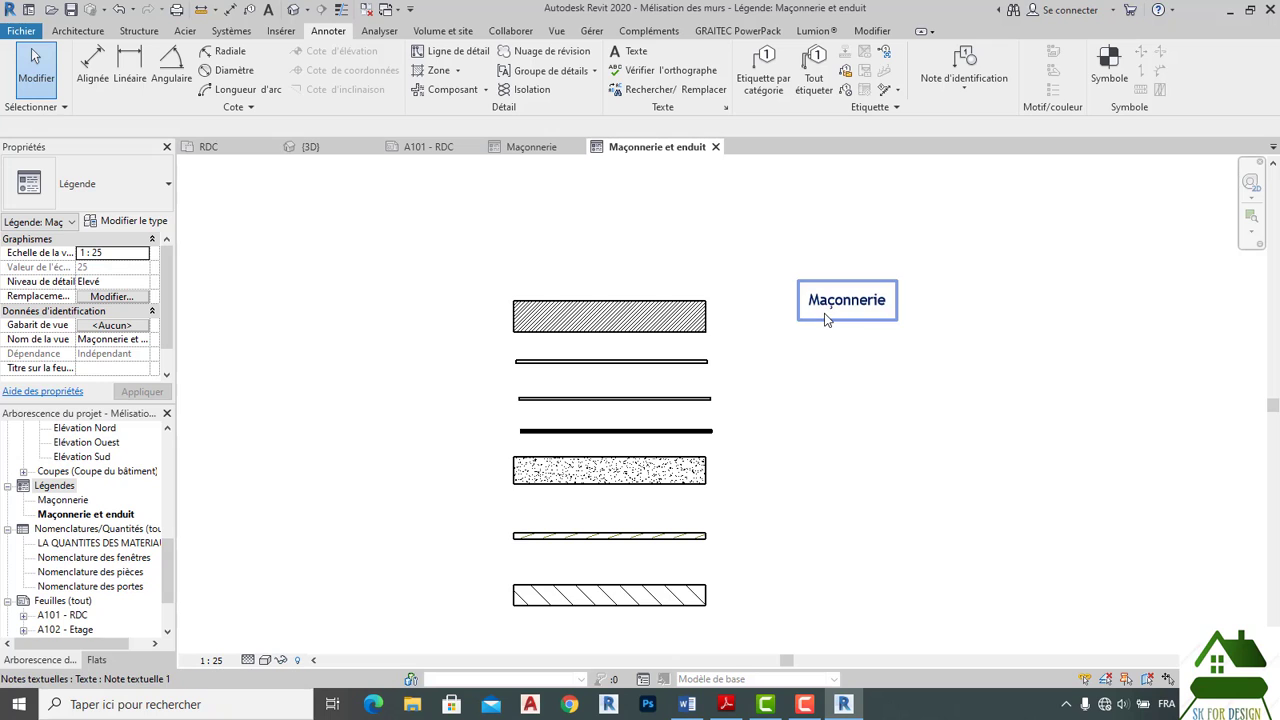
Move the Maçonnerie note closer to the top hatched symbol, level with its middle.
left_click(828, 316)
left_click_drag(788, 296, 746, 310)
left_click(838, 396)
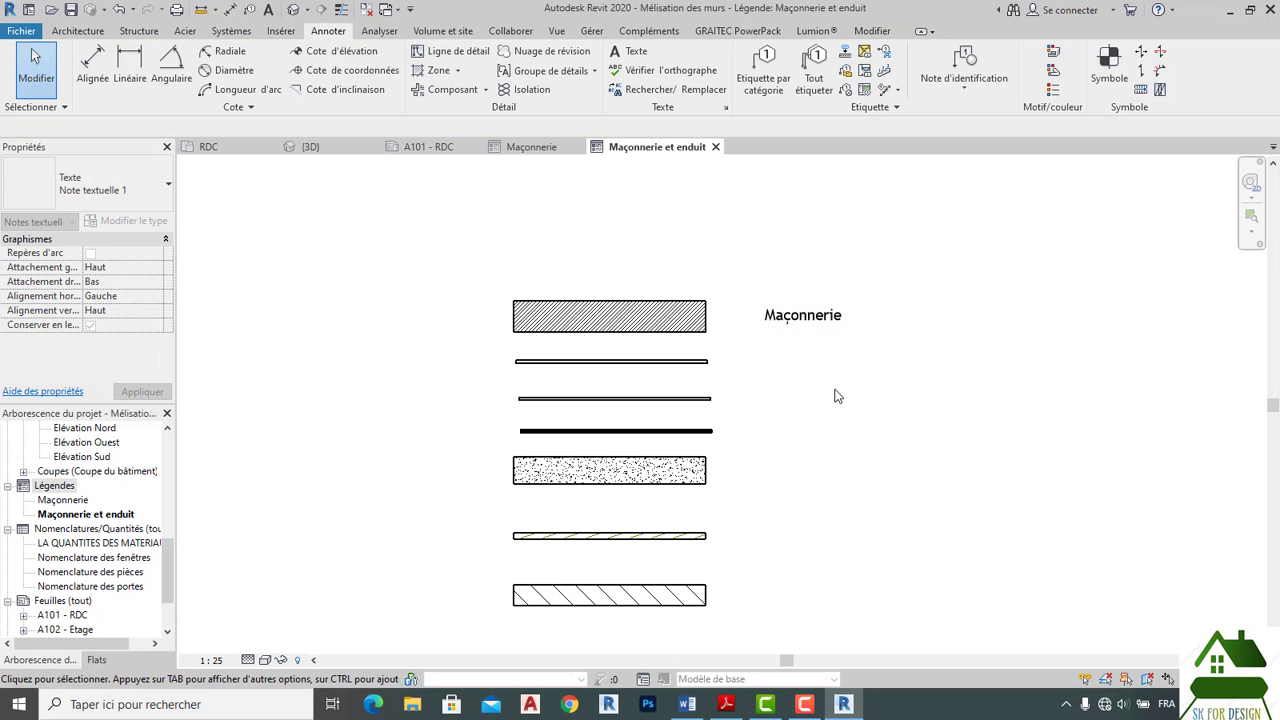
Extend the note beside the top hatched symbol to read "Maçonnerie de 15 cm".
double_click(823, 318)
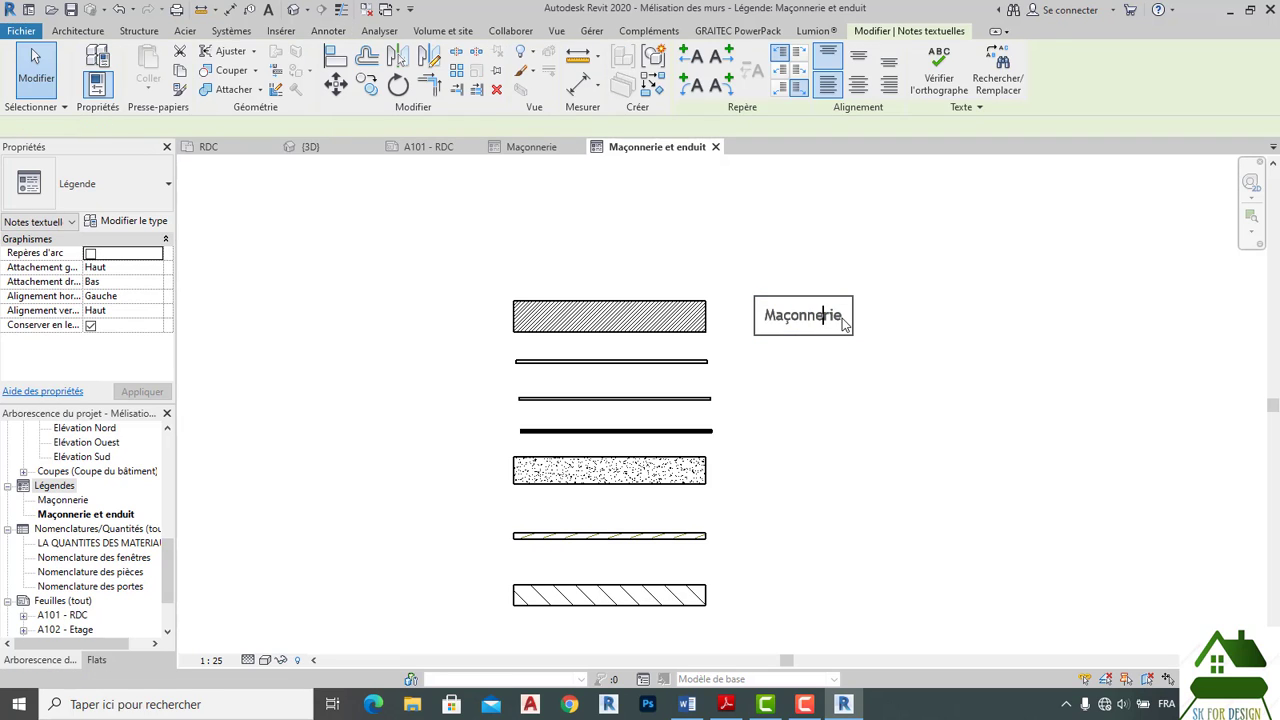
left_click(843, 318)
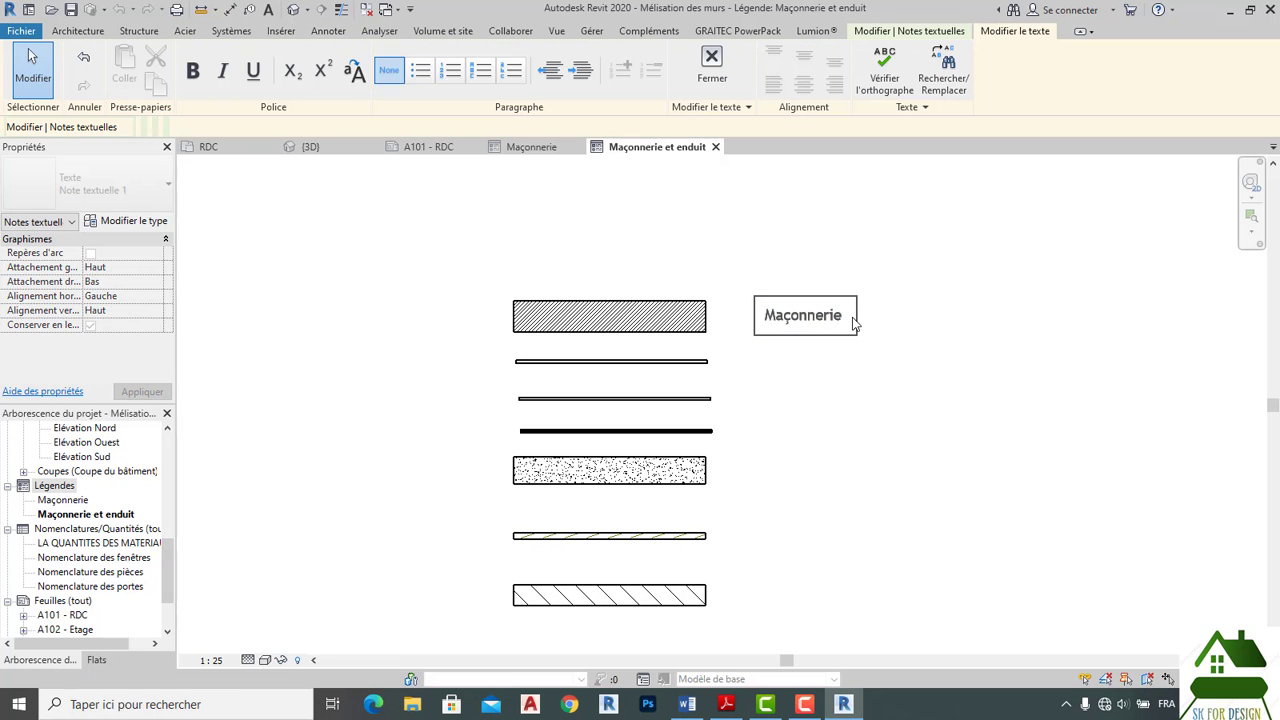
type("de 15 cm")
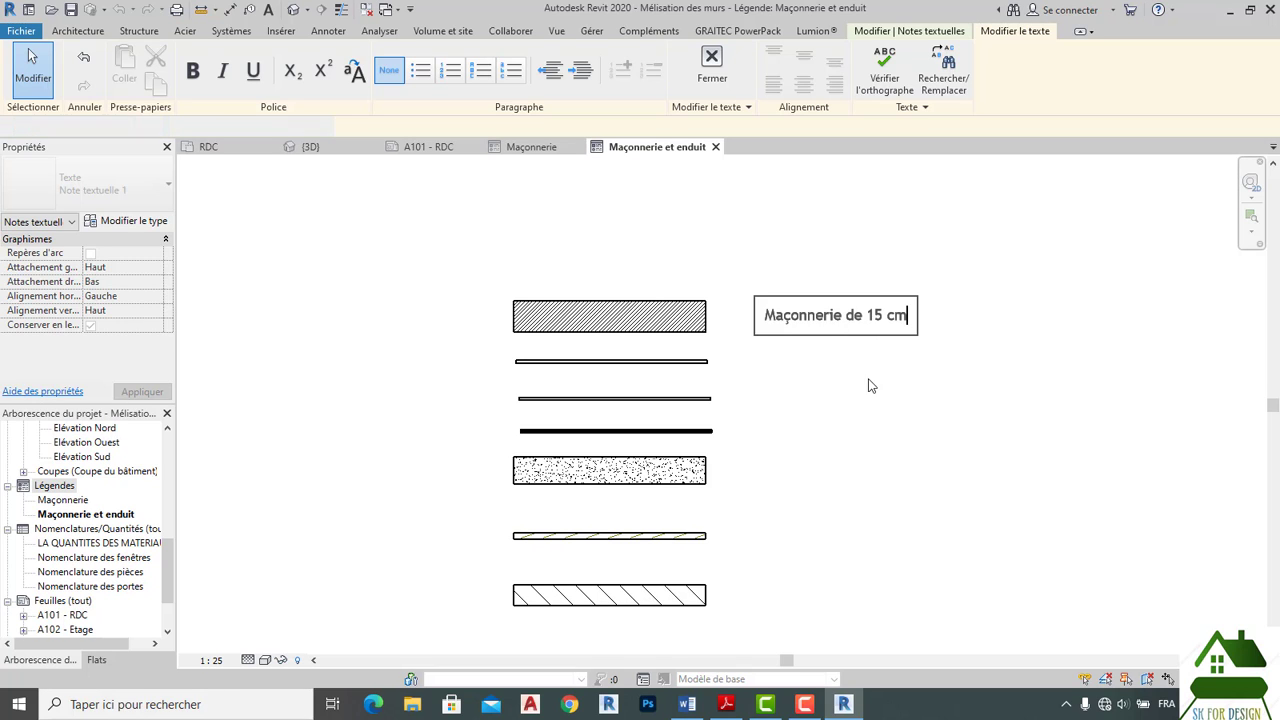
left_click(771, 363)
left_click(771, 354)
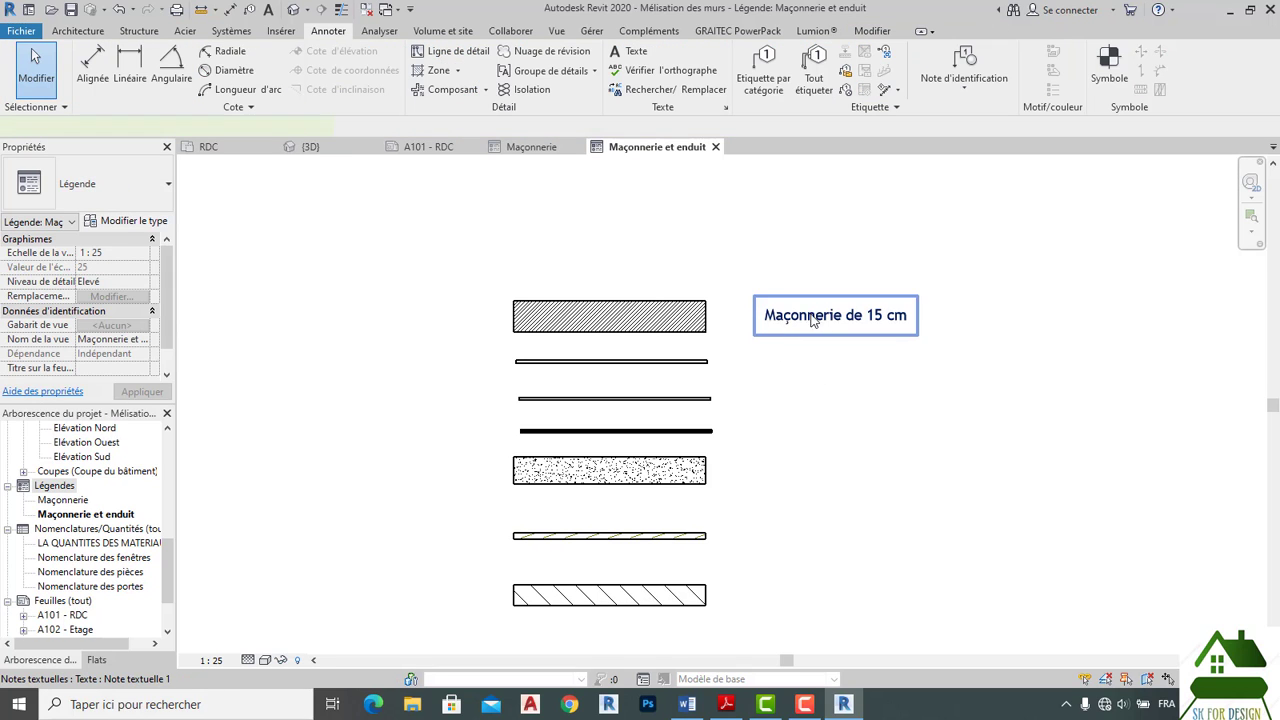
Copy the "Maçonnerie de 15 cm" note five times down the legend, beside the lower symbols.
left_click(808, 320)
key("m")
key("v")
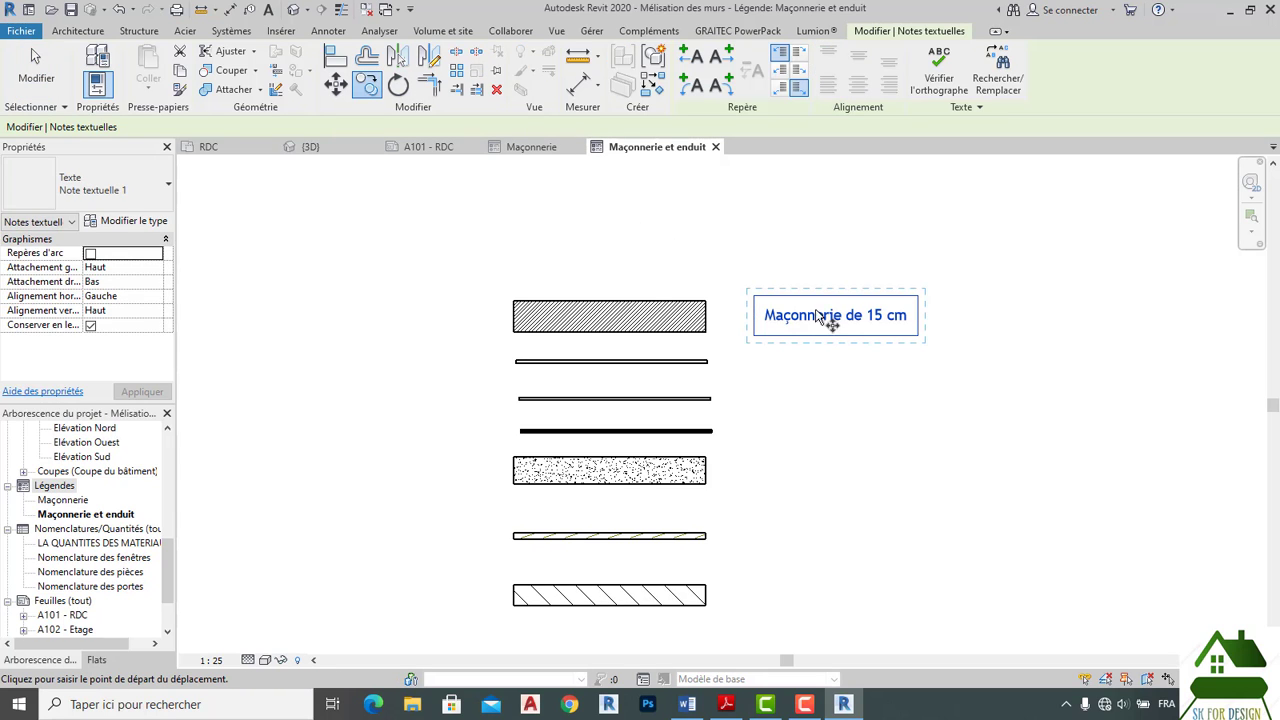
left_click(759, 297)
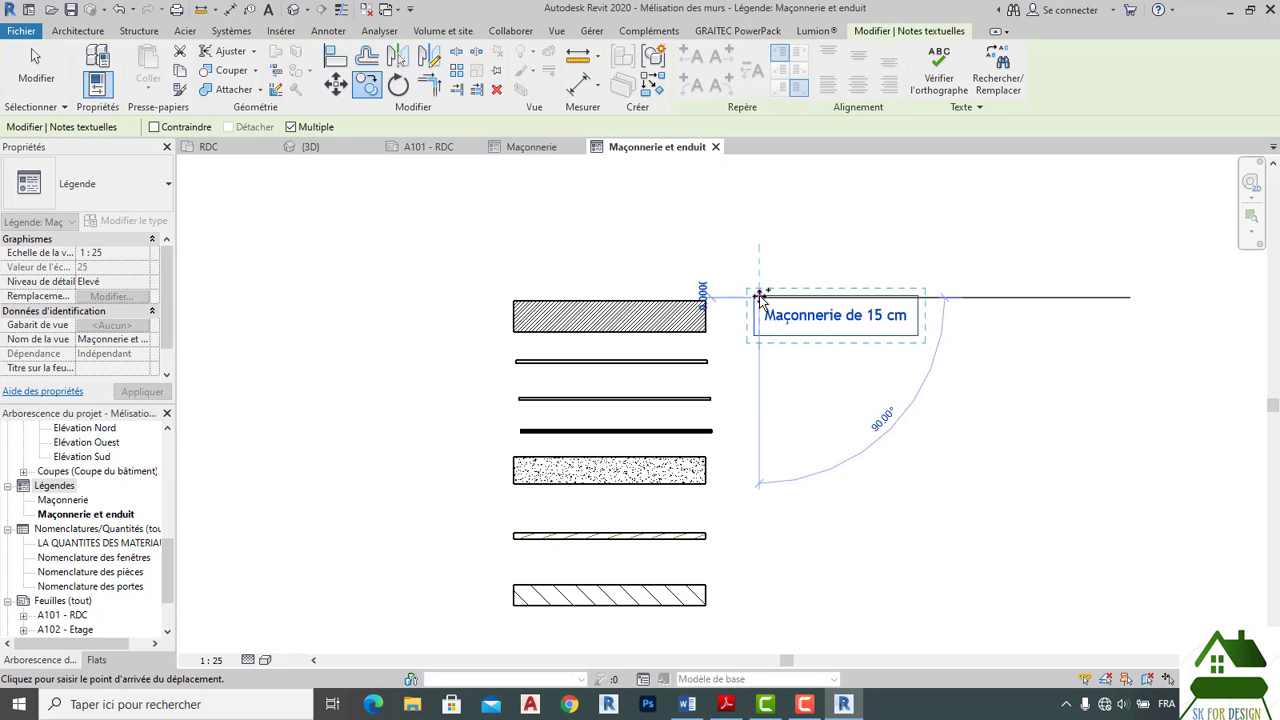
left_click(759, 356)
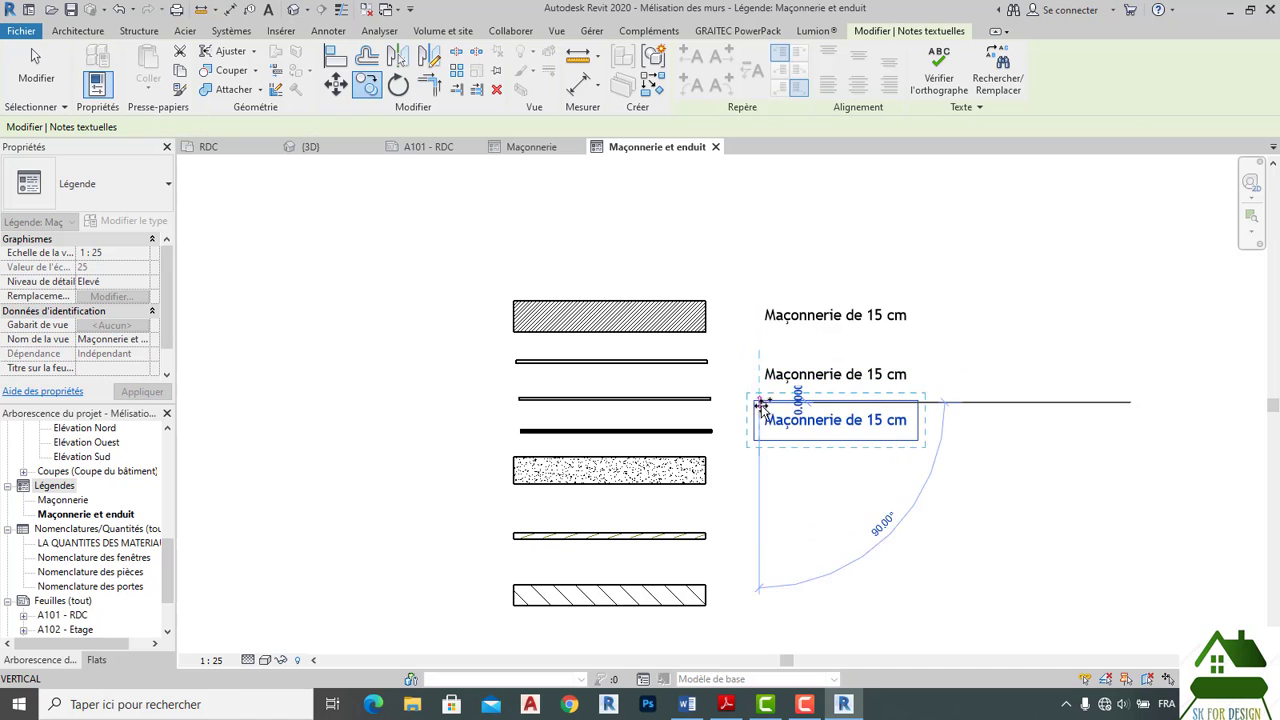
left_click(762, 452)
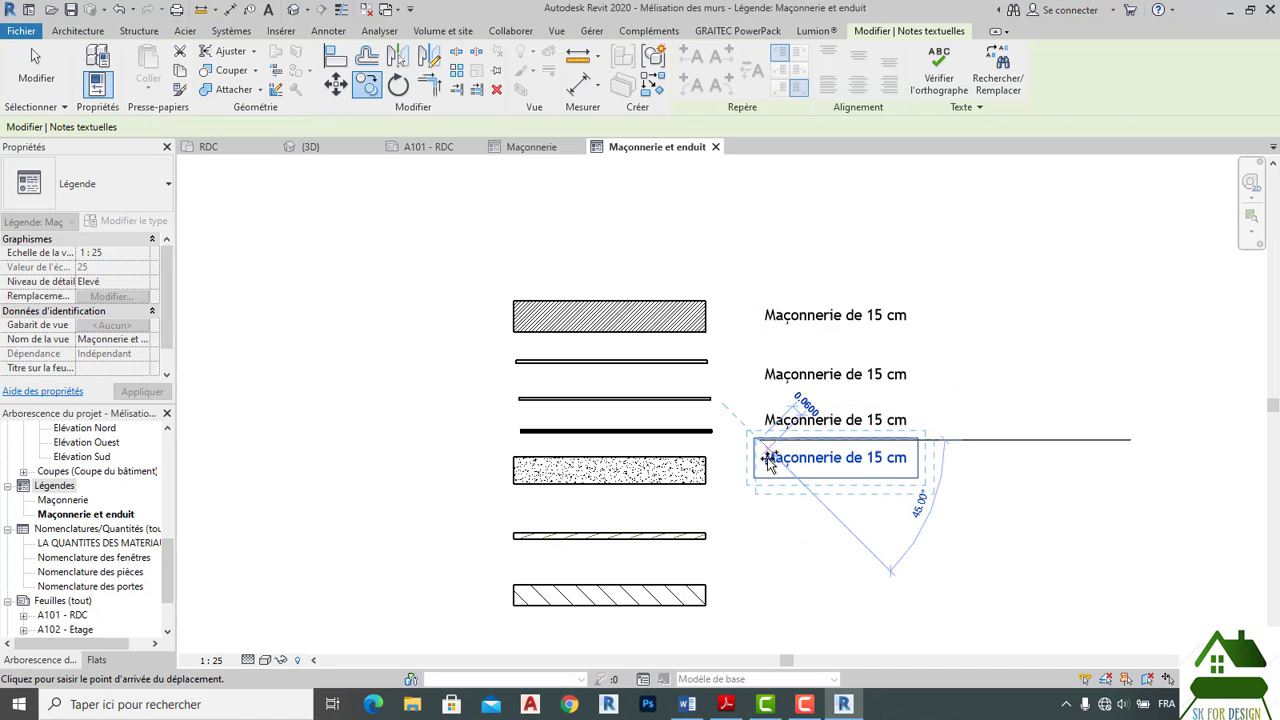
left_click(766, 532)
left_click(775, 588)
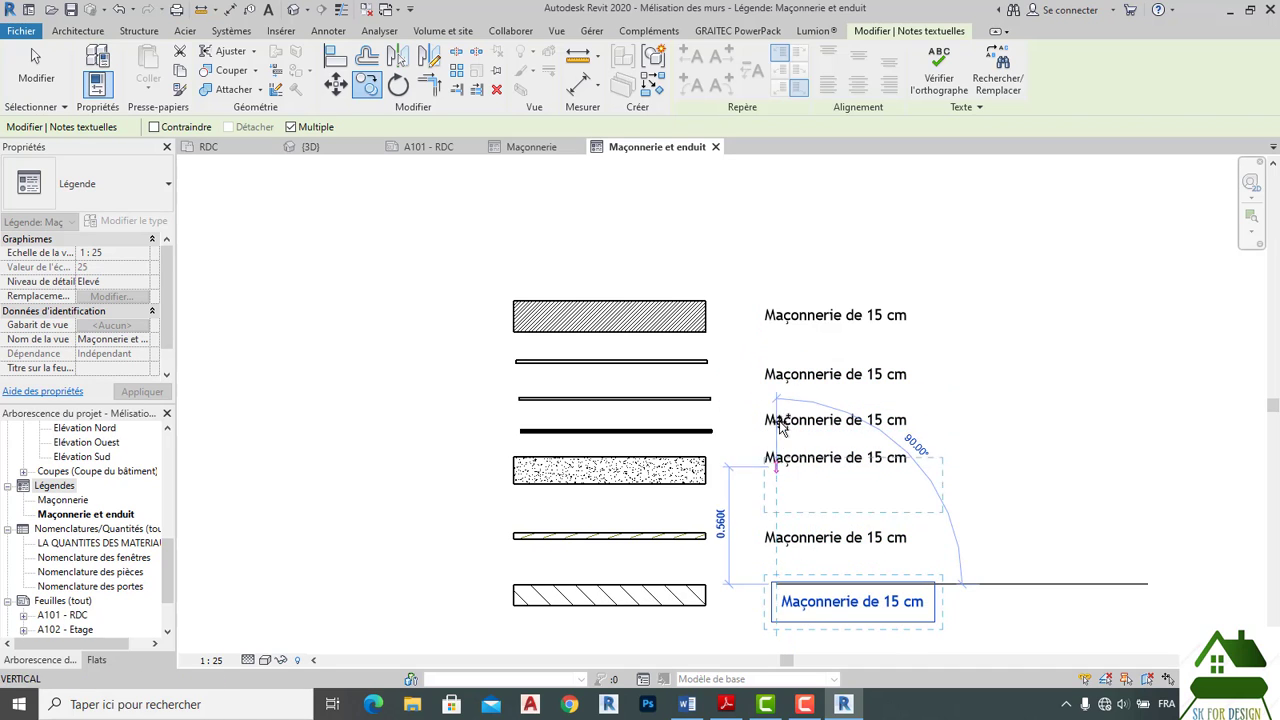
key("Escape")
key("Escape")
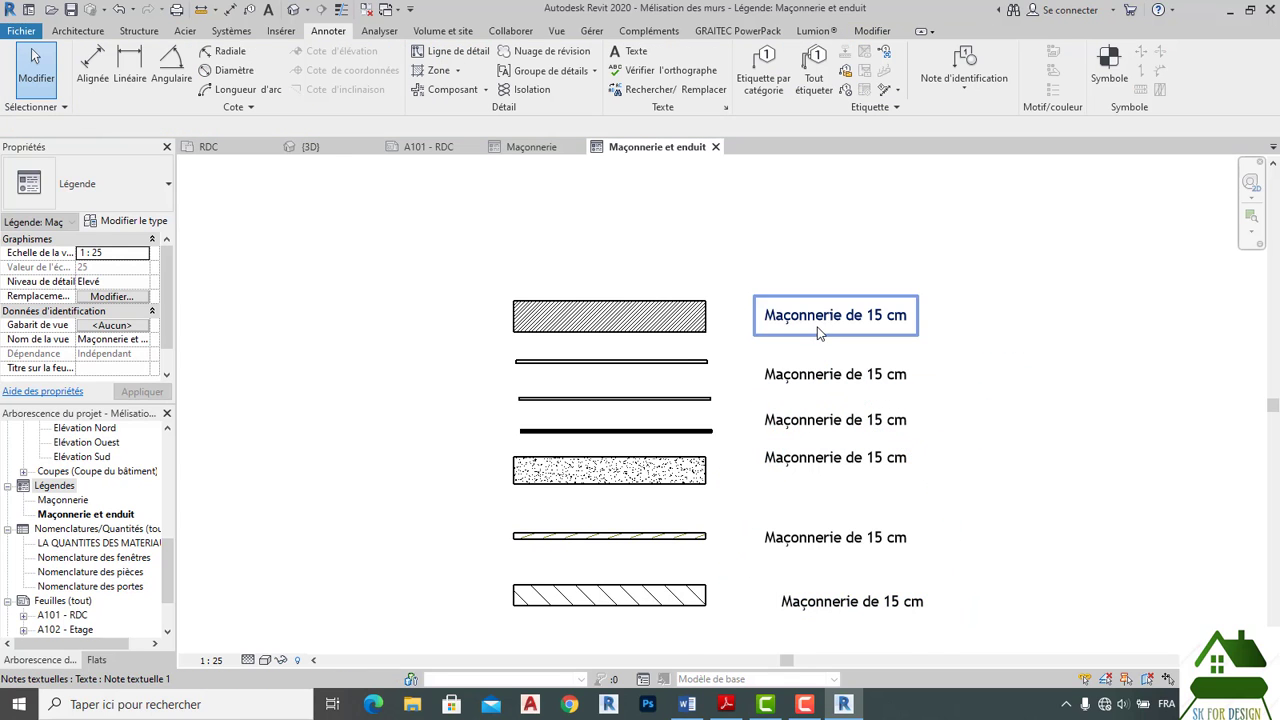
Move the top hatched symbol up a little and bring its "Maçonnerie de 15 cm" note level with it and closer.
scroll(820, 334, "up", 1)
left_click(609, 320)
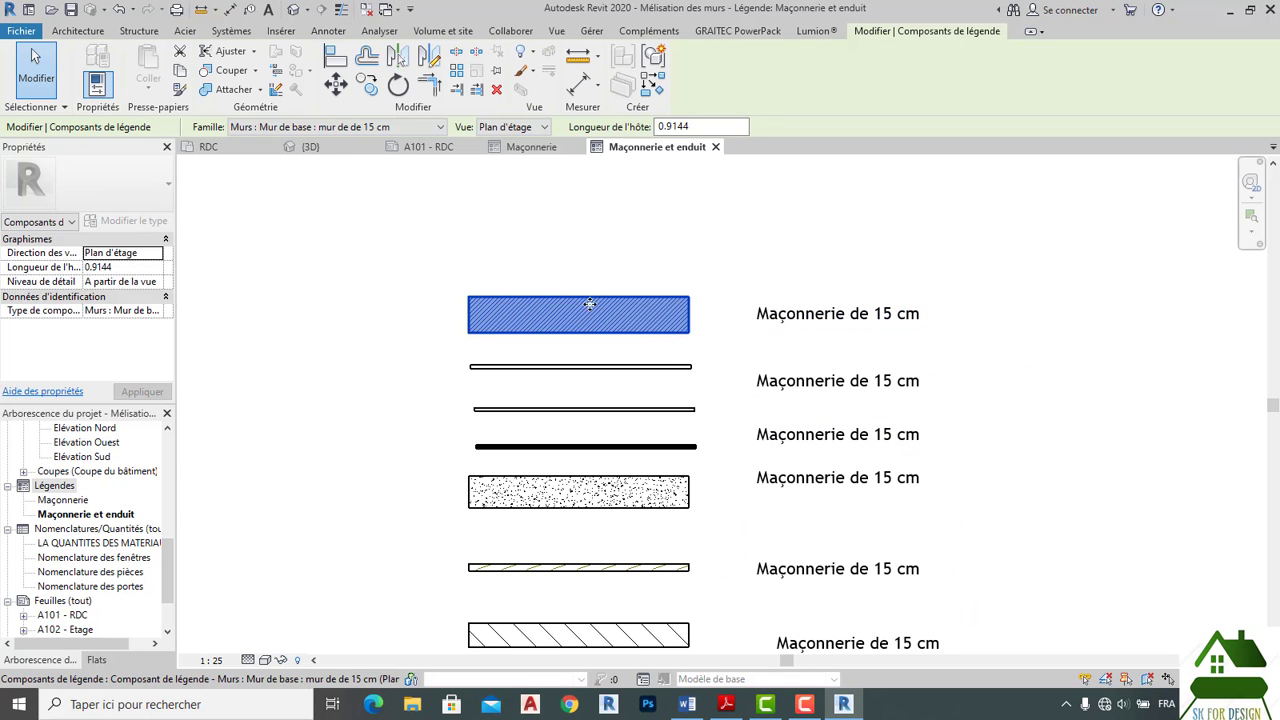
left_click_drag(589, 303, 589, 270)
left_click(785, 325)
left_click_drag(785, 325, 720, 262)
left_click(781, 366)
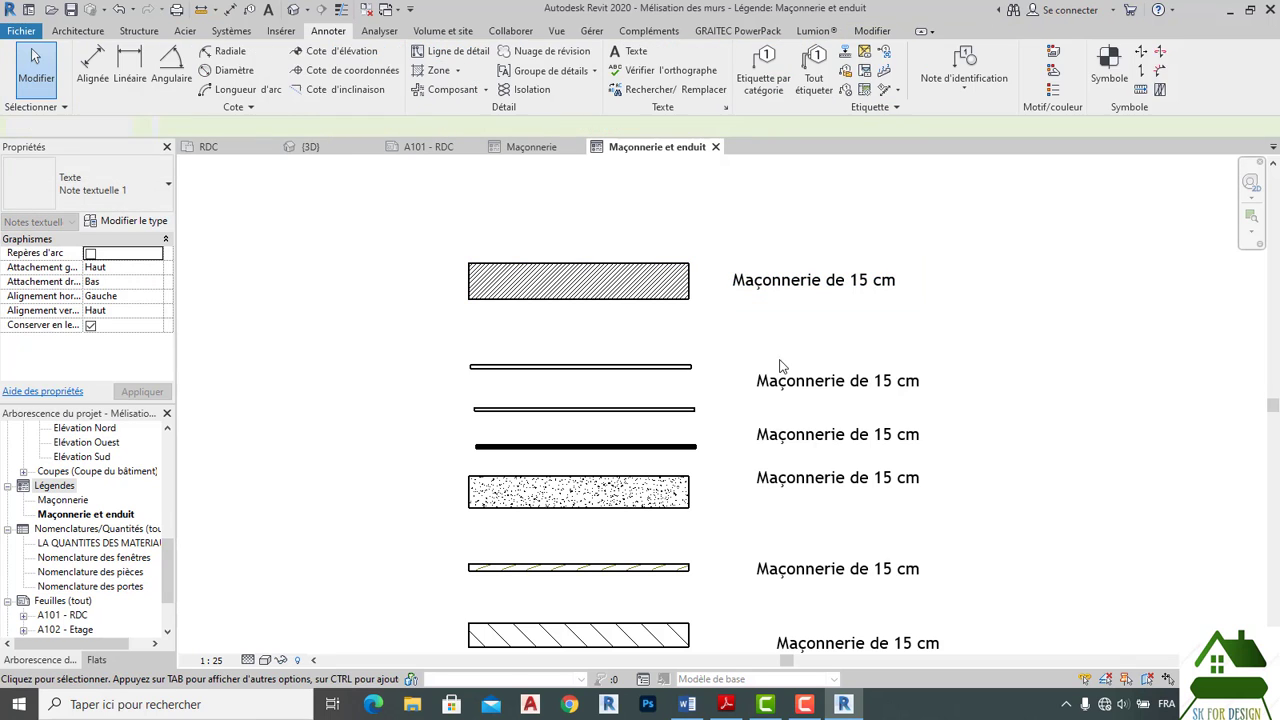
Move the second note closer to the first thin symbol and replace its text with "Enduit EXT".
left_click_drag(749, 363, 733, 338)
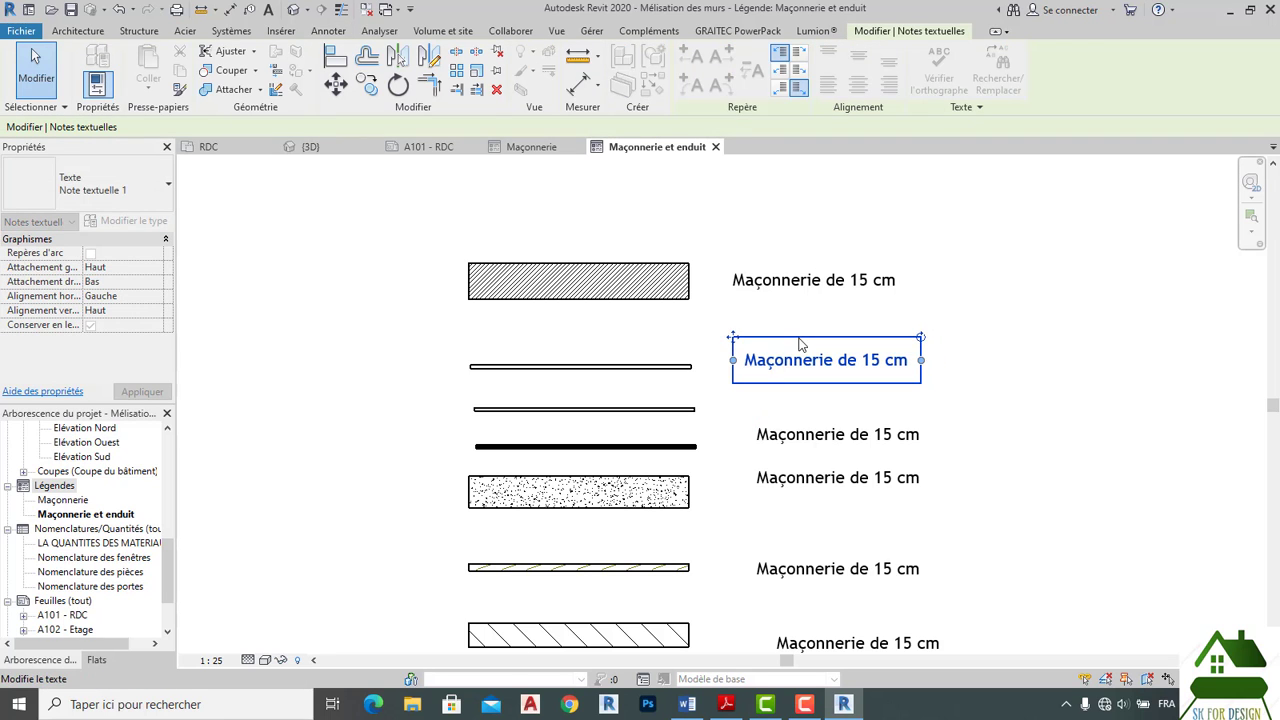
double_click(803, 364)
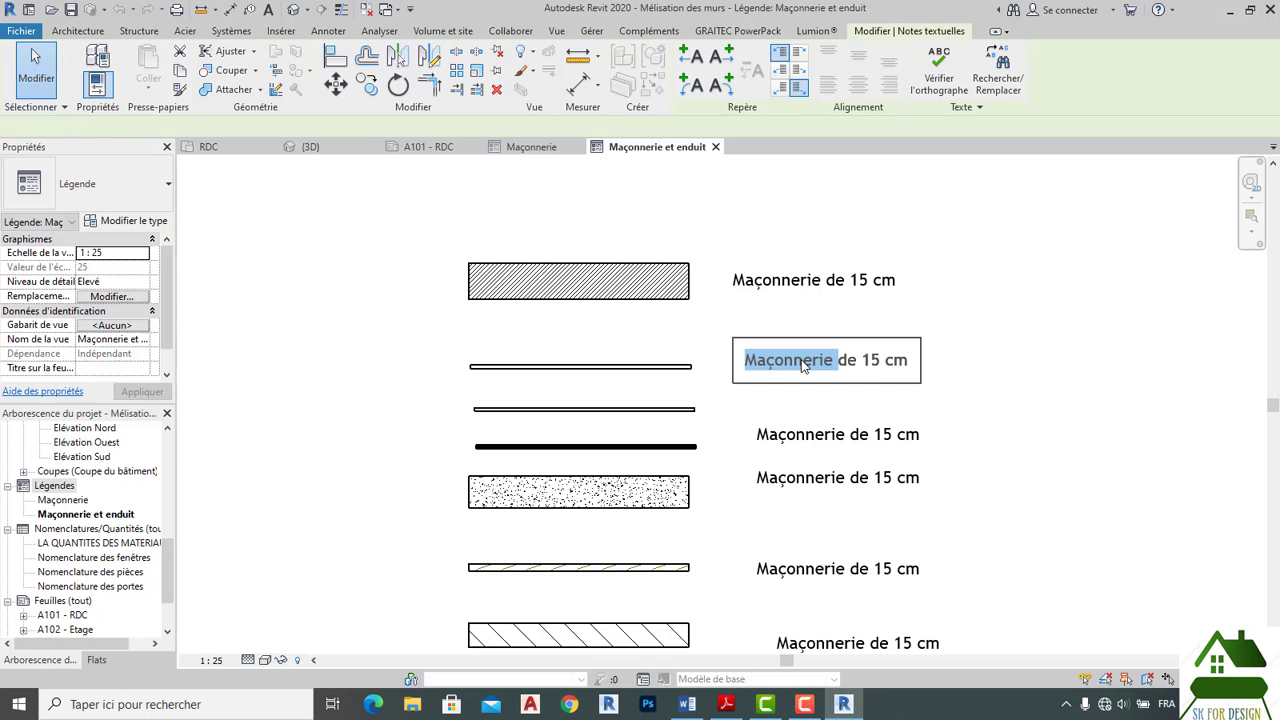
left_click(893, 362)
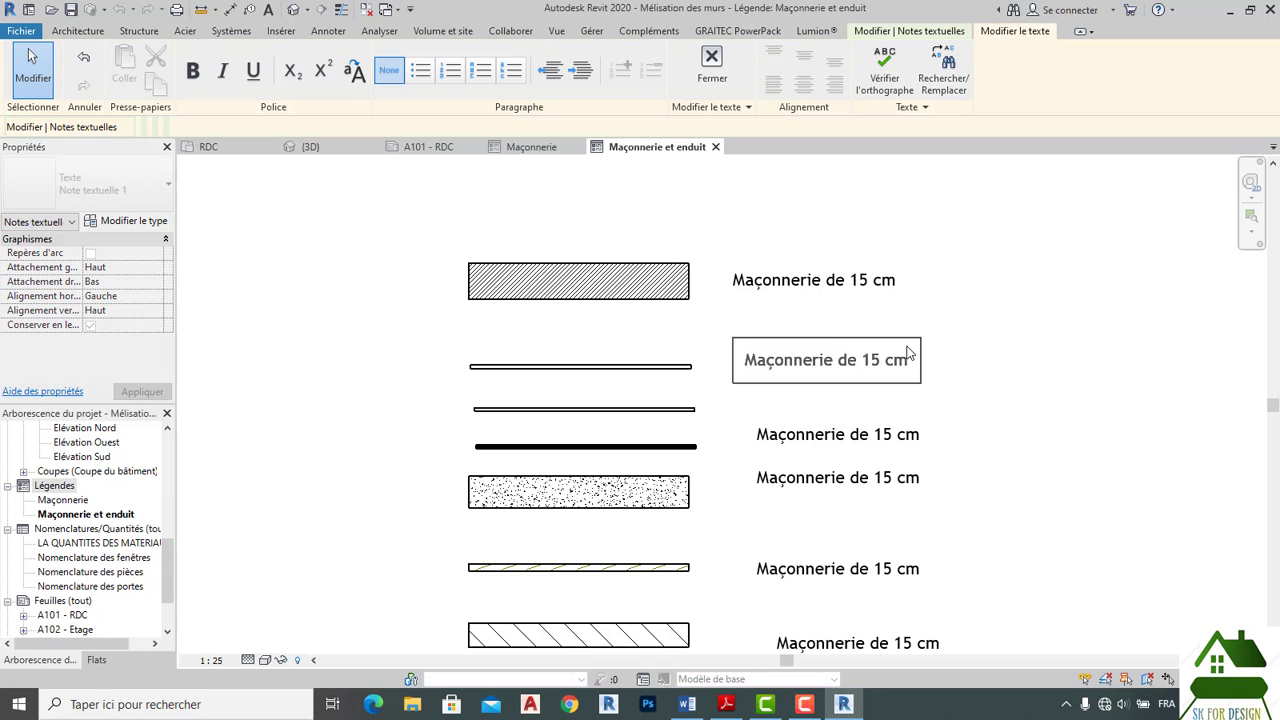
key("BackSpace")
key("BackSpace")
key("BackSpace")
key("BackSpace")
key("BackSpace")
key("BackSpace")
key("BackSpace")
key("BackSpace")
key("BackSpace")
key("BackSpace")
key("BackSpace")
key("BackSpace")
key("BackSpace")
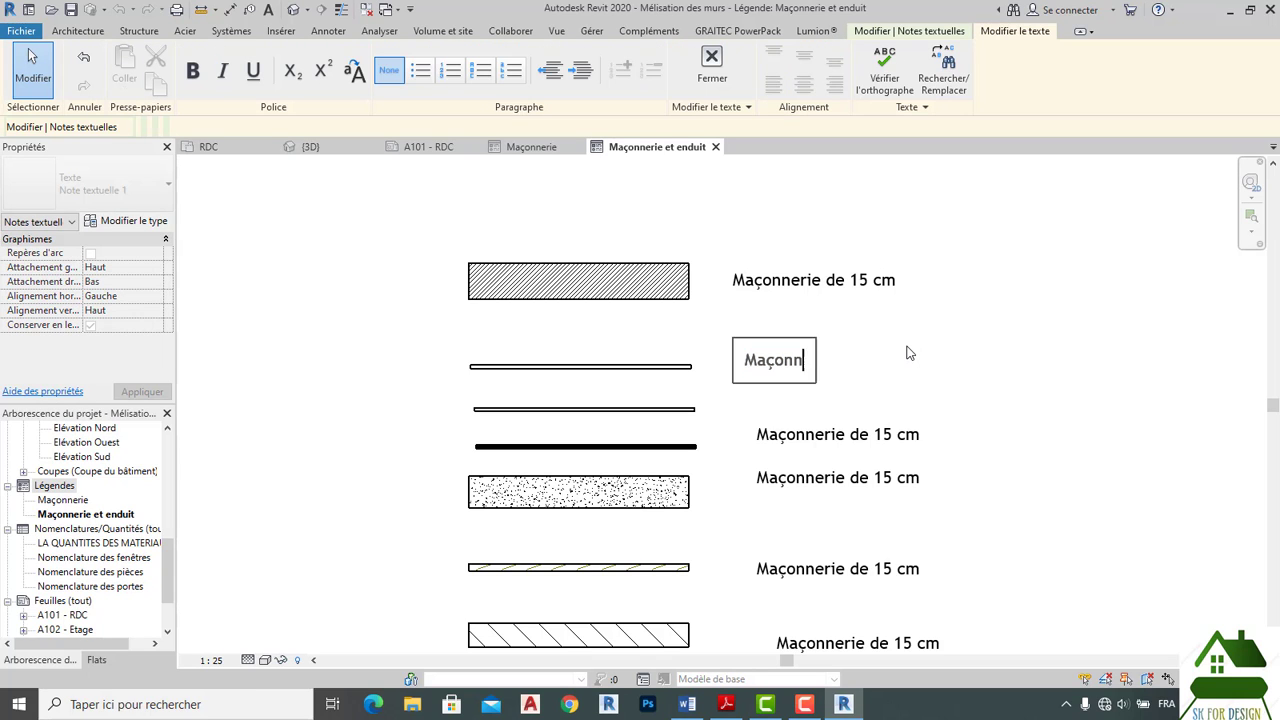
key("BackSpace")
key("BackSpace")
key("BackSpace")
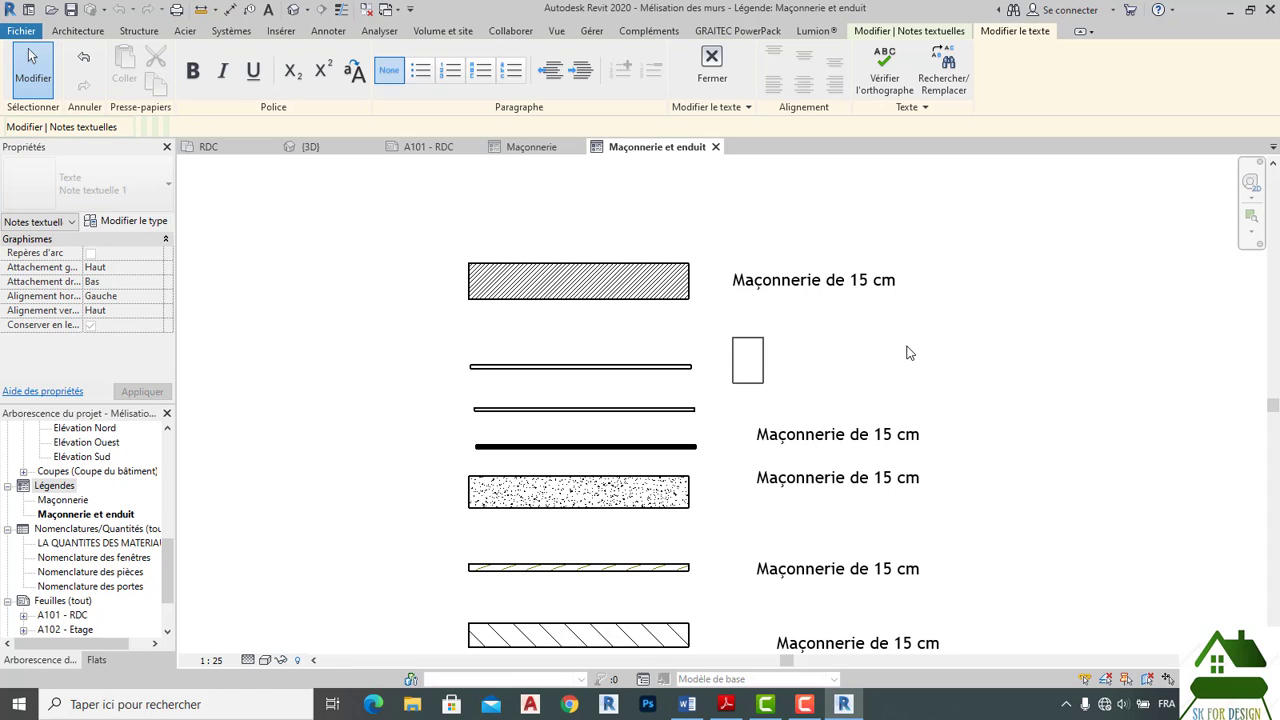
type("enduit")
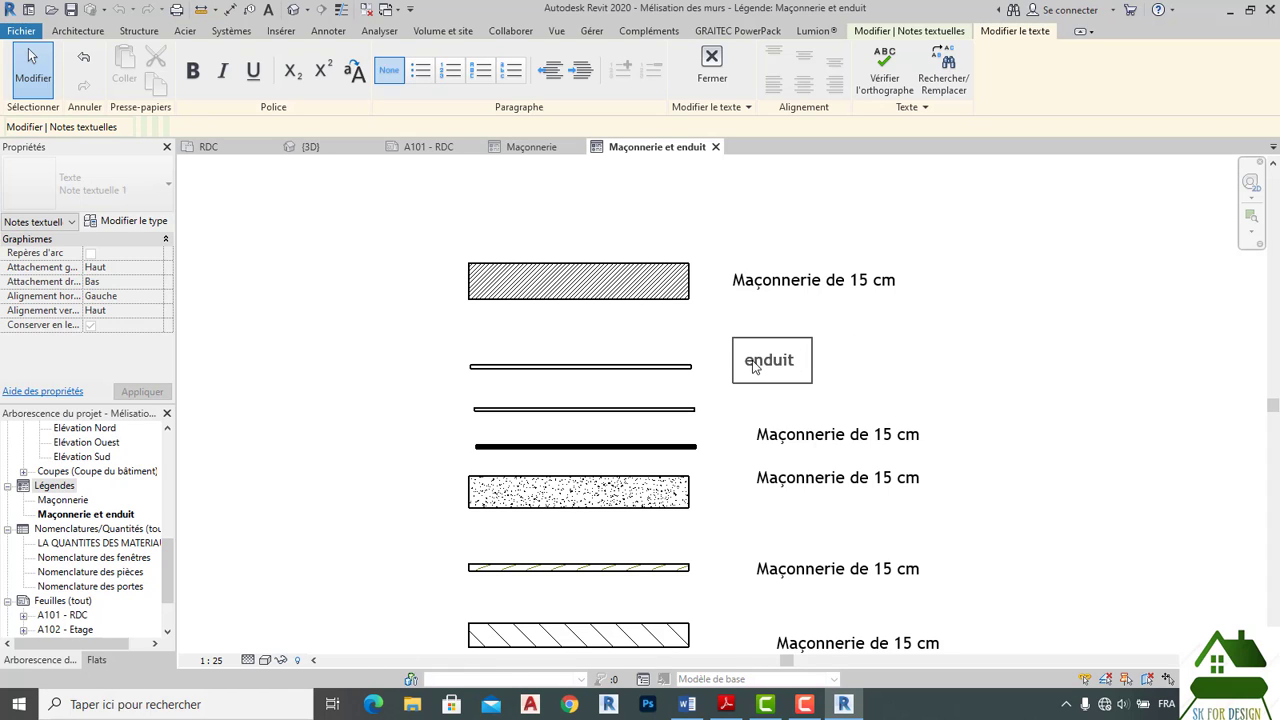
key("BackSpace")
type("E3")
key("BackSpace")
left_click(855, 444)
Delete the two "Maçonnerie de 15 cm" notes directly below the "Enduit EXT" note.
left_click(852, 442)
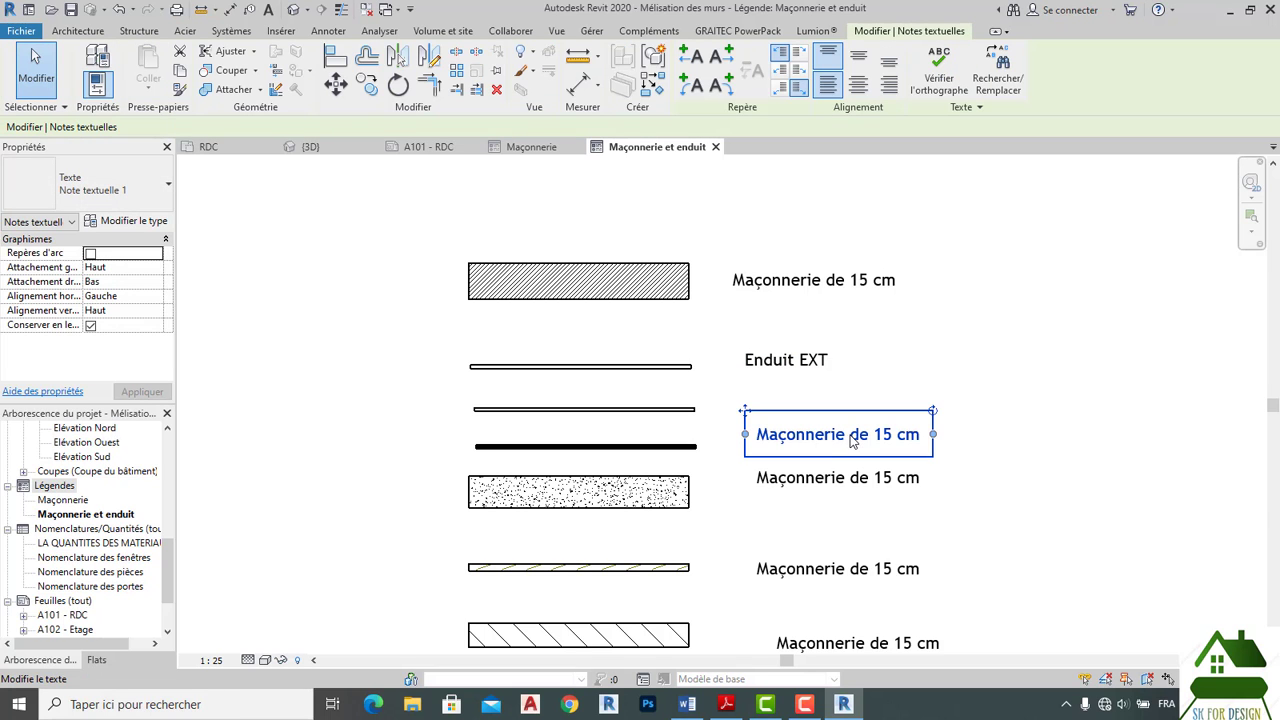
key("Delete")
left_click(858, 479)
key("Delete")
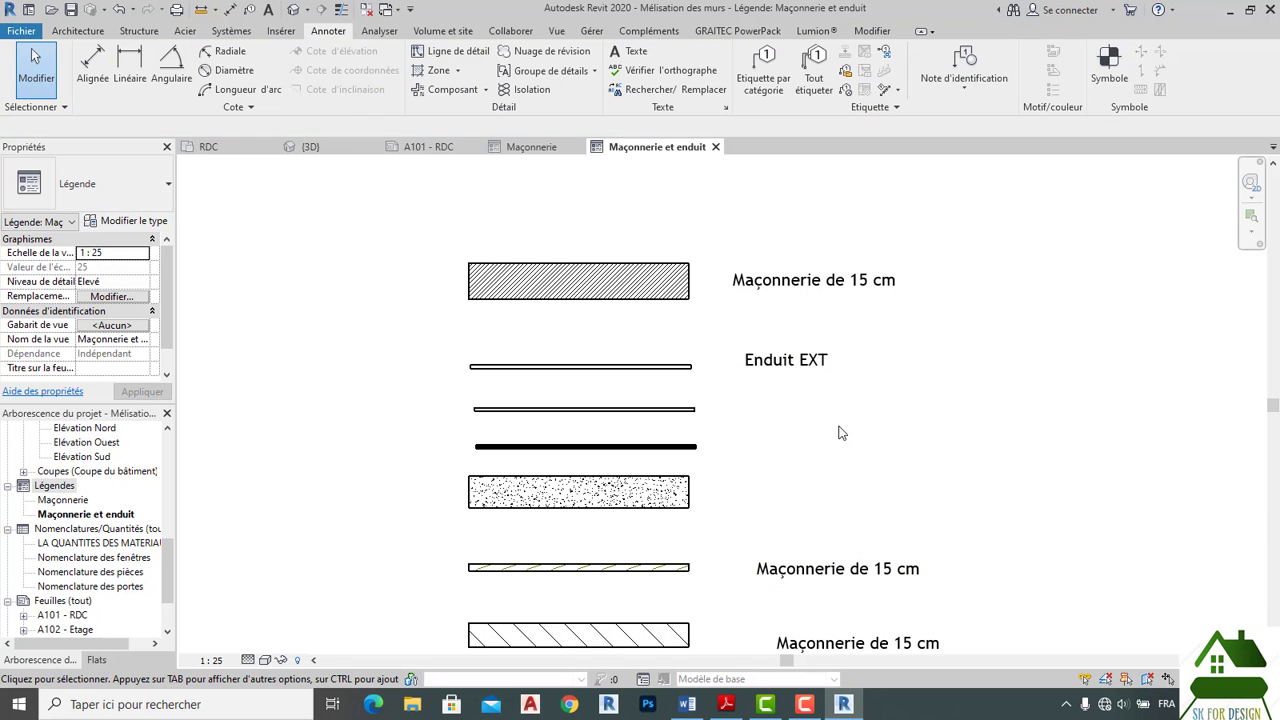
Copy the "Enduit EXT" note three times downwards, beside the next two thin symbols and the dotted Dallage sol symbol.
left_click(812, 374)
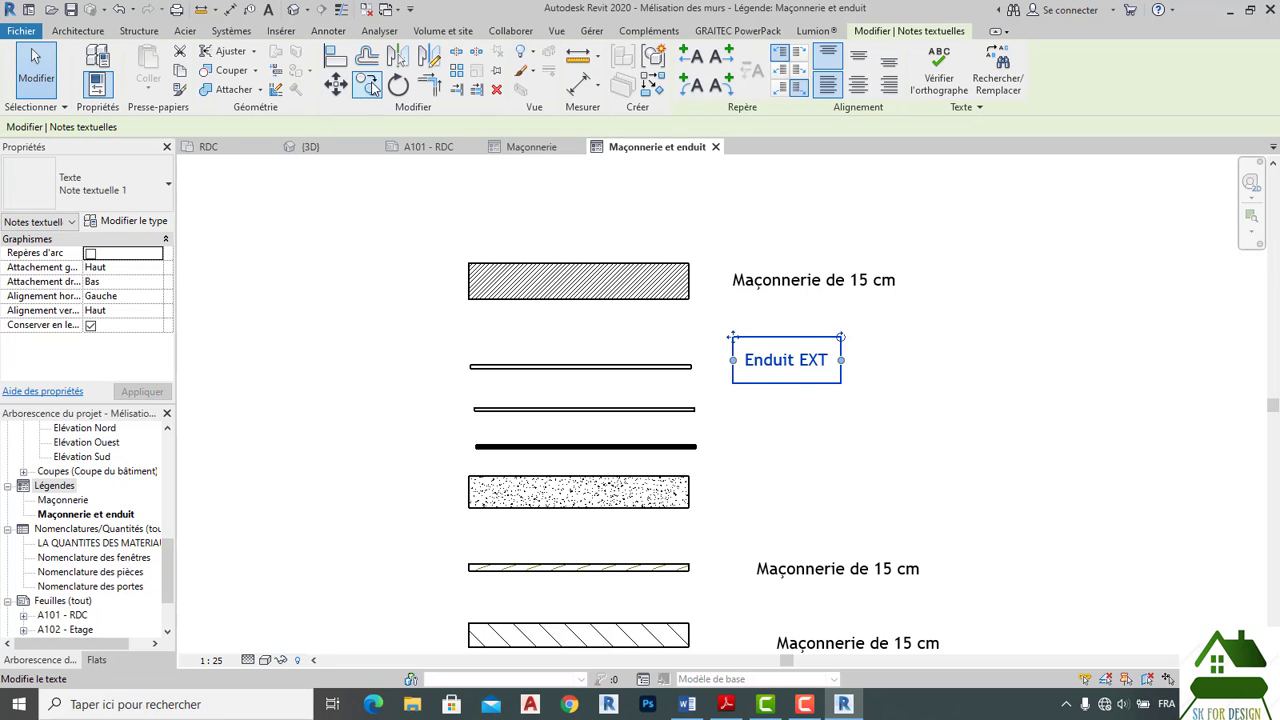
left_click(367, 85)
left_click(760, 362)
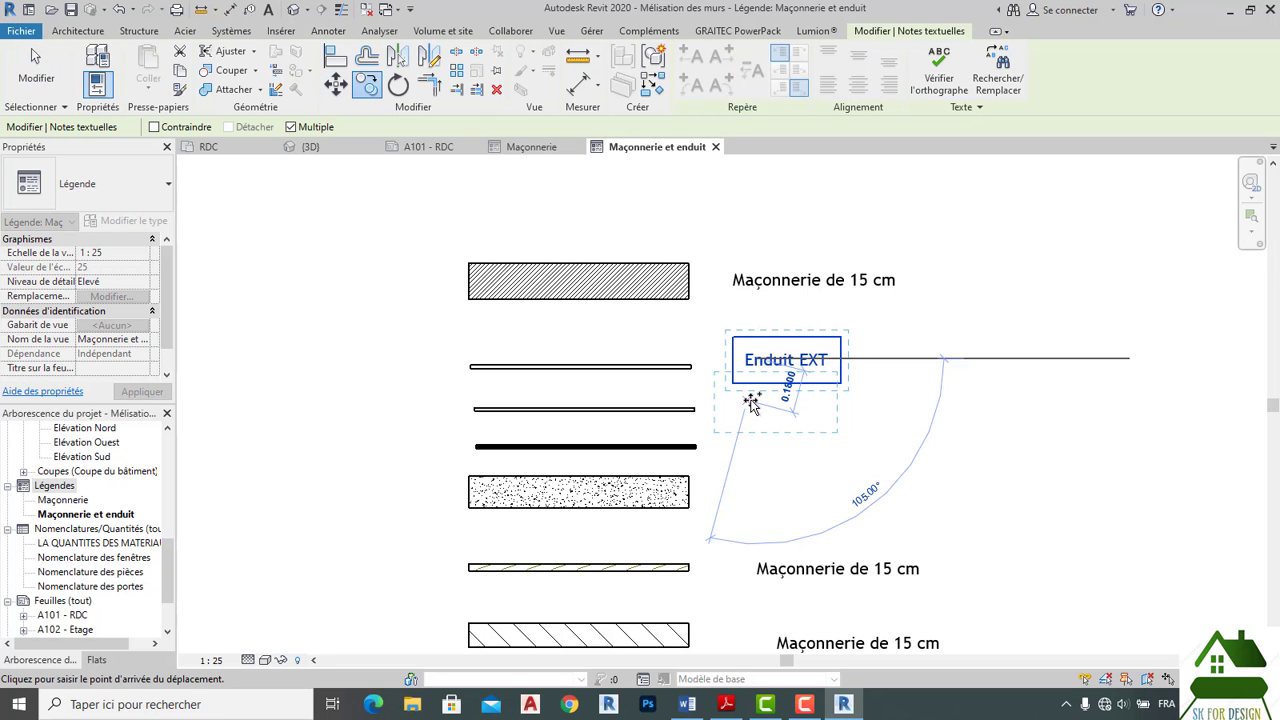
left_click(755, 407)
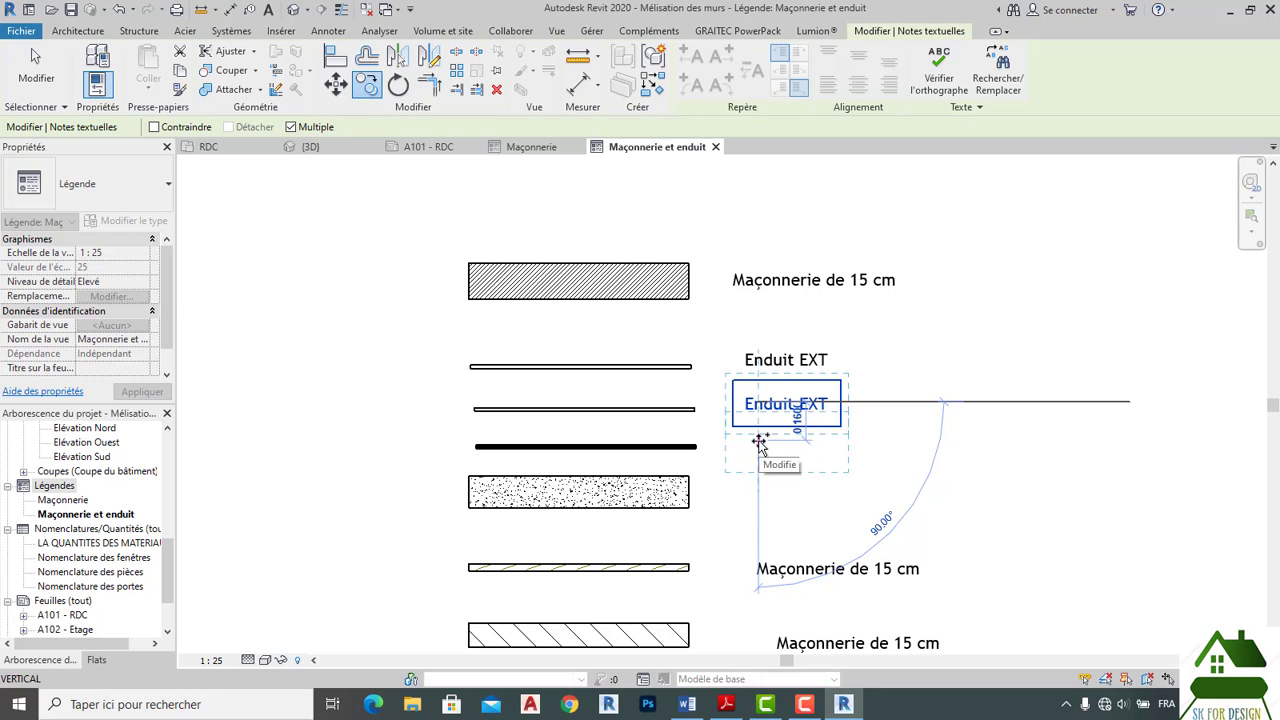
left_click(760, 442)
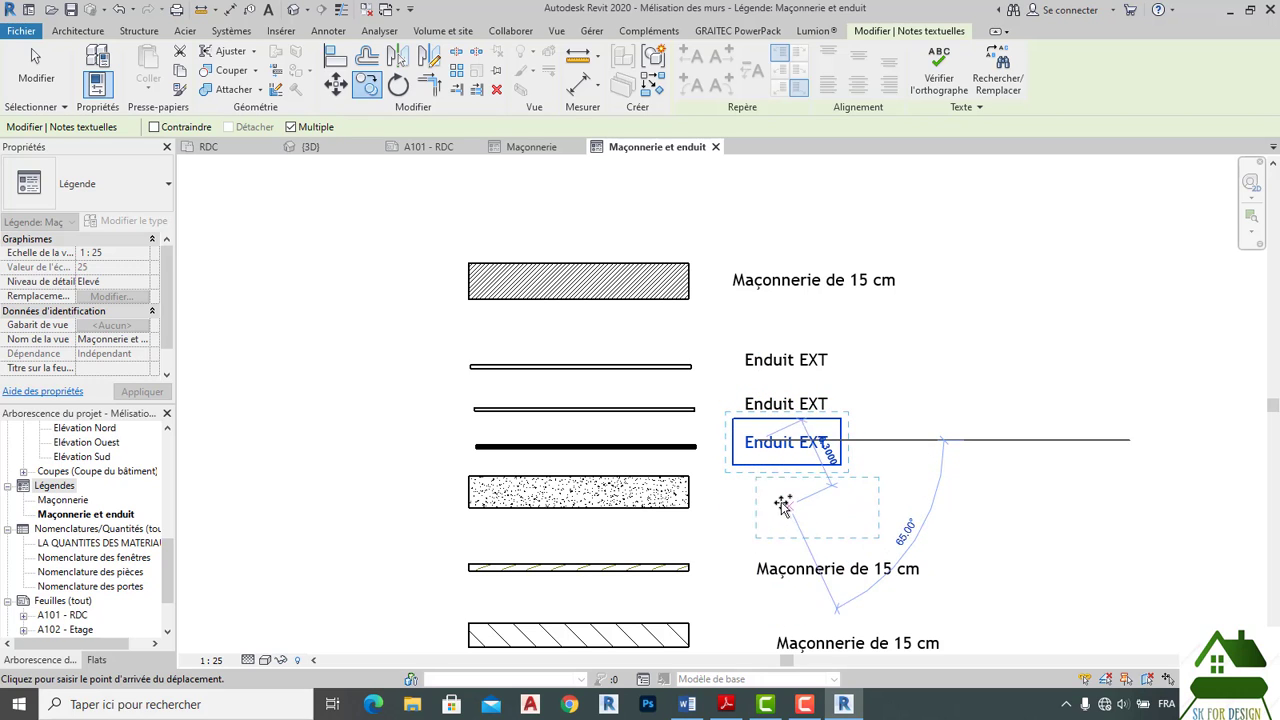
left_click(765, 502)
scroll(1013, 450, "down", 1)
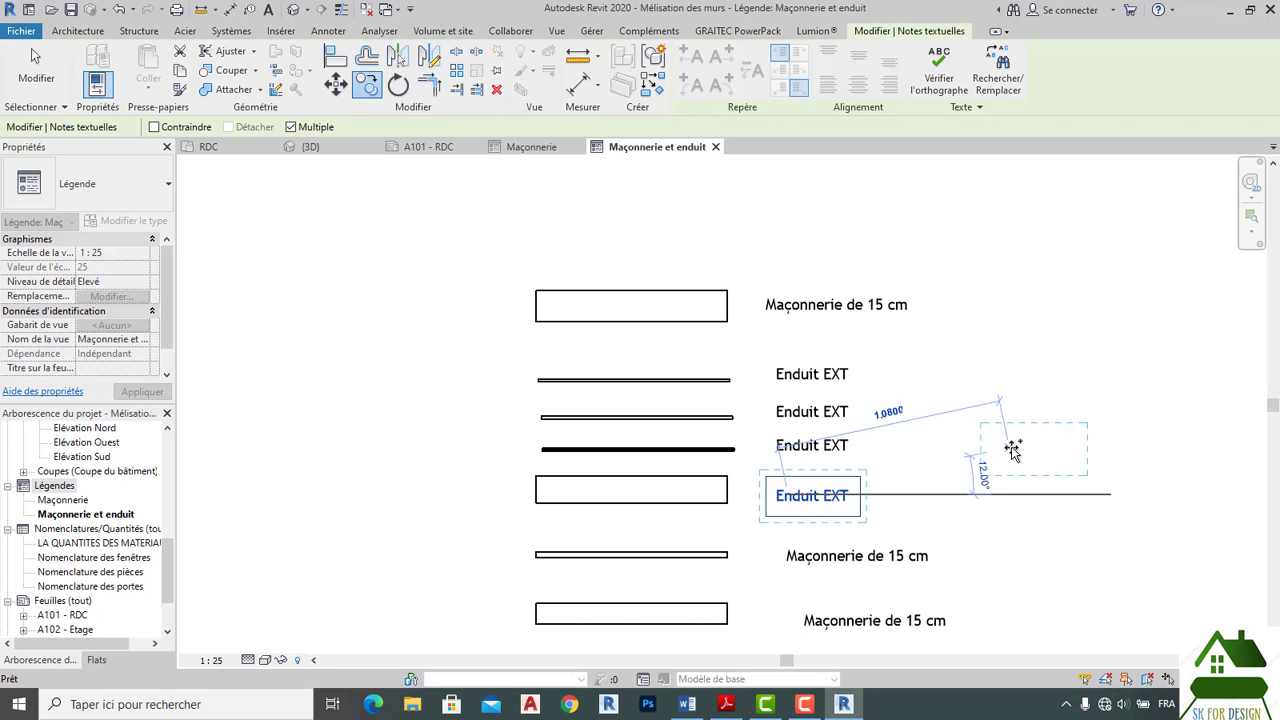
key("Escape")
key("Escape")
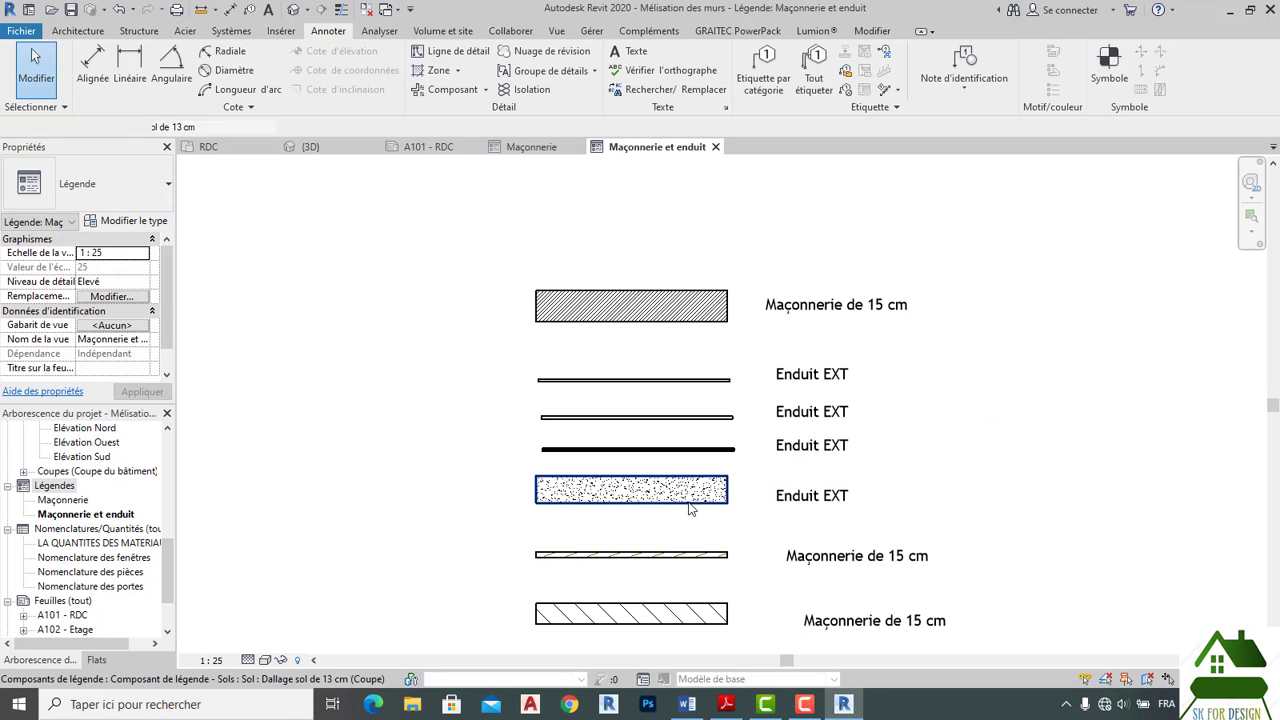
Move the dotted Dallage sol de 13 cm symbol down slightly, away from the thick black symbol.
left_click(688, 503)
left_click(652, 510)
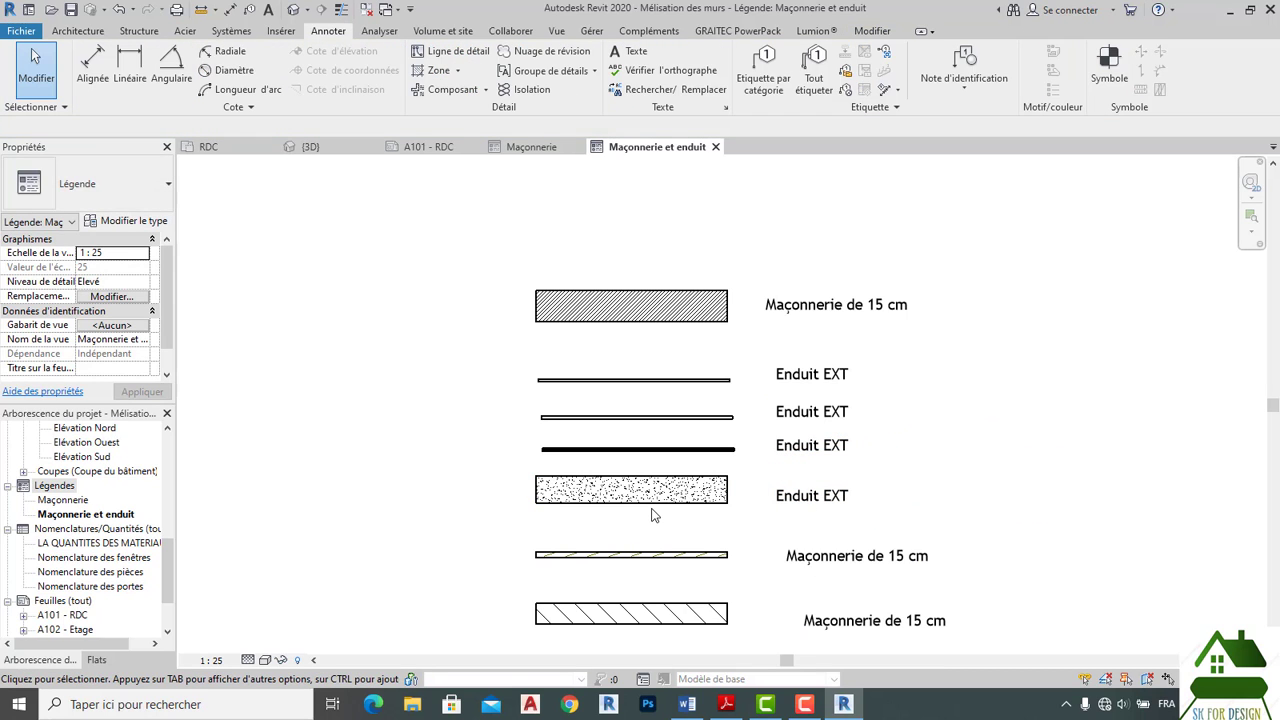
left_click(724, 516)
key("Escape")
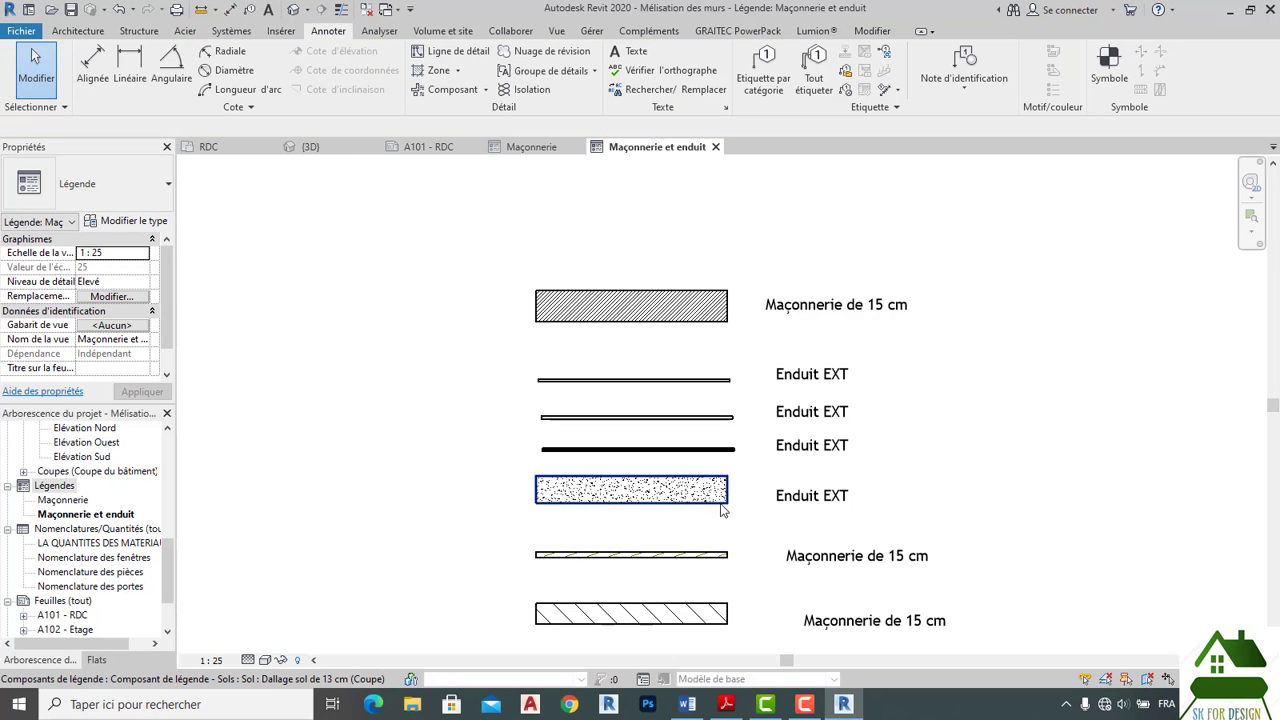
left_click(716, 500)
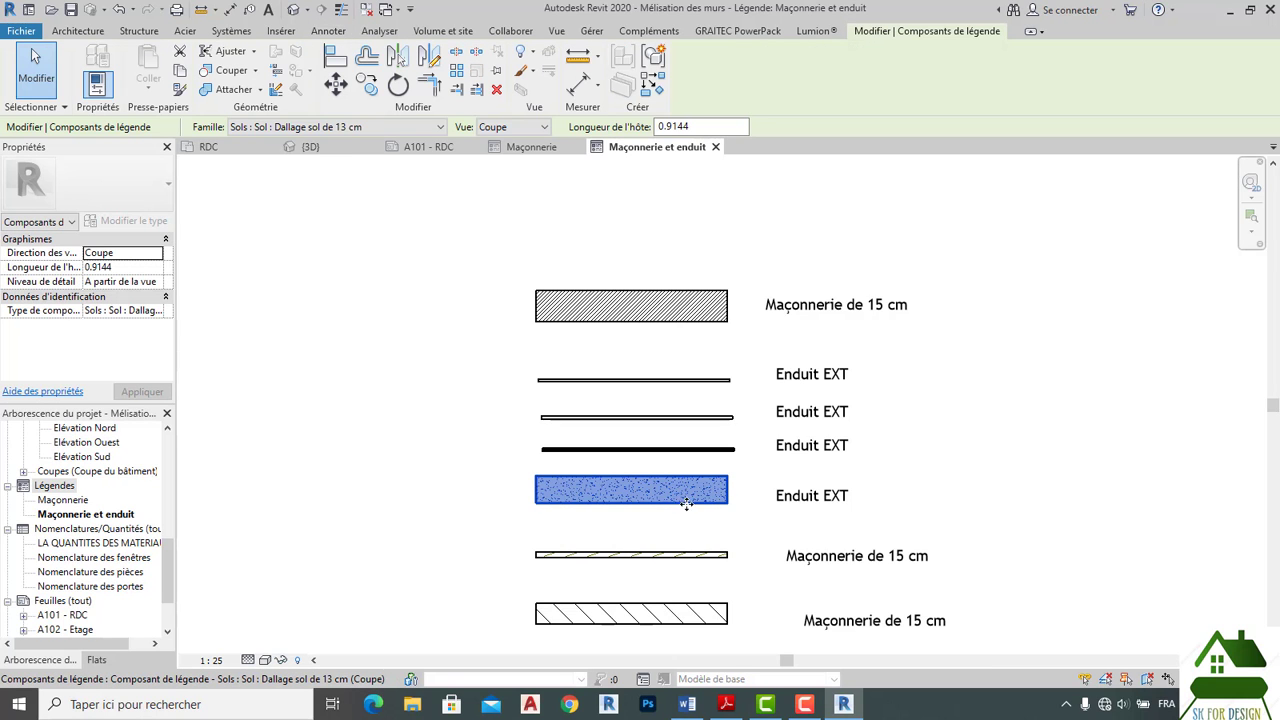
mouse_move(689, 514)
left_mouse_down()
mouse_move(694, 529)
mouse_move(689, 516)
left_mouse_up()
left_click(769, 540)
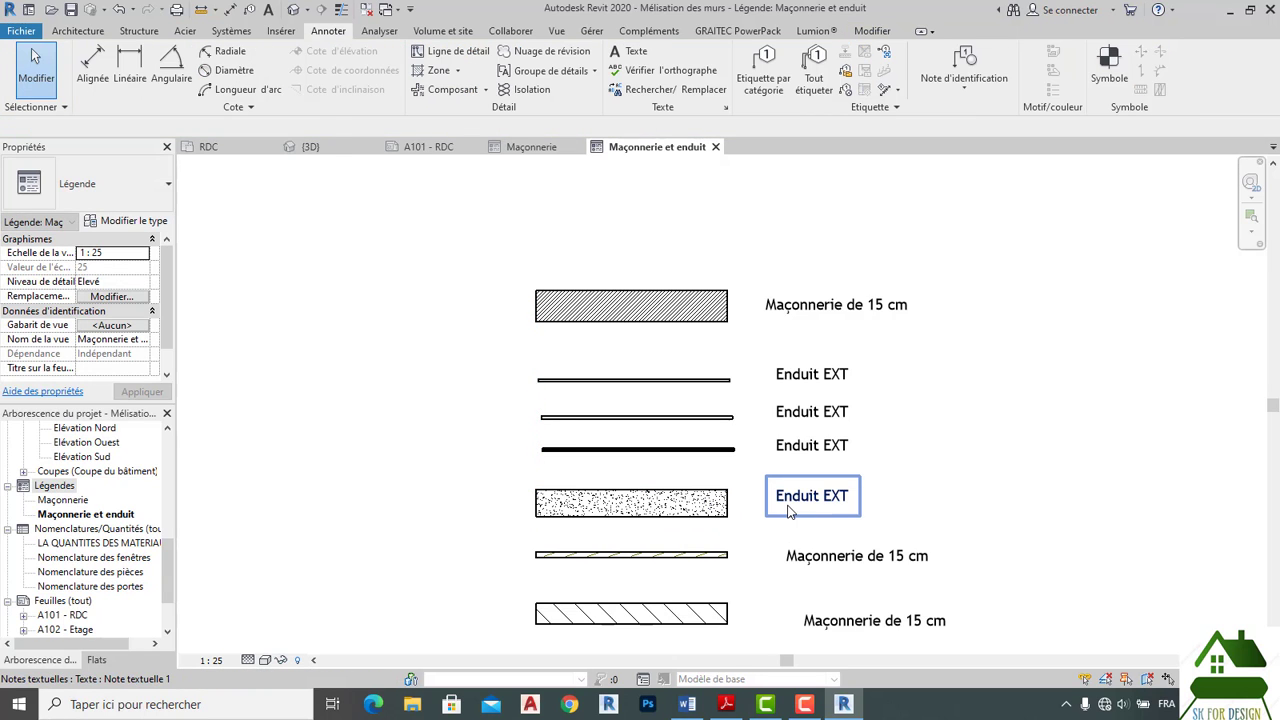
Move the lowest "Enduit EXT" note down to line up with the dotted Dallage sol symbol.
left_click(789, 510)
left_click_drag(767, 477, 767, 489)
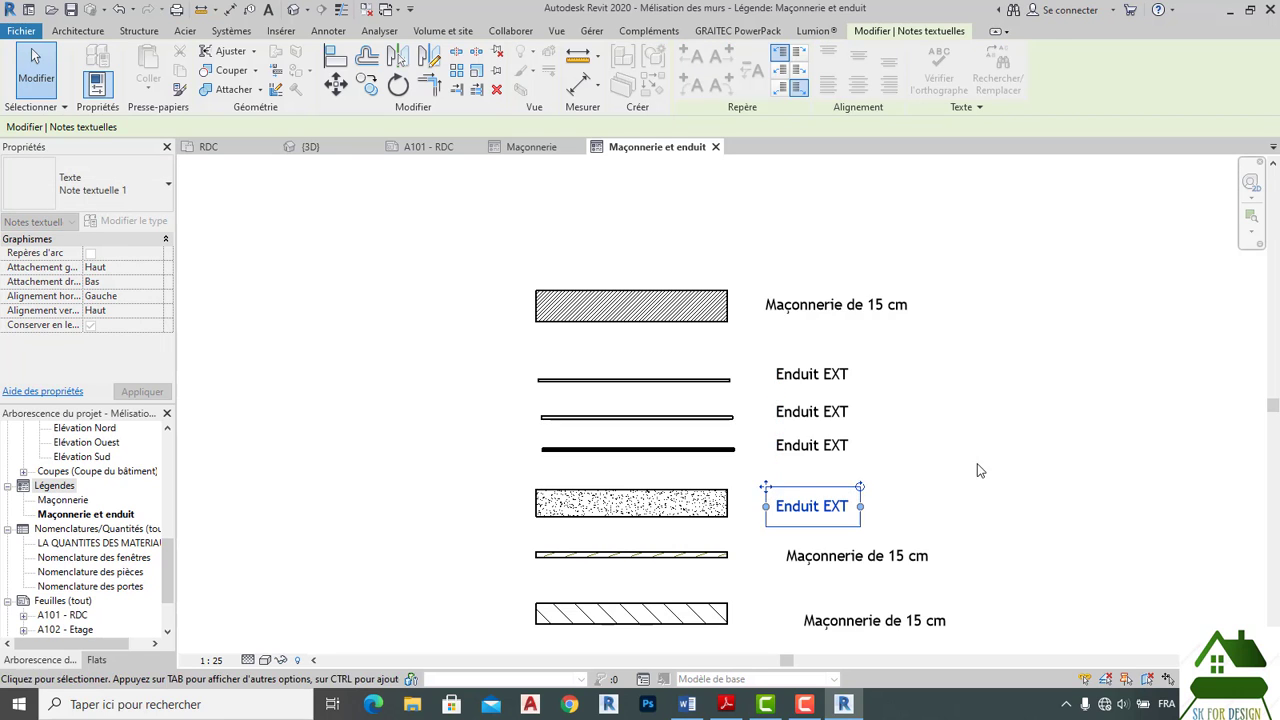
left_click(976, 465)
Replace the text of the note beside the dotted symbol with "Dallage sol".
middle_click_drag(957, 485, 949, 455)
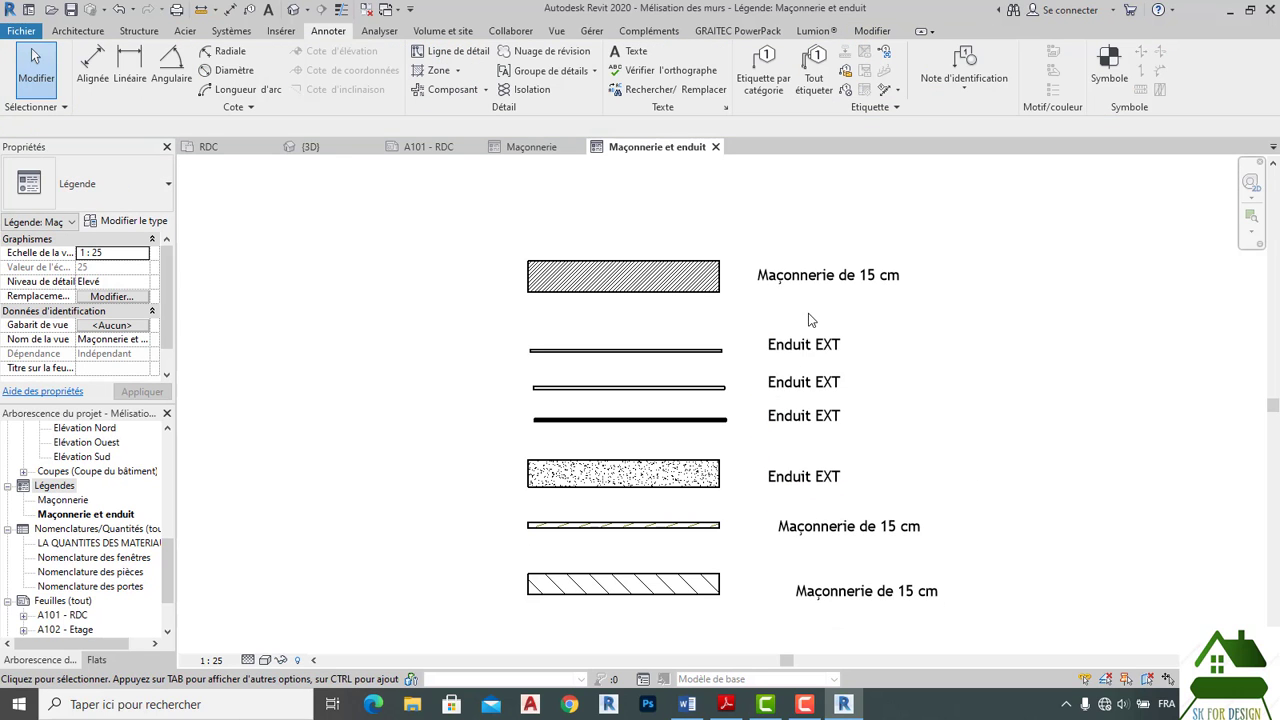
double_click(805, 472)
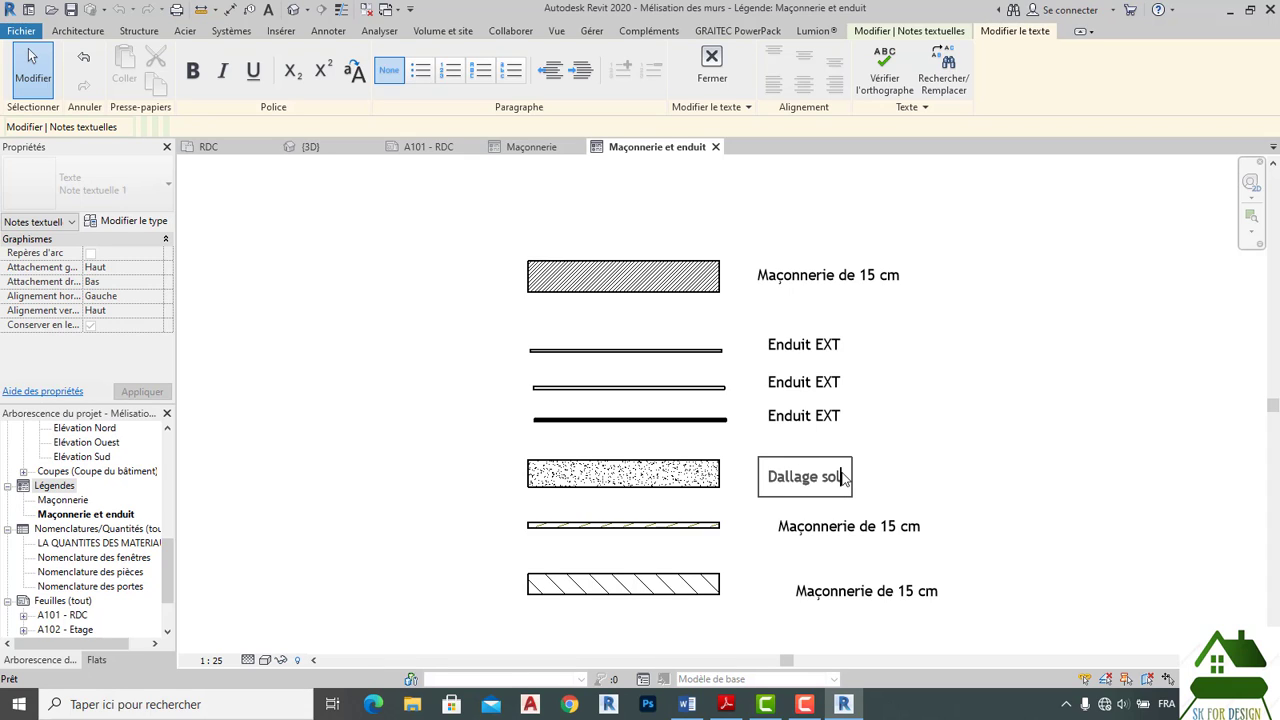
left_click(825, 532)
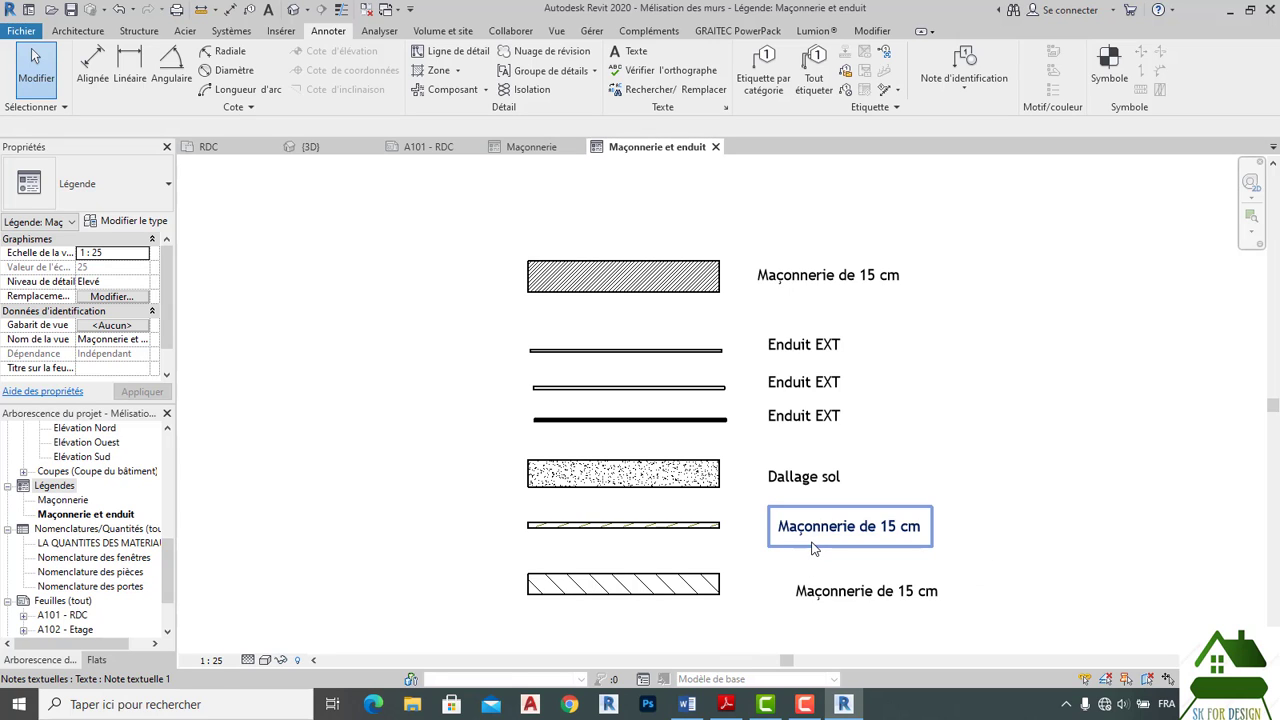
Replace the text of the note beside the thin hatched tile symbol with "Carrelage 30x30".
left_click(715, 533)
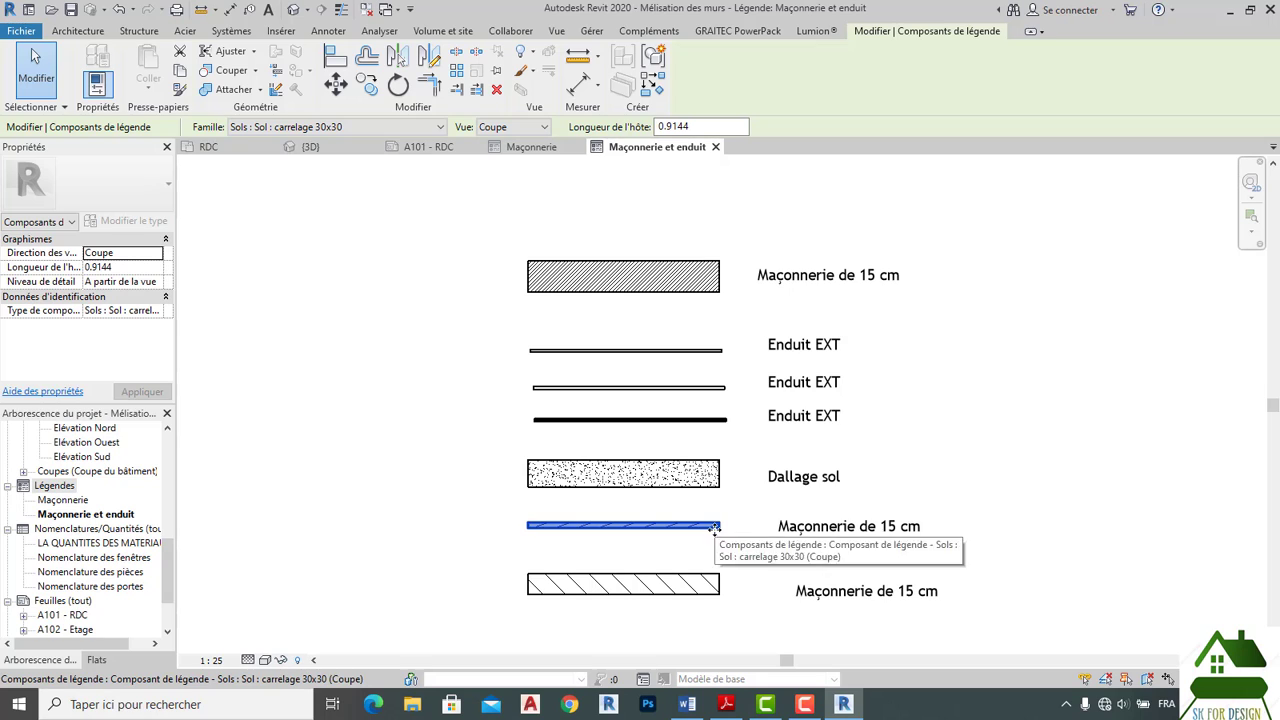
left_click(811, 541)
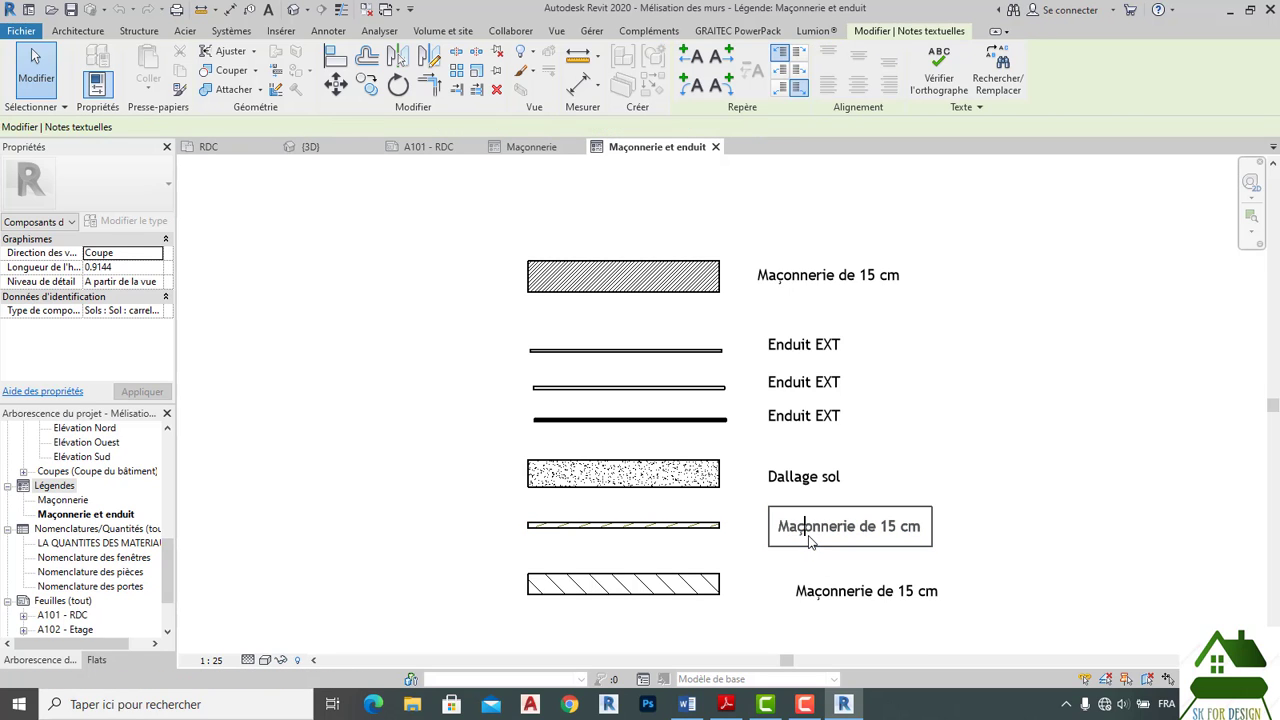
left_click(915, 533)
left_click(918, 534)
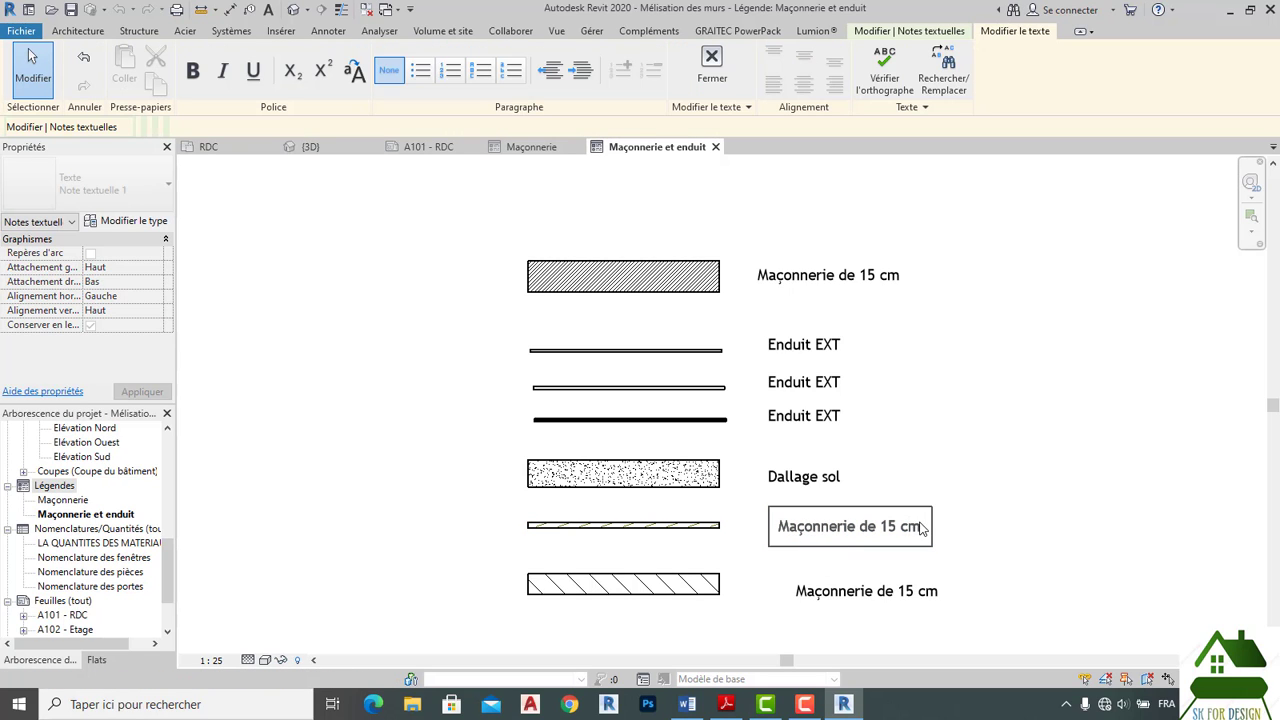
key("BackSpace")
key("BackSpace")
key("BackSpace")
key("BackSpace")
key("BackSpace")
key("BackSpace")
key("BackSpace")
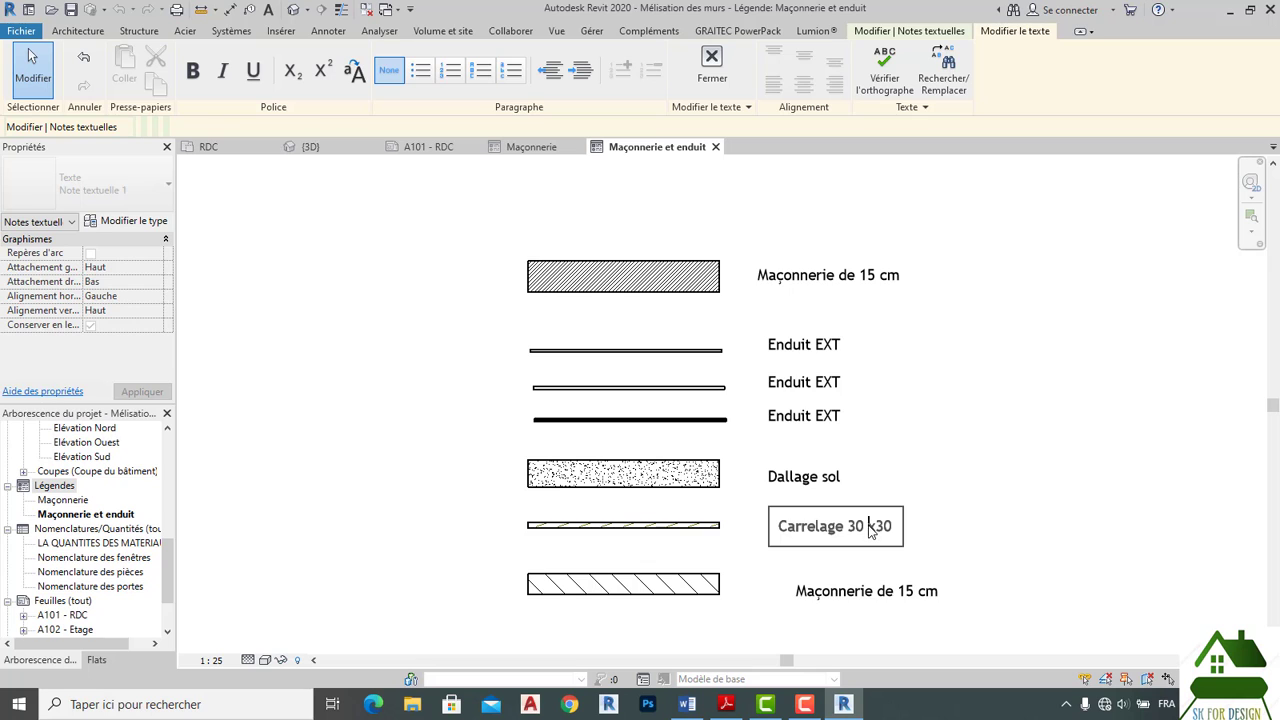
left_click(1087, 510)
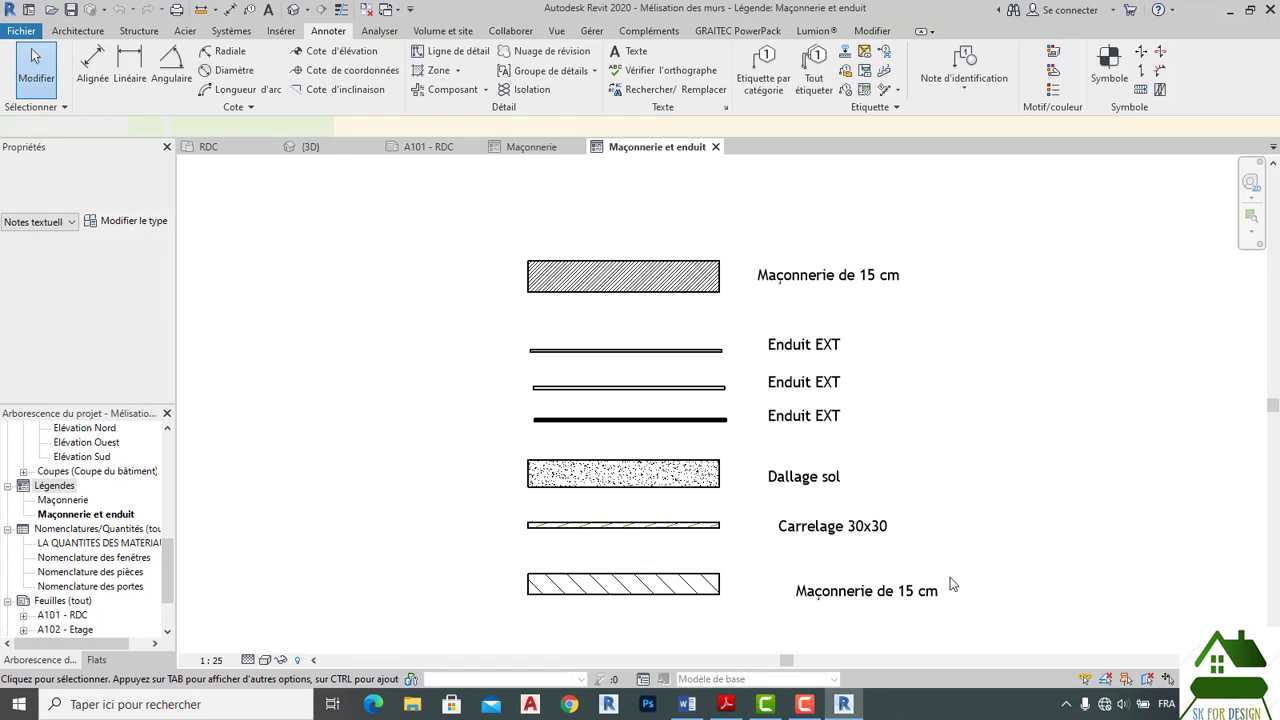
Move the lowest "Maçonnerie de 15 cm" note up and left, aligning it with the "Carrelage 30x30" note.
left_click(875, 600)
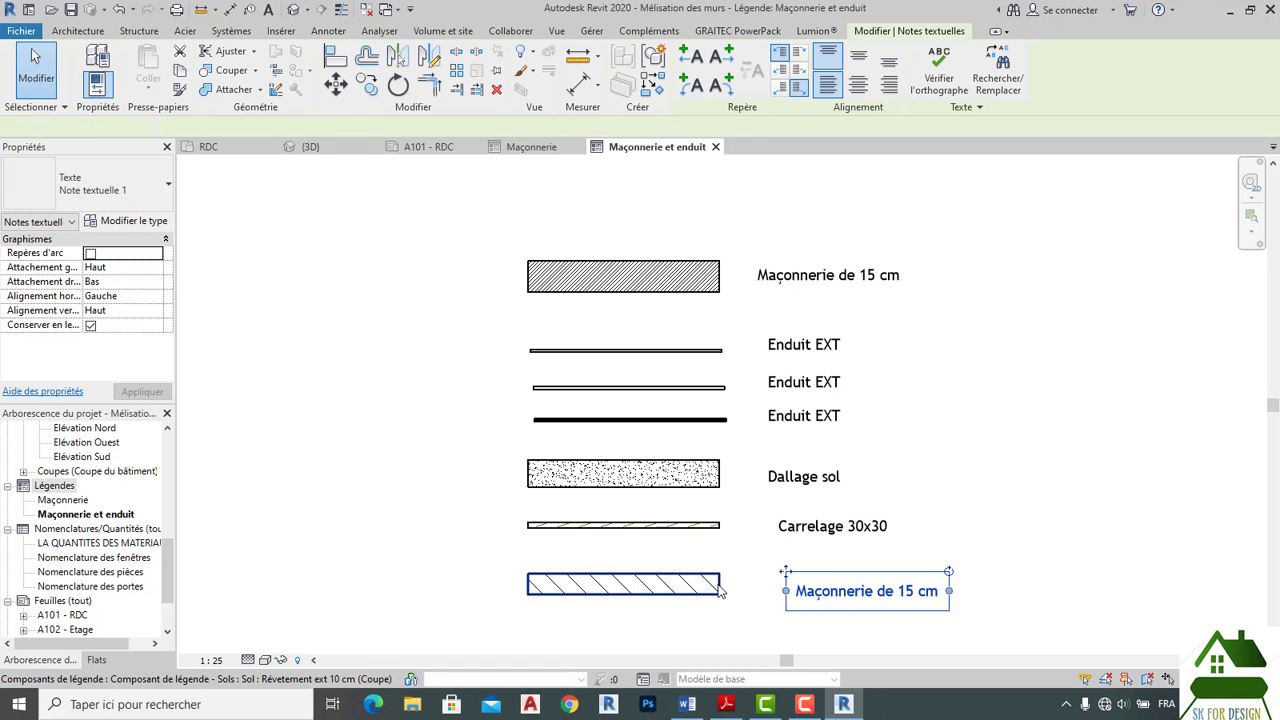
left_click(705, 588)
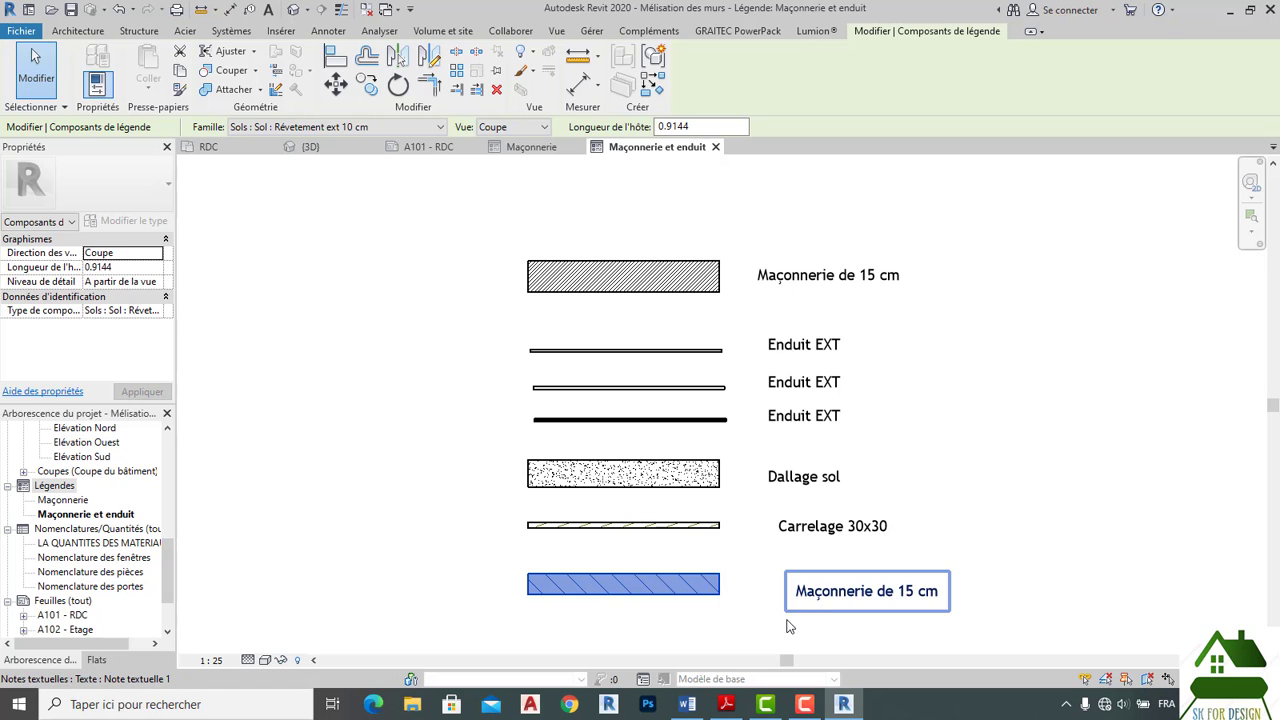
left_click(813, 603)
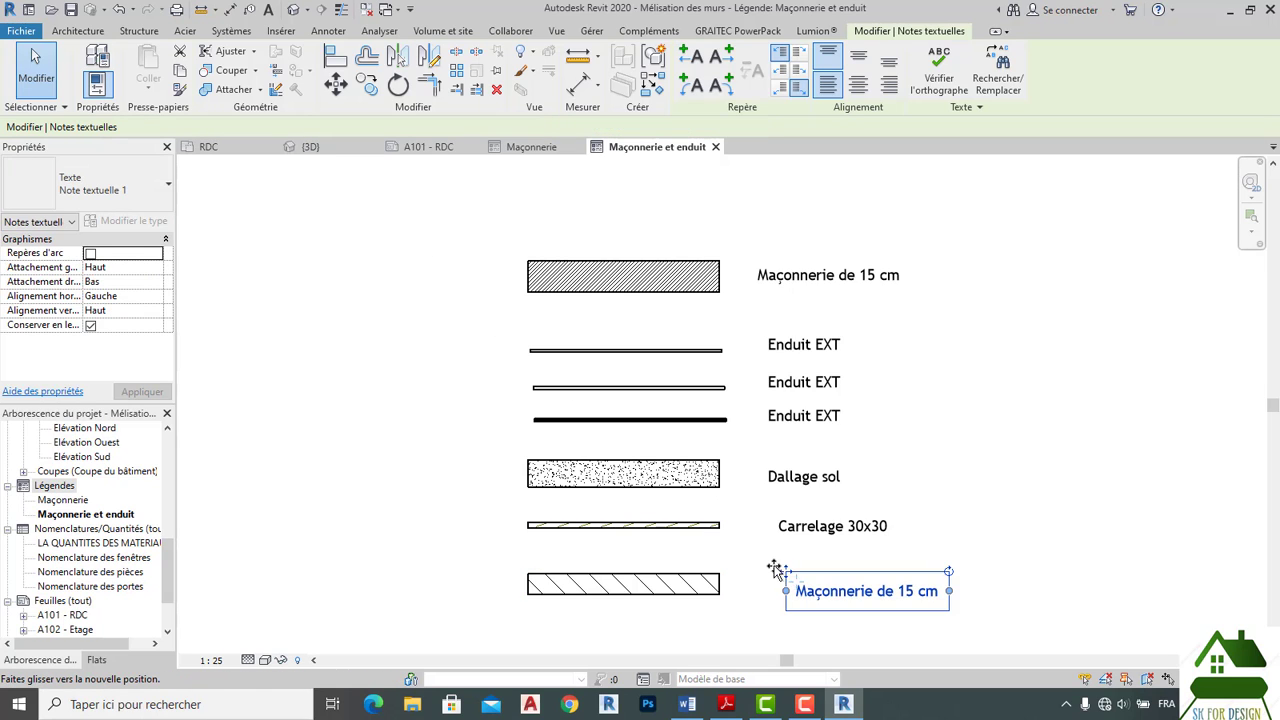
left_click_drag(784, 571, 767, 558)
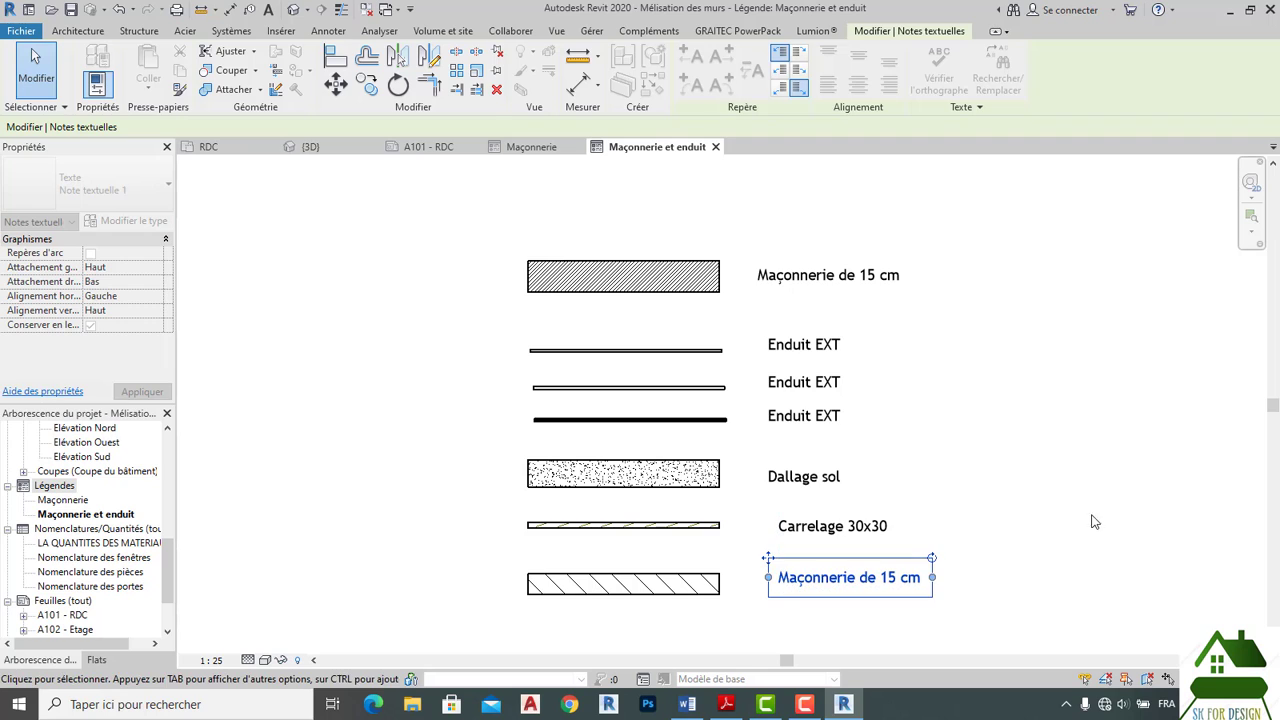
left_click(1091, 520)
Replace the text of the lowest note, beside the Révetement ext 10 cm symbol, with "Pavé".
double_click(868, 577)
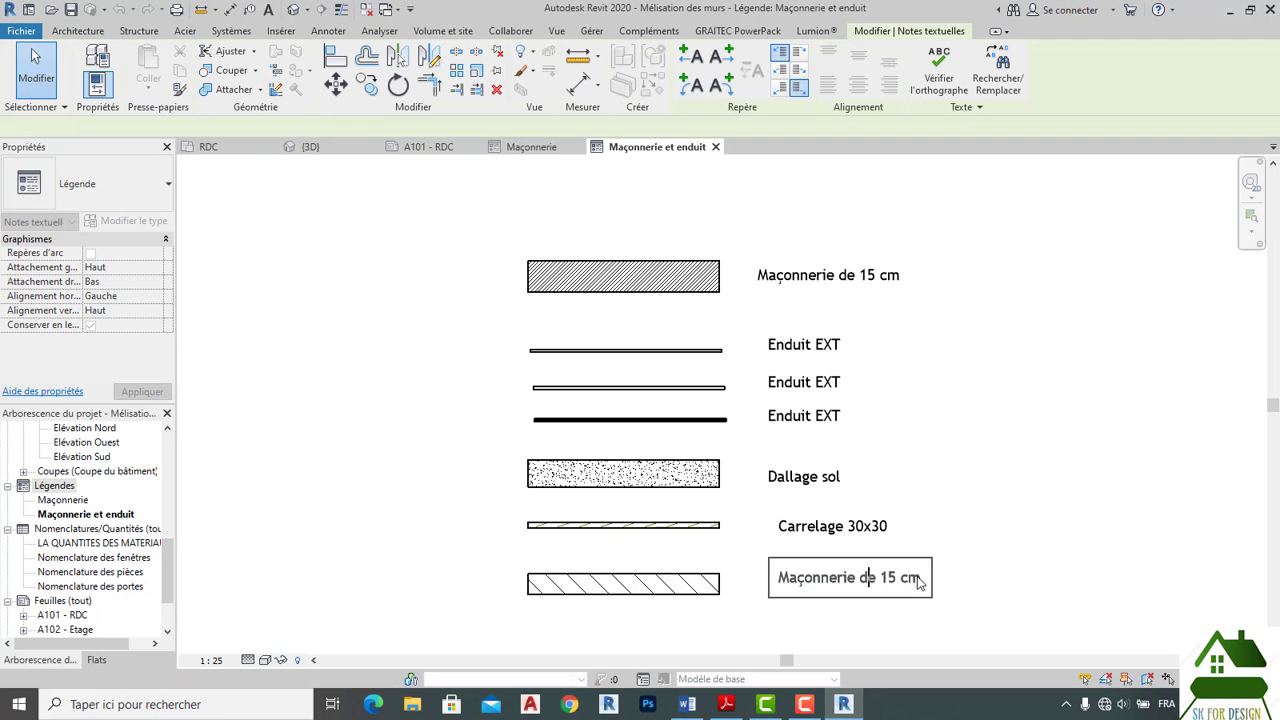
left_click(926, 569)
key("BackSpace")
key("BackSpace")
key("BackSpace")
key("BackSpace")
key("BackSpace")
key("BackSpace")
key("BackSpace")
key("BackSpace")
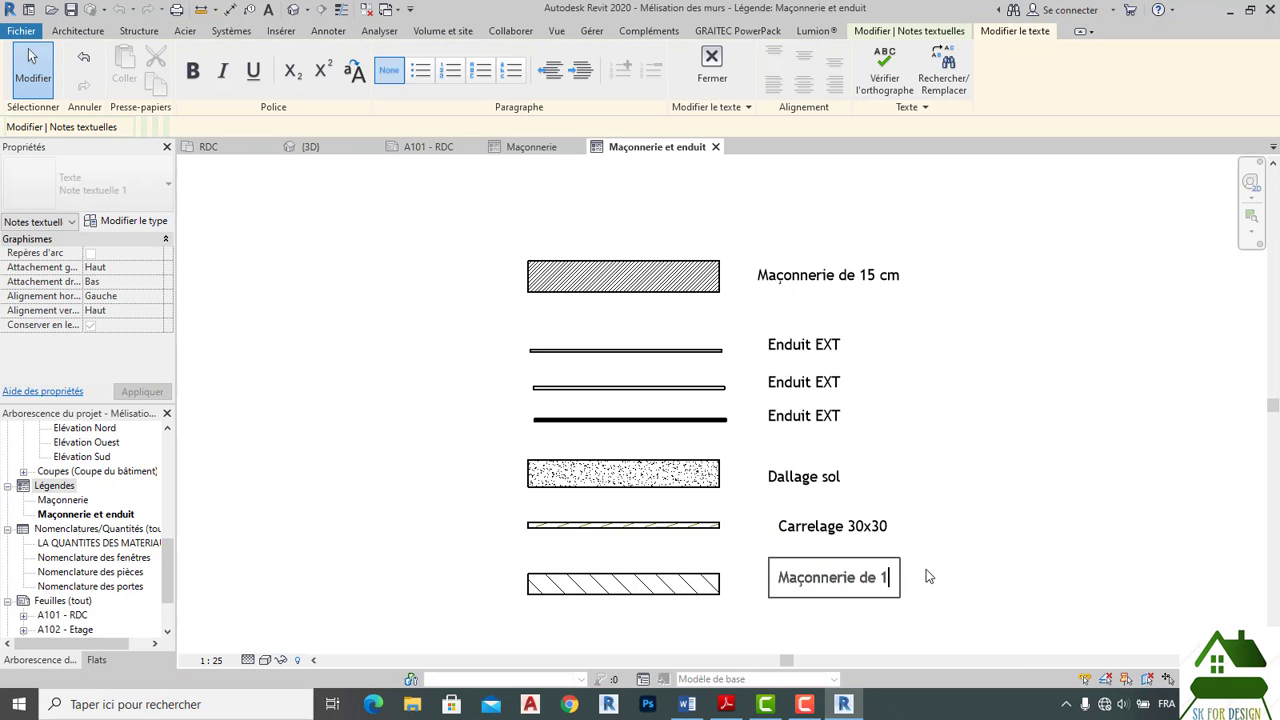
key("BackSpace")
key("BackSpace")
key("BackSpace")
key("BackSpace")
key("BackSpace")
key("BackSpace")
key("BackSpace")
key("BackSpace")
key("BackSpace")
key("BackSpace")
key("BackSpace")
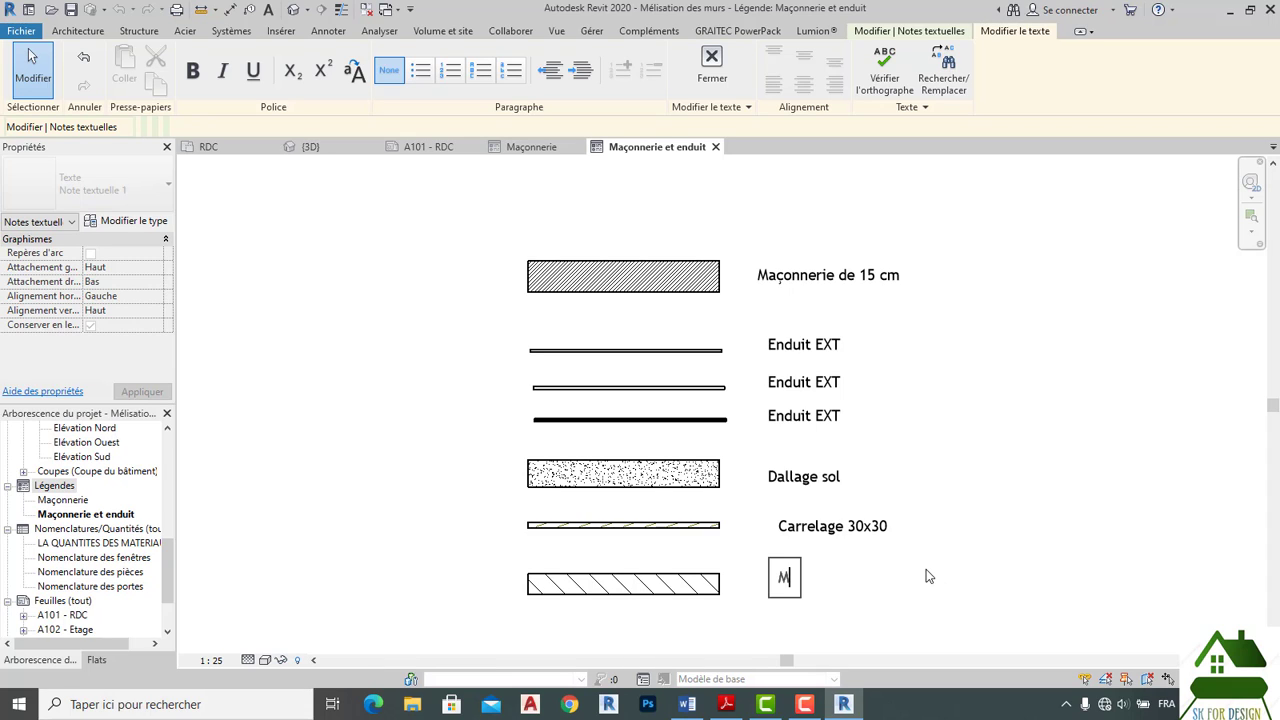
type("Pavé")
left_click(901, 568)
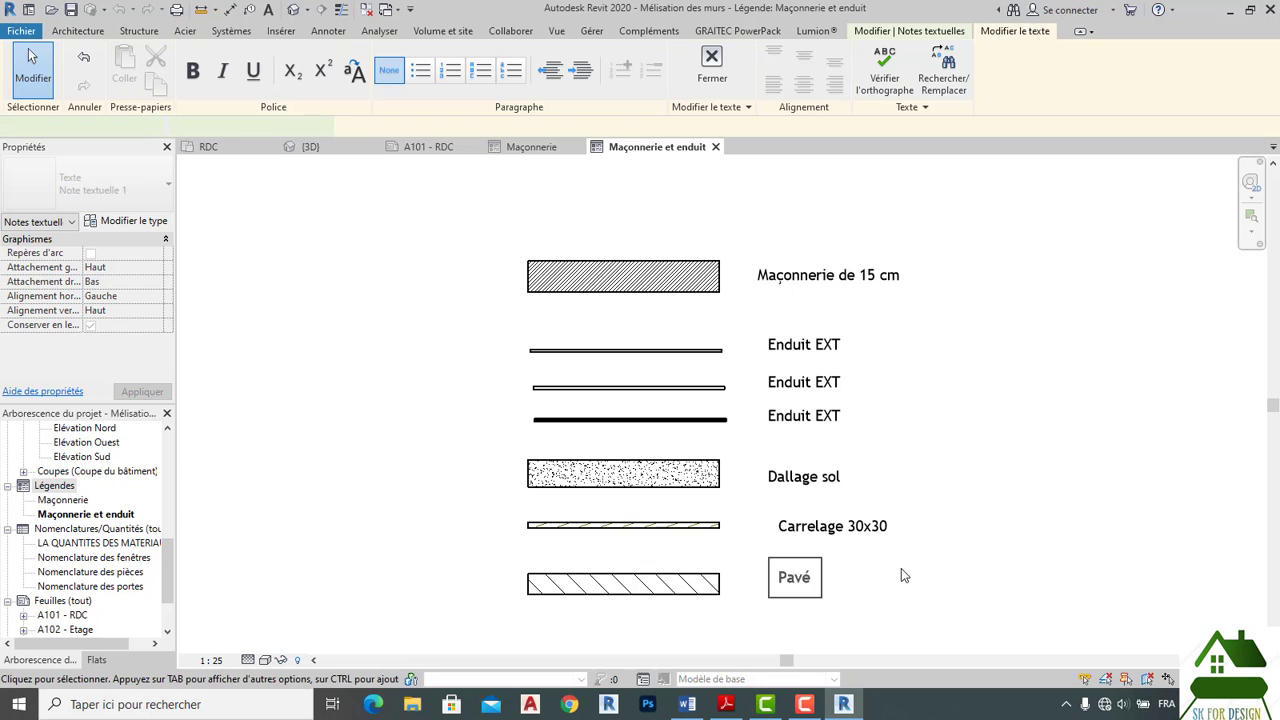
Change all seven legend text notes to the red serif text type.
right_click(781, 272)
mouse_move(857, 436)
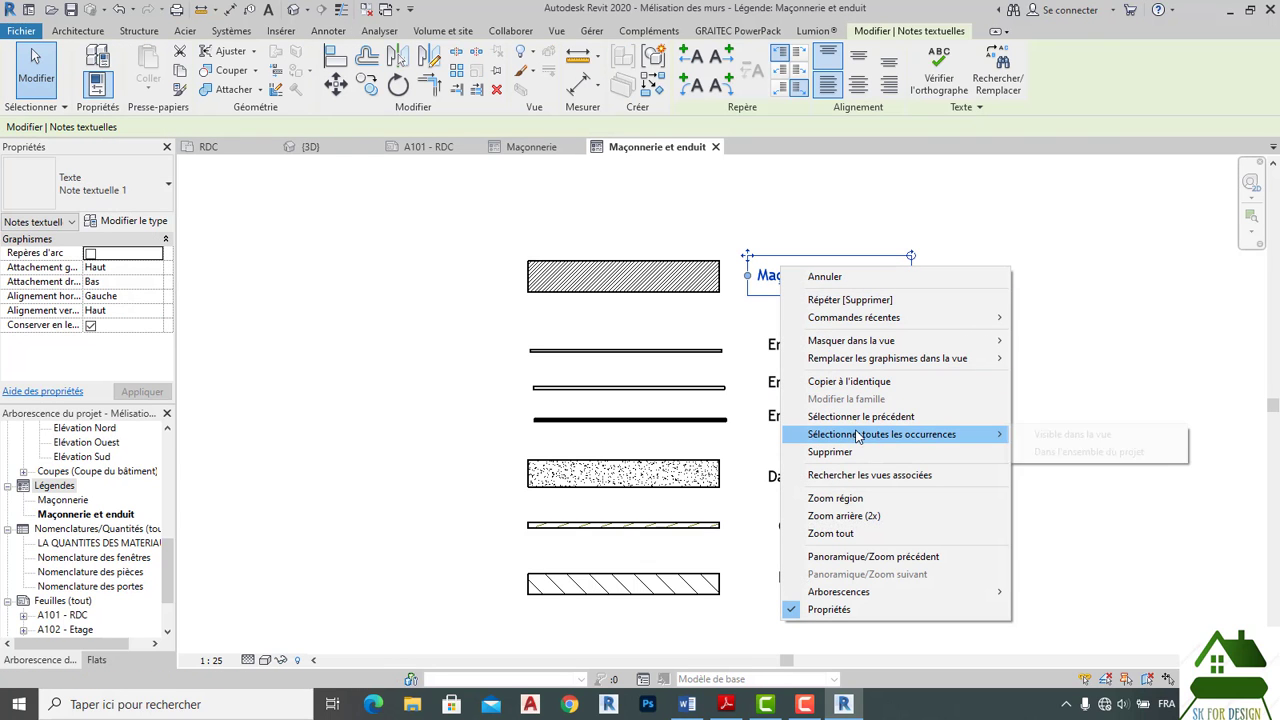
left_click(1054, 481)
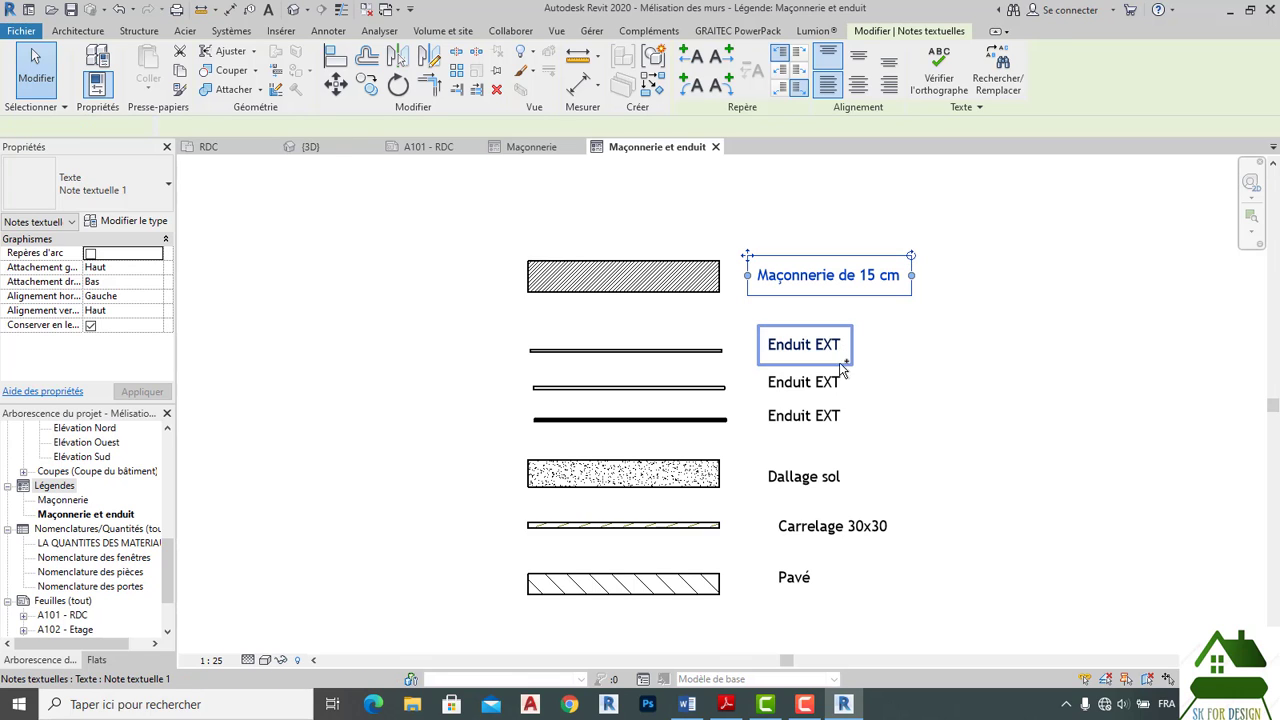
left_click(840, 358, "ctrl")
left_click(834, 382, "ctrl")
left_click(836, 418, "ctrl")
left_click(826, 474, "ctrl")
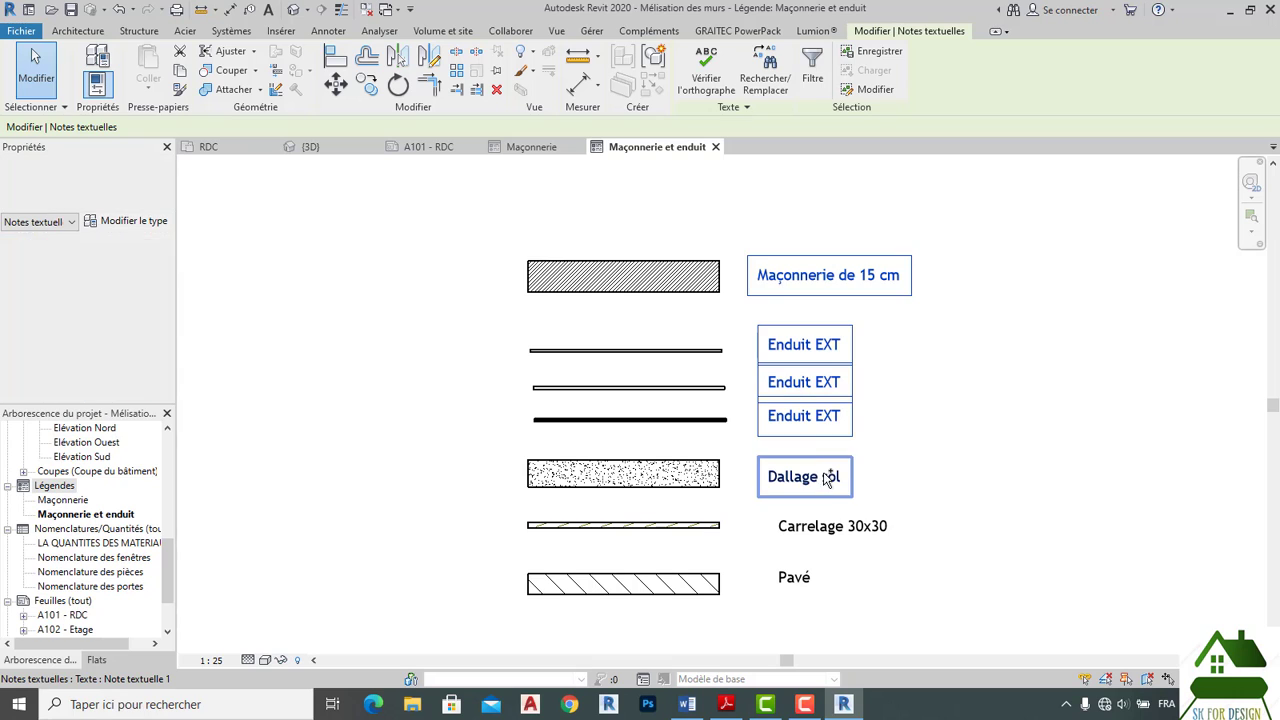
left_click(806, 526, "ctrl")
left_click(809, 580, "ctrl")
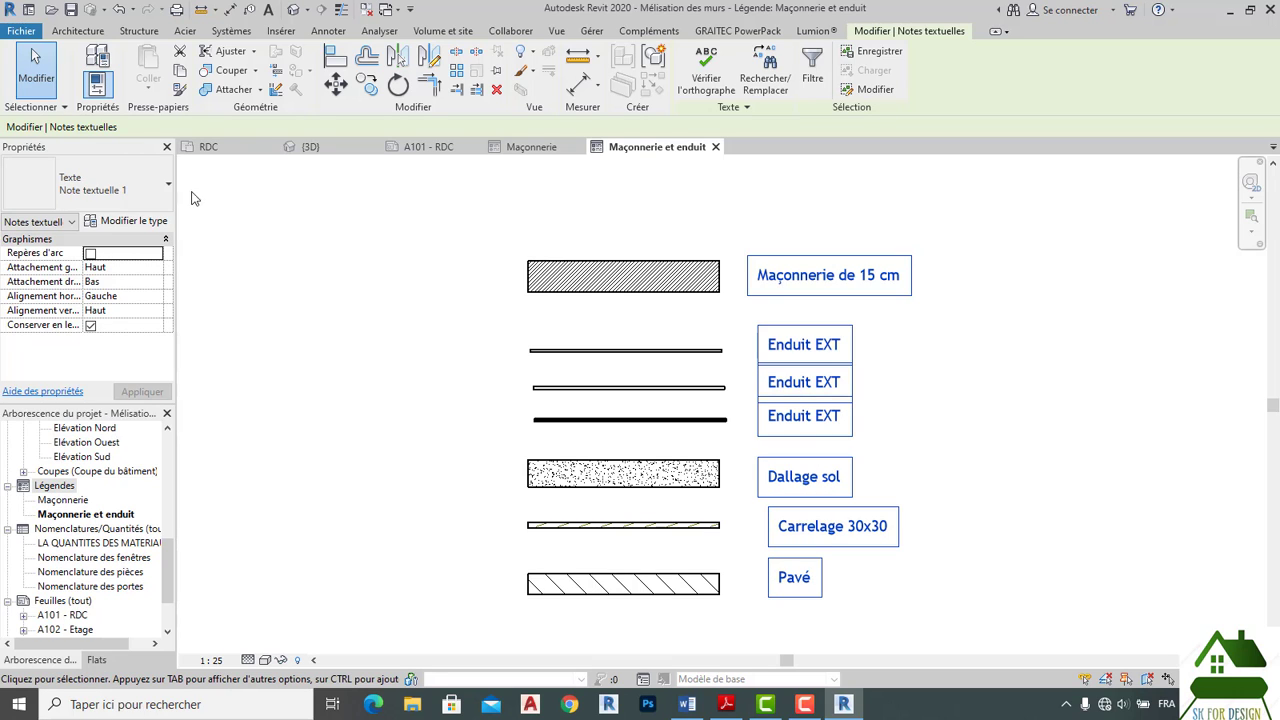
left_click(158, 186)
left_click(107, 261)
left_click(337, 252)
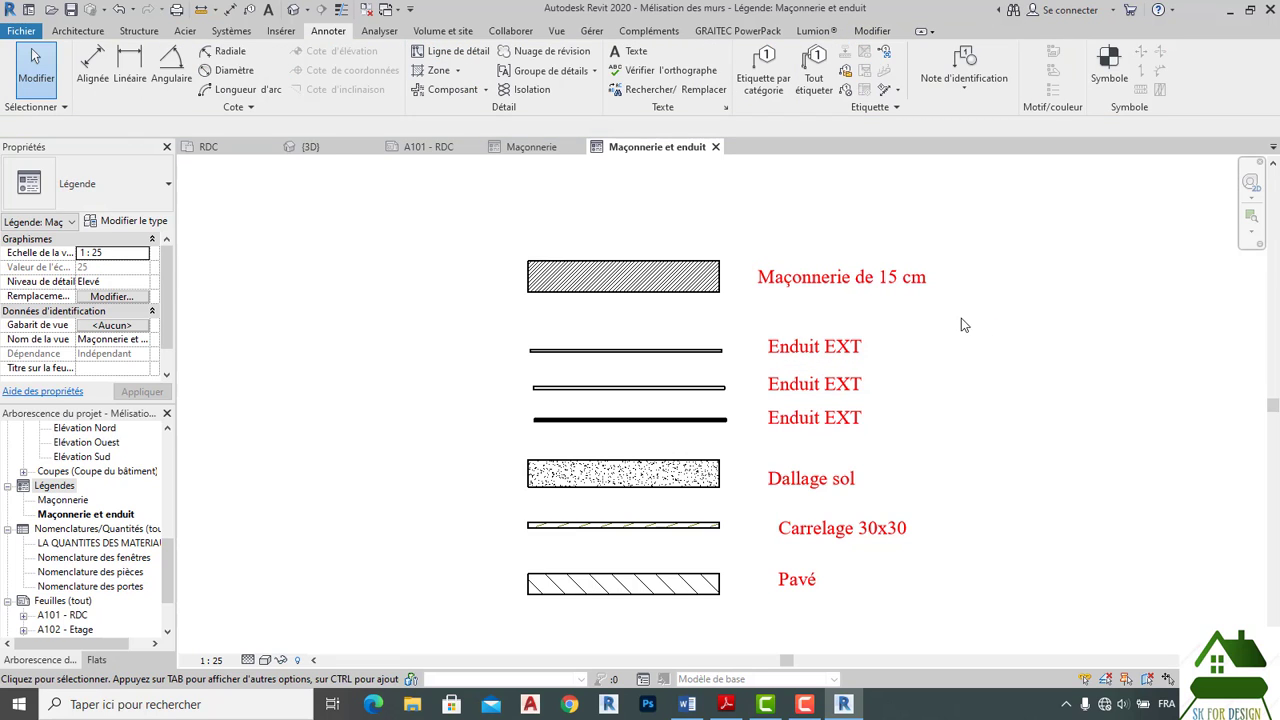
Set the host length of the hatched Maçonnerie de 15 cm wall symbol to 0.4.
left_click(688, 291)
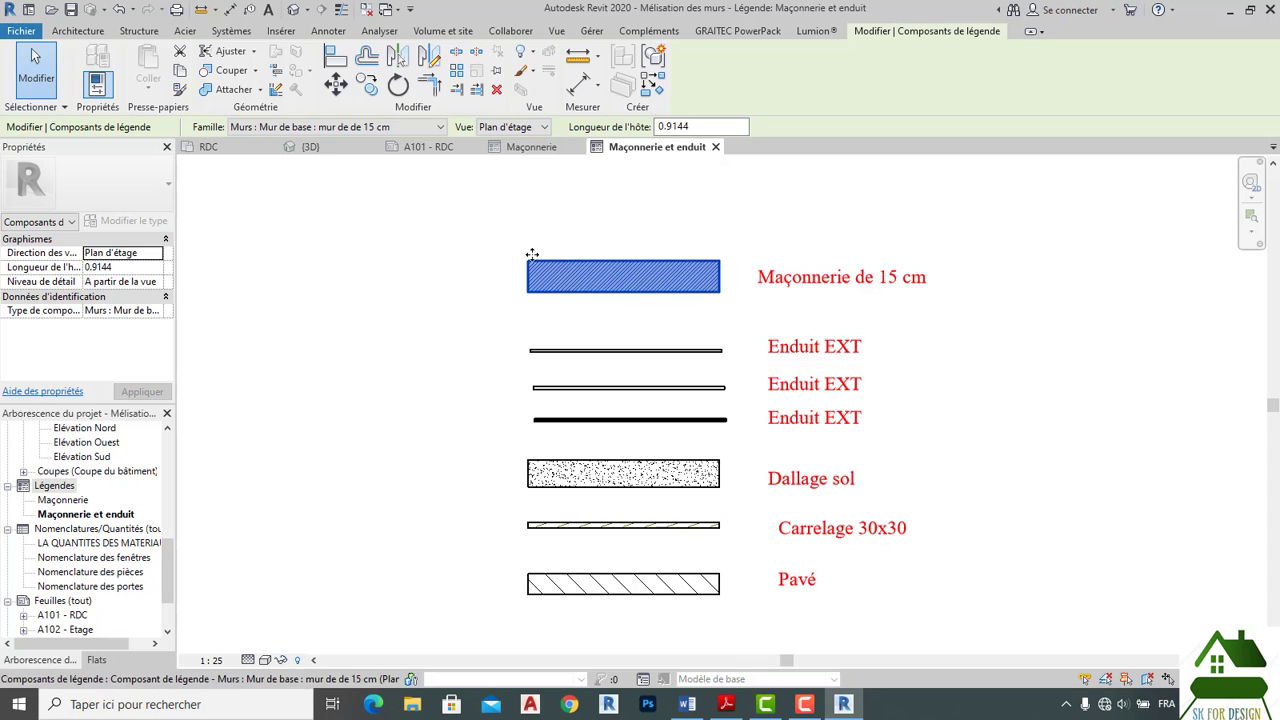
left_click(131, 270)
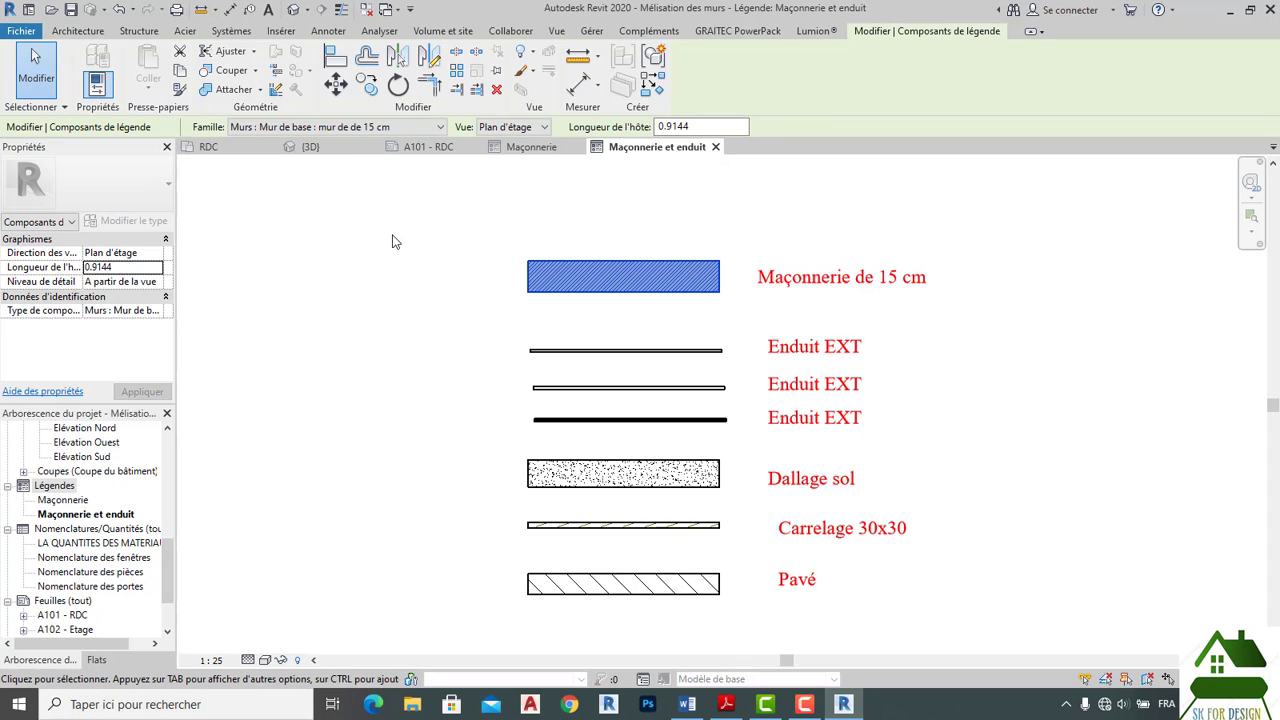
double_click(131, 266)
type("0.")
key("Return")
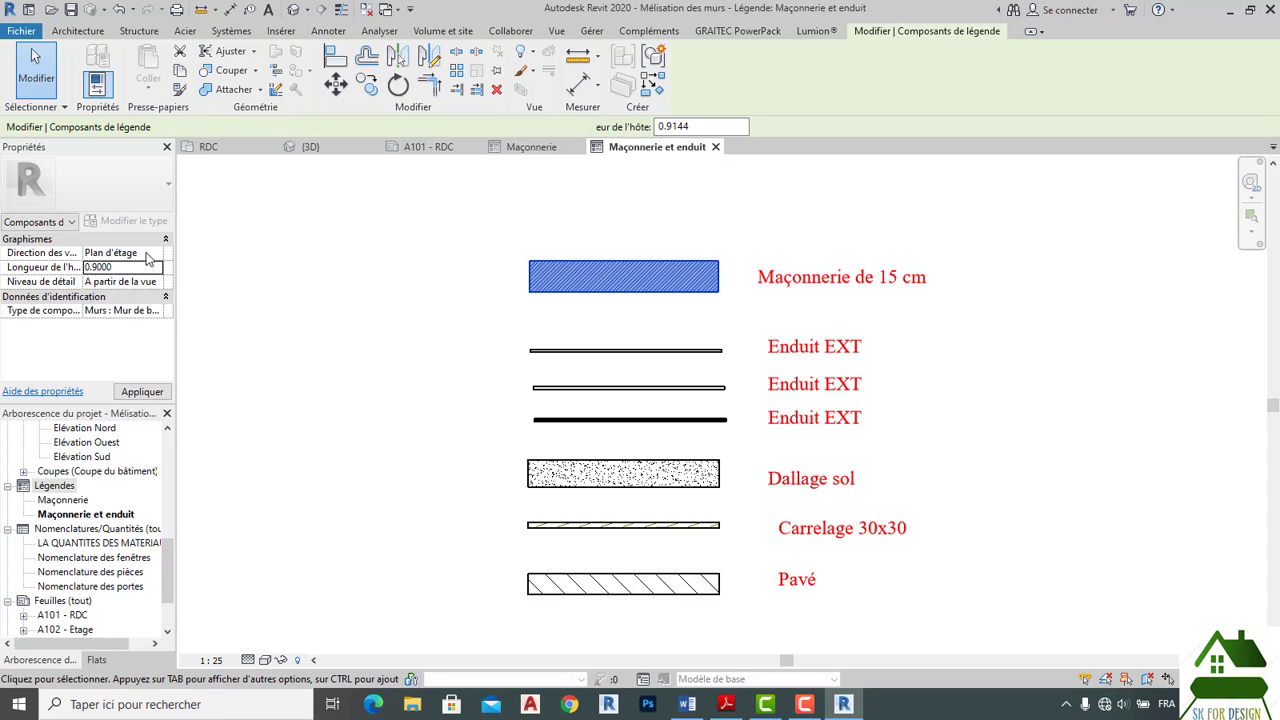
type("0.4")
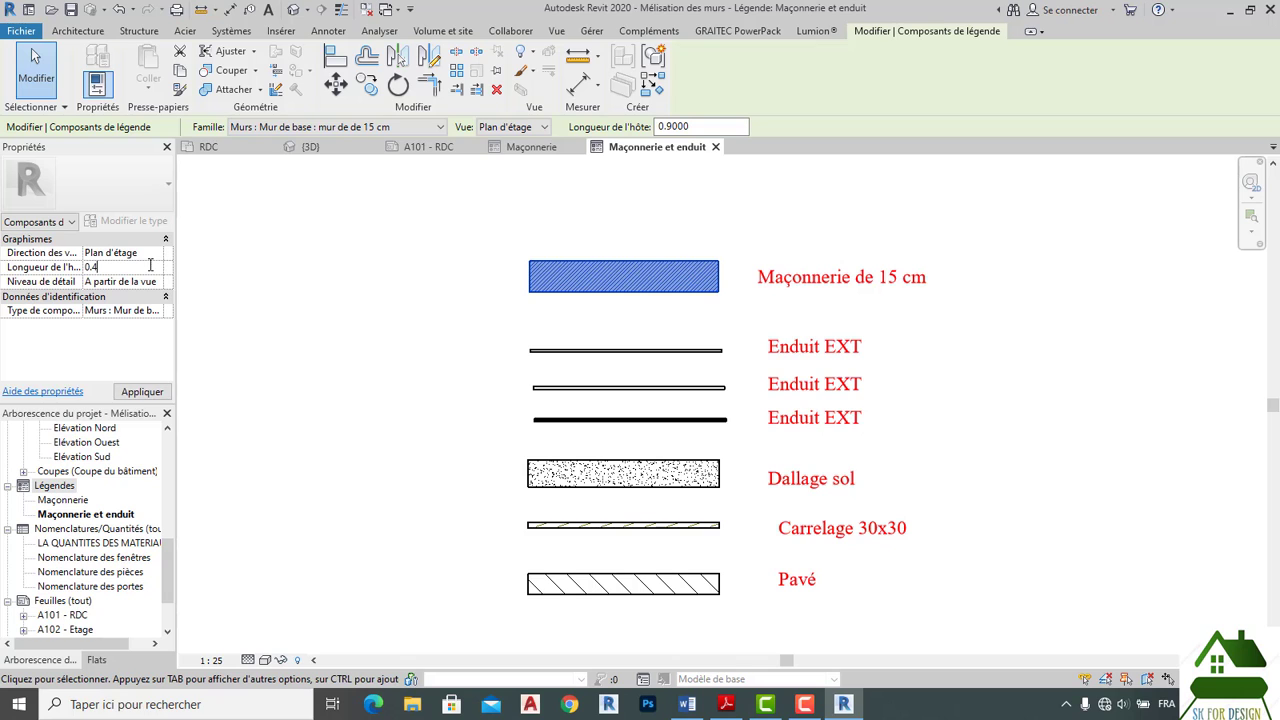
left_click(337, 270)
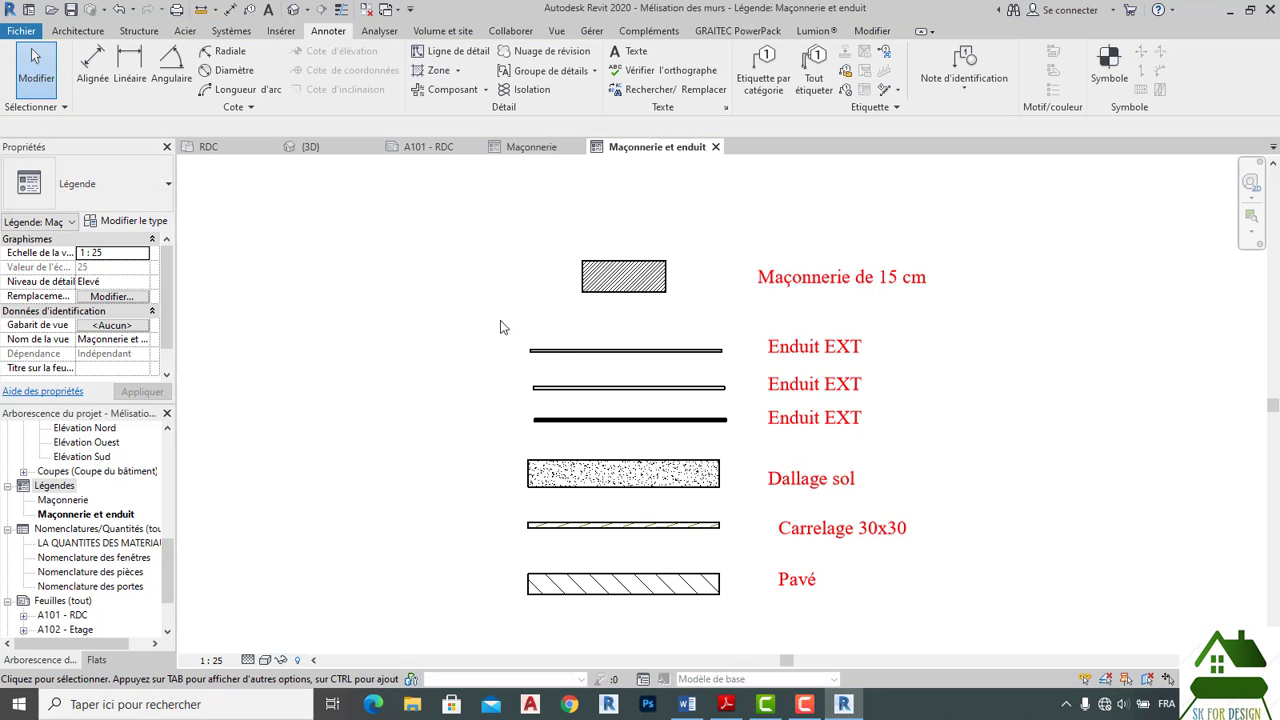
Set the host length of the uppermost thin Enduit symbol to 0.4.
left_click(587, 472)
left_click(599, 388)
left_click(608, 350)
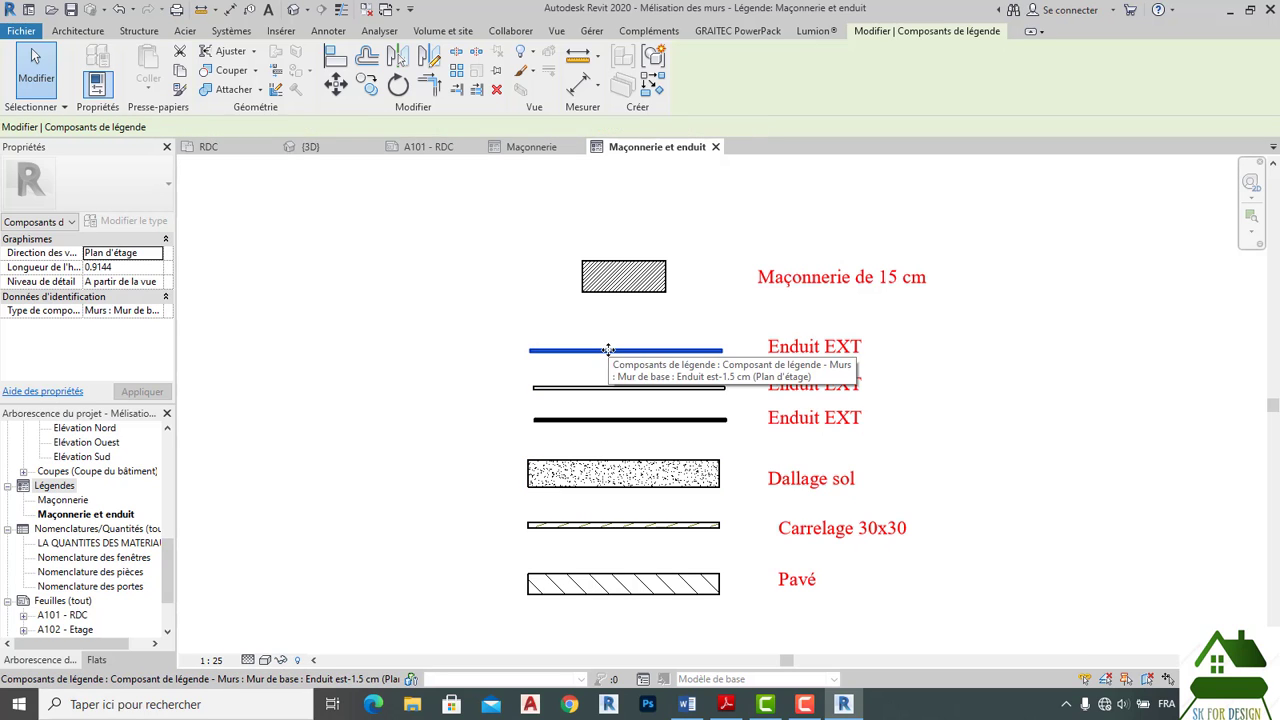
left_click(166, 266)
type("0")
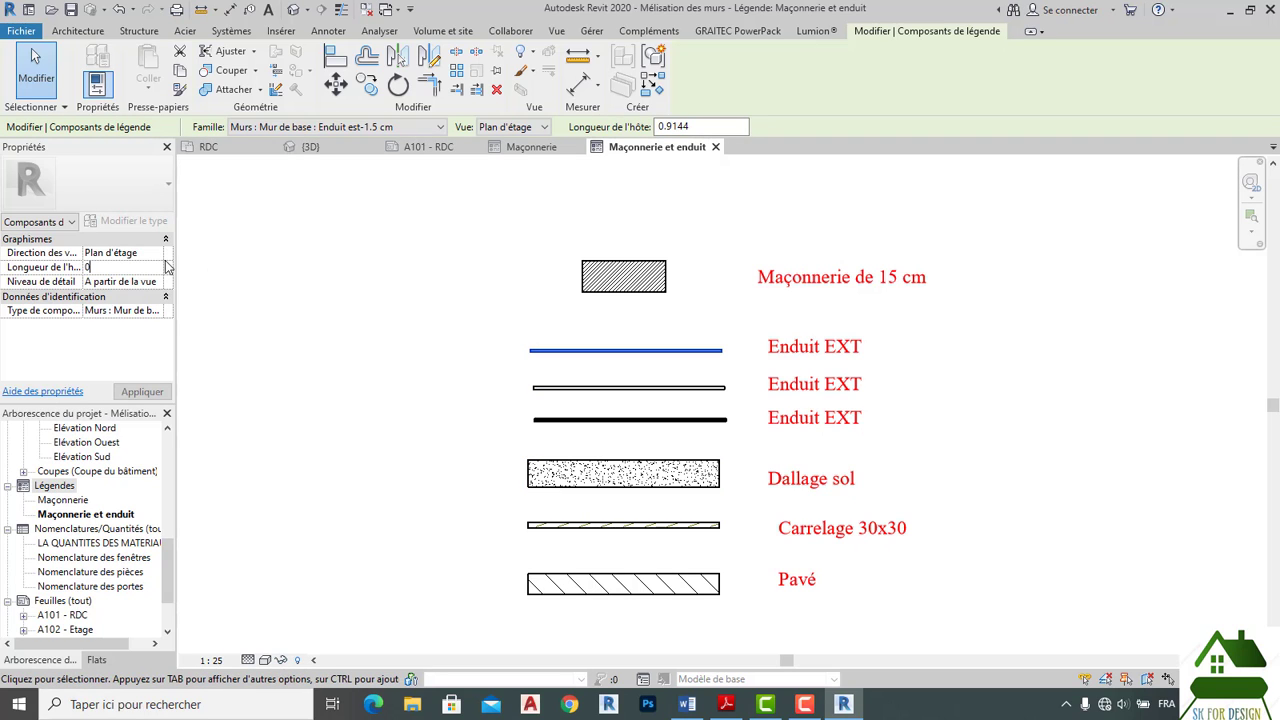
type(".4")
left_click(372, 268)
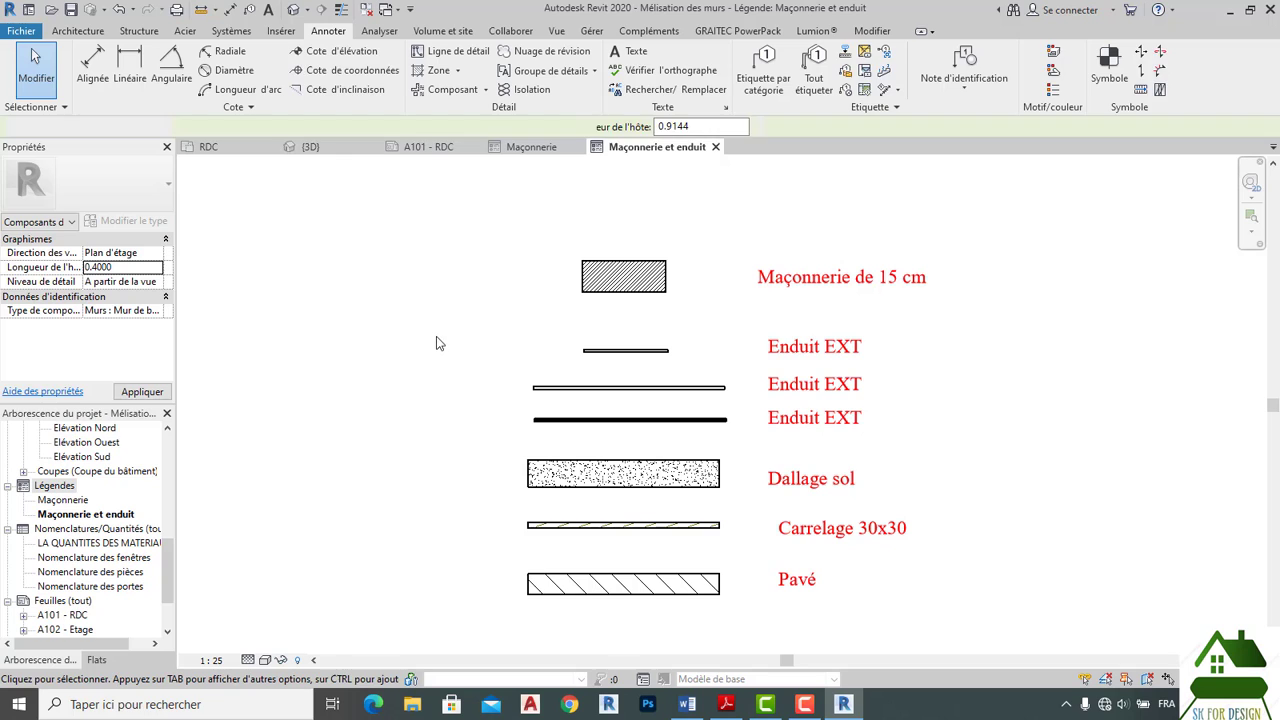
Set the host length of the second thin Enduit symbol and the thick black Enduit façade symbol to 0.4 each.
left_click(593, 388)
left_click(141, 265)
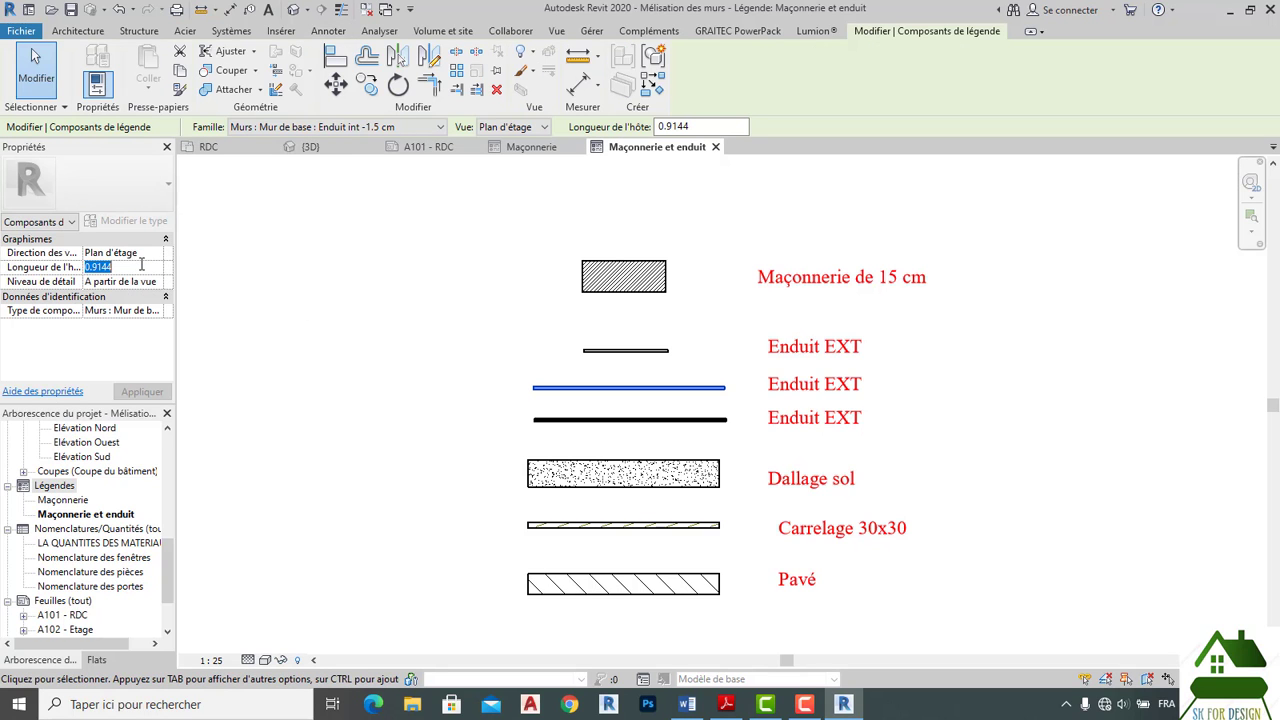
type("0.4")
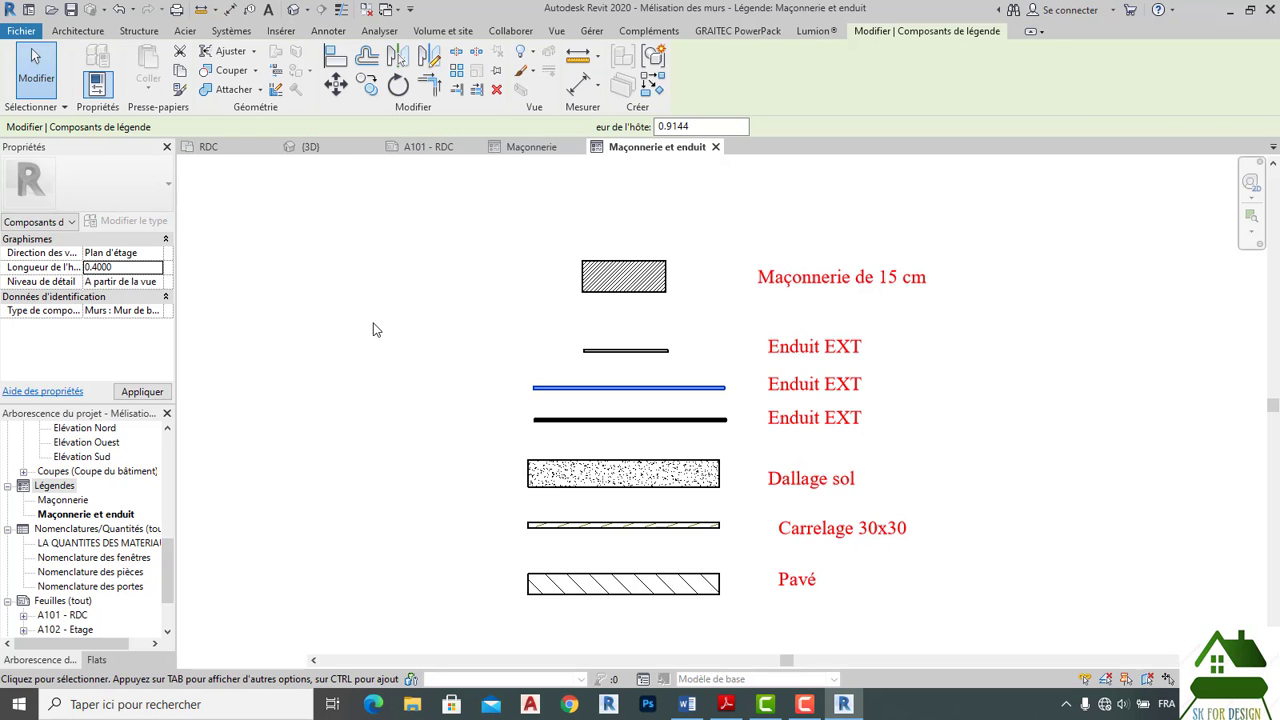
left_click(370, 328)
left_click(587, 421)
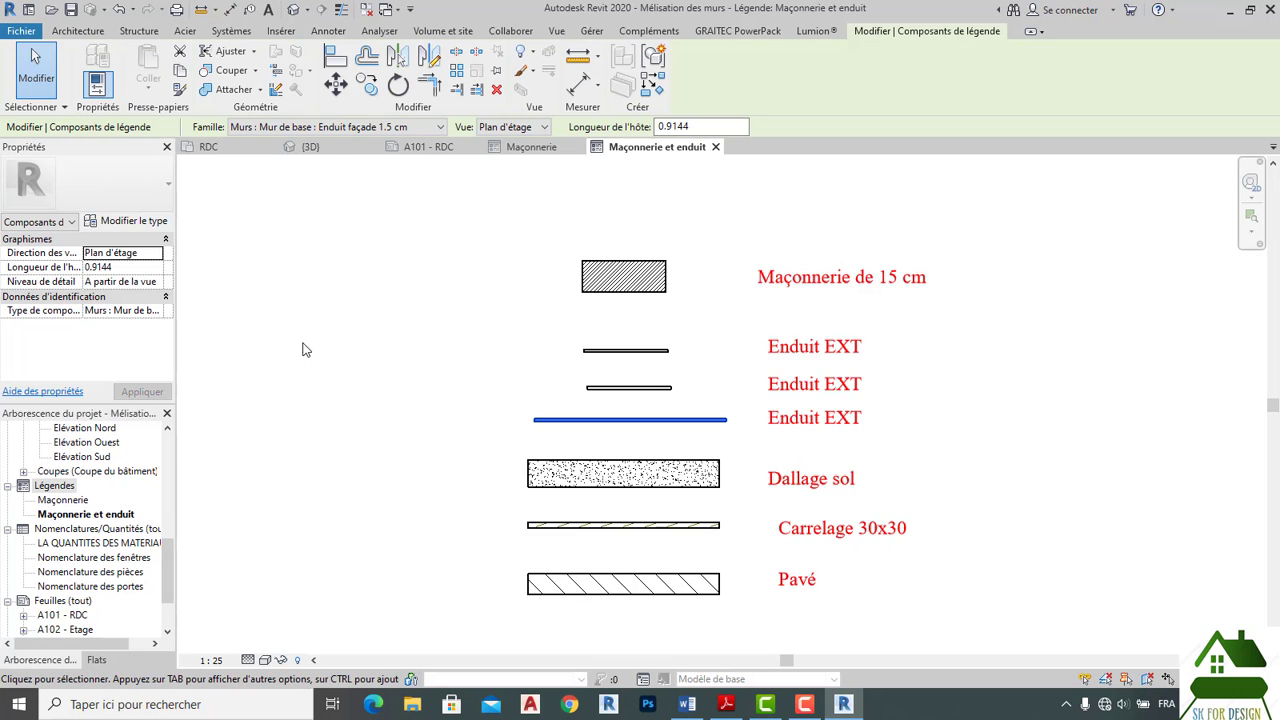
left_click(159, 266)
type("0.4")
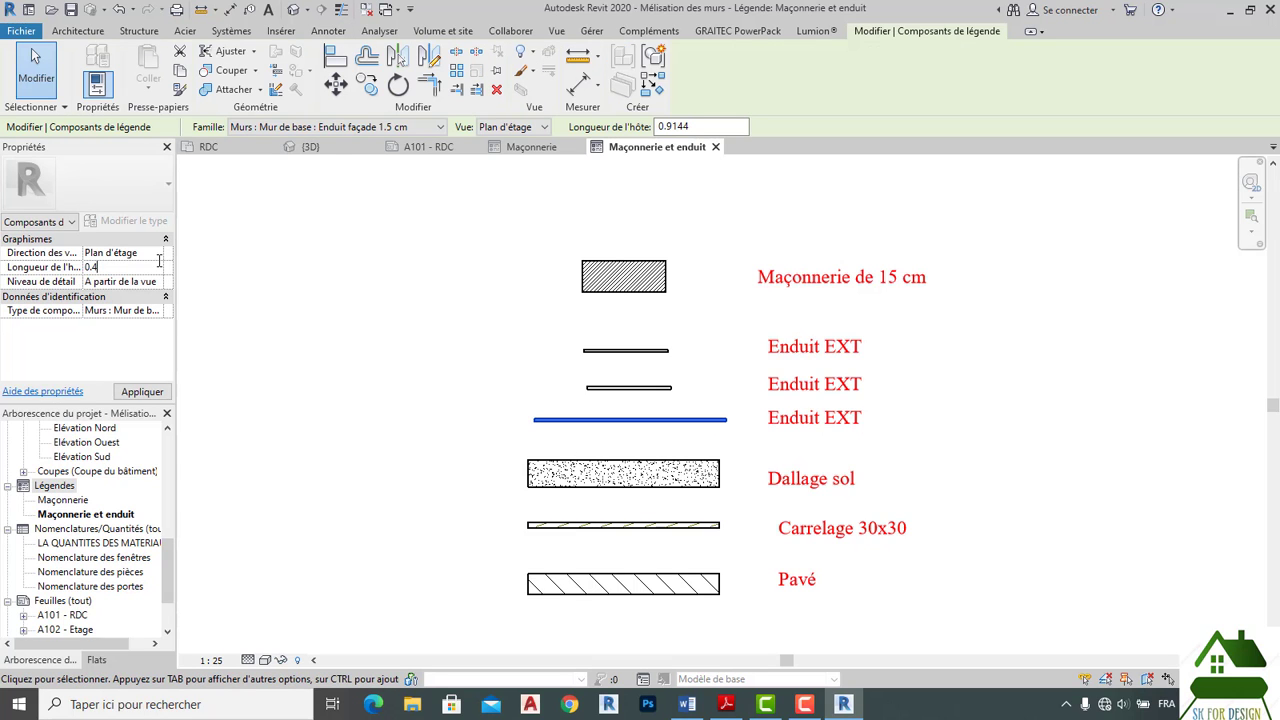
left_click(262, 292)
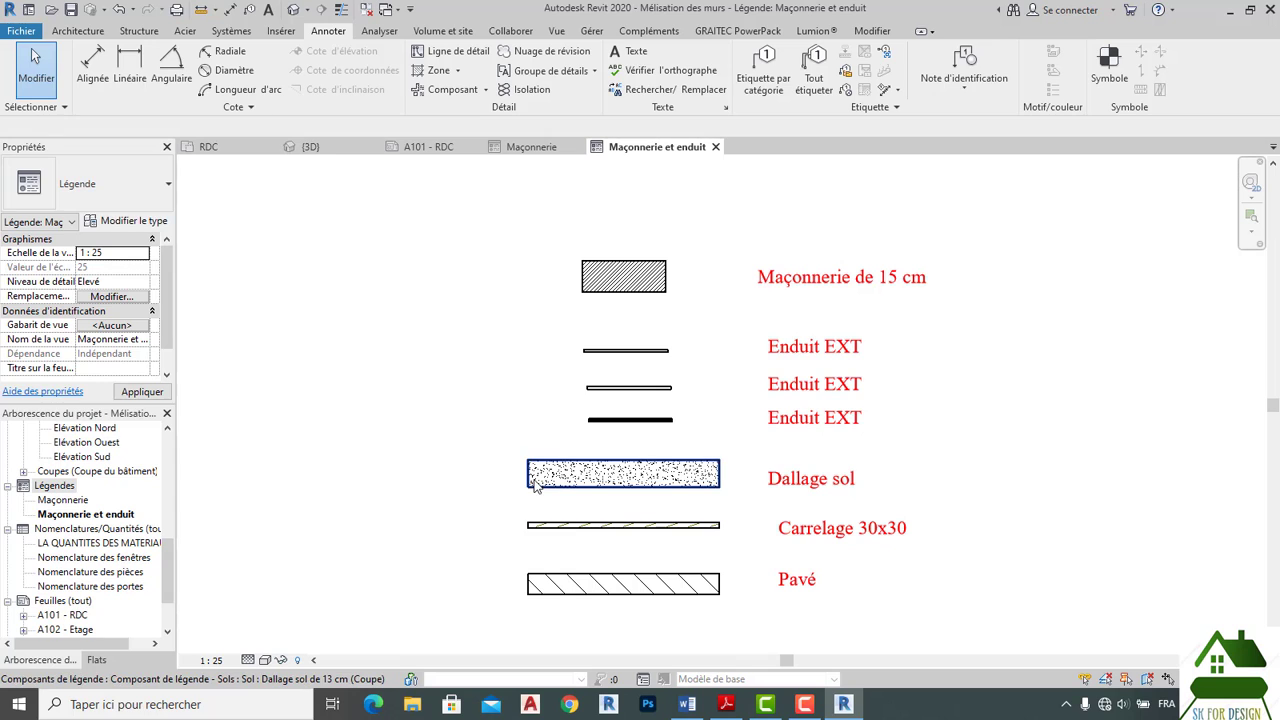
Set the host length of the dotted Dallage sol symbol and the Carrelage 30x30 symbol to 0.4 each.
left_click(600, 473)
left_click(131, 266)
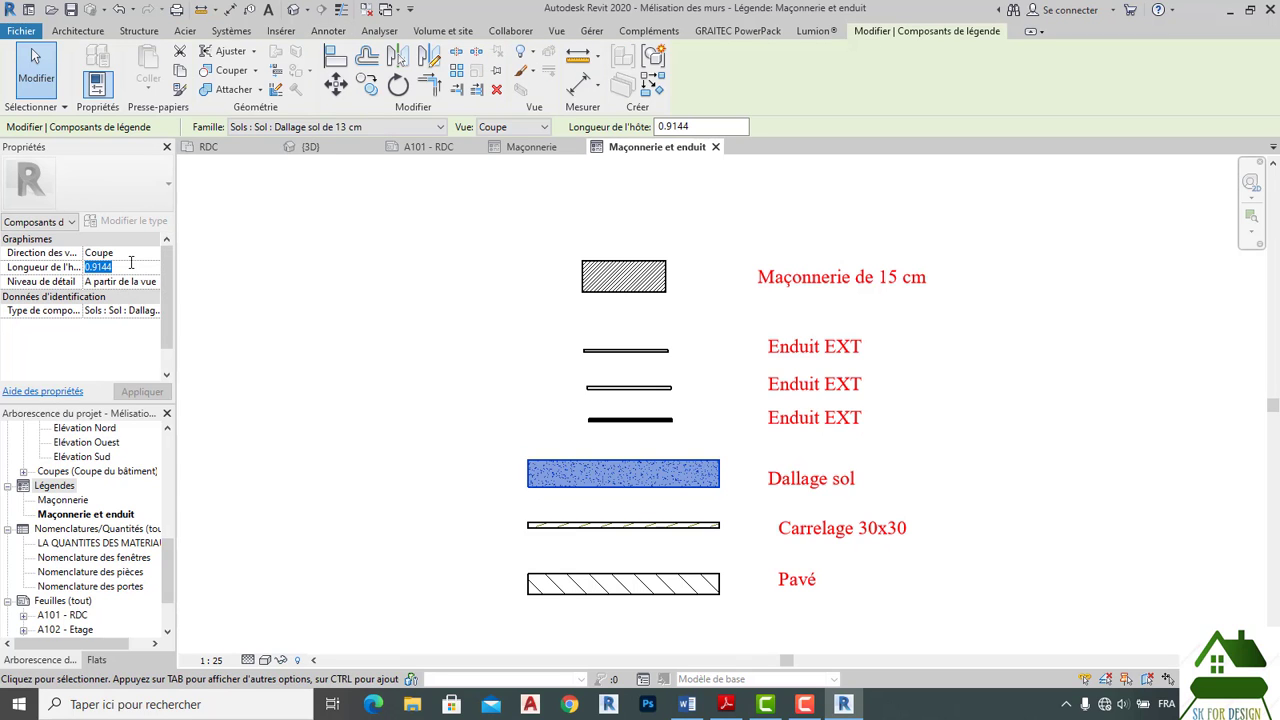
type("0.4")
left_click(269, 289)
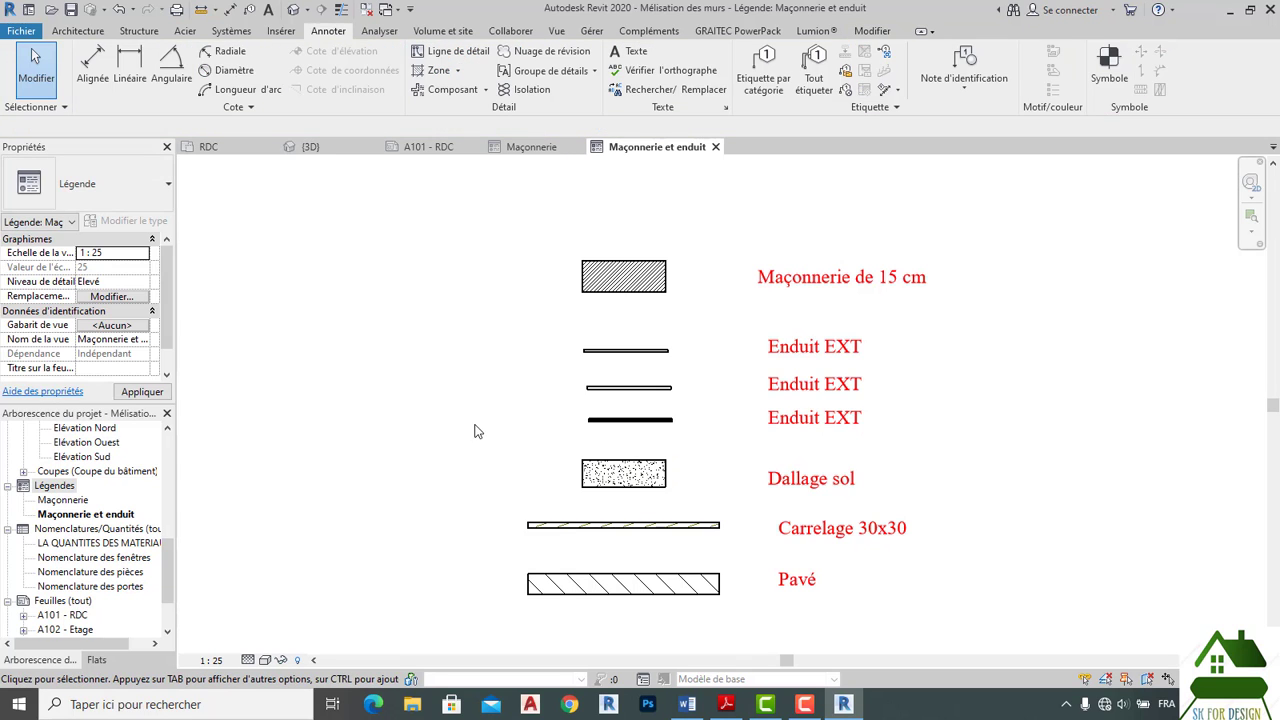
left_click(557, 526)
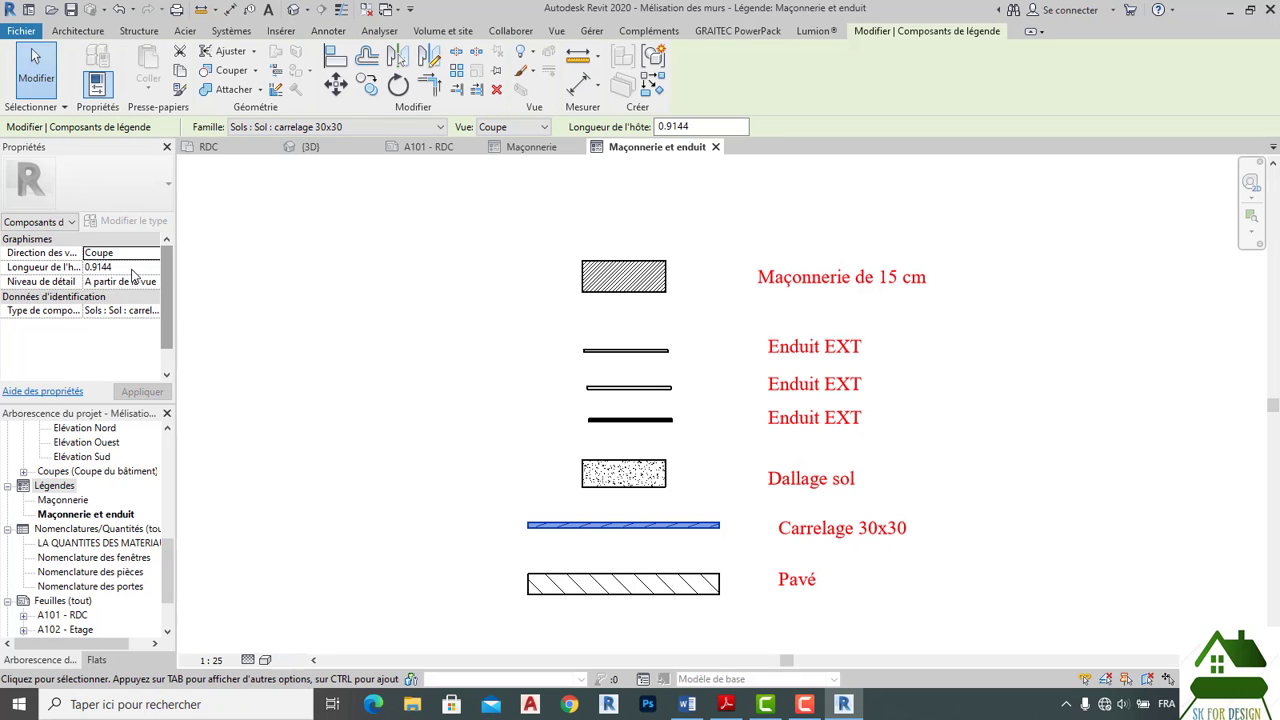
left_click(140, 266)
type("0.4")
left_click(208, 277)
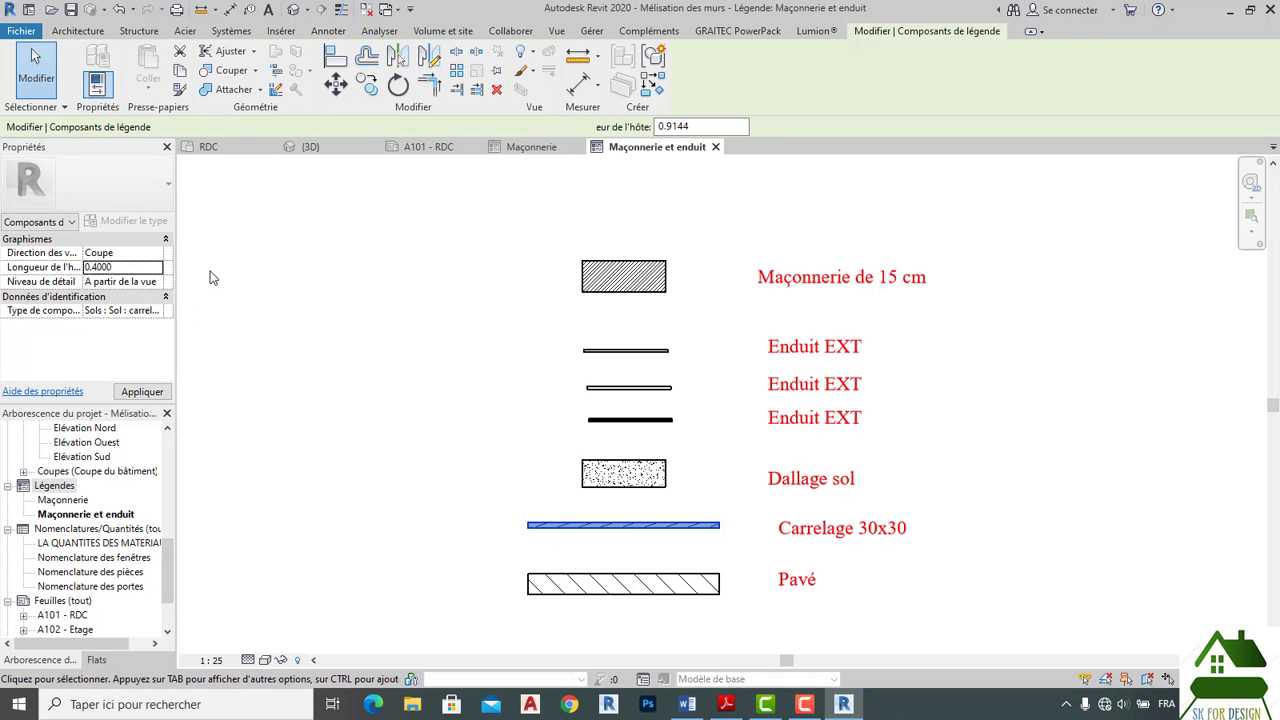
Set the host length of the hatched Pavé floor symbol to 0.4.
left_click(532, 568)
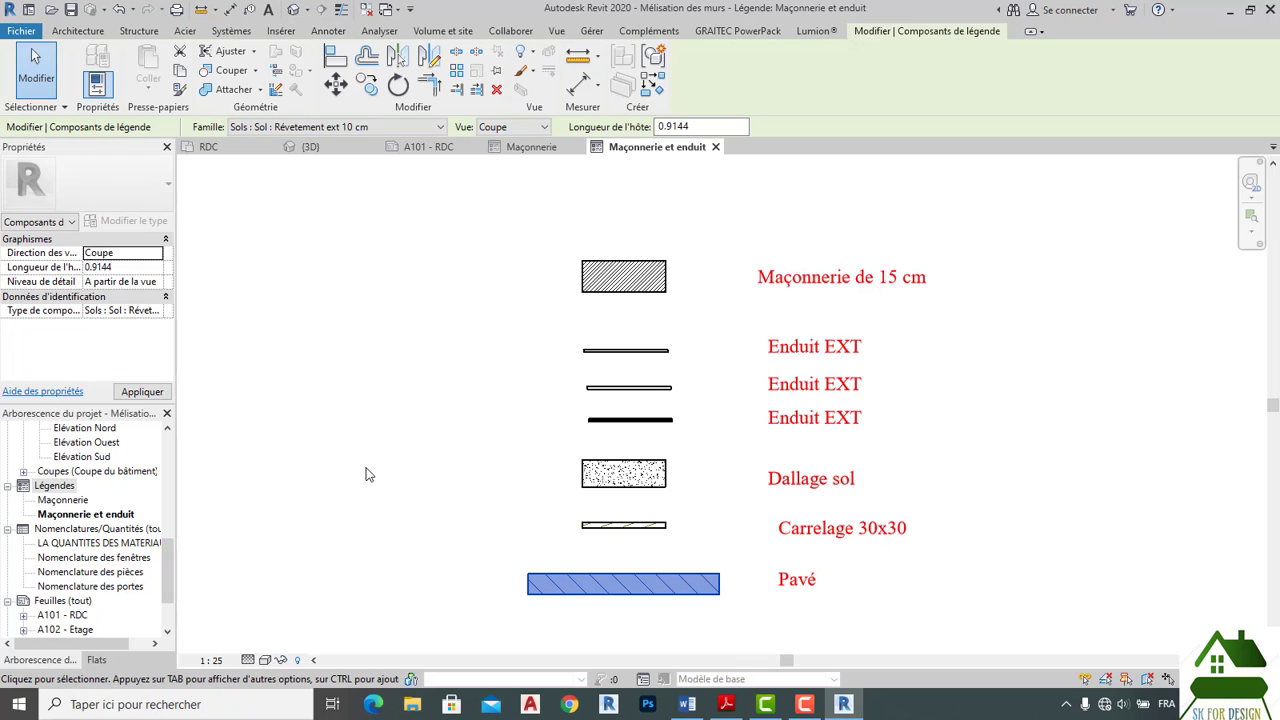
left_click(148, 266)
type("0.")
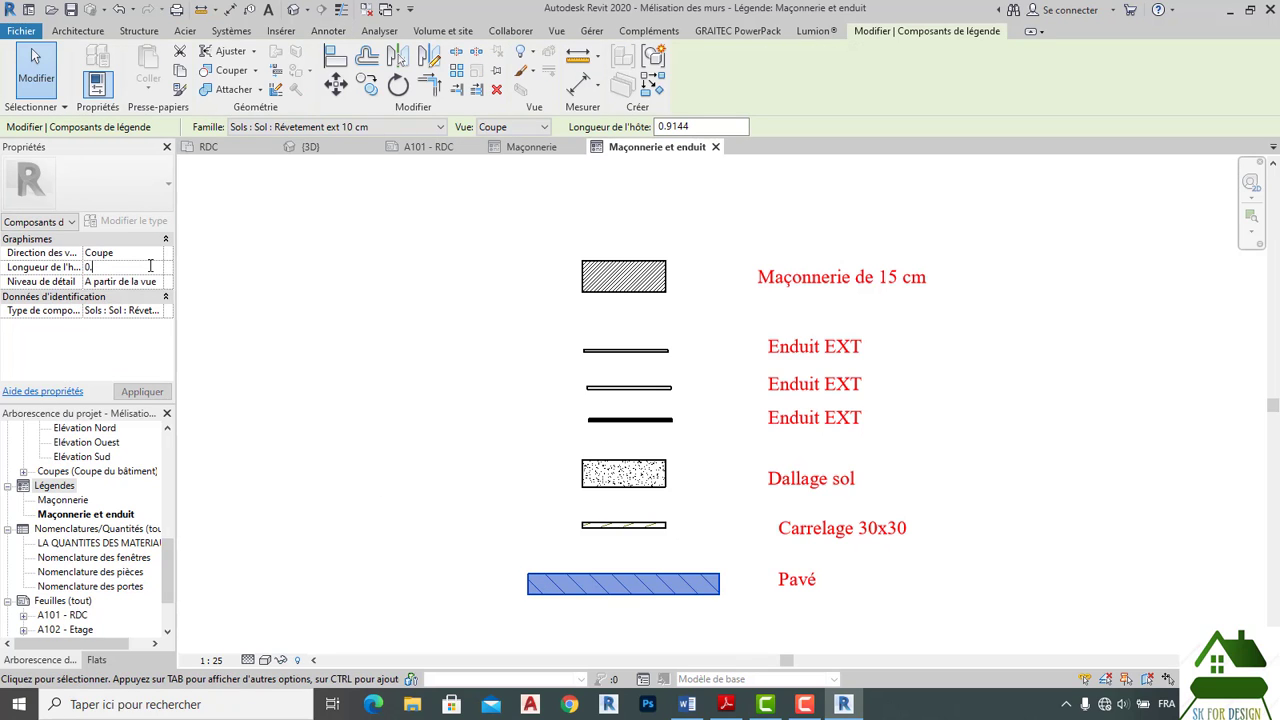
type("4000")
left_click(350, 260)
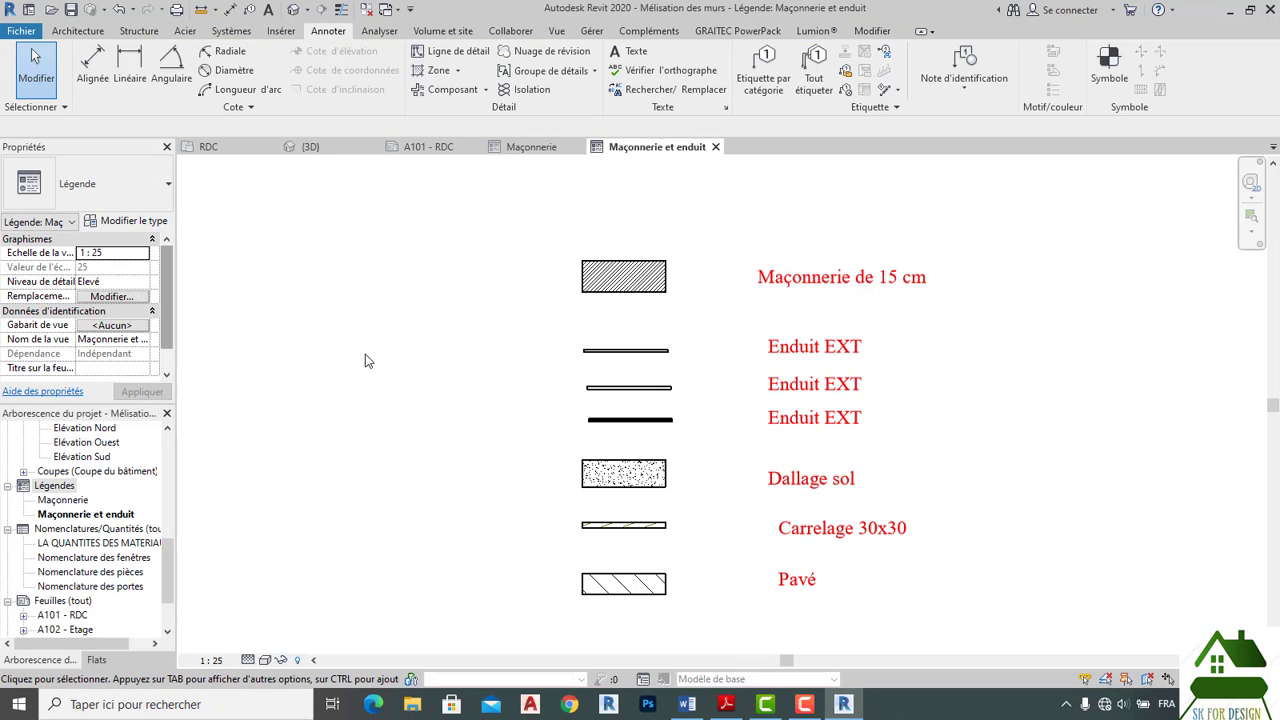
Shift the Pavé text note slightly to the right, away from its floor symbol.
left_click(622, 597)
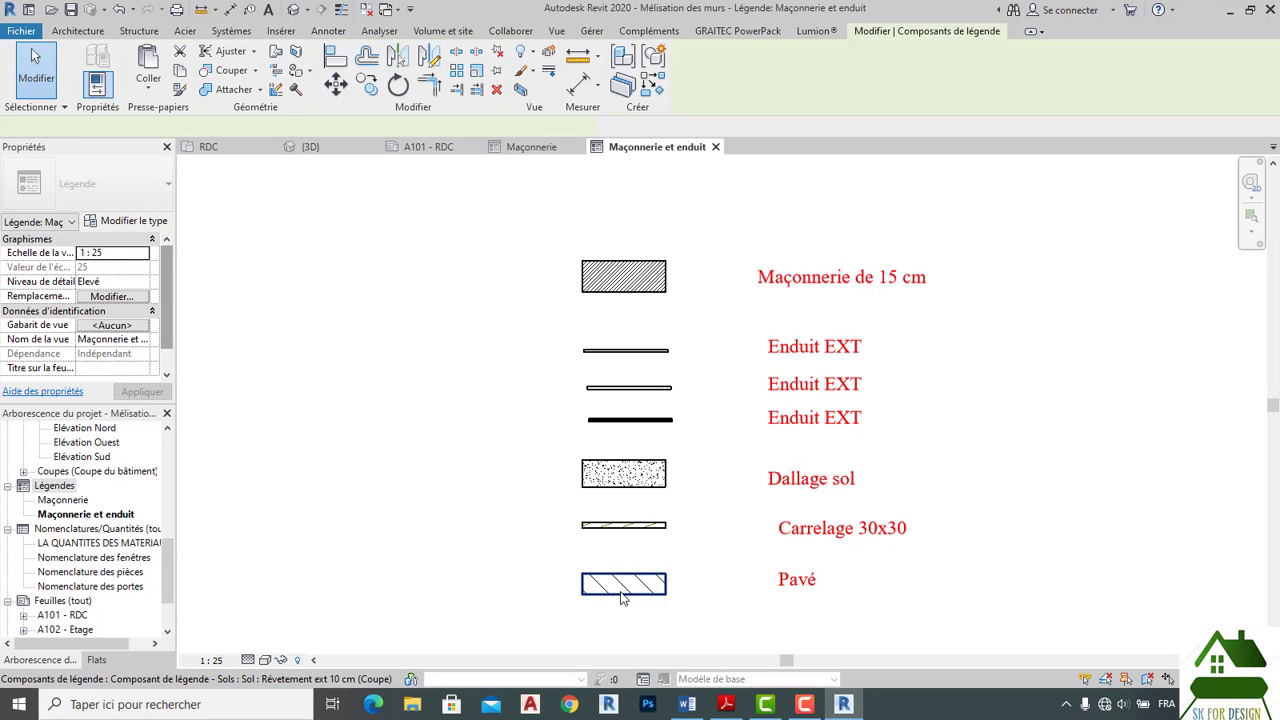
left_click(792, 588)
left_click_drag(790, 586, 781, 556)
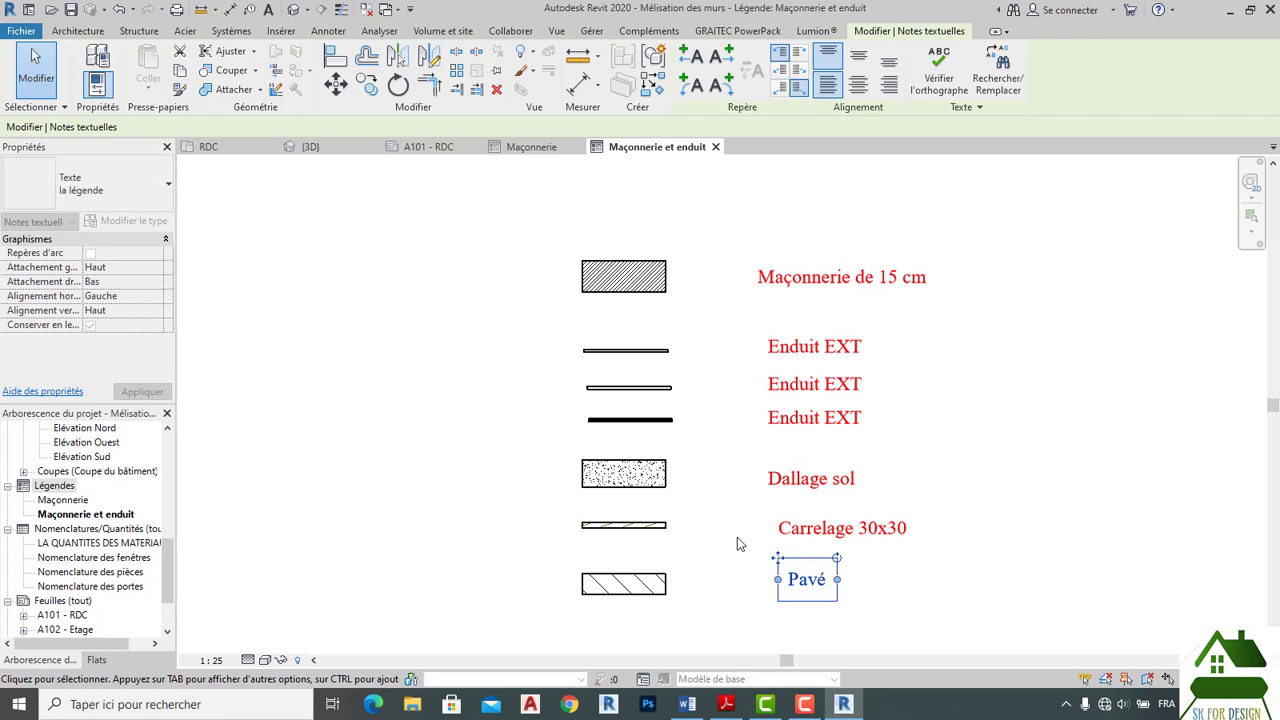
left_click(737, 541)
Move all seven material symbols together horizontally to the right, closer to their red text notes.
left_click_drag(485, 209, 705, 640)
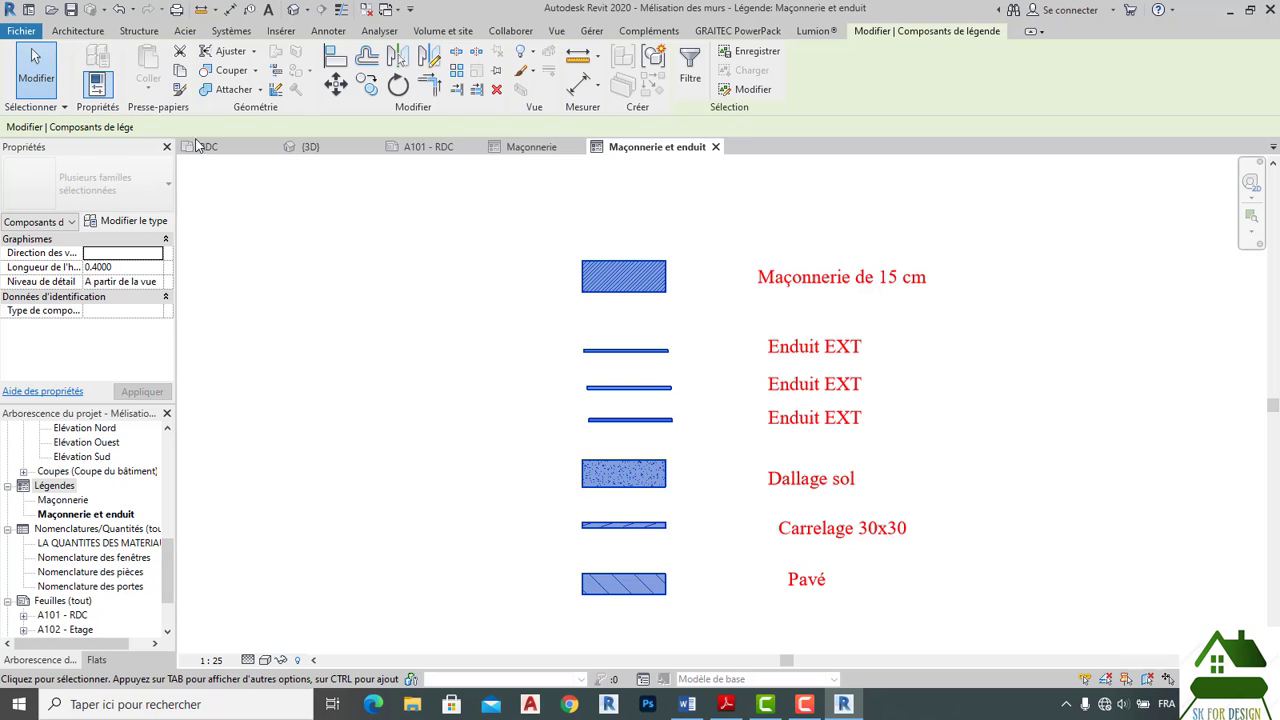
key("m")
key("v")
left_click(686, 410)
left_click(750, 413)
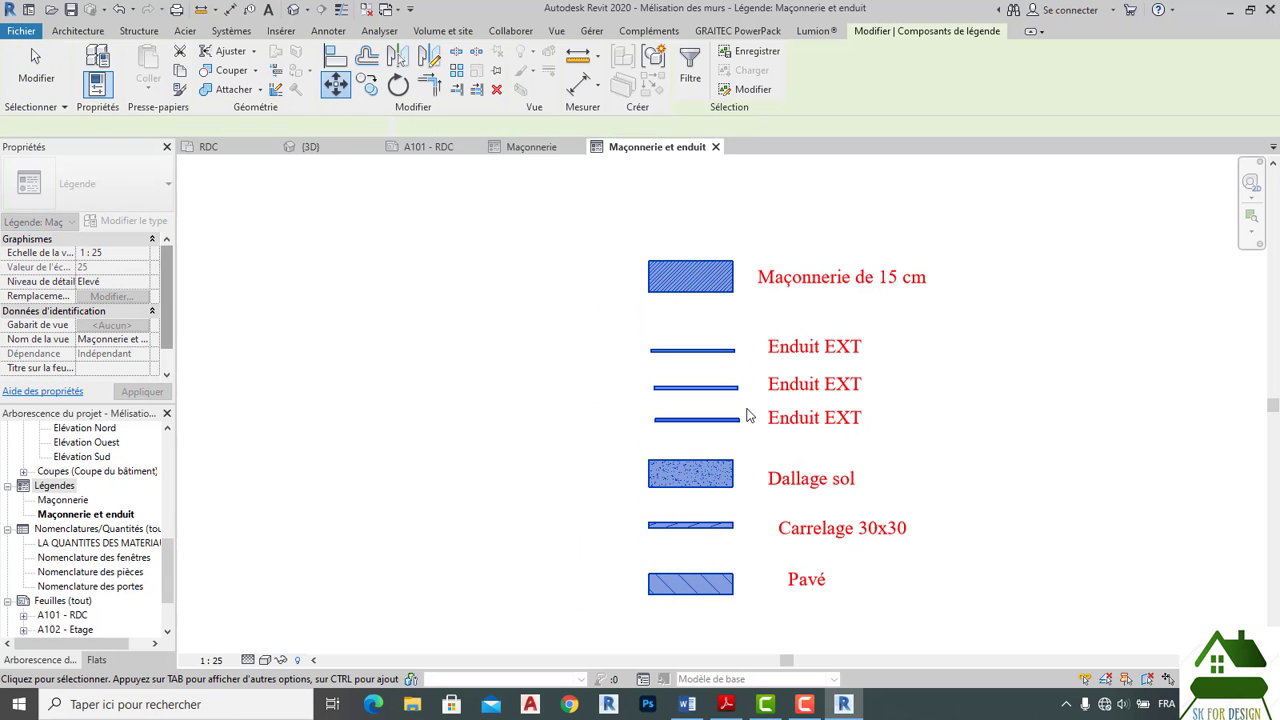
key("Escape")
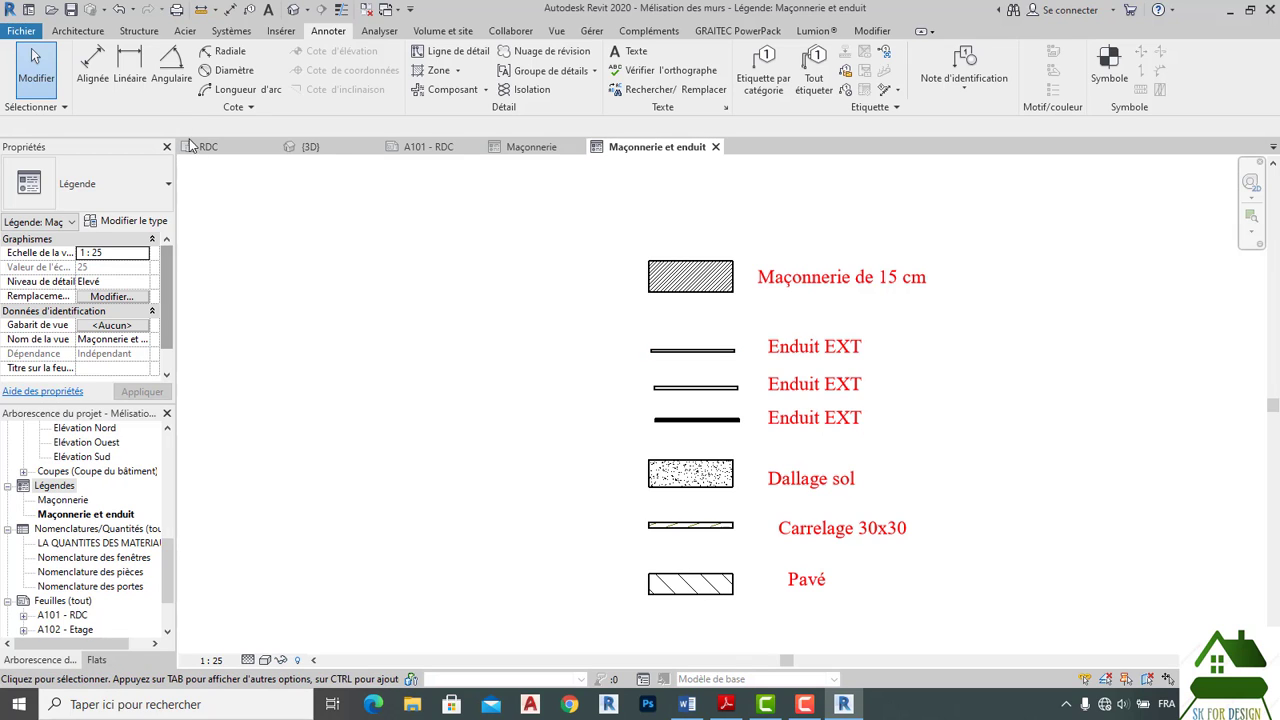
left_click(667, 352)
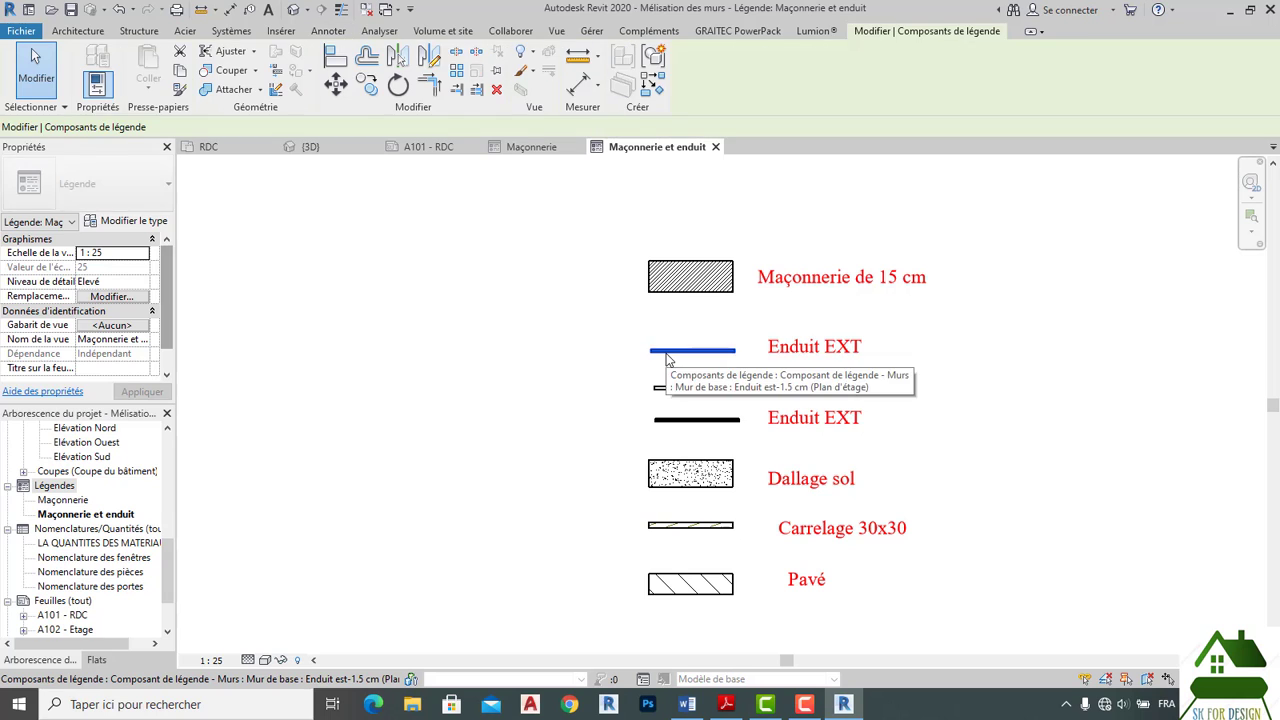
left_click(448, 340)
left_click(662, 277)
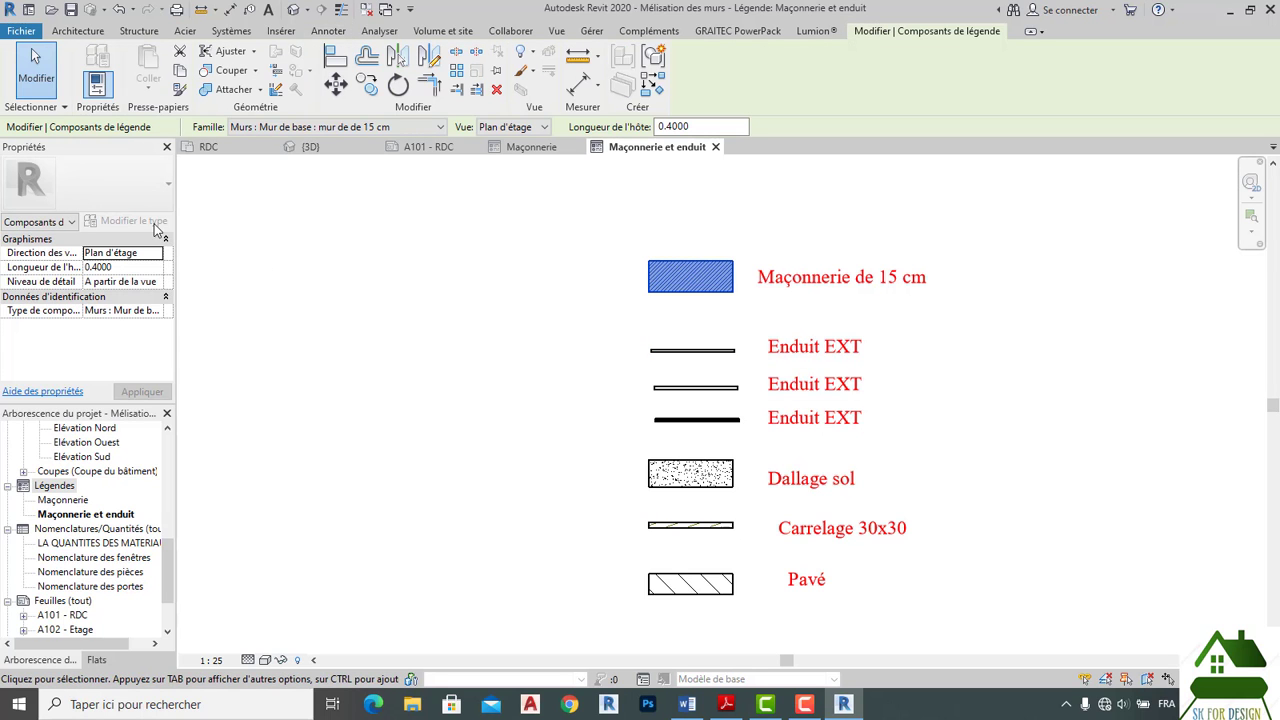
left_click(671, 350)
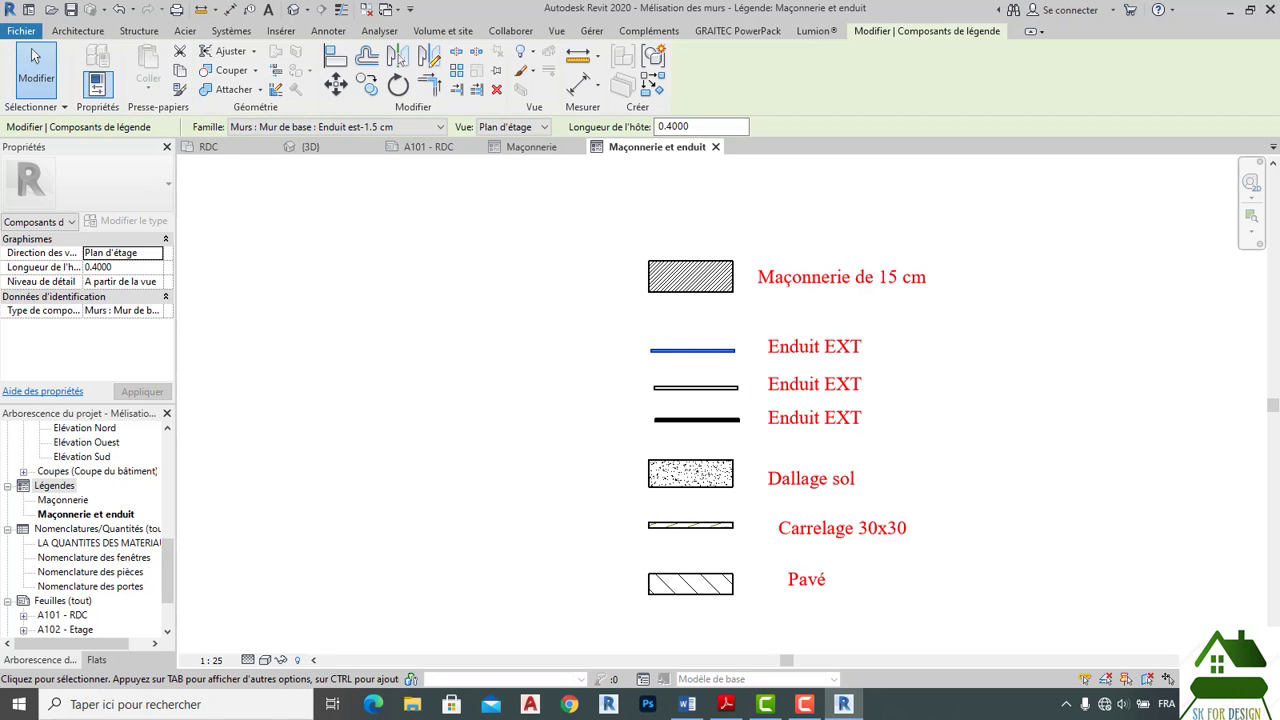
In the RDC floor plan, duplicate the basic wall type Enduit est-1.5 cm as a new type named Enduit ext.
left_click(250, 145)
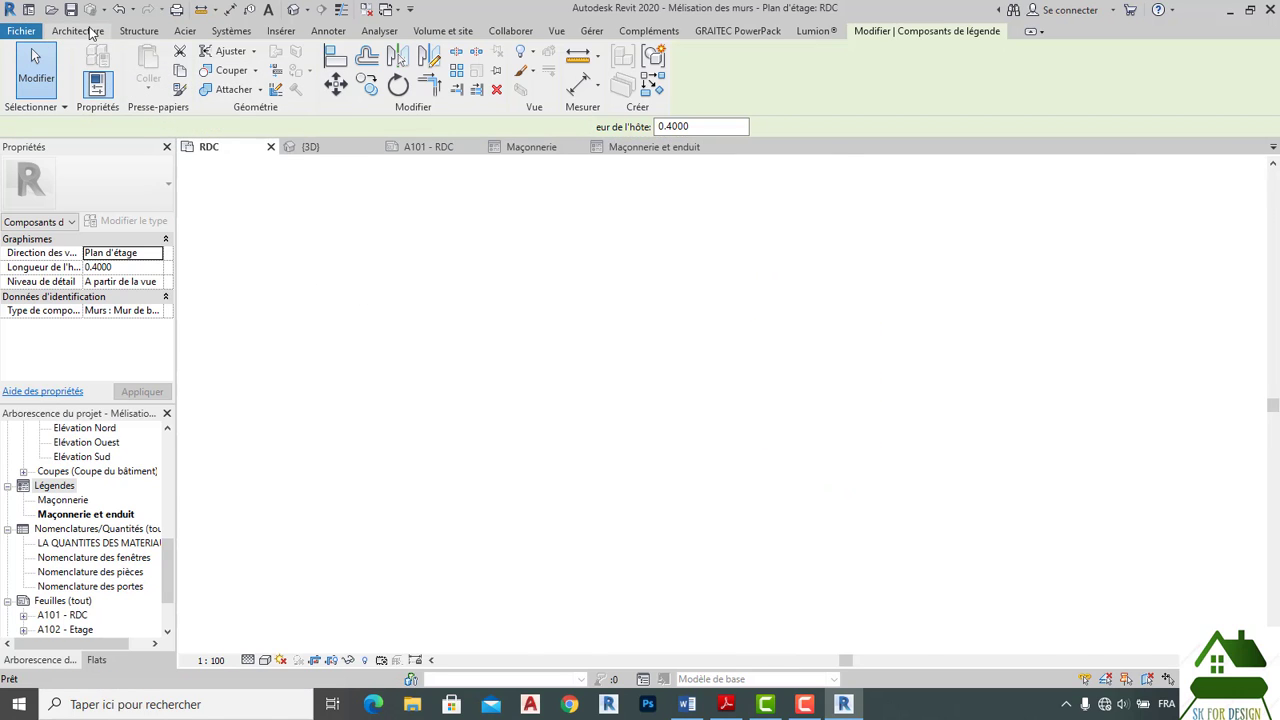
left_click(90, 32)
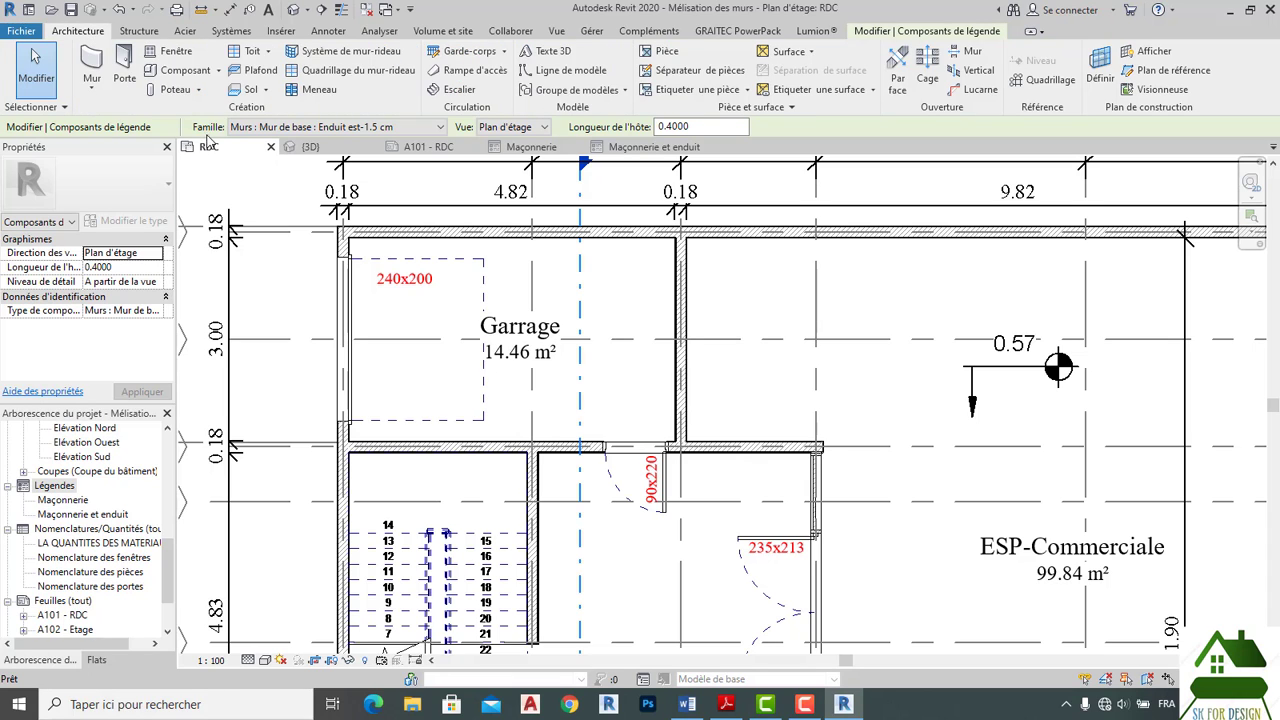
left_click(91, 62)
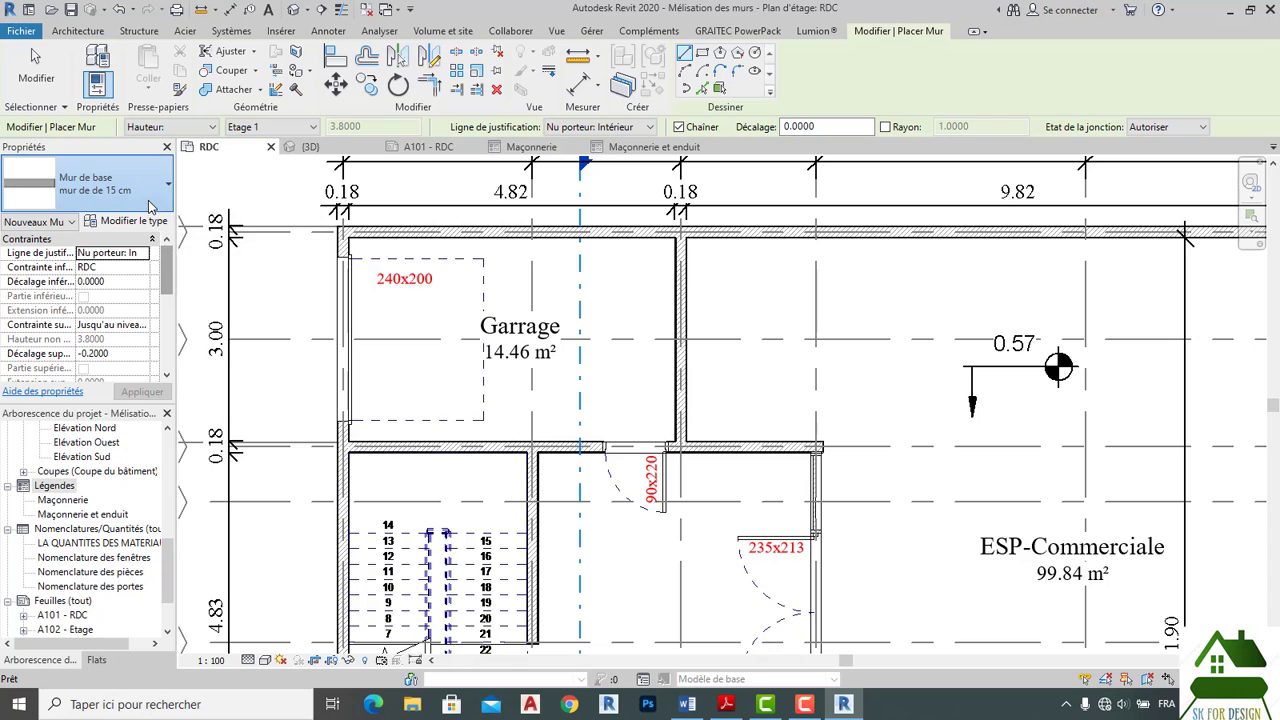
left_click(151, 205)
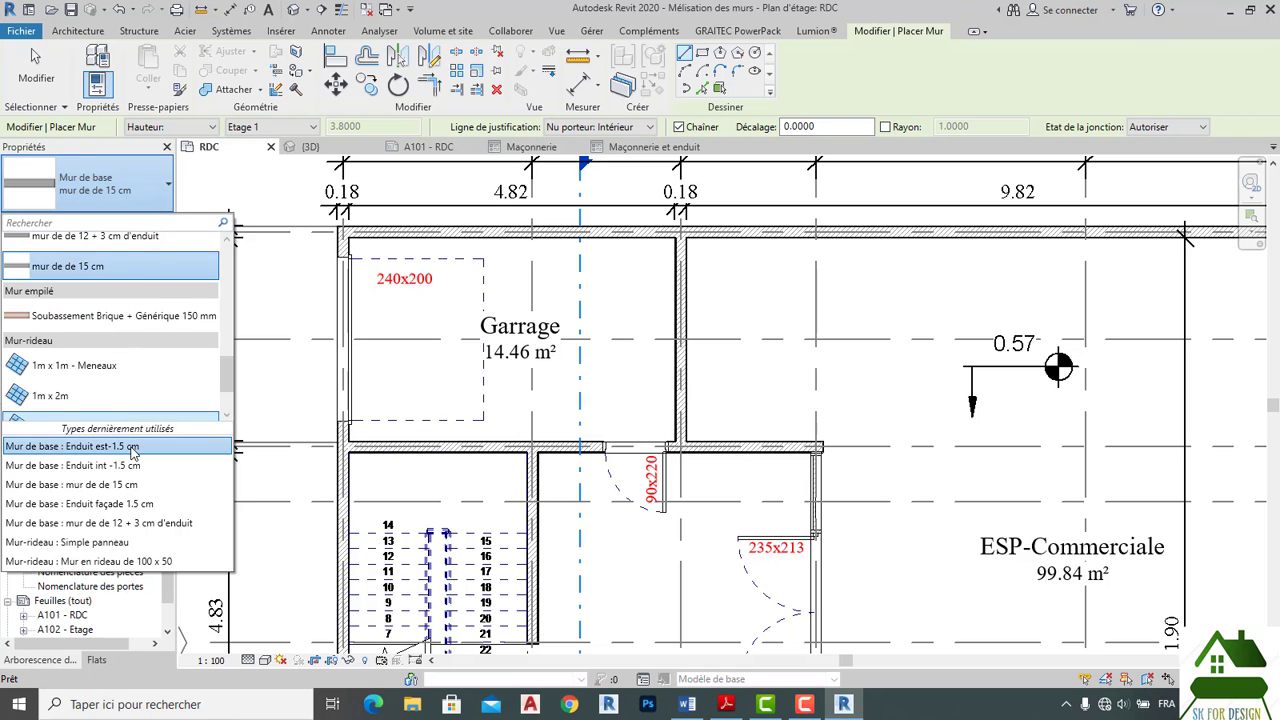
left_click(60, 446)
left_click(97, 58)
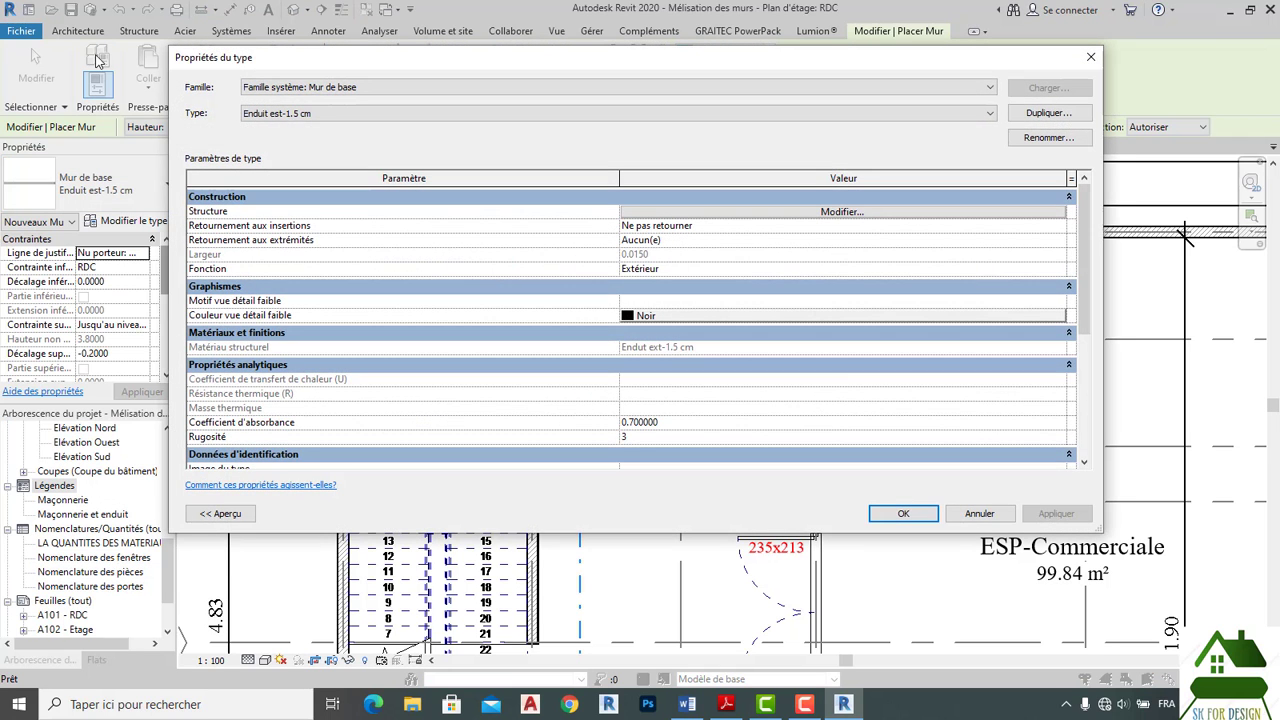
left_click(1062, 114)
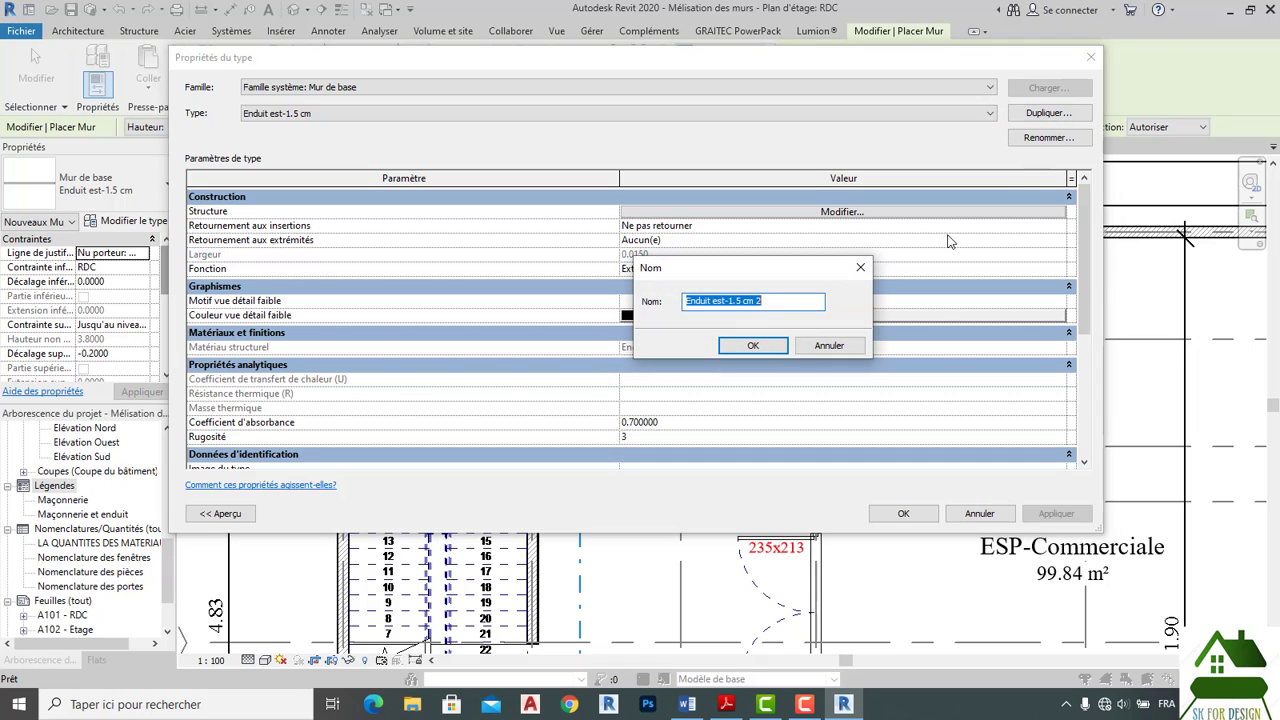
left_click(793, 302)
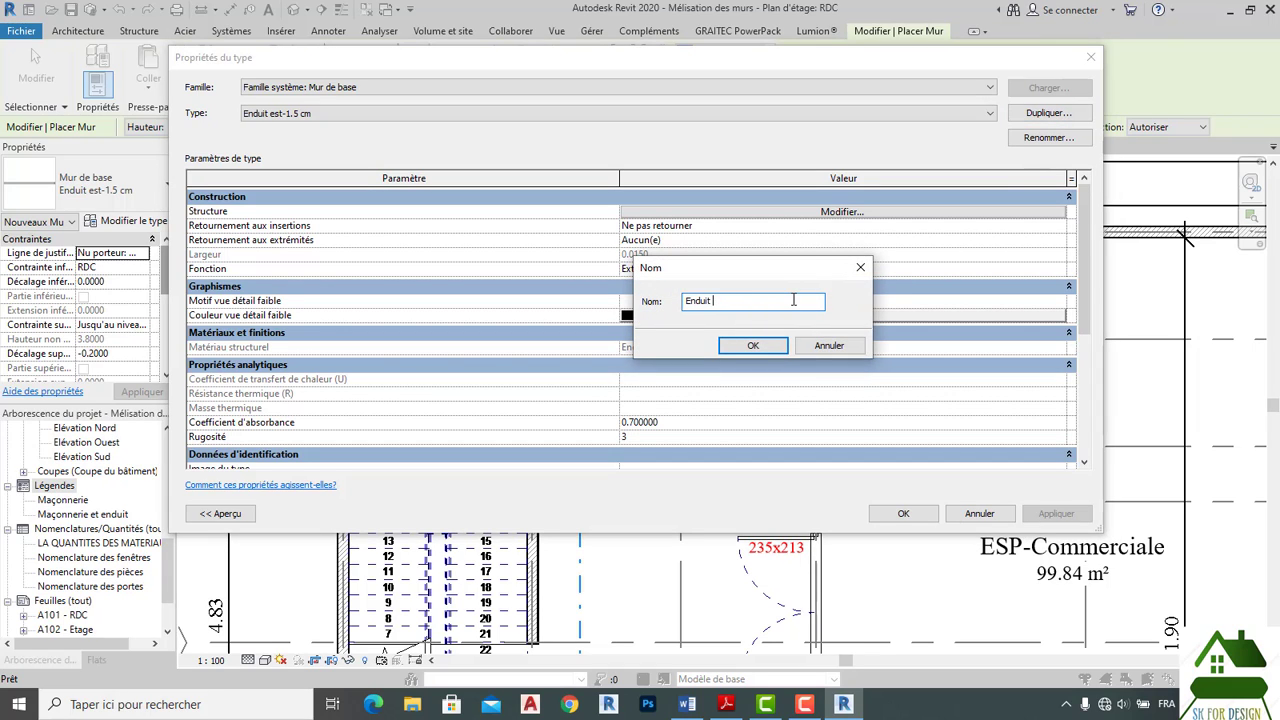
left_click(753, 344)
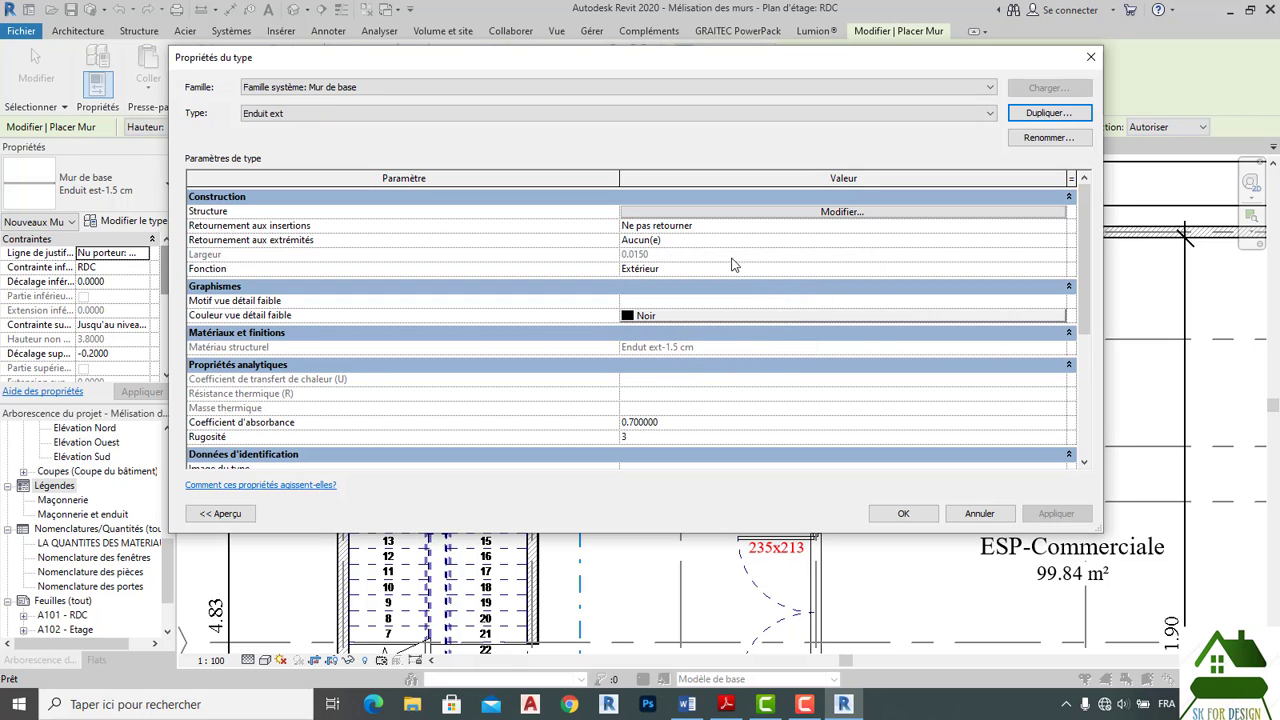
Set the Finition 1 layer thickness of the Enduit ext wall type to 0.4 and accept the type properties.
left_click(814, 214)
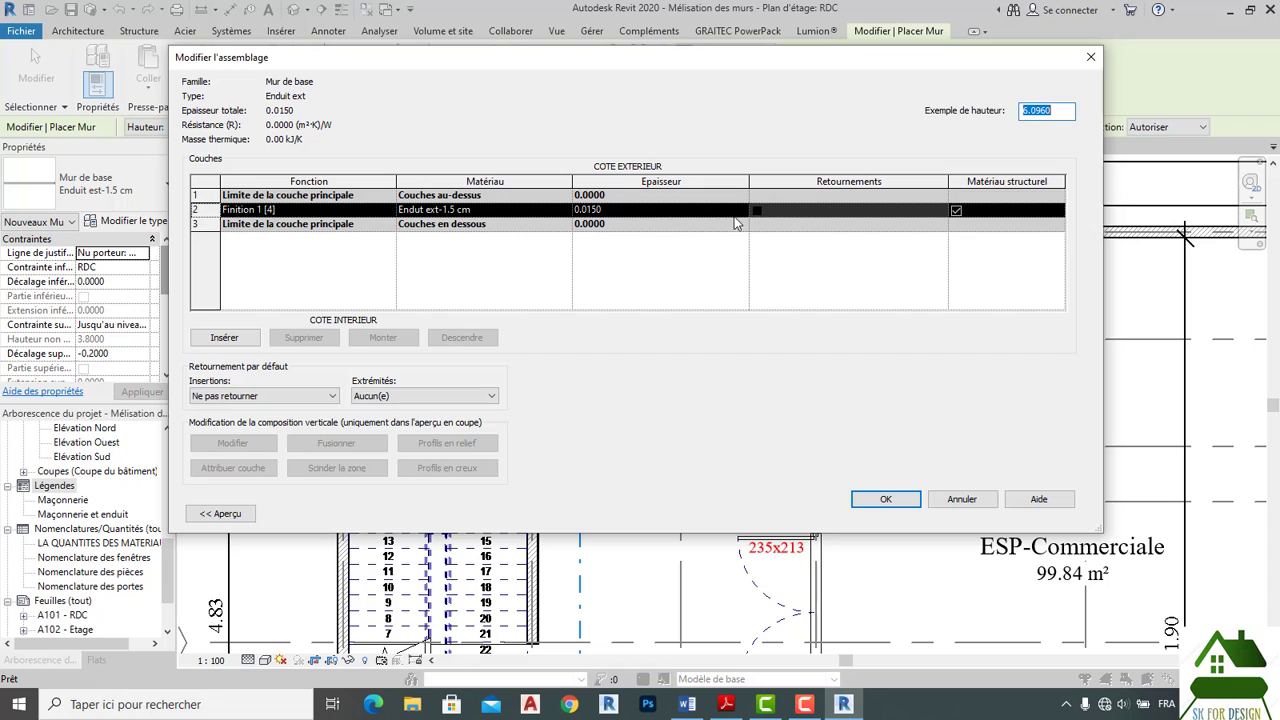
left_click(638, 212)
type("0.4")
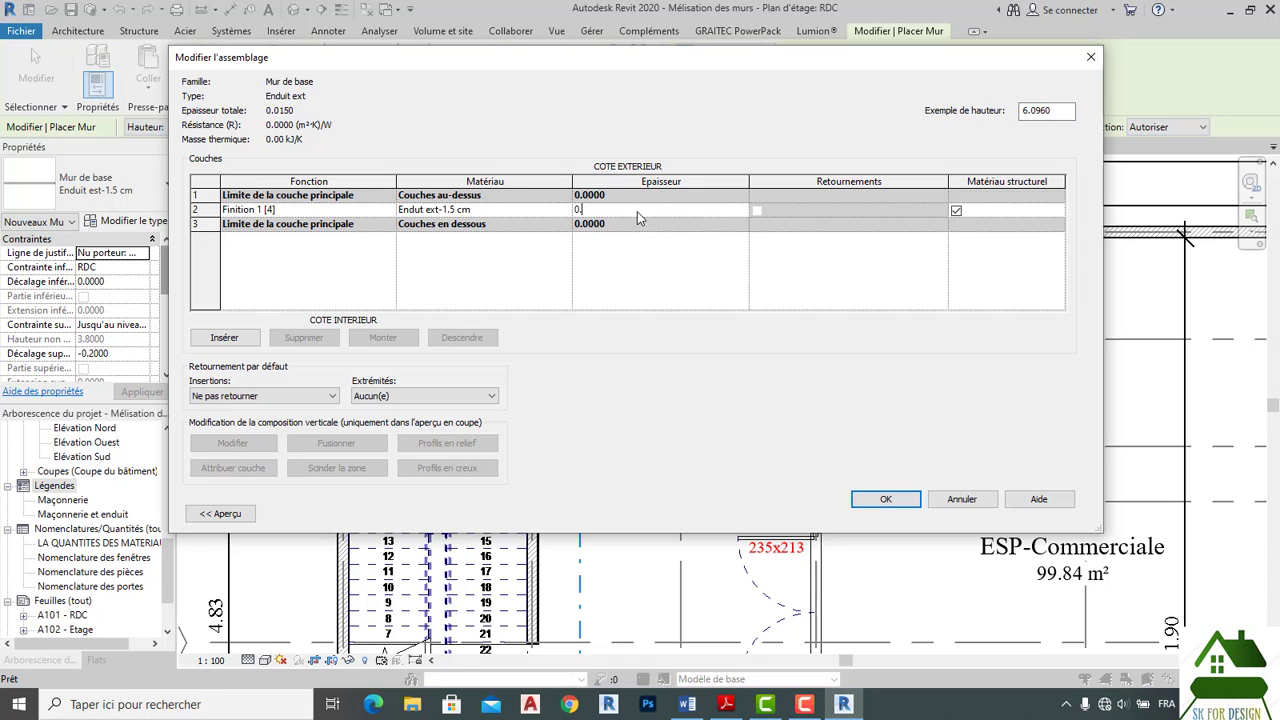
left_click(885, 500)
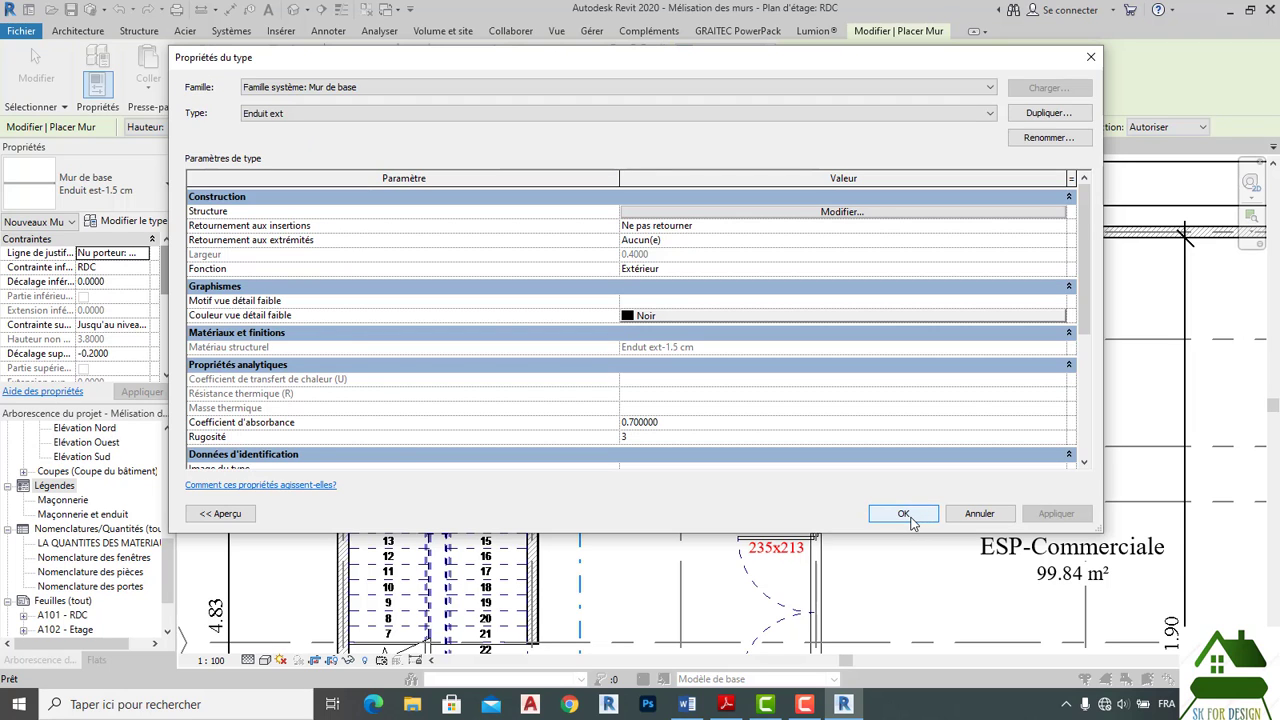
left_click(907, 516)
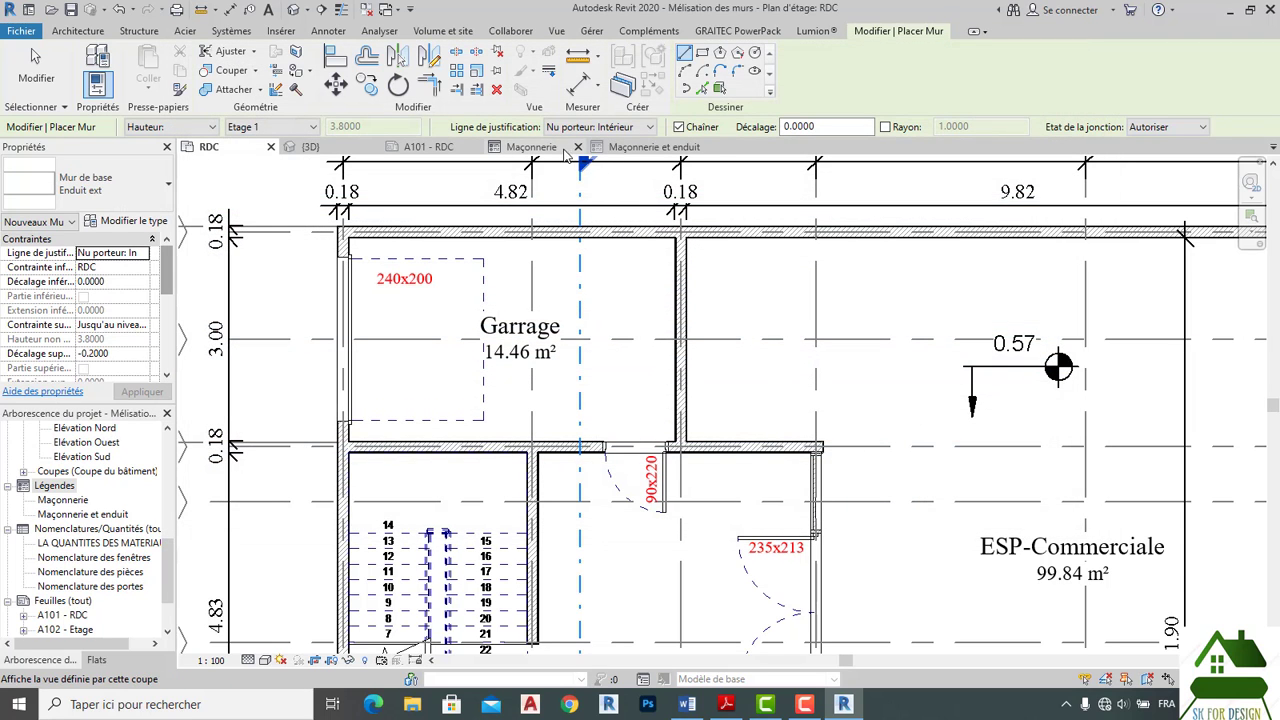
In the Maçonnerie et enduit legend, switch the uppermost Enduit symbol to the wall type Mur de base : Enduit ext.
left_click(653, 147)
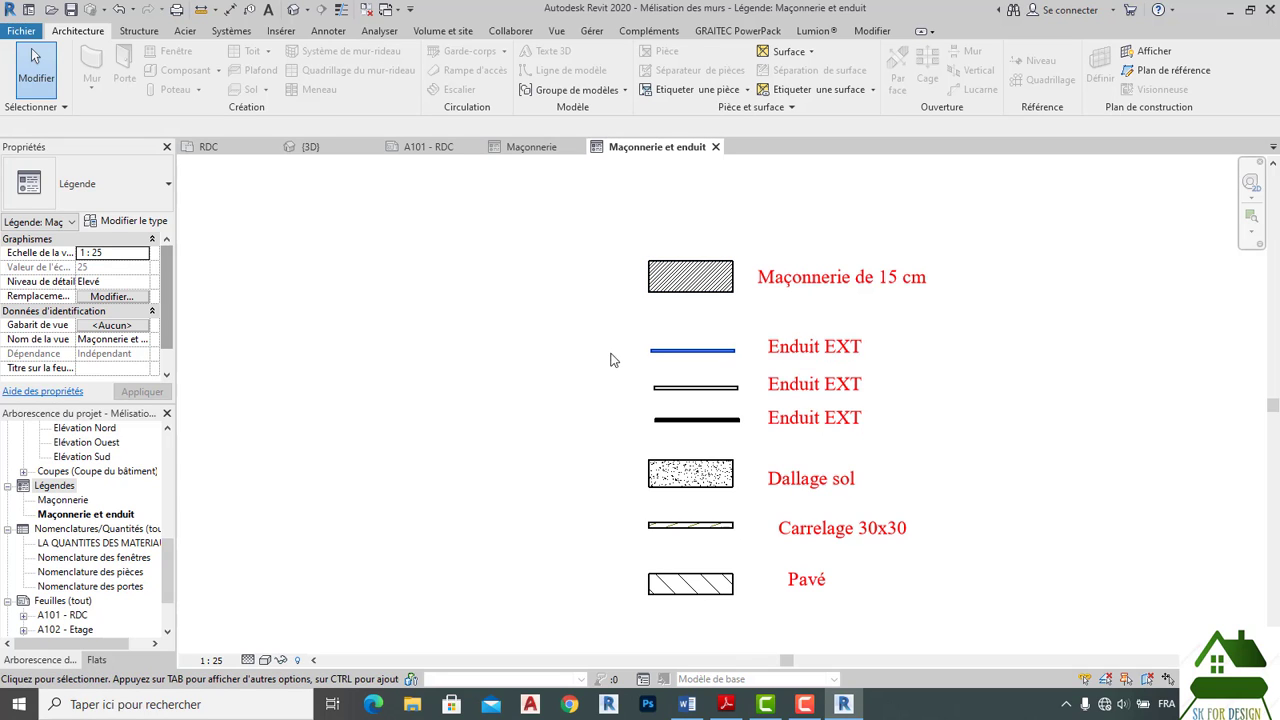
left_click(673, 352)
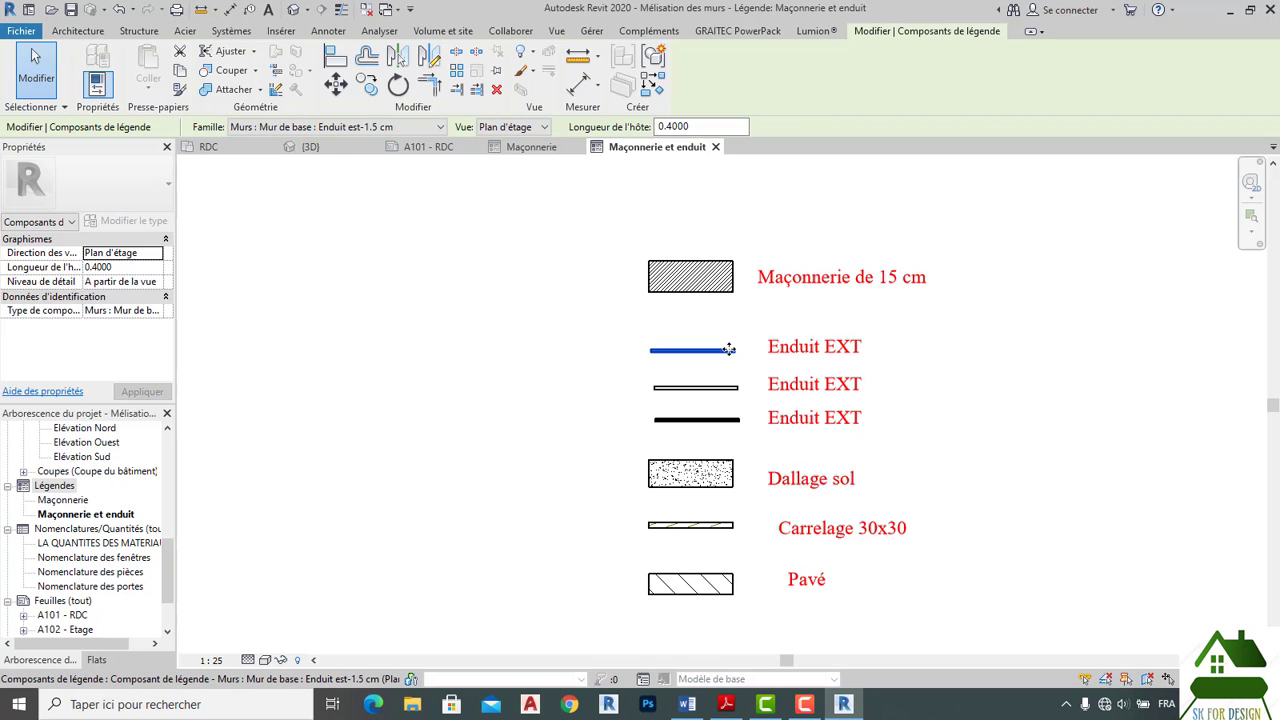
left_click(428, 128)
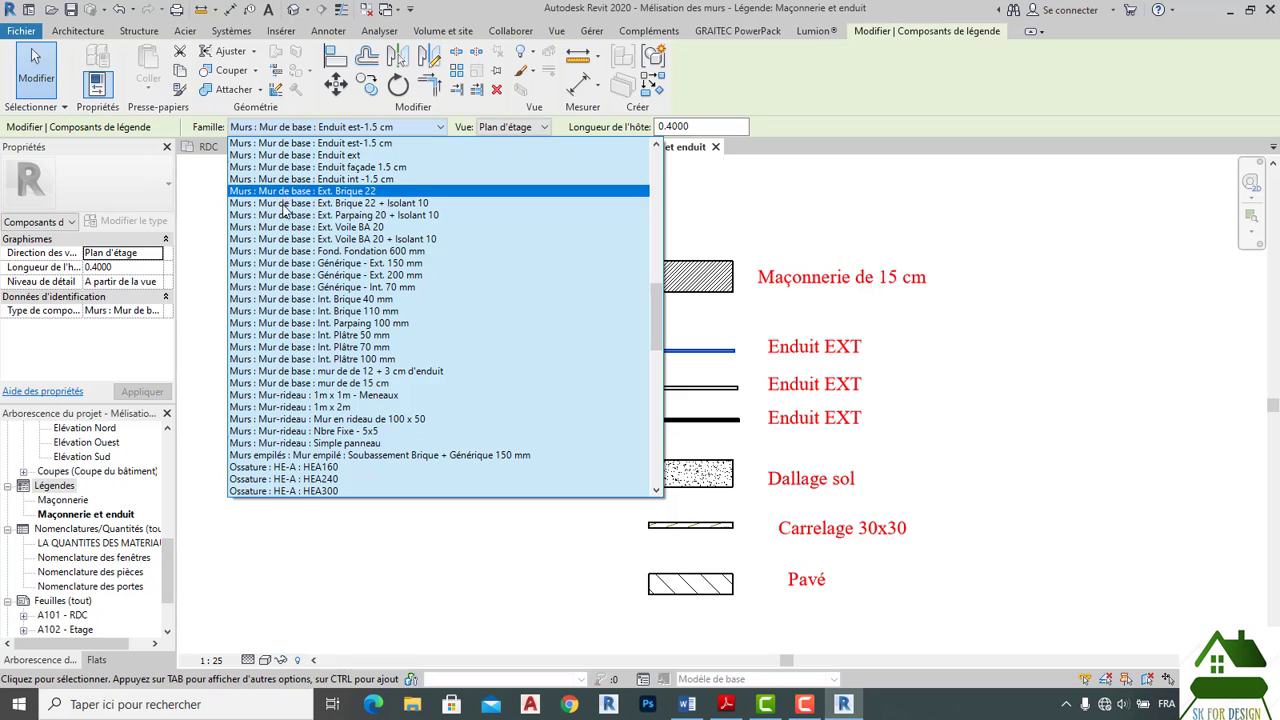
scroll(303, 222, "up", 3)
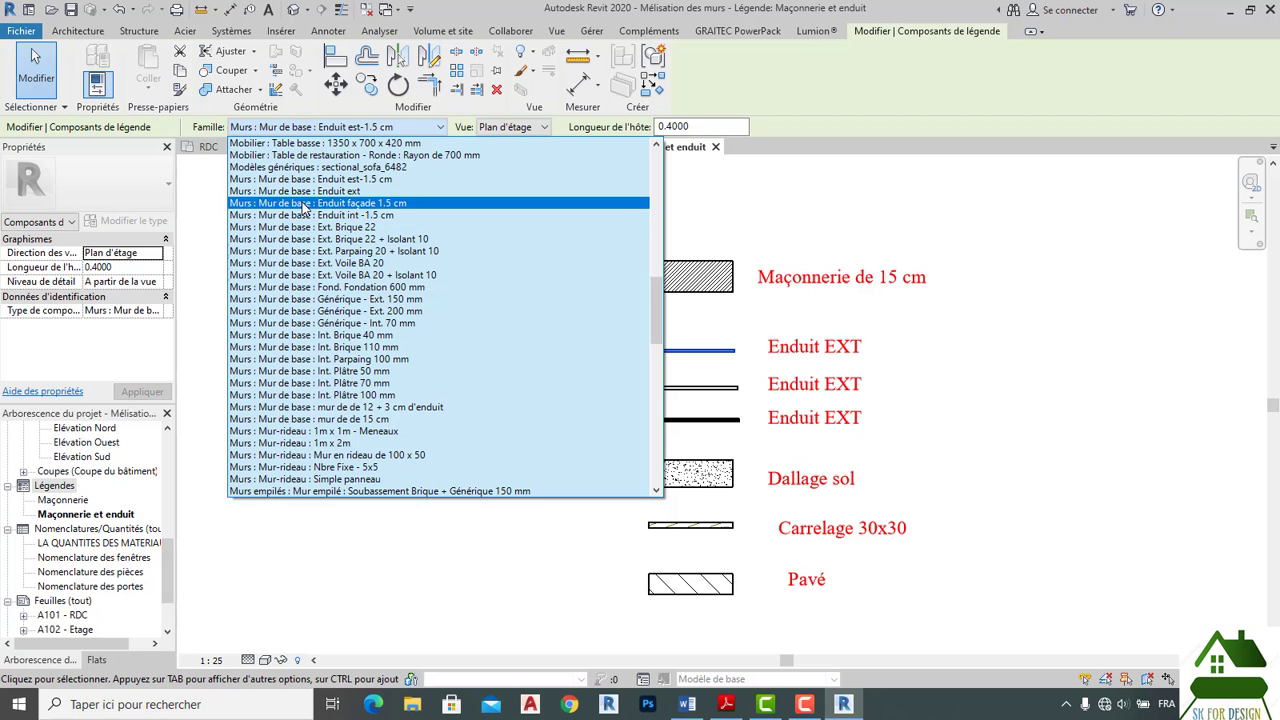
left_click(304, 192)
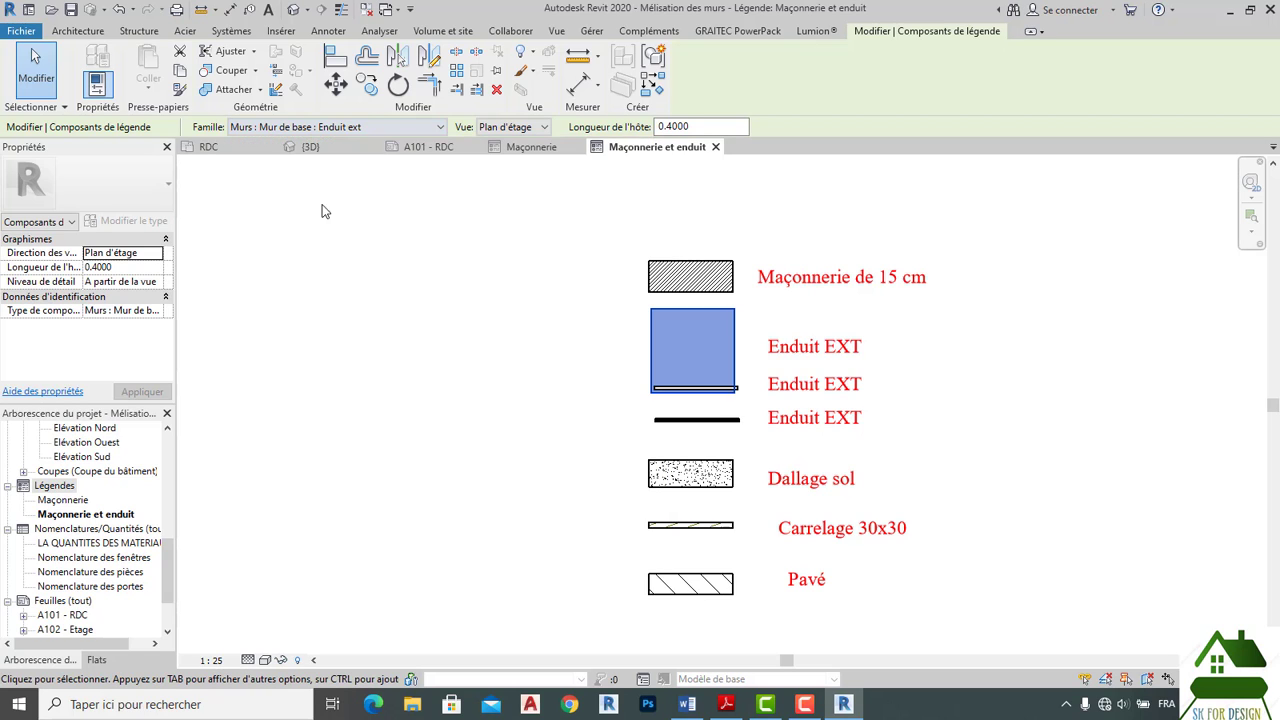
left_click(460, 325)
scroll(690, 388, "up", 2)
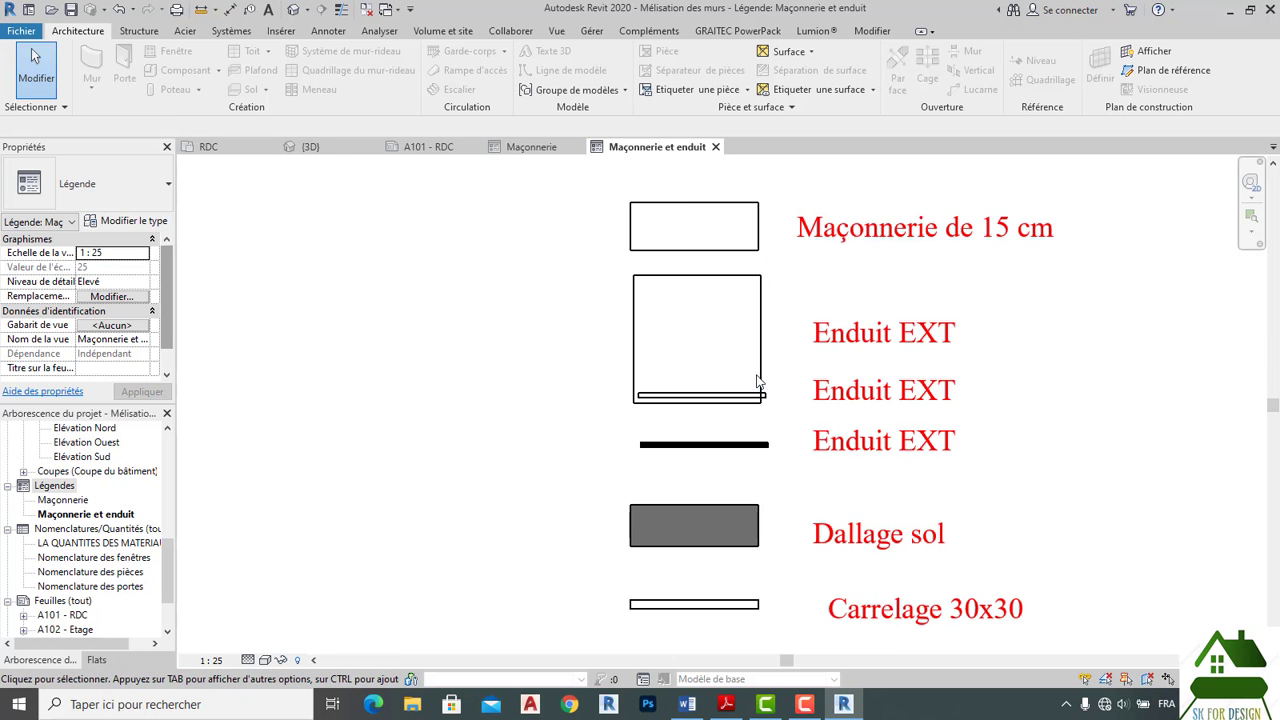
left_click(732, 398)
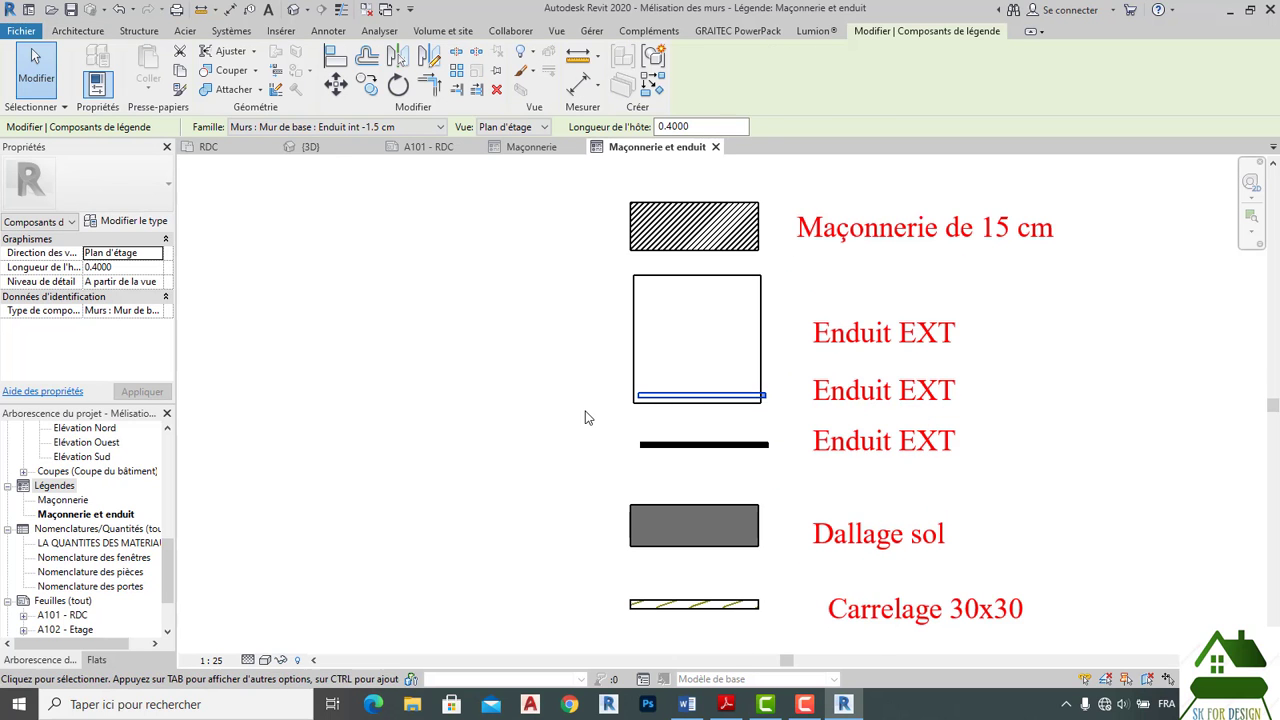
scroll(586, 410, "down", 2)
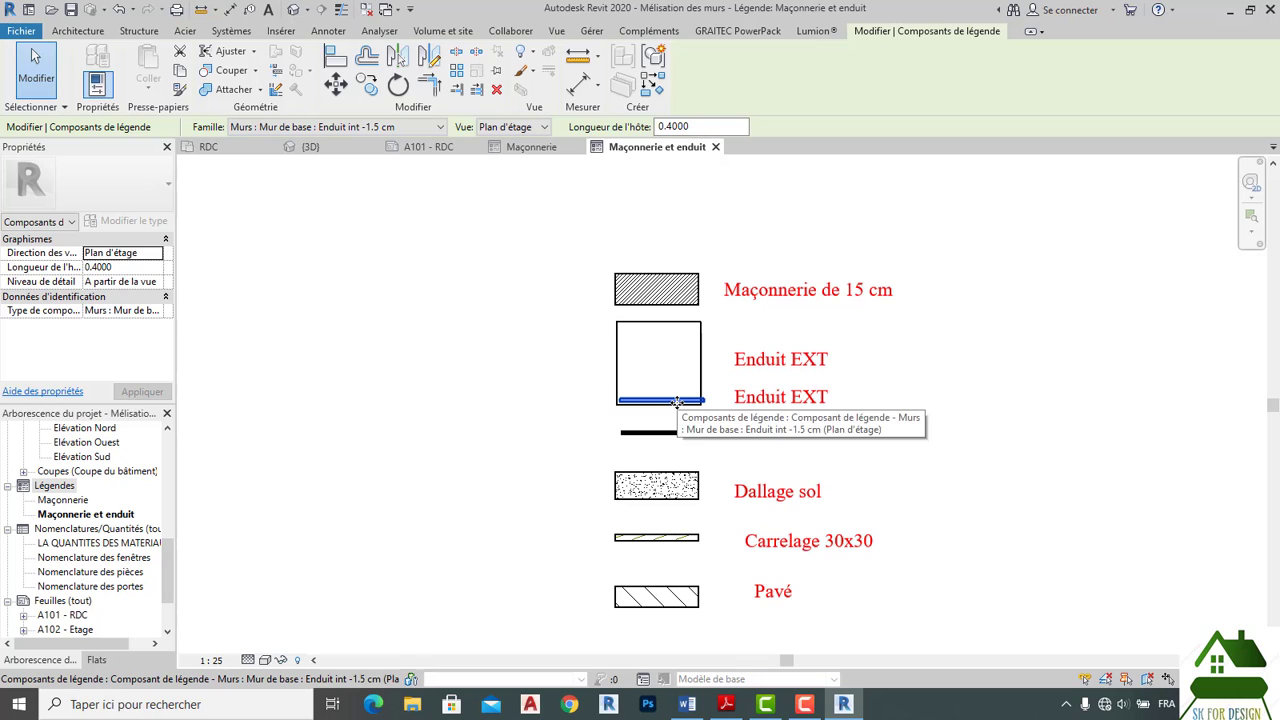
key("Escape")
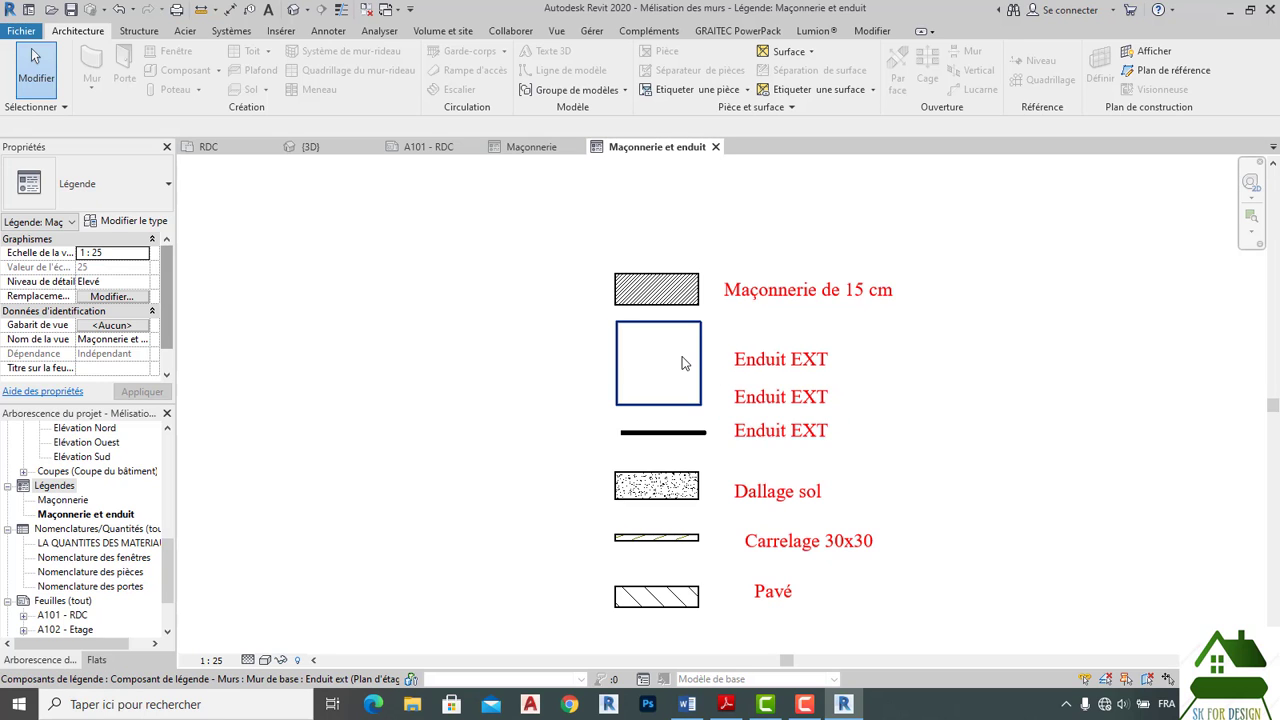
Move the square Enduit ext symbol off the thin Enduit symbol to the empty area right of the Enduit EXT notes.
left_click(682, 355)
key("Escape")
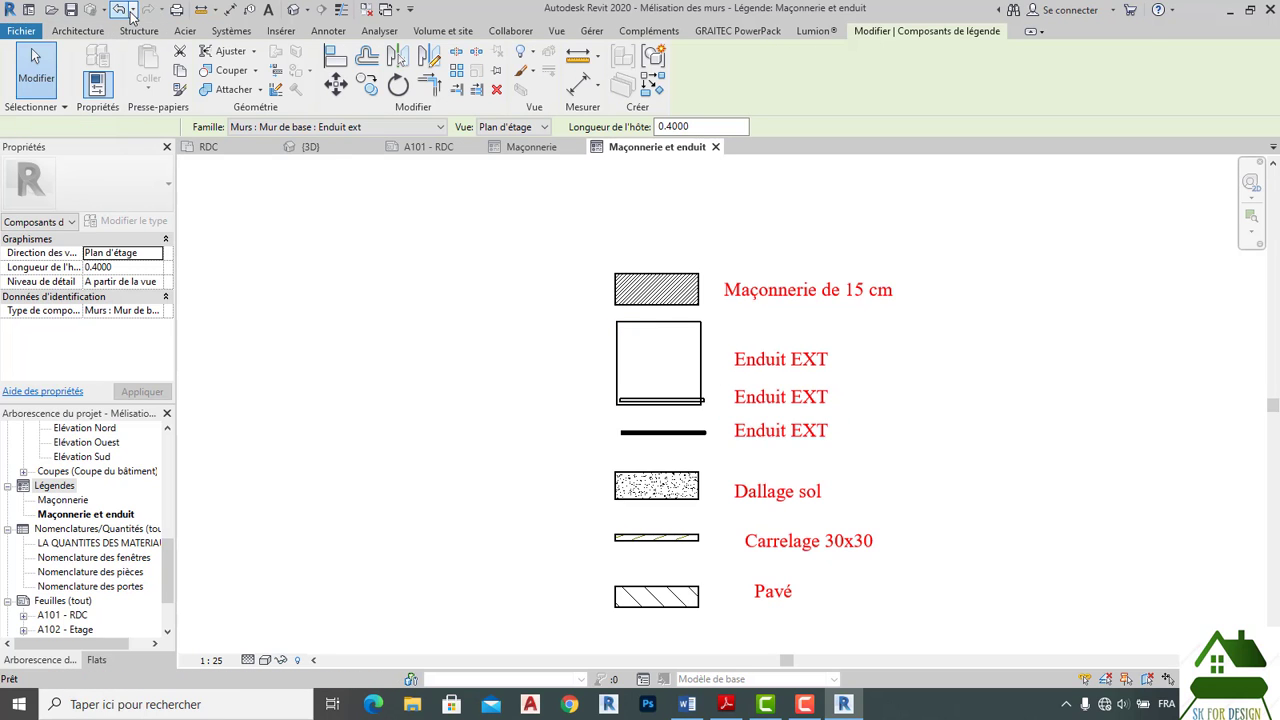
left_click(633, 337)
left_click_drag(634, 332, 504, 334)
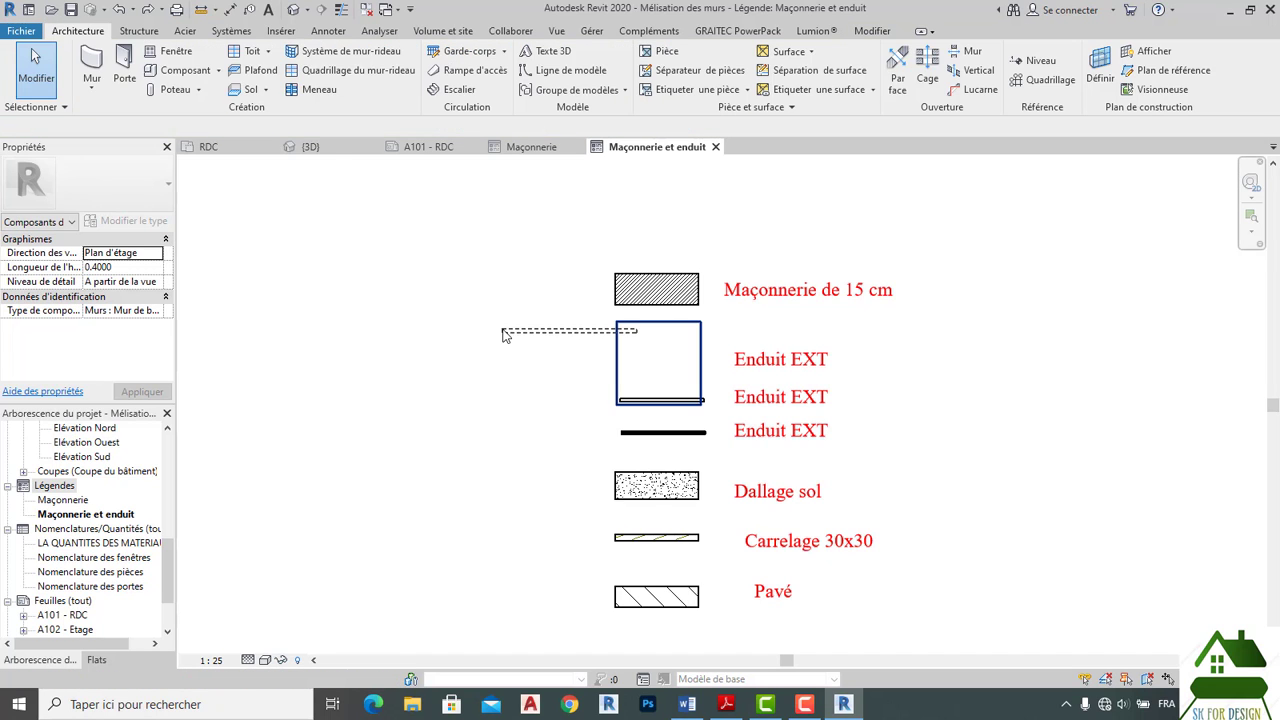
left_click_drag(627, 362, 958, 371)
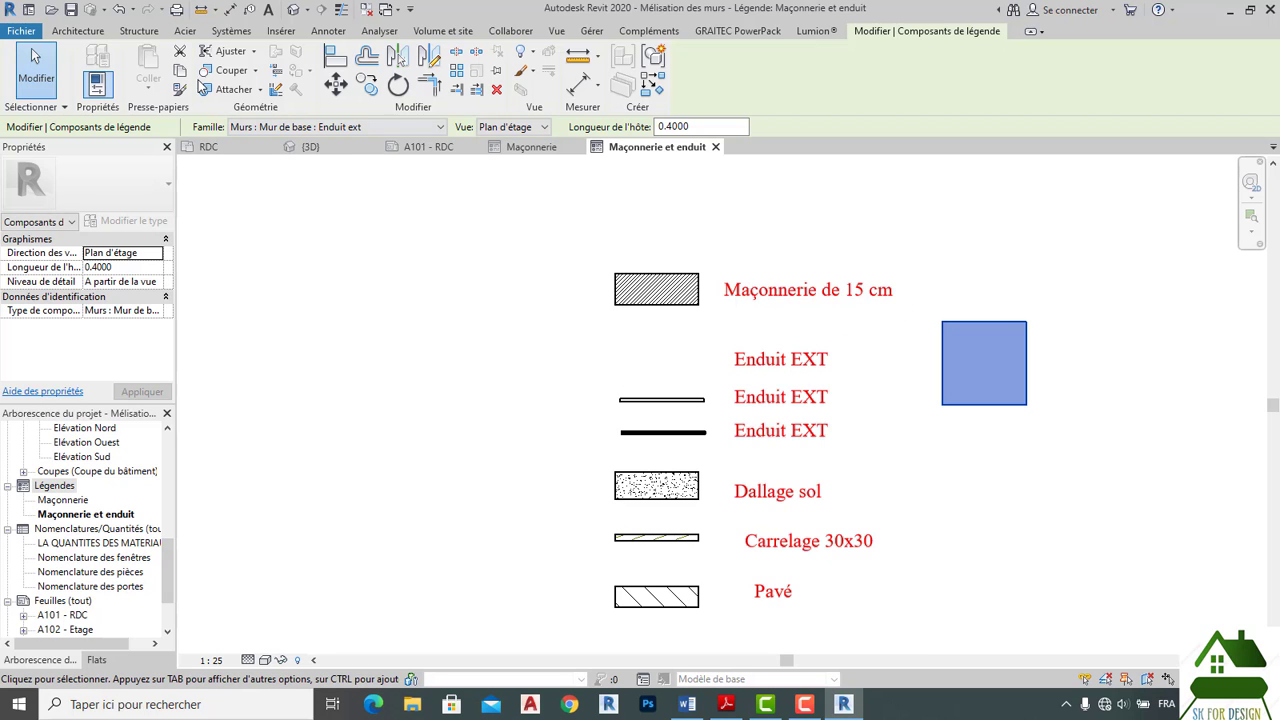
Undo the last move of the square Enduit ext symbol.
left_click(118, 10)
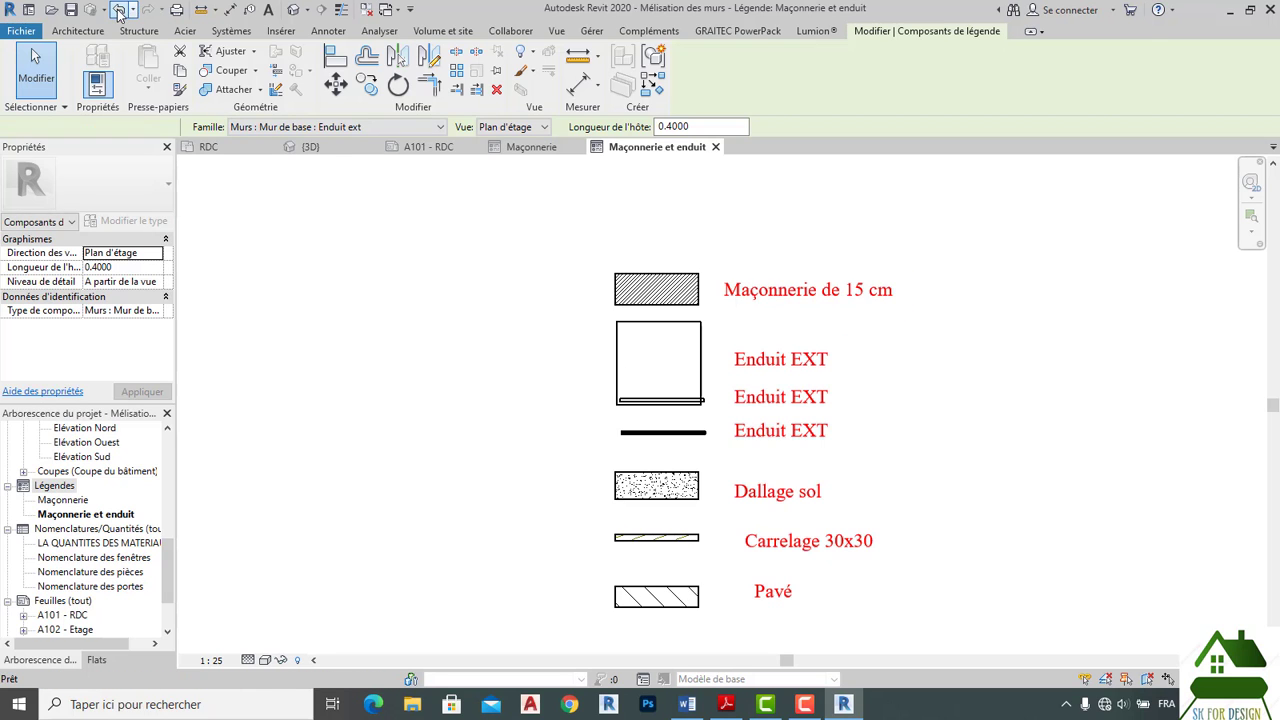
left_click(664, 400)
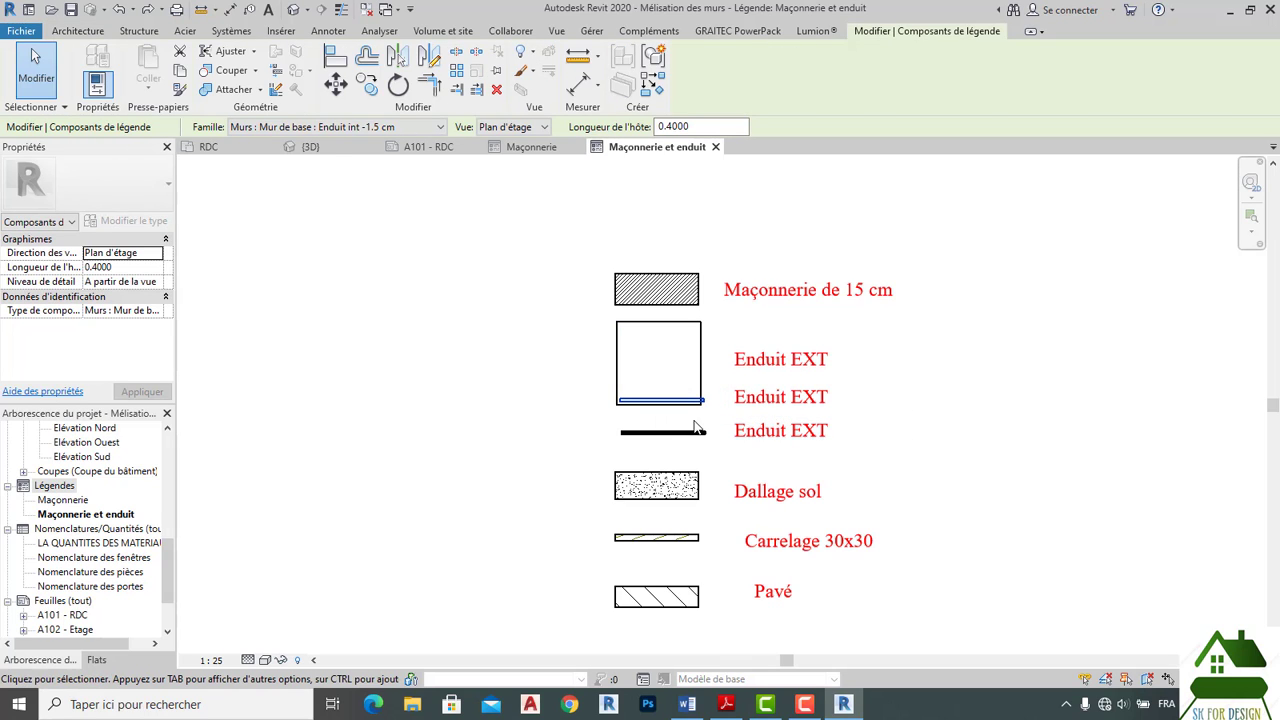
scroll(700, 445, "down", 3)
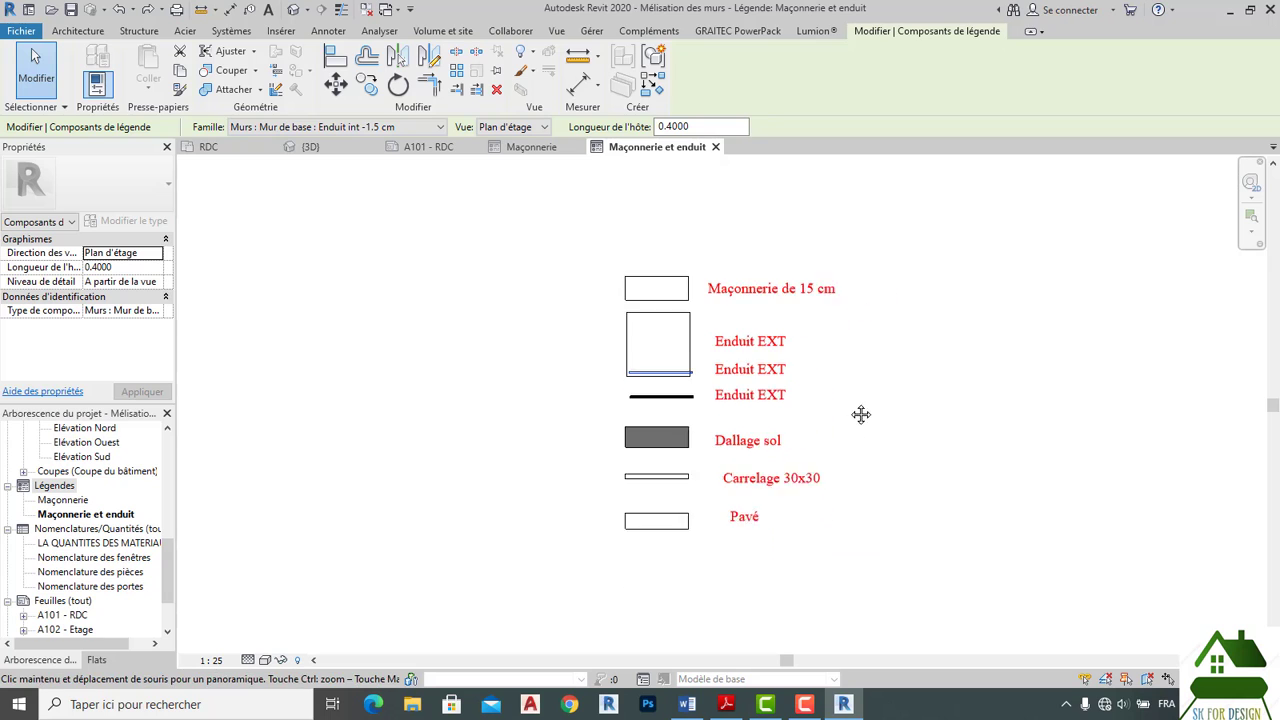
left_click(610, 492)
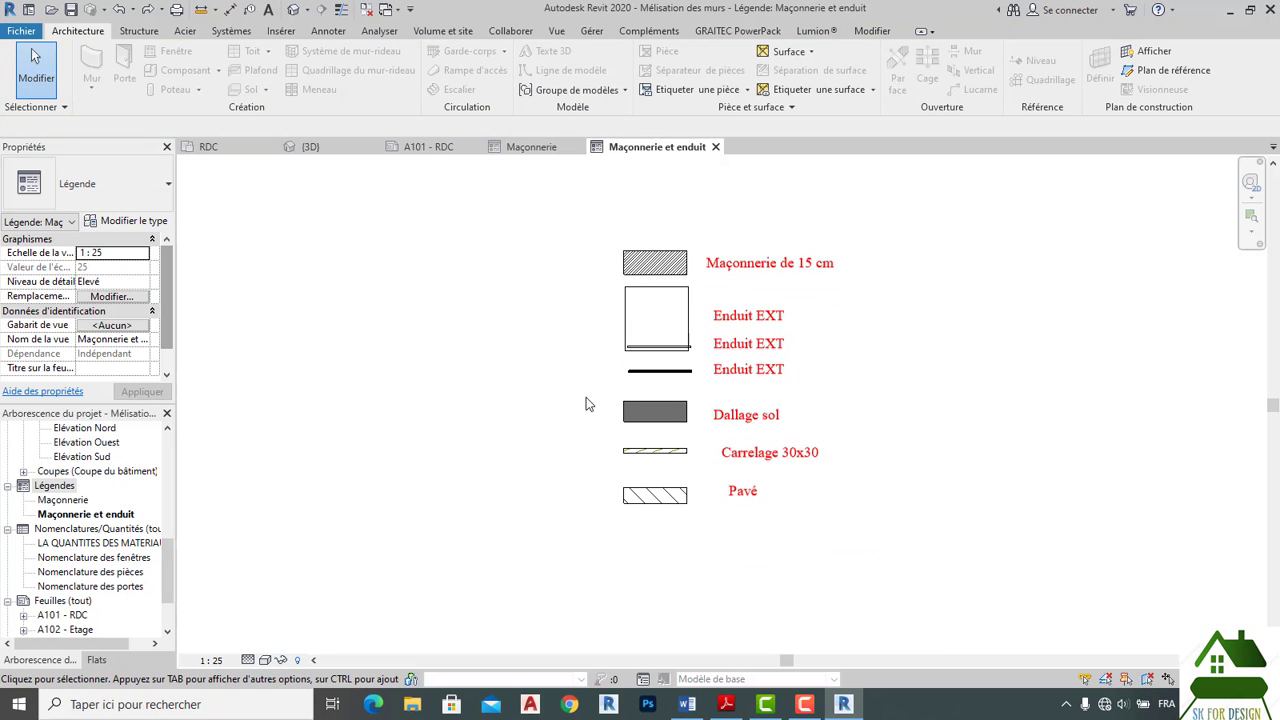
Move the lowest Enduit EXT, Dallage sol, Carrelage 30x30 and Pavé symbols with their notes down by about 0.34.
left_click_drag(596, 362, 815, 532)
left_click_drag(573, 357, 834, 550)
left_click_drag(880, 508, 568, 369)
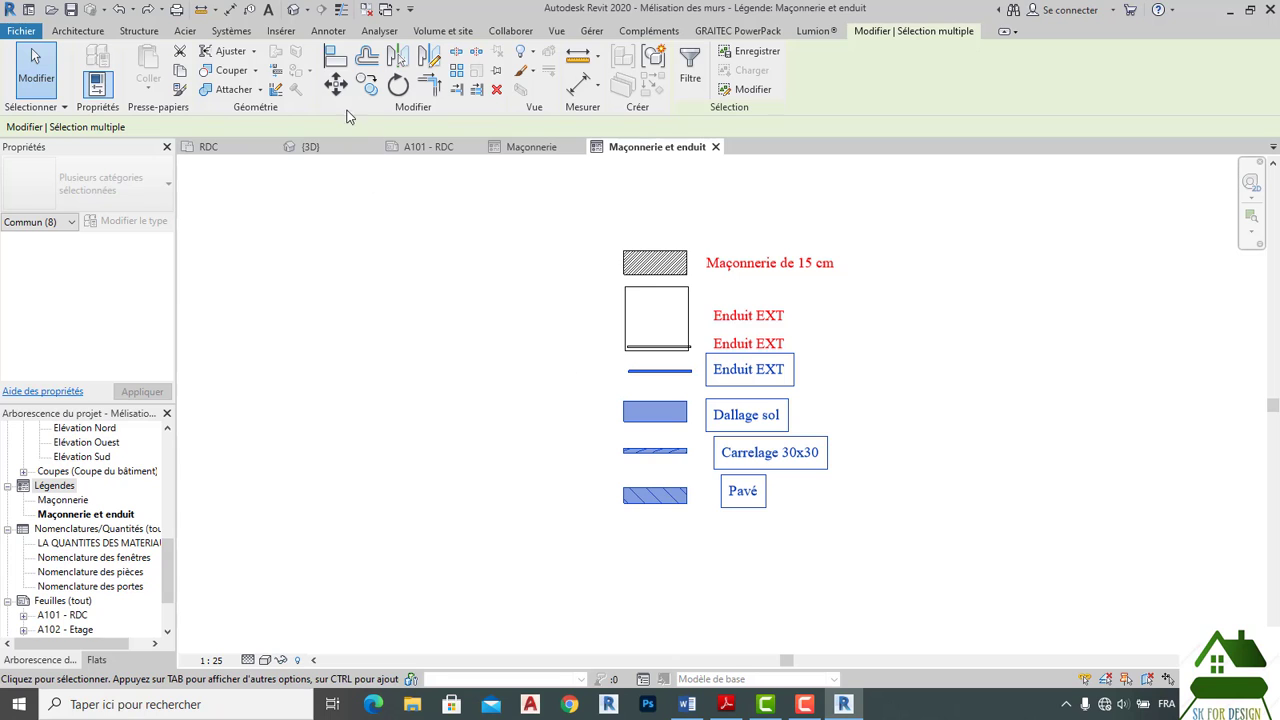
left_click(336, 85)
left_click(664, 374)
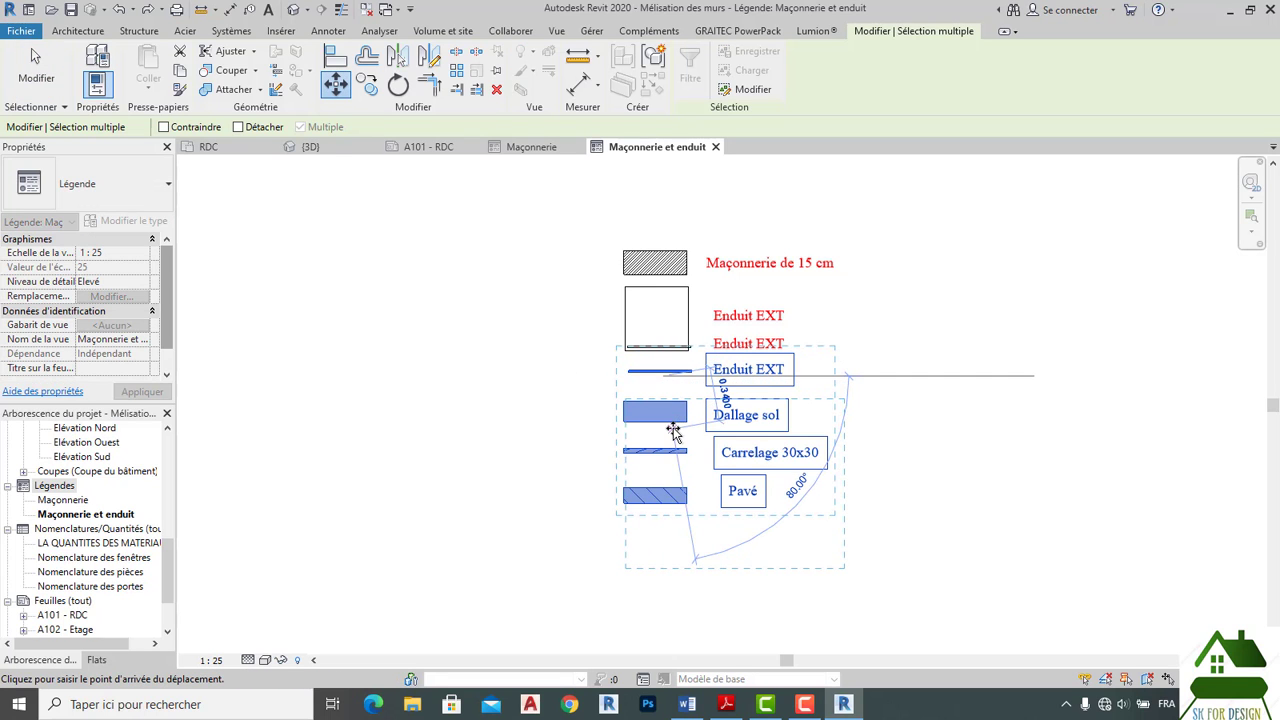
left_click(675, 430)
left_click(684, 378)
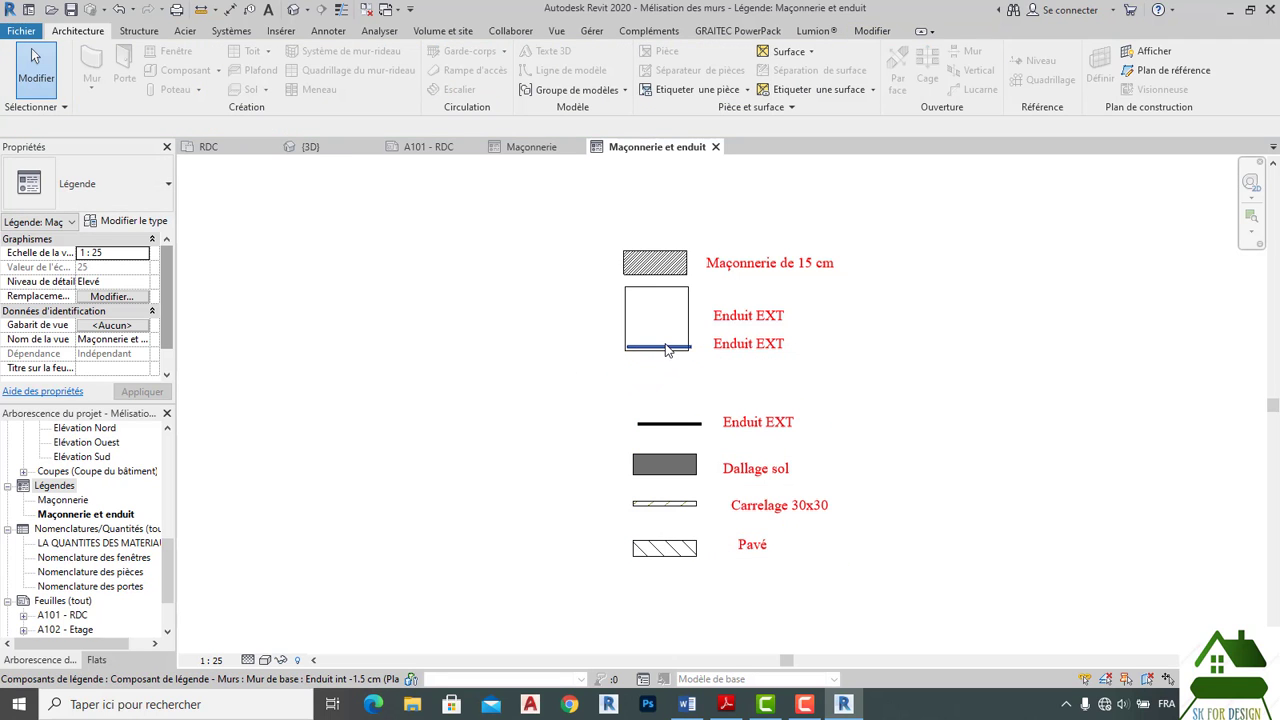
Move the thin Enduit int symbol and its Enduit EXT note down into the gap below the square symbol.
left_click(667, 347)
left_click_drag(667, 347, 680, 380)
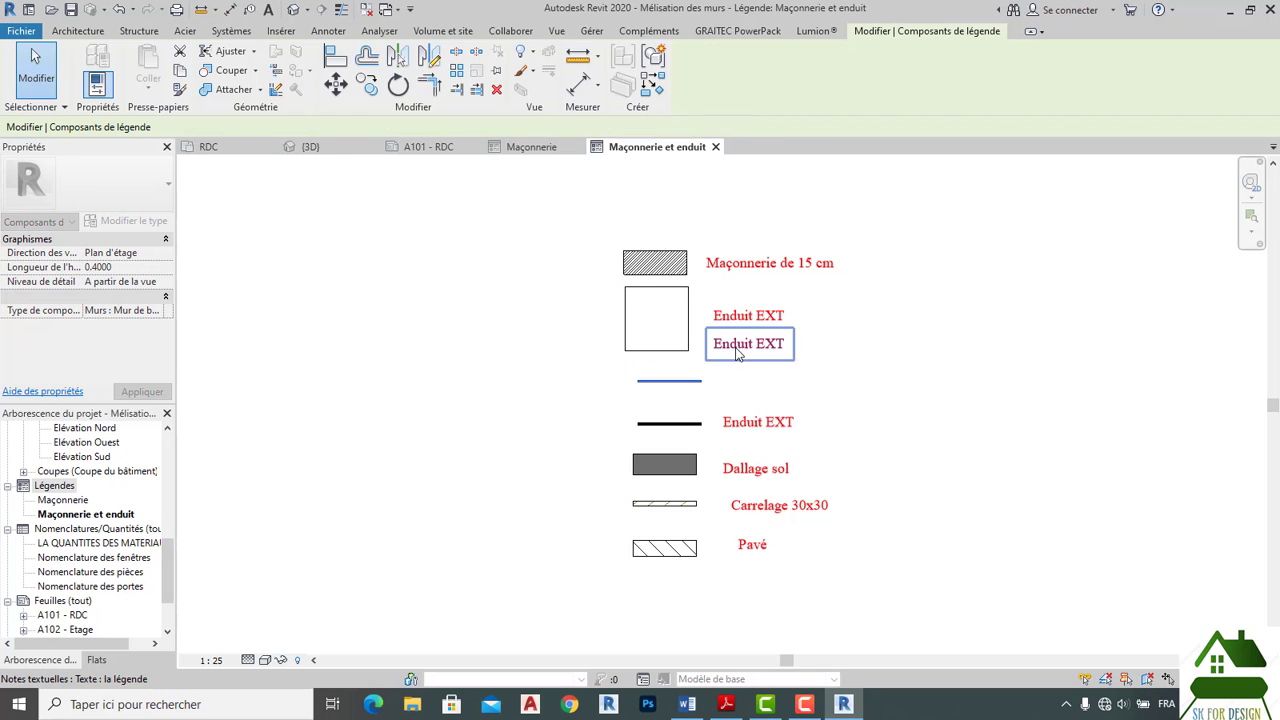
left_click(746, 346)
left_click_drag(706, 328, 720, 368)
left_click(884, 361)
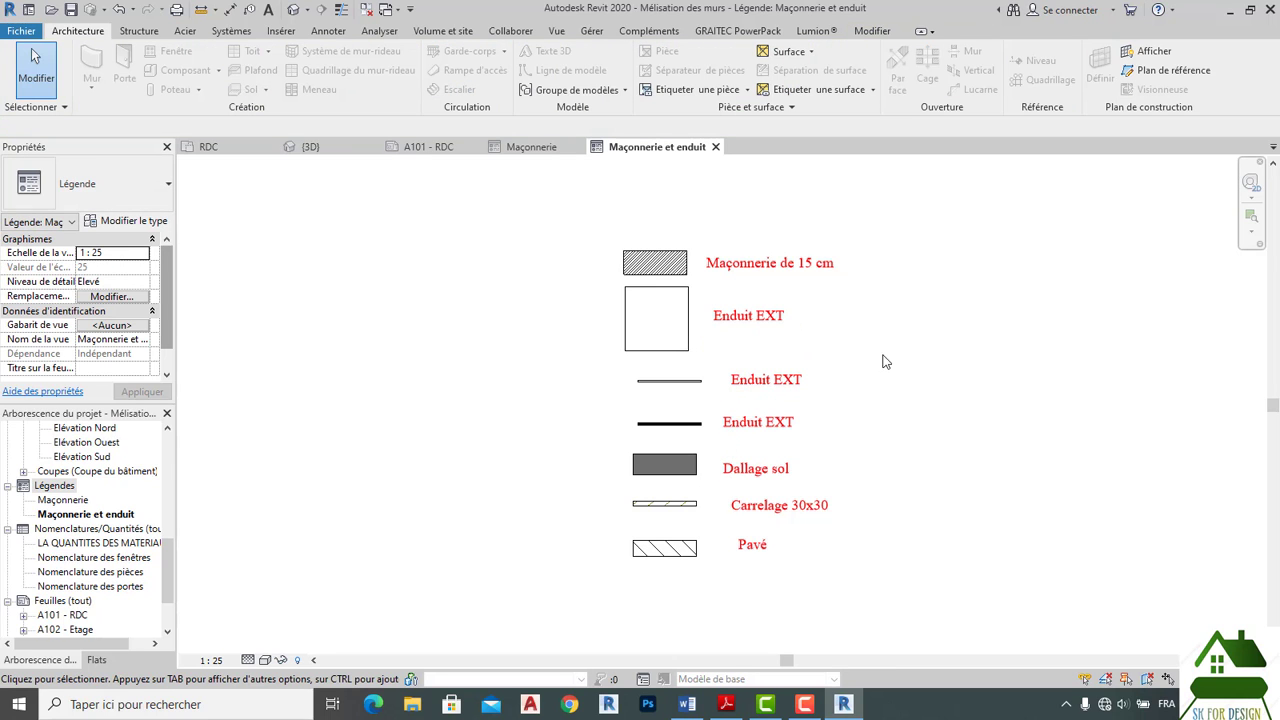
Align the solid black Enduit façade symbol with the left edge of the Dallage sol symbol below it.
scroll(670, 445, "up", 2)
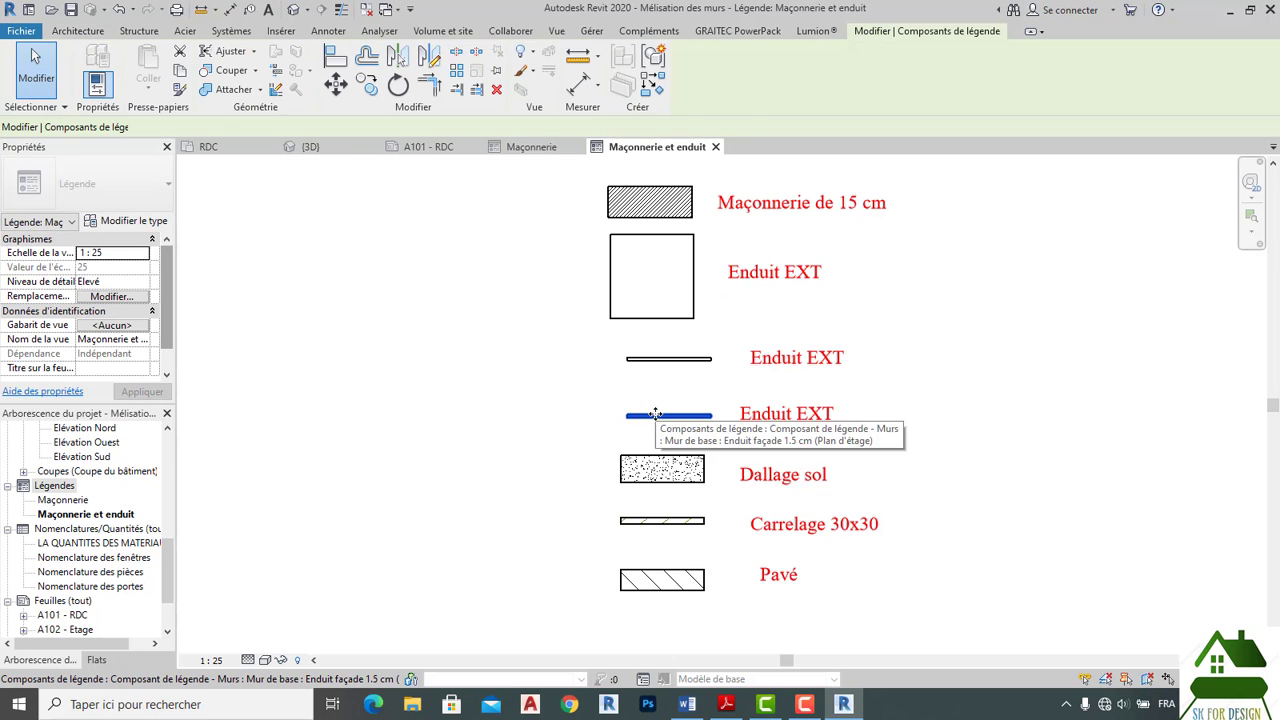
left_click(653, 416)
mouse_move(653, 416)
left_mouse_down()
mouse_move(626, 417)
mouse_move(649, 414)
left_mouse_up()
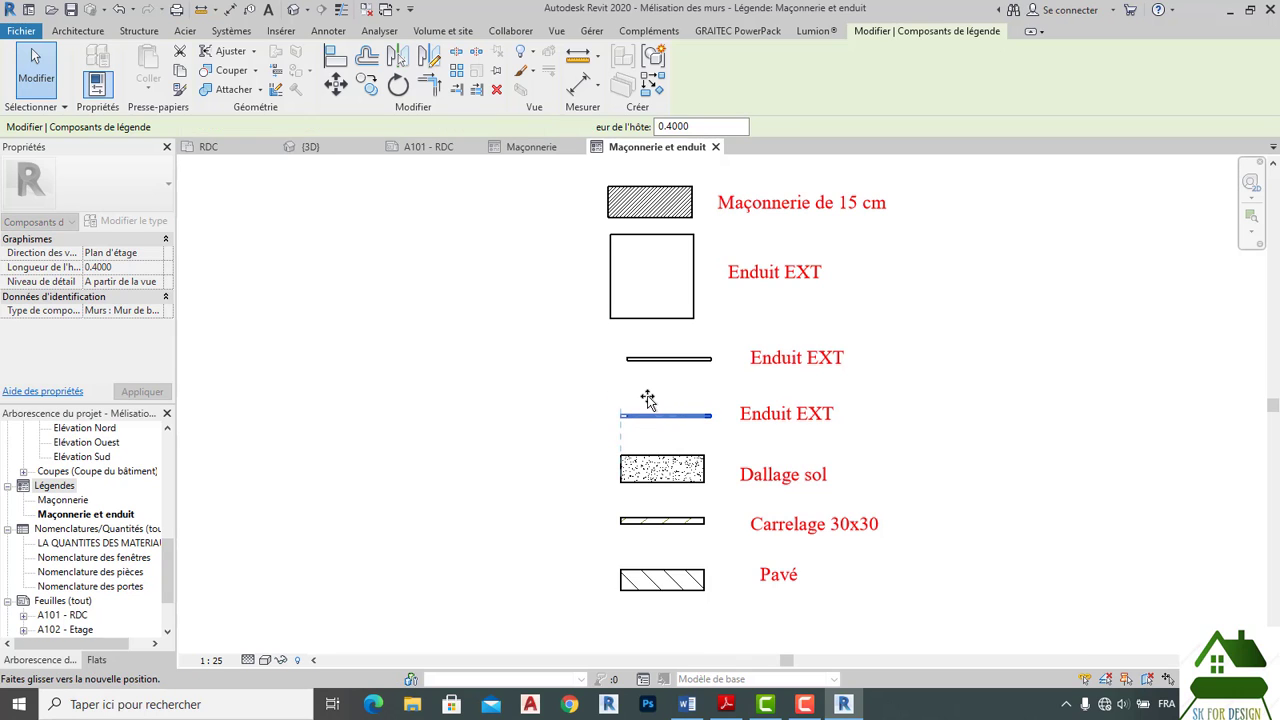
left_click(648, 401)
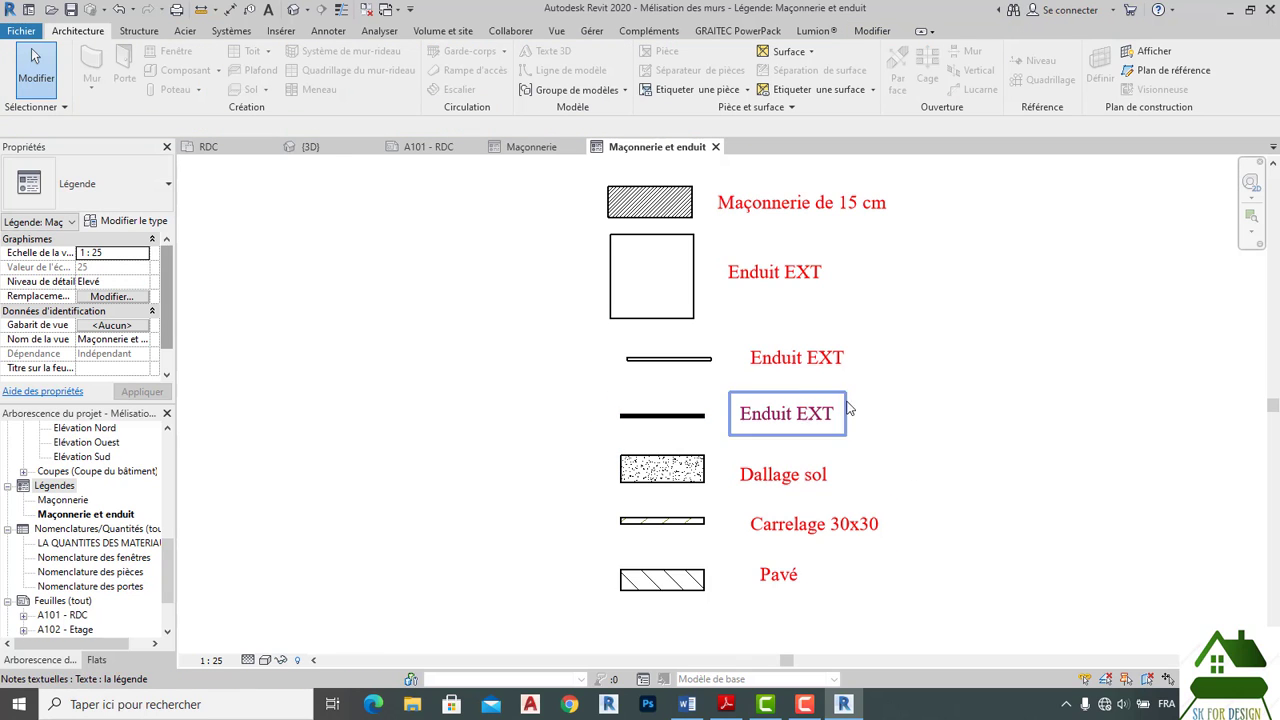
Align the thin Enduit int symbol with the left edge of the black Enduit façade symbol below it.
left_click(692, 310)
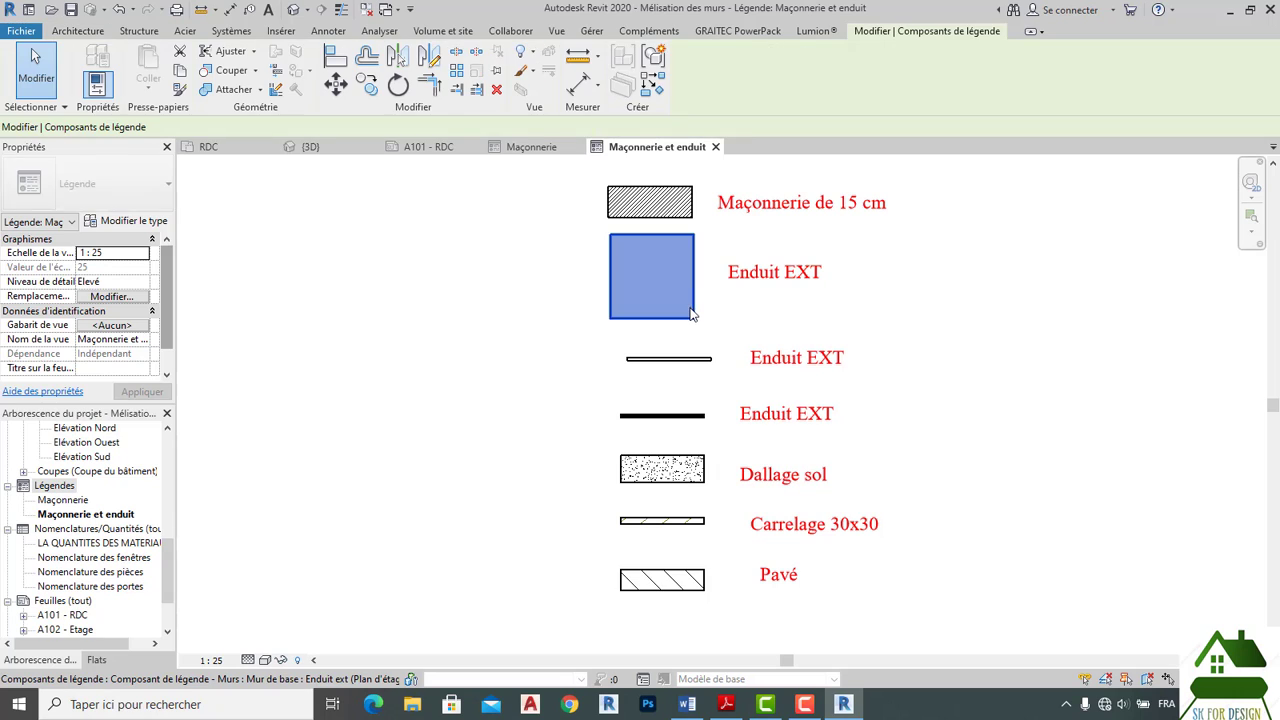
left_click(671, 362)
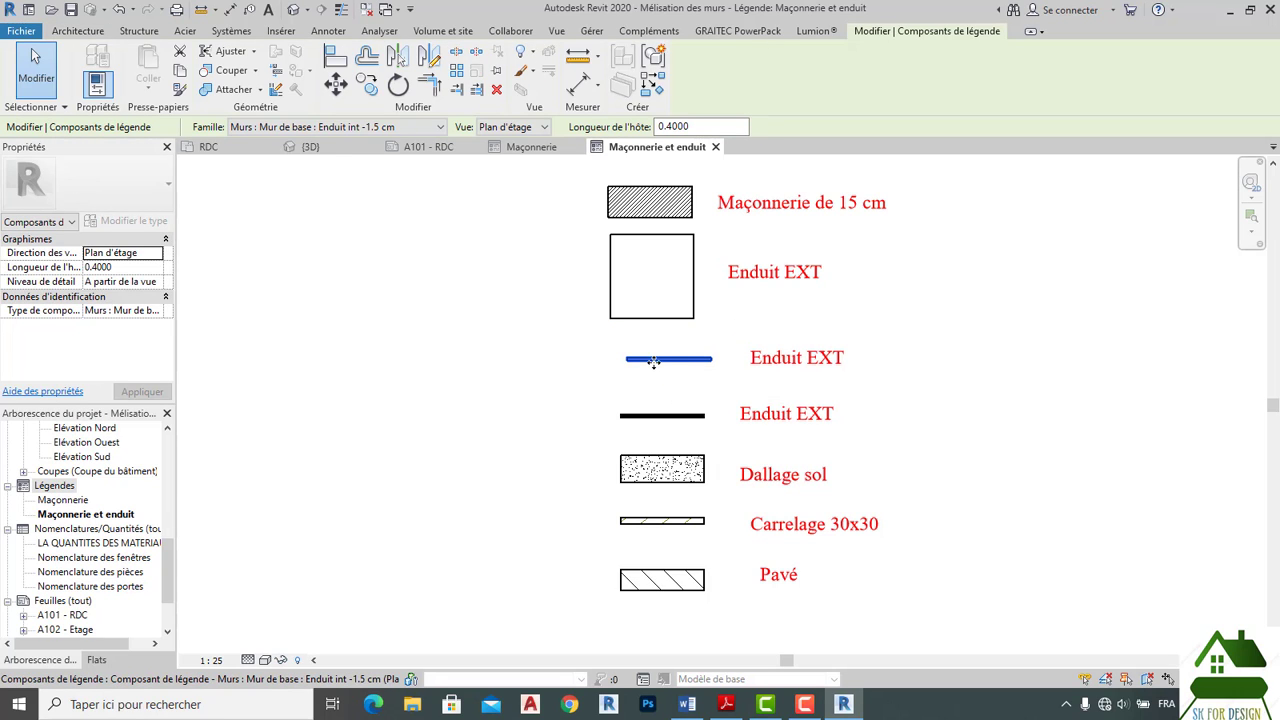
left_click_drag(653, 362, 669, 365)
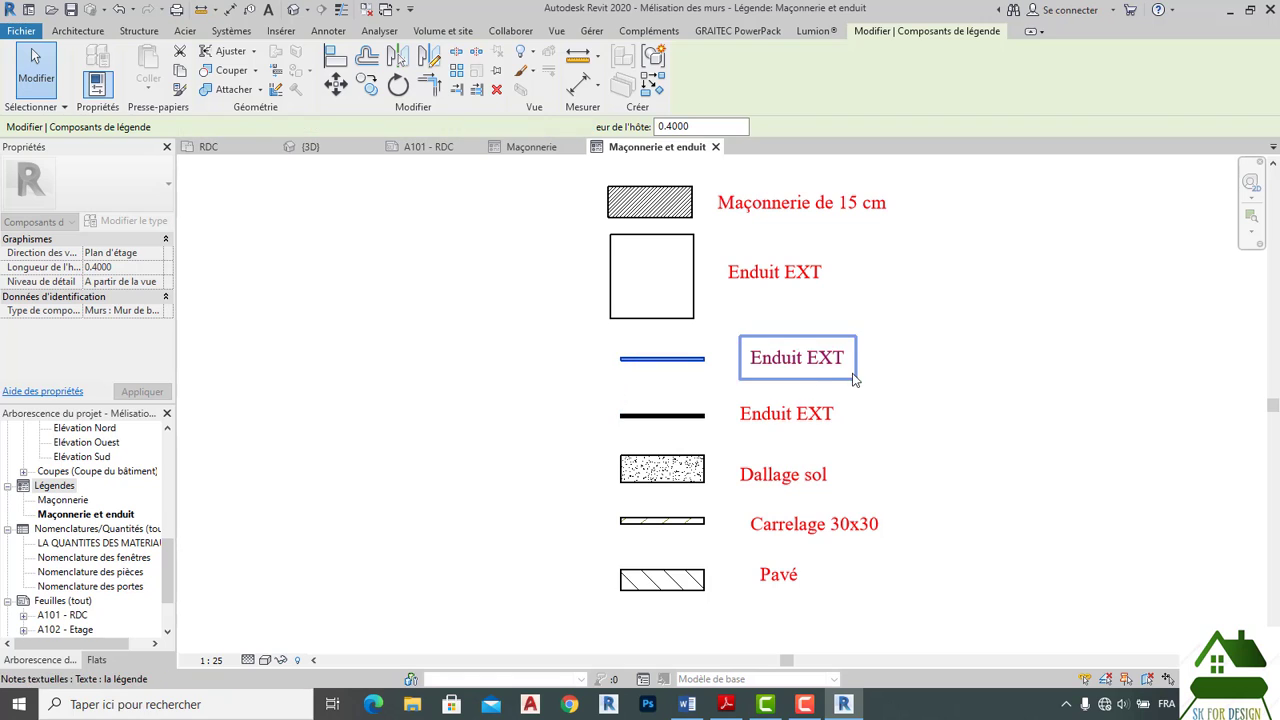
left_click(906, 373)
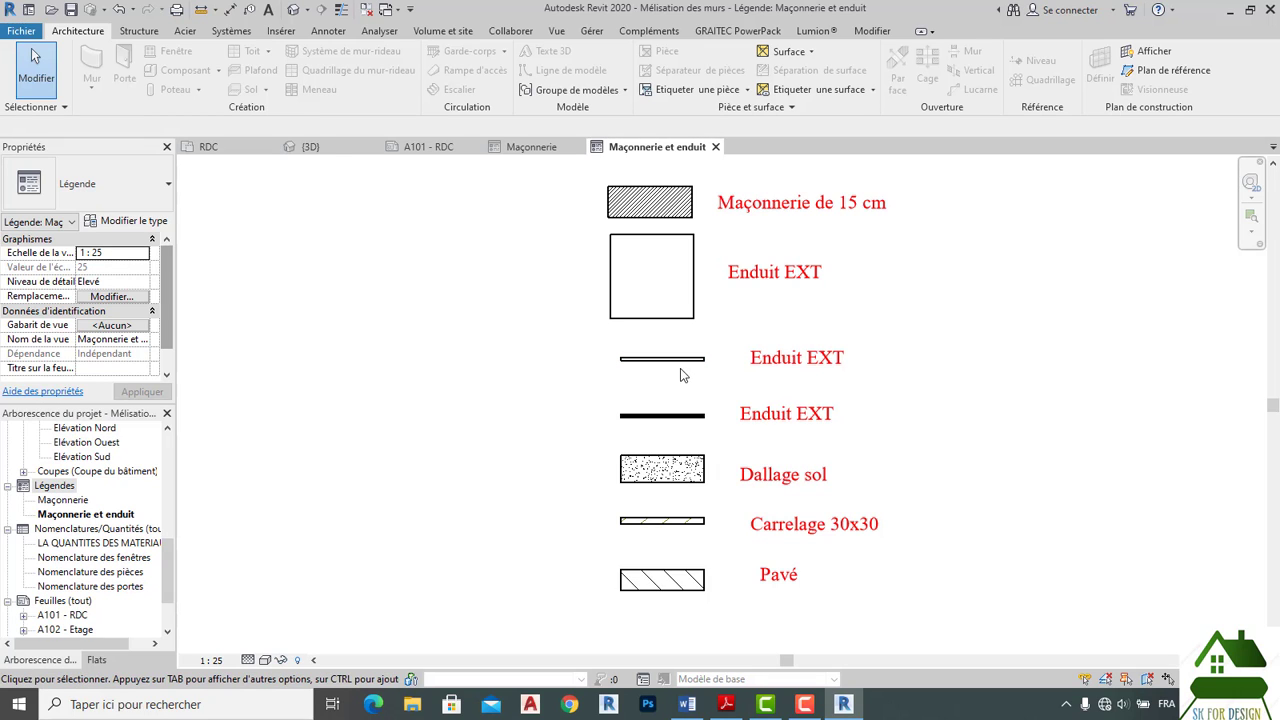
Change the note beside the thin Enduit int symbol to Enduit INT.
double_click(813, 360)
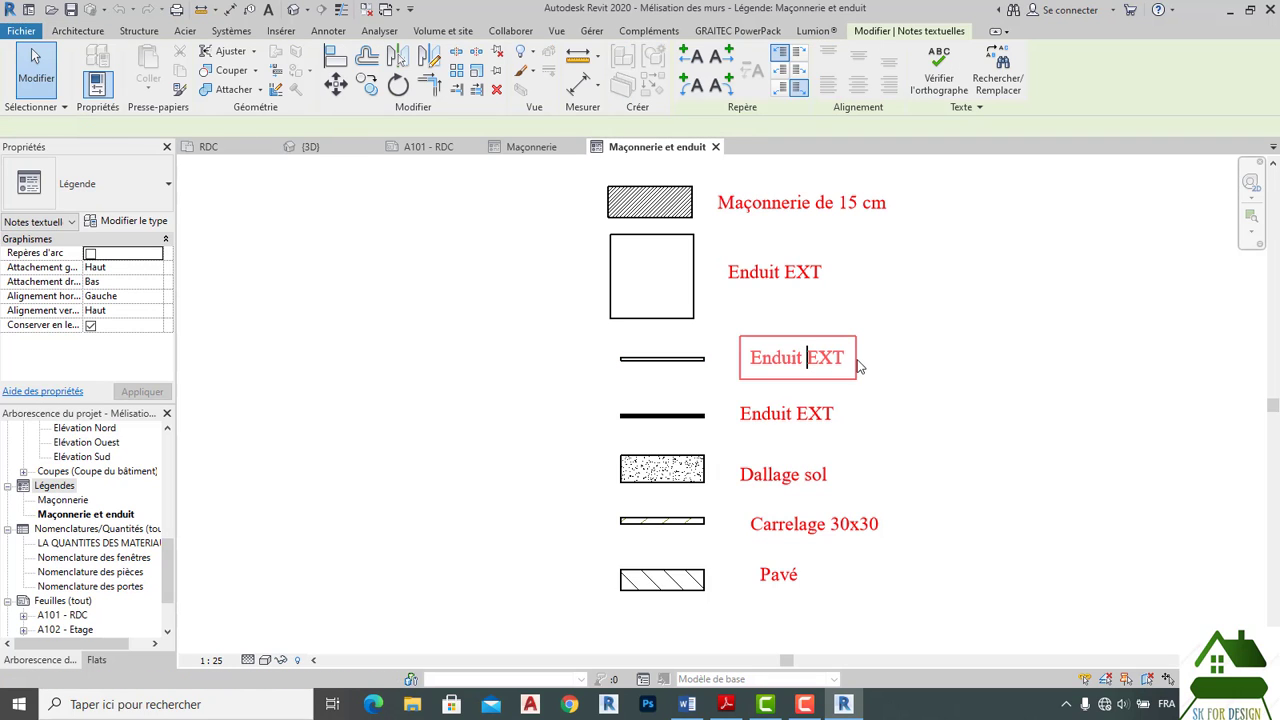
left_click(846, 360)
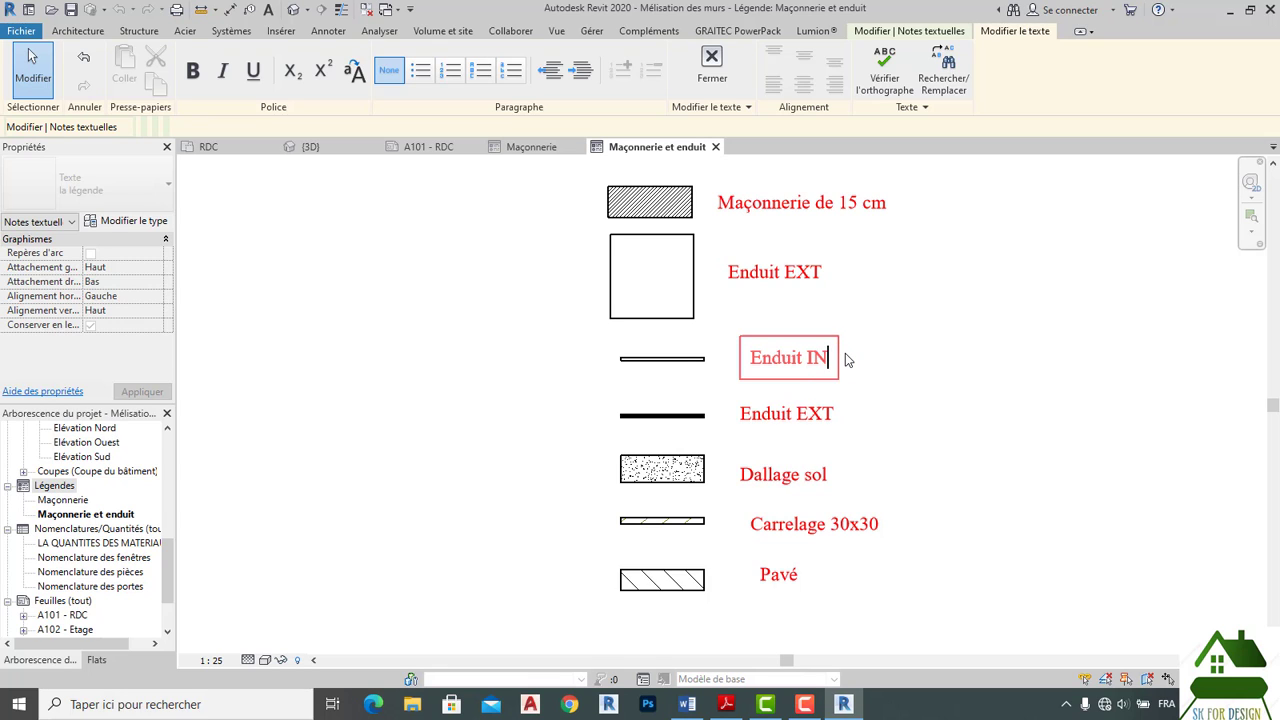
left_click(893, 397)
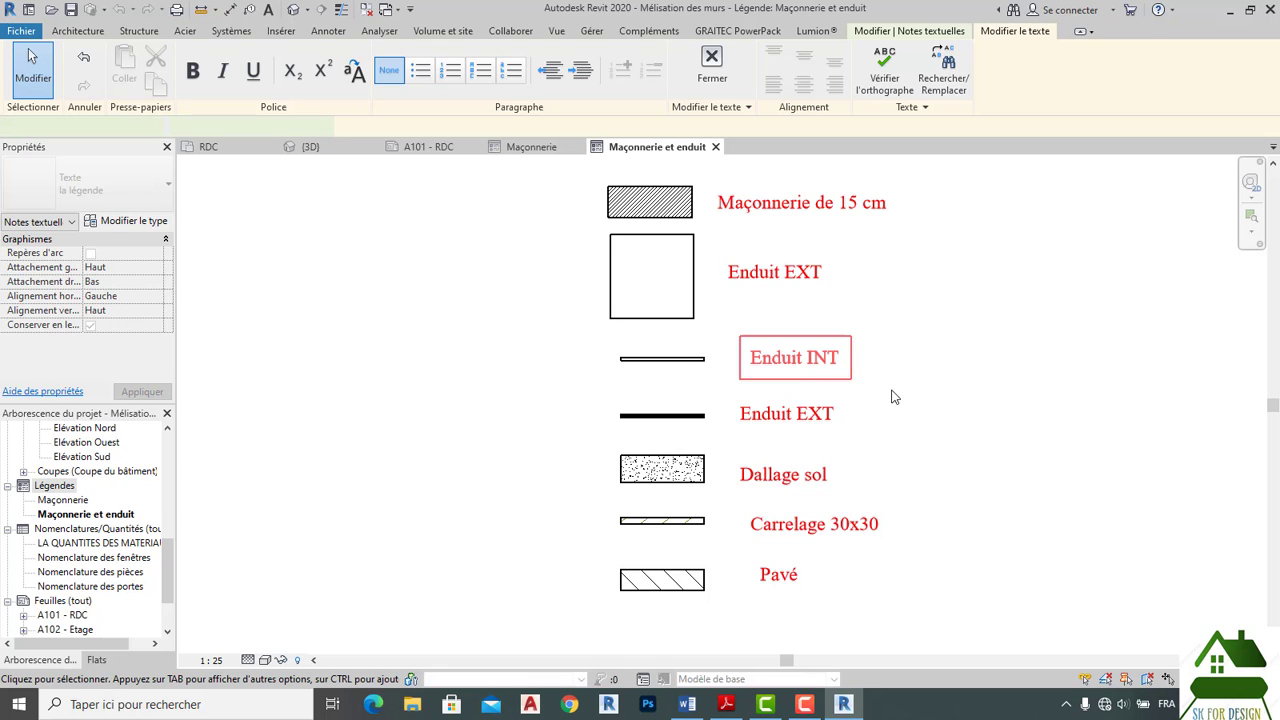
Change the note beside the solid black Enduit façade symbol to Enduit FCD.
left_click(824, 420)
left_click(822, 416)
left_click(845, 419)
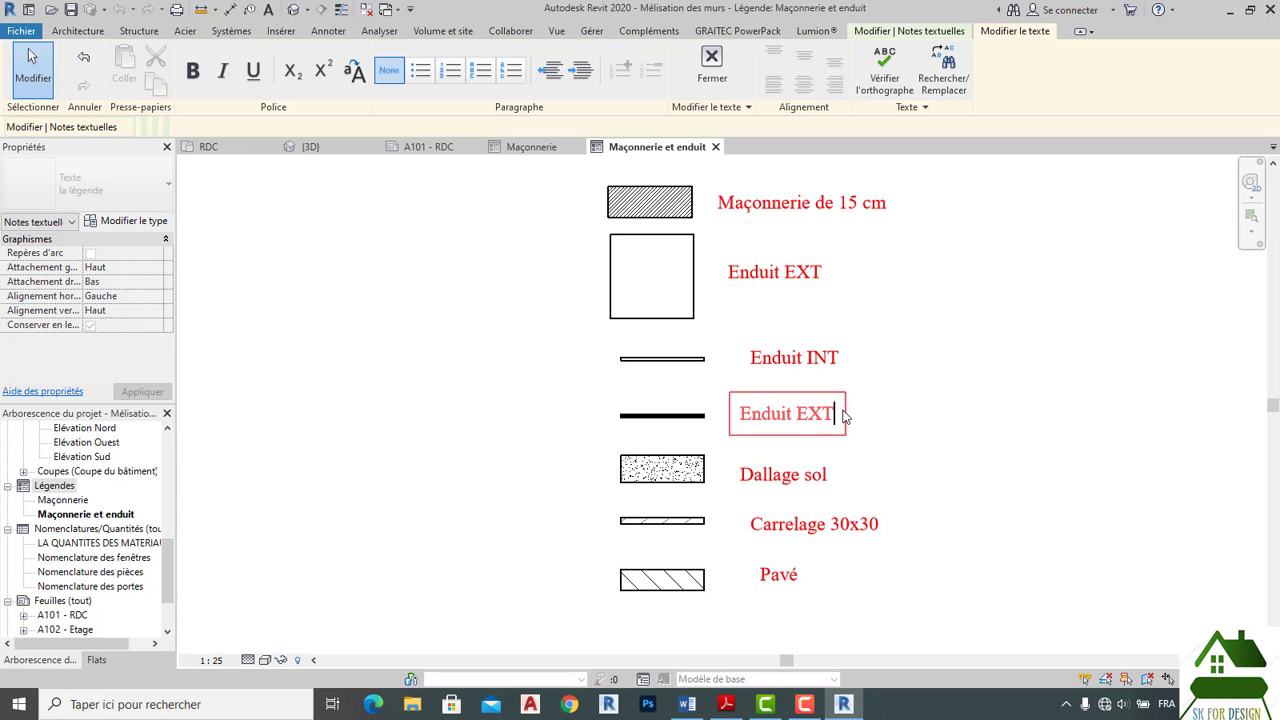
key("BackSpace")
key("BackSpace")
key("BackSpace")
type("FCD")
left_click(999, 431)
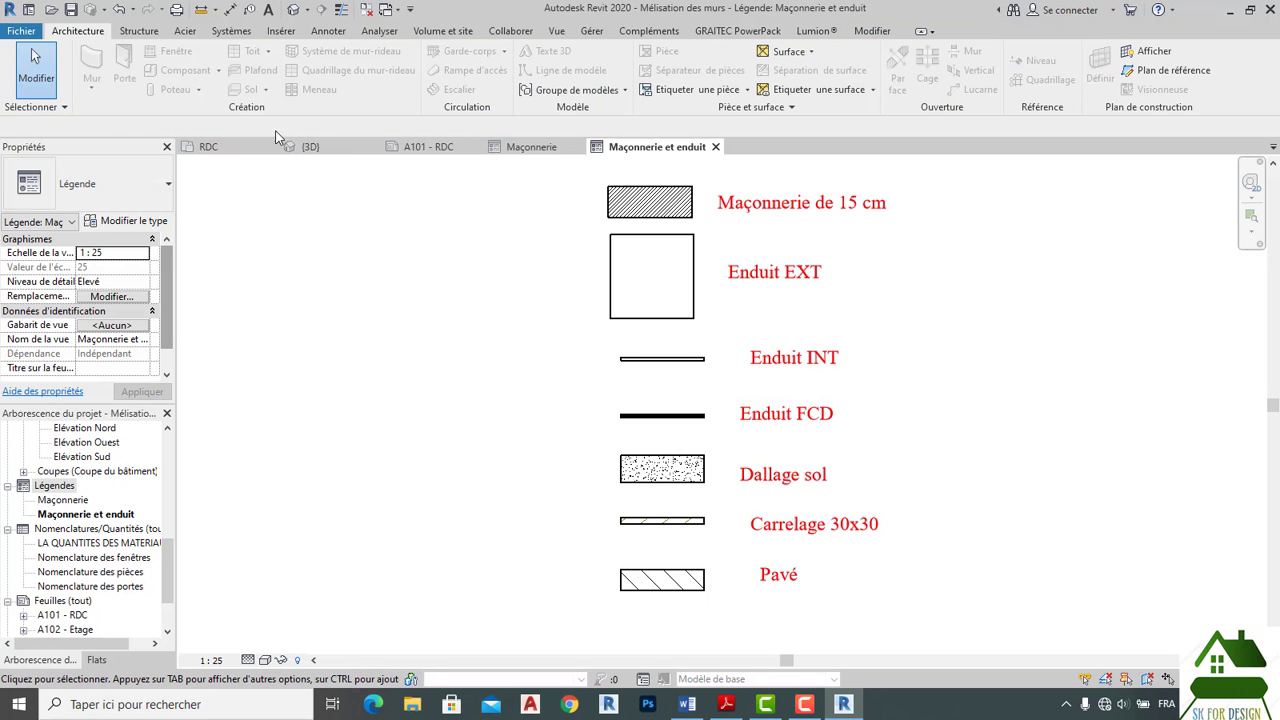
In the RDC plan, give the Enduit ext wall type's material Endut ext-1.5 cm a solid-fill foreground cut pattern and accept the type properties.
left_click(208, 146)
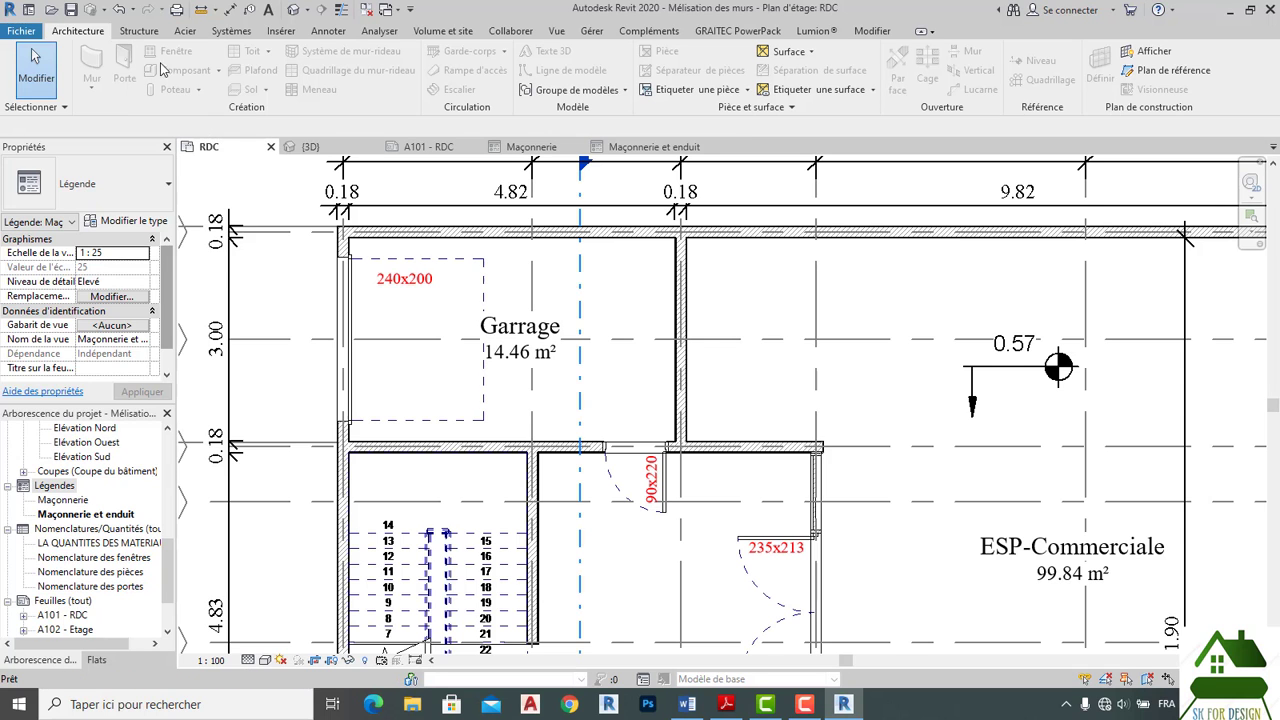
left_click(105, 62)
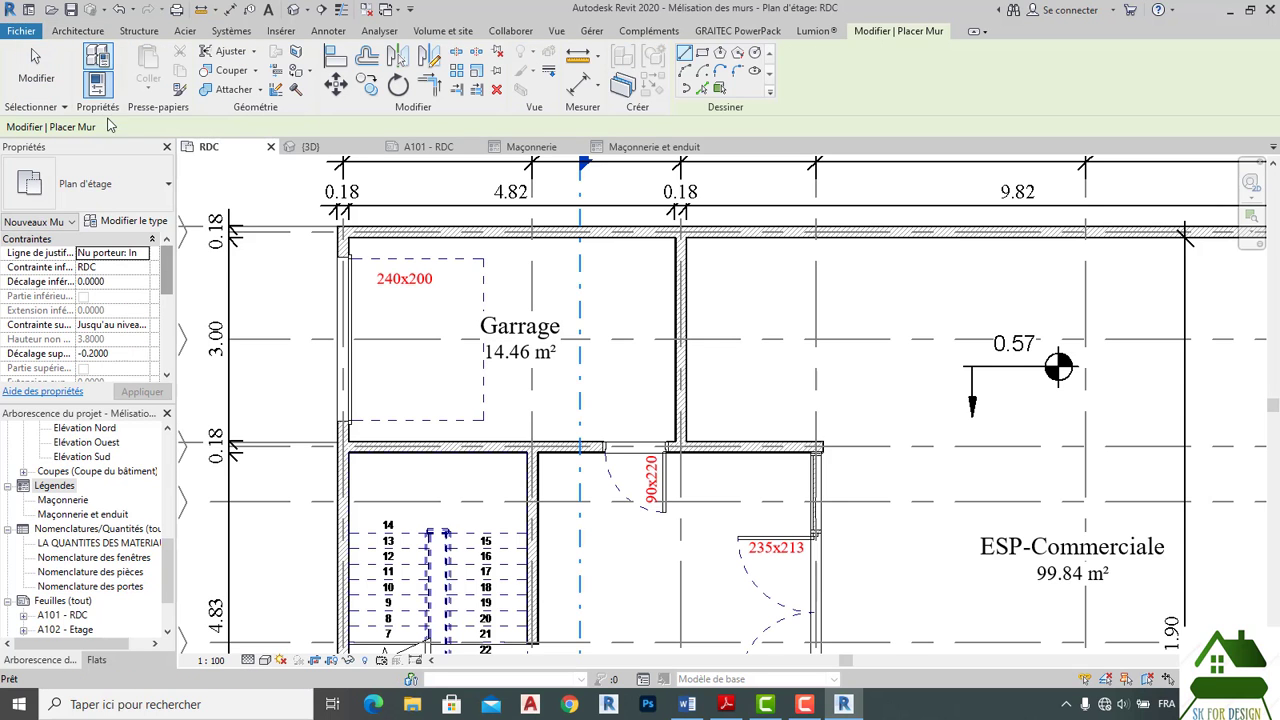
left_click(127, 220)
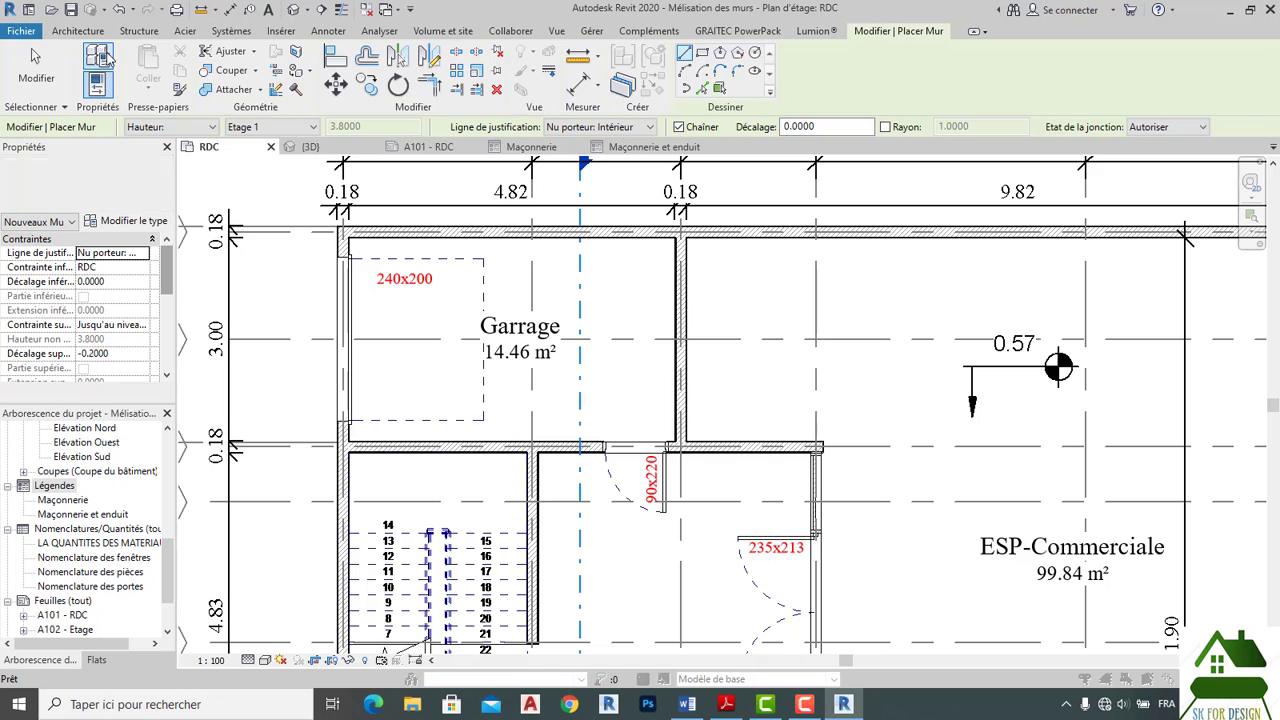
left_click(814, 211)
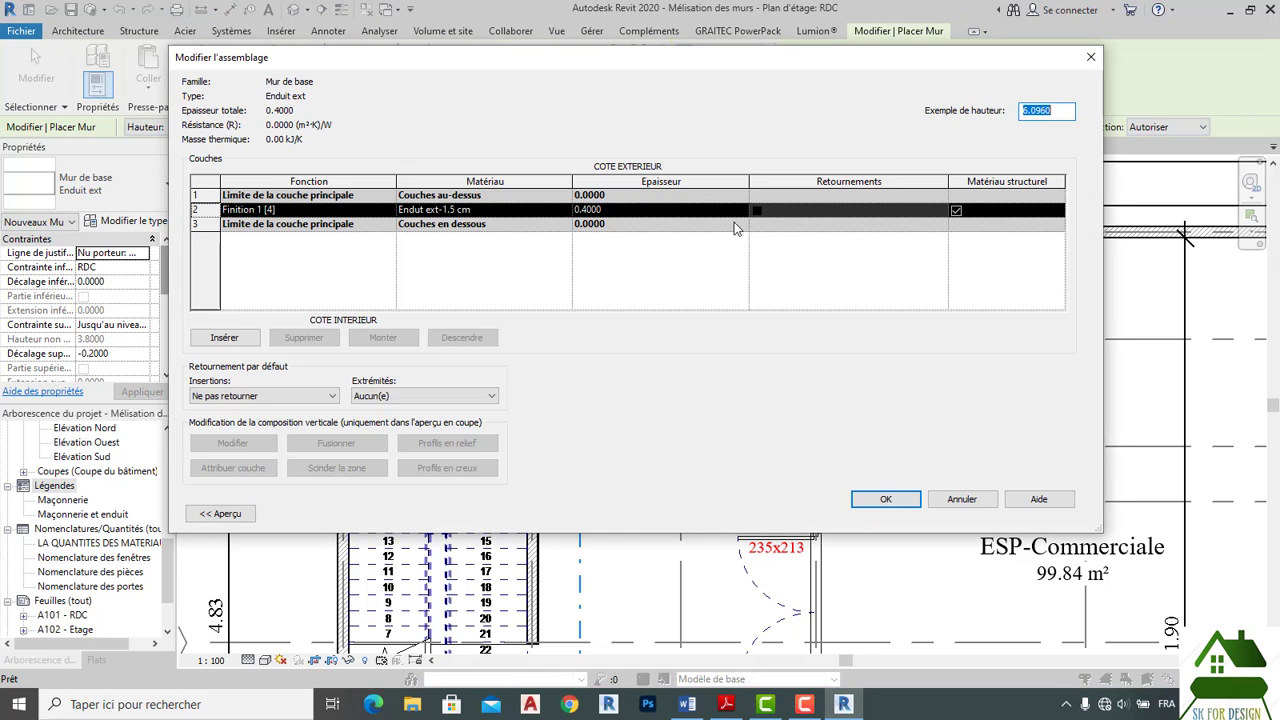
left_click(564, 212)
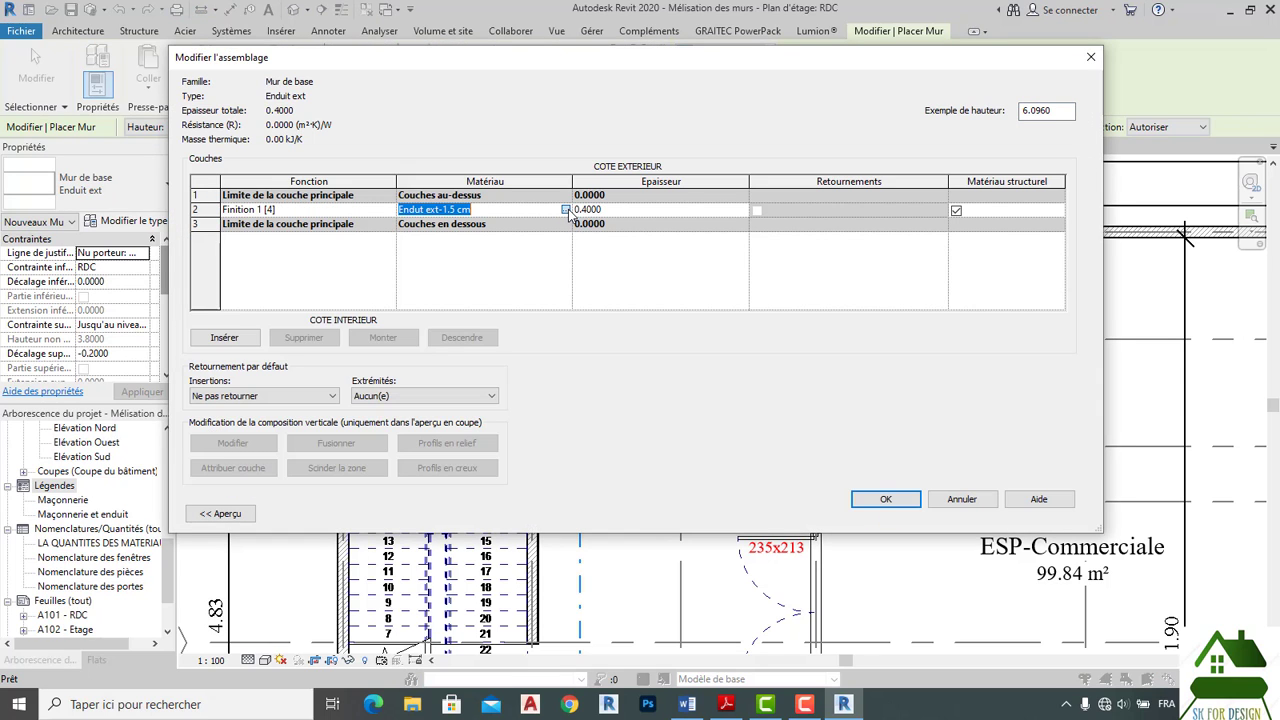
left_click(567, 211)
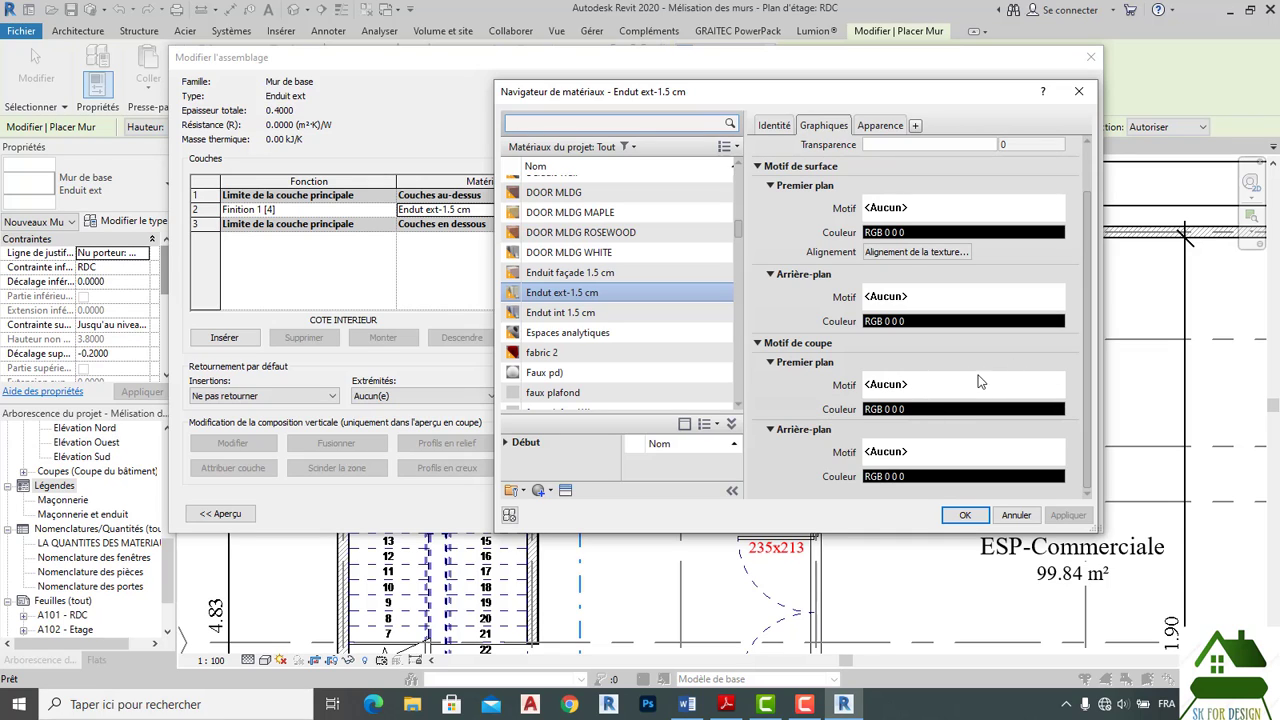
left_click(930, 390)
left_click(561, 352)
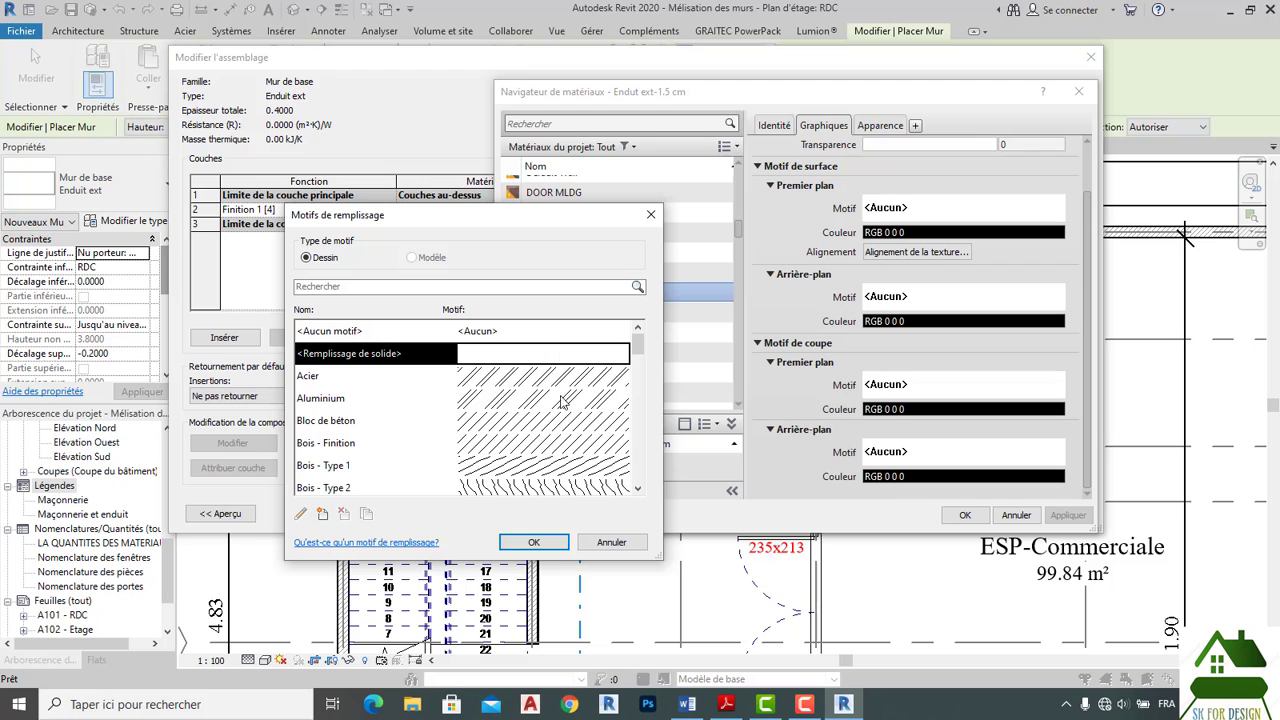
left_click(552, 549)
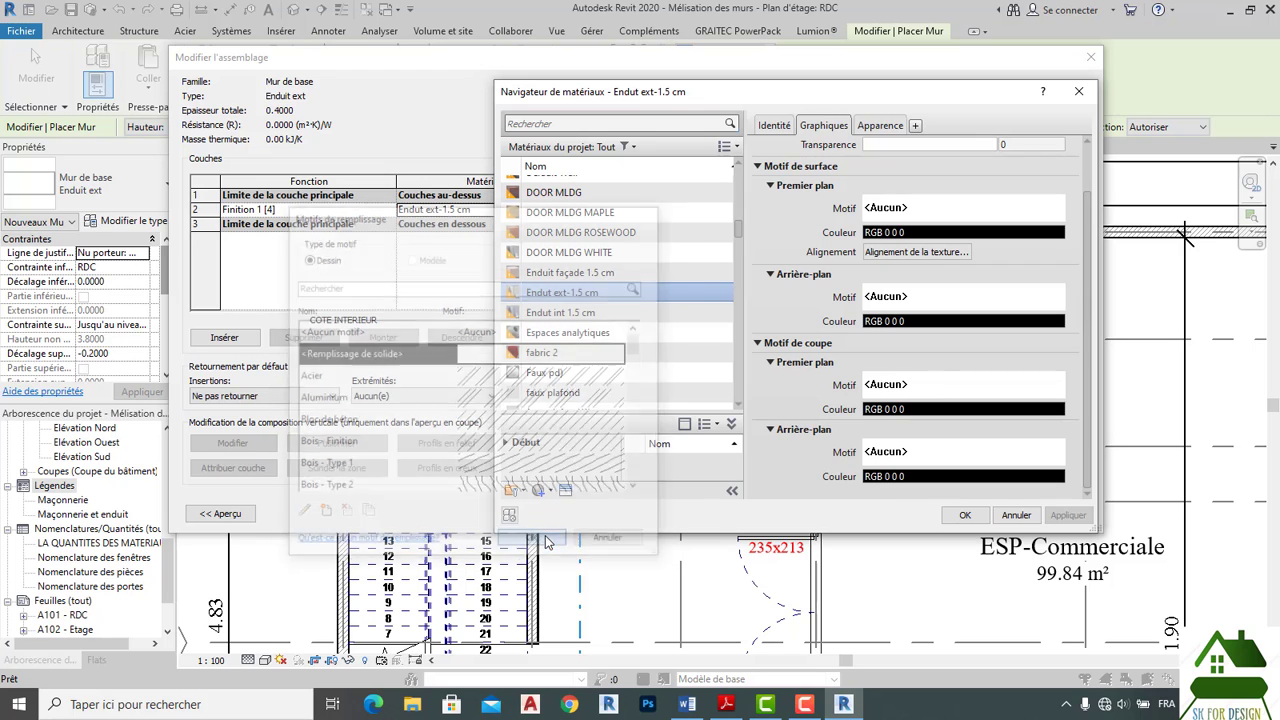
left_click(965, 516)
left_click(898, 513)
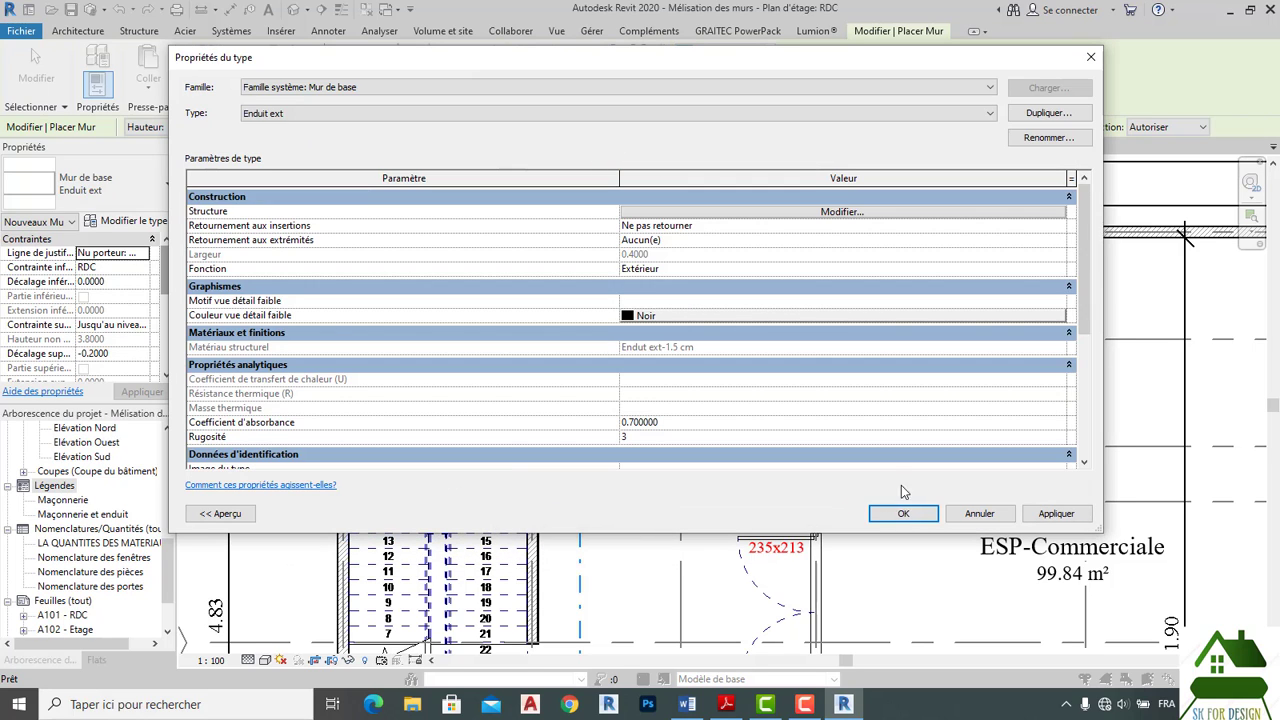
left_click(904, 513)
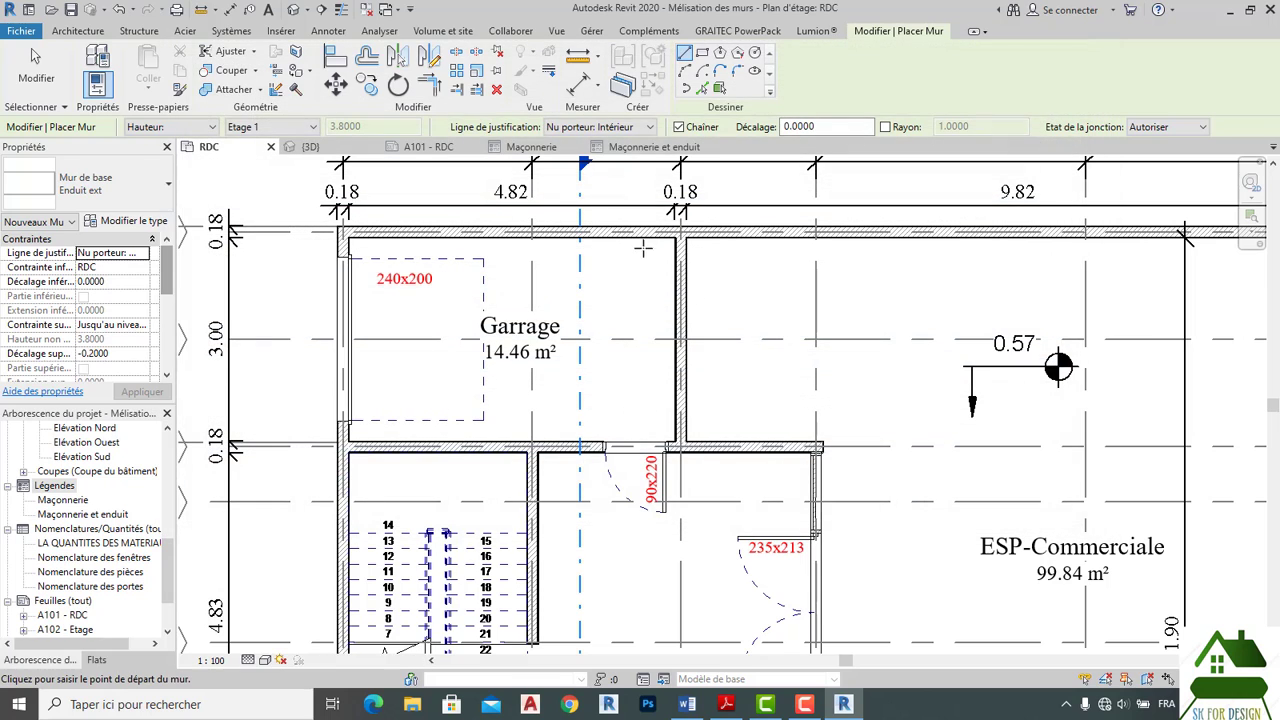
Compare the square Enduit EXT symbol with the plaster symbol in the Maçonnerie legend, and return to the garage walls in the RDC plan.
left_click(640, 147)
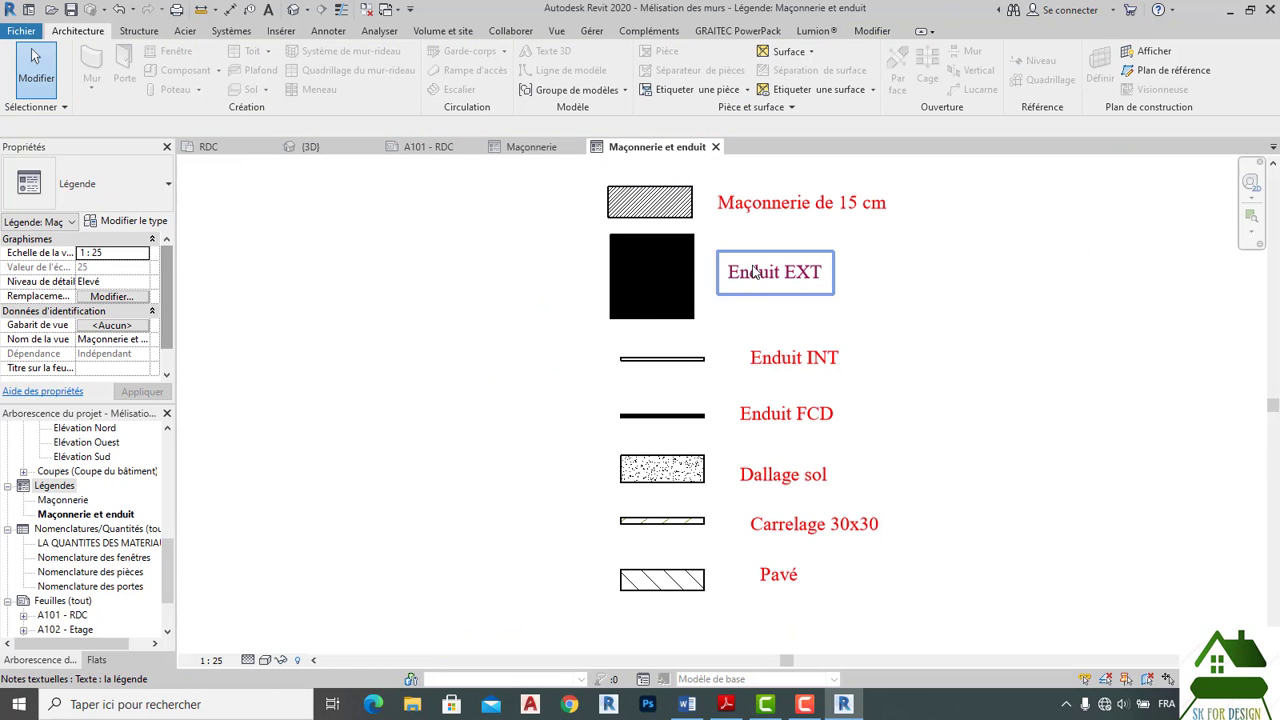
left_click(540, 148)
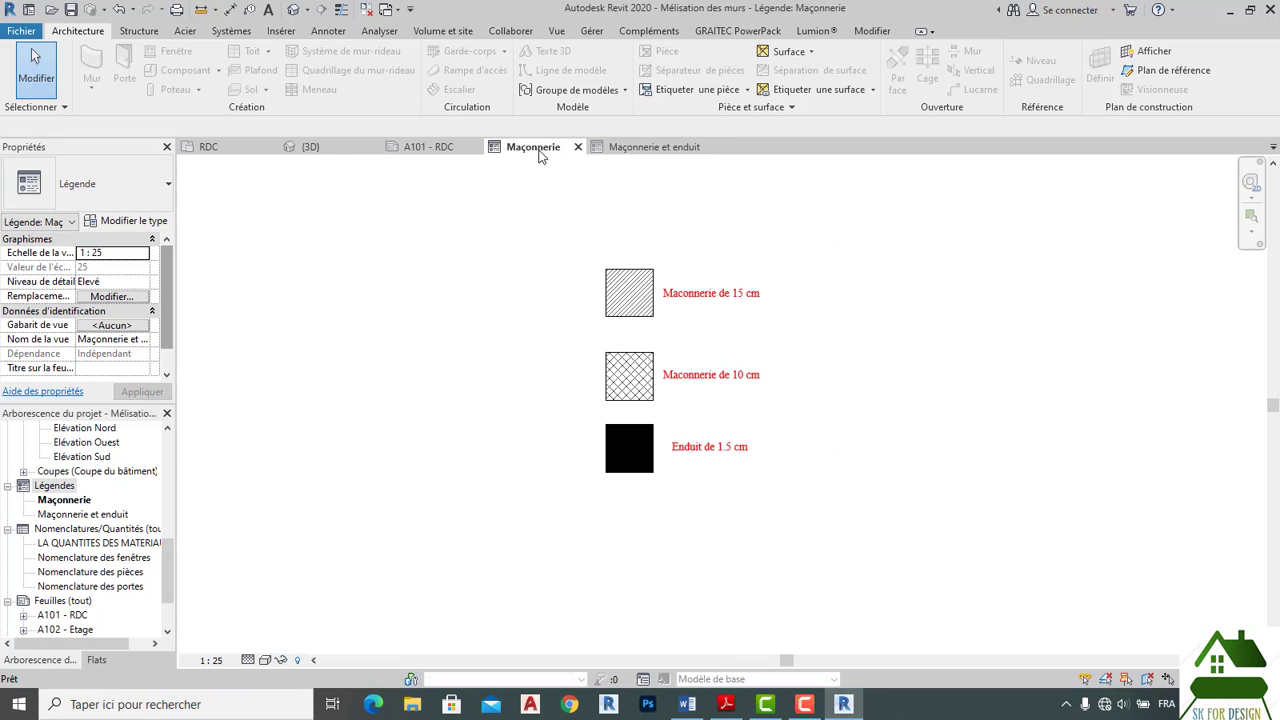
left_click(648, 149)
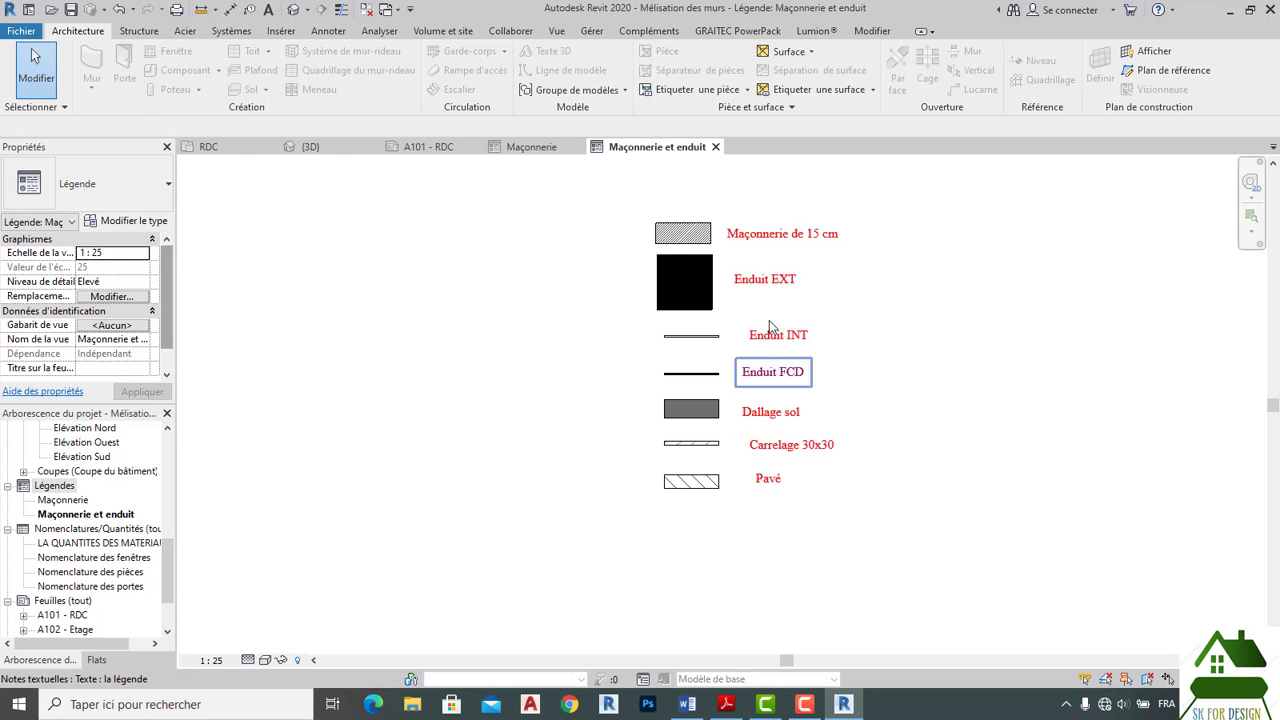
left_click(215, 147)
scroll(405, 210, "up", 5)
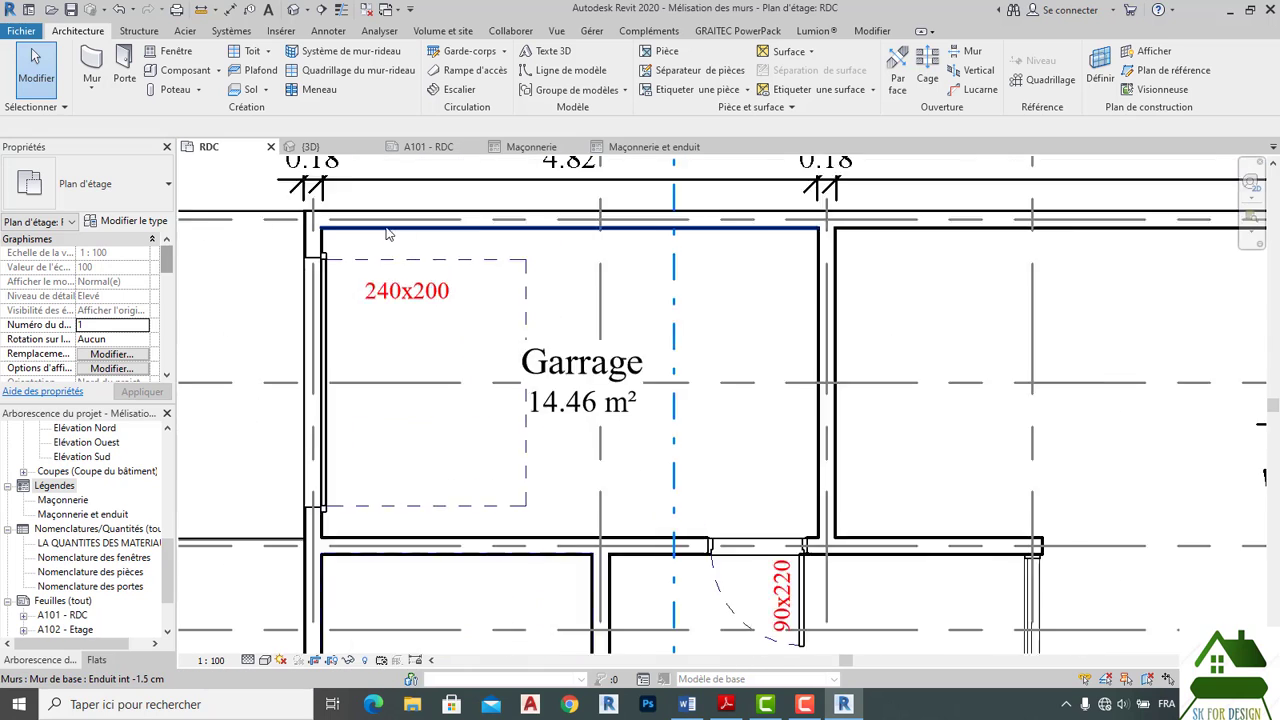
Examine the plaster on the garage's upper wall, the available plaster wall types, and the symbols in the Maçonnerie et enduit legend.
scroll(405, 210, "up", 1)
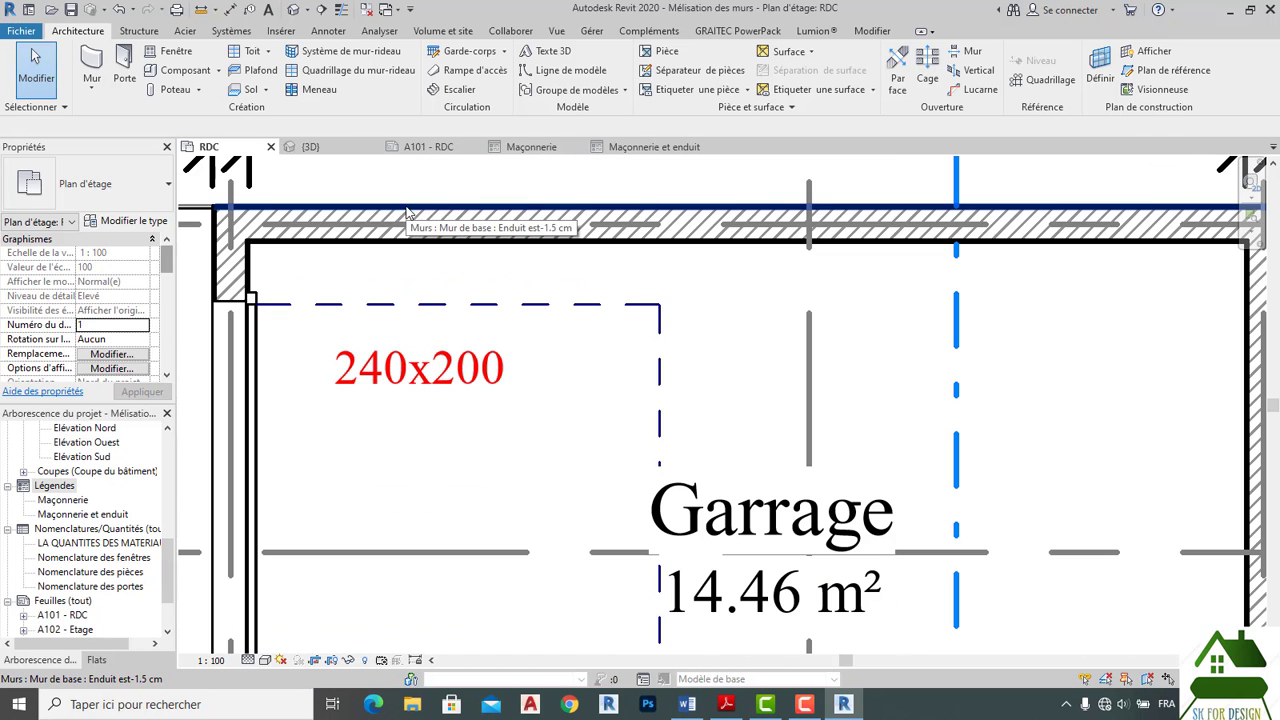
scroll(433, 213, "down", 2)
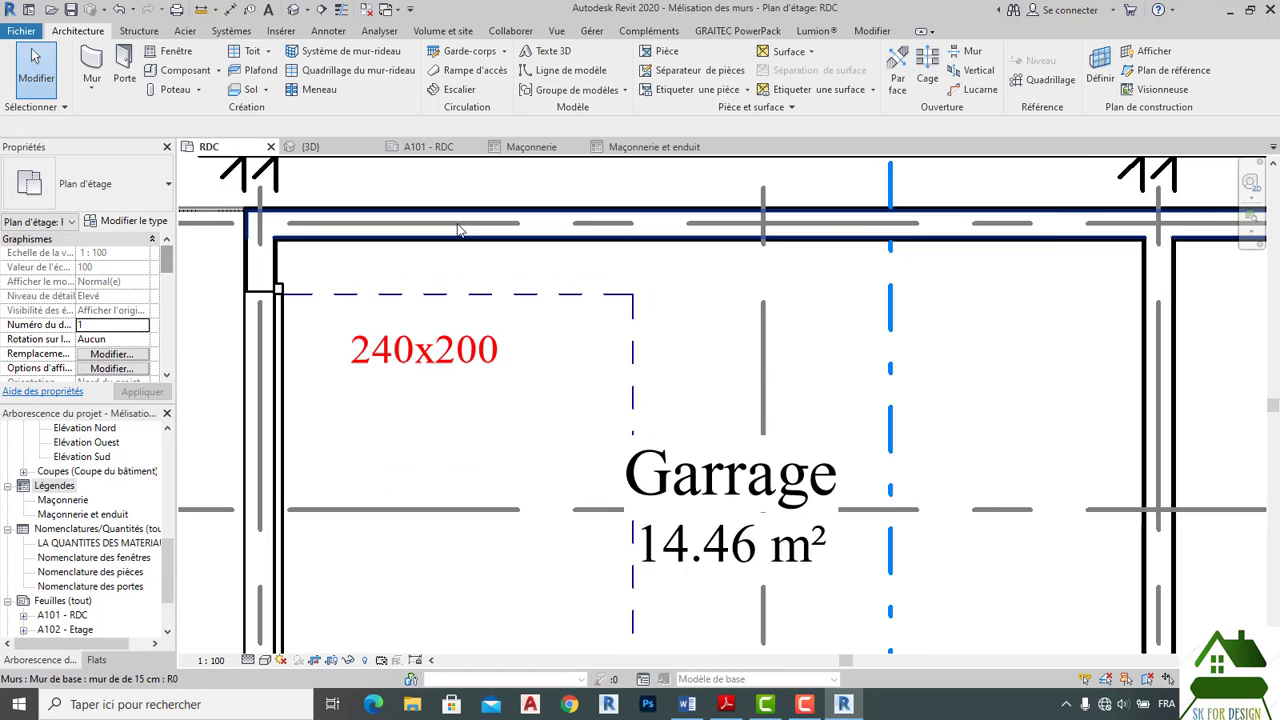
left_click(103, 66)
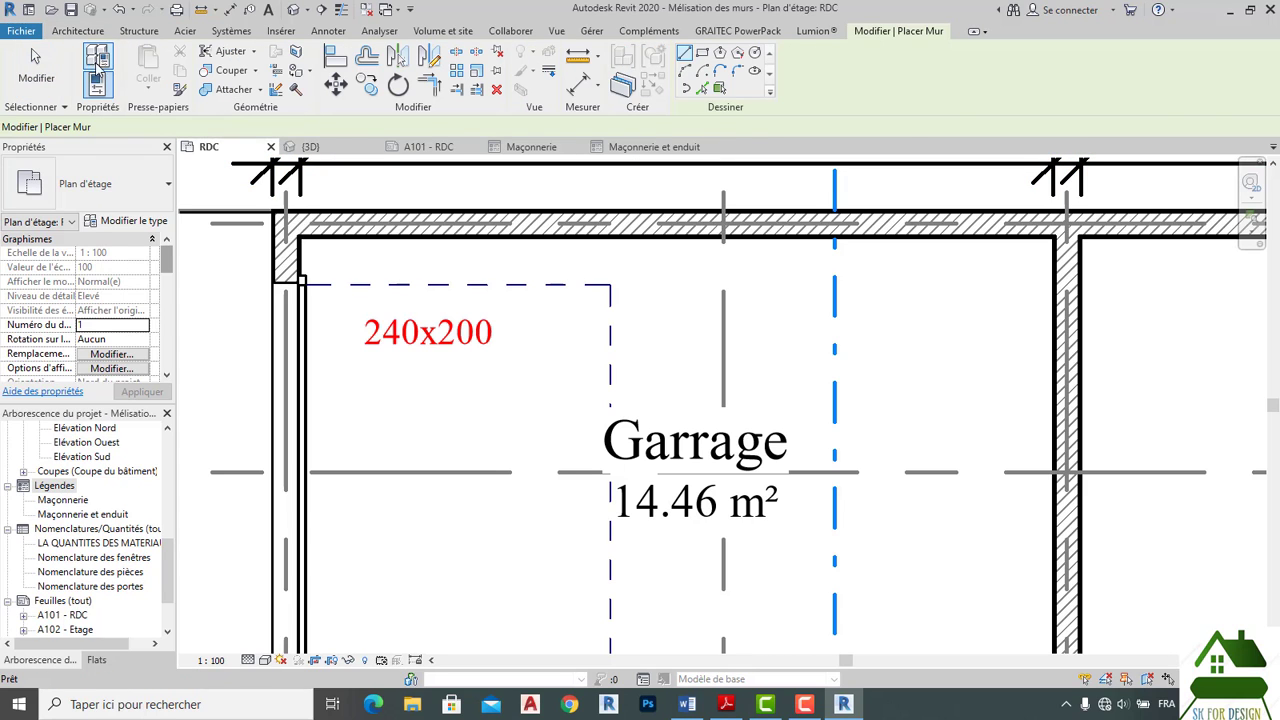
left_click(128, 186)
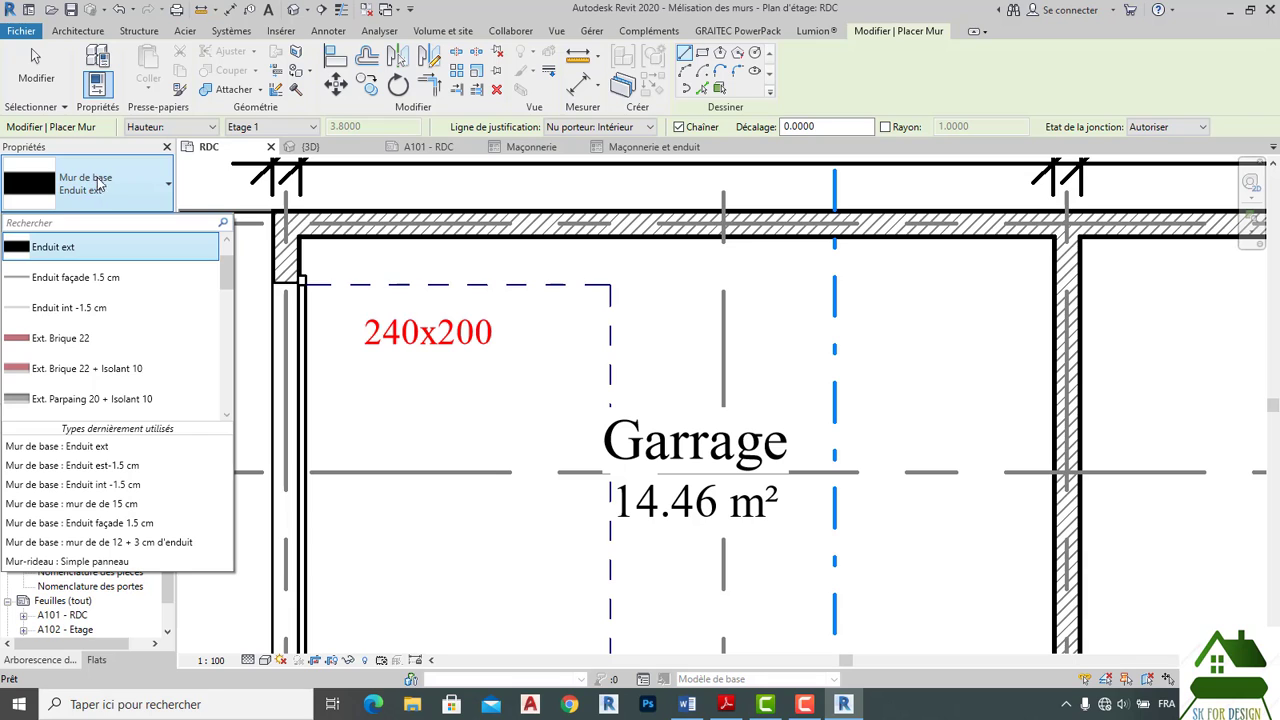
left_click(662, 148)
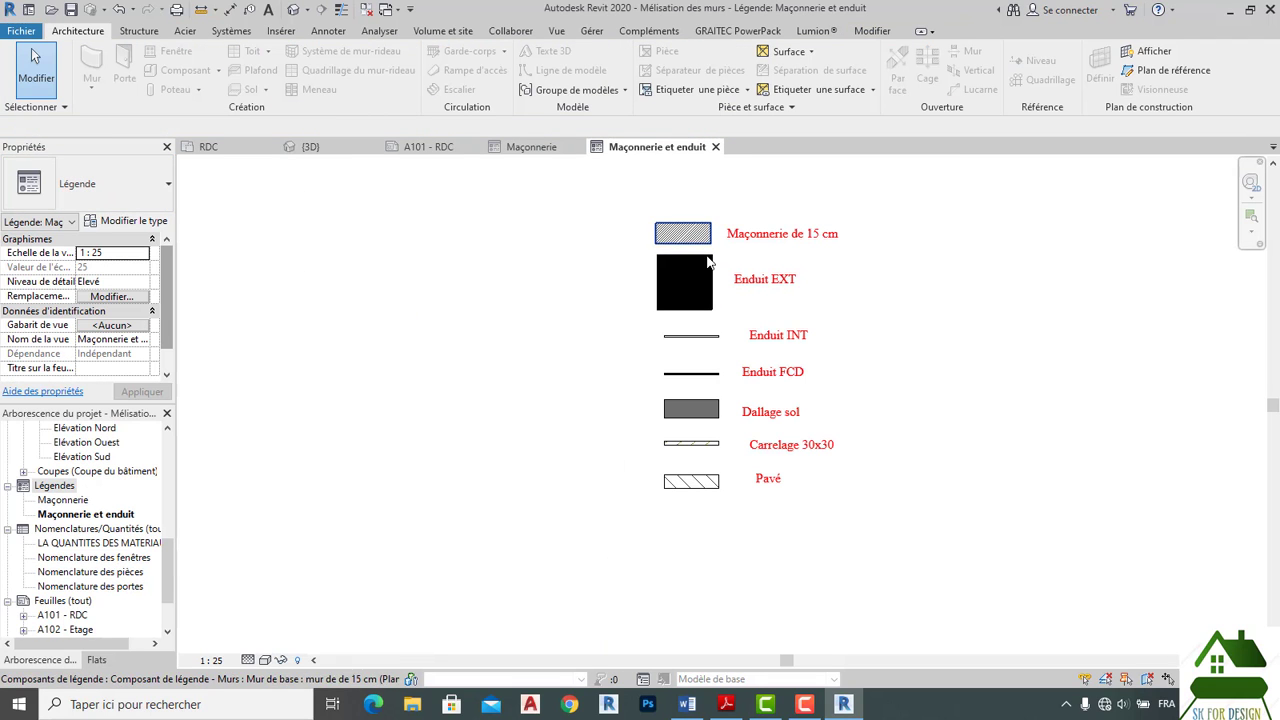
scroll(520, 300, "down", 2)
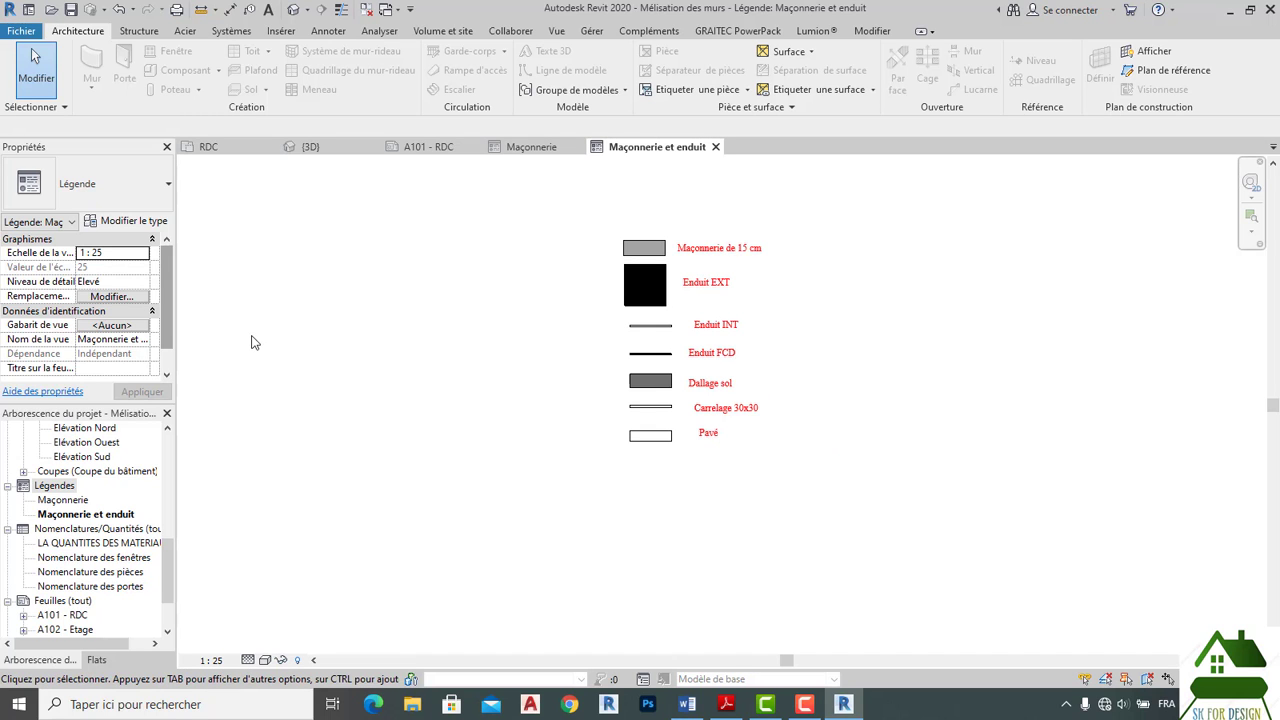
Place the Maçonnerie et enduit legend on sheet A101 - RDC, to the right of the Maçonnerie legend.
left_click(428, 147)
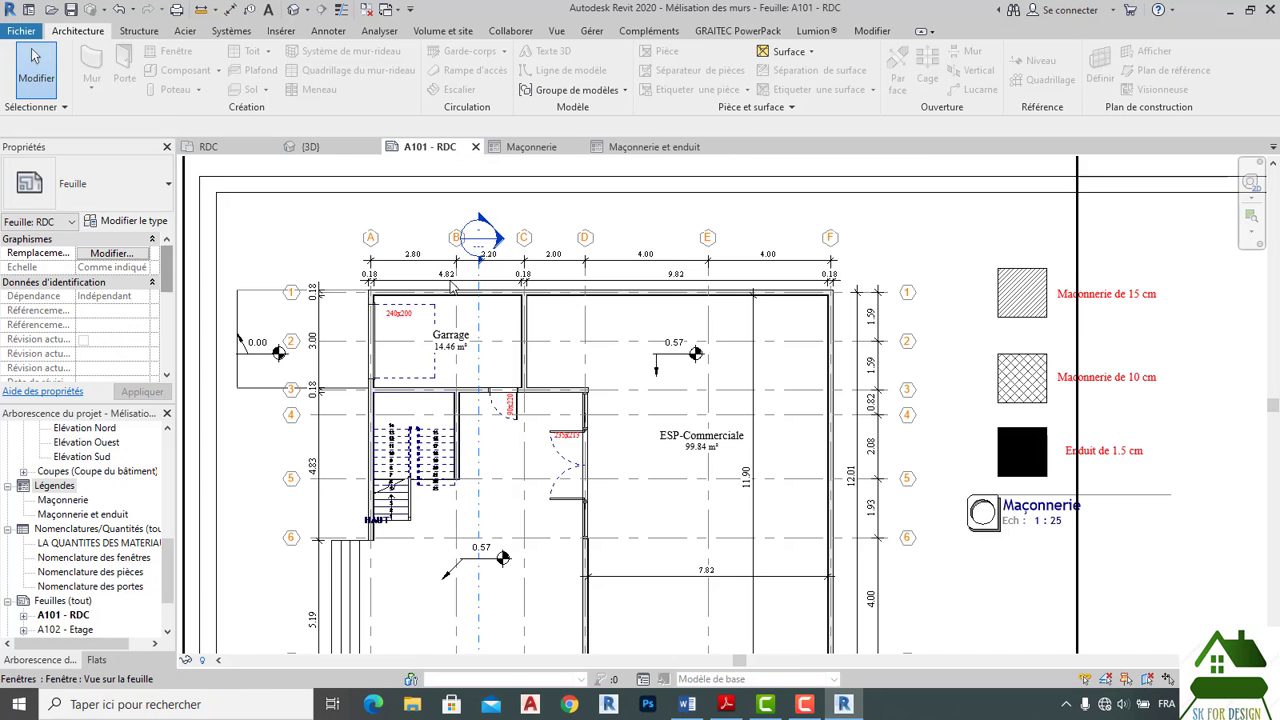
scroll(496, 345, "down", 2)
middle_click_drag(1115, 449, 1123, 397)
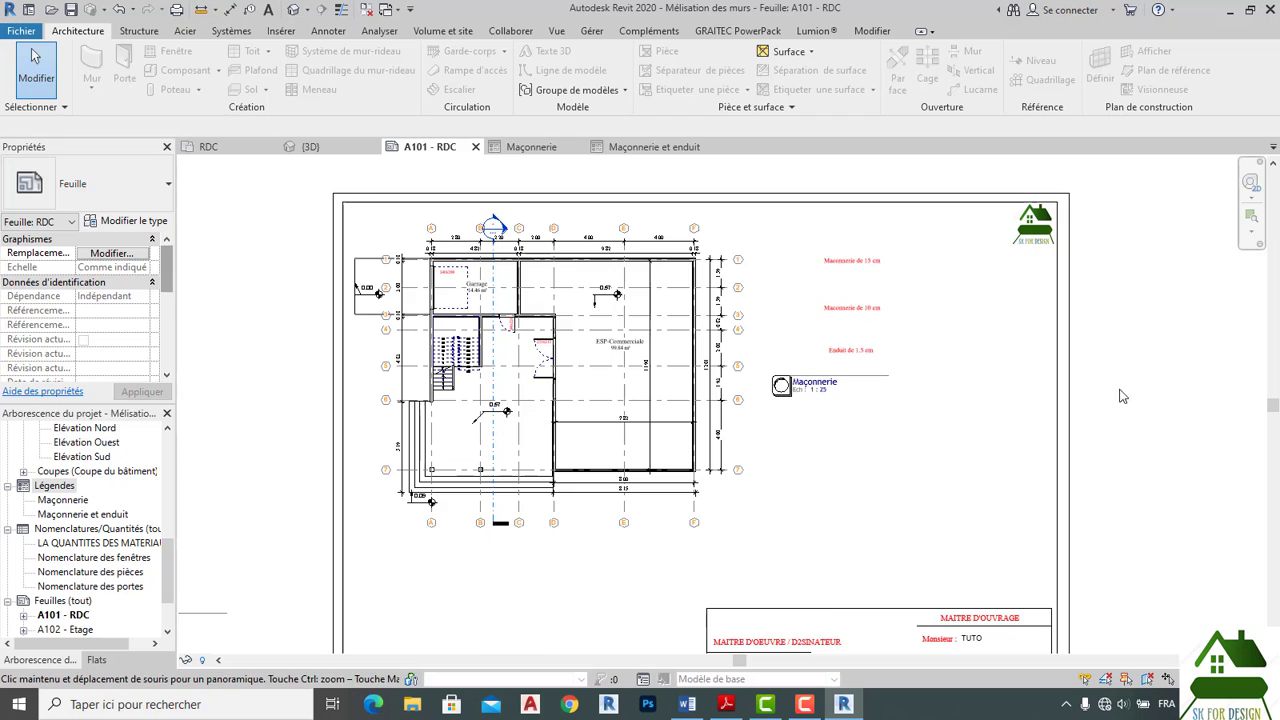
left_click(84, 514)
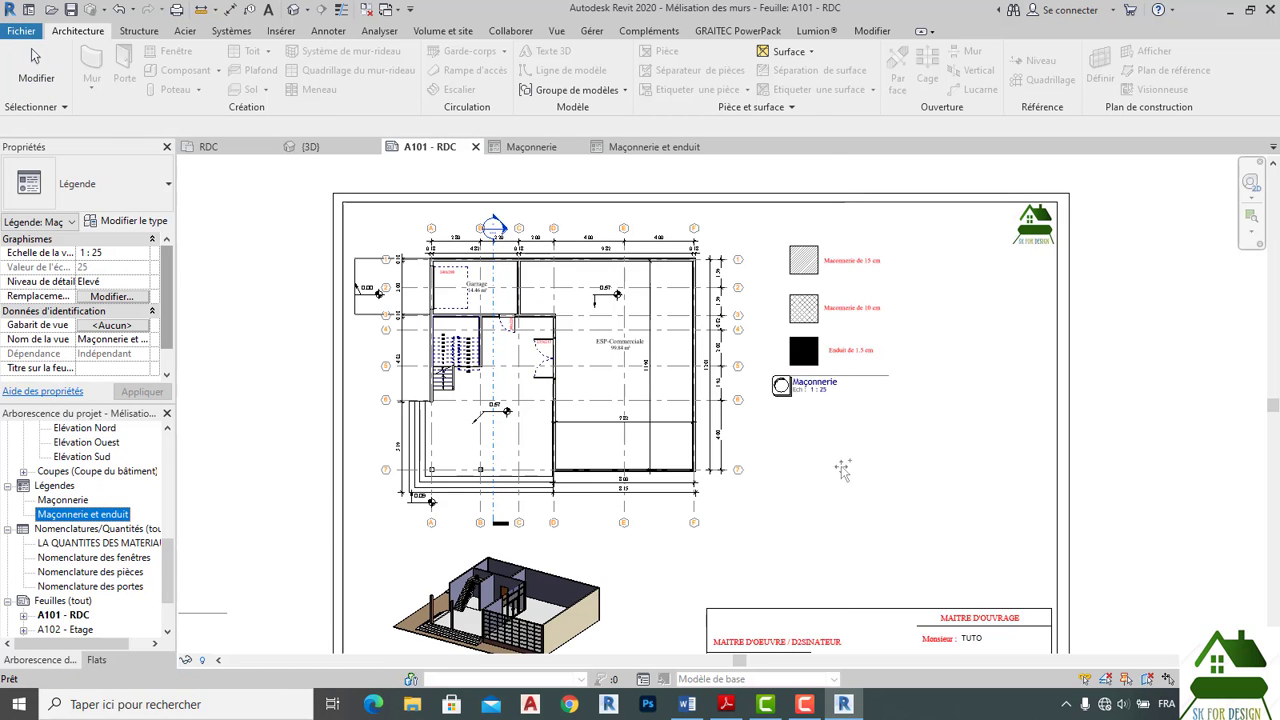
left_click_drag(875, 440, 875, 442)
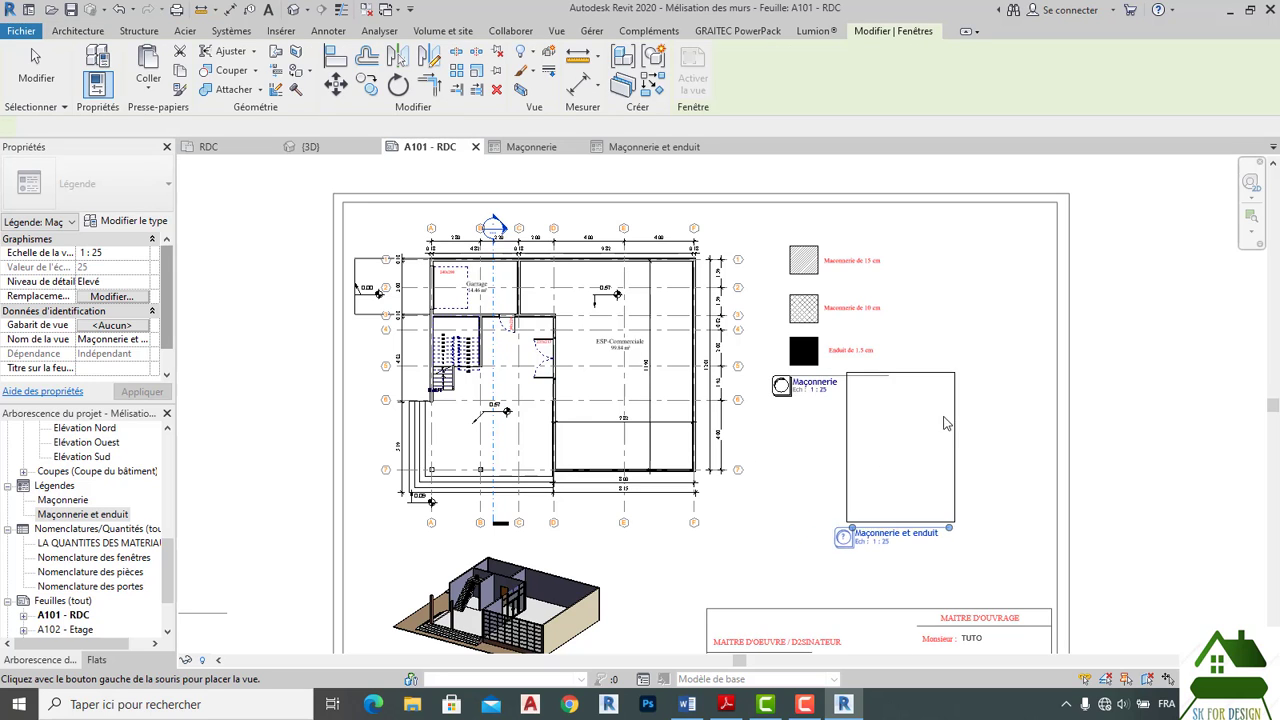
left_click(976, 308)
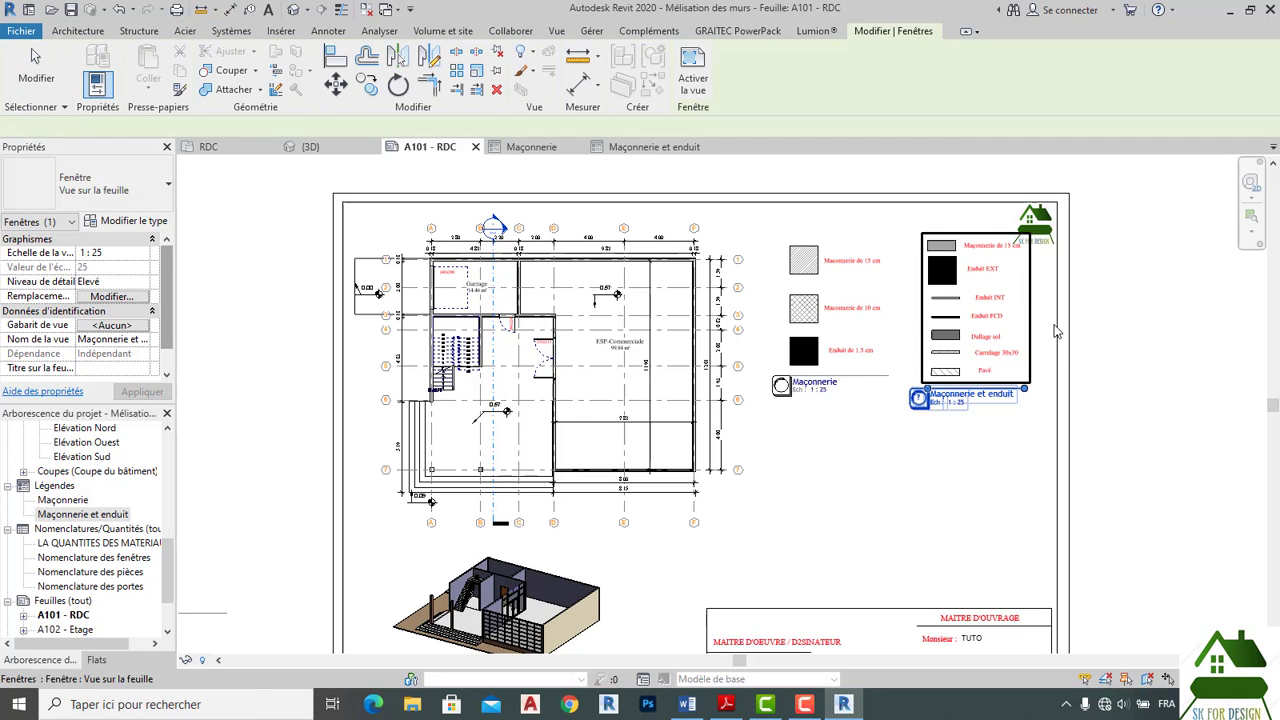
key("Escape")
Move the Maçonnerie et enduit legend clear of the sheet logo and lower the Maçonnerie legend so their titles line up.
left_click(1013, 342)
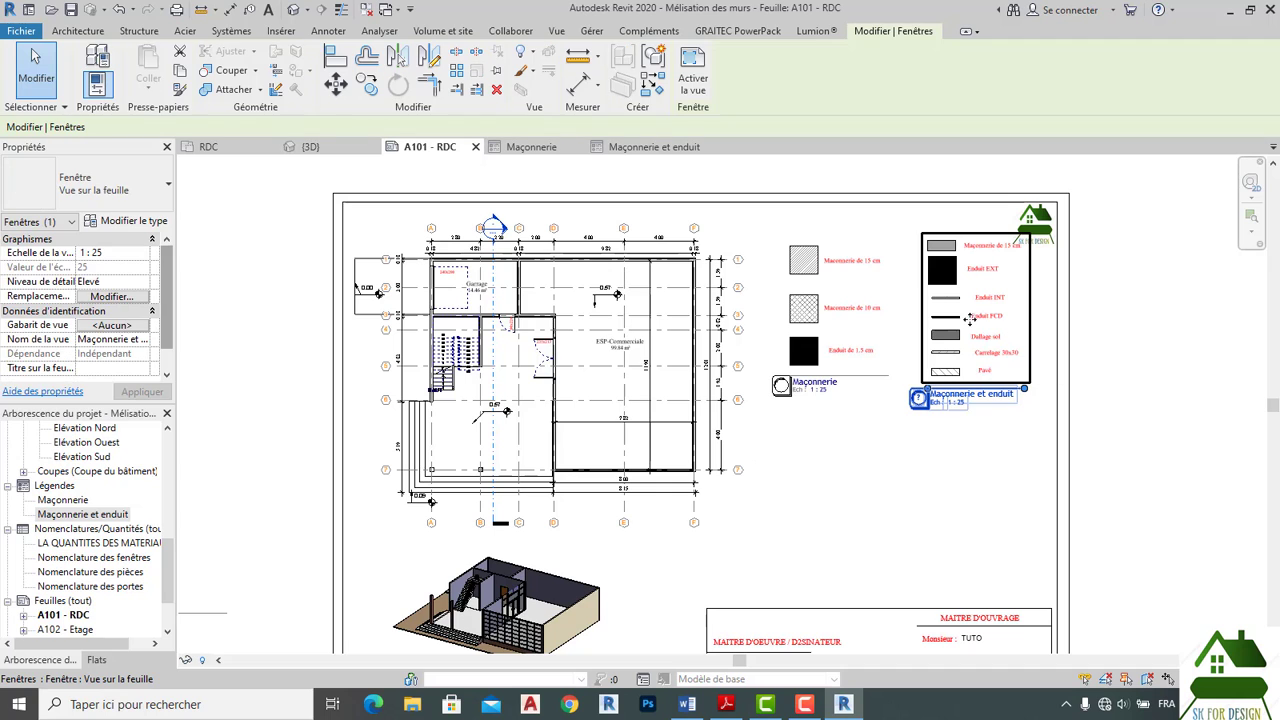
mouse_move(970, 318)
left_mouse_down()
mouse_move(958, 345)
mouse_move(960, 334)
left_mouse_up()
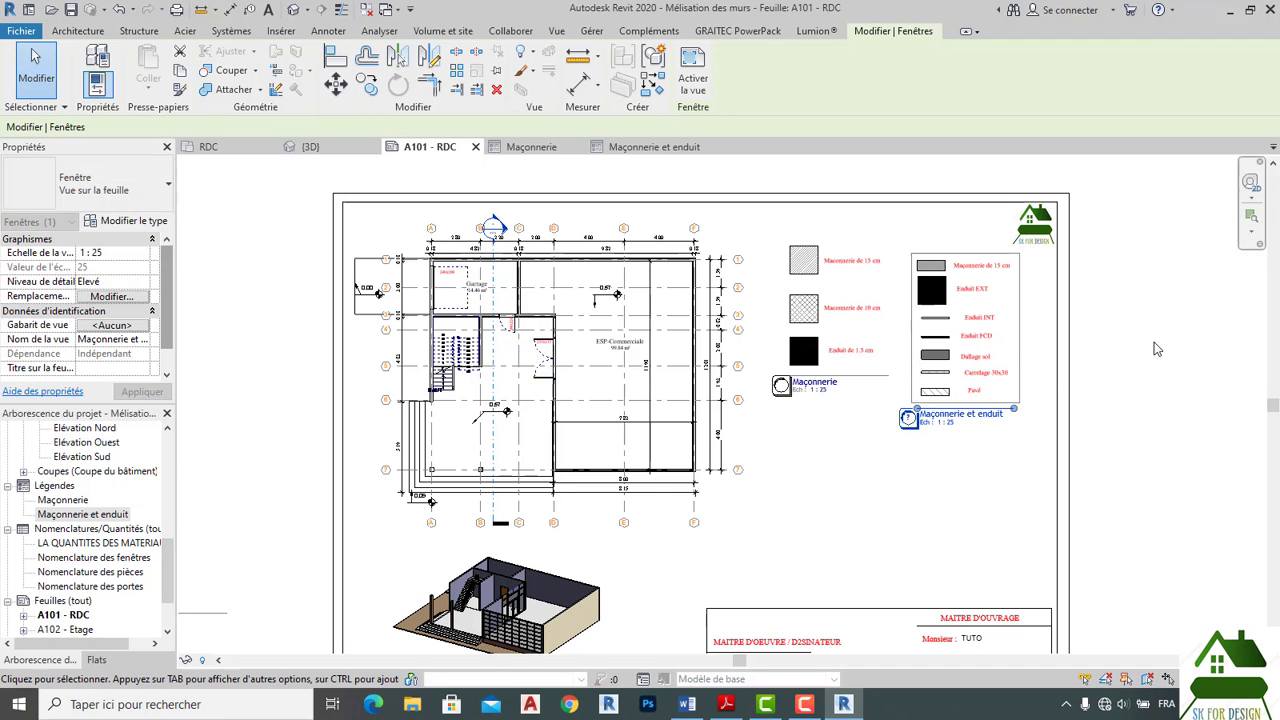
left_click(1157, 348)
left_click(856, 330)
left_click_drag(840, 309, 825, 341)
left_click(1195, 336)
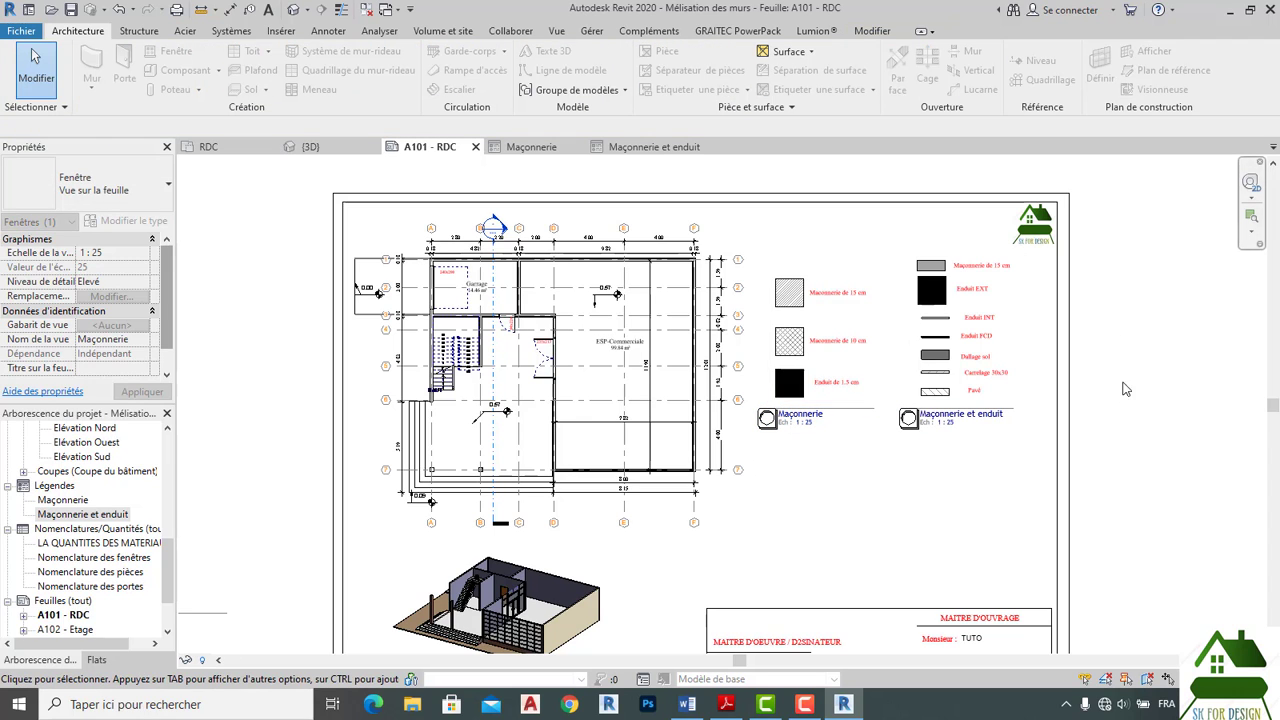
Create a new legend view named ELEMENTS at scale 1:25.
left_click(531, 147)
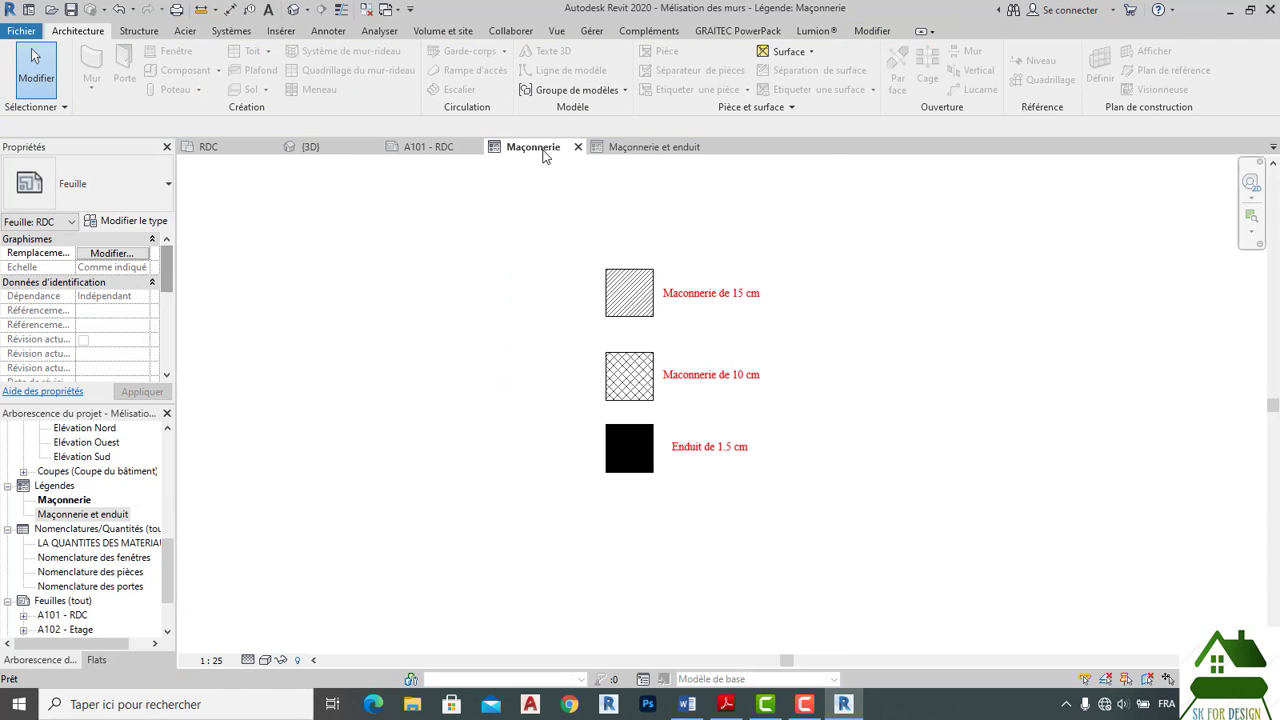
scroll(552, 292, "down", 1)
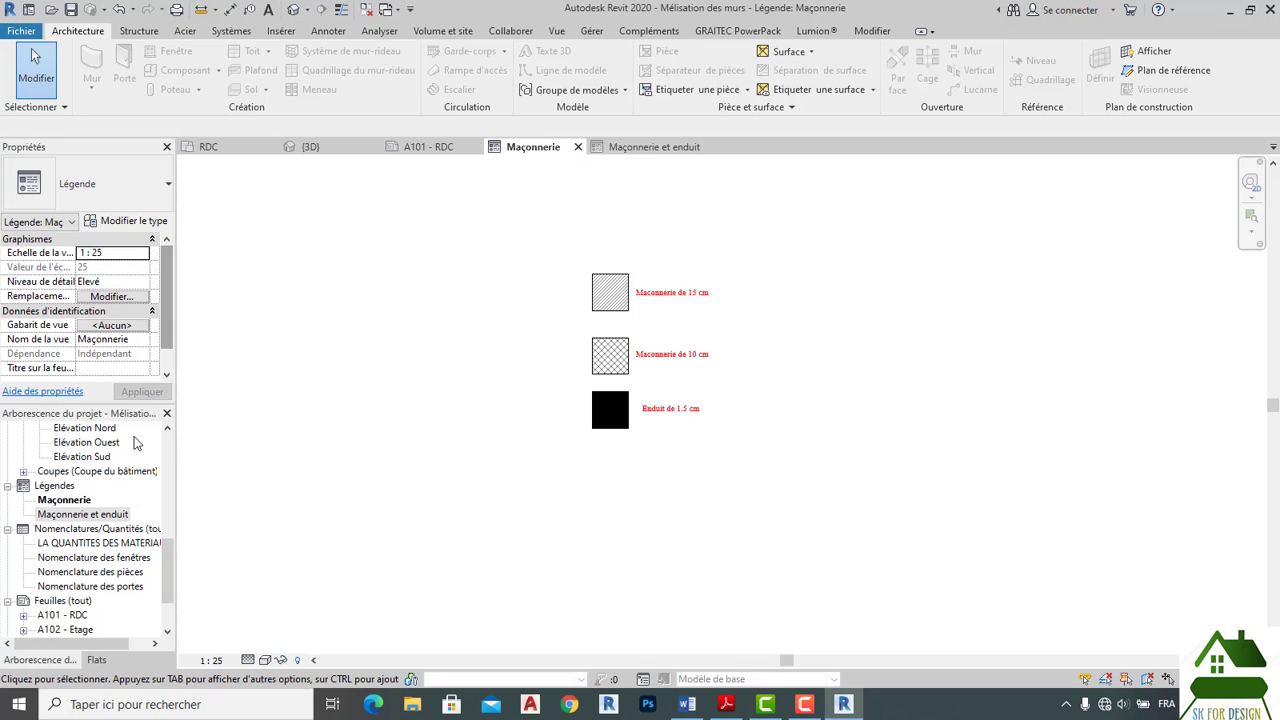
right_click(48, 488)
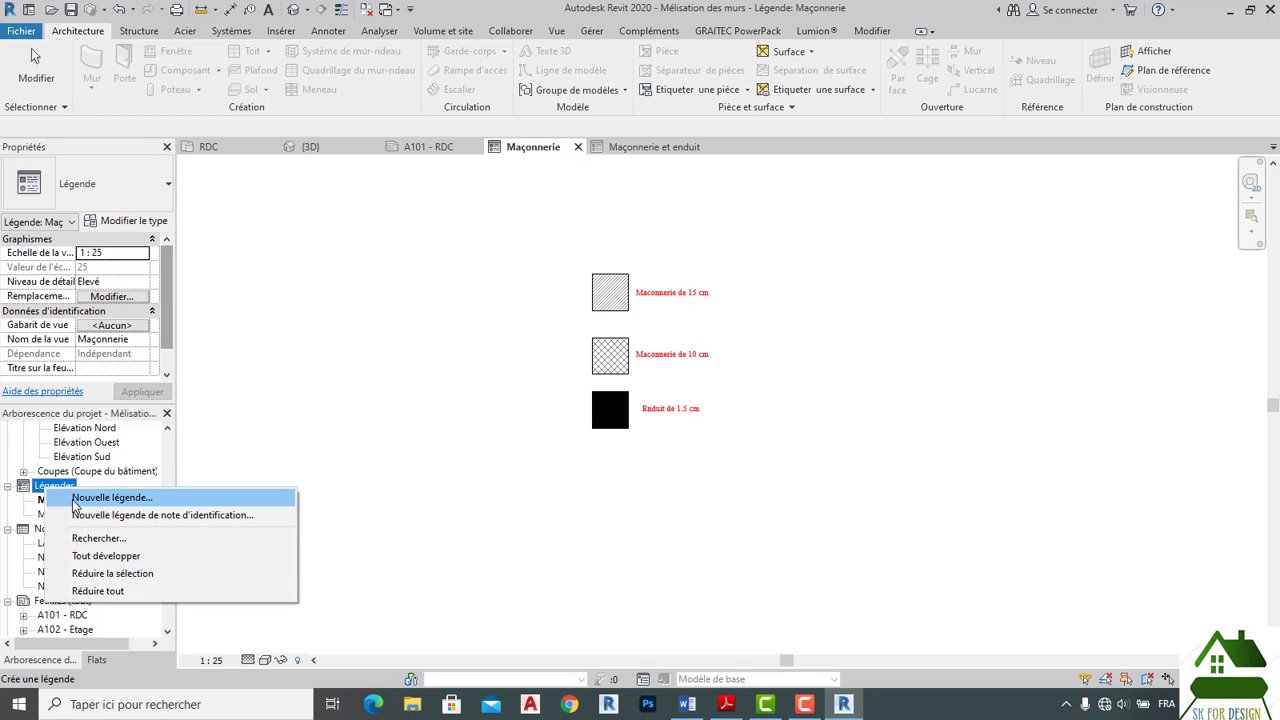
left_click(100, 498)
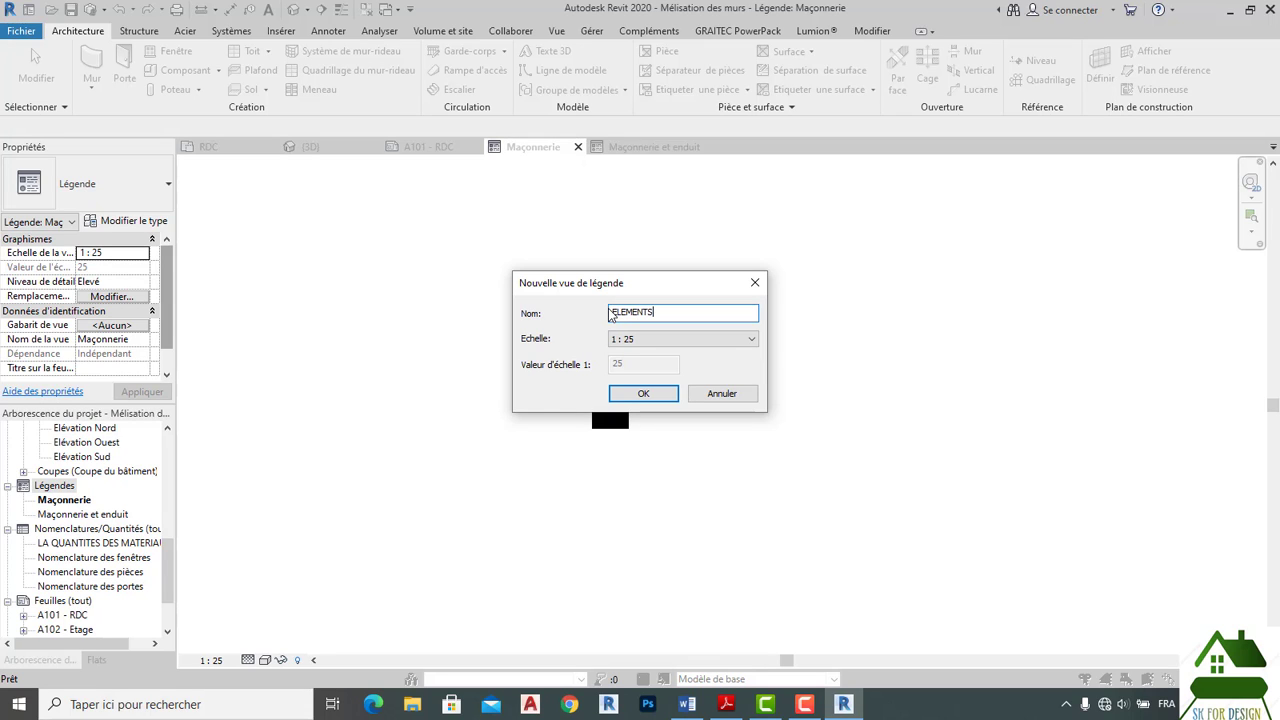
left_click(643, 394)
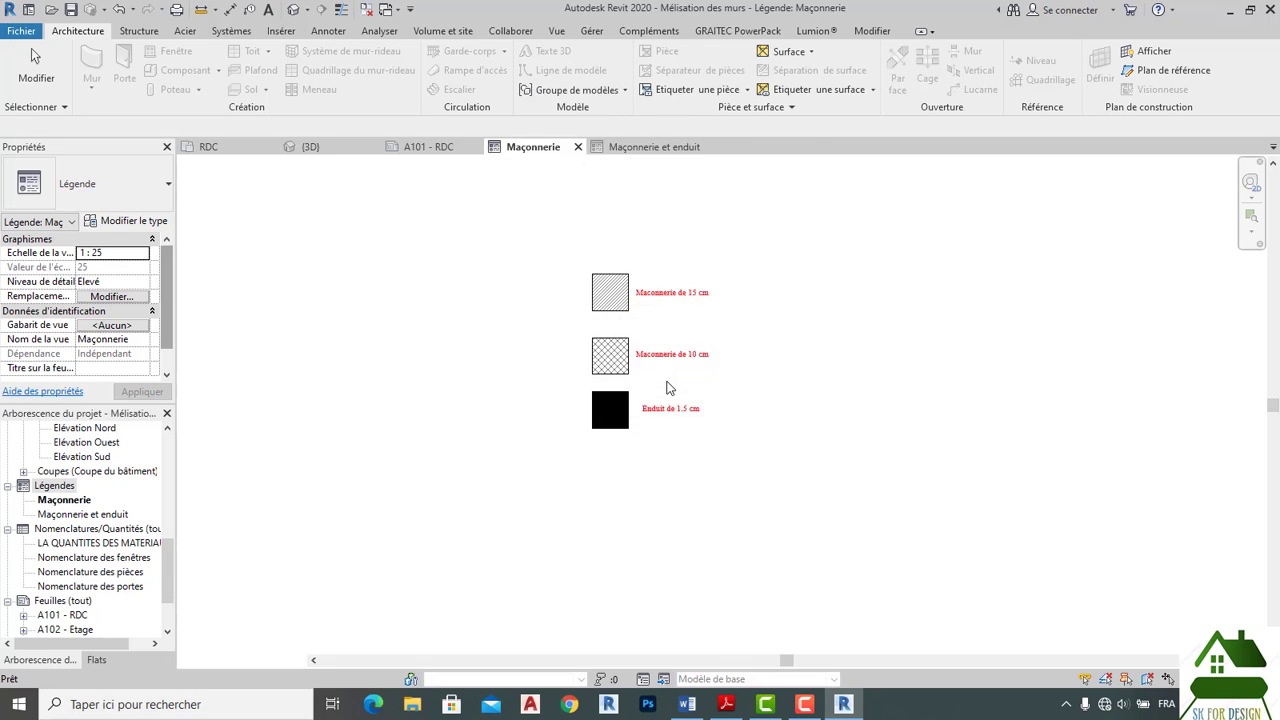
Start a legend component in the ELEMENTS legend and look through the available families, including the windows, furniture, walls, doors and floors.
left_click(326, 31)
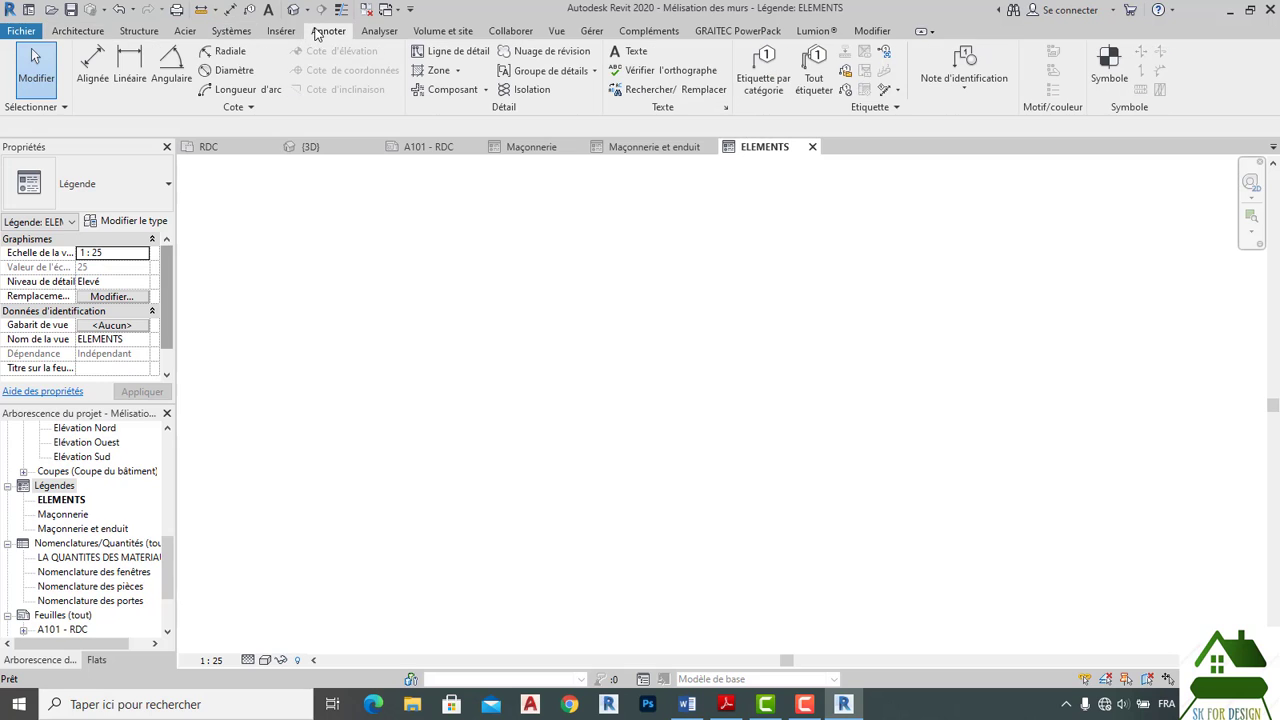
left_click(485, 92)
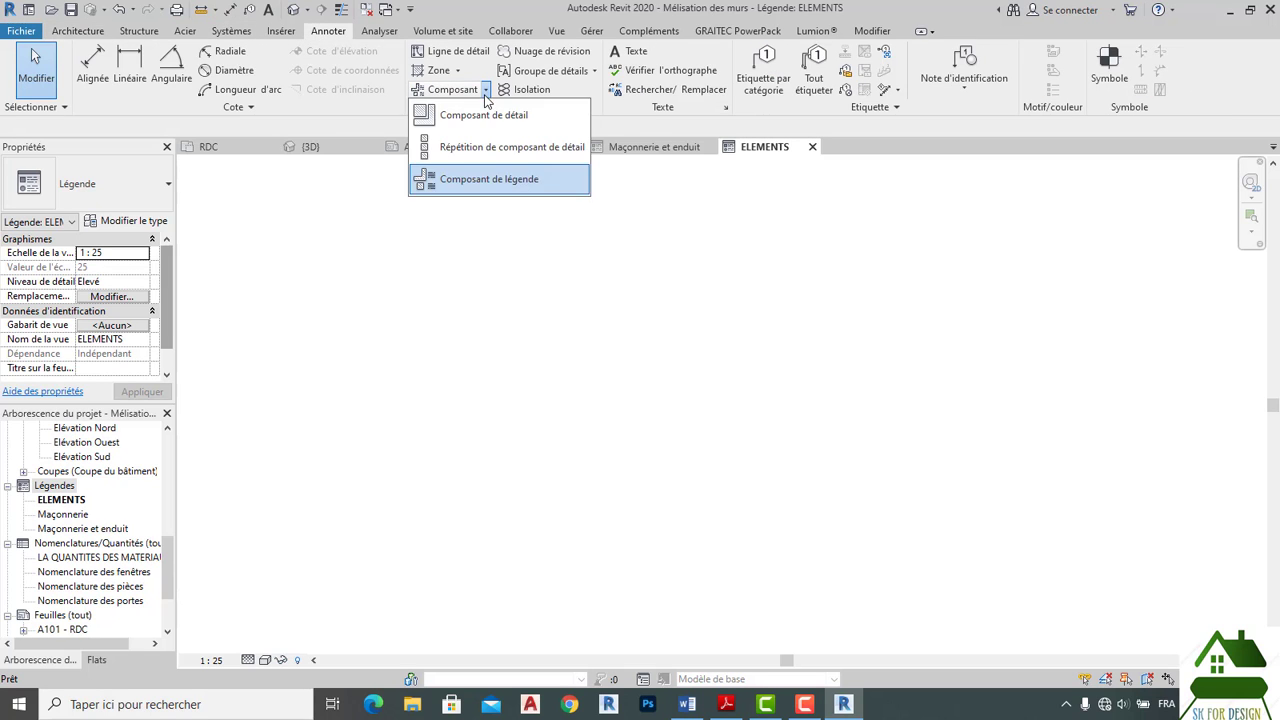
left_click(486, 178)
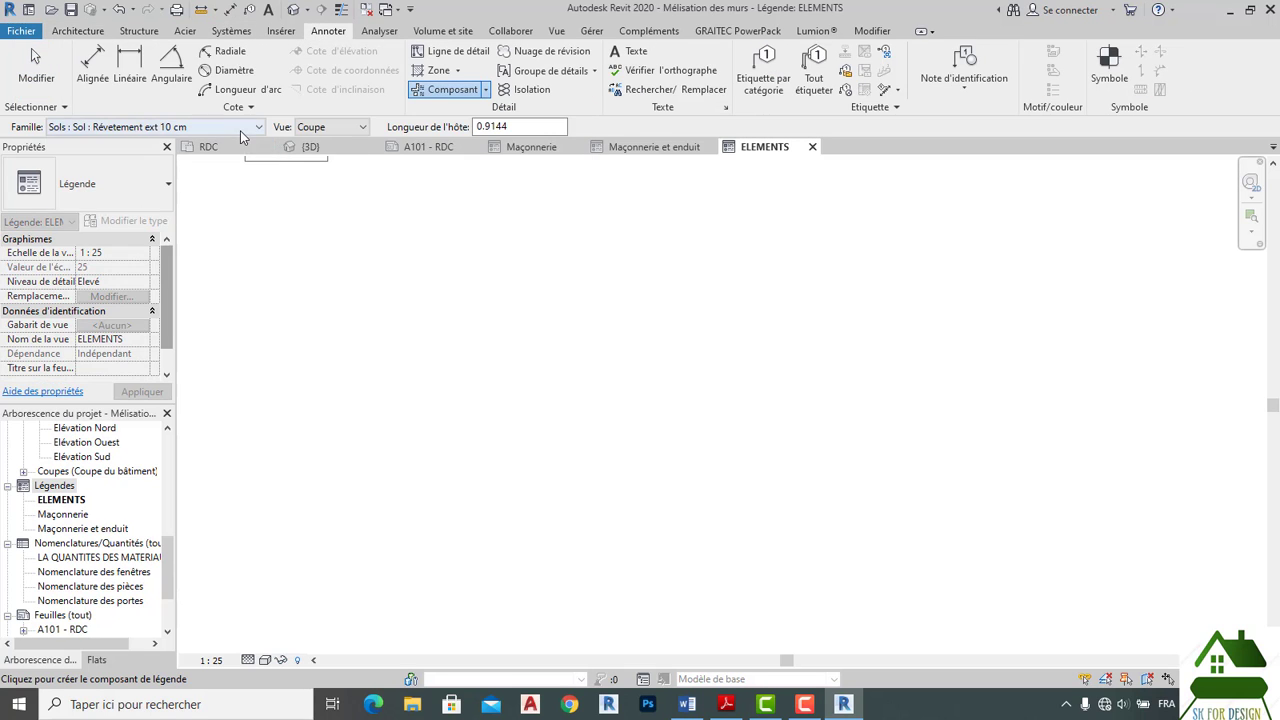
left_click(120, 127)
scroll(148, 256, "up", 9)
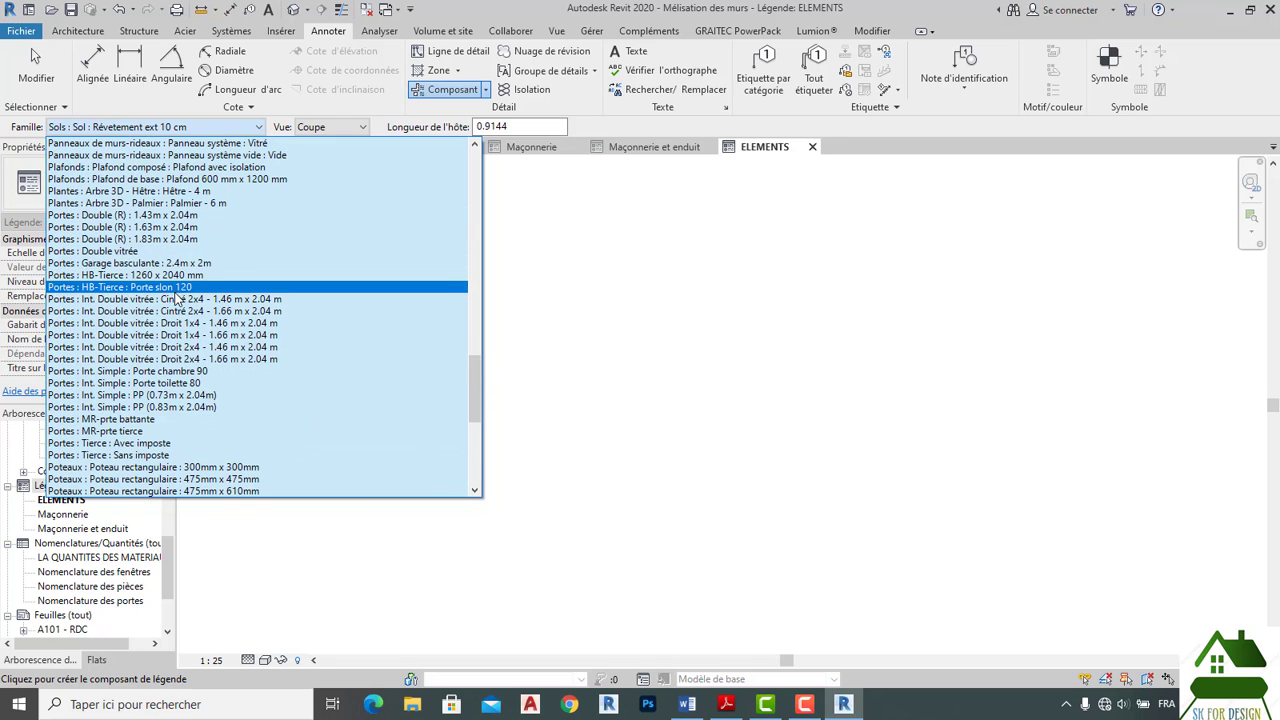
scroll(177, 303, "up", 6)
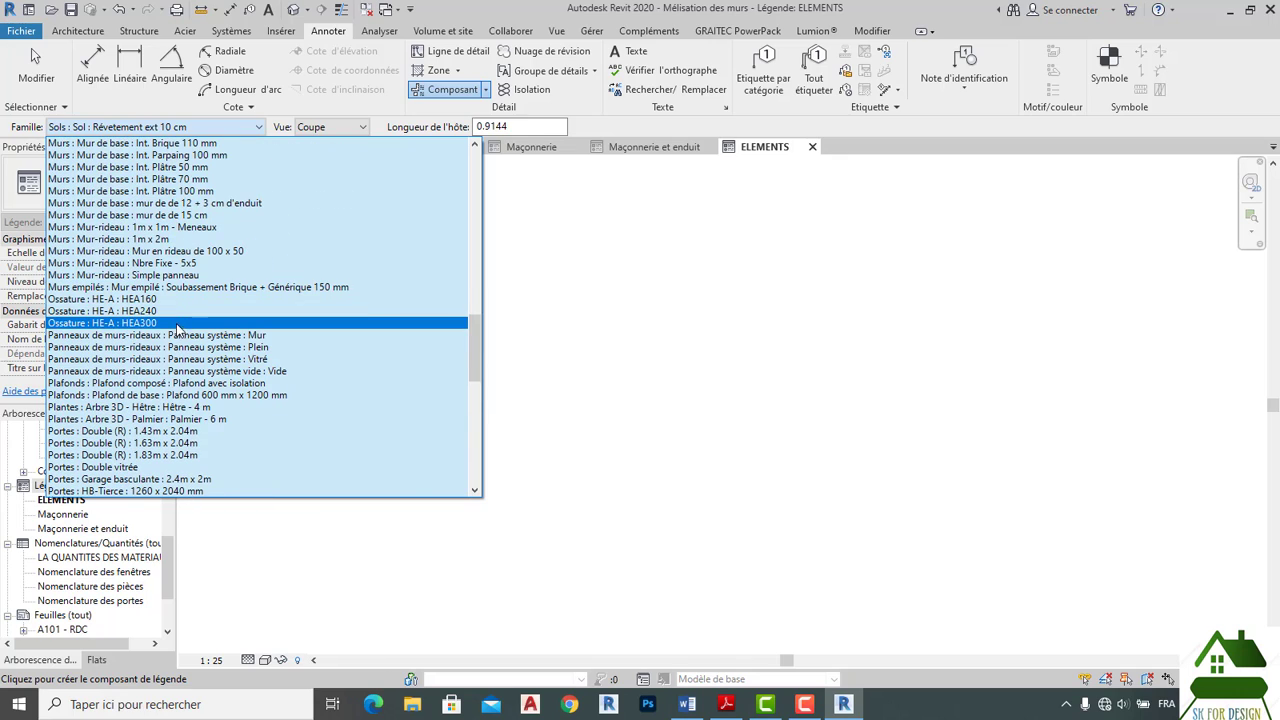
scroll(177, 320, "up", 7)
scroll(180, 320, "up", 13)
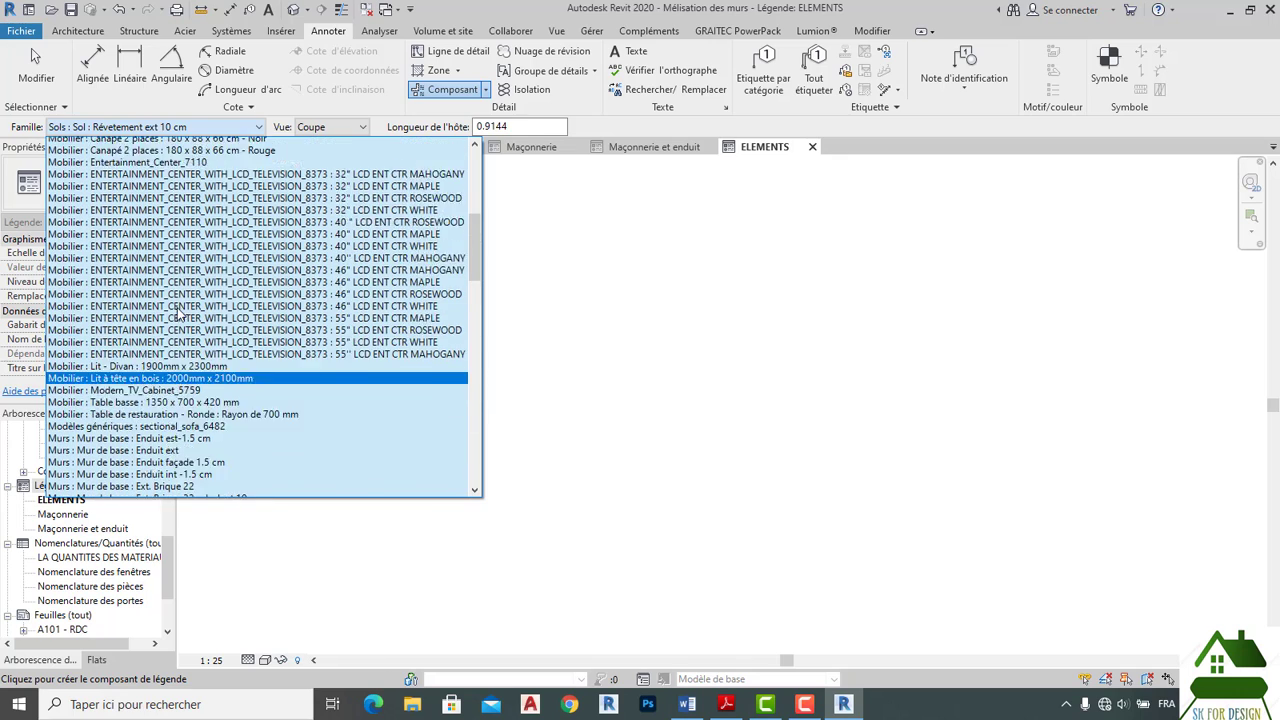
scroll(188, 298, "up", 5)
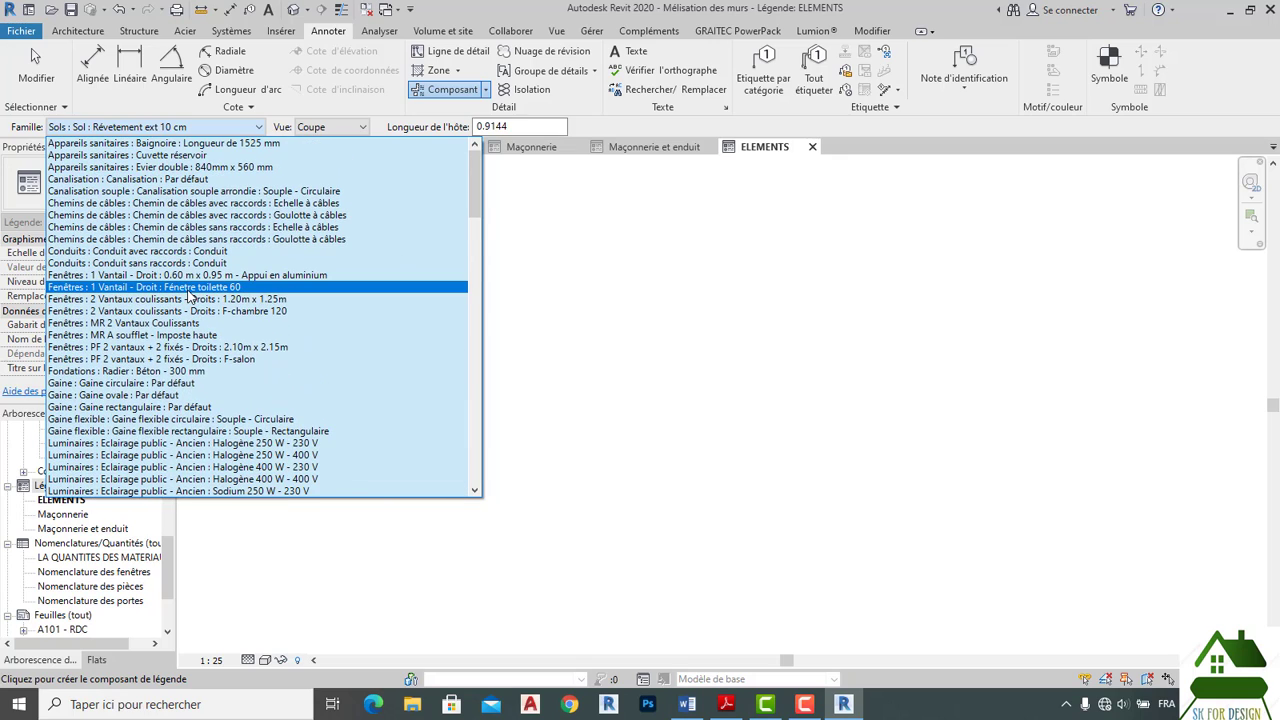
scroll(186, 288, "down", 9)
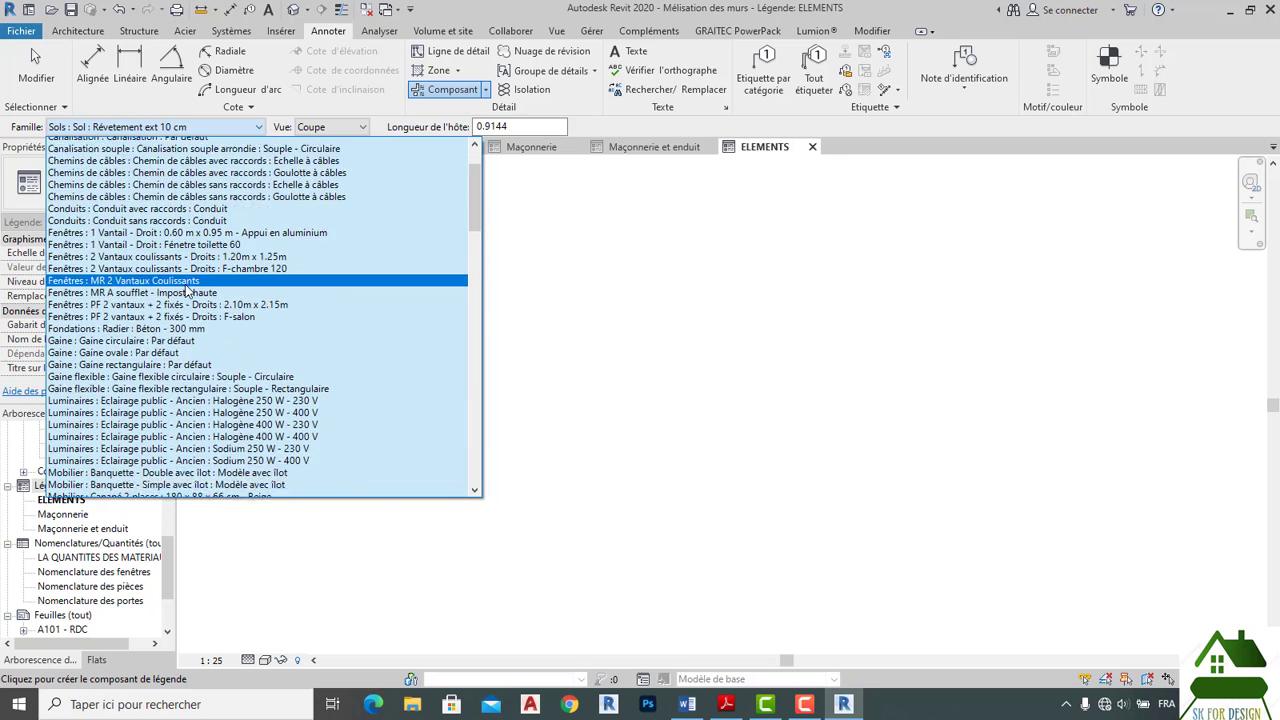
scroll(194, 296, "down", 3)
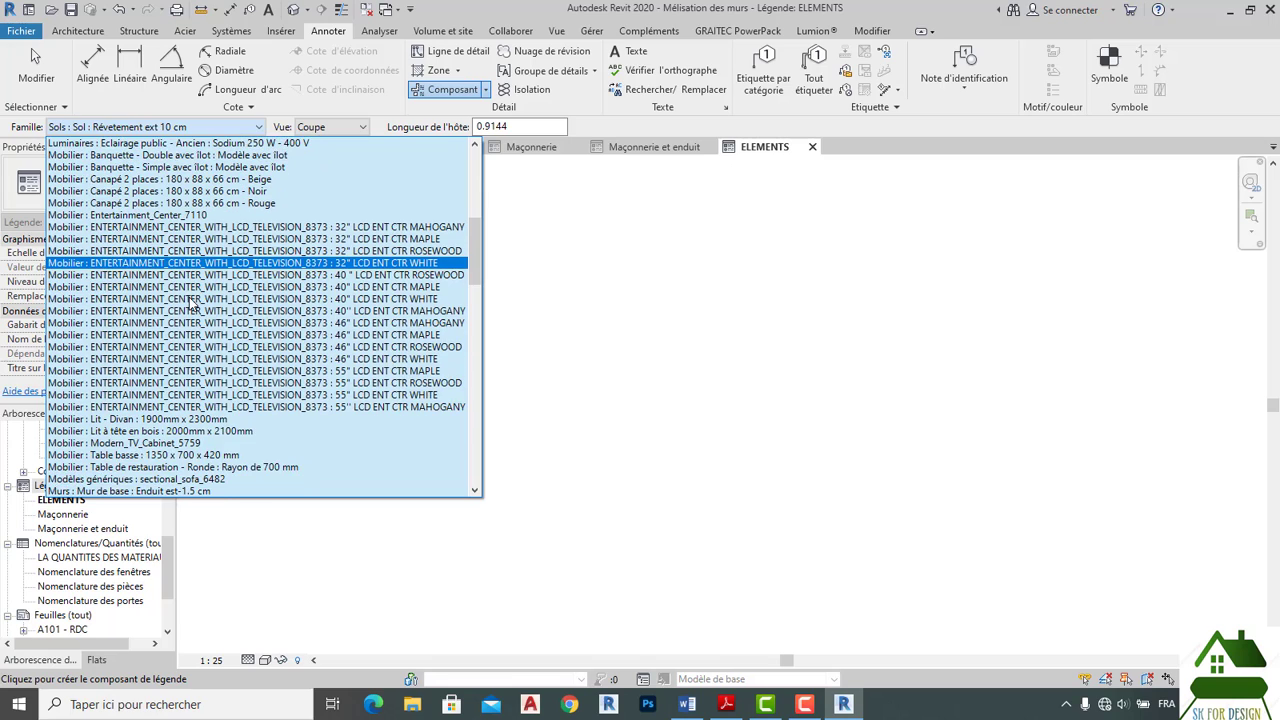
scroll(190, 305, "down", 3)
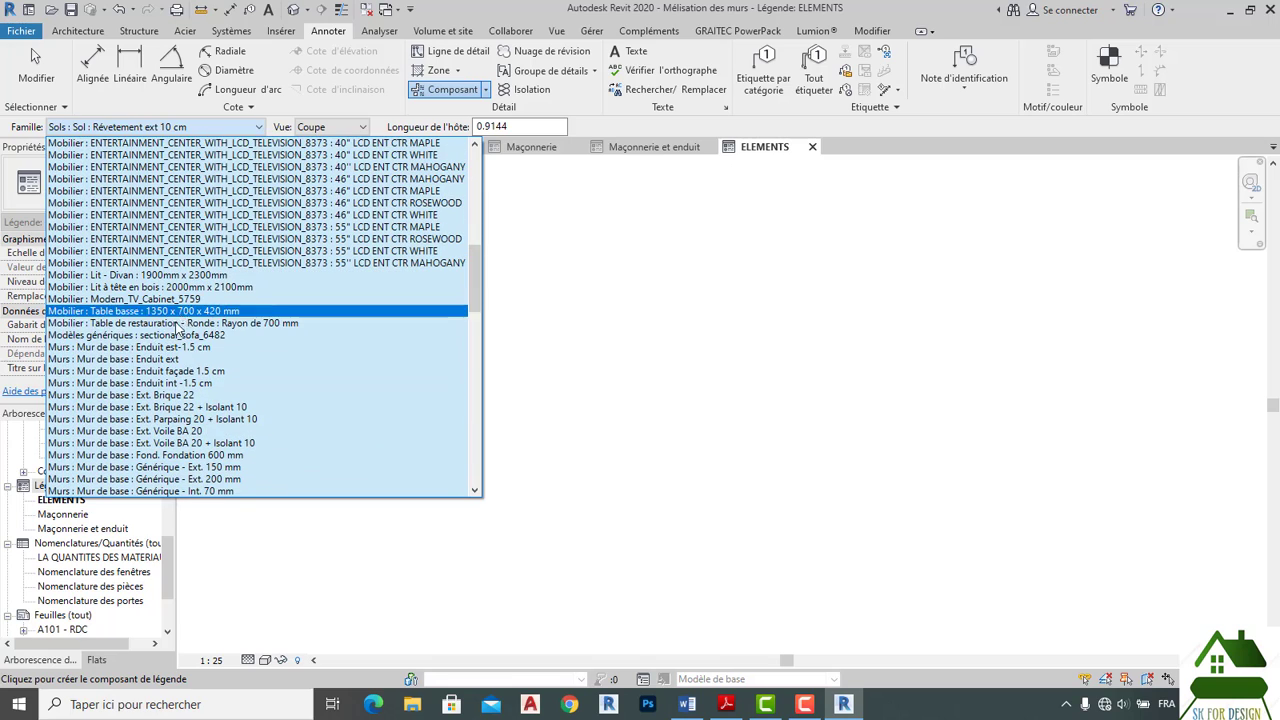
scroll(163, 366, "down", 10)
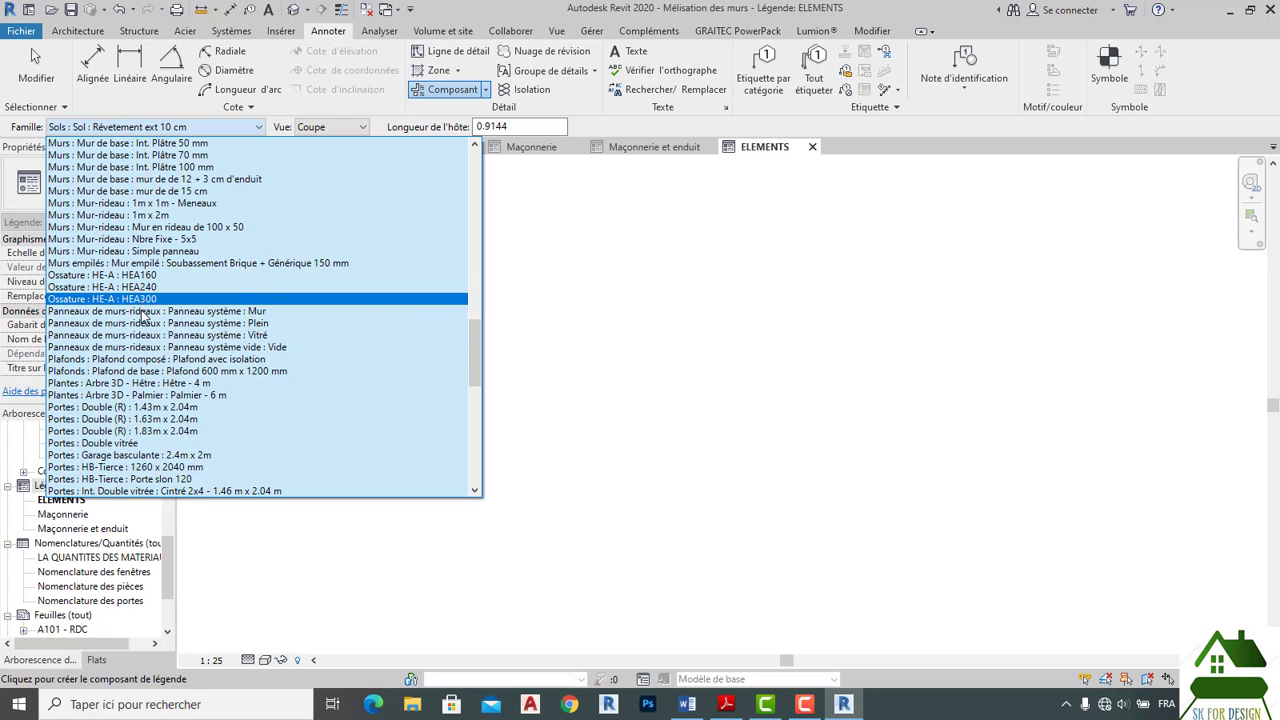
scroll(163, 388, "down", 3)
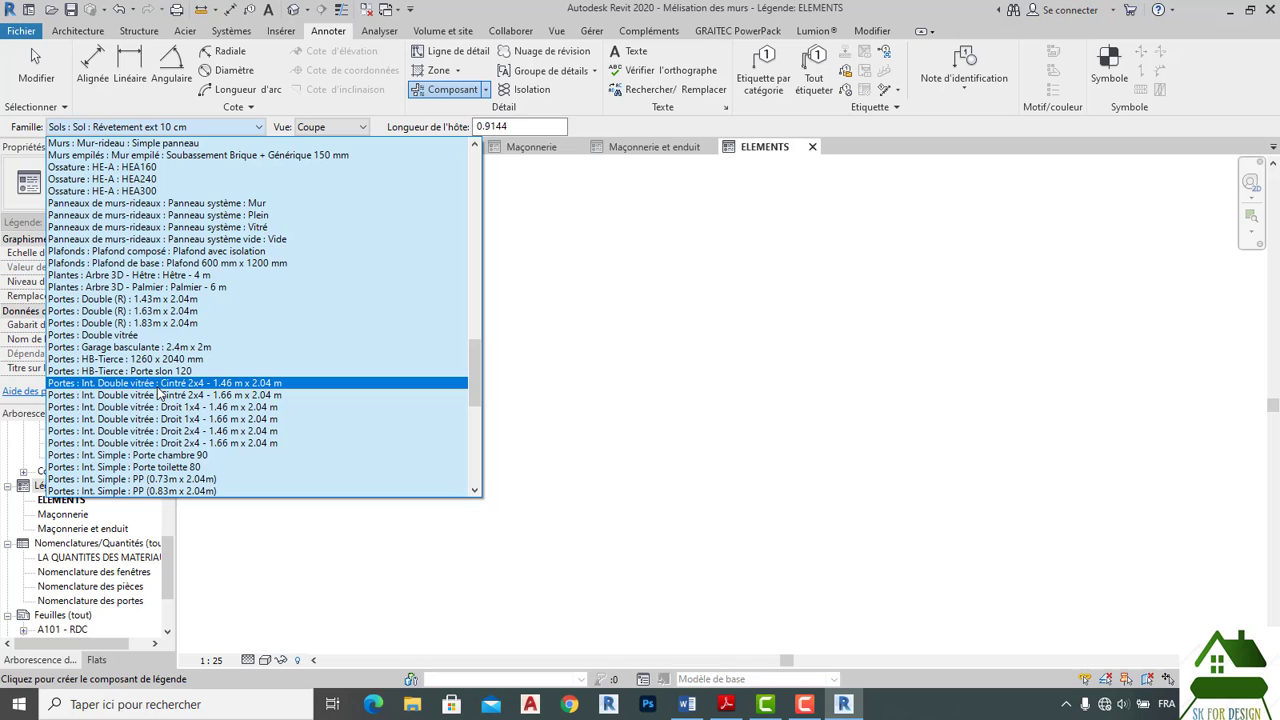
scroll(158, 393, "down", 1)
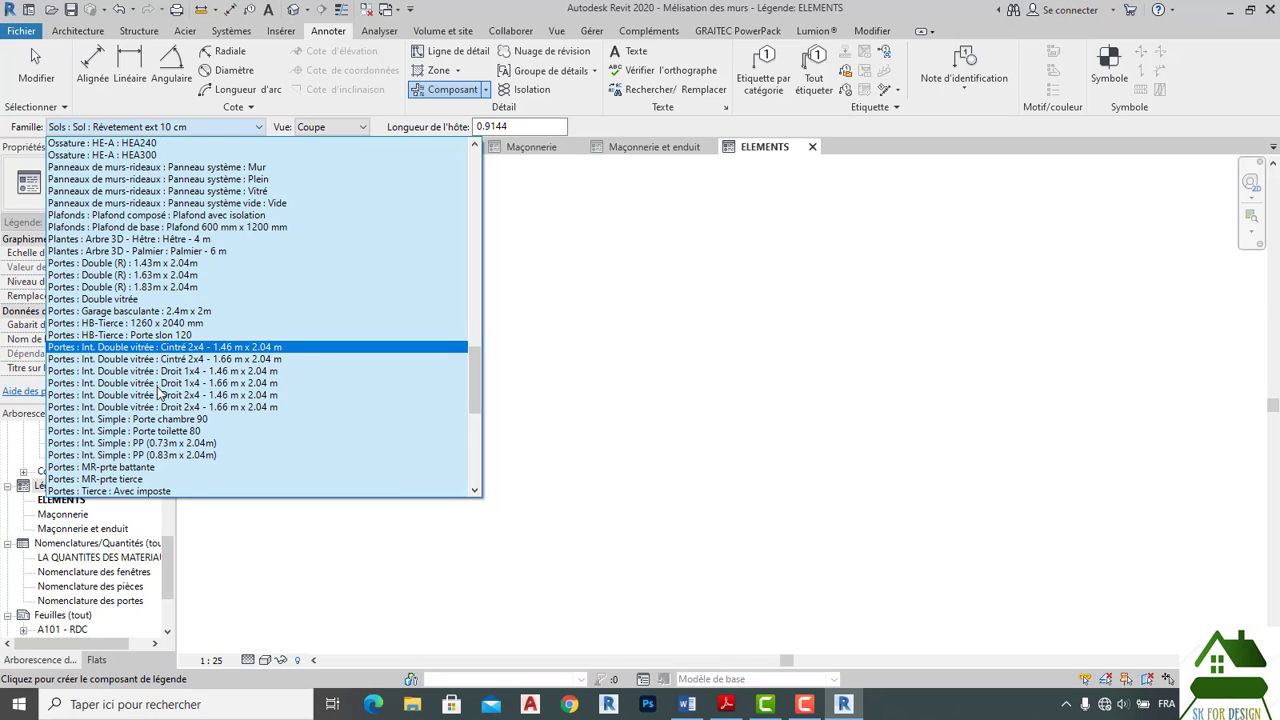
scroll(158, 393, "down", 1)
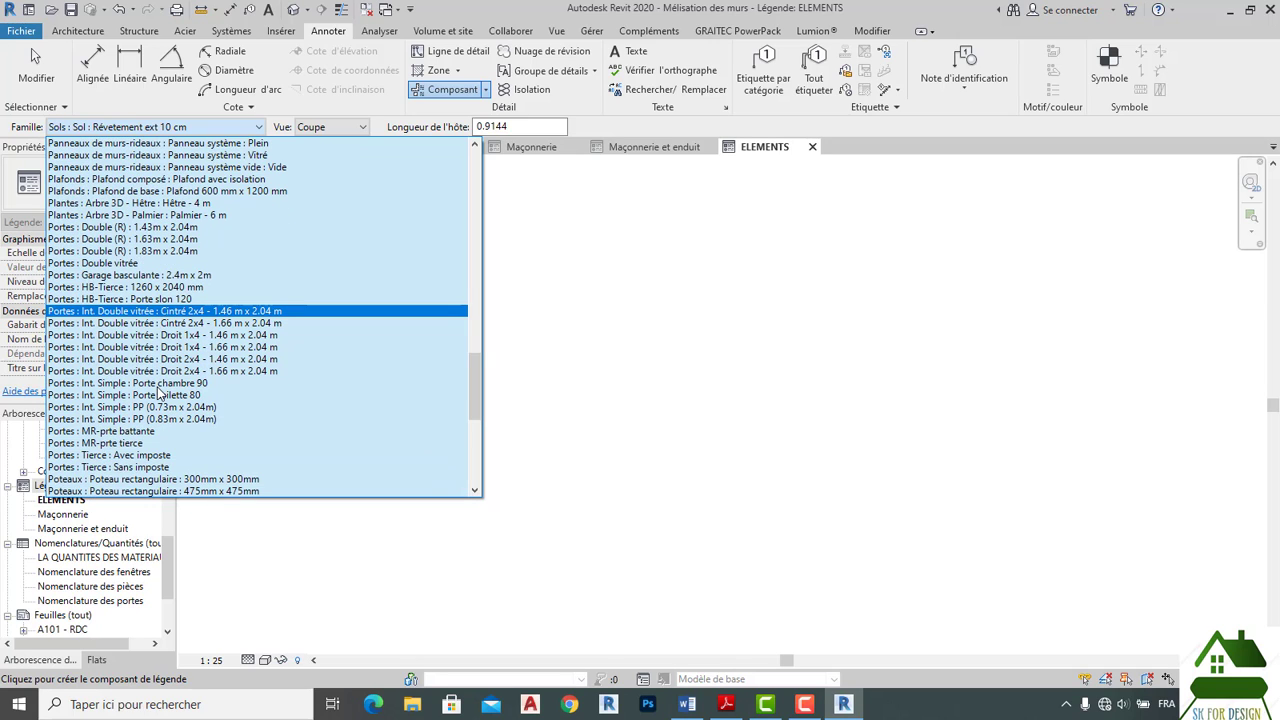
scroll(158, 393, "down", 2)
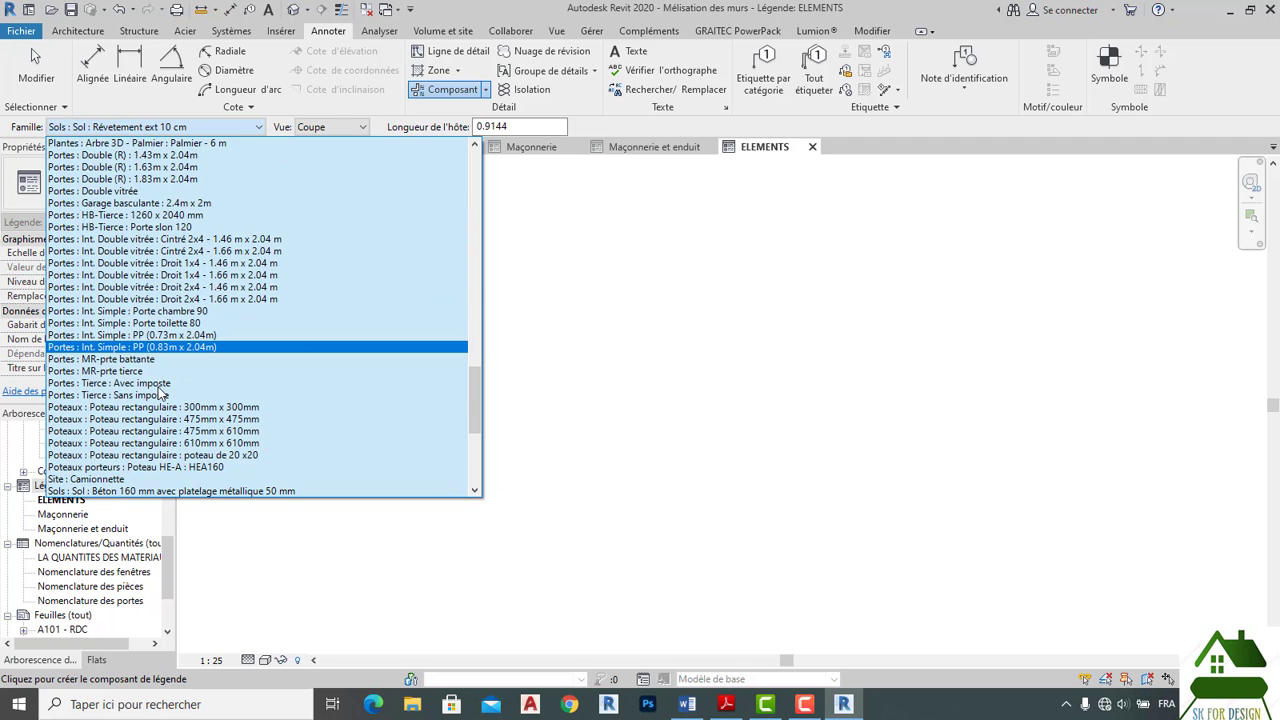
scroll(158, 393, "down", 2)
scroll(158, 393, "down", 6)
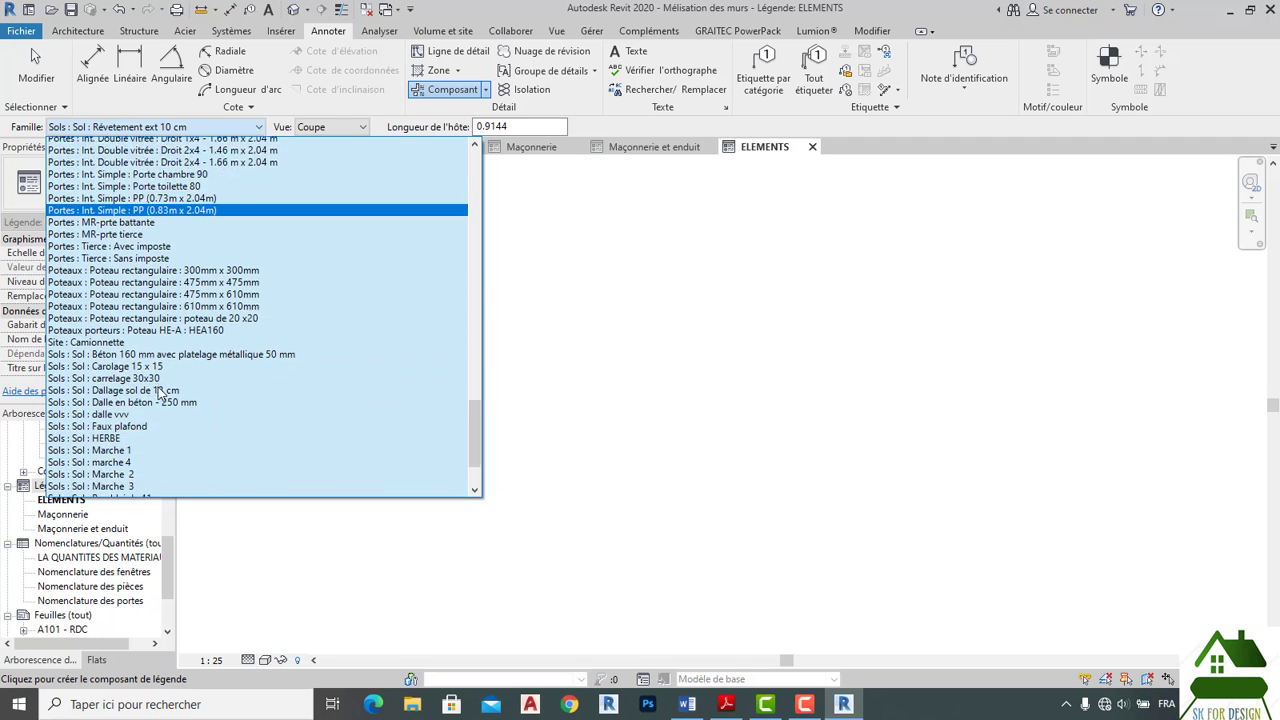
Place the HB-Tierce : Porte slon 120 door as a floor-plan component in the ELEMENTS legend.
scroll(158, 393, "up", 7)
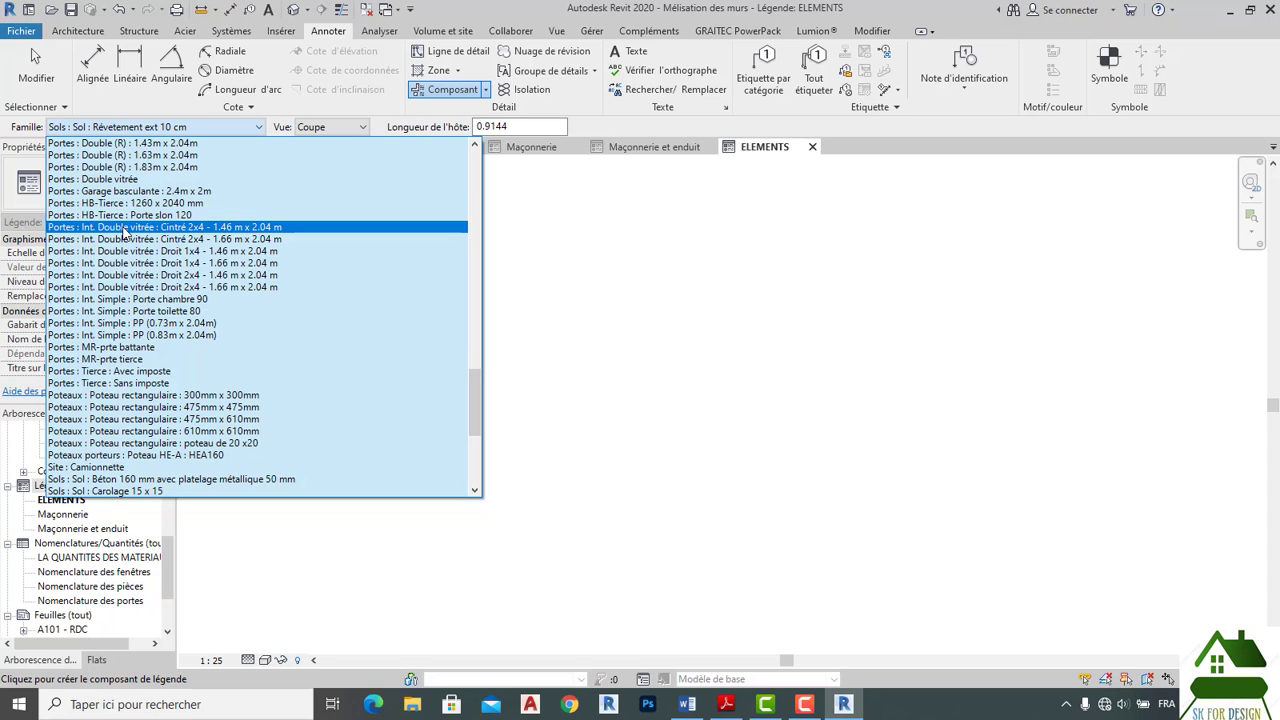
left_click(125, 215)
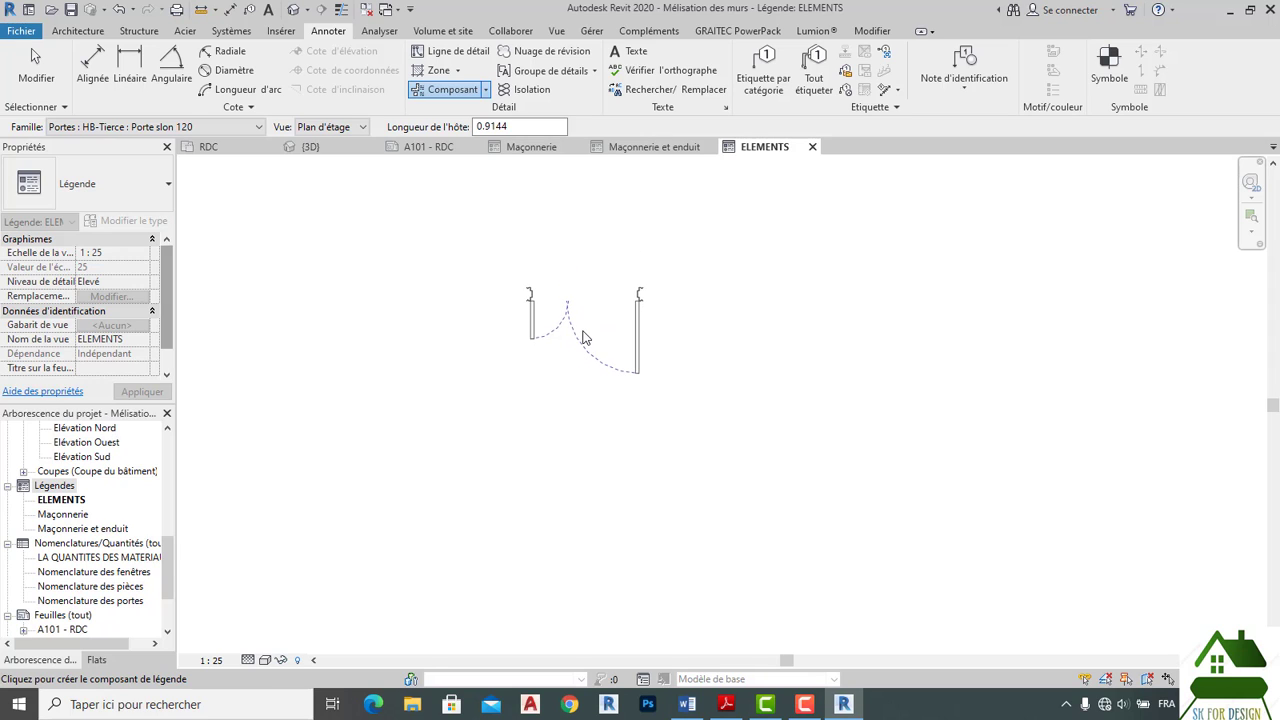
left_click(597, 338)
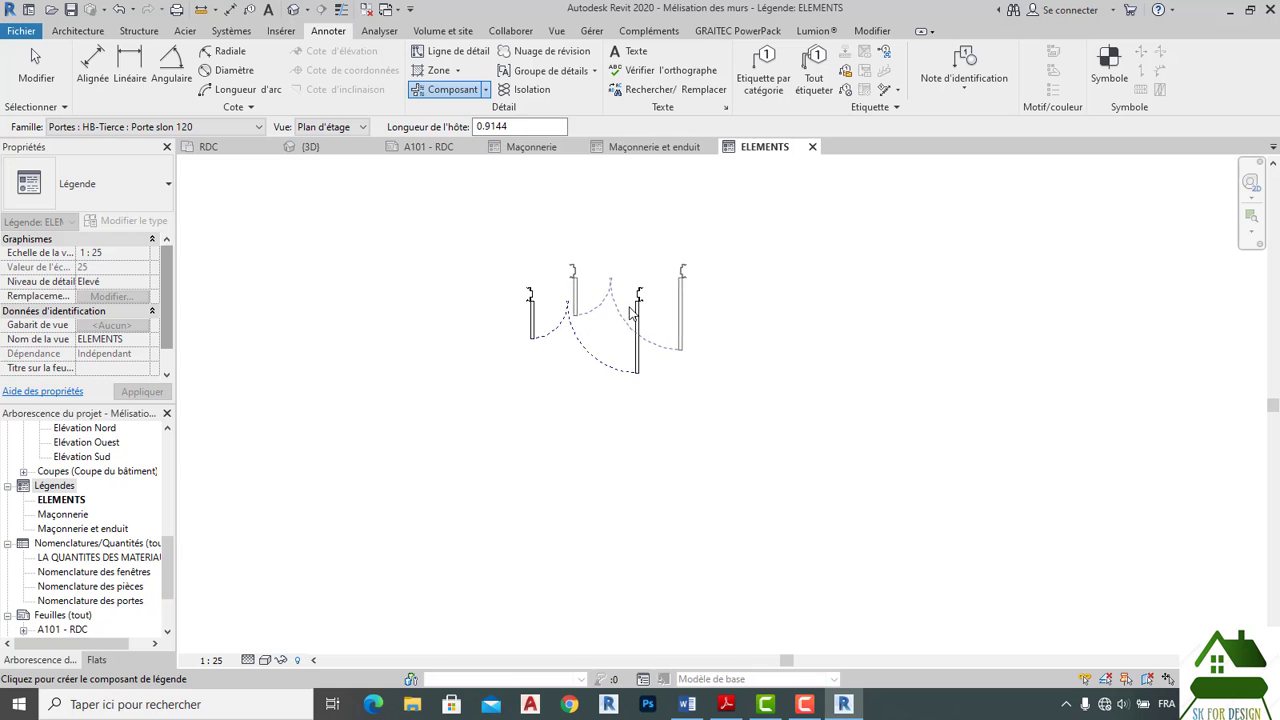
key("Escape")
key("Escape")
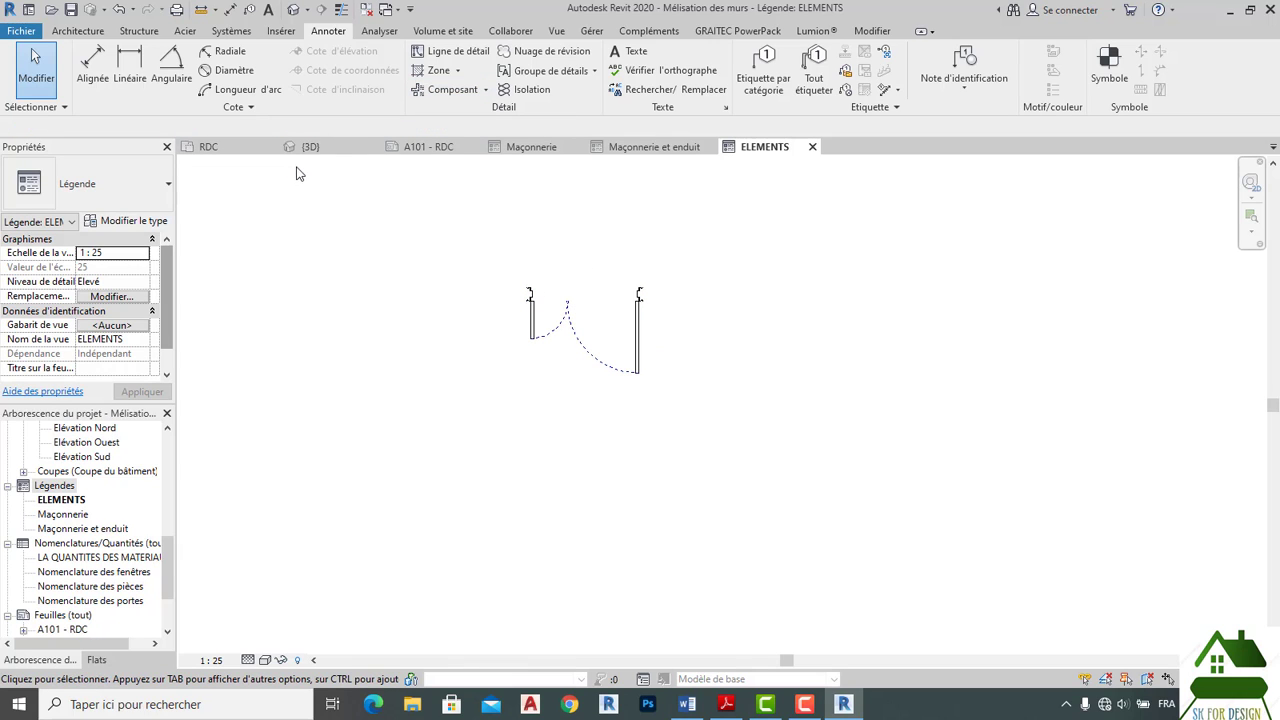
Place the Int. Simple : Porte chambre 90 door in plan view, centred below the double-leaf door.
left_click(485, 89)
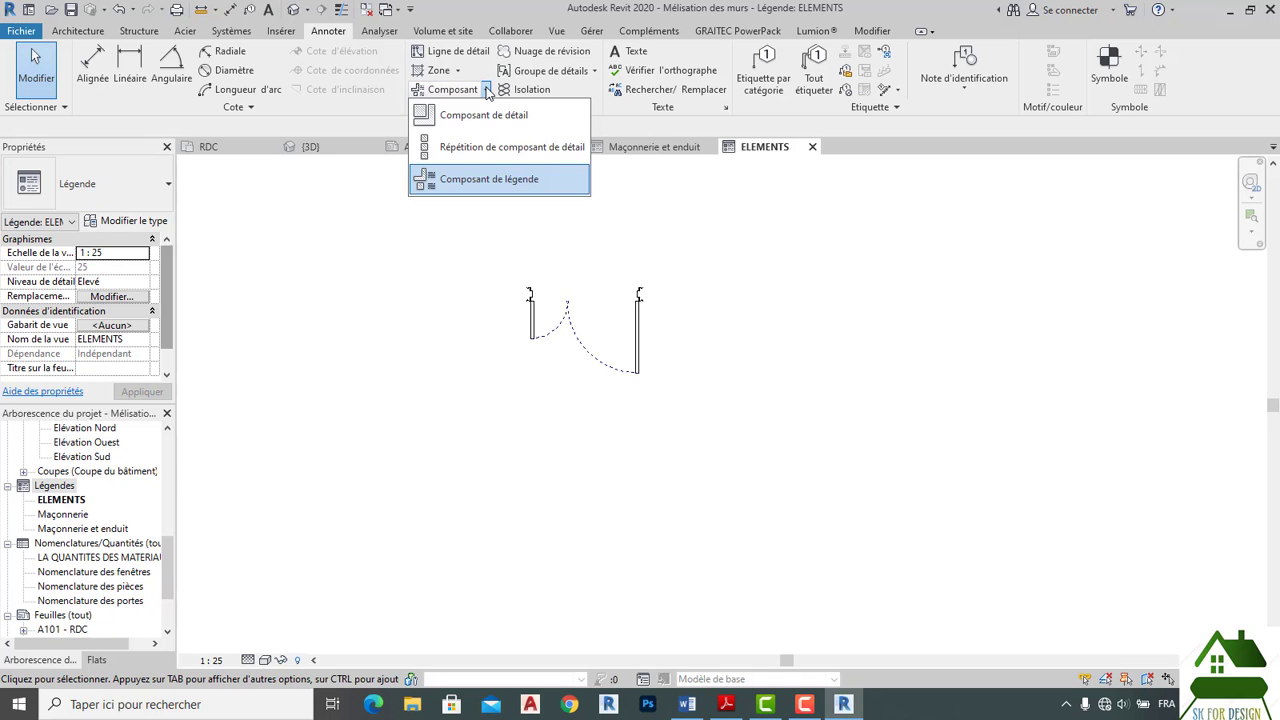
left_click(494, 179)
left_click(244, 130)
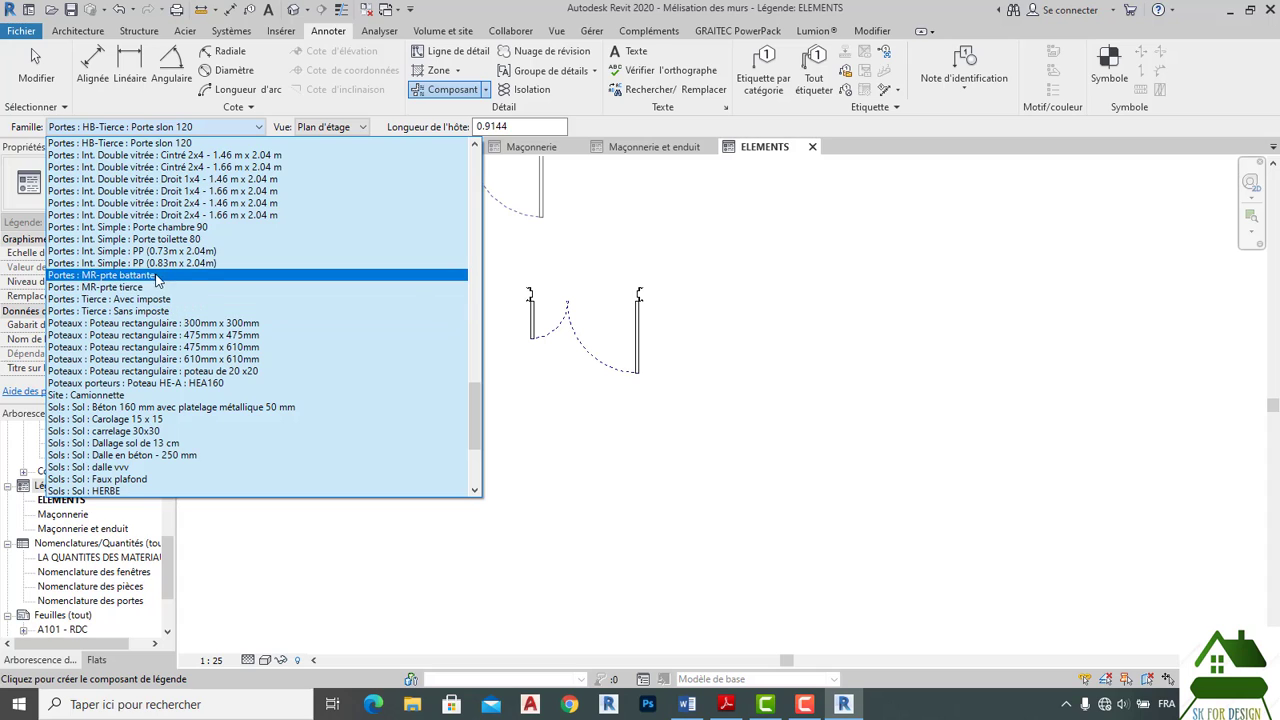
left_click(140, 227)
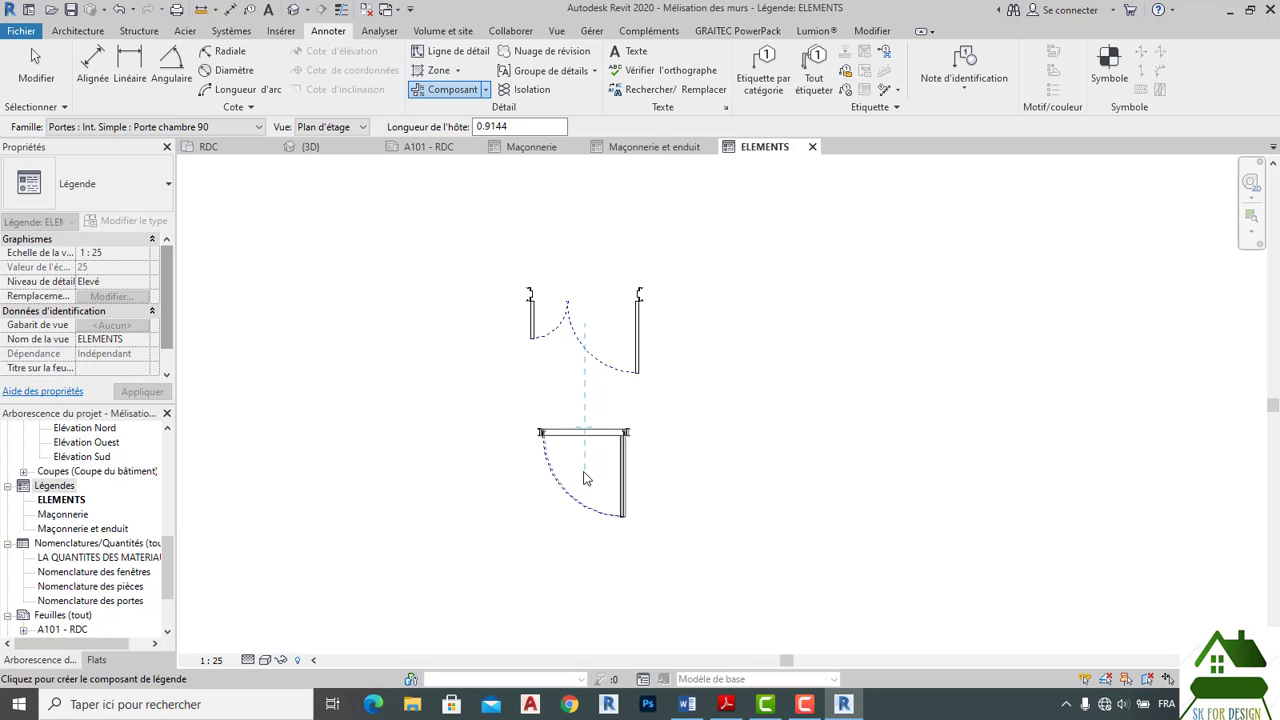
Place the Int. Simple : Porte toilette 80 door in plan view below the Porte chambre 90 symbol.
left_click(210, 127)
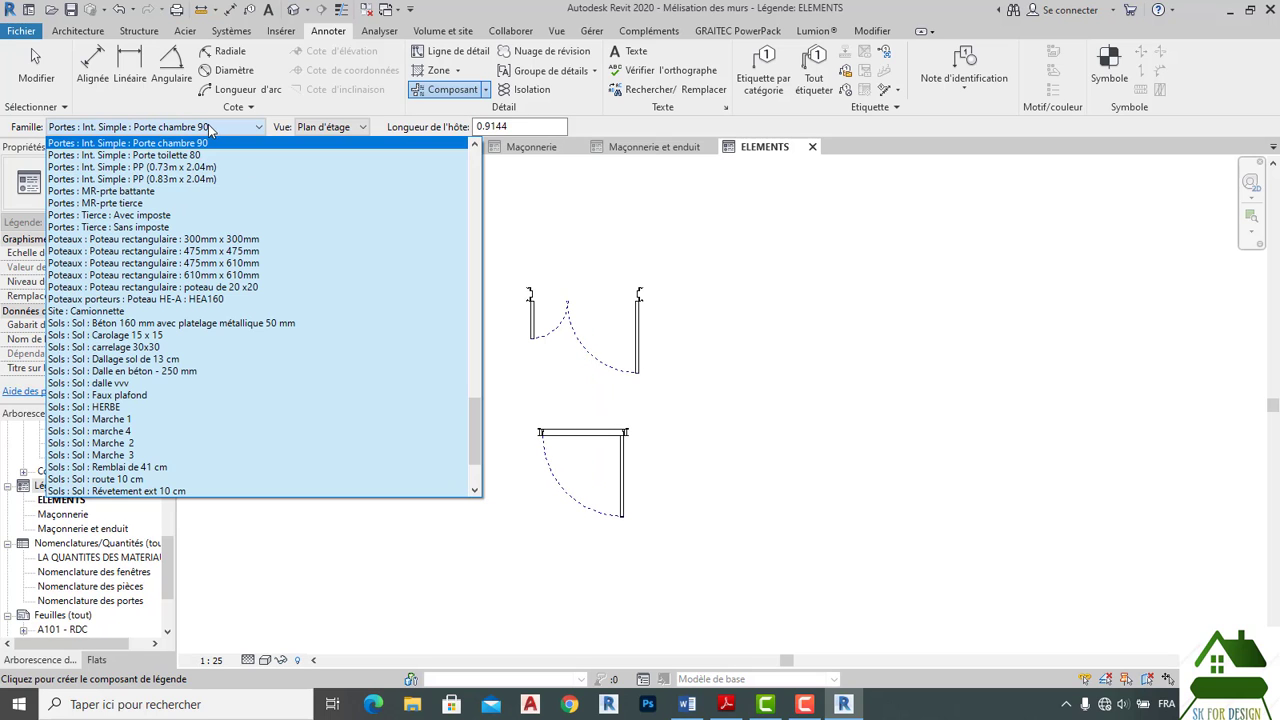
left_click(190, 156)
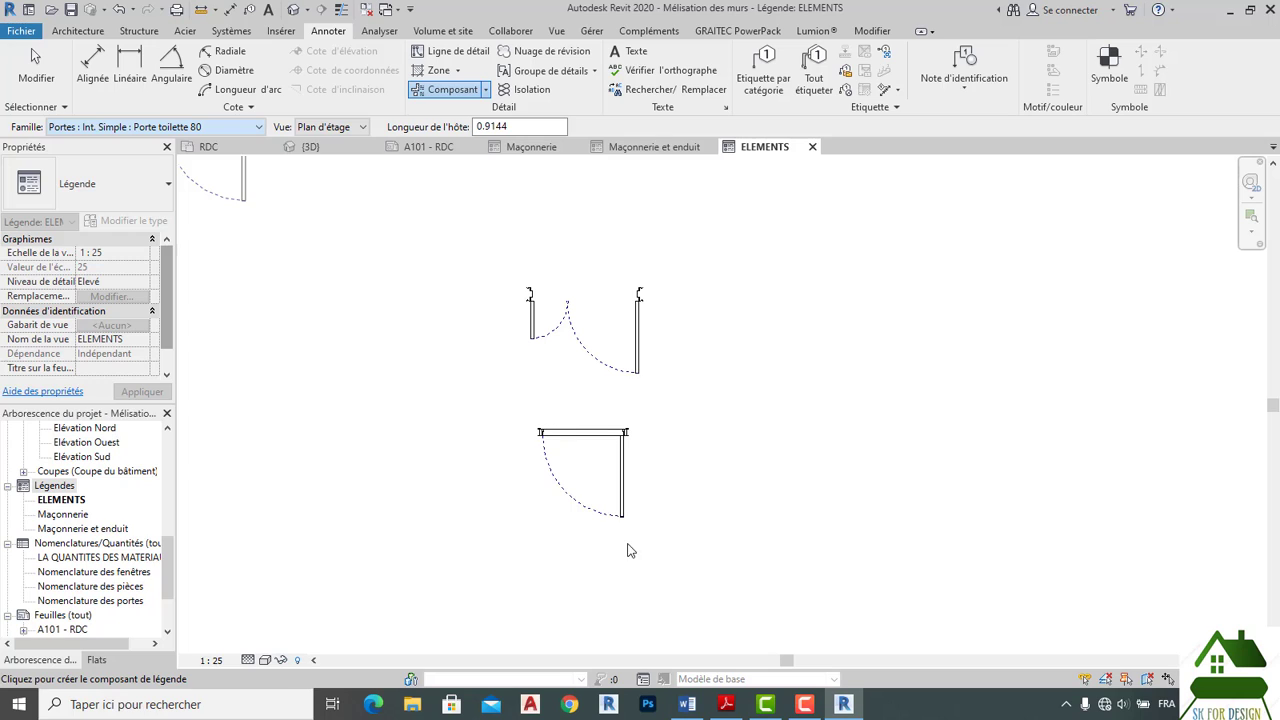
middle_click_drag(646, 543, 626, 443)
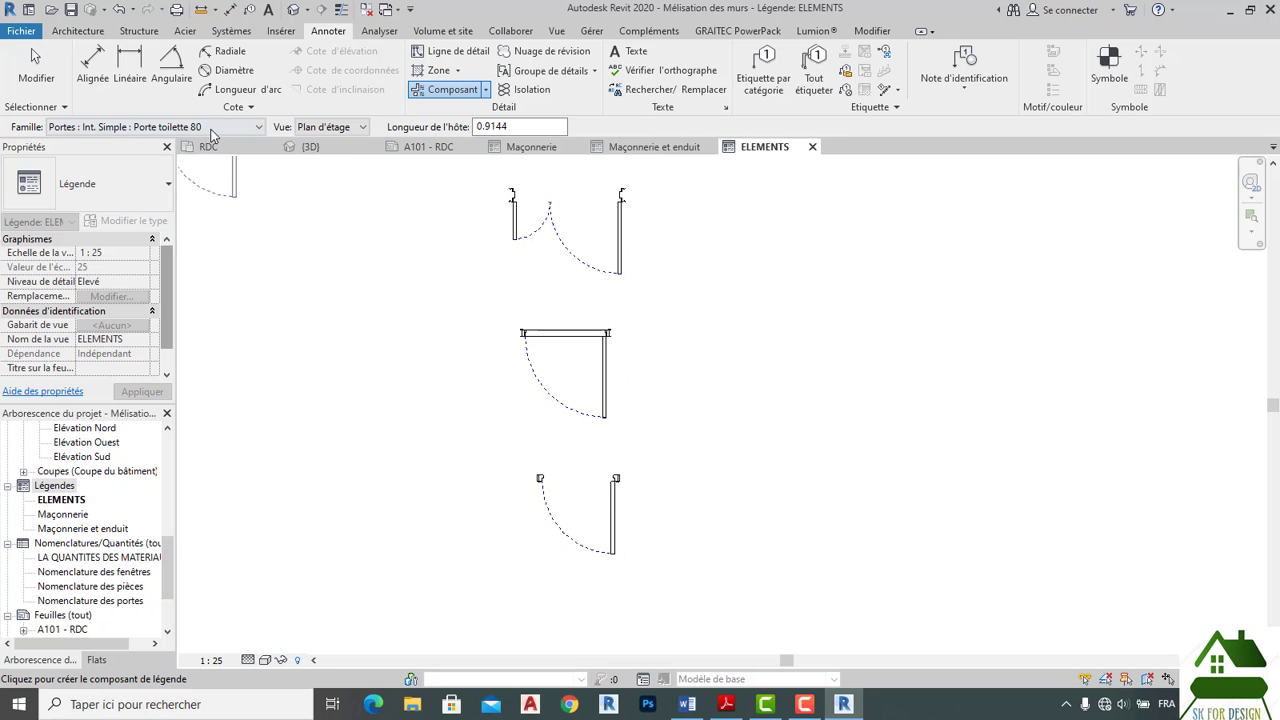
Place the Garage basculante : 2.4m x 2m door in plan view below the other doors and line up its left edge with the topmost door.
left_click(203, 128)
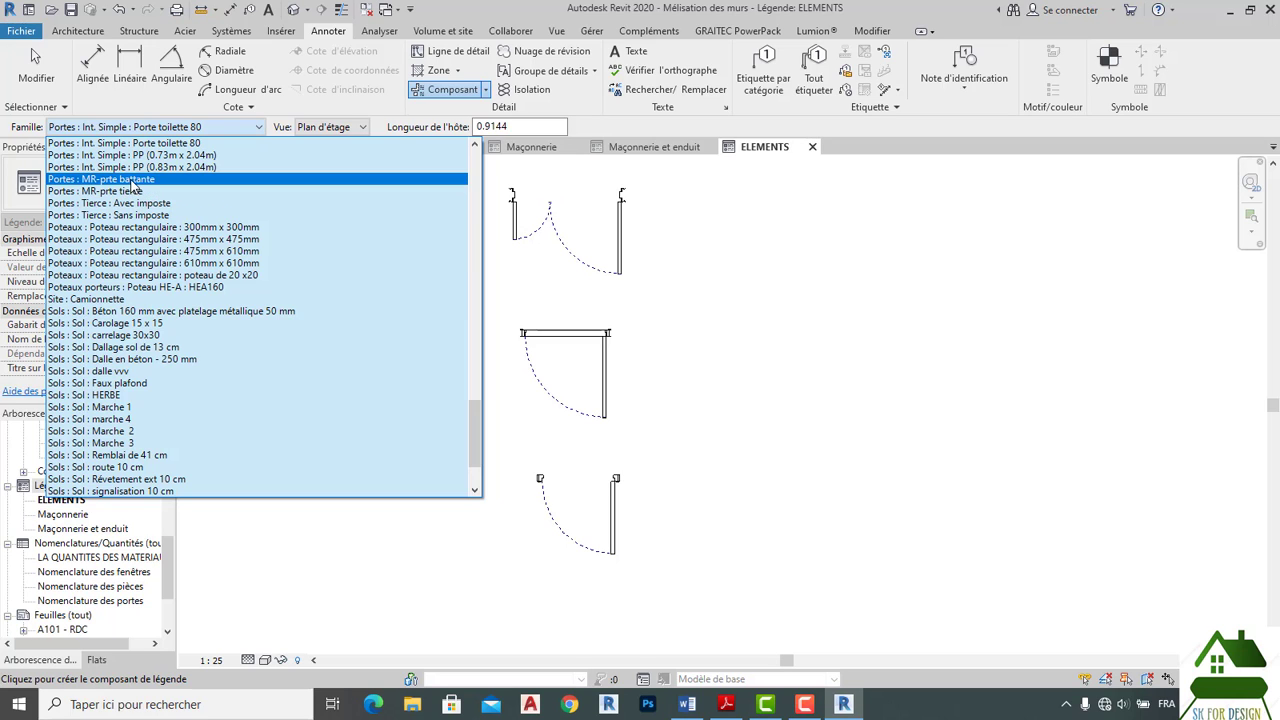
scroll(147, 220, "up", 1)
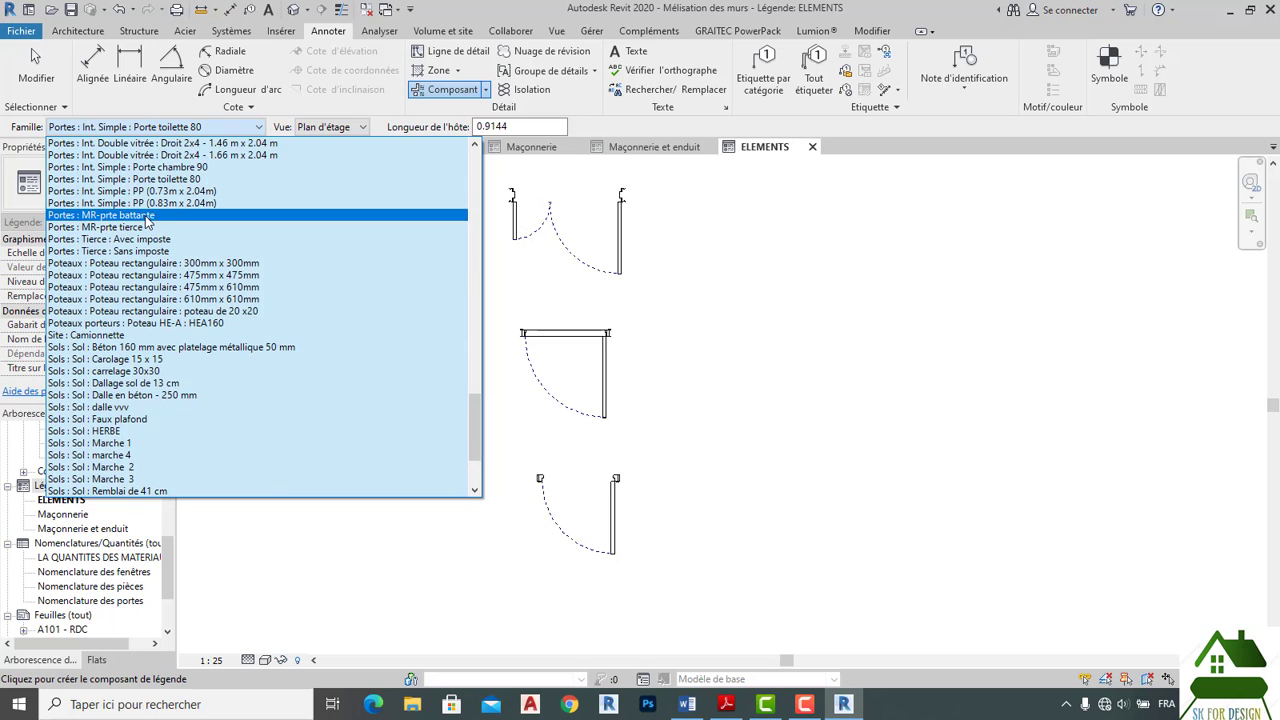
scroll(147, 226, "up", 1)
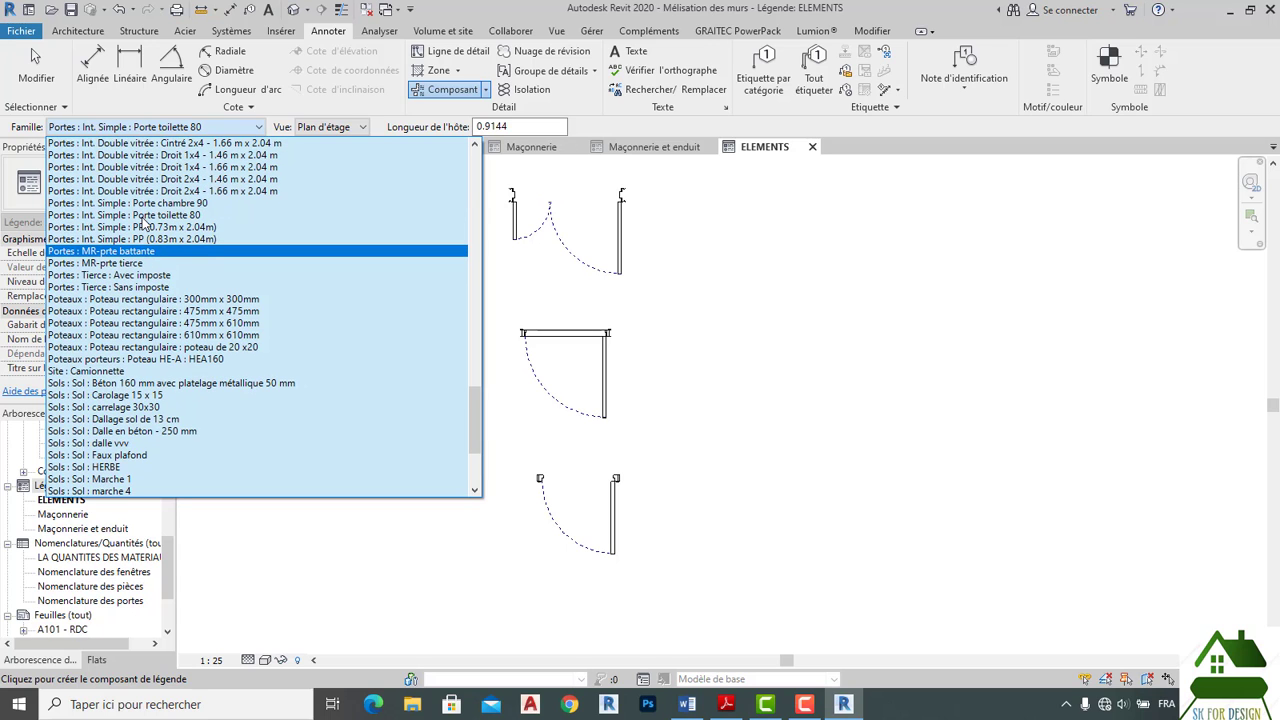
scroll(144, 221, "up", 1)
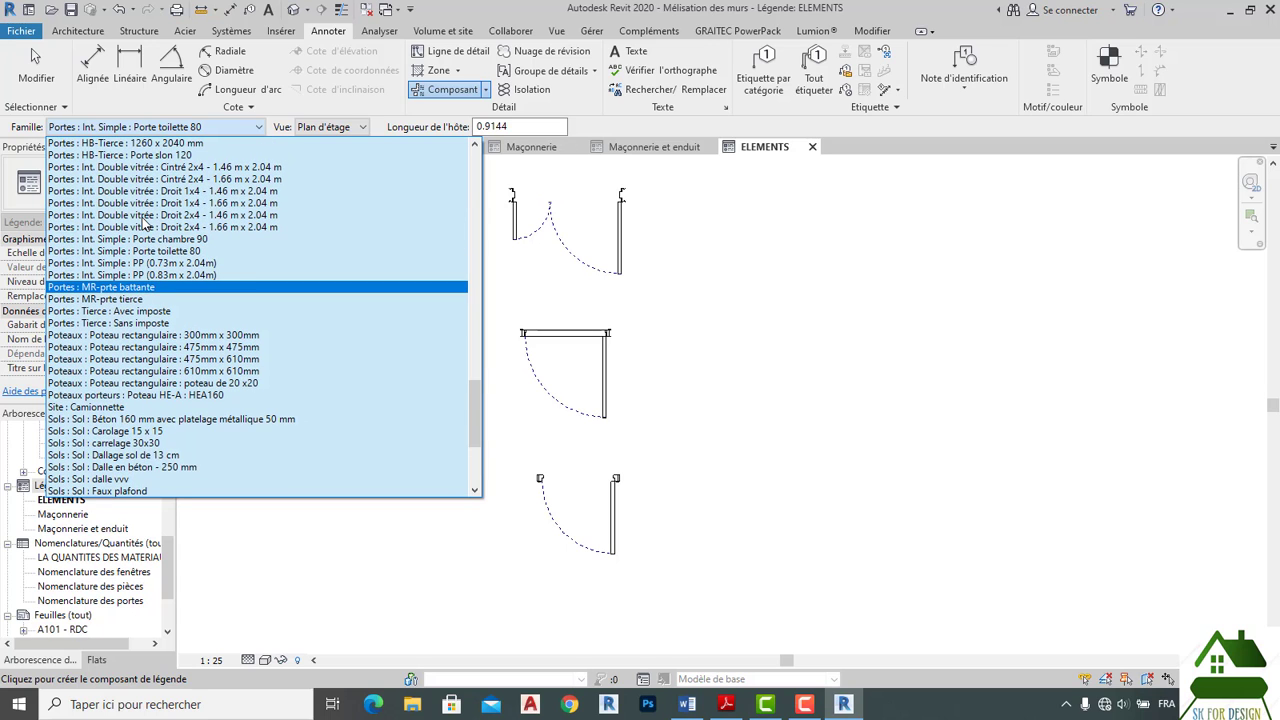
scroll(142, 217, "up", 1)
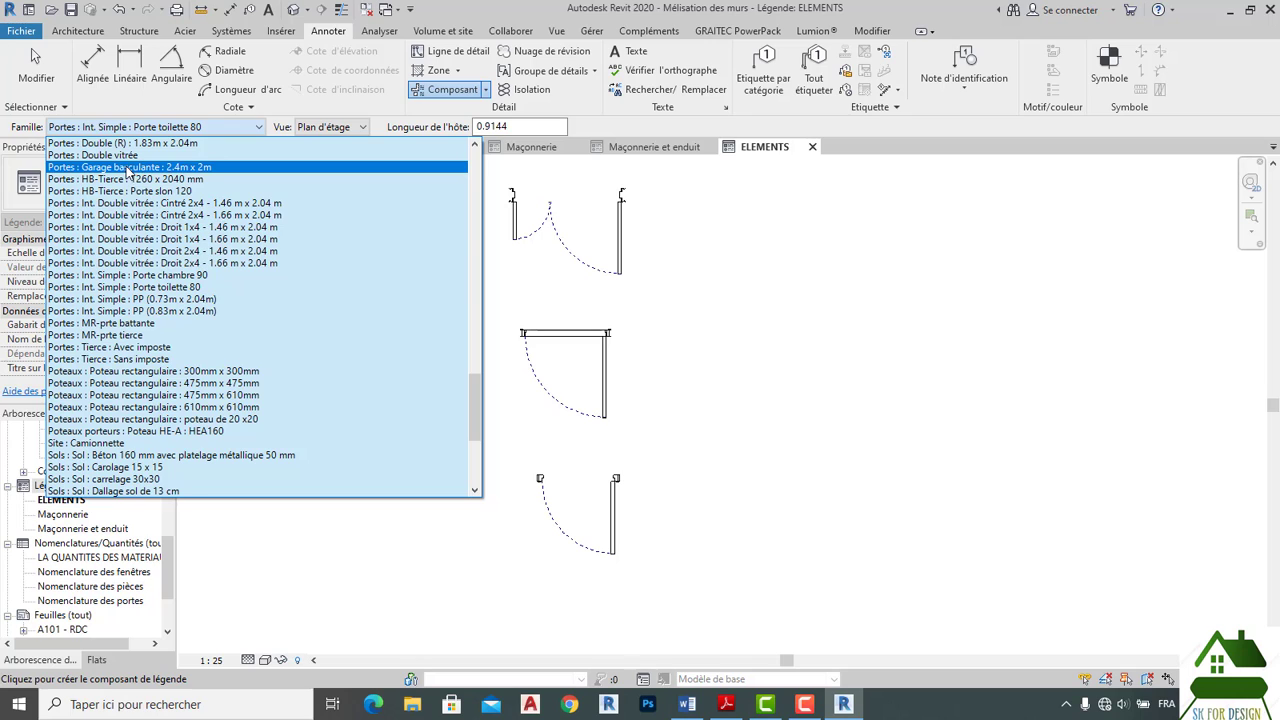
left_click(128, 172)
scroll(500, 396, "down", 1)
scroll(497, 396, "down", 2)
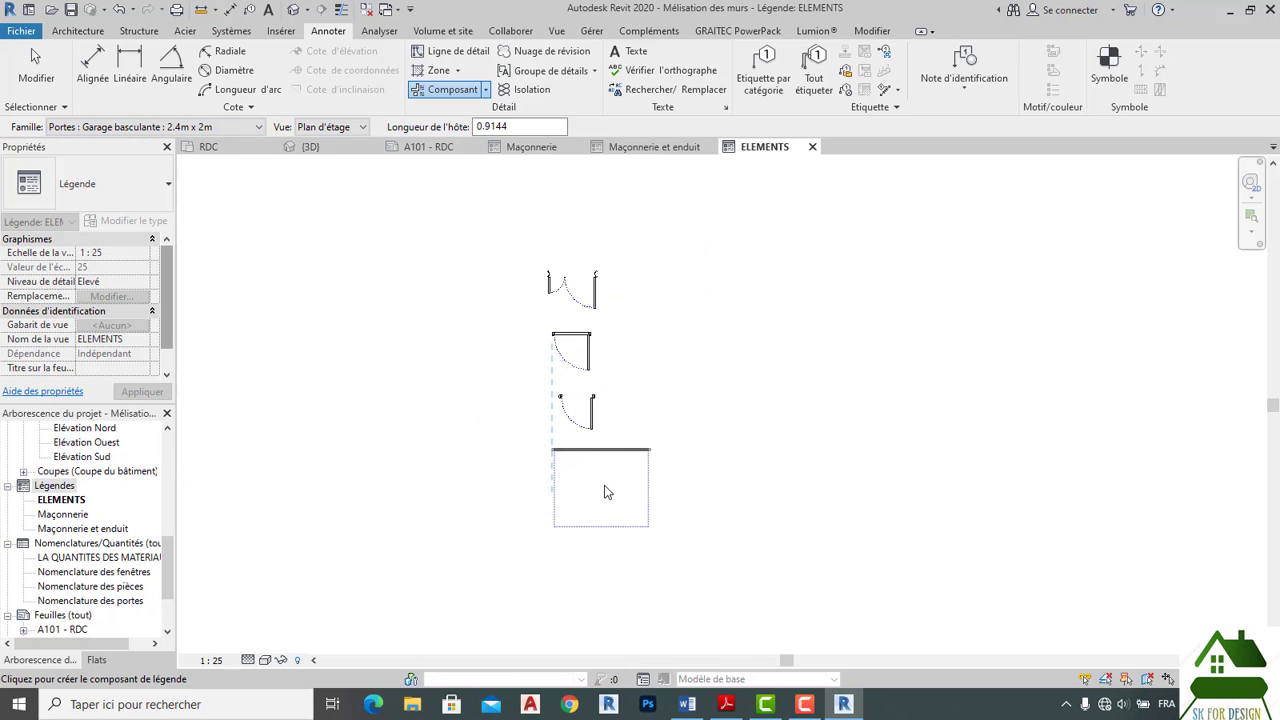
left_click(608, 492)
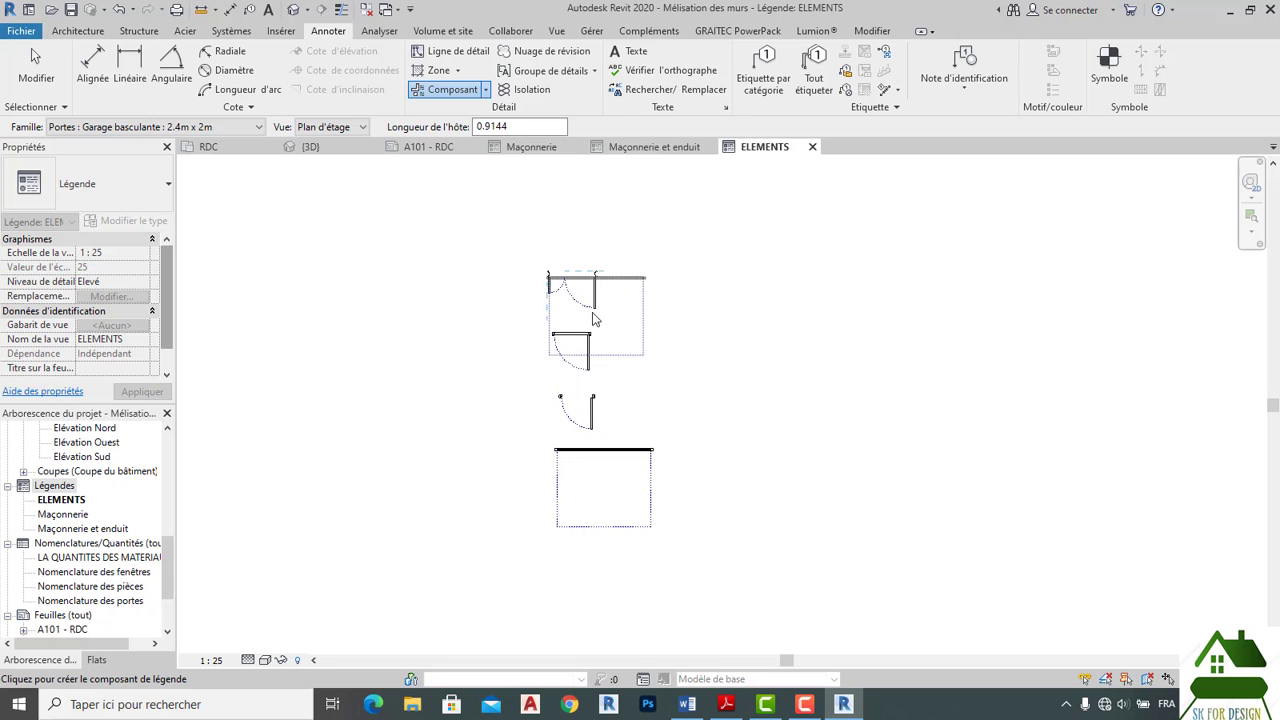
key("Escape")
left_click(648, 457)
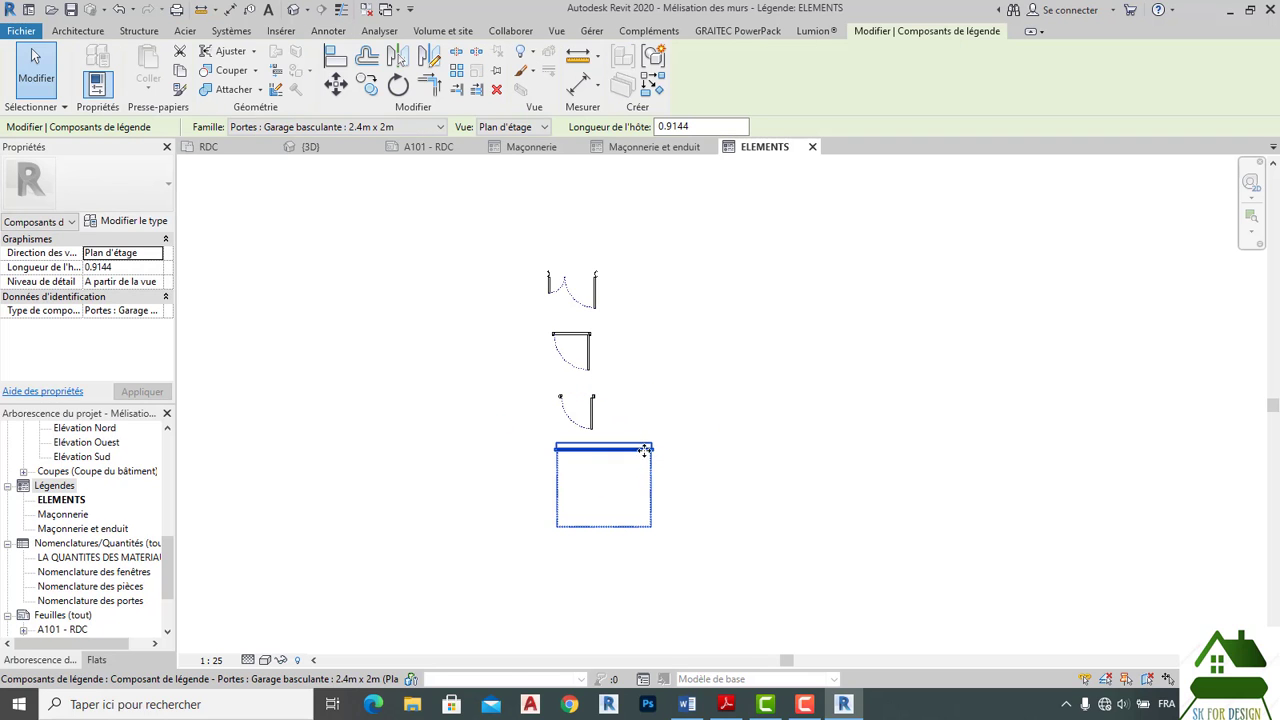
mouse_move(600, 450)
left_mouse_down()
mouse_move(586, 451)
mouse_move(614, 451)
left_mouse_up()
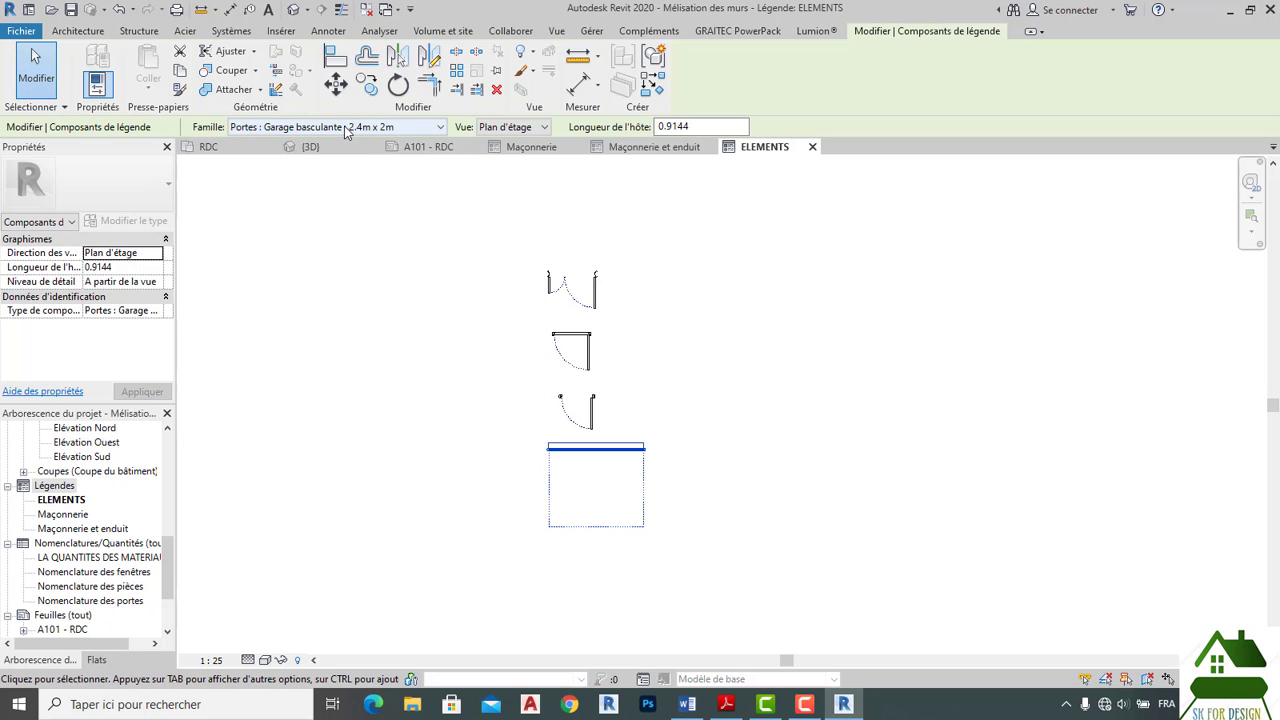
Try switching the garage door component to Int. Simple : Porte chambre 90 and shifting it sideways, and undo both changes.
left_click(347, 127)
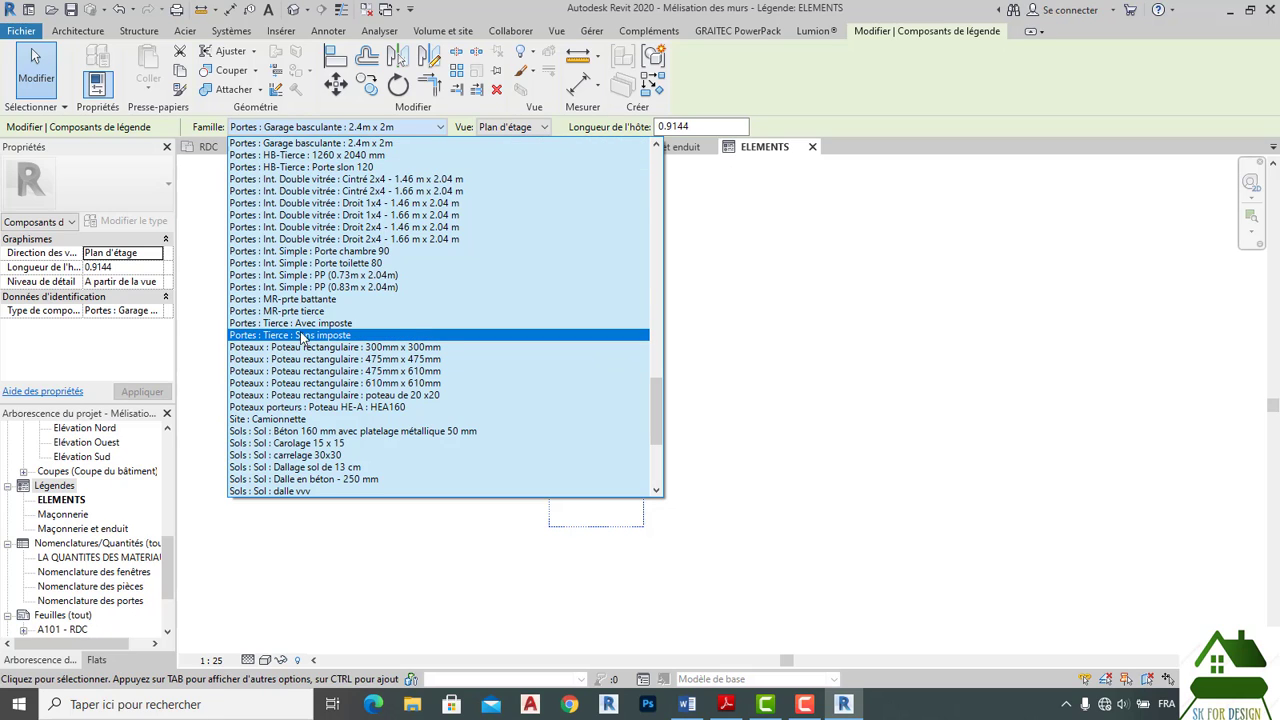
left_click(327, 252)
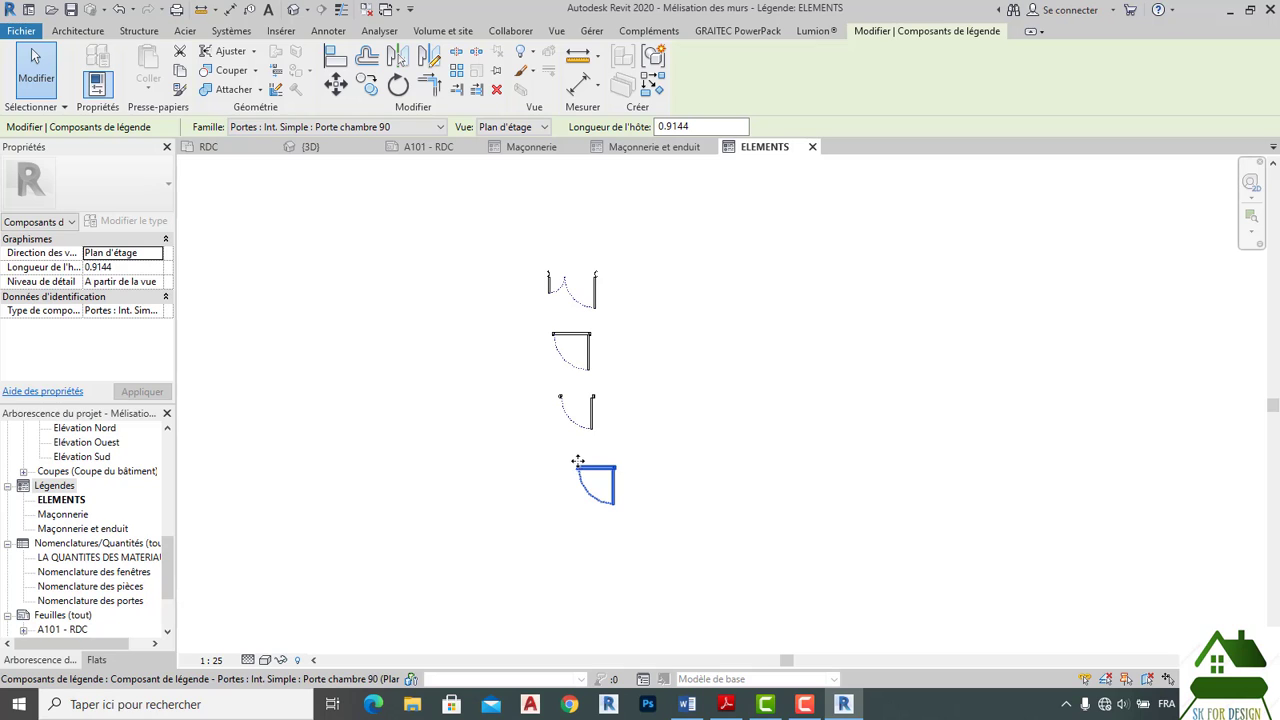
left_click_drag(579, 462, 560, 462)
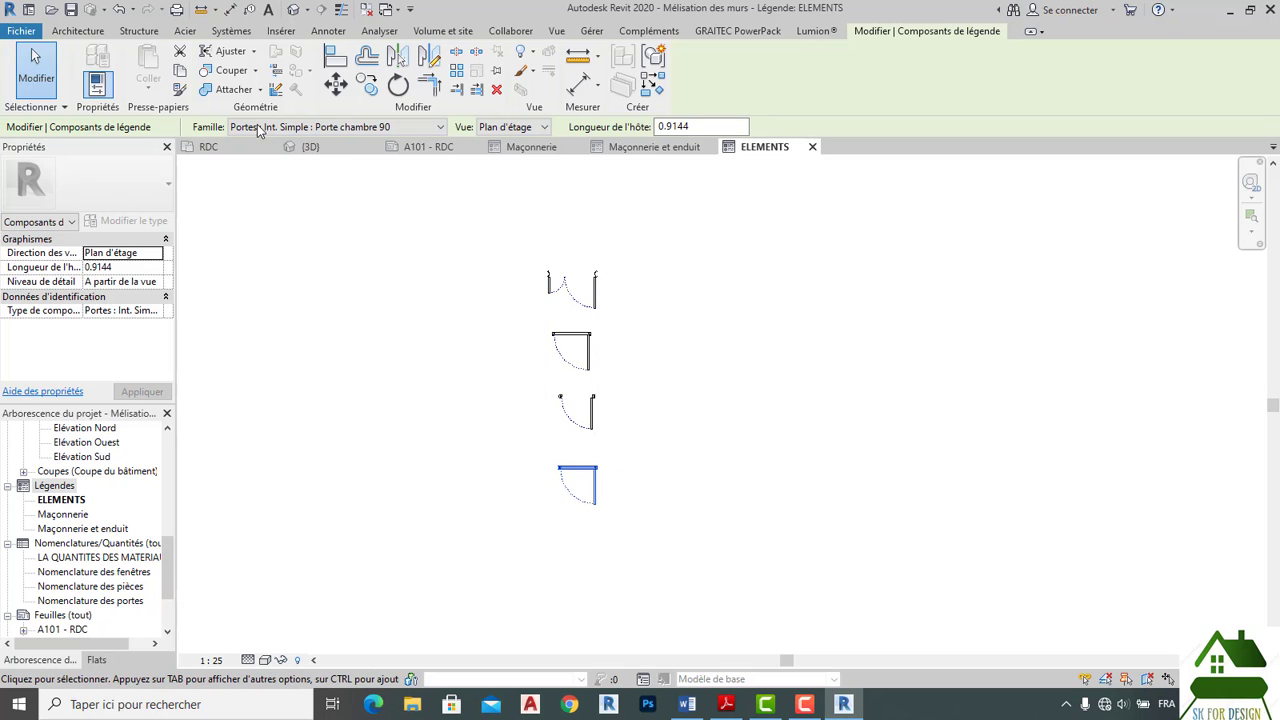
left_click(118, 9)
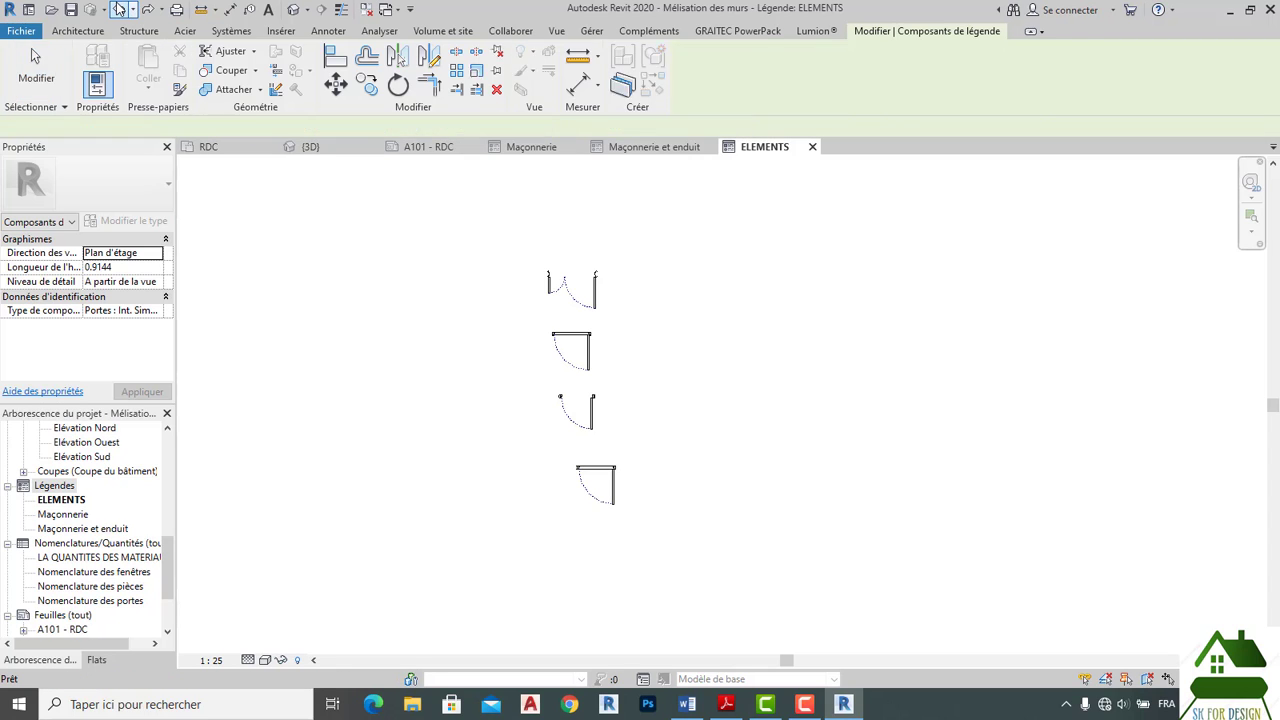
left_click(118, 9)
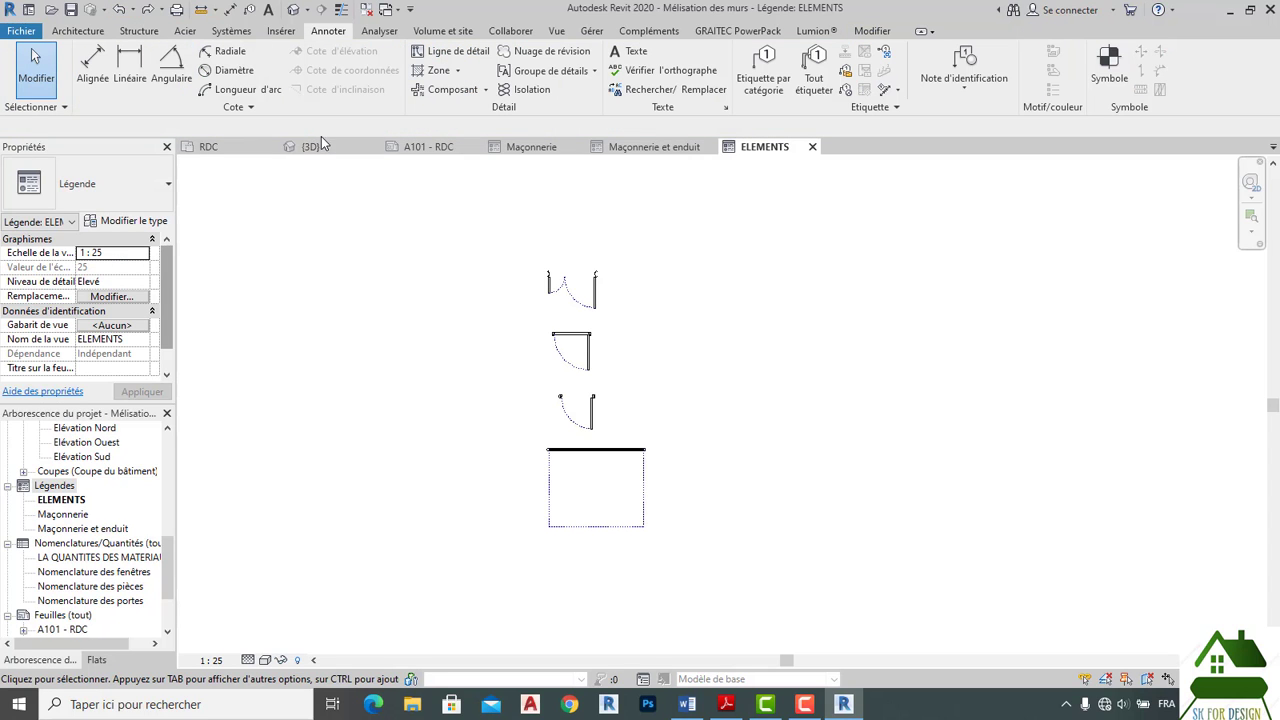
Place the Garage basculante : 2.4m x 2m door as a front-elevation legend component to the right of its plan symbol.
left_click(485, 89)
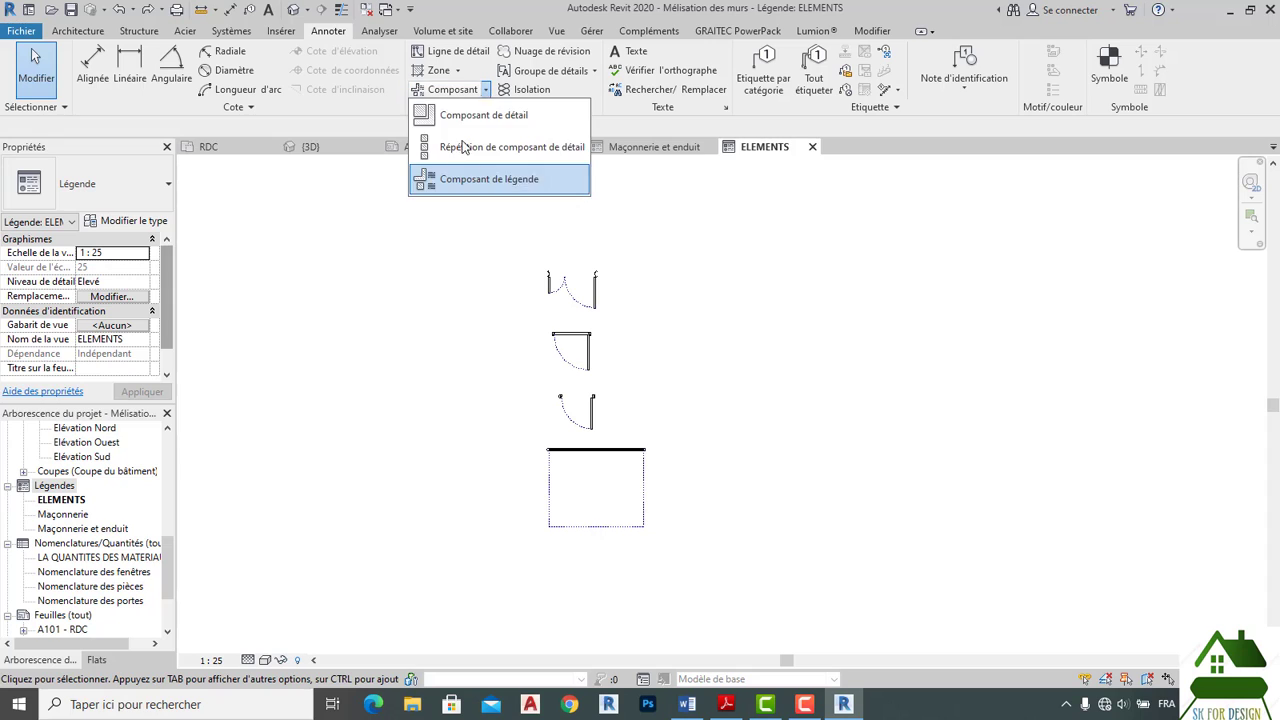
left_click(460, 180)
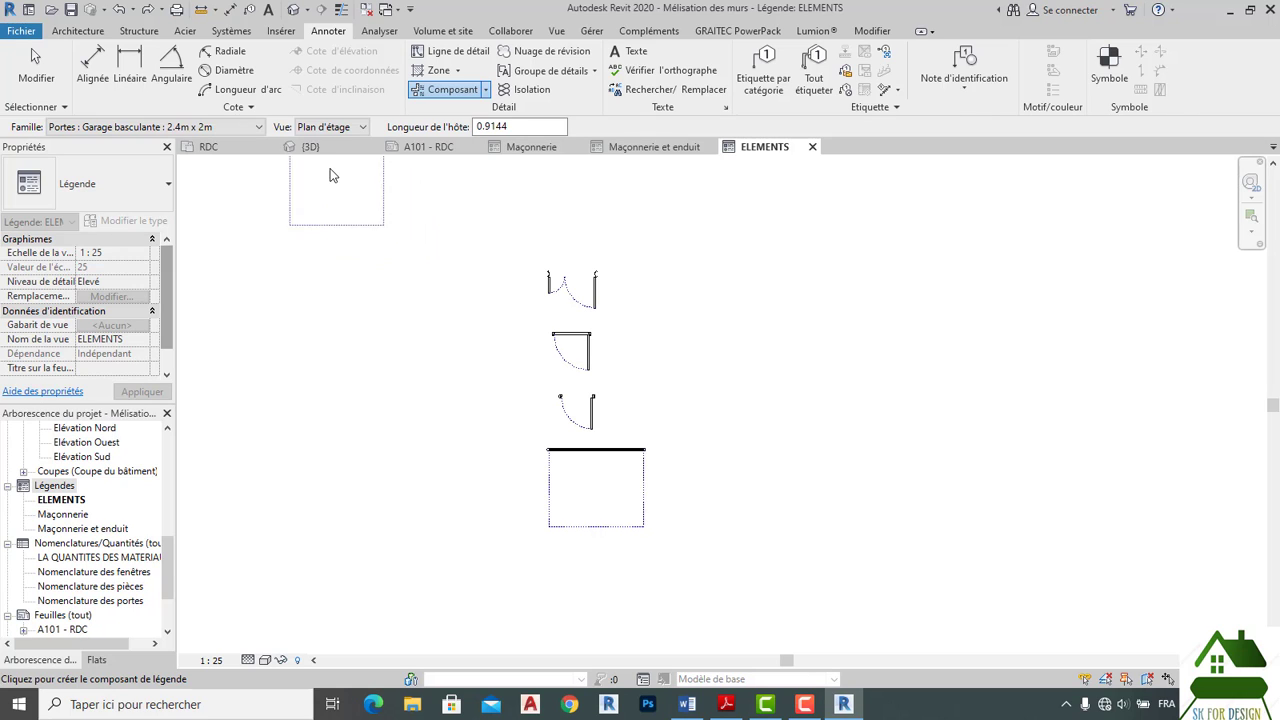
left_click(347, 130)
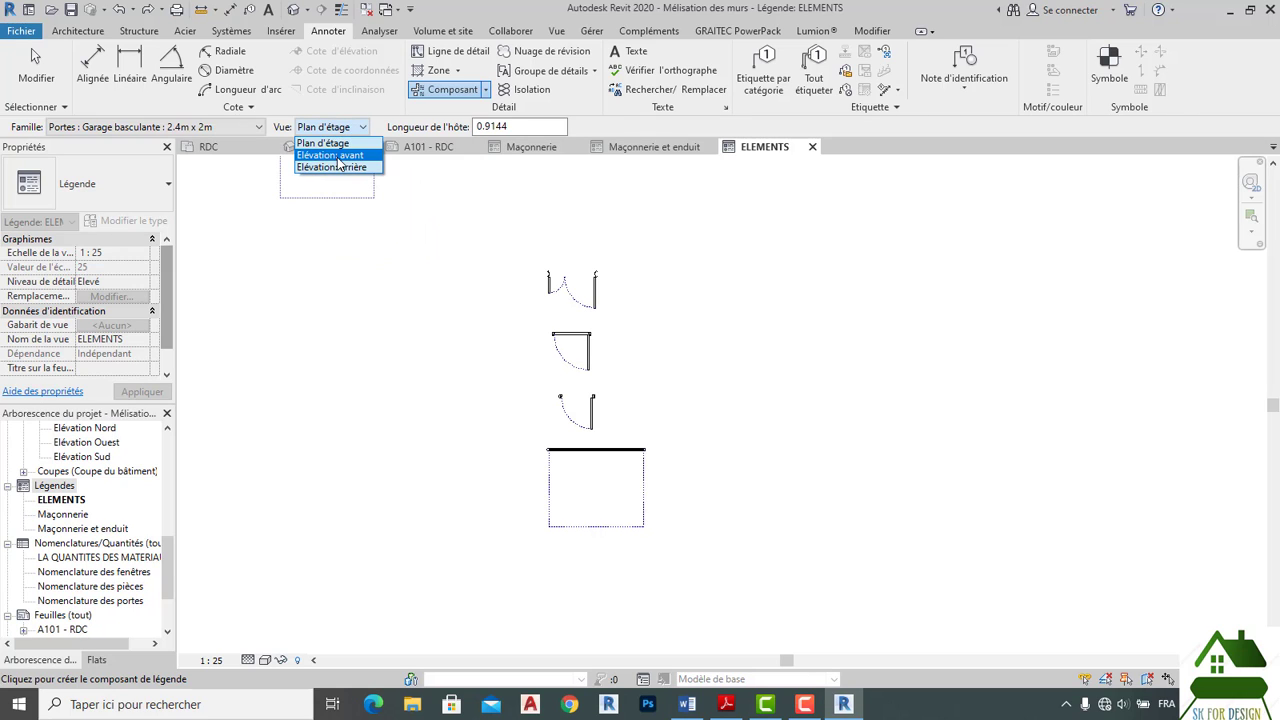
left_click(341, 155)
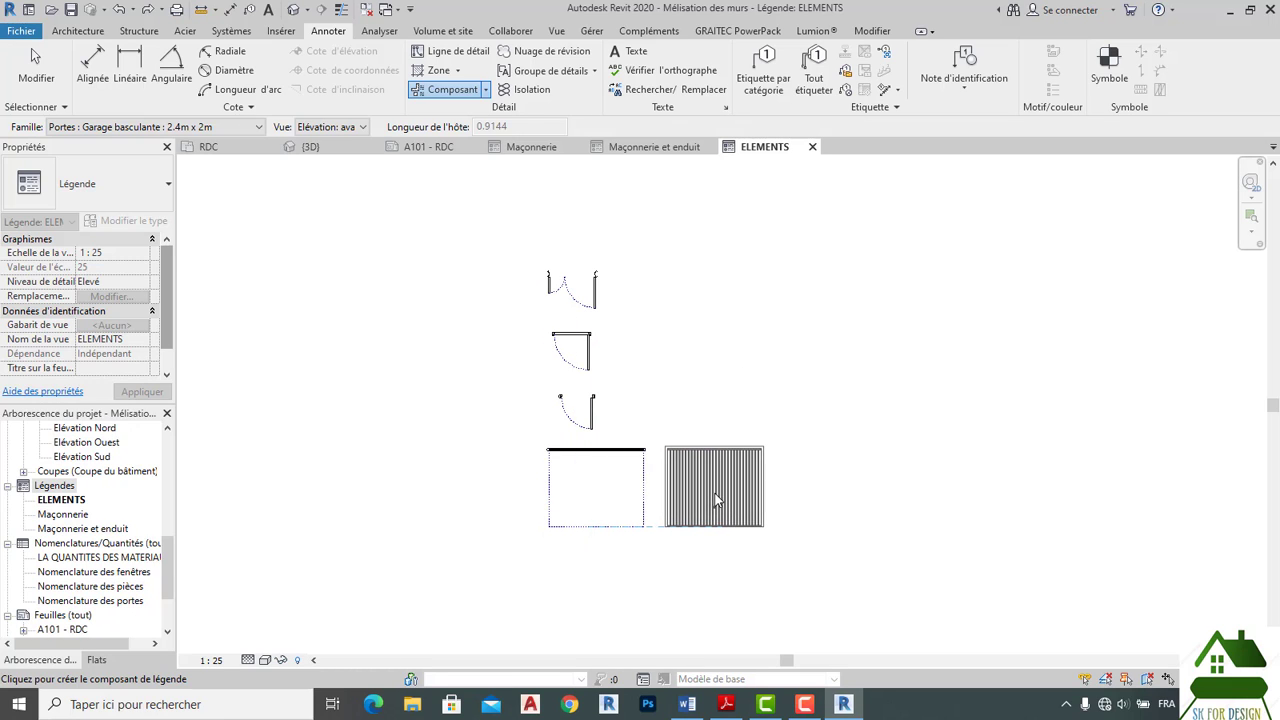
left_click(717, 505)
key("Escape")
key("Escape")
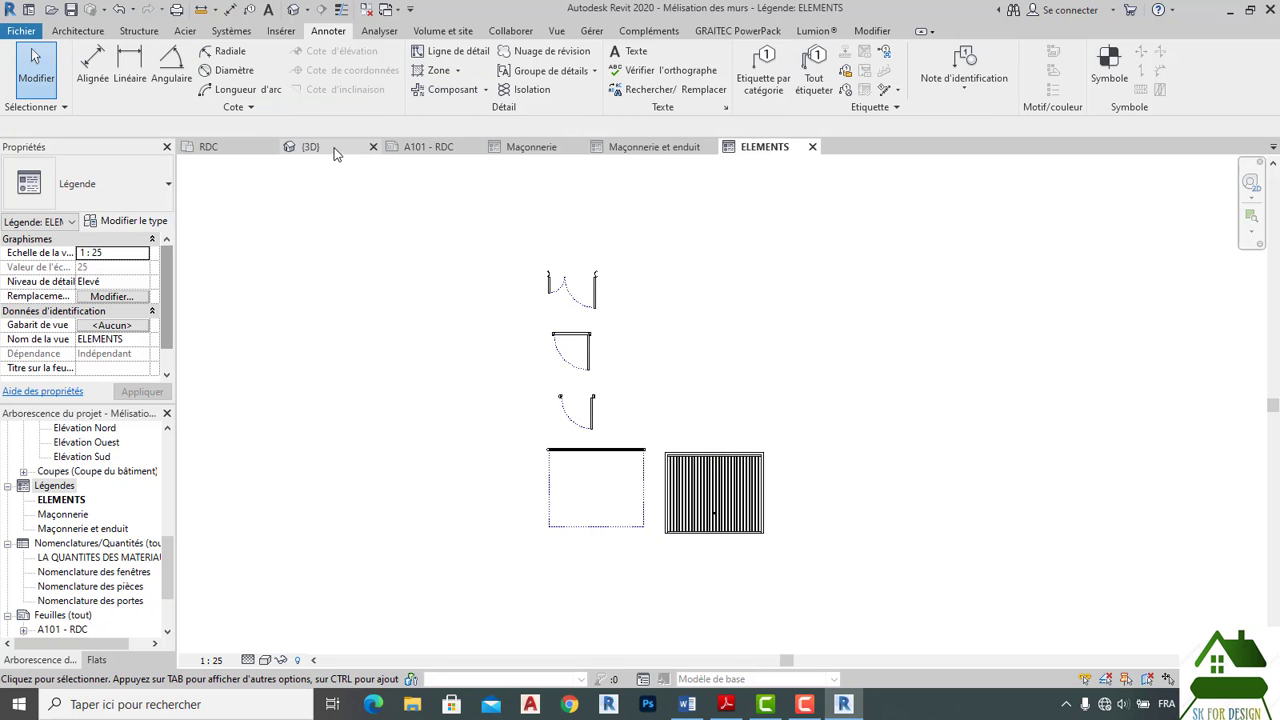
Place the Int. Simple : Porte chambre 90 door in front elevation to the right of its plan symbol.
left_click(486, 90)
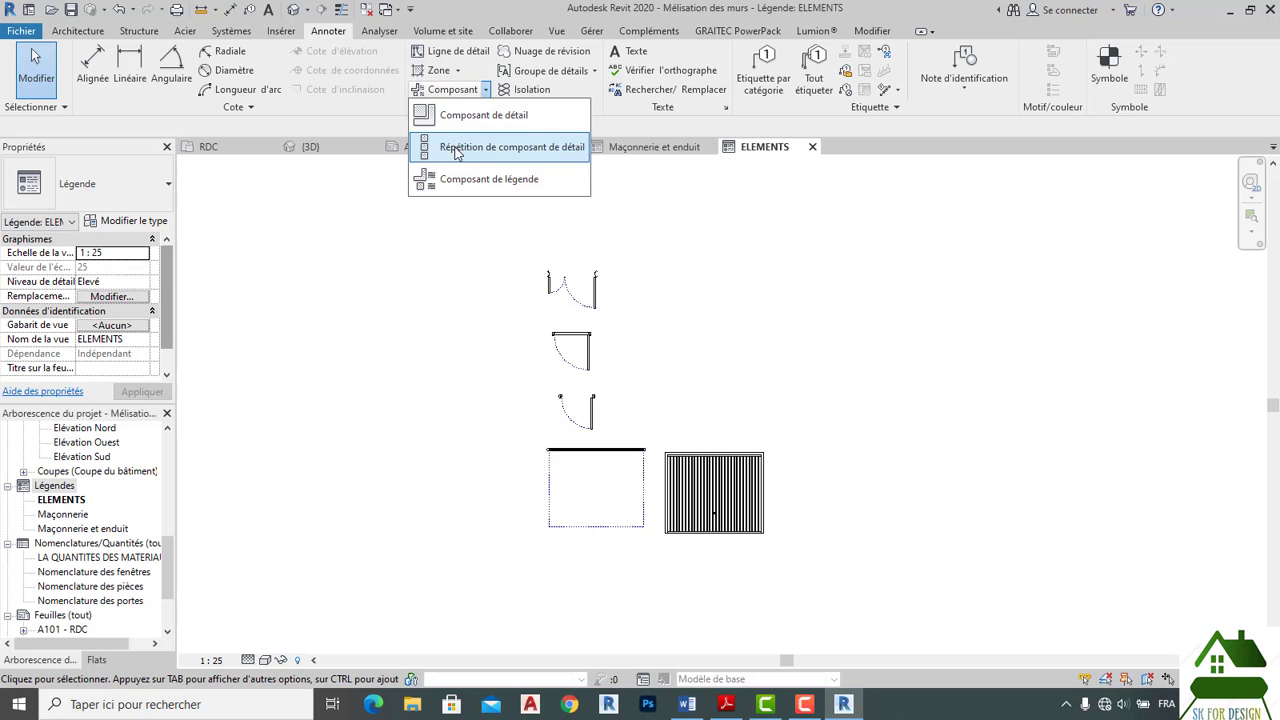
left_click(435, 177)
left_click(234, 129)
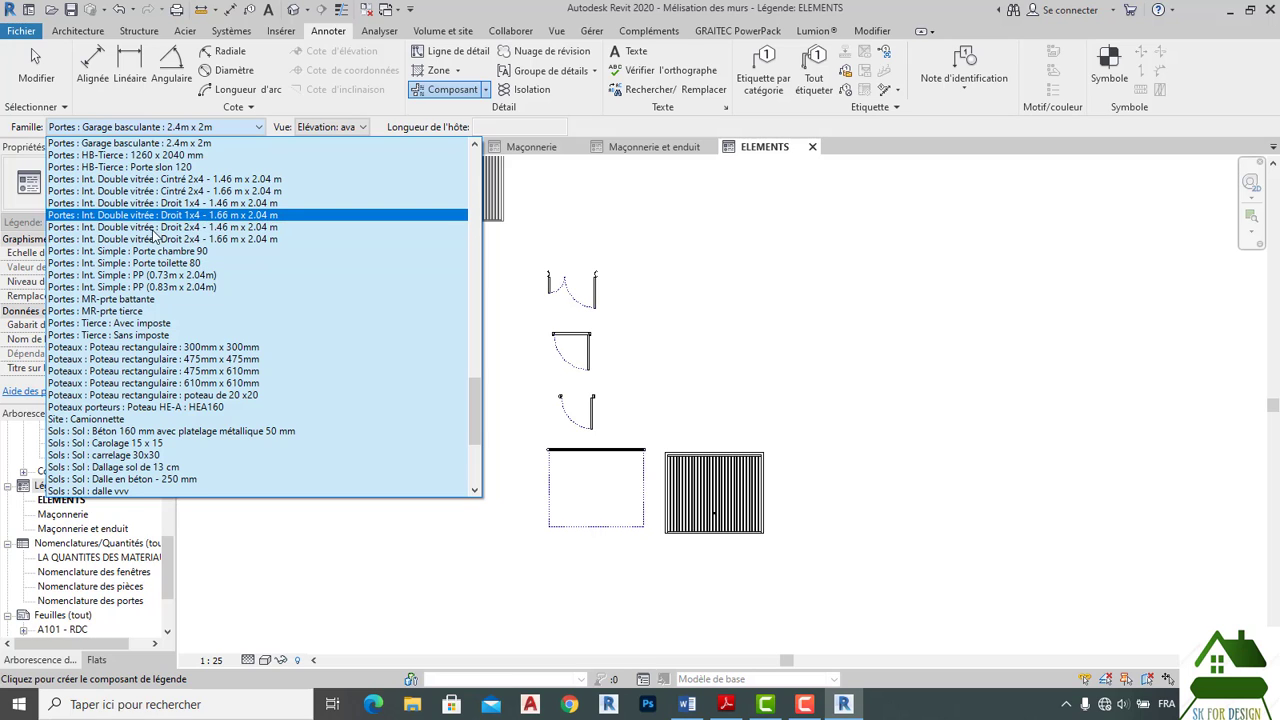
left_click(165, 251)
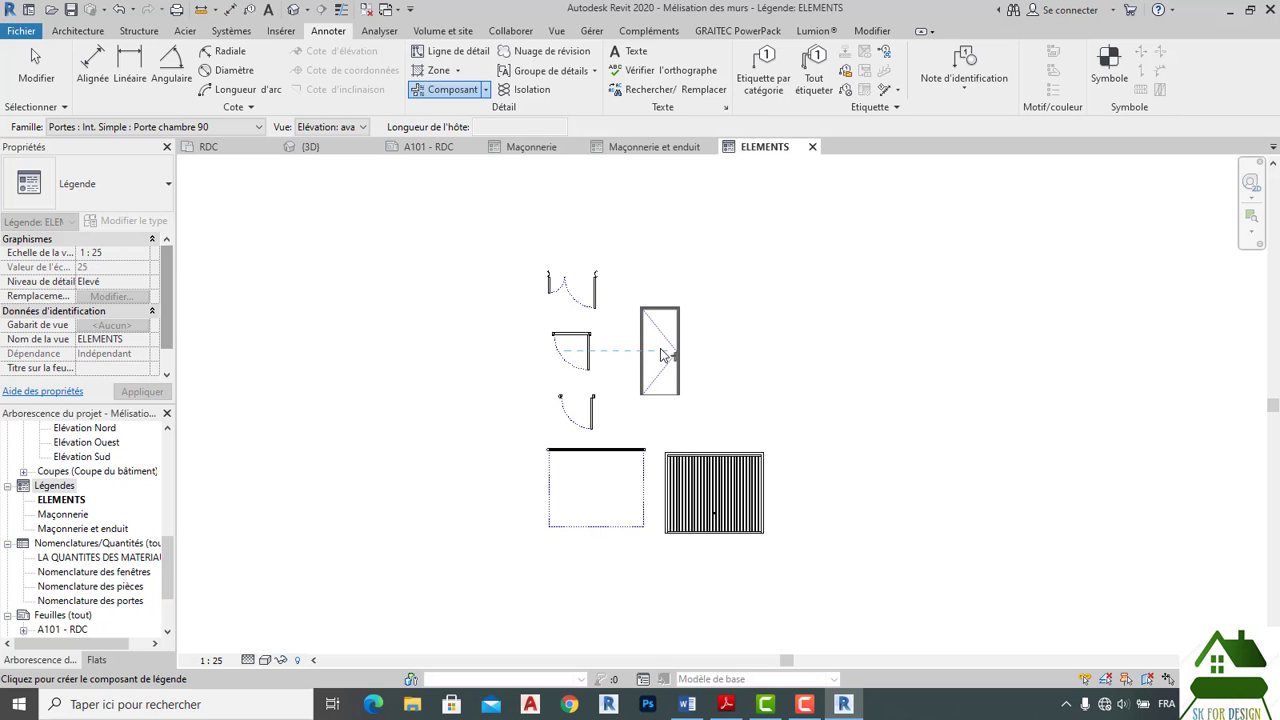
left_click(660, 352)
key("Escape")
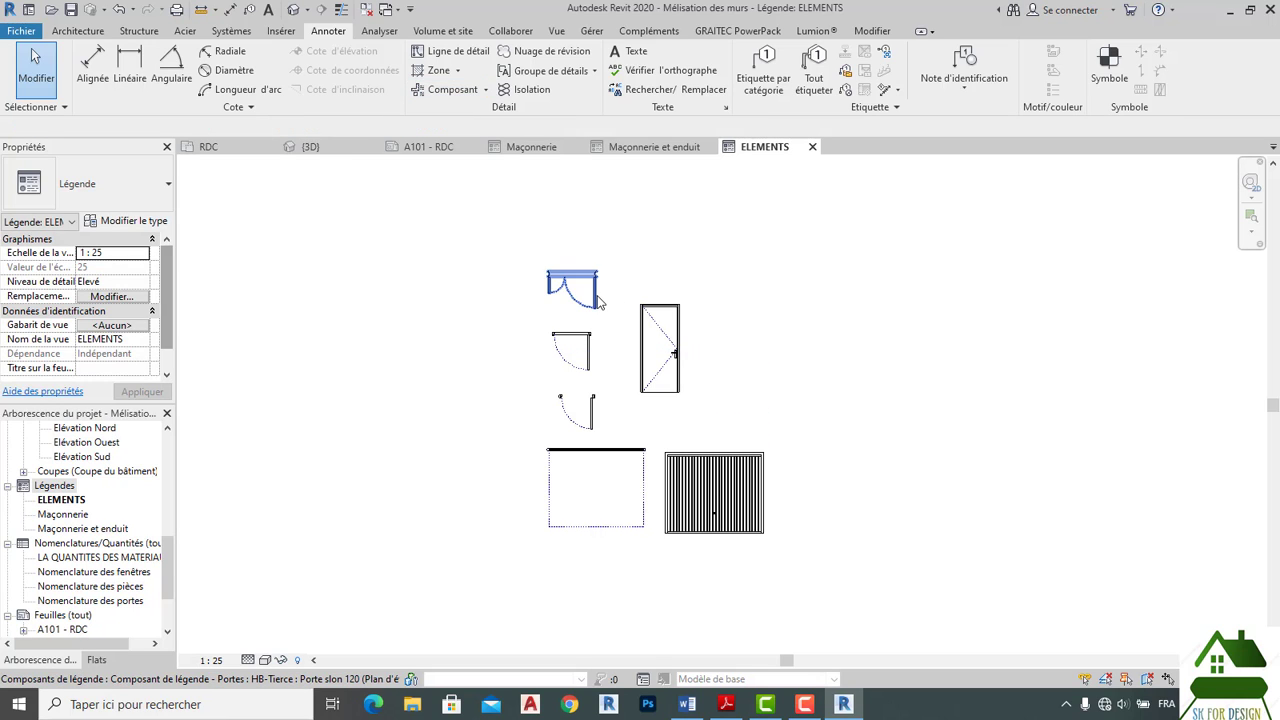
Move the double-leaf door plan symbol up and nudge the Porte chambre 90 plan symbol slightly upward.
left_click(598, 300)
left_click_drag(574, 265, 562, 240, "ctrl")
left_click(578, 322)
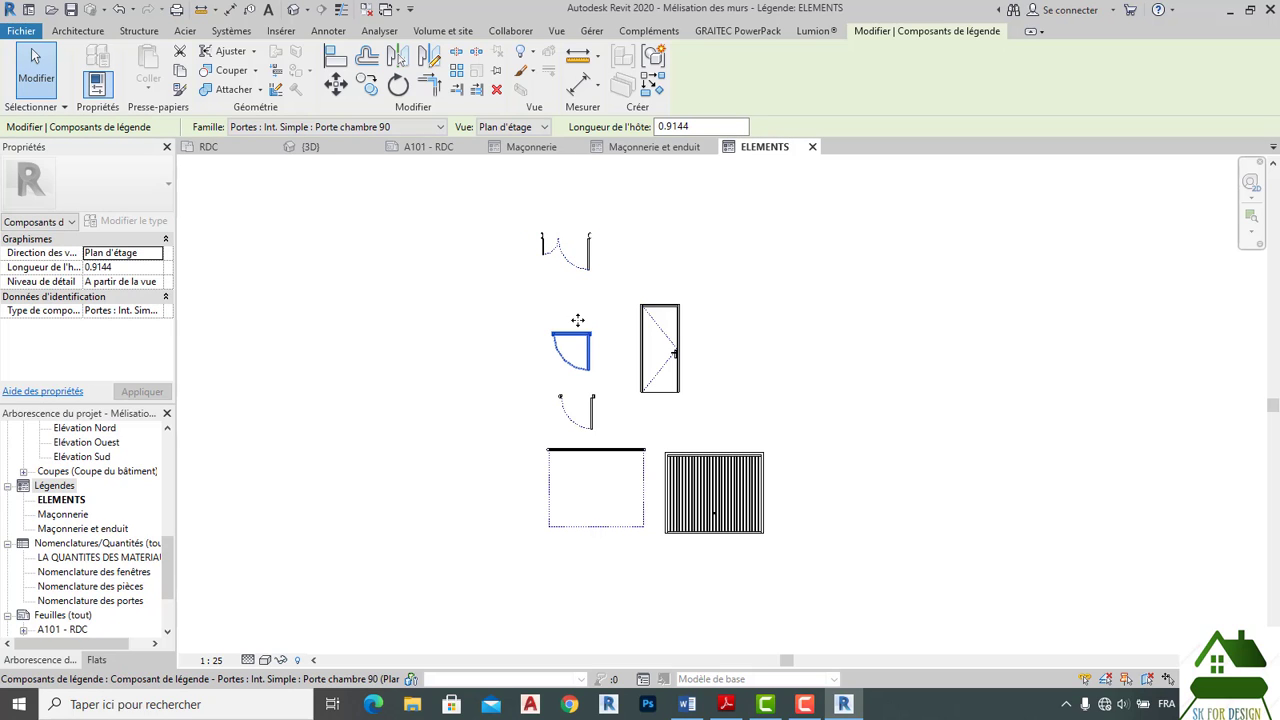
left_click_drag(573, 307, 729, 349)
left_click(740, 349)
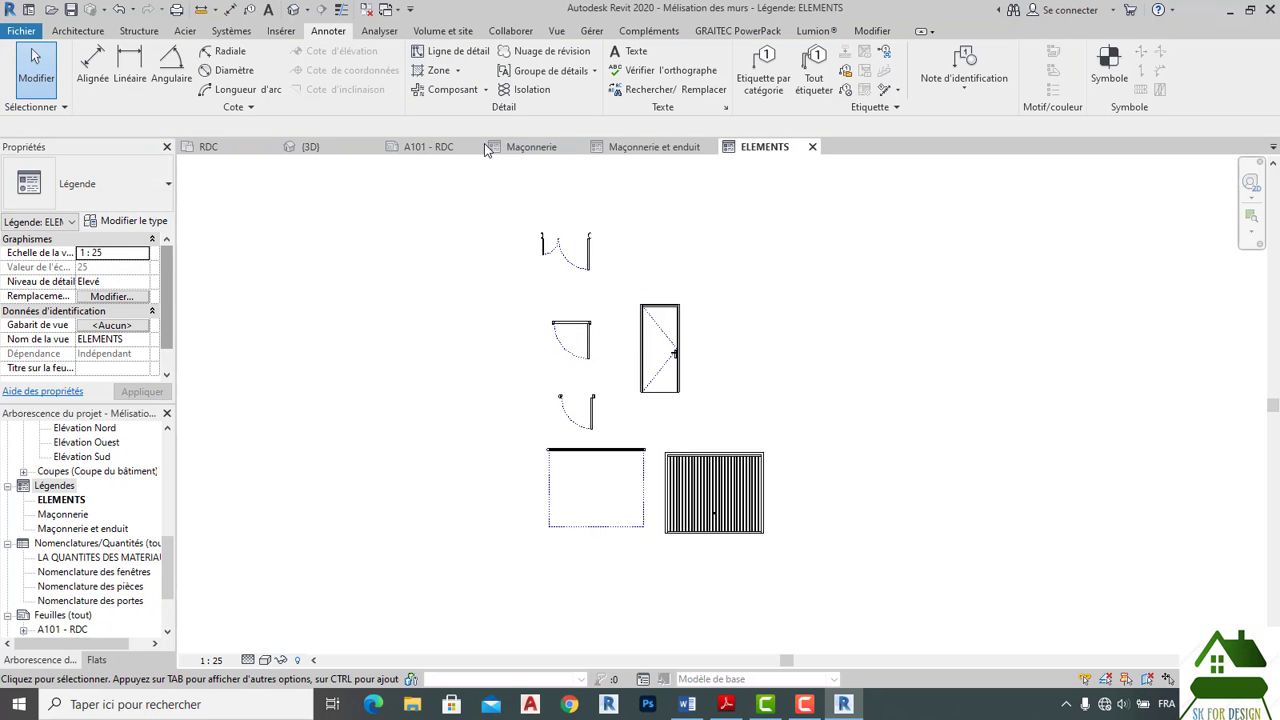
Place a text note starting with "P" to the right of the double-leaf door and set the legend scale to 1:100.
left_click(628, 52)
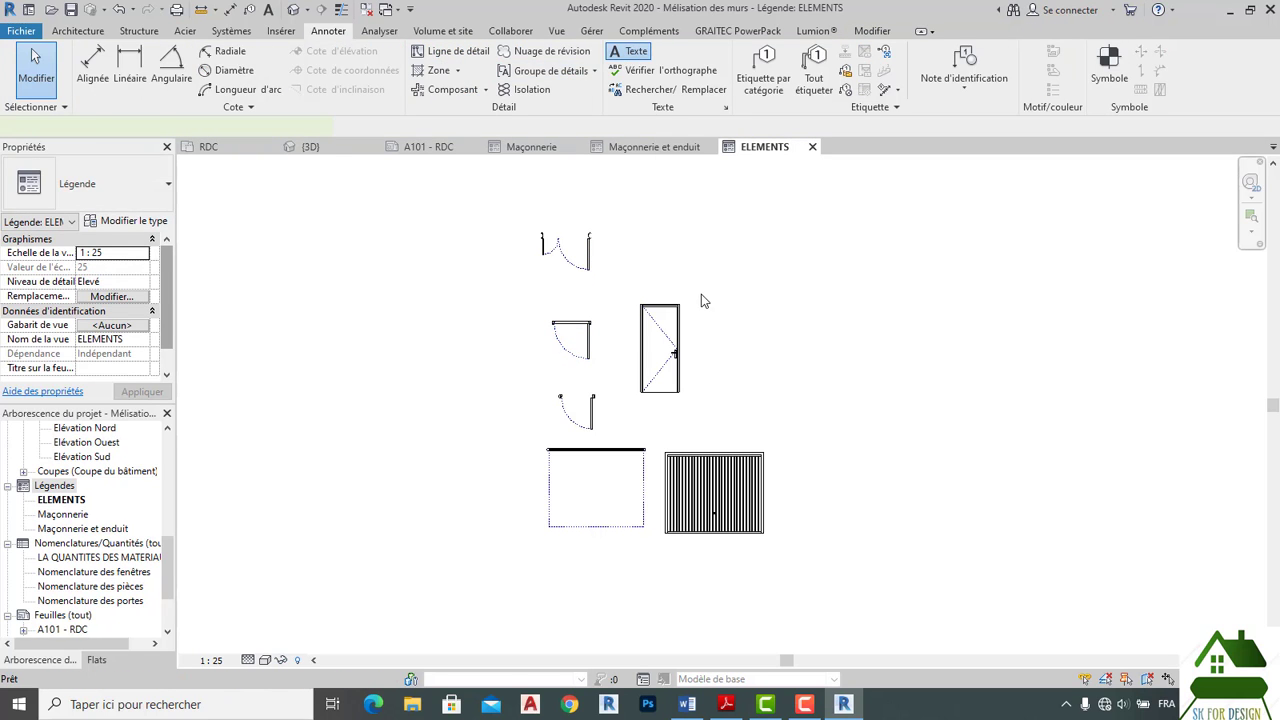
left_click(660, 247)
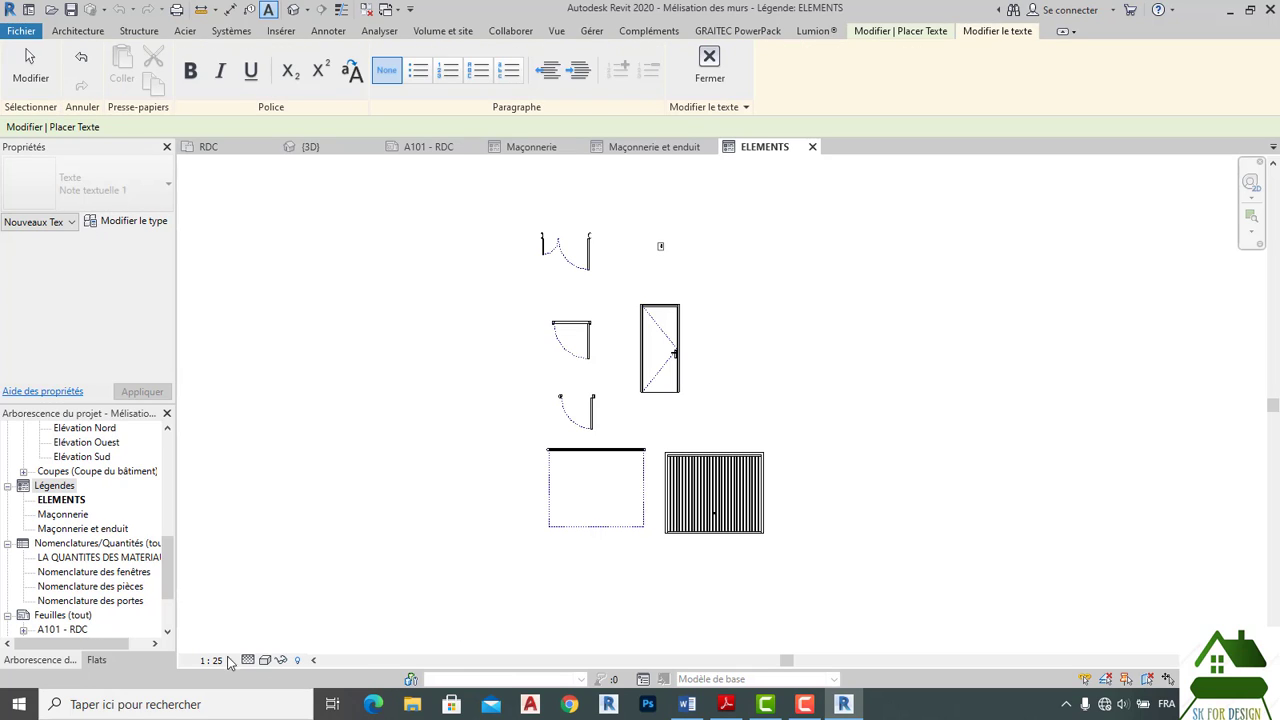
left_click(212, 661)
left_click(323, 425)
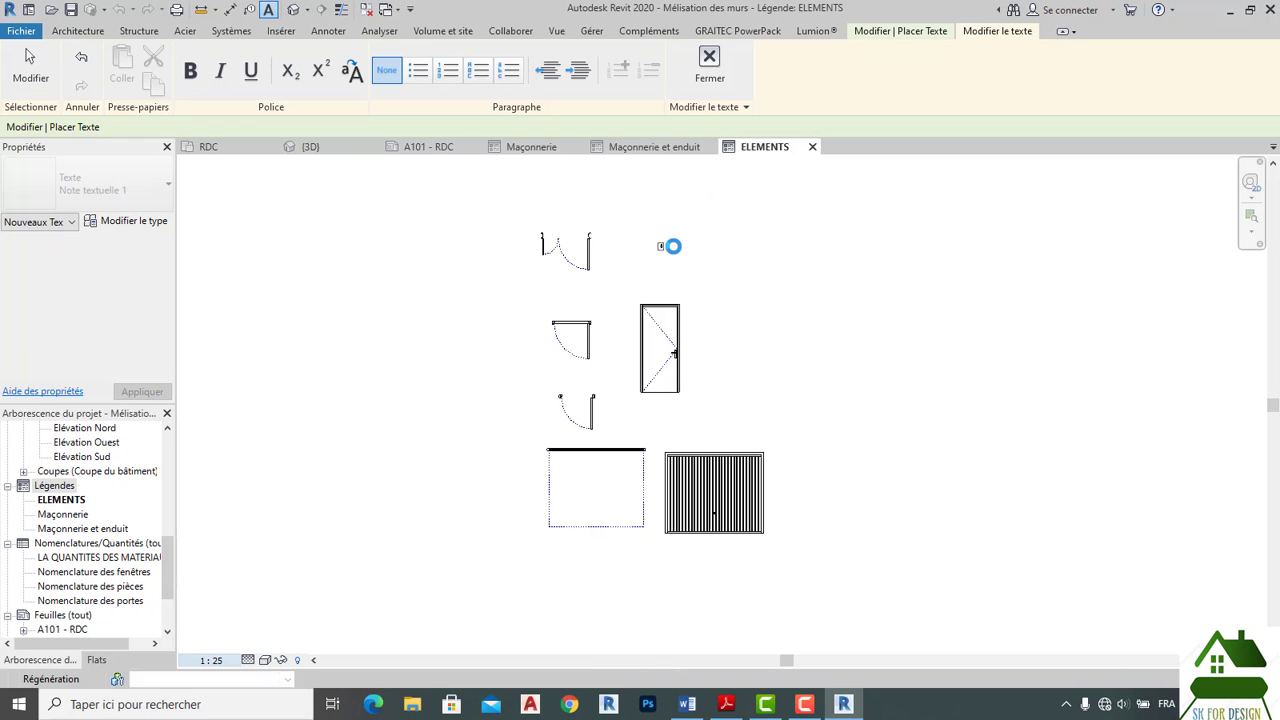
left_click(659, 255)
type("P")
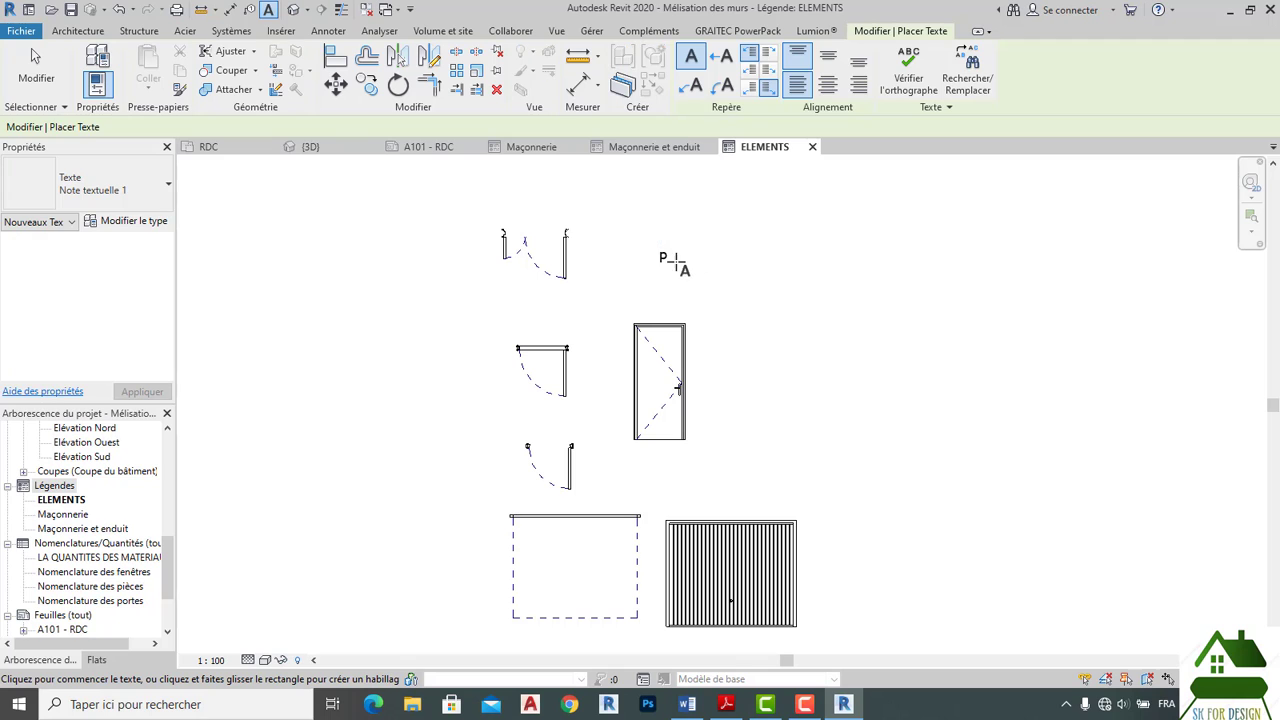
key("Escape")
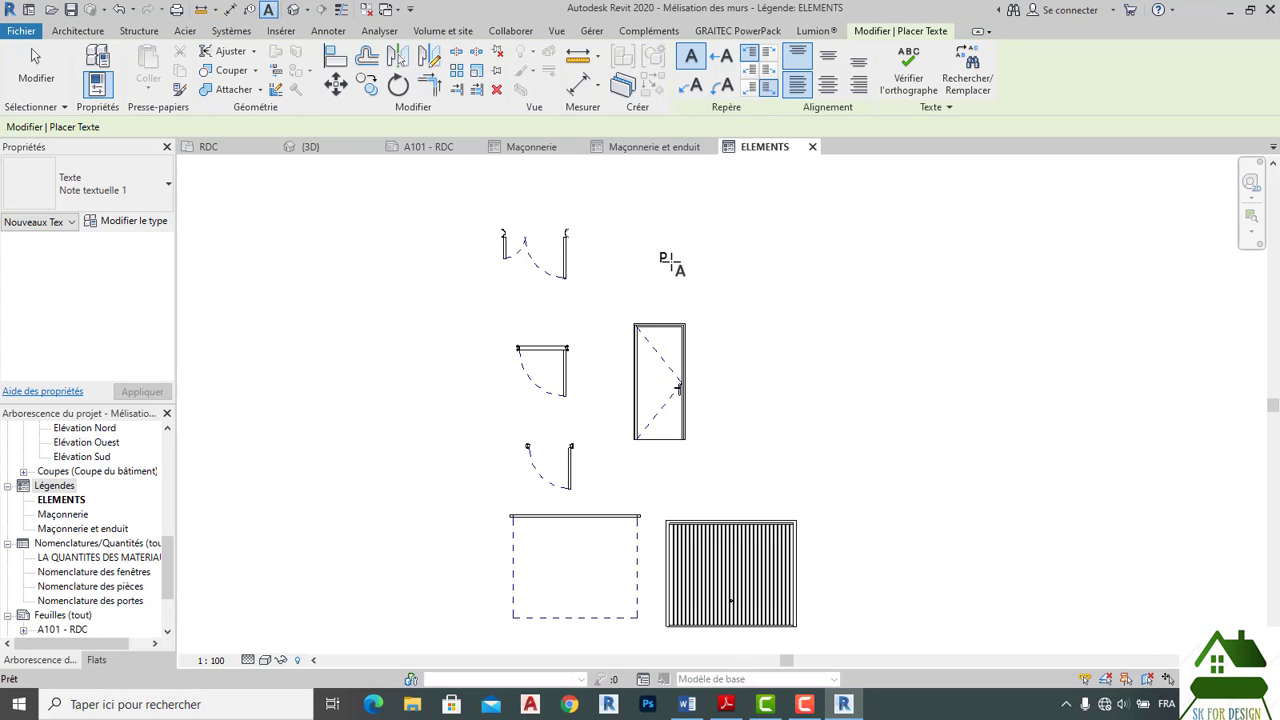
Edit the text note beside the double-leaf door to read "Porte salon", correcting the spelling.
double_click(667, 261)
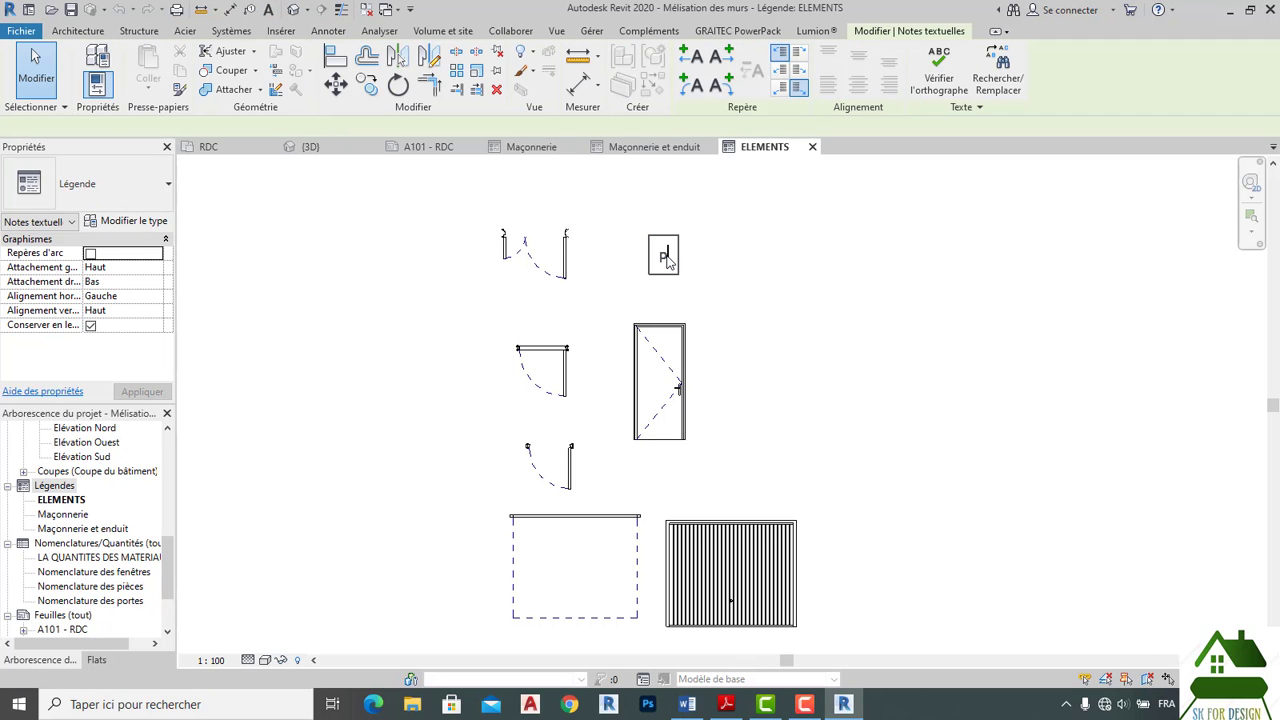
key("BackSpace")
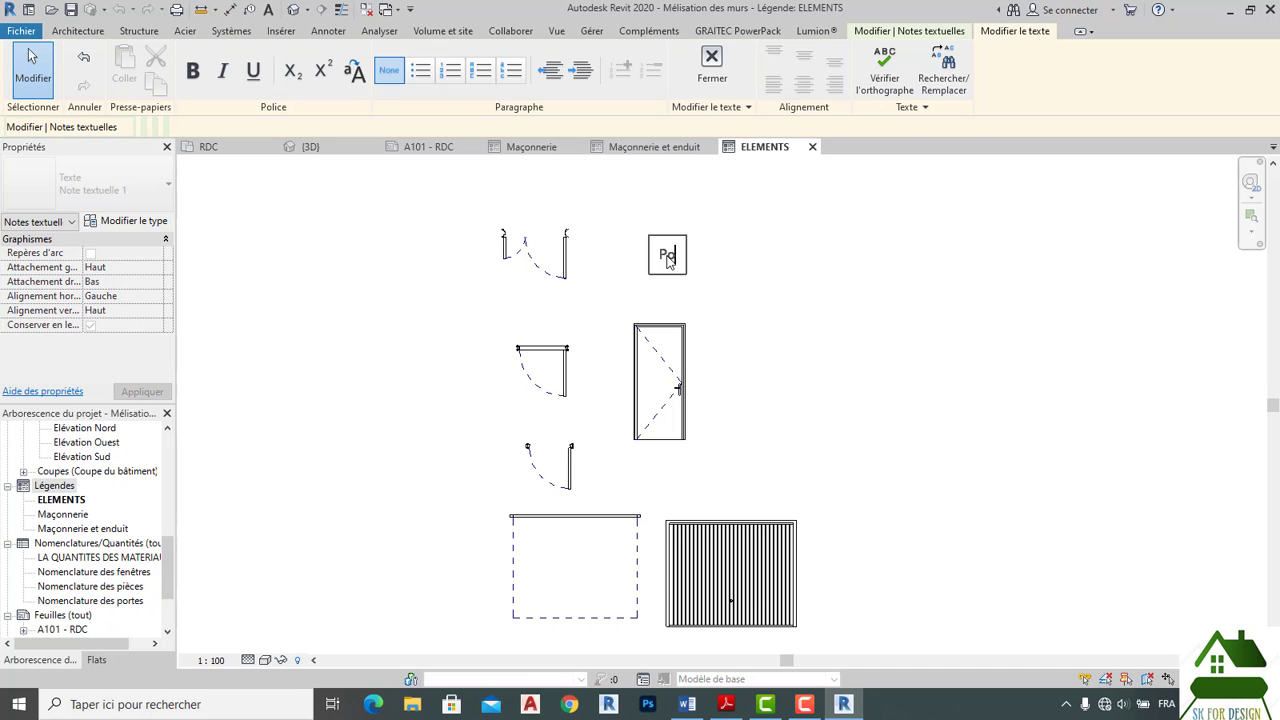
type("Poerte salon")
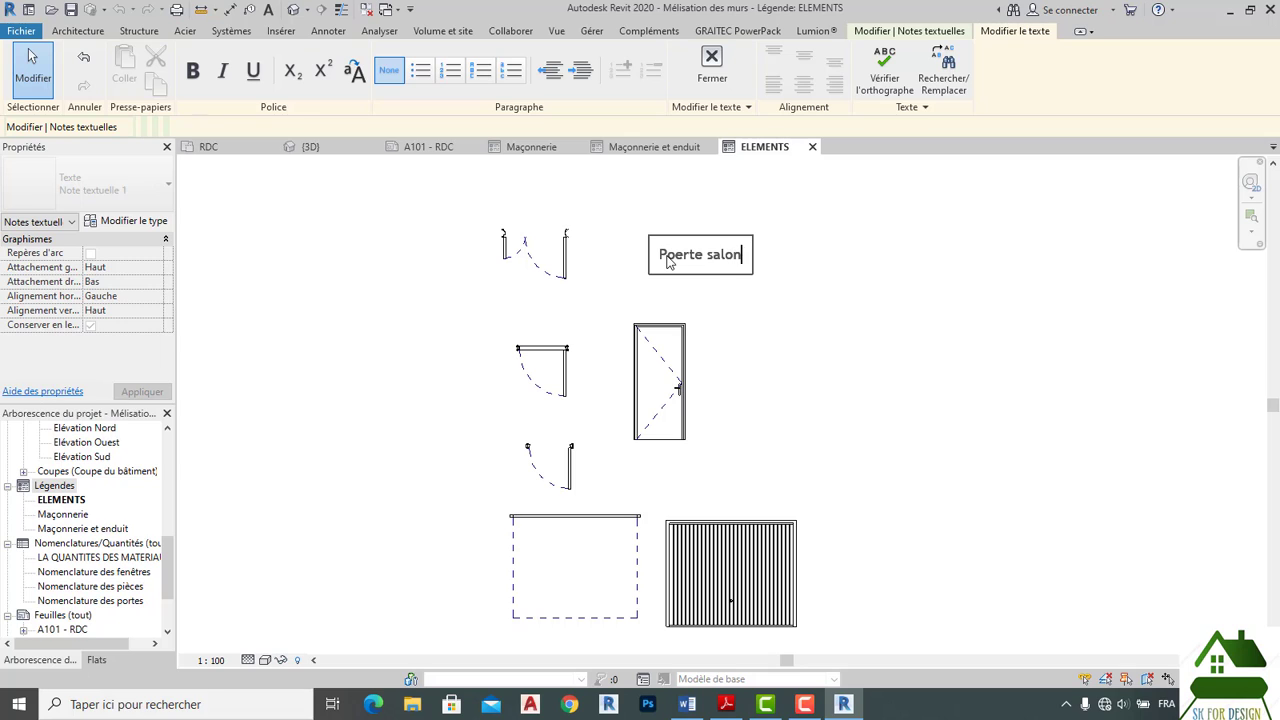
left_click(793, 400)
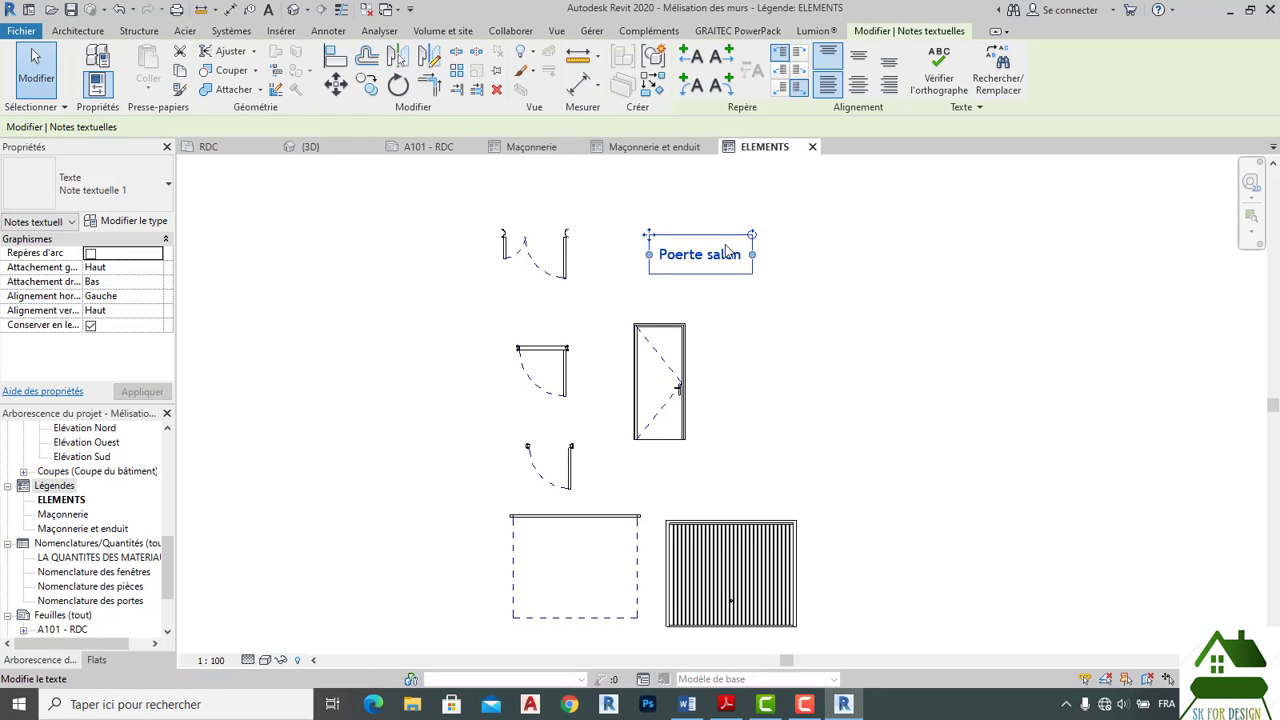
key("Escape")
left_click(690, 256)
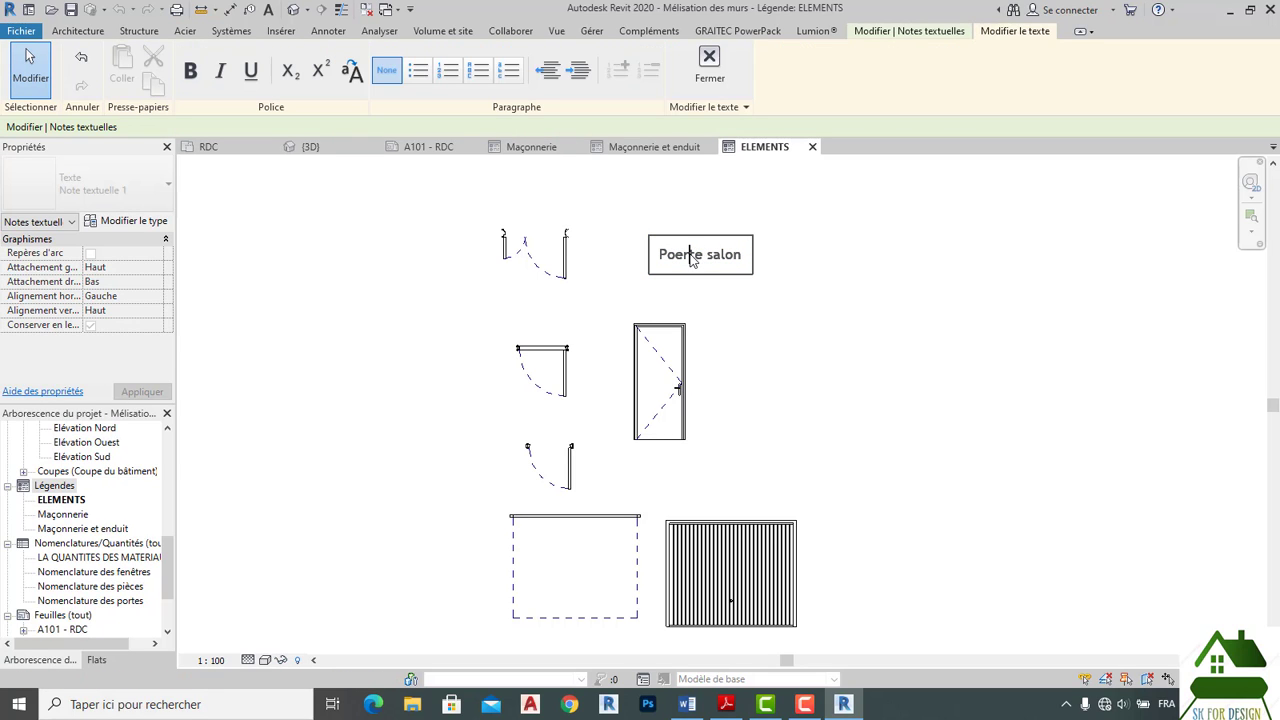
key("BackSpace")
key("BackSpace")
type("r")
left_click(743, 318)
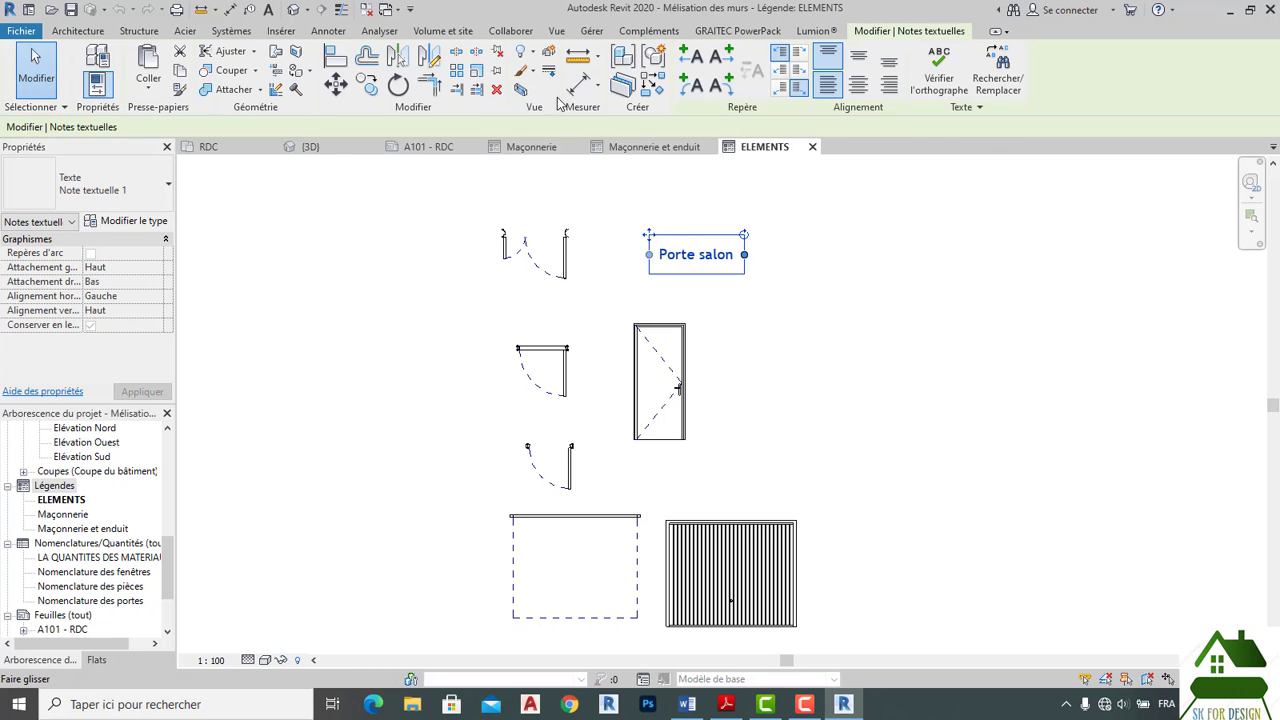
Copy the Porte salon note to the right of the Porte chambre 90 elevation and to the right of the garage door elevation.
left_click(367, 85)
left_click(731, 274)
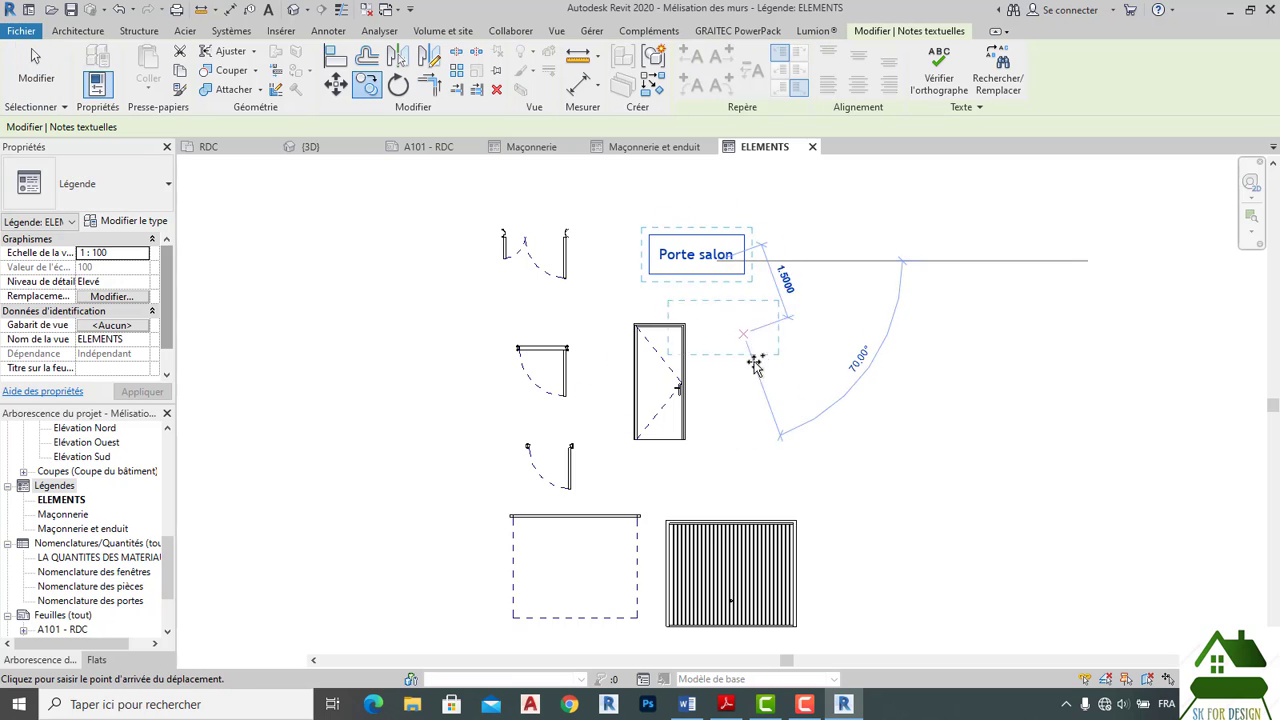
left_click(781, 390)
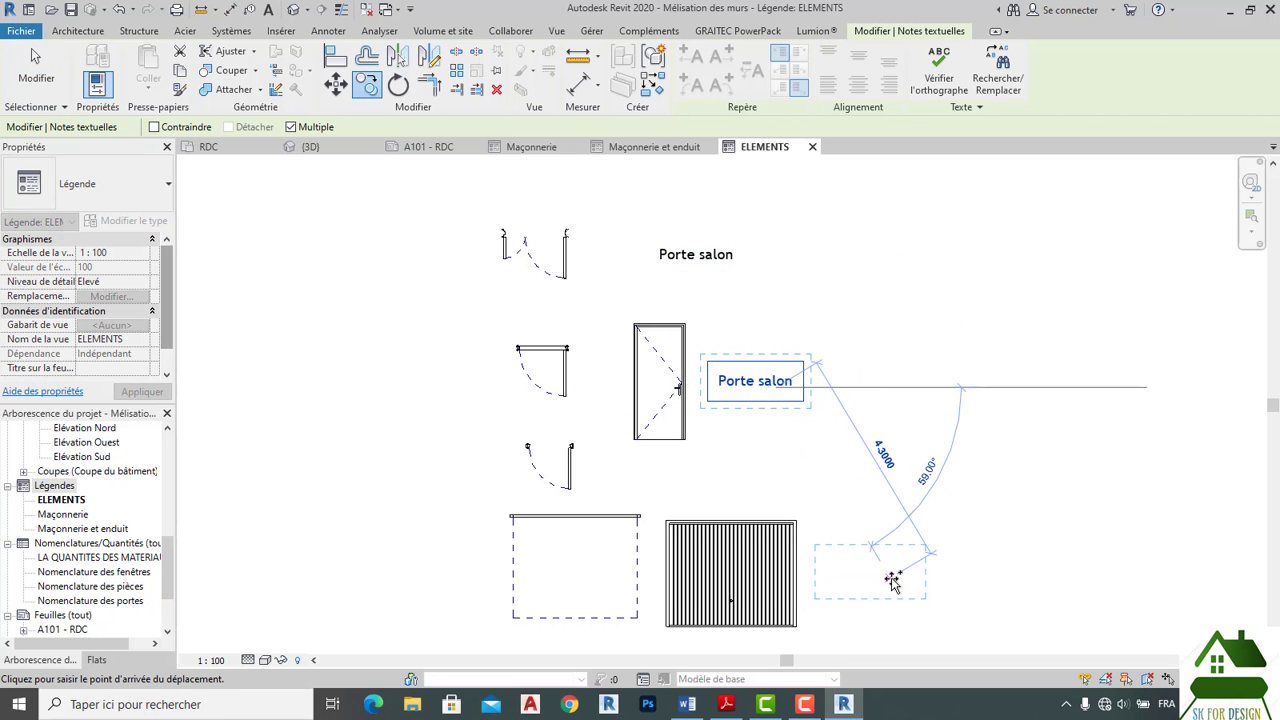
left_click(892, 580)
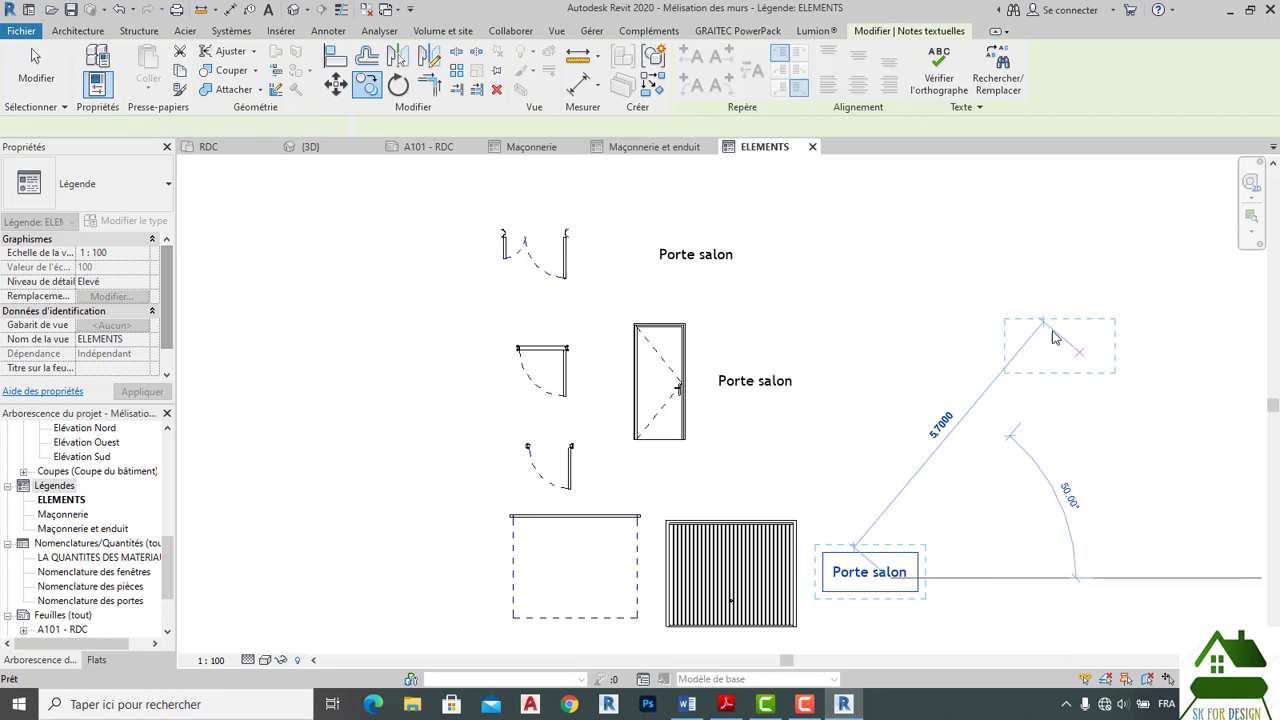
key("Escape")
key("Escape")
left_click(729, 266)
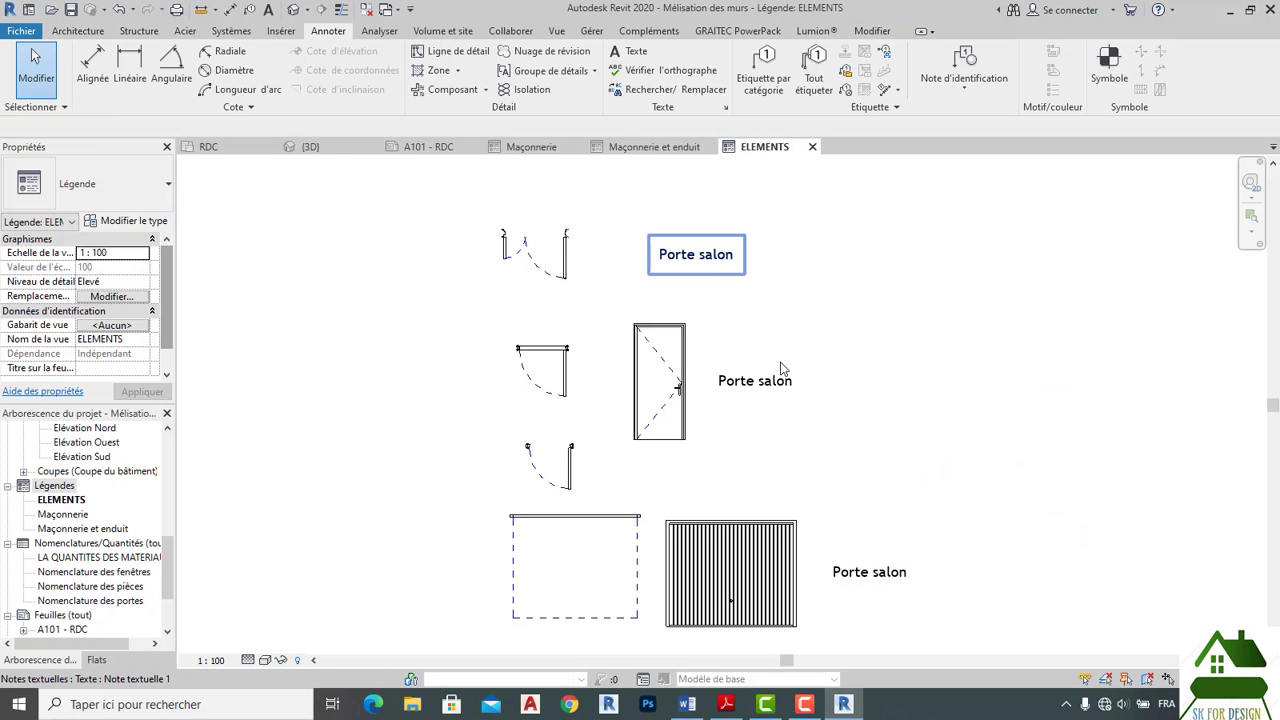
key("Escape")
Move the Porte chambre 90 and garage door elevations to the left of their plan symbols.
left_click(668, 373)
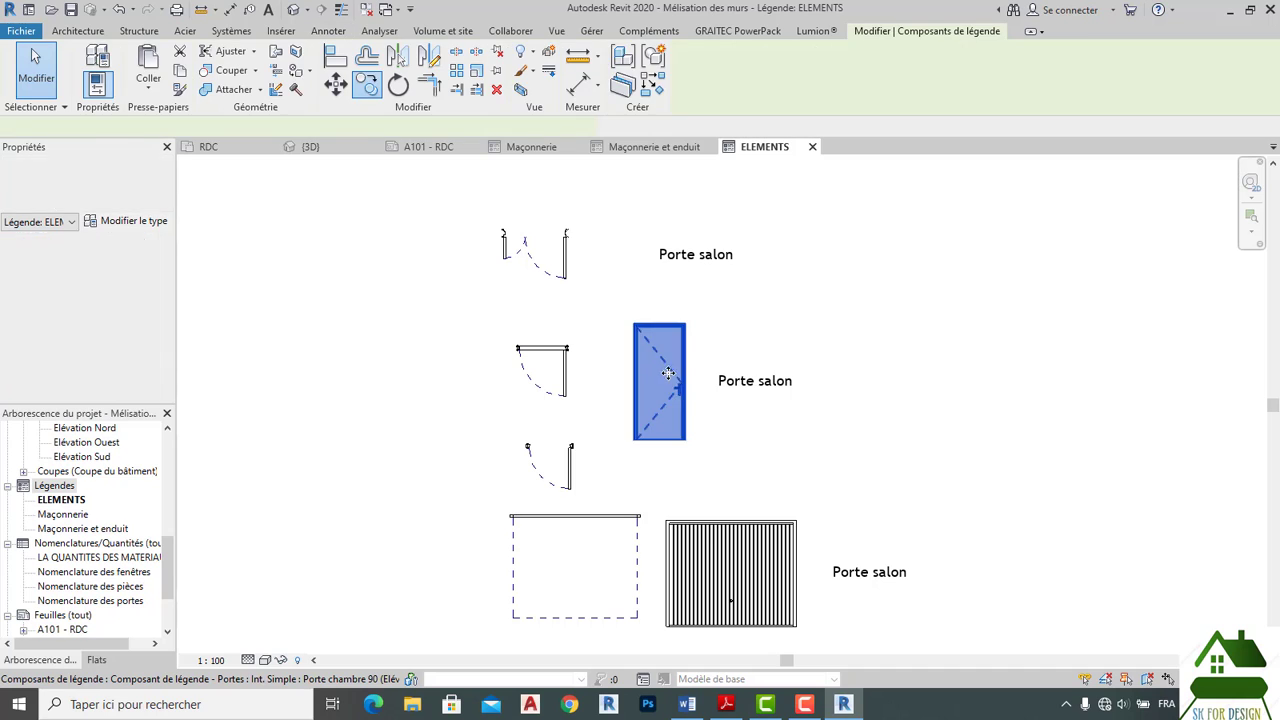
left_click_drag(668, 373, 471, 362)
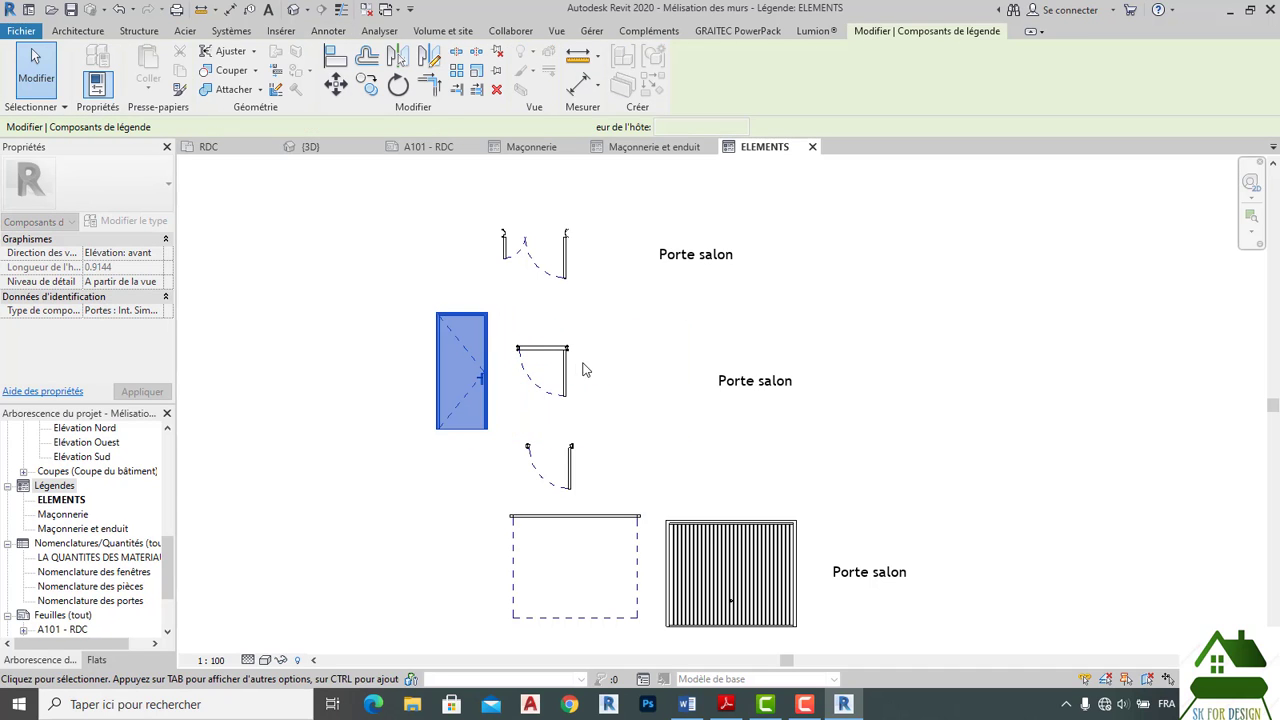
left_click(691, 570)
left_click_drag(691, 570, 420, 570)
Move the Porte chambre 90 door's note under the double-leaf door's note, and move the garage note close to the garage door plan symbol.
left_click(689, 258)
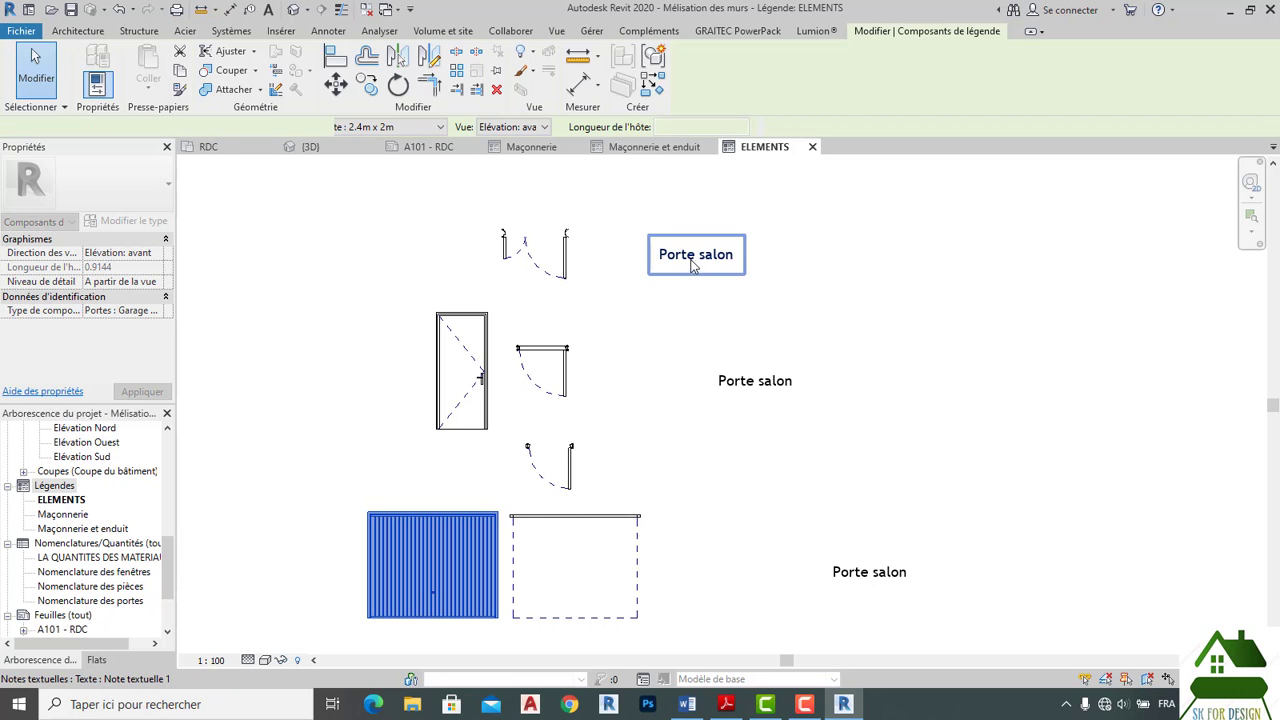
mouse_move(648, 234)
left_mouse_down()
mouse_move(600, 246)
mouse_move(647, 234)
left_mouse_up()
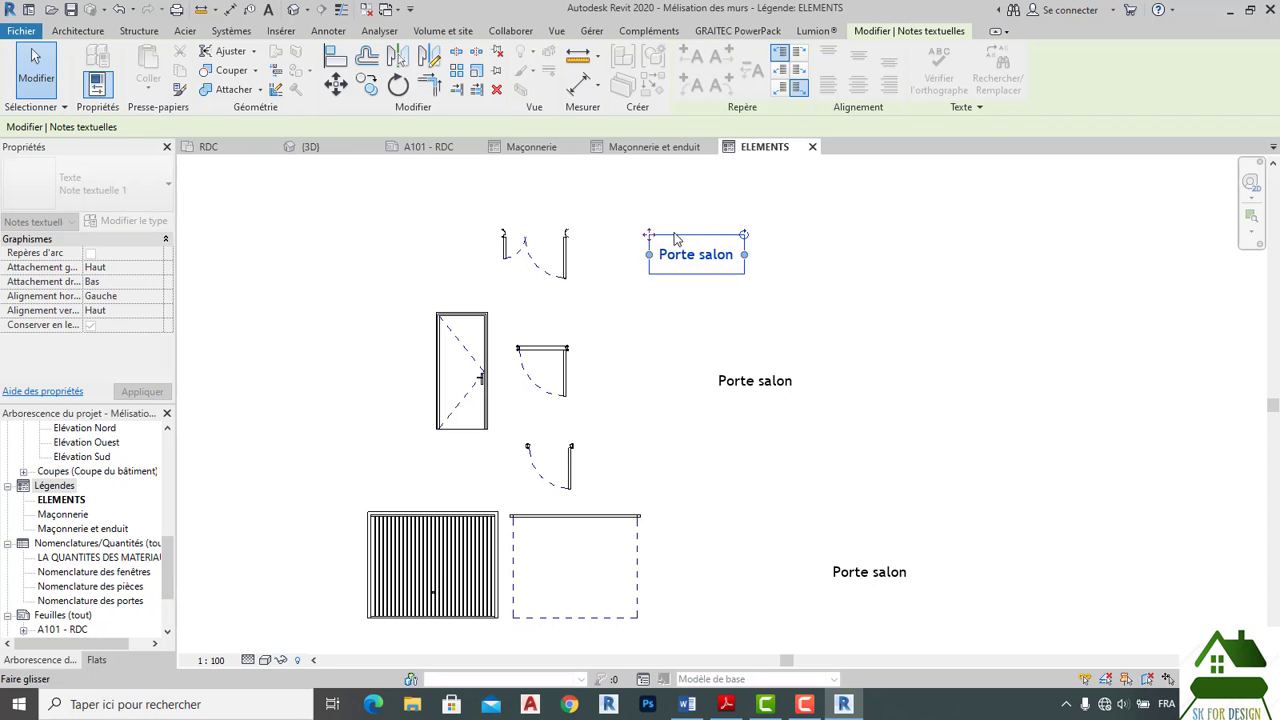
left_click(736, 373)
left_click_drag(710, 364, 654, 343)
key("Escape")
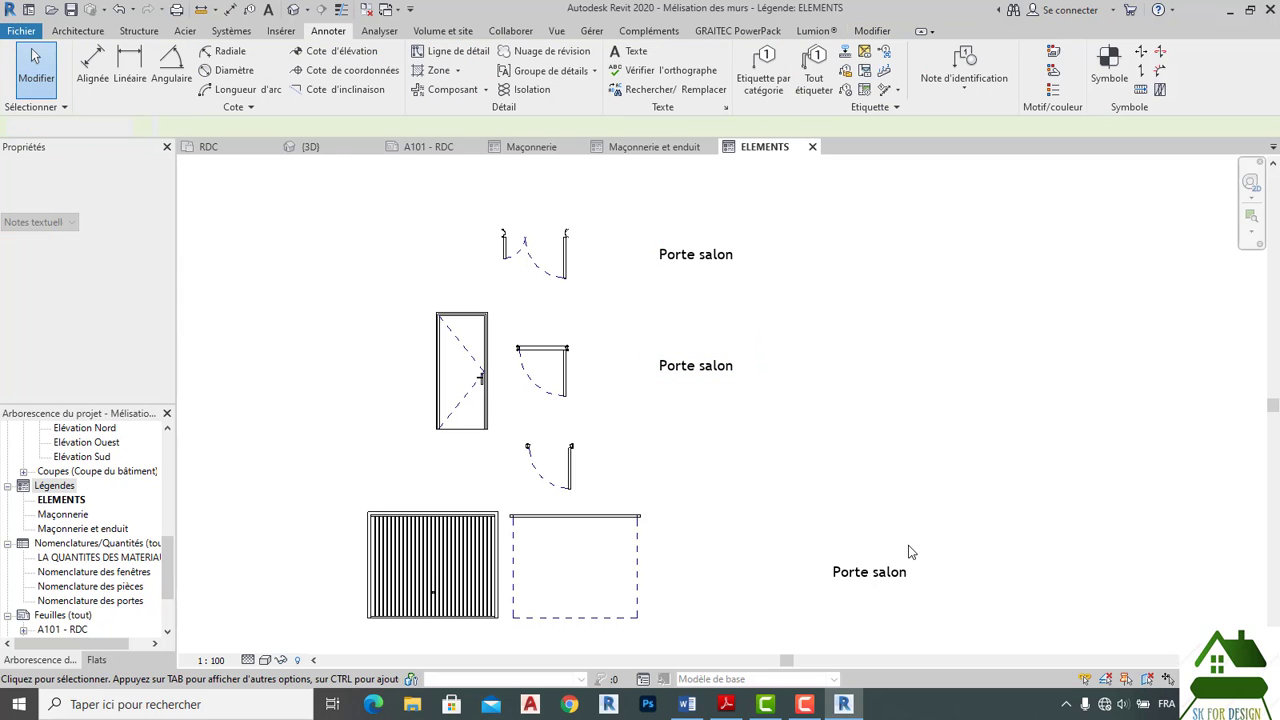
left_click(815, 557)
left_click_drag(822, 551, 663, 536, "ctrl")
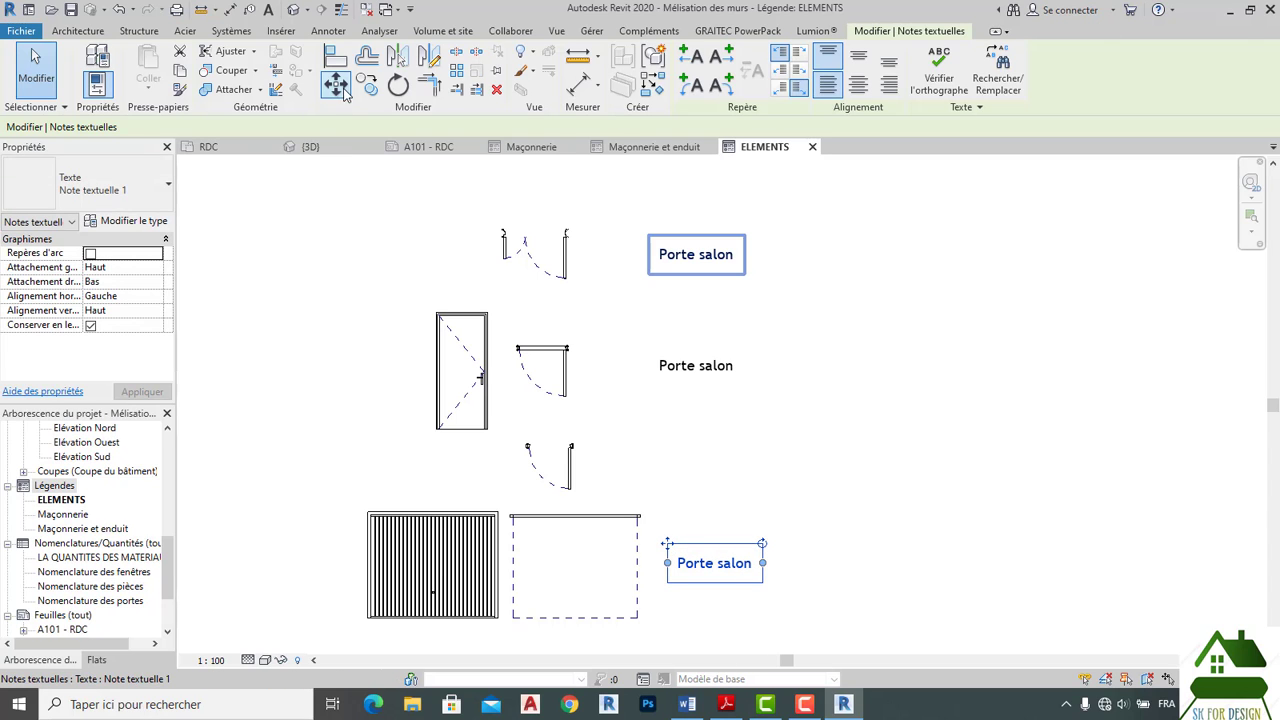
Copy the garage door's Porte salon note up beside the third door plan symbol.
left_click(368, 88)
left_click(682, 550)
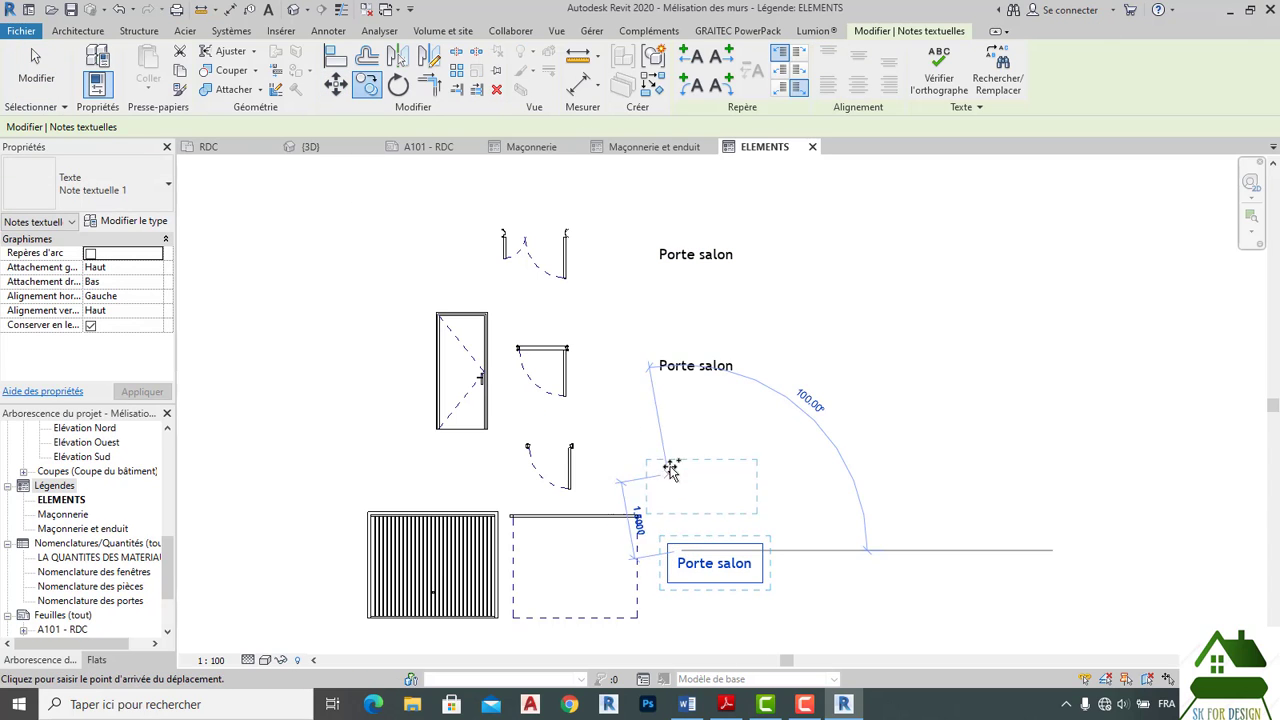
left_click(675, 447)
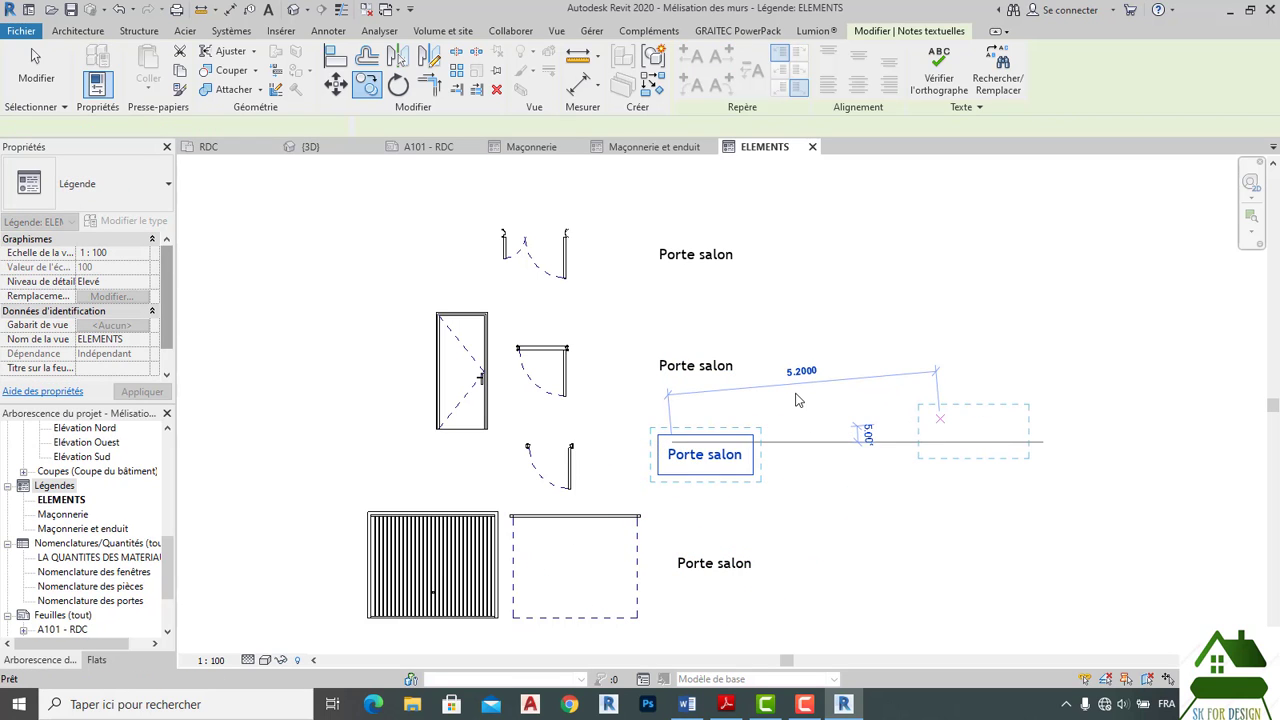
key("Escape")
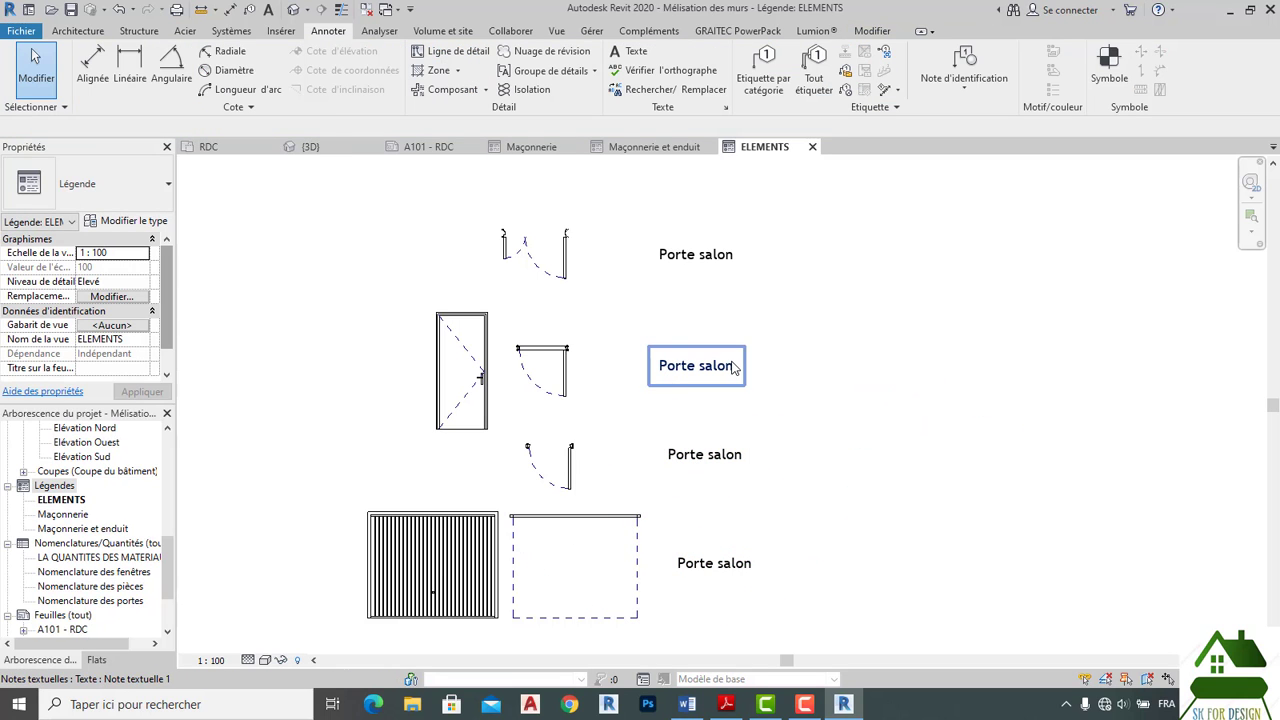
Edit the double-leaf door's note to read "Porte salon 120" and the note below it to read "Porte chambre 90".
double_click(735, 363)
double_click(729, 256)
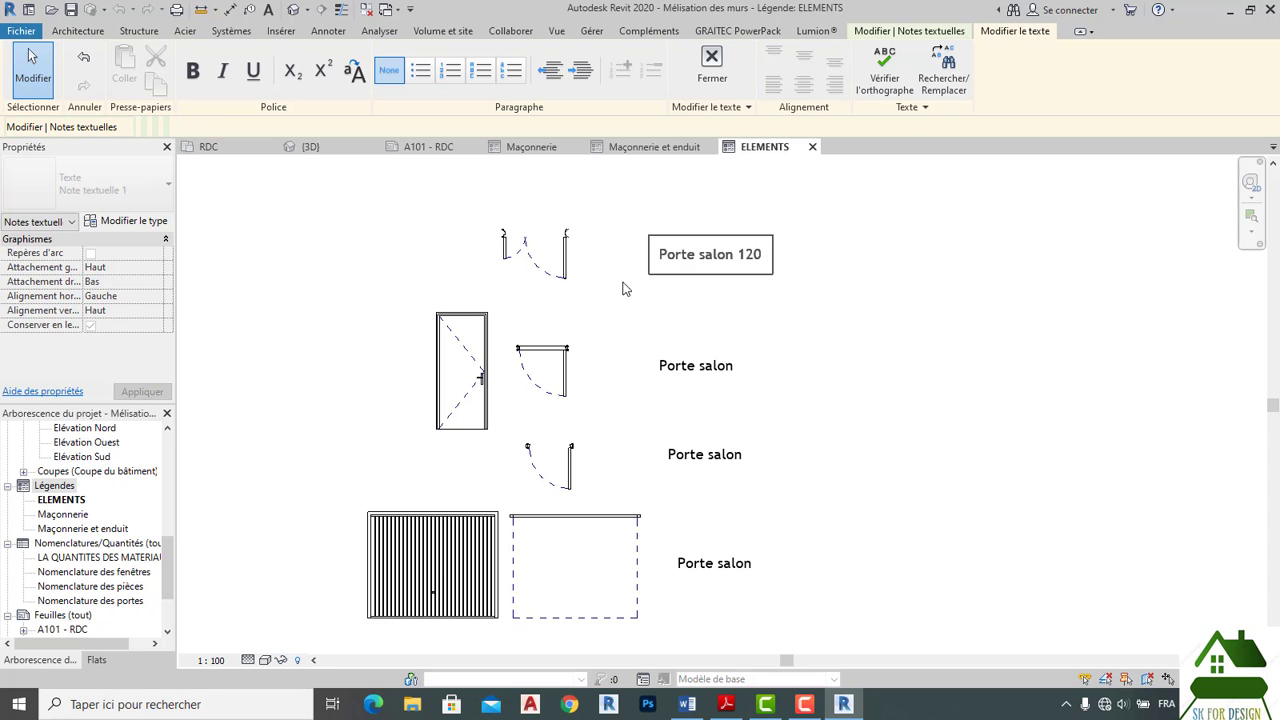
double_click(713, 367)
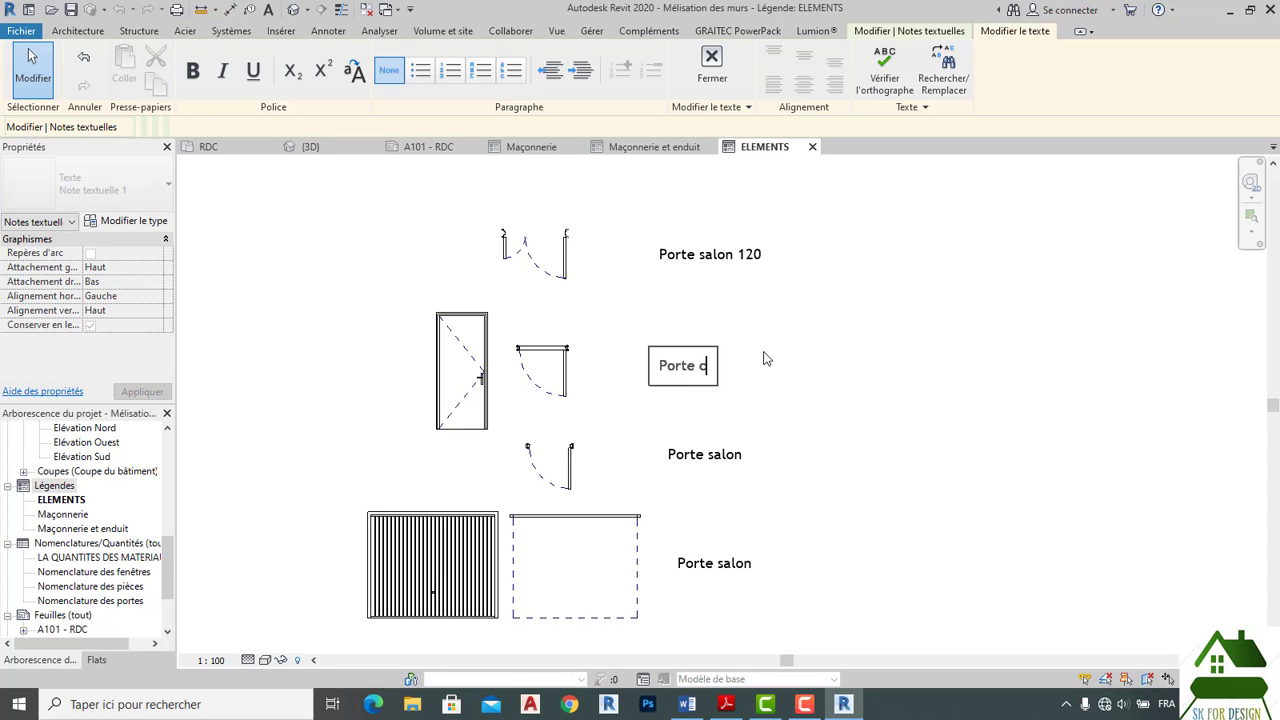
type("chambre 90")
Edit the third door's note to read "Porte cuisine et toilette 80" and the garage door's note to read "Porte garage 240".
left_click(737, 454)
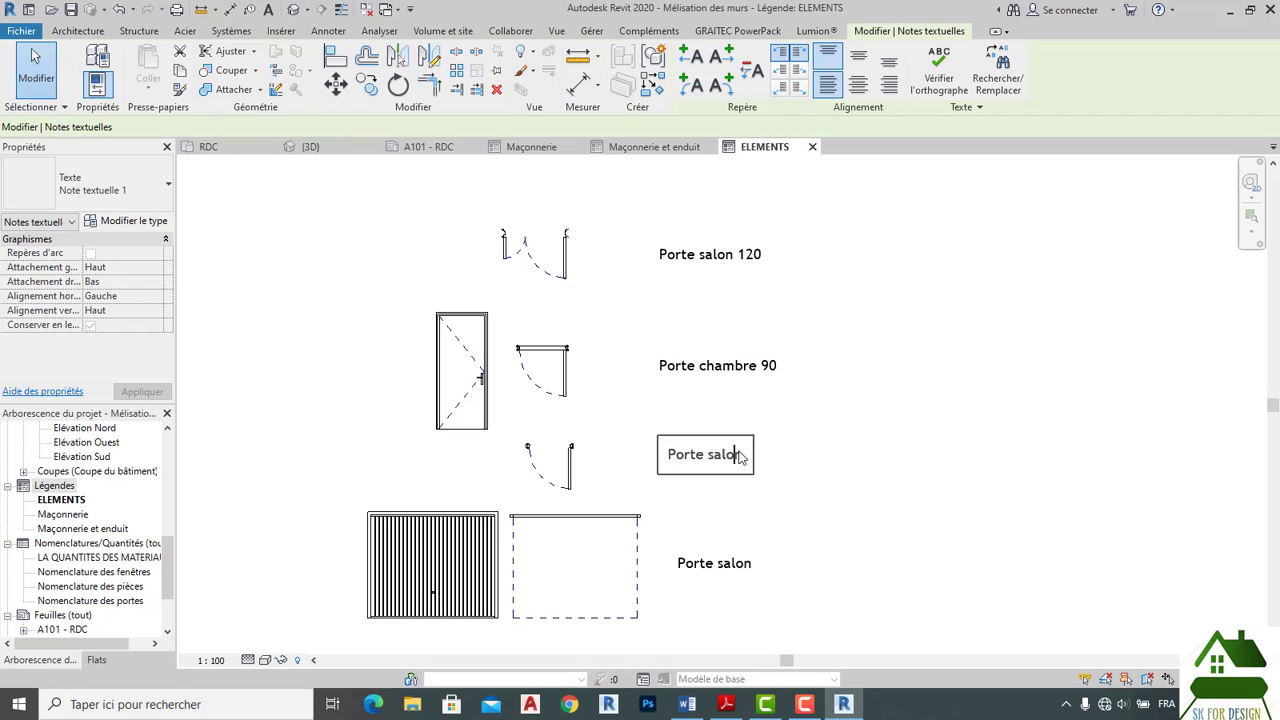
left_click(745, 456)
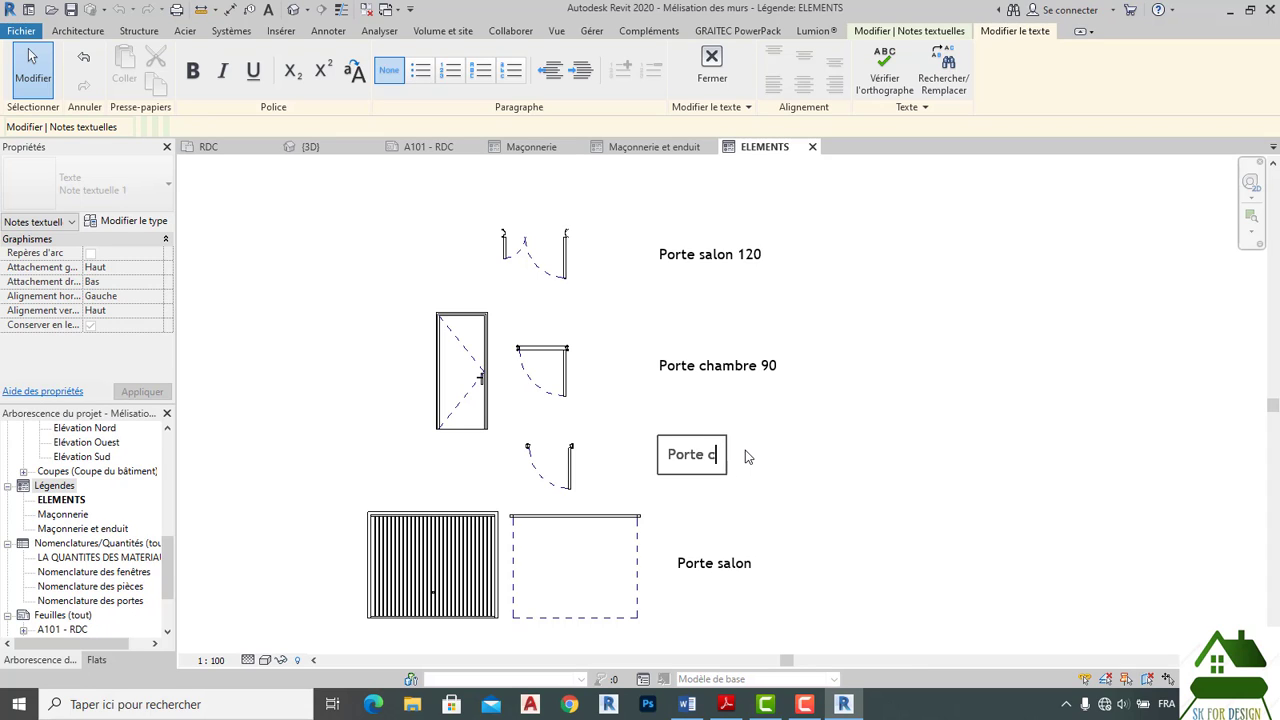
type("uisine et toilette 80")
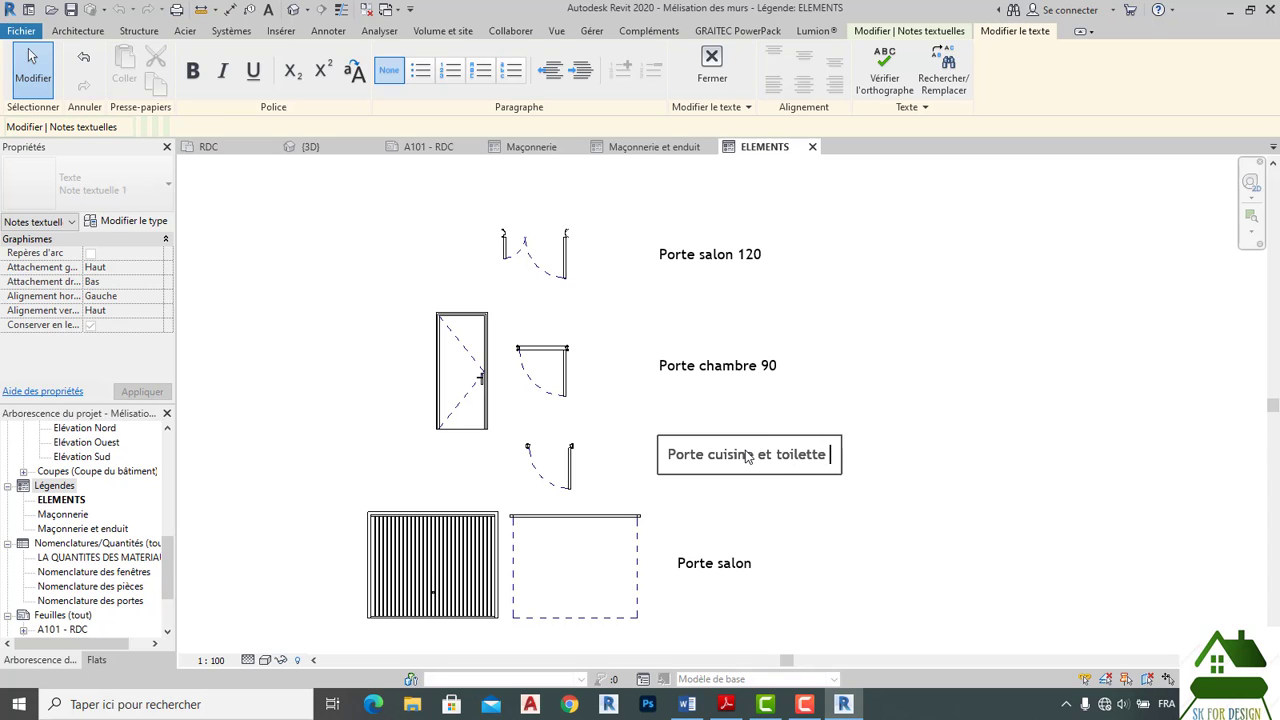
left_click(727, 567)
left_click(757, 567)
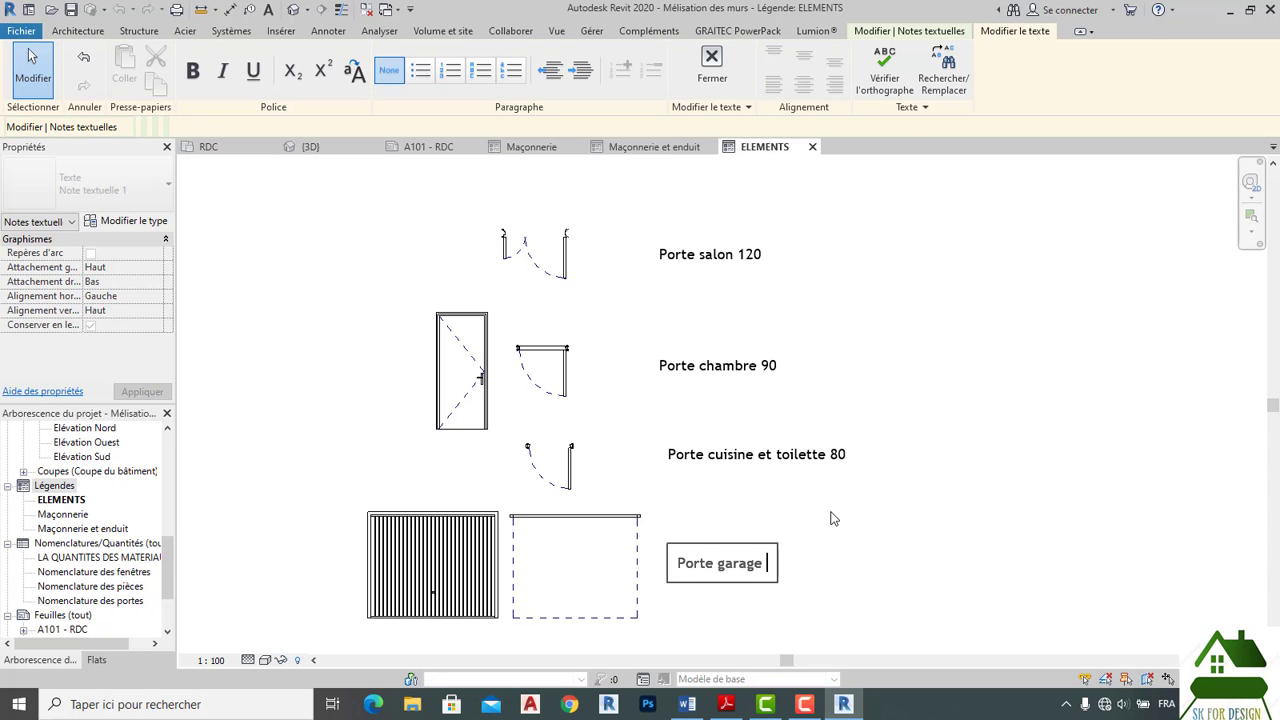
type("240")
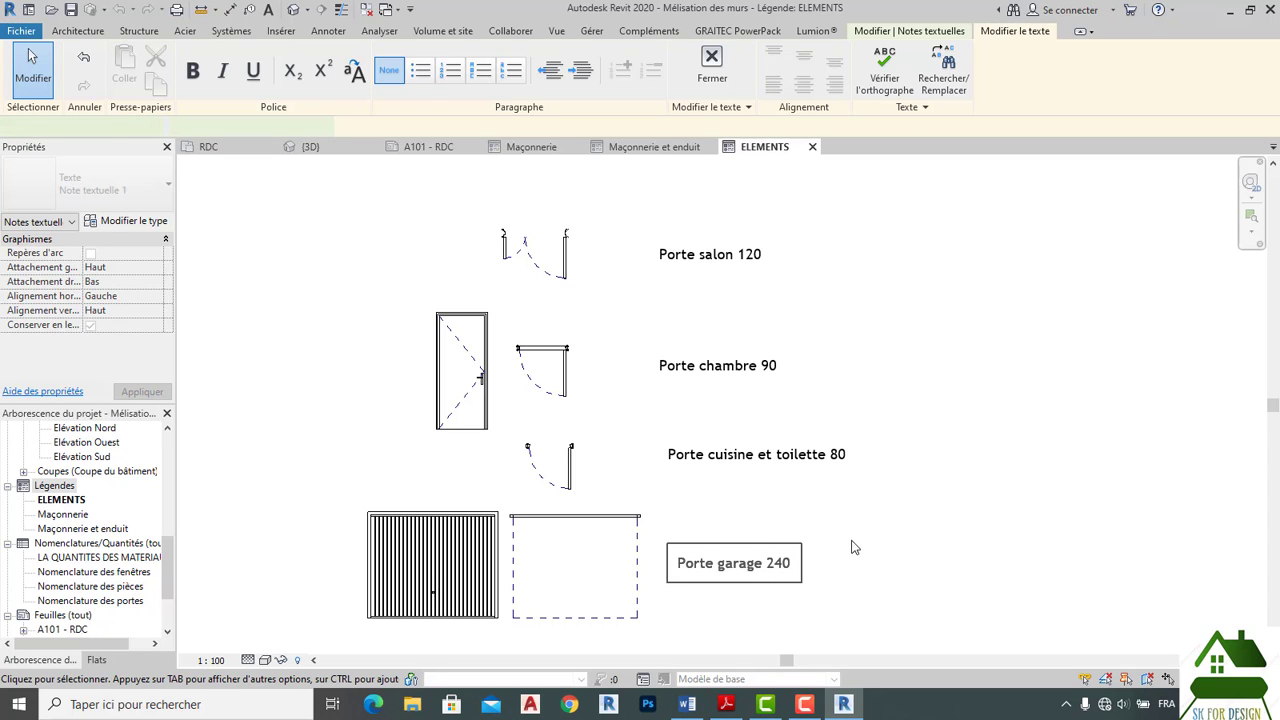
left_click(853, 546)
Change the text type of all four door notes to "la légende".
left_click(744, 268)
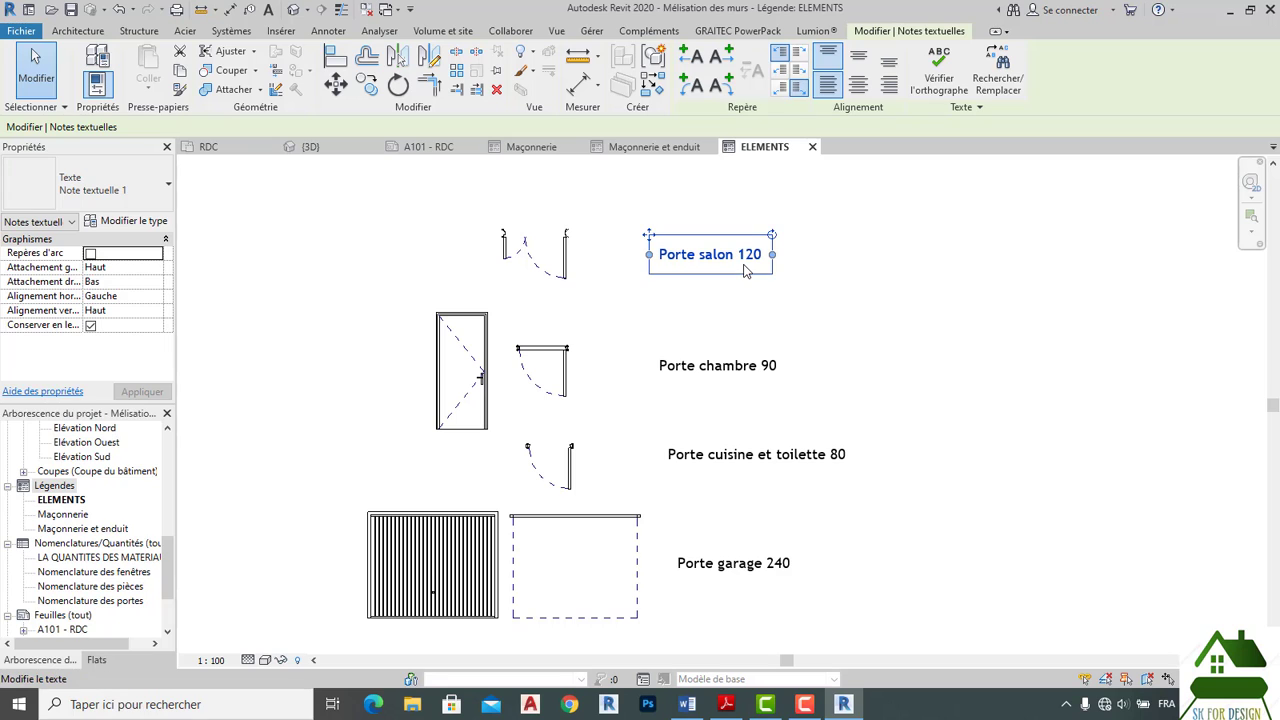
left_click(754, 560, "ctrl")
left_click(142, 188)
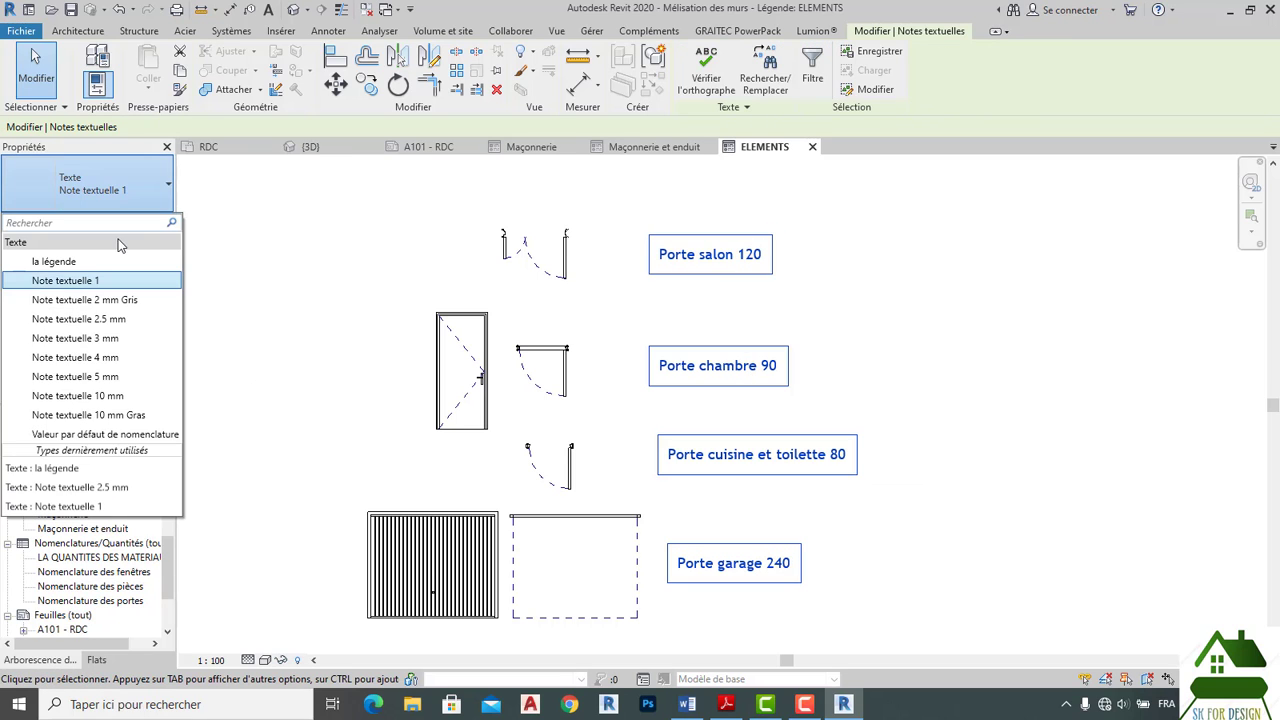
left_click(60, 260)
left_click(949, 305)
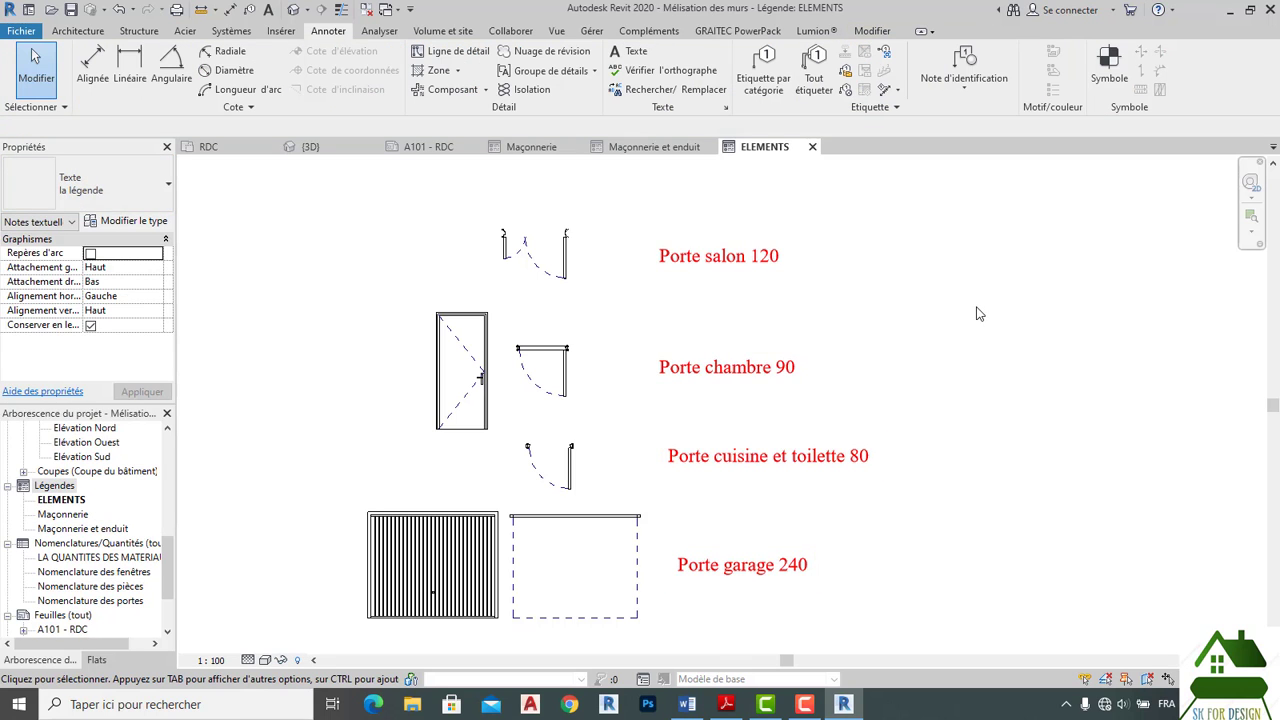
scroll(949, 305, "down", 2)
middle_click_drag(977, 349, 940, 341)
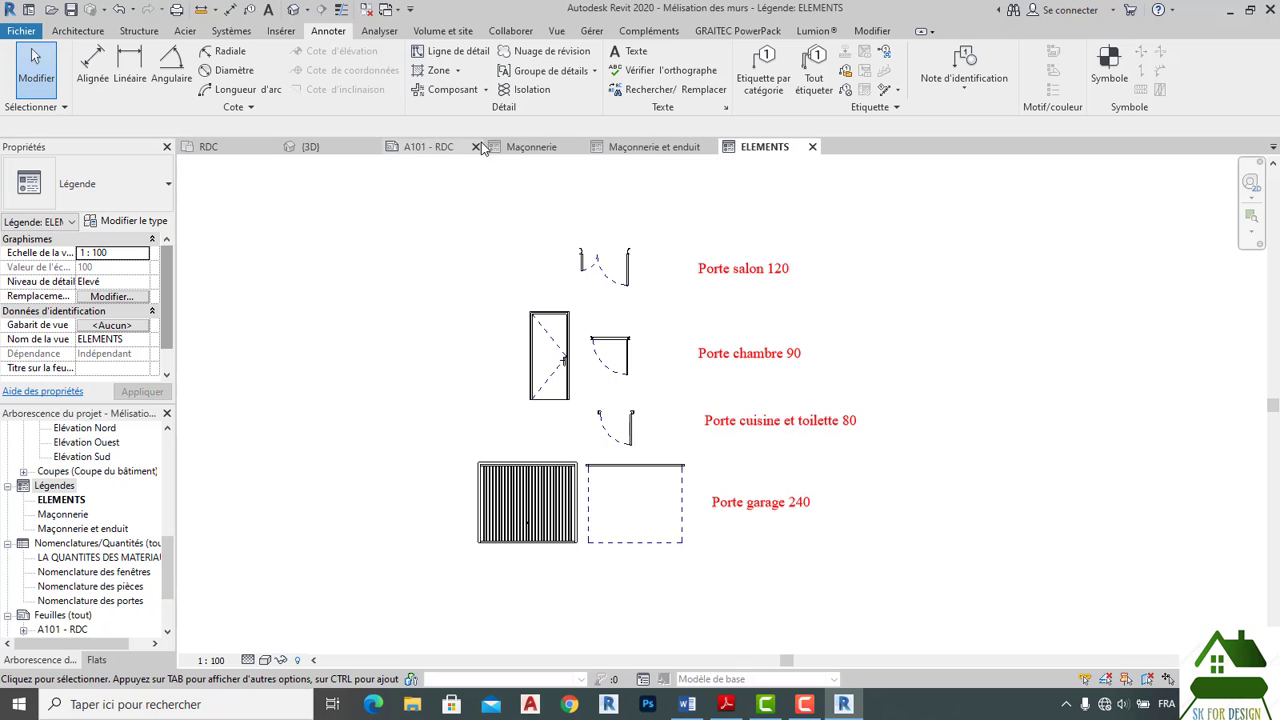
Place the ELEMENTS legend on sheet A101 - RDC, below the Maçonnerie and Maçonnerie et enduit legends and above the title block.
left_click(533, 148)
left_click(428, 147)
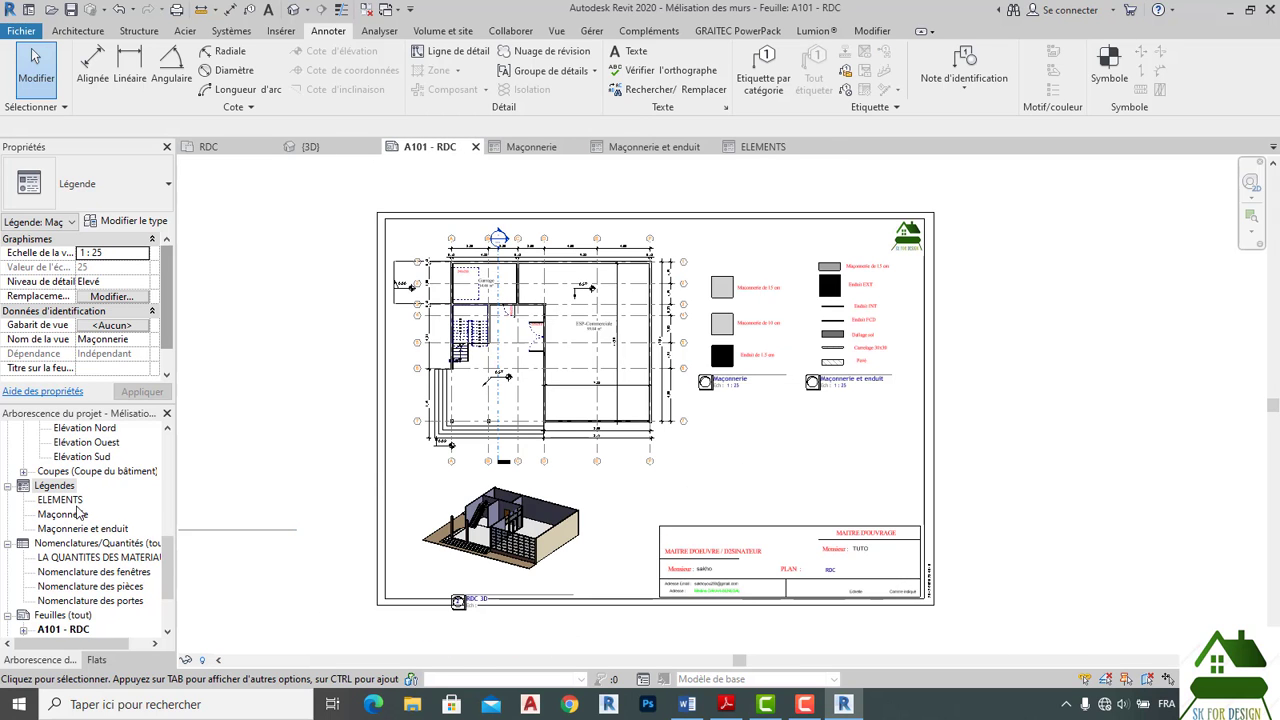
left_click(60, 500)
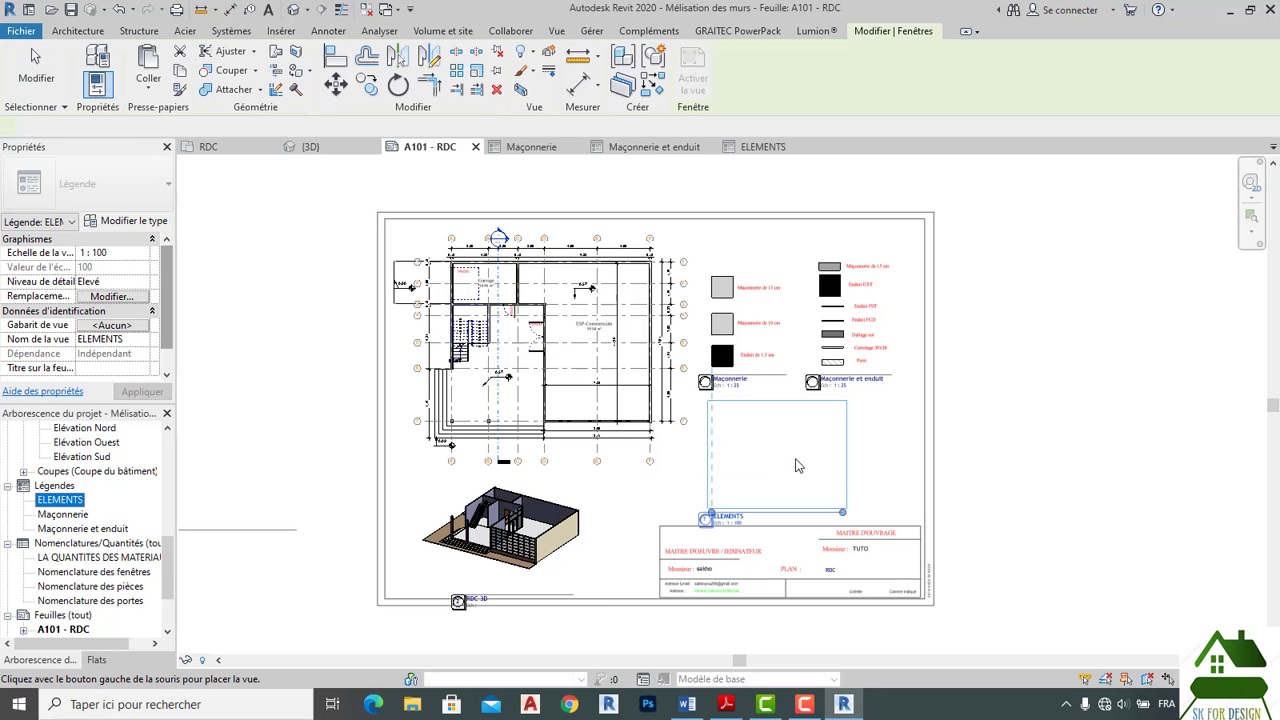
left_click(806, 463)
left_click(1030, 444)
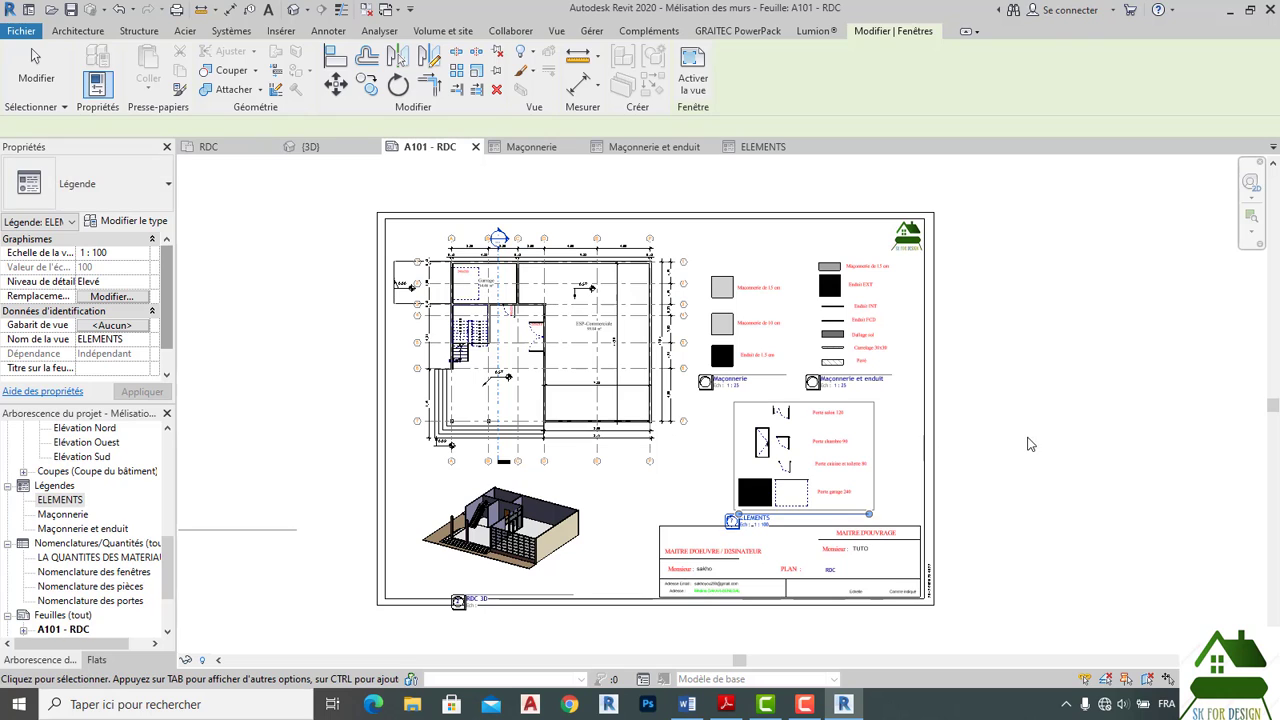
scroll(1060, 450, "up", 2)
scroll(1098, 444, "down", 2)
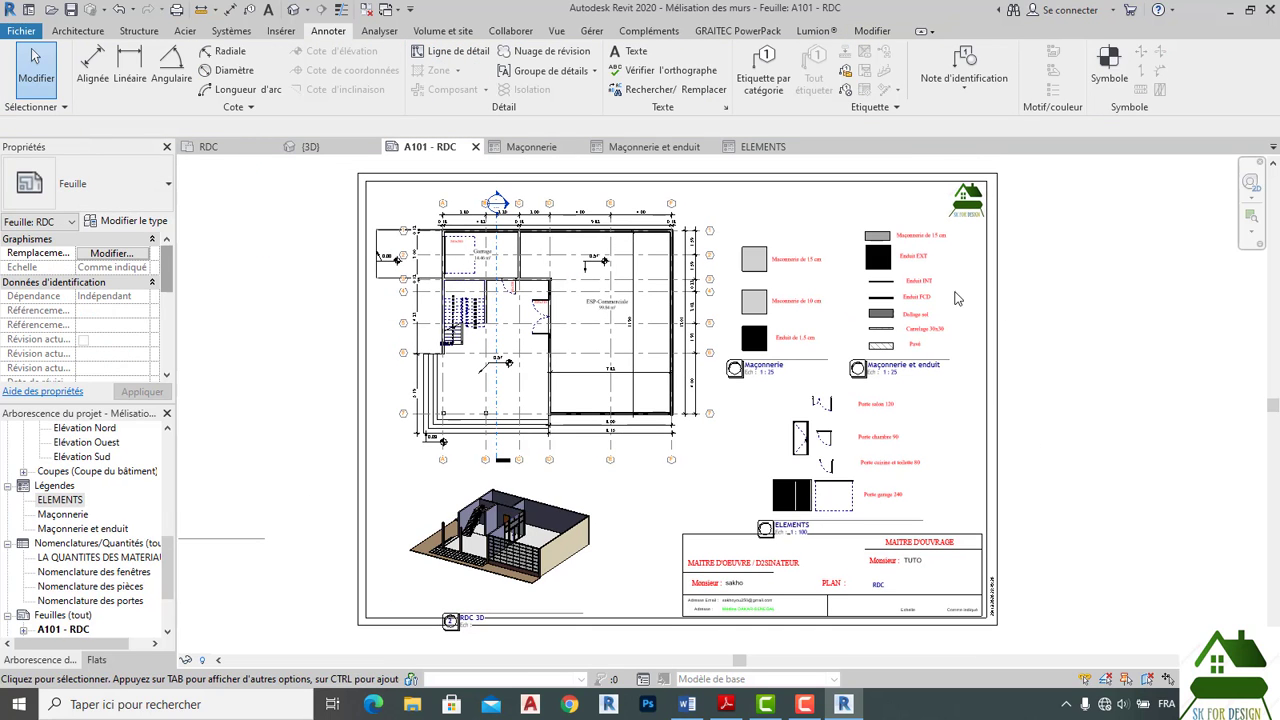
scroll(895, 277, "up", 2)
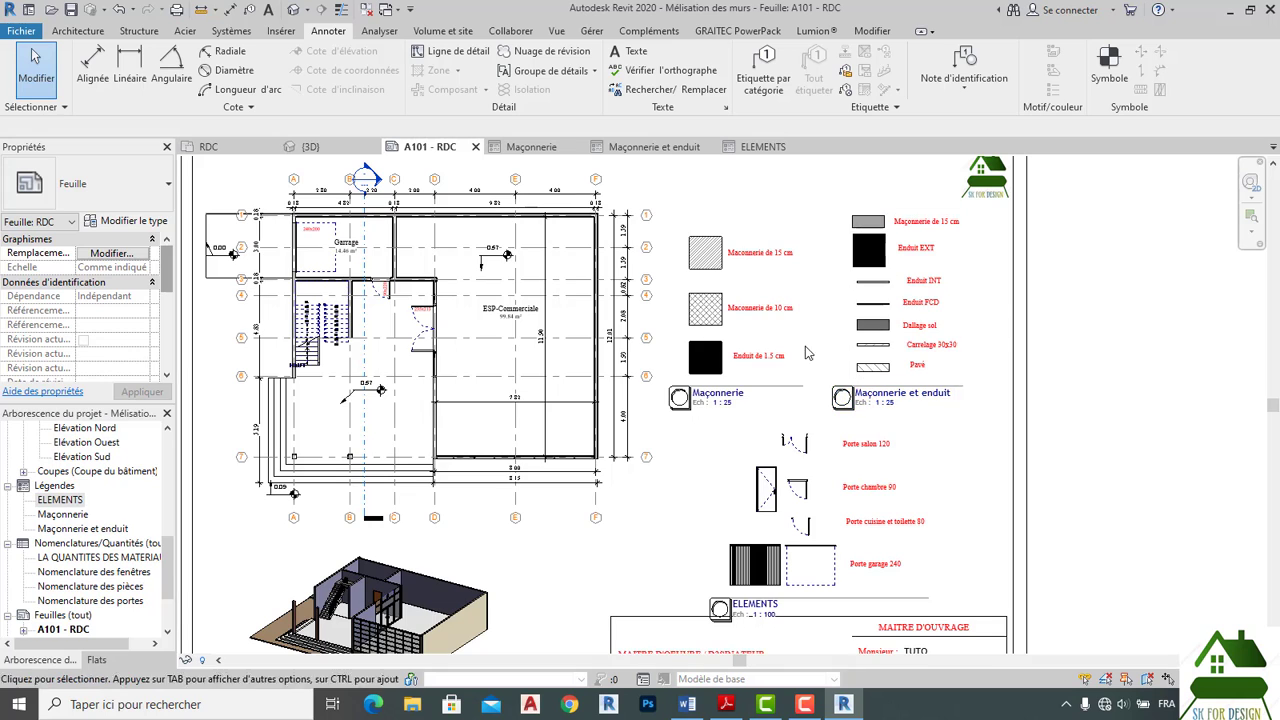
scroll(790, 318, "down", 1)
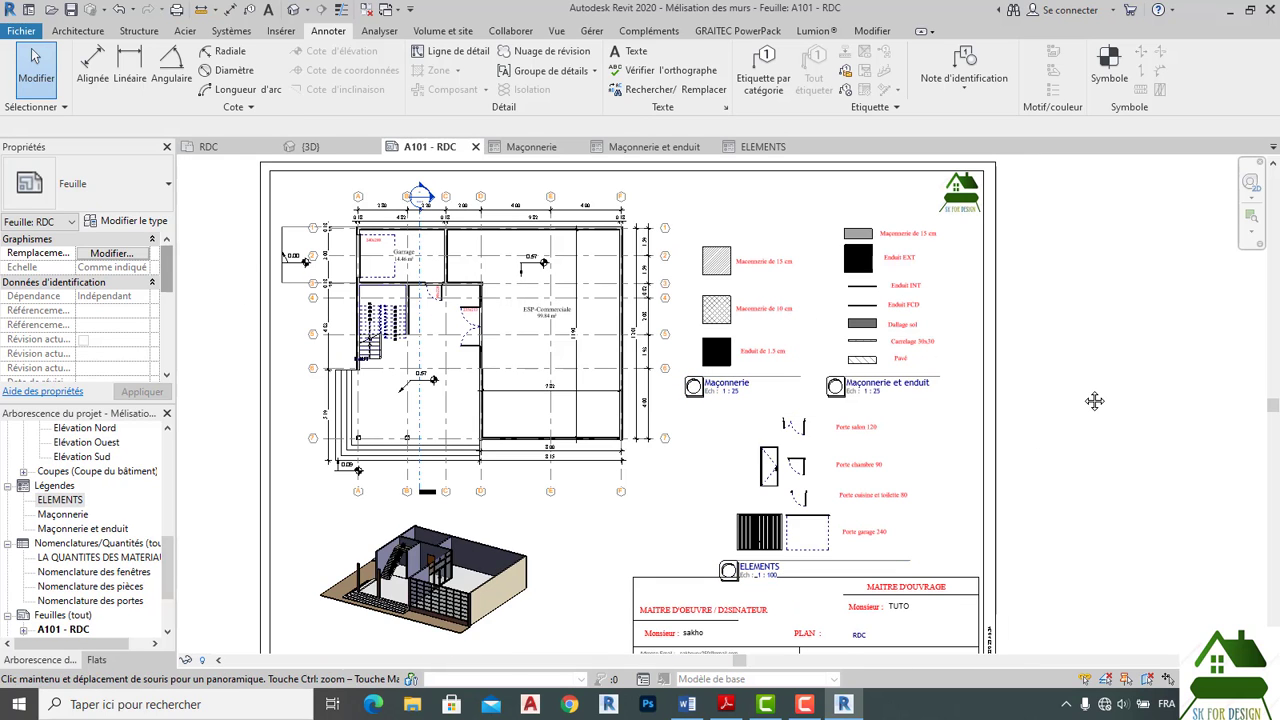
scroll(1081, 398, "down", 1)
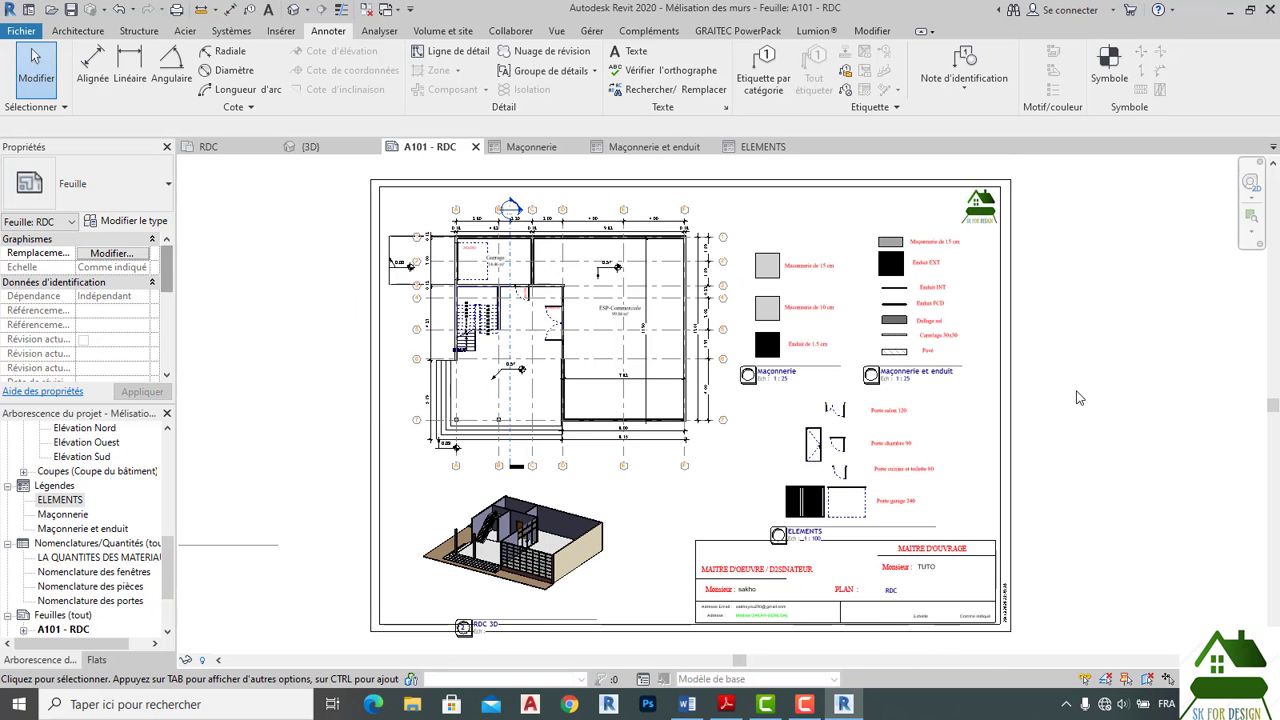